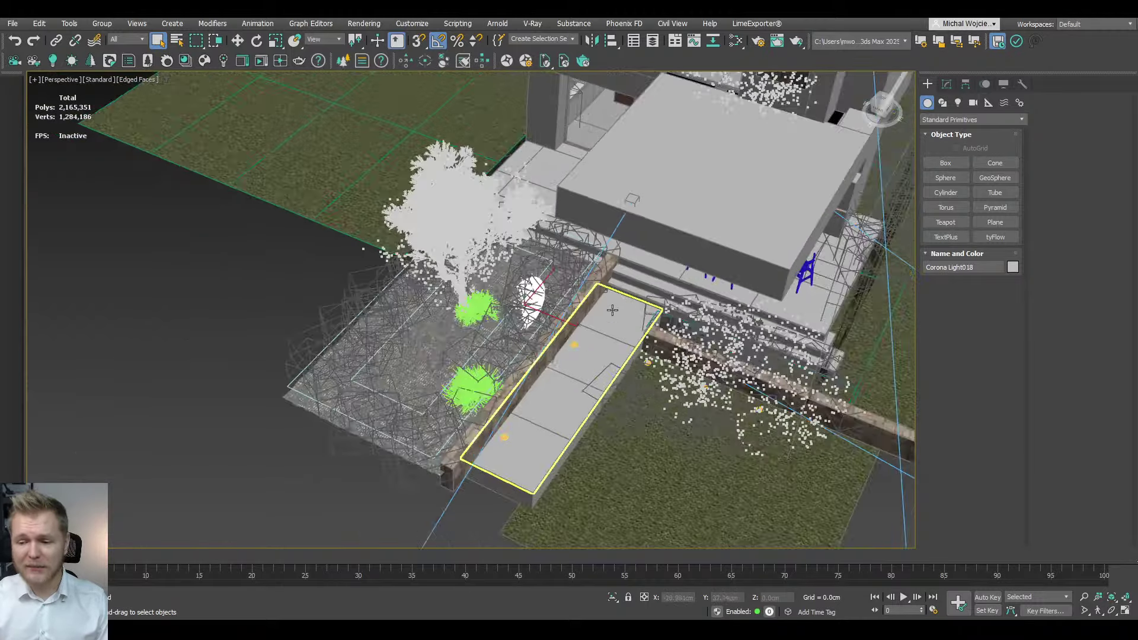
- Examine the 3ds Max house model with its garden, trees, lights and terrace from several angles and distances in the perspective view
{"action": "middle_click_drag", "start_coordinate": [600, 369], "coordinate": [635, 351], "text": "alt"}
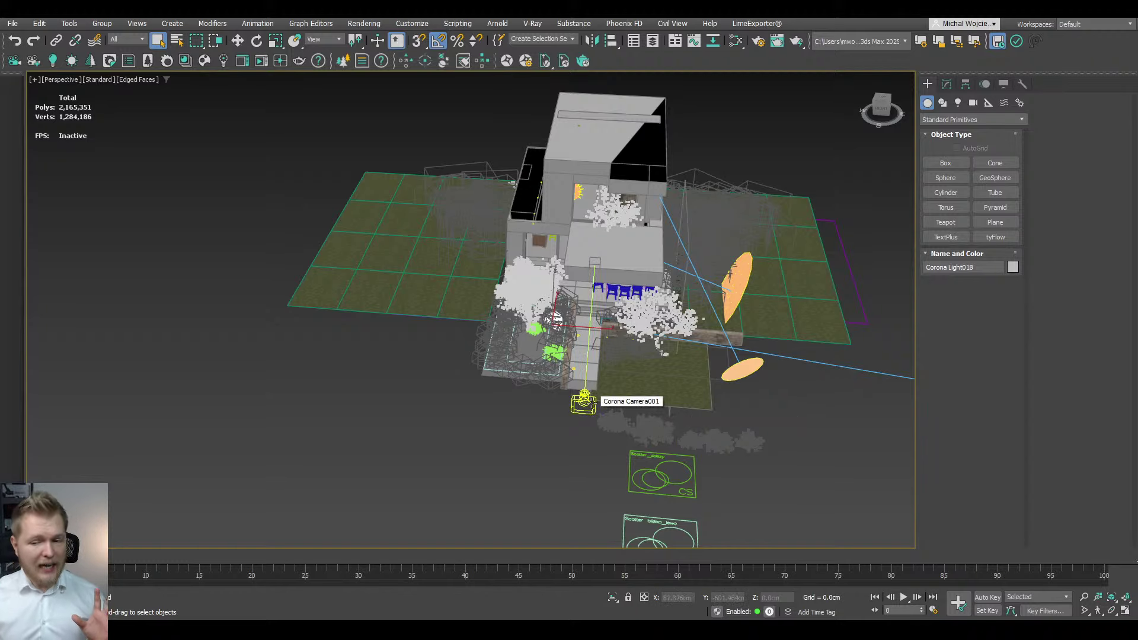
{"action": "middle_click_drag", "start_coordinate": [595, 358], "coordinate": [559, 403], "text": "alt"}
{"action": "scroll", "coordinate": [573, 334], "scroll_direction": "up", "scroll_amount": 3}
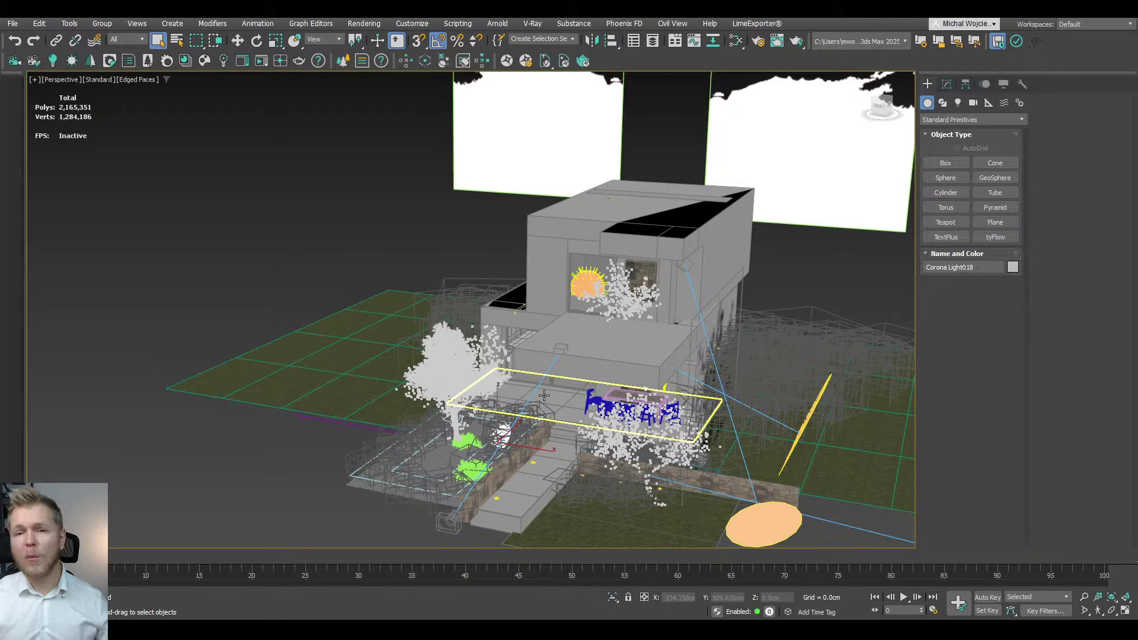
{"action": "scroll", "coordinate": [536, 414], "scroll_direction": "down", "scroll_amount": 5}
{"action": "mouse_move", "coordinate": [536, 414]}
{"action": "middle_mouse_down", "text": "alt"}
{"action": "mouse_move", "coordinate": [577, 383]}
{"action": "mouse_move", "coordinate": [542, 417]}
{"action": "middle_mouse_up", "text": "alt"}
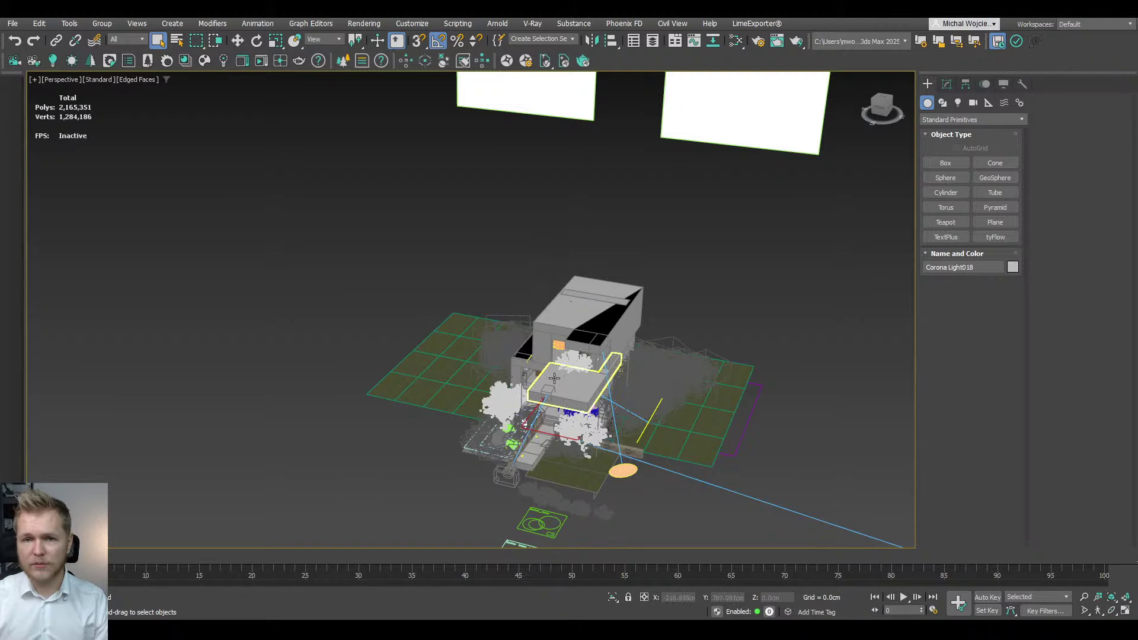
{"action": "scroll", "coordinate": [554, 378], "scroll_direction": "up", "scroll_amount": 10}
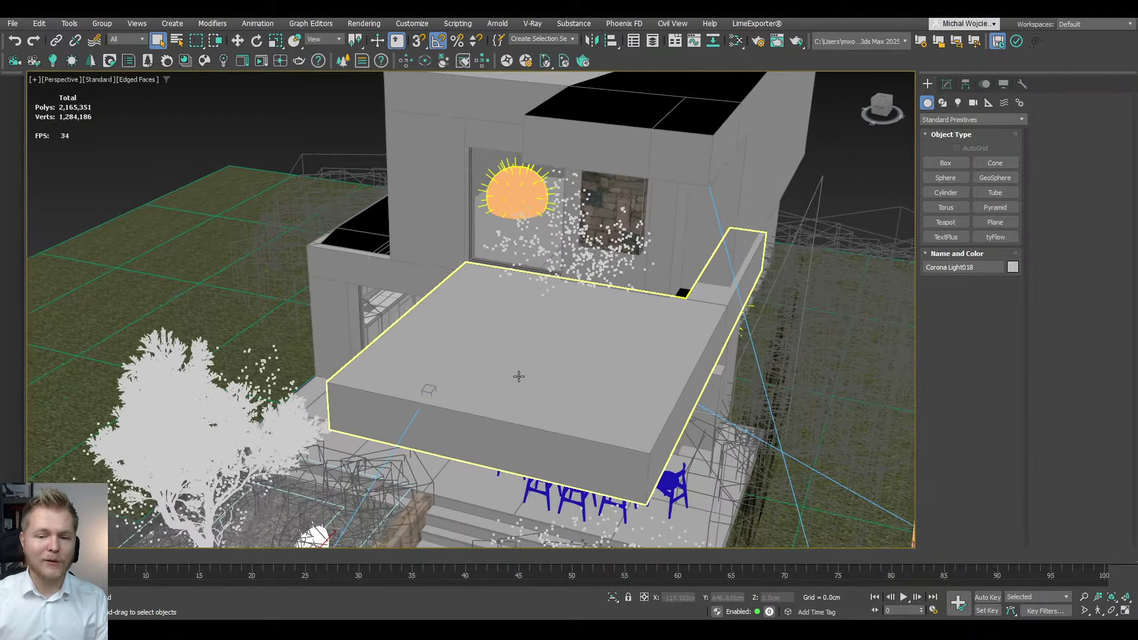
{"action": "scroll", "coordinate": [518, 377], "scroll_direction": "down", "scroll_amount": 5}
{"action": "scroll", "coordinate": [518, 378], "scroll_direction": "down", "scroll_amount": 2}
{"action": "scroll", "coordinate": [517, 379], "scroll_direction": "up", "scroll_amount": 2}
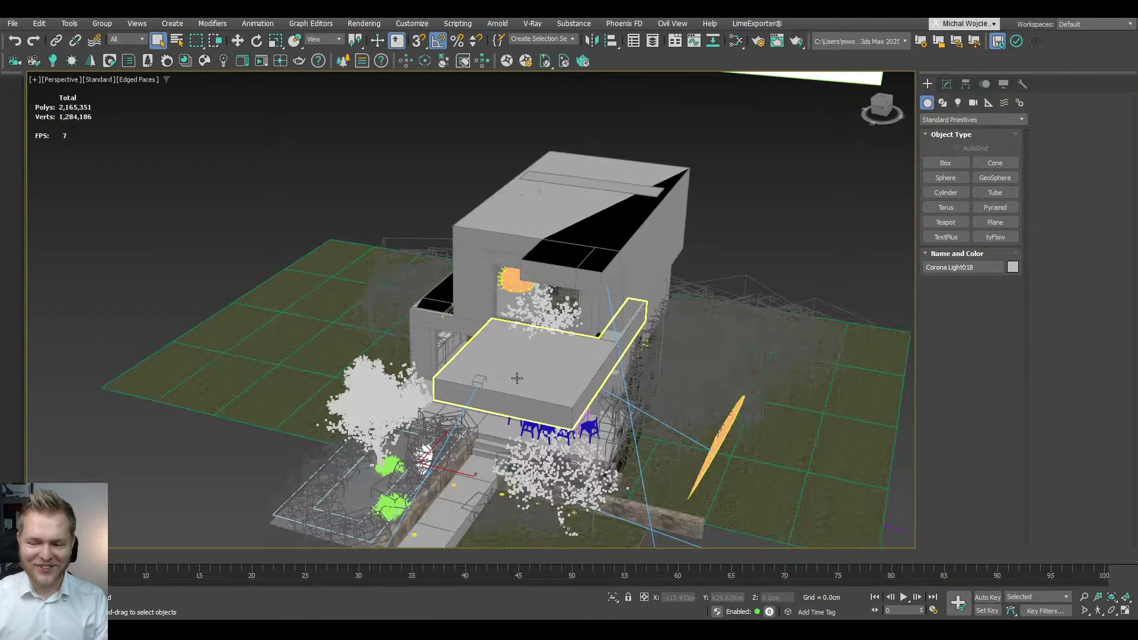
{"action": "scroll", "coordinate": [517, 378], "scroll_direction": "up", "scroll_amount": 5}
{"action": "middle_click_drag", "start_coordinate": [551, 401], "coordinate": [561, 284]}
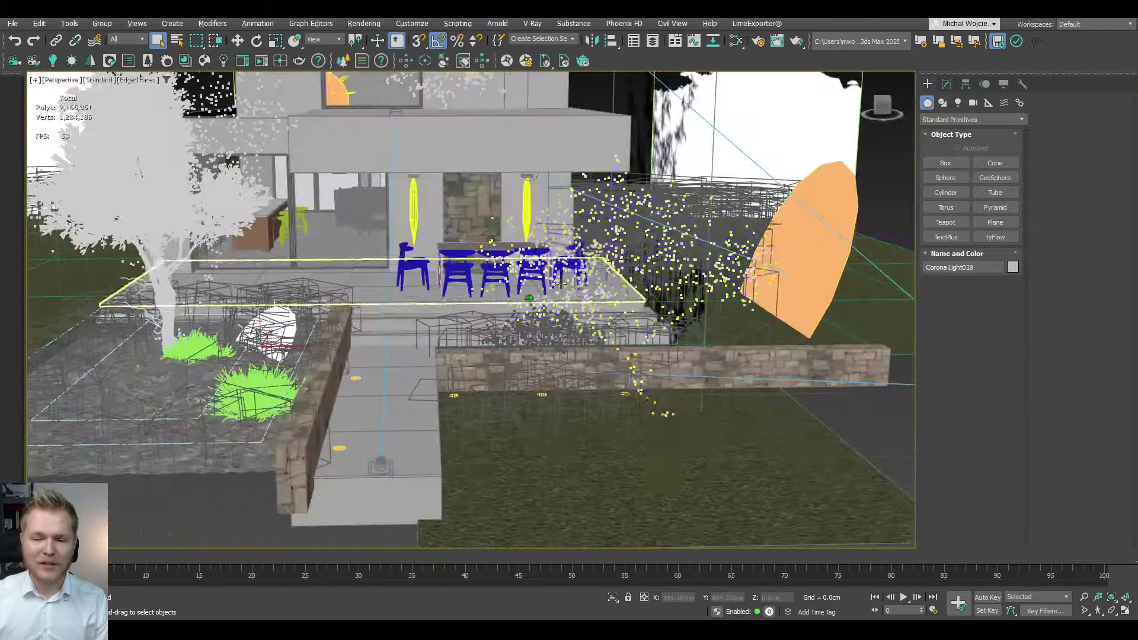
- View the house through Corona Camera001 and inspect its rendered image in the Corona frame buffer
{"action": "key", "text": "c"}
{"action": "left_click", "coordinate": [516, 133]}
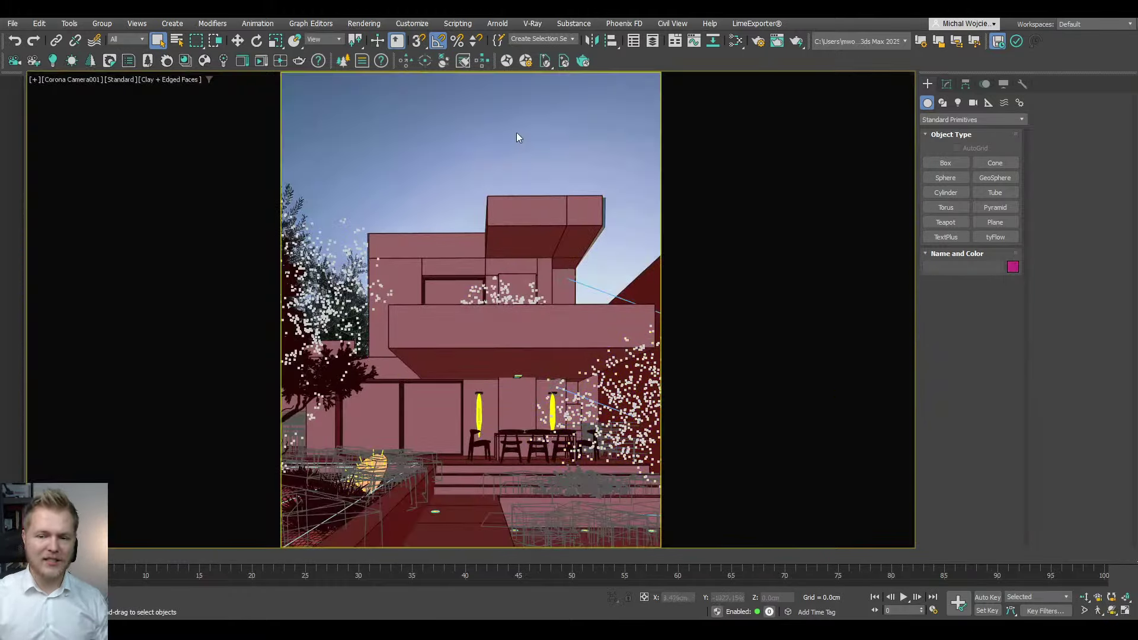
{"action": "left_click", "coordinate": [259, 66]}
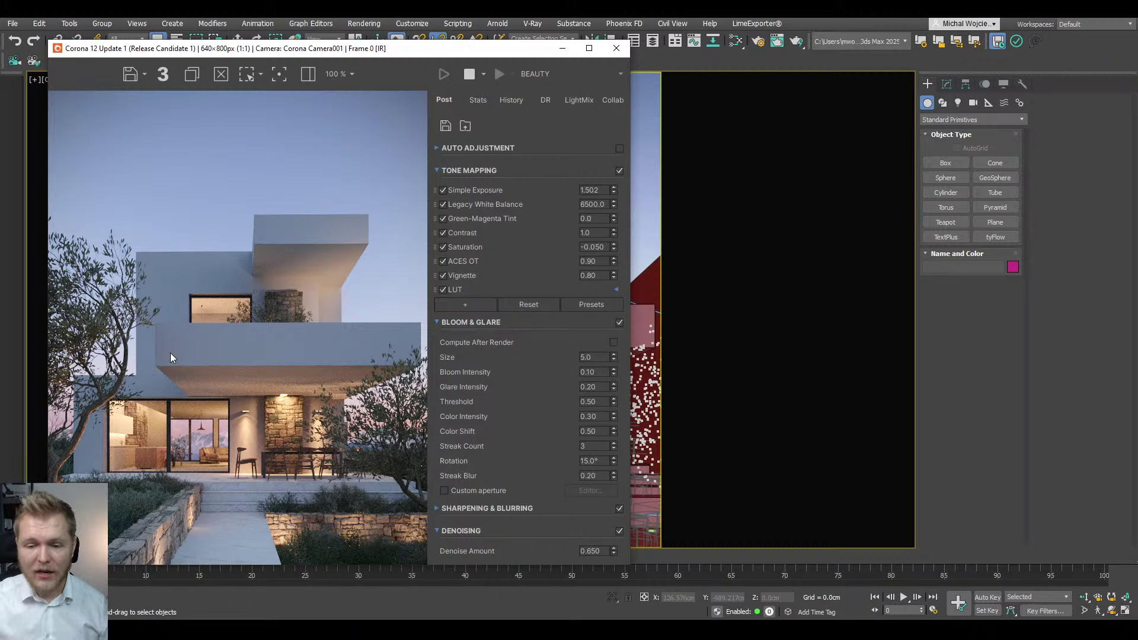
{"action": "left_click", "coordinate": [616, 48]}
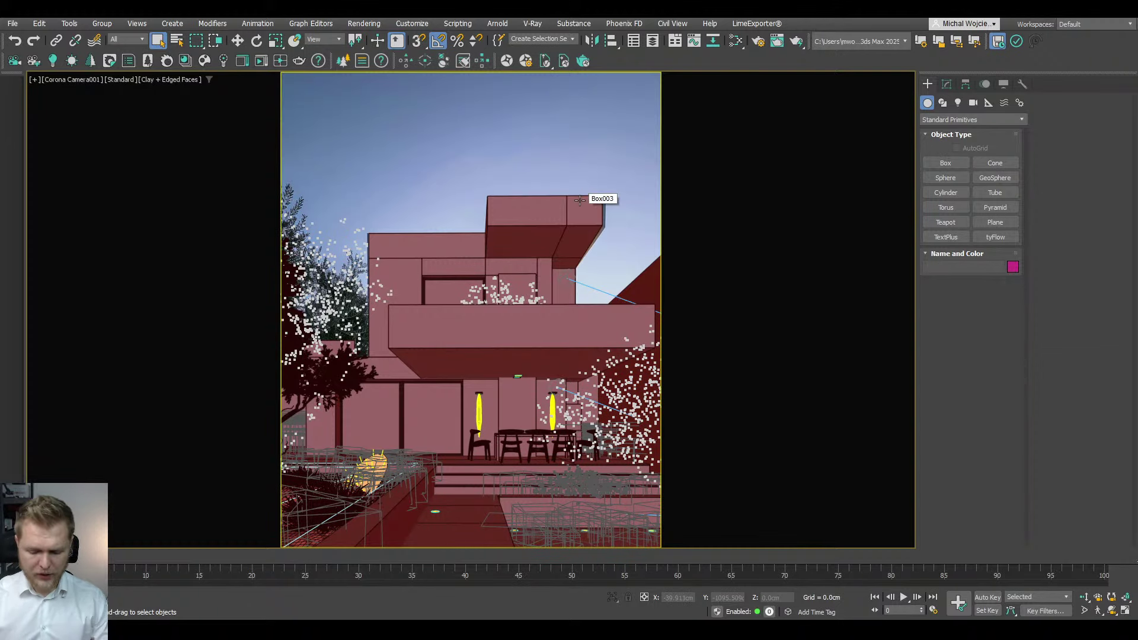
- Search the computer for the installed Lumion app with "lu", and close the Lumion thumbnail image
{"action": "key", "text": "super"}
{"action": "type", "text": "lu"}
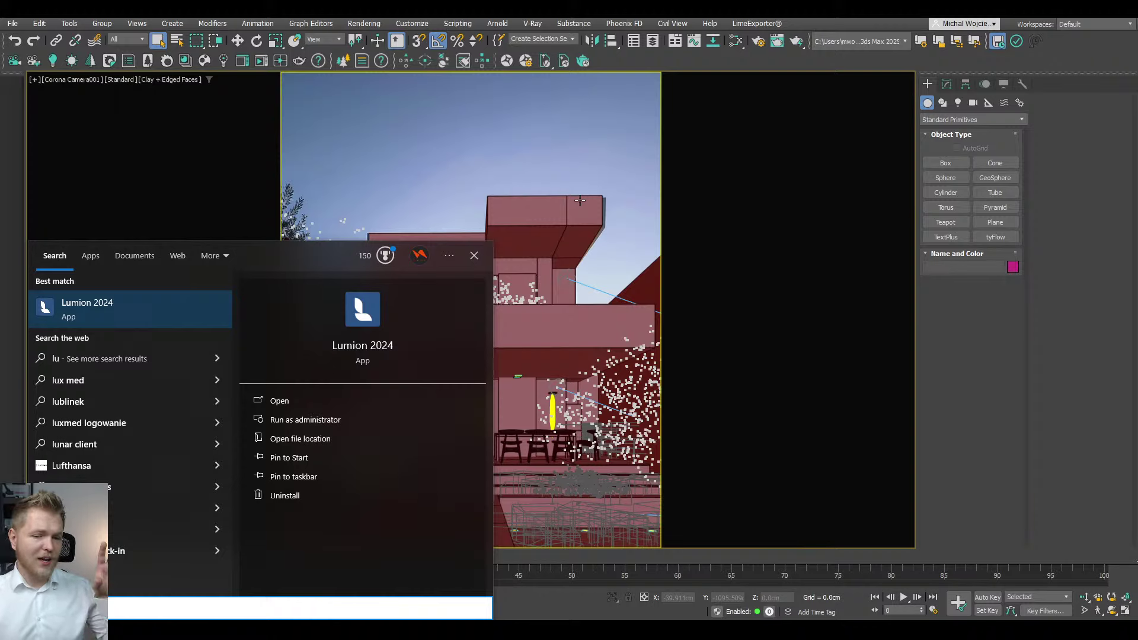
{"action": "key", "text": "Escape"}
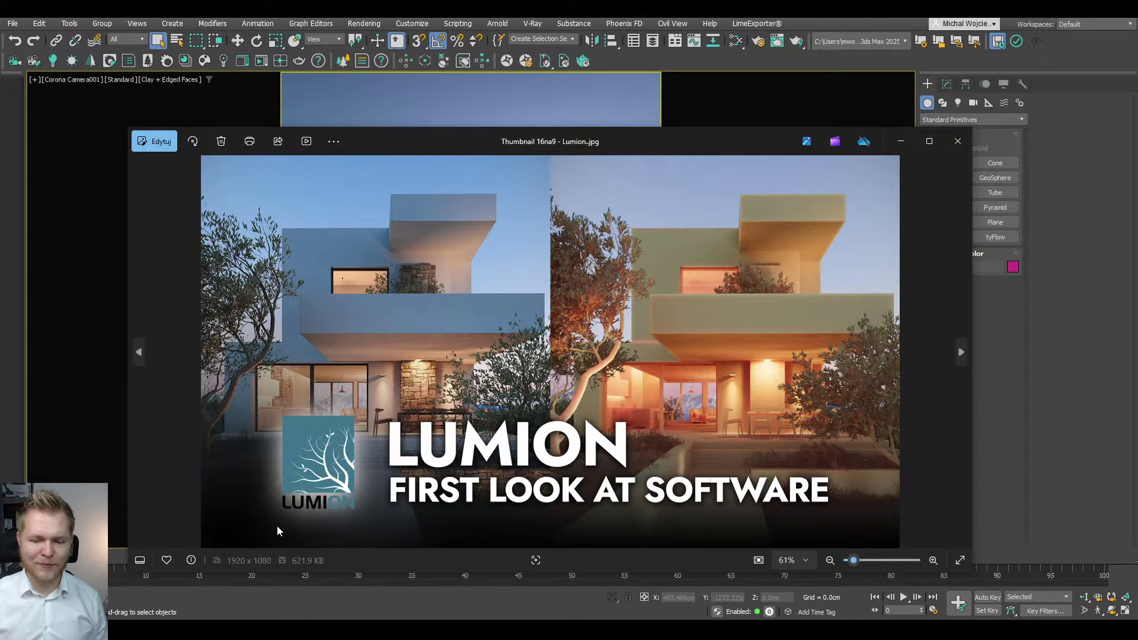
{"action": "left_click", "coordinate": [958, 141]}
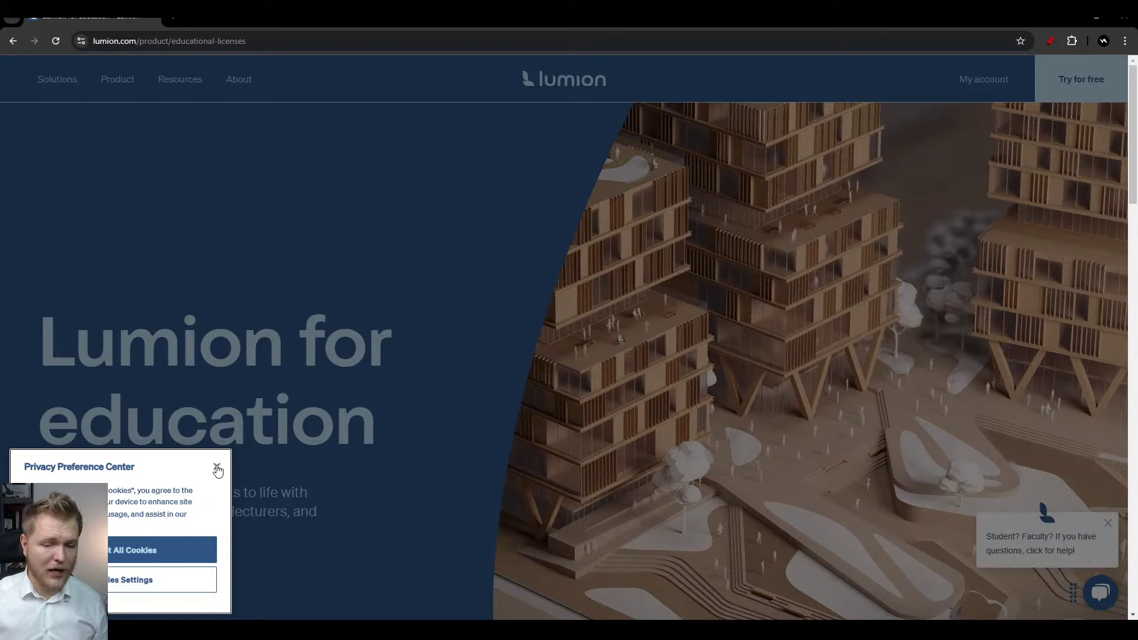
- Dismiss the cookie preferences on the Lumion for education web page and check the chat options for students and faculty
{"action": "left_click", "coordinate": [218, 469]}
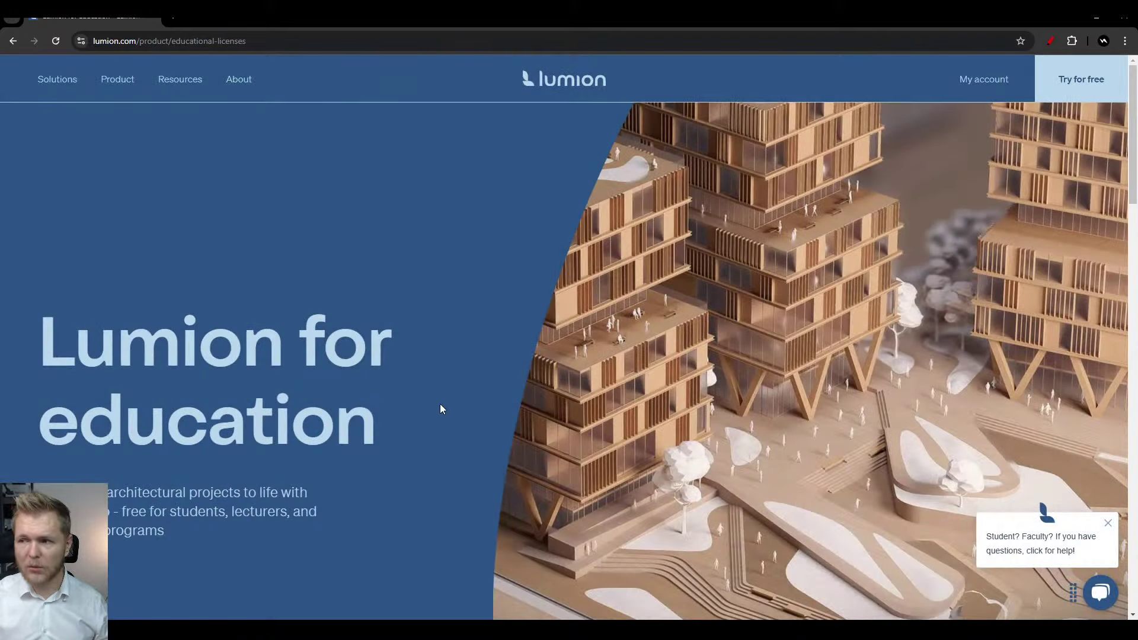
{"action": "left_click", "coordinate": [1101, 592]}
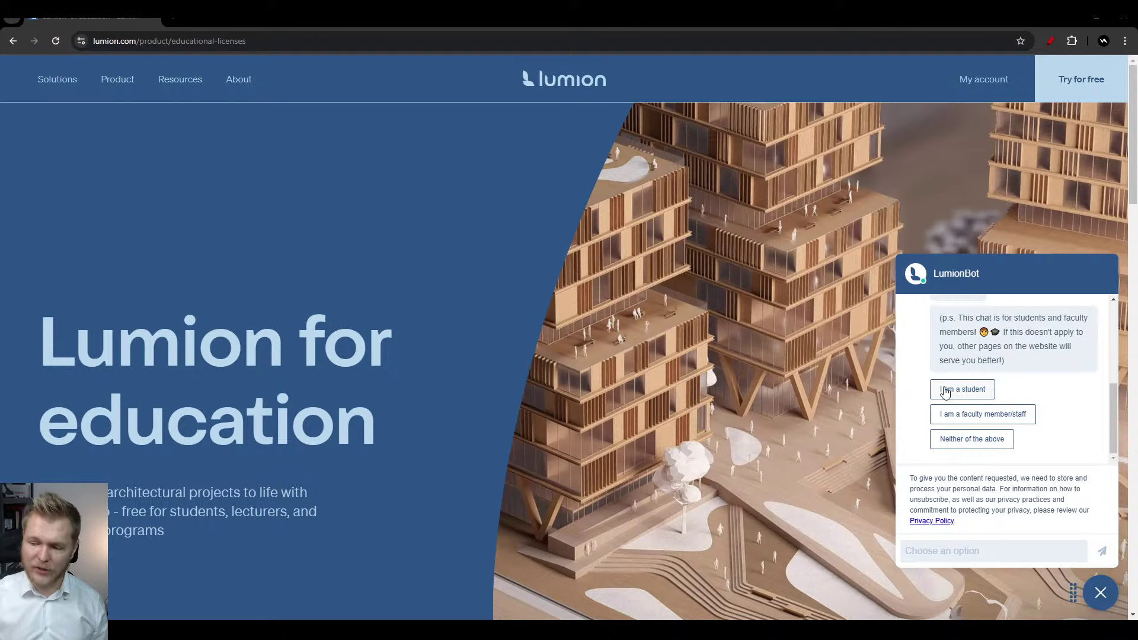
{"action": "left_click", "coordinate": [1090, 601]}
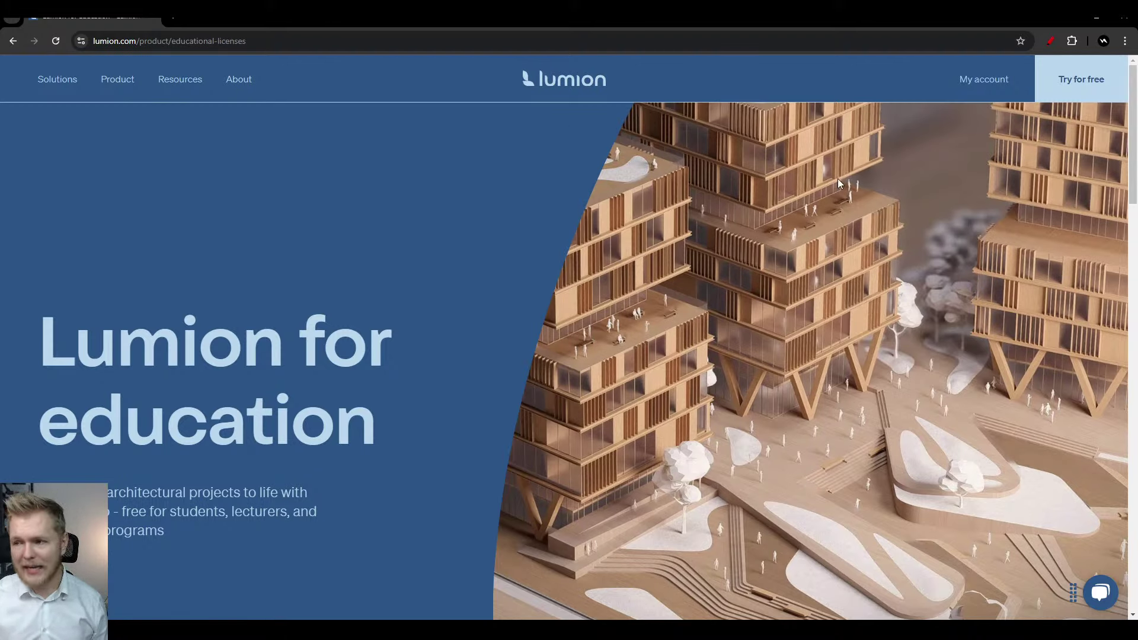
- Open Lumion's free trial page and read what the trial includes, how to request it and the local partner section
{"action": "left_click", "coordinate": [1090, 83]}
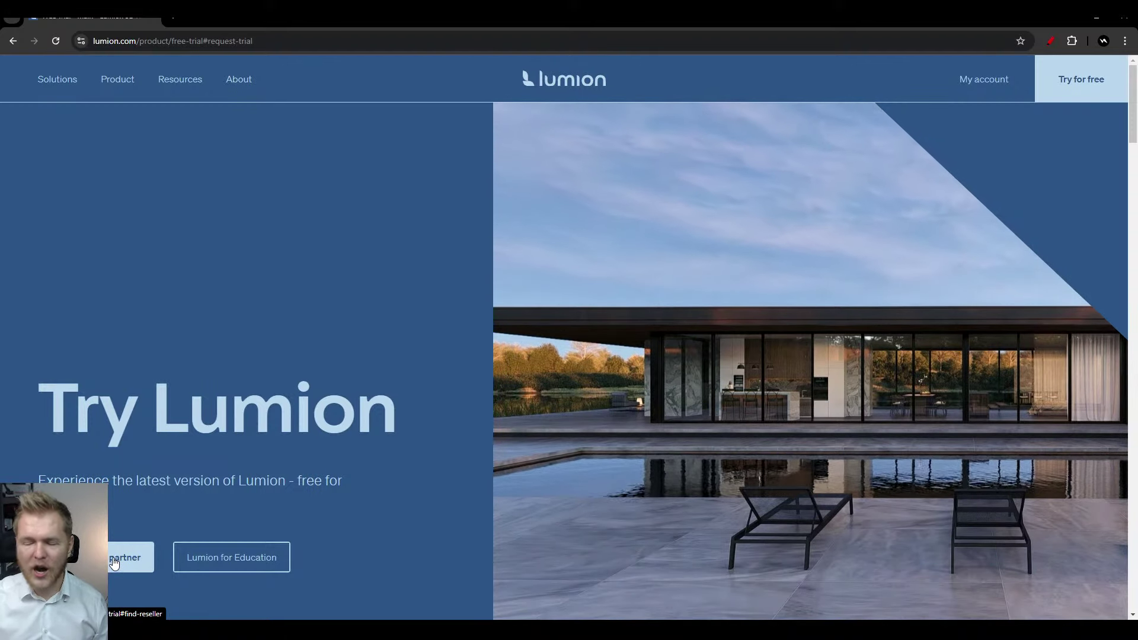
{"action": "scroll", "coordinate": [450, 358], "scroll_direction": "down", "scroll_amount": 2}
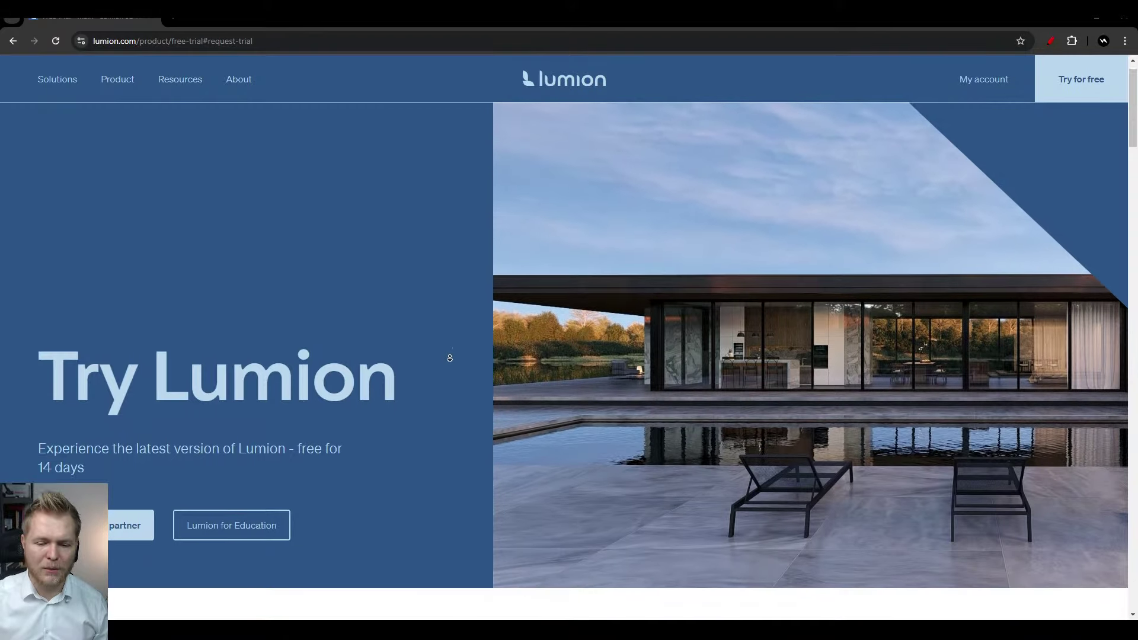
{"action": "scroll", "coordinate": [449, 379], "scroll_direction": "down", "scroll_amount": 2}
{"action": "scroll", "coordinate": [444, 398], "scroll_direction": "up", "scroll_amount": 3}
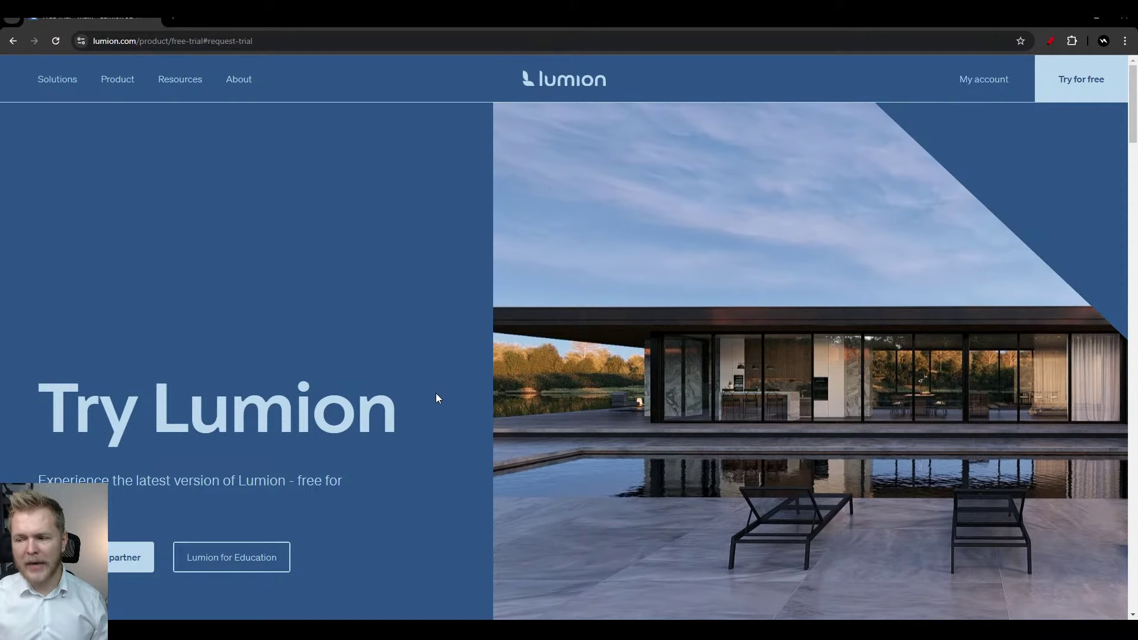
{"action": "scroll", "coordinate": [432, 399], "scroll_direction": "down", "scroll_amount": 5}
{"action": "scroll", "coordinate": [432, 399], "scroll_direction": "down", "scroll_amount": 7}
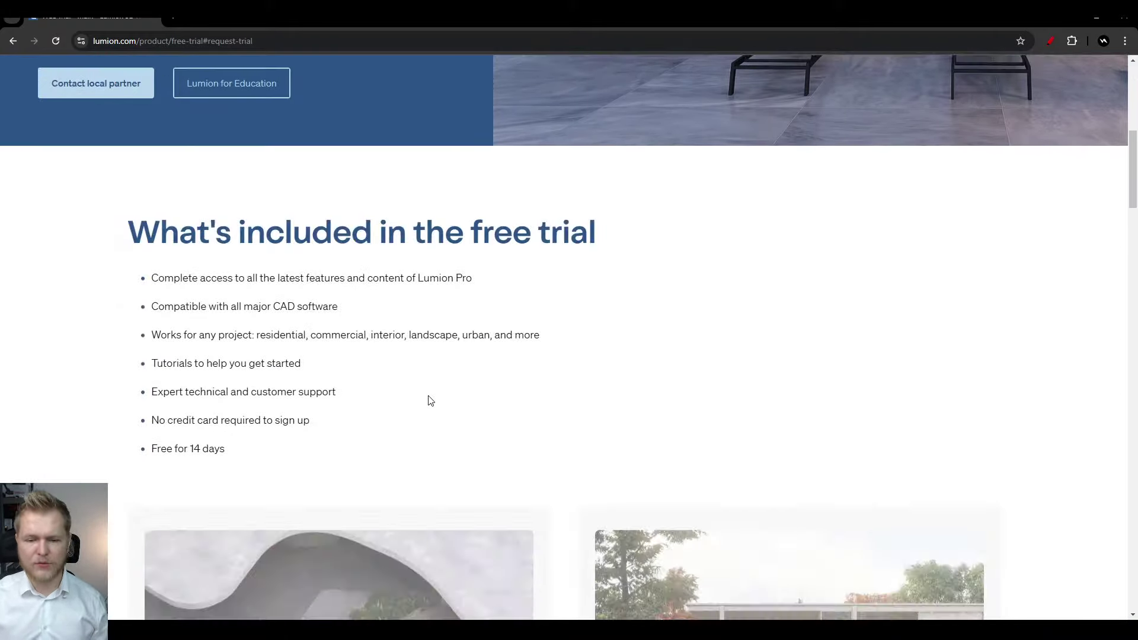
{"action": "scroll", "coordinate": [106, 322], "scroll_direction": "down", "scroll_amount": 1}
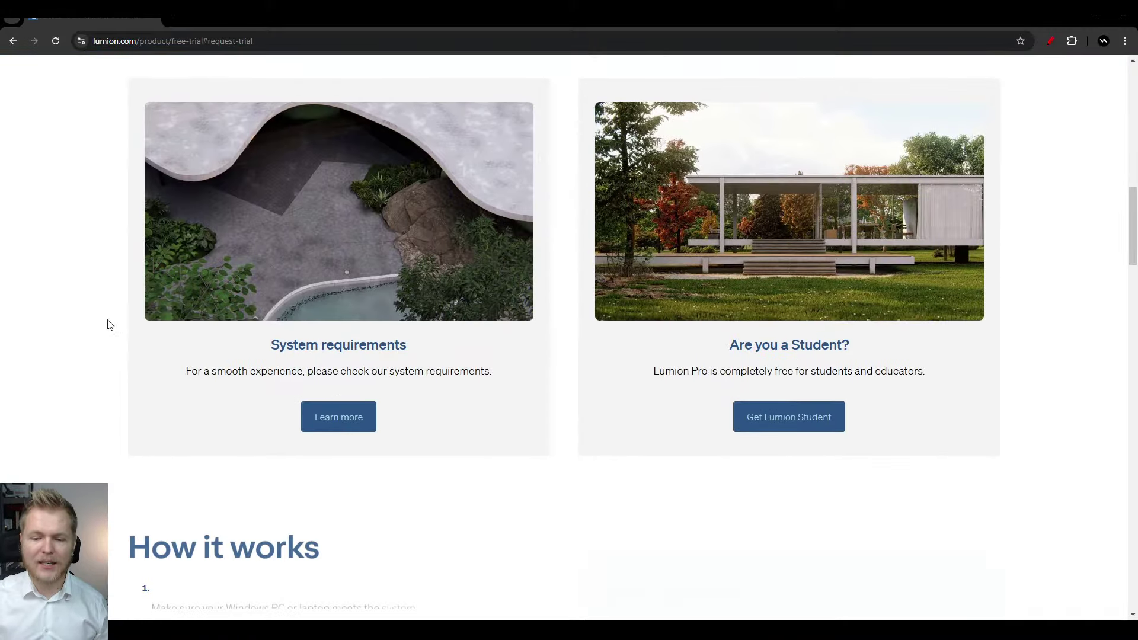
{"action": "scroll", "coordinate": [56, 313], "scroll_direction": "up", "scroll_amount": 1}
{"action": "scroll", "coordinate": [55, 313], "scroll_direction": "down", "scroll_amount": 7}
{"action": "scroll", "coordinate": [488, 234], "scroll_direction": "down", "scroll_amount": 12}
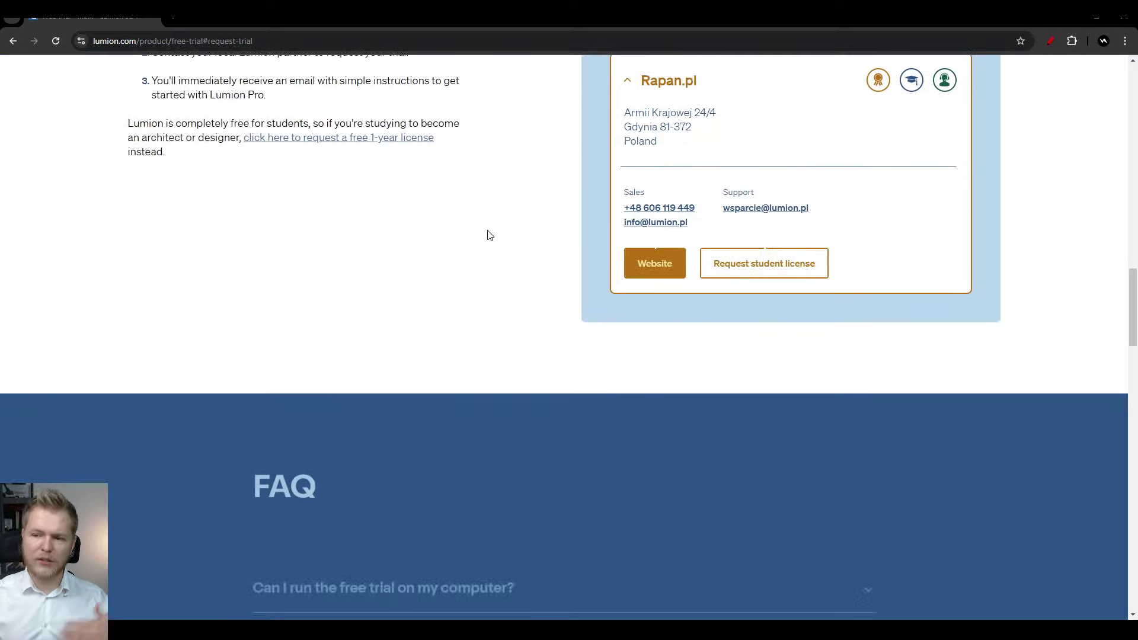
{"action": "scroll", "coordinate": [473, 261], "scroll_direction": "down", "scroll_amount": 15}
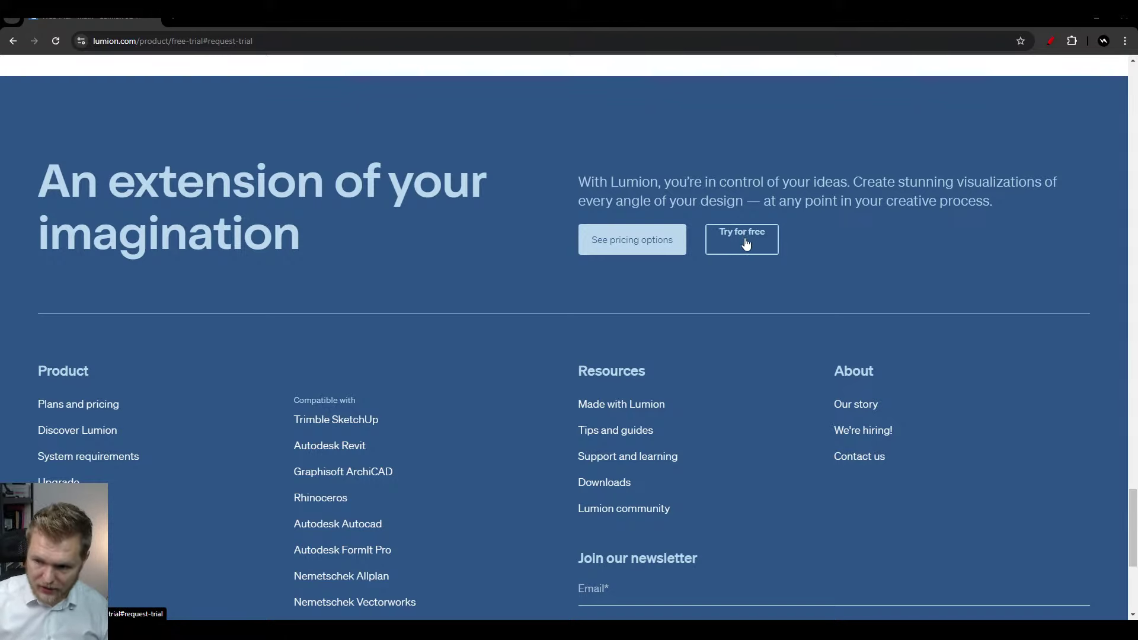
{"action": "scroll", "coordinate": [616, 221], "scroll_direction": "up", "scroll_amount": 20}
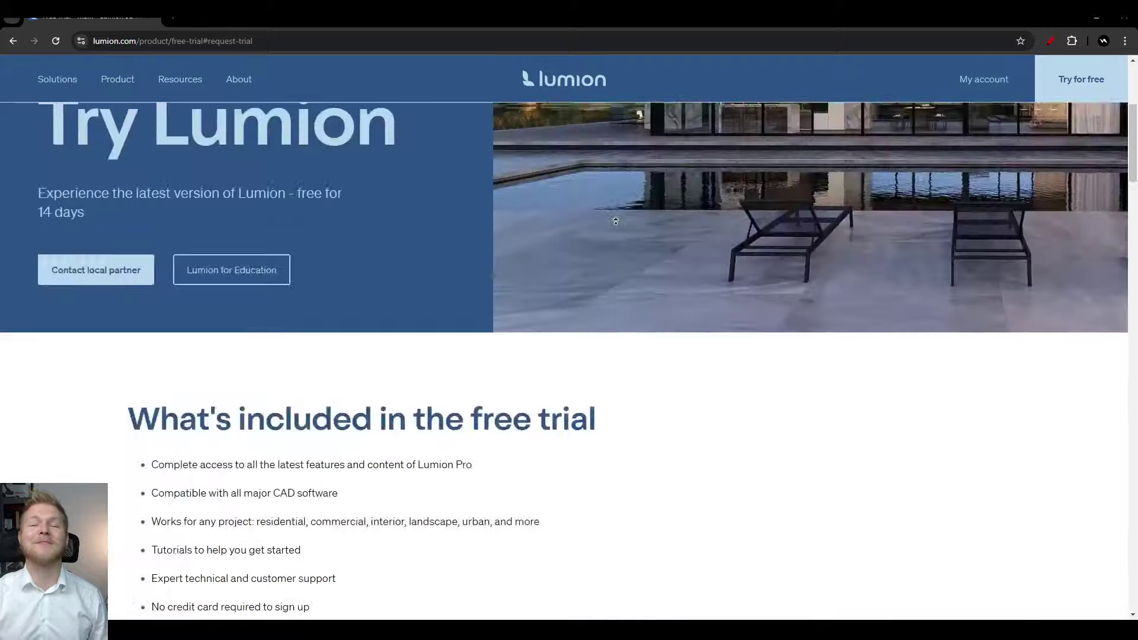
{"action": "scroll", "coordinate": [615, 221], "scroll_direction": "up", "scroll_amount": 5}
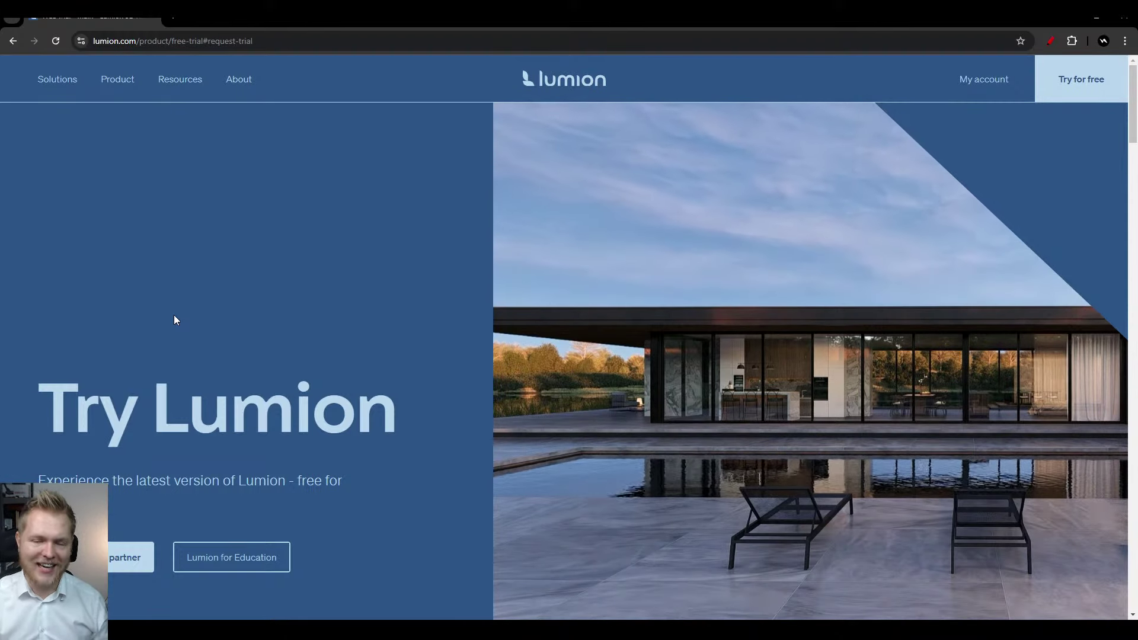
{"action": "scroll", "coordinate": [329, 347], "scroll_direction": "down", "scroll_amount": 1}
{"action": "scroll", "coordinate": [328, 346], "scroll_direction": "up", "scroll_amount": 1}
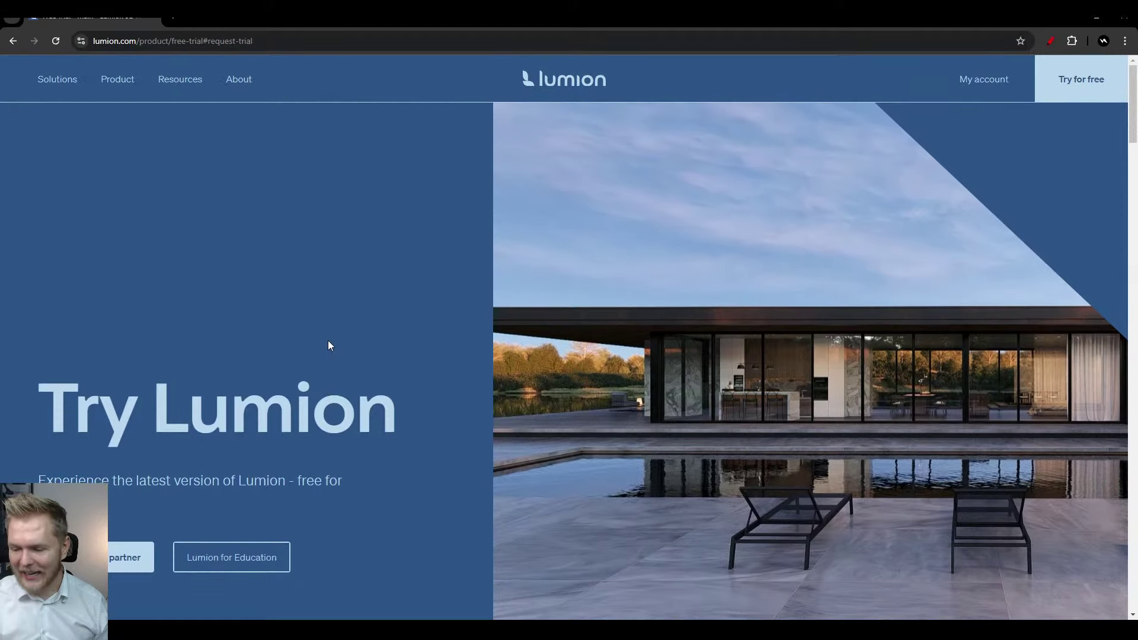
{"action": "scroll", "coordinate": [328, 343], "scroll_direction": "down", "scroll_amount": 4}
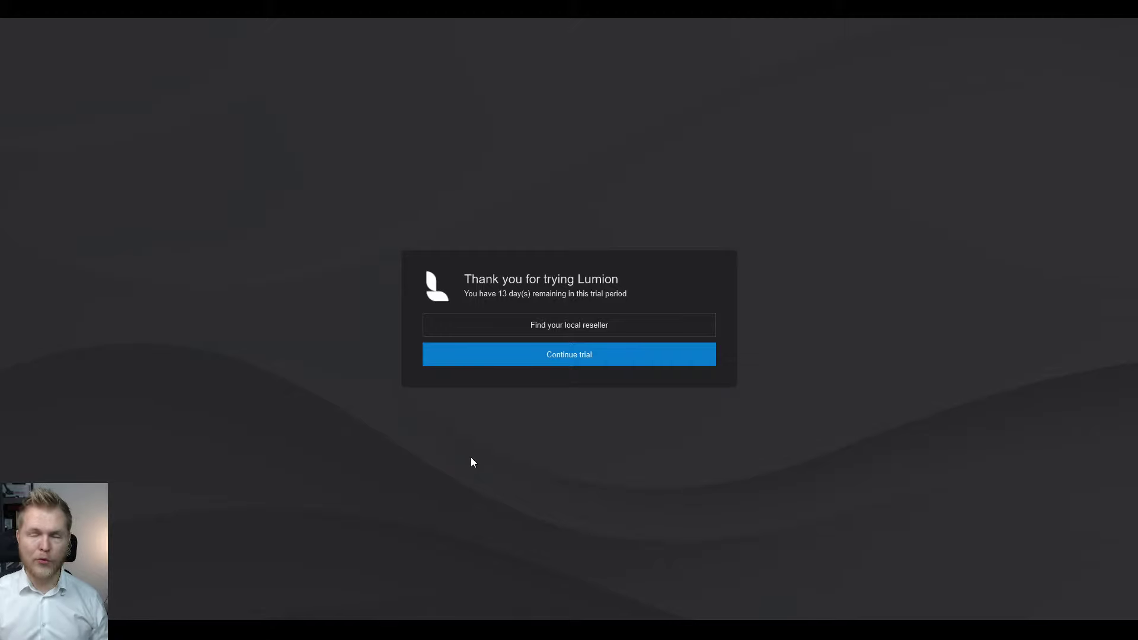
- Continue the Lumion trial and open the living room interior with the fireplace from the example projects
{"action": "left_click", "coordinate": [564, 361]}
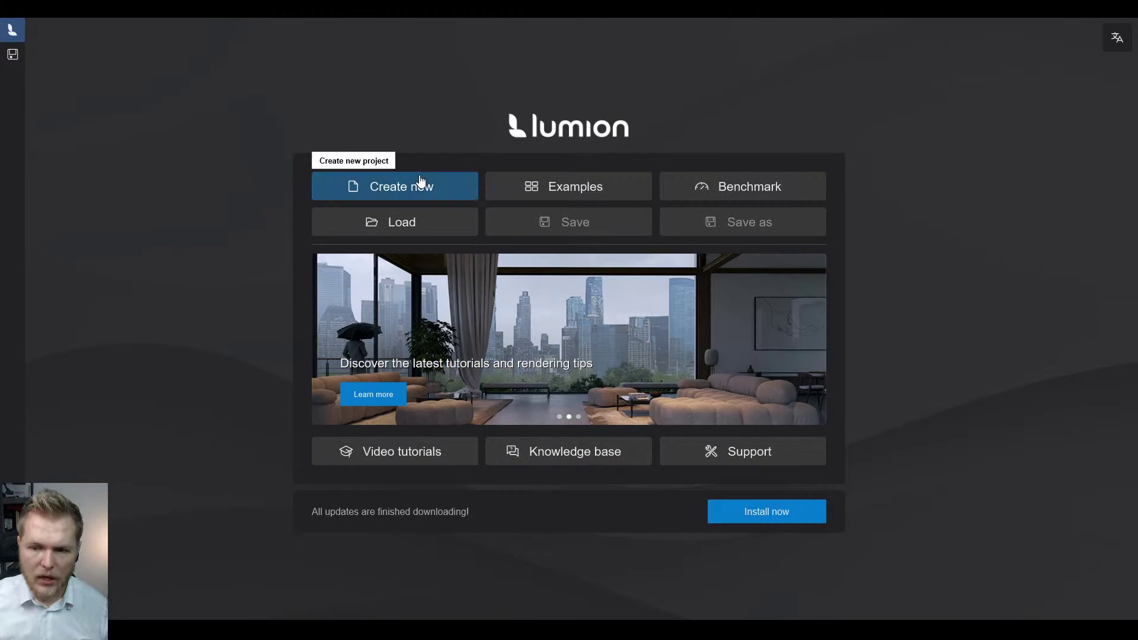
{"action": "left_click", "coordinate": [595, 197]}
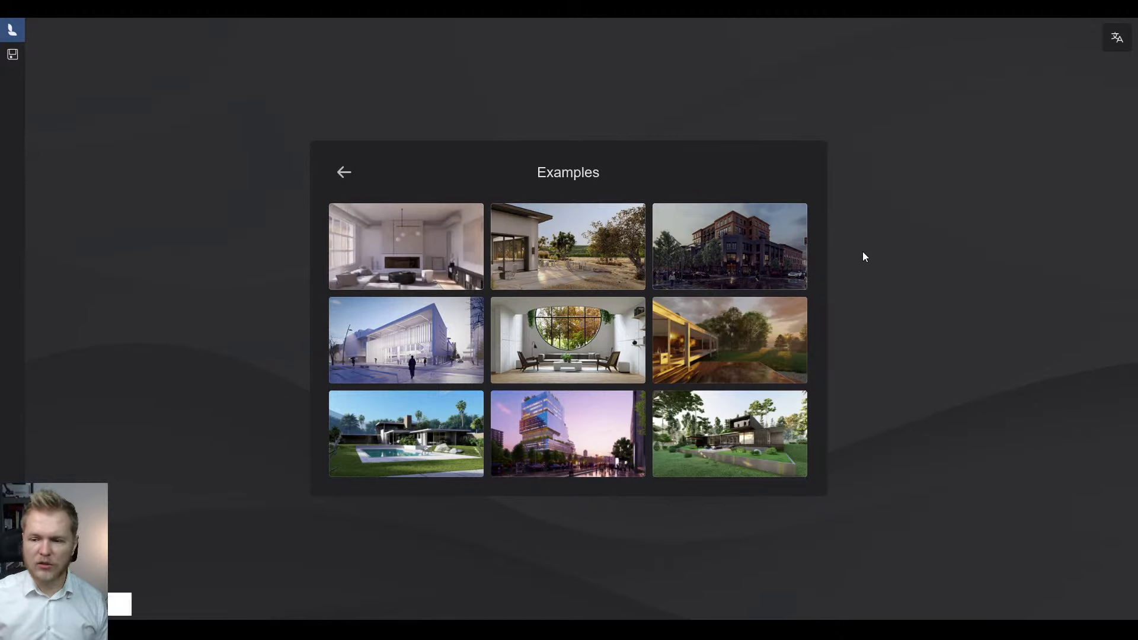
{"action": "mouse_move", "coordinate": [444, 243]}
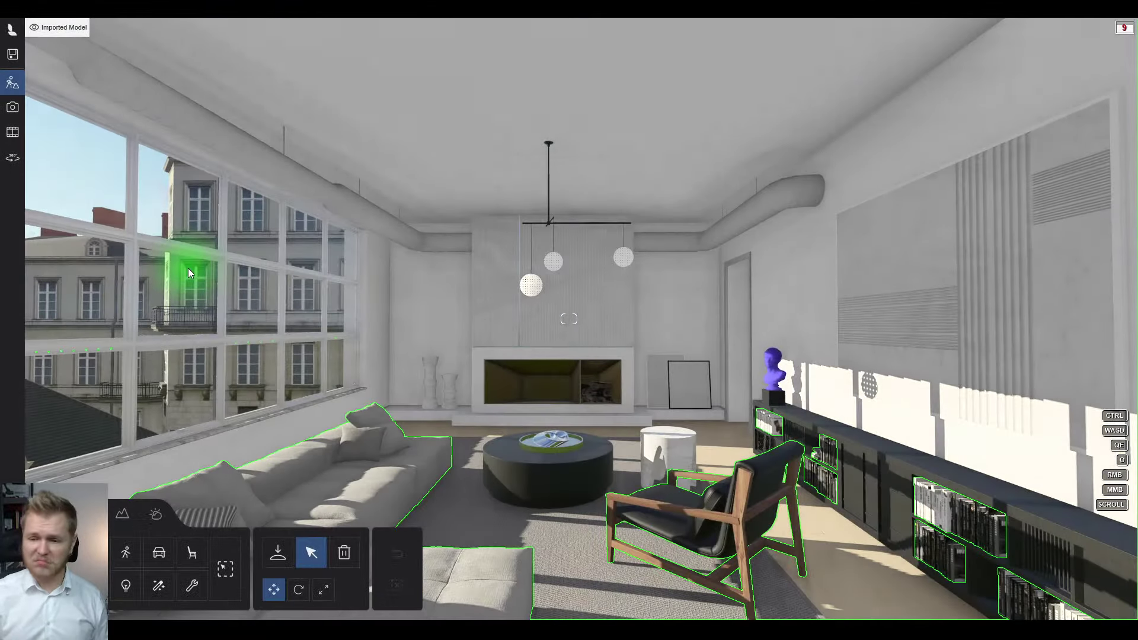
- Explore the living room example by moving and turning the camera around the fireplace, coffee table, sofa, armchair and shelves
{"action": "key", "text": "w"}
{"action": "right_click_drag", "start_coordinate": [706, 342], "coordinate": [865, 353]}
{"action": "key", "text": "a"}
{"action": "key", "text": "s"}
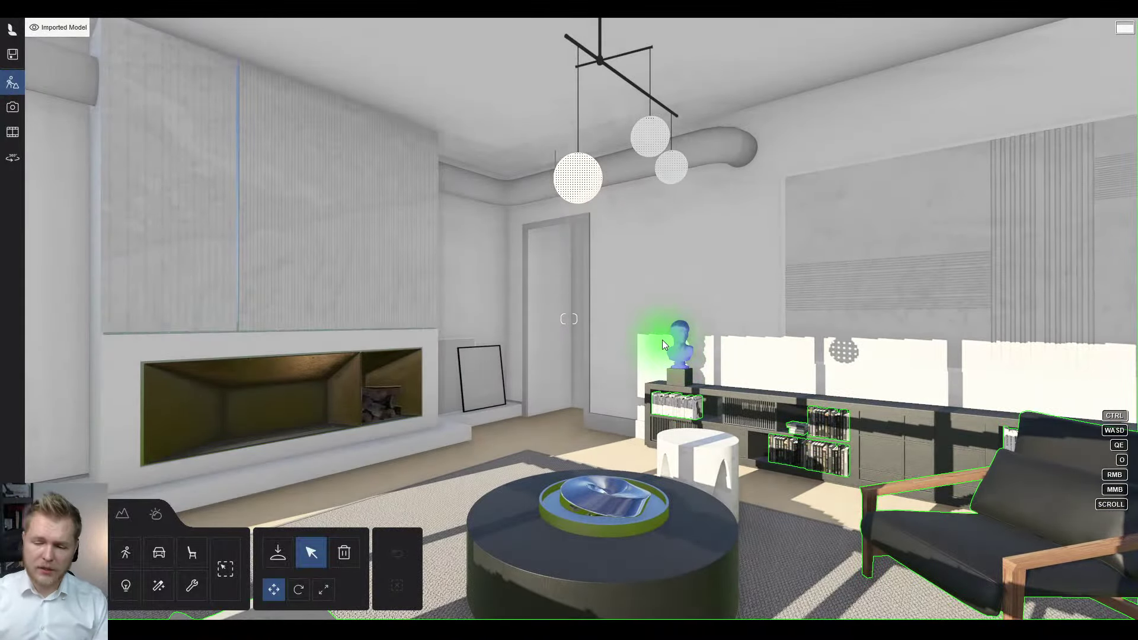
{"action": "right_click_drag", "start_coordinate": [662, 340], "coordinate": [696, 346]}
{"action": "key", "text": "a"}
{"action": "key", "text": "d"}
{"action": "key", "text": "s"}
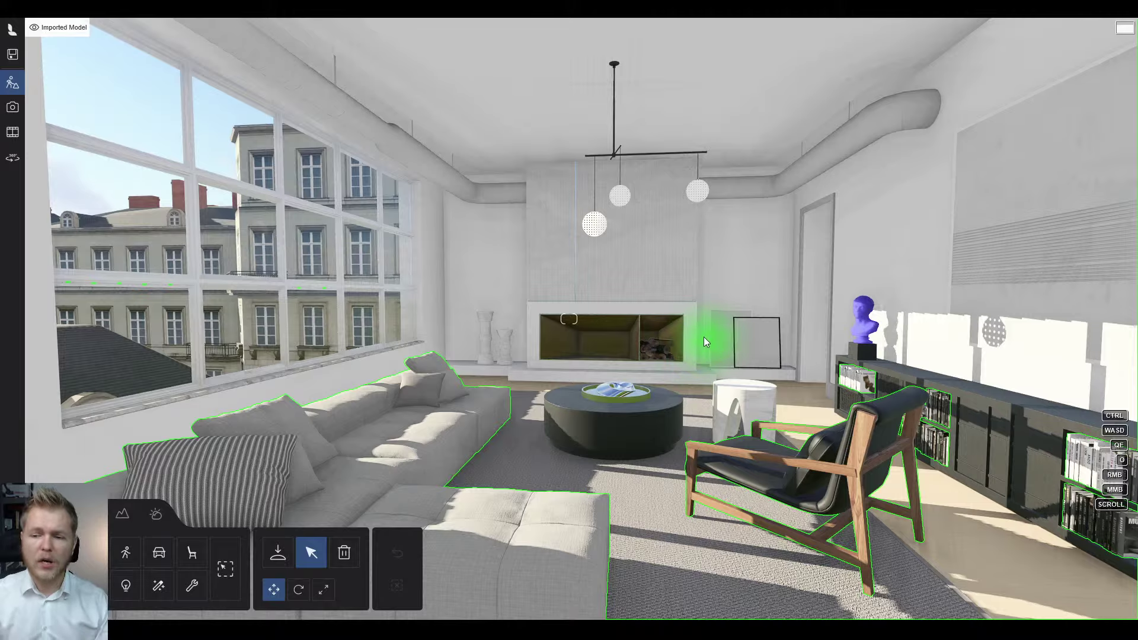
{"action": "key", "text": "s"}
{"action": "key", "text": "a"}
{"action": "key", "text": "d"}
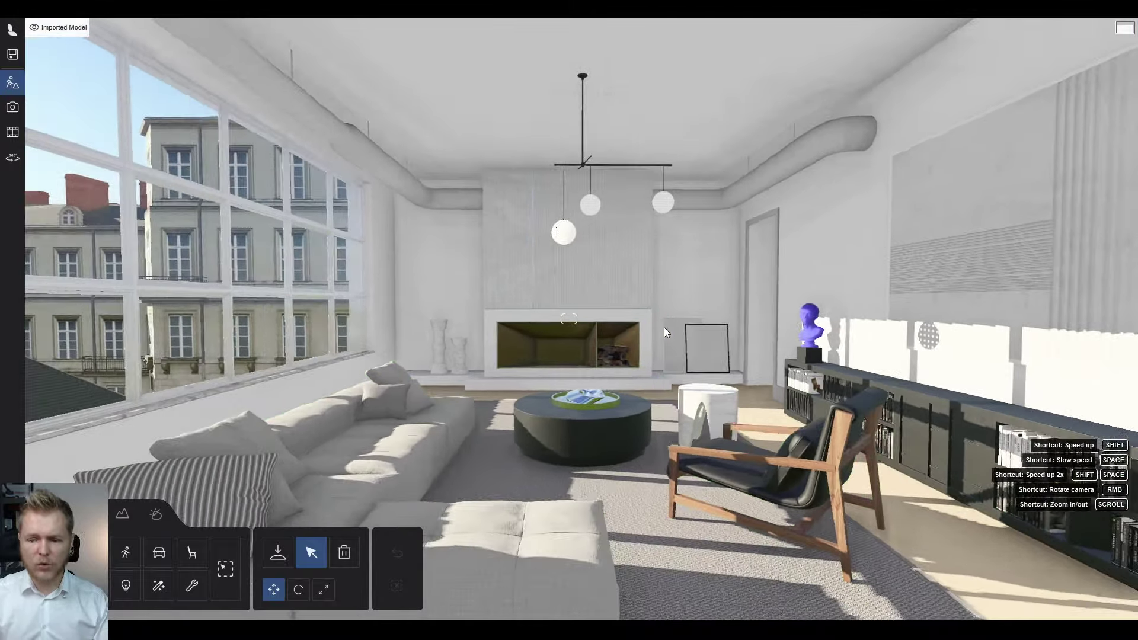
{"action": "key", "text": "a"}
{"action": "mouse_move", "coordinate": [664, 327]}
{"action": "right_mouse_down"}
{"action": "mouse_move", "coordinate": [593, 327]}
{"action": "mouse_move", "coordinate": [664, 327]}
{"action": "mouse_move", "coordinate": [640, 302]}
{"action": "mouse_move", "coordinate": [675, 315]}
{"action": "mouse_move", "coordinate": [659, 335]}
{"action": "mouse_move", "coordinate": [659, 324]}
{"action": "right_mouse_up"}
{"action": "key", "text": "d"}
{"action": "key", "text": "a"}
{"action": "key", "text": "a"}
{"action": "key", "text": "d"}
{"action": "key", "text": "w"}
{"action": "key", "text": "w"}
{"action": "key", "text": "s"}
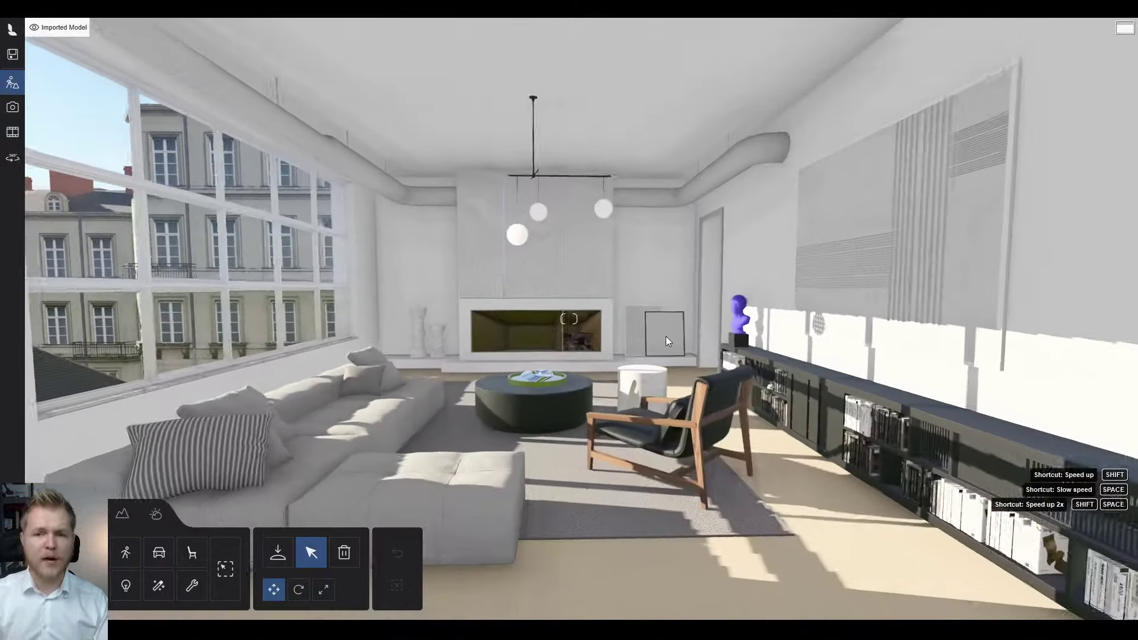
{"action": "key", "text": "w"}
{"action": "key", "text": "s"}
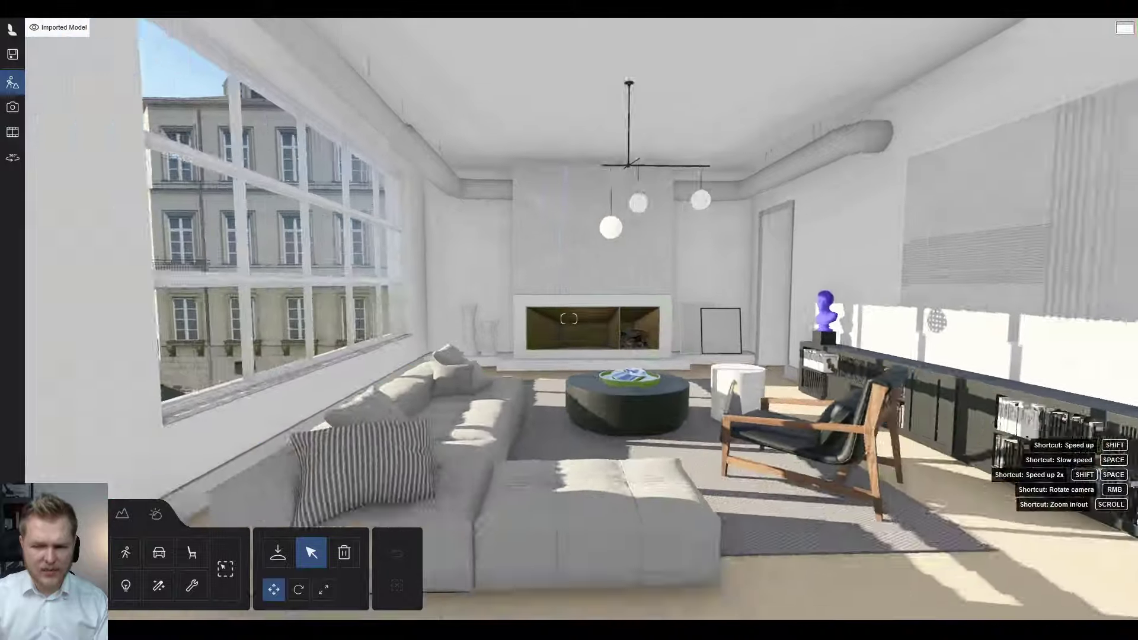
{"action": "key", "text": "w"}
{"action": "right_click_drag", "start_coordinate": [569, 319], "coordinate": [646, 267]}
{"action": "key", "text": "s"}
{"action": "key", "text": "w"}
{"action": "key", "text": "a"}
{"action": "key", "text": "w"}
{"action": "key", "text": "s"}
{"action": "key", "text": "w"}
{"action": "key", "text": "a"}
{"action": "key", "text": "a"}
{"action": "key", "text": "d"}
{"action": "key", "text": "s"}
{"action": "key", "text": "w"}
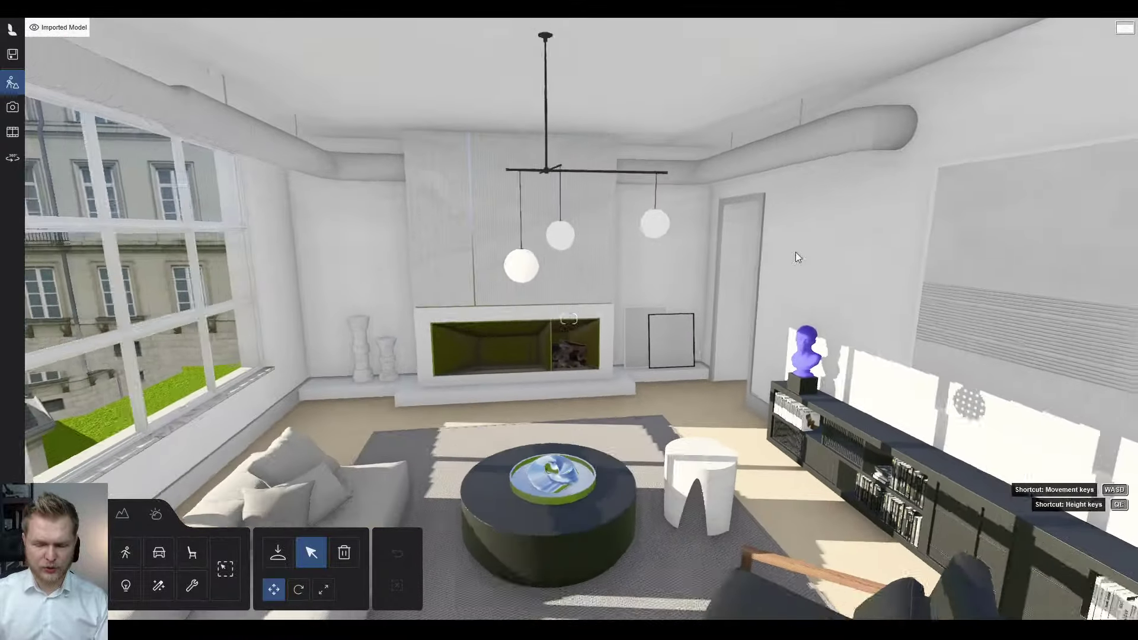
- Examine the living room and turn the camera around towards the dining area
{"action": "key", "text": "s"}
{"action": "left_click", "coordinate": [790, 259]}
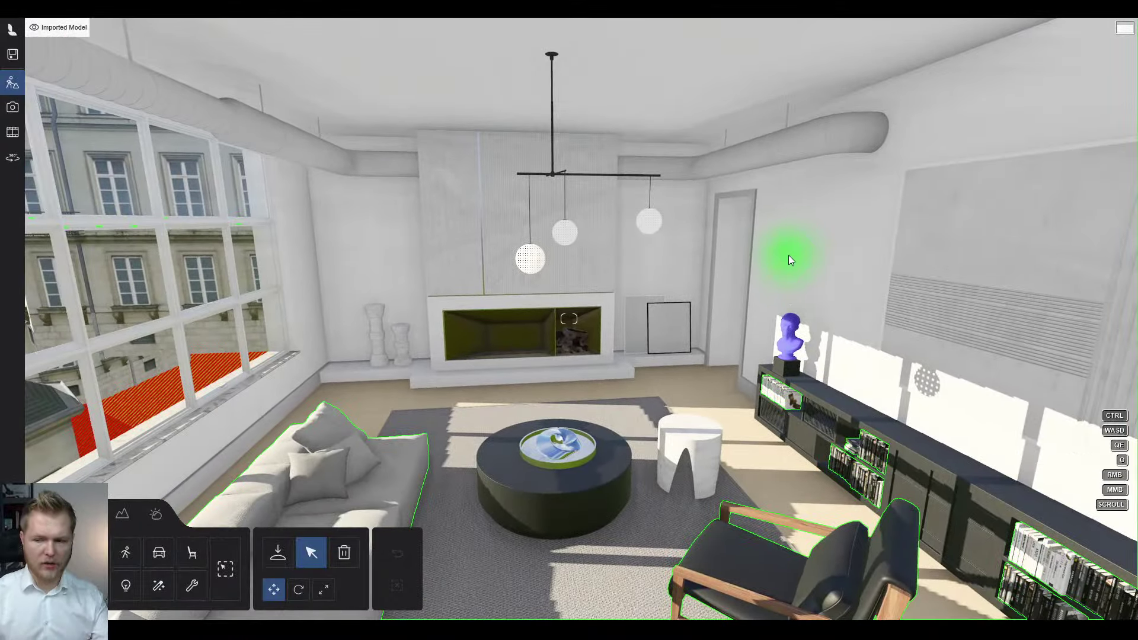
{"action": "right_click_drag", "start_coordinate": [788, 315], "coordinate": [995, 329]}
{"action": "key", "text": "d"}
{"action": "key", "text": "a"}
{"action": "right_click_drag", "start_coordinate": [1137, 451], "coordinate": [644, 397]}
{"action": "key", "text": "w"}
- Select the imported interior model in the dining area and raise it to a Y position of 0.93 m
{"action": "left_click", "coordinate": [614, 404]}
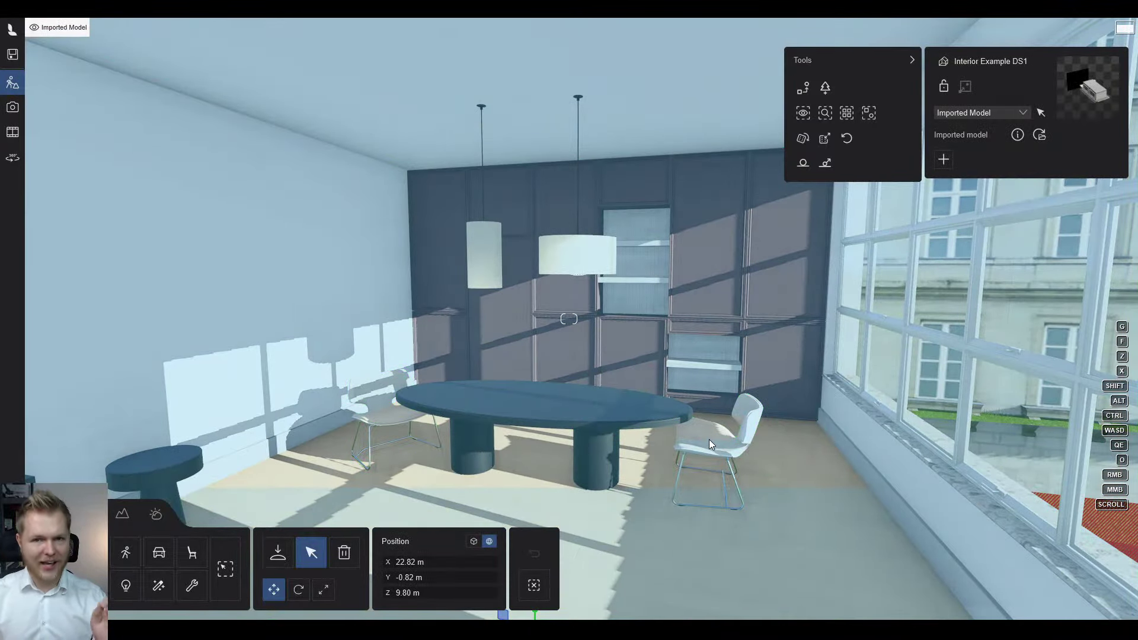
{"action": "key", "text": "s"}
{"action": "right_click_drag", "start_coordinate": [702, 434], "coordinate": [611, 434]}
{"action": "key", "text": "s"}
{"action": "left_click_drag", "start_coordinate": [789, 501], "coordinate": [796, 404]}
- Examine the raised building and the furniture below it from outside, then inspect the living room and dining area inside
{"action": "key", "text": "w"}
{"action": "right_click_drag", "start_coordinate": [677, 356], "coordinate": [717, 372]}
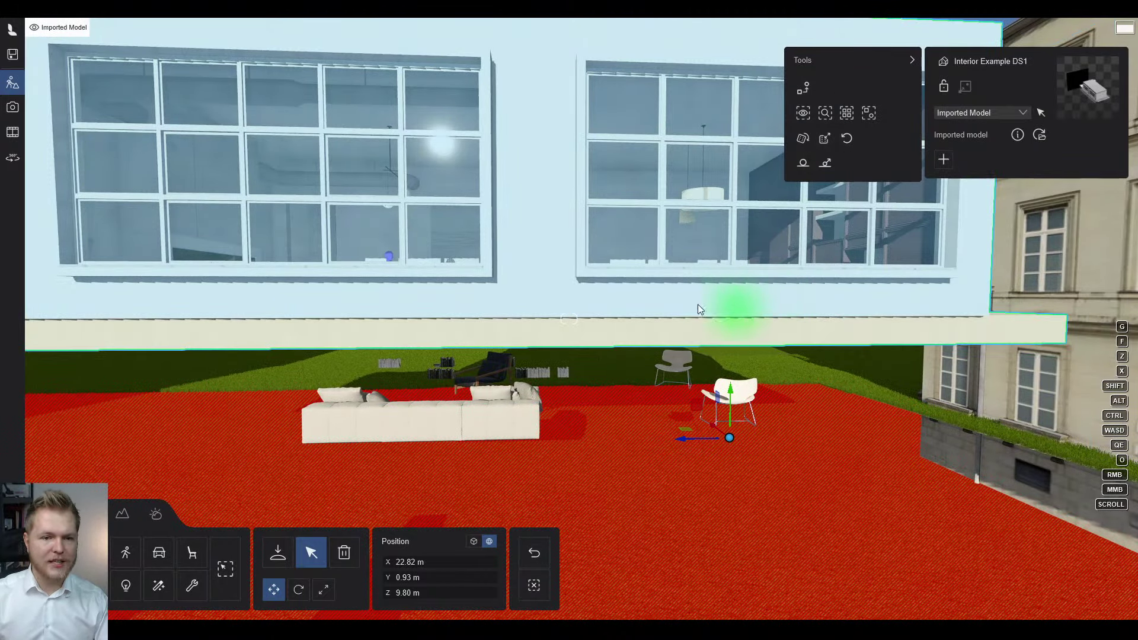
{"action": "key", "text": "w"}
{"action": "right_click_drag", "start_coordinate": [730, 336], "coordinate": [678, 343]}
{"action": "key", "text": "w"}
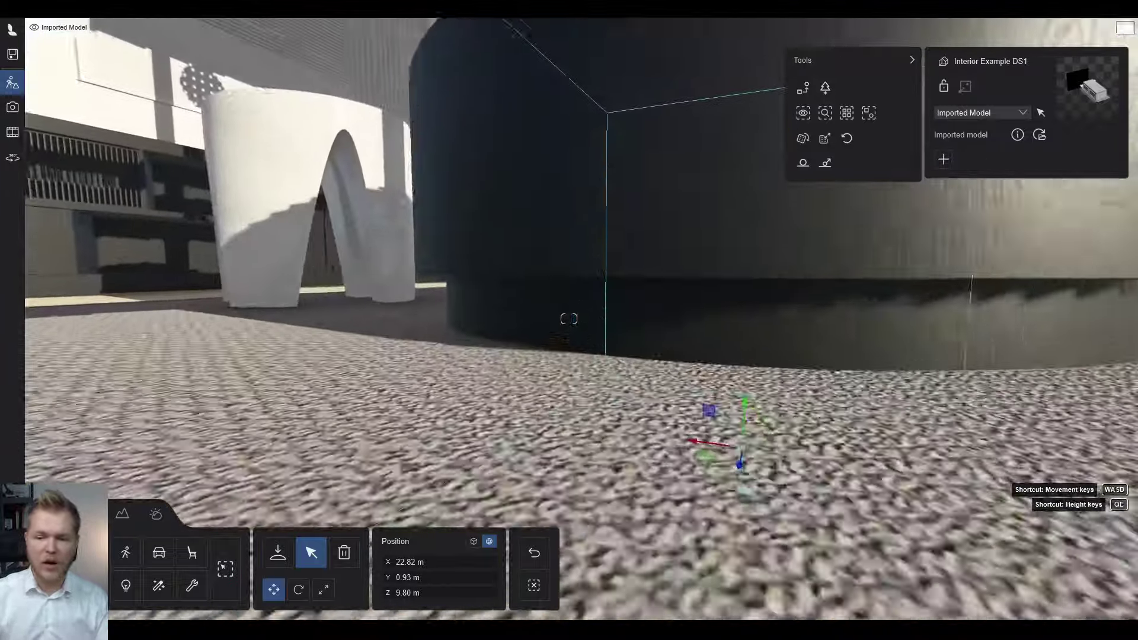
{"action": "right_click_drag", "start_coordinate": [569, 319], "coordinate": [568, 319]}
{"action": "key", "text": "s"}
{"action": "key", "text": "q"}
{"action": "key", "text": "e"}
{"action": "scroll", "coordinate": [696, 343], "scroll_direction": "up", "scroll_amount": 3}
{"action": "left_click", "coordinate": [578, 334]}
{"action": "key", "text": "w"}
{"action": "left_click", "coordinate": [544, 335]}
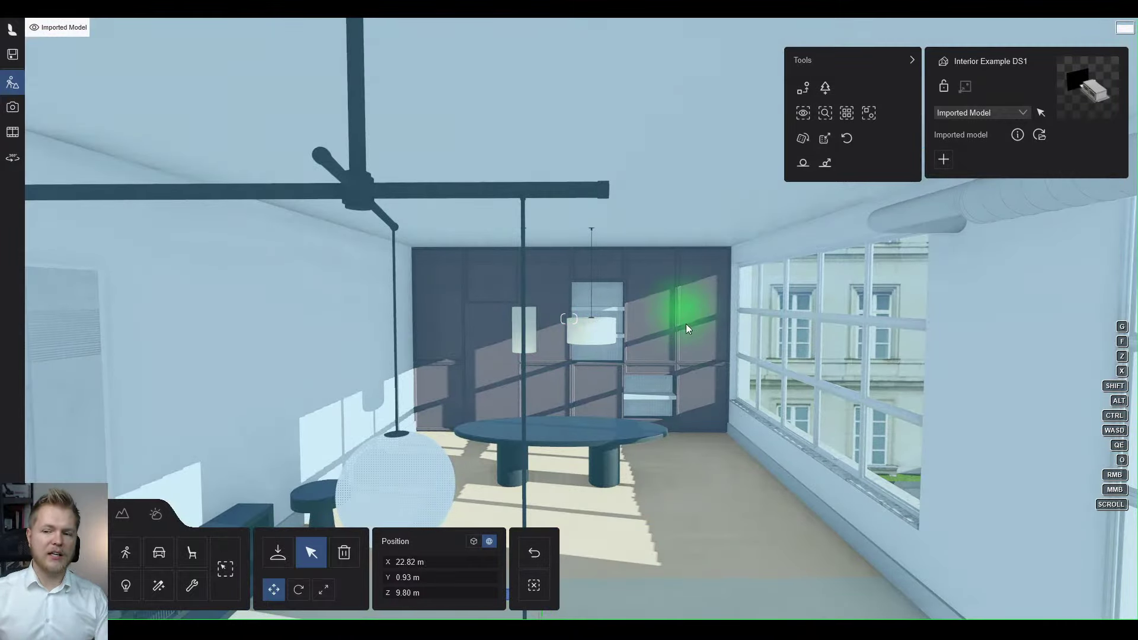
{"action": "right_click_drag", "start_coordinate": [686, 324], "coordinate": [616, 366]}
{"action": "key", "text": "w"}
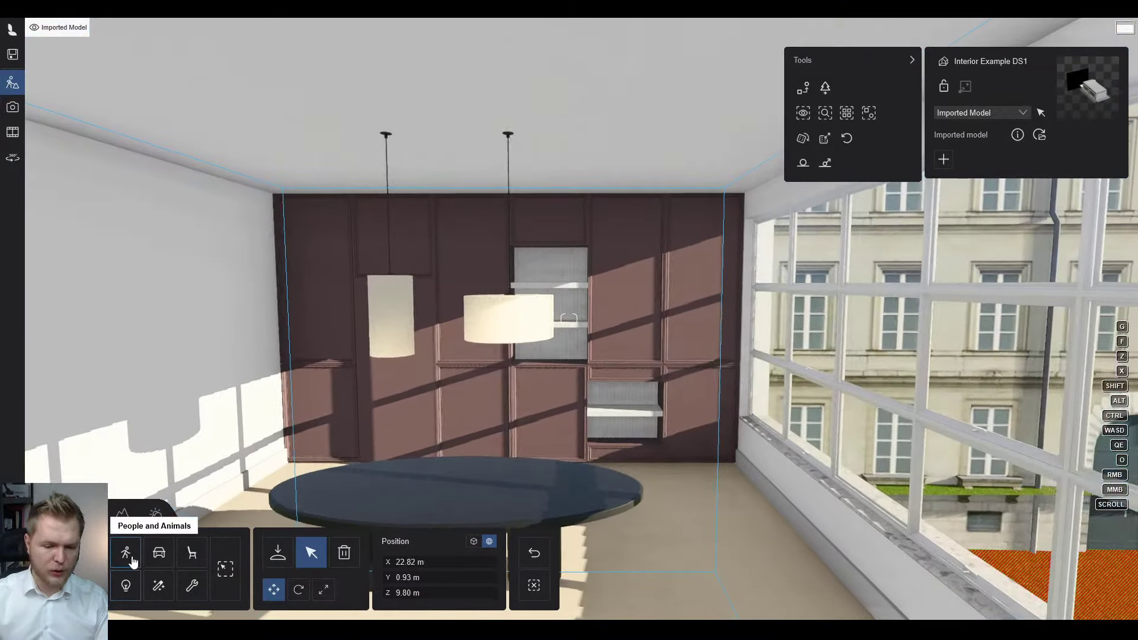
- Activate the furniture category and select the end section of the white sofa, Sofa 076 A, under the building
{"action": "left_click", "coordinate": [192, 553]}
{"action": "key", "text": "w"}
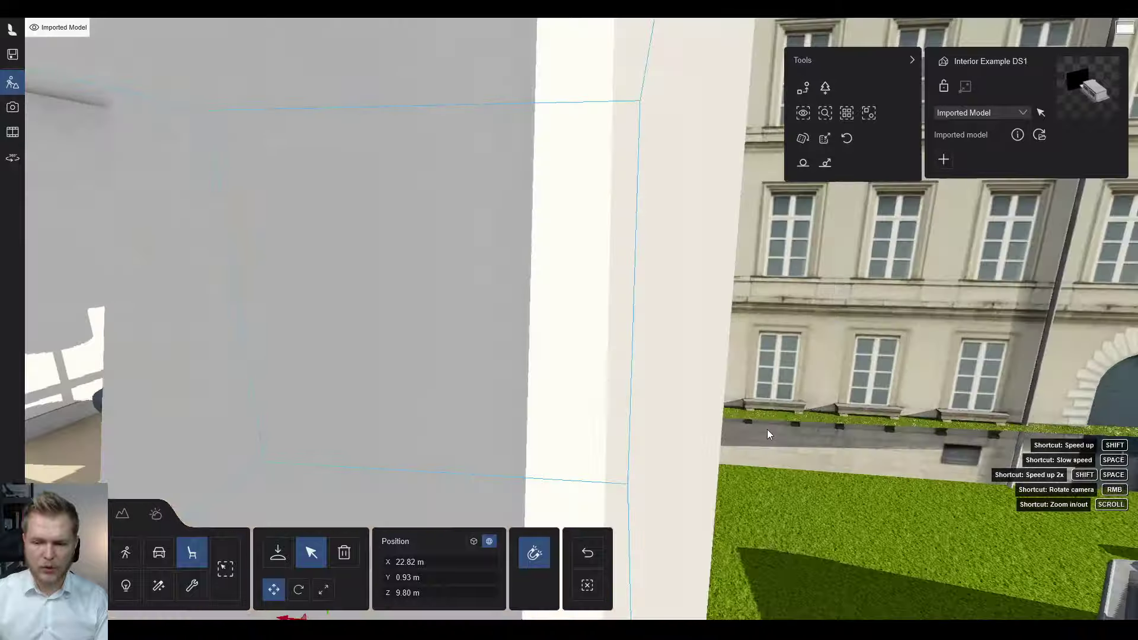
{"action": "key", "text": "s"}
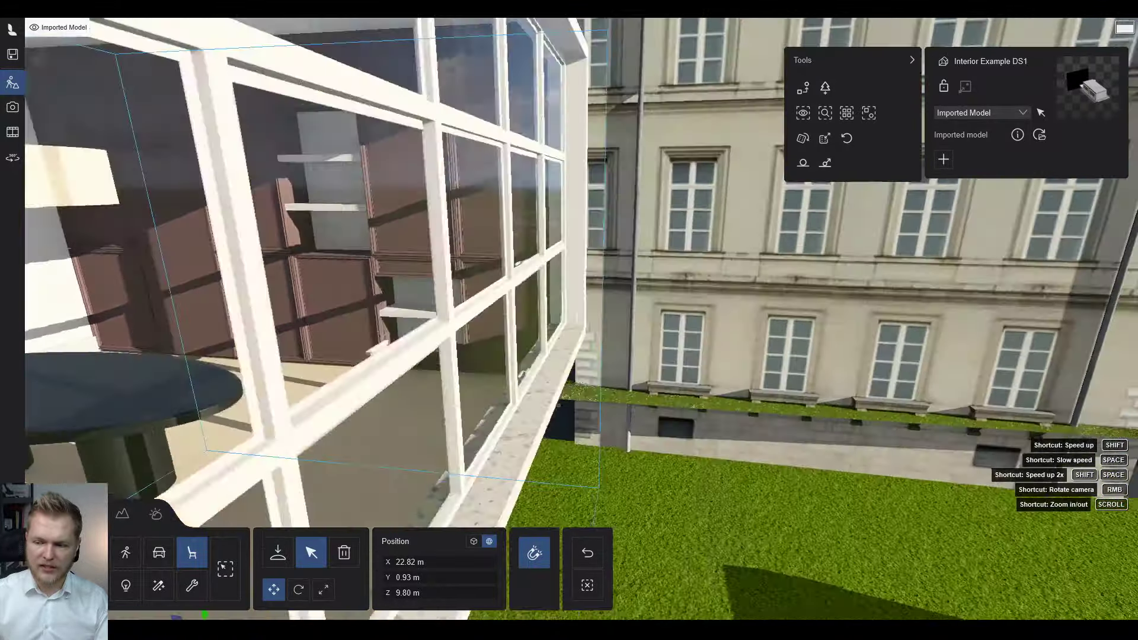
{"action": "key", "text": "w"}
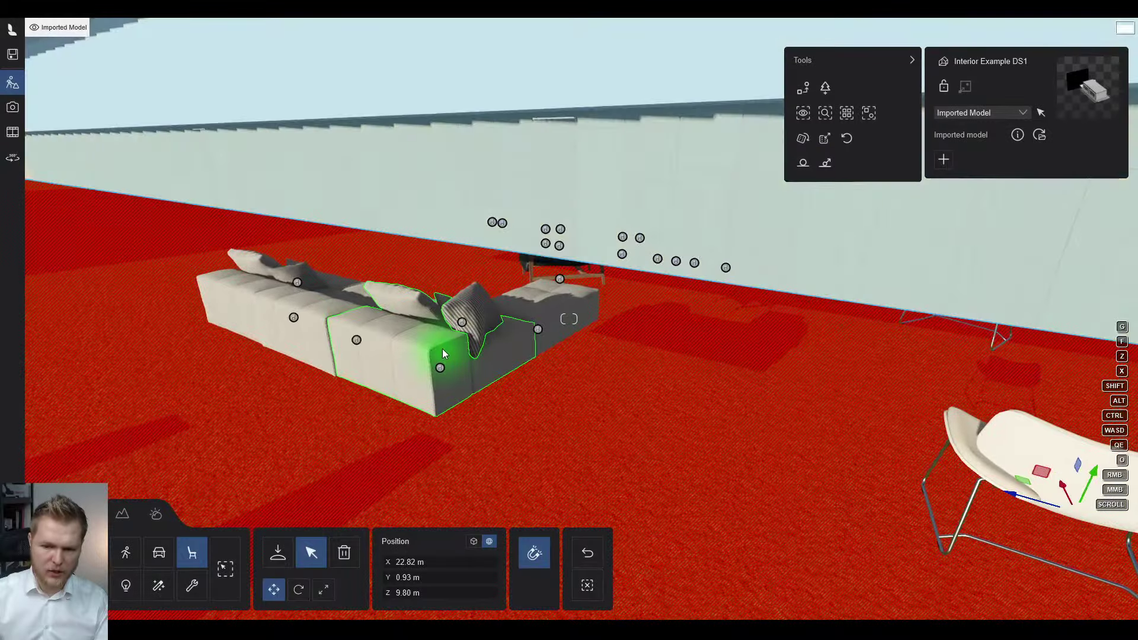
{"action": "left_click", "coordinate": [443, 348]}
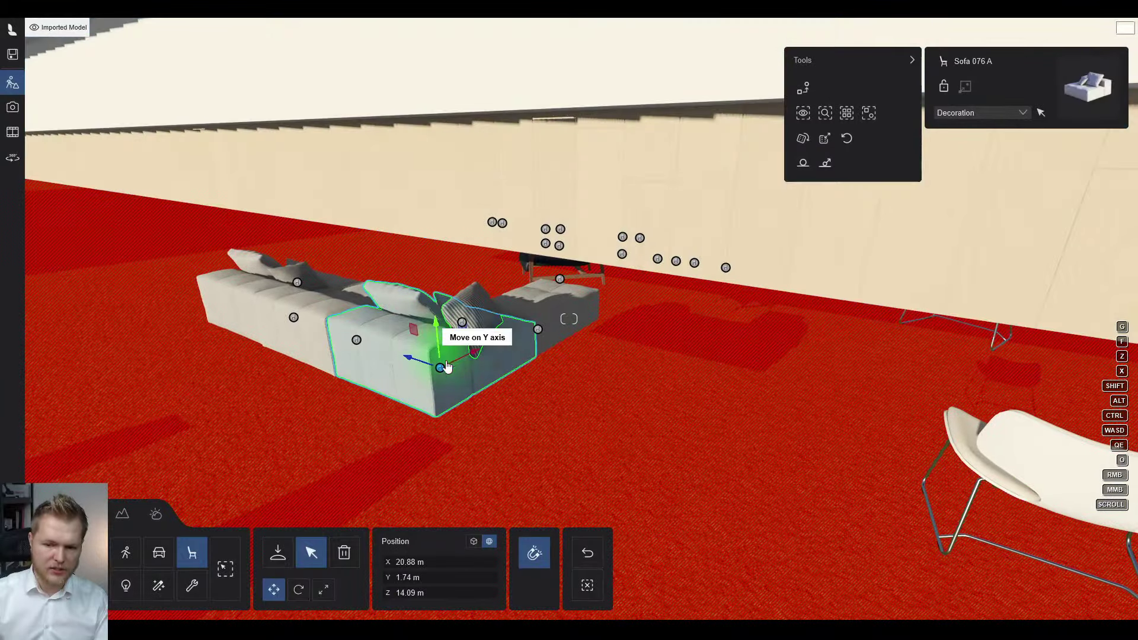
- Examine the selected sofa section and the other loose furniture under the raised building from several sides
{"action": "key", "text": "w"}
{"action": "key", "text": "s"}
{"action": "right_click_drag", "start_coordinate": [569, 319], "coordinate": [569, 319]}
{"action": "key", "text": "w"}
{"action": "left_click", "coordinate": [453, 288]}
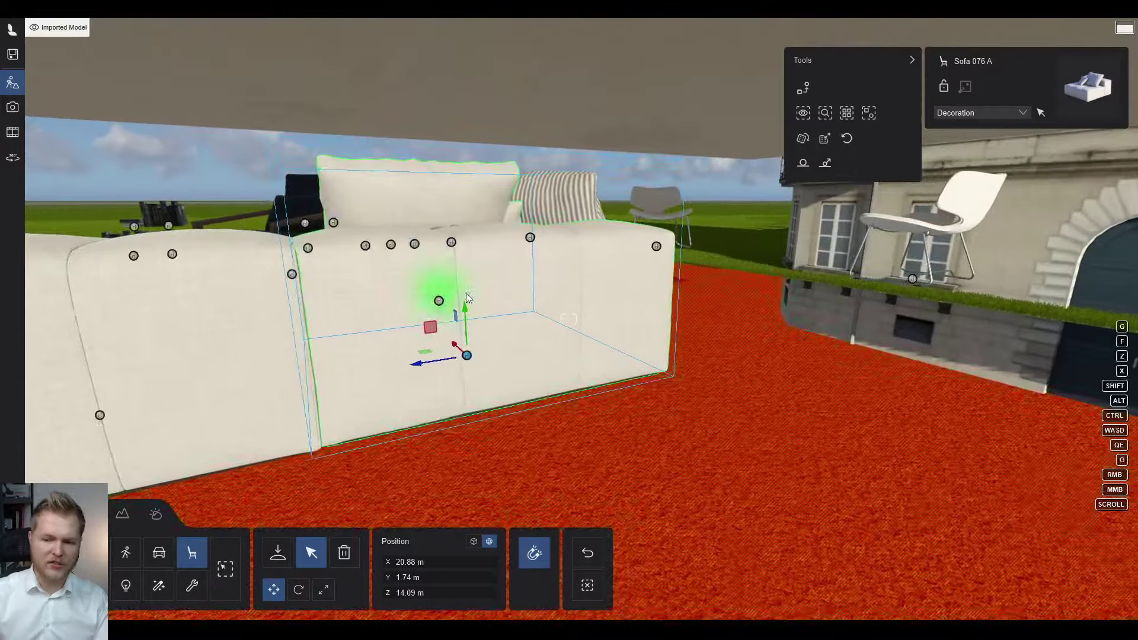
{"action": "key", "text": "s"}
{"action": "right_click_drag", "start_coordinate": [453, 288], "coordinate": [569, 319]}
{"action": "left_click", "coordinate": [581, 274]}
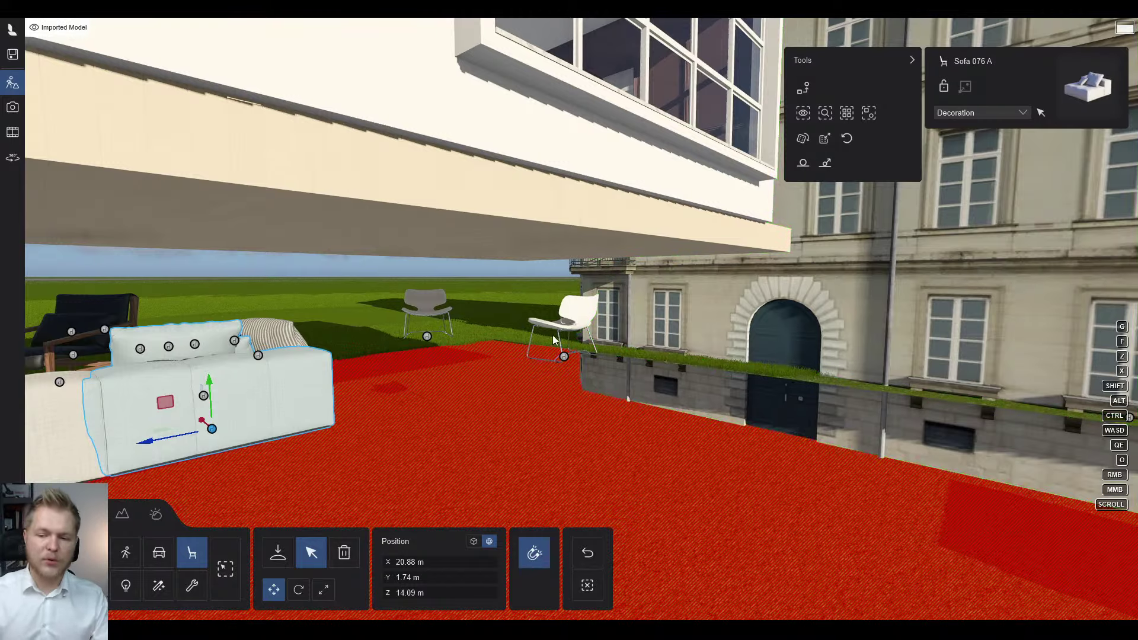
{"action": "key", "text": "s"}
{"action": "right_click_drag", "start_coordinate": [552, 336], "coordinate": [553, 334]}
- Select the white Chair 017 beside the sofa and inspect it up close
{"action": "left_click", "coordinate": [682, 313]}
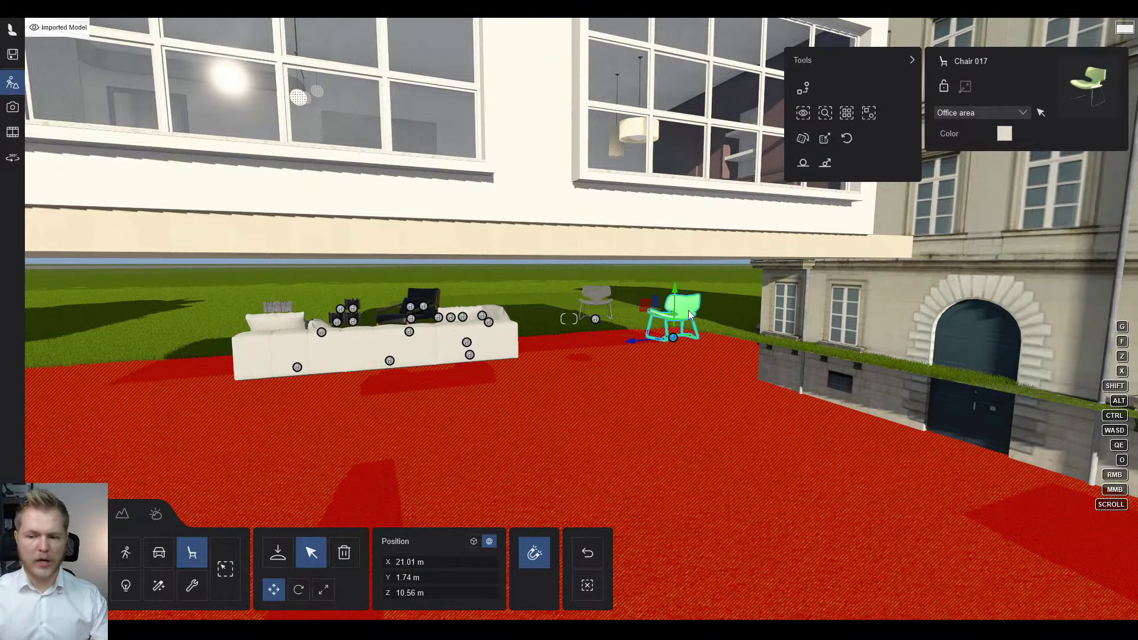
{"action": "key", "text": "w"}
{"action": "right_click_drag", "start_coordinate": [693, 312], "coordinate": [697, 311]}
{"action": "right_click_drag", "start_coordinate": [565, 319], "coordinate": [569, 318]}
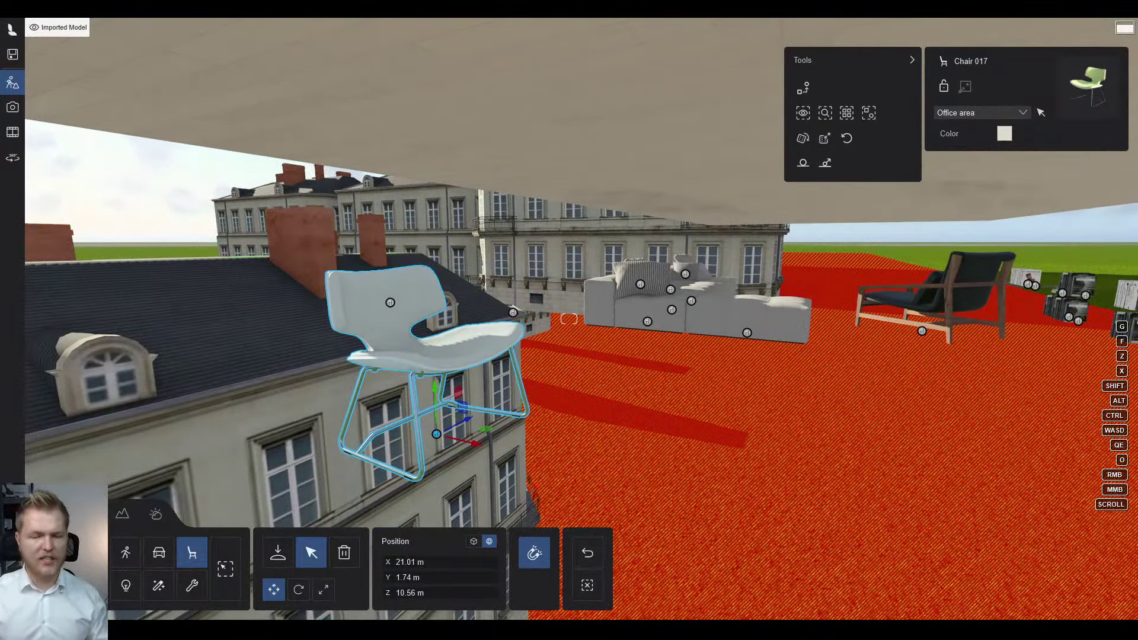
- Leave the interior scene for the home screen and open the list of example projects
{"action": "left_click", "coordinate": [13, 33]}
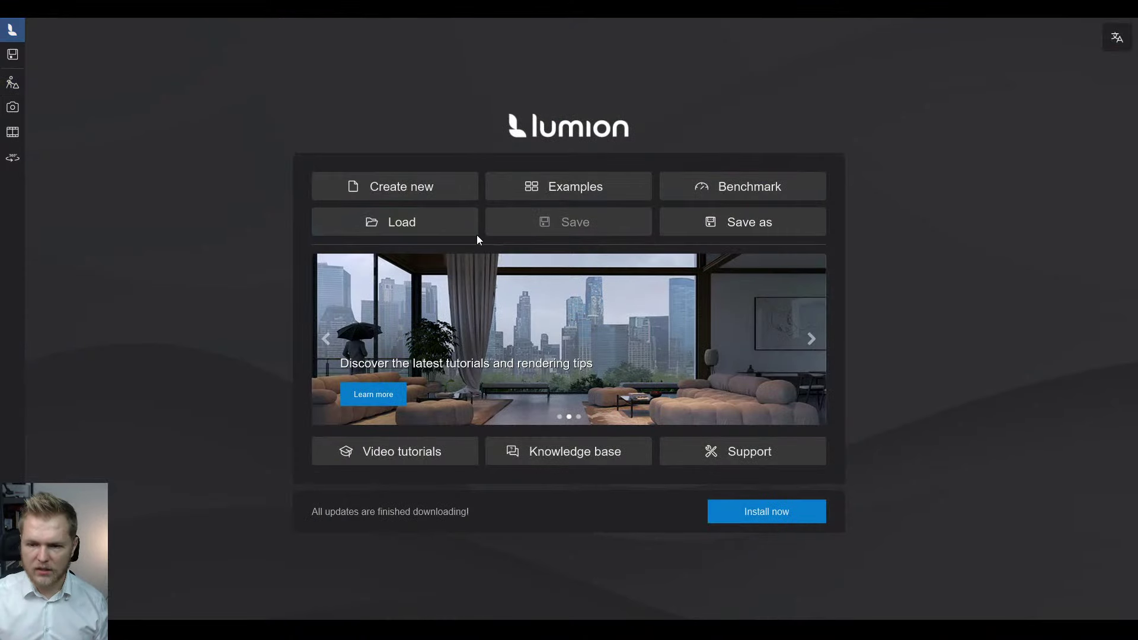
{"action": "left_click", "coordinate": [553, 185]}
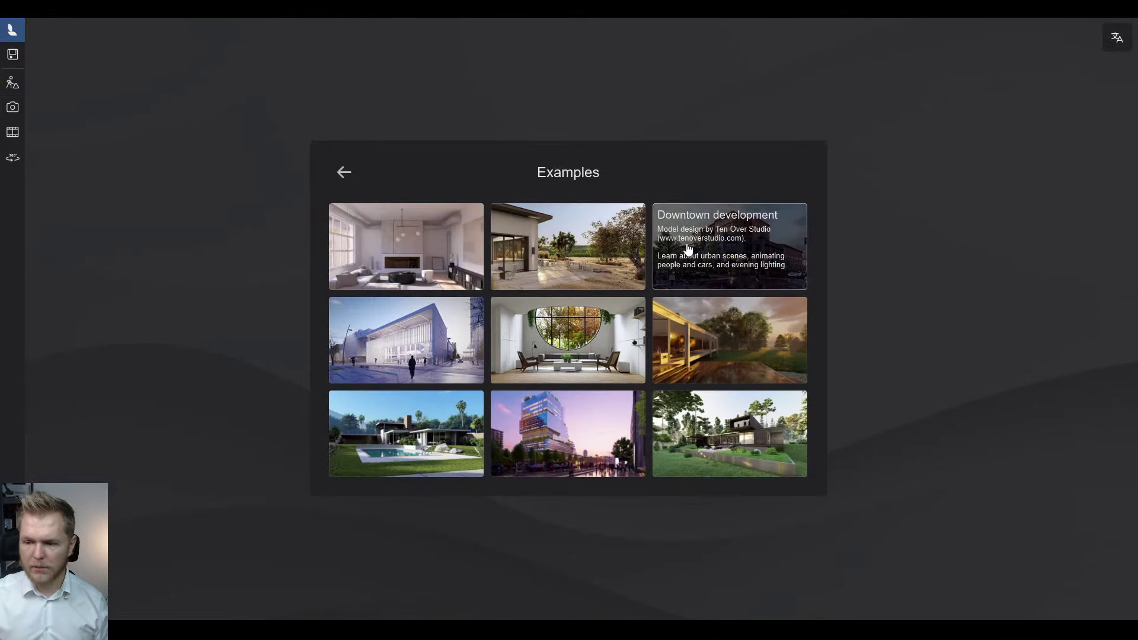
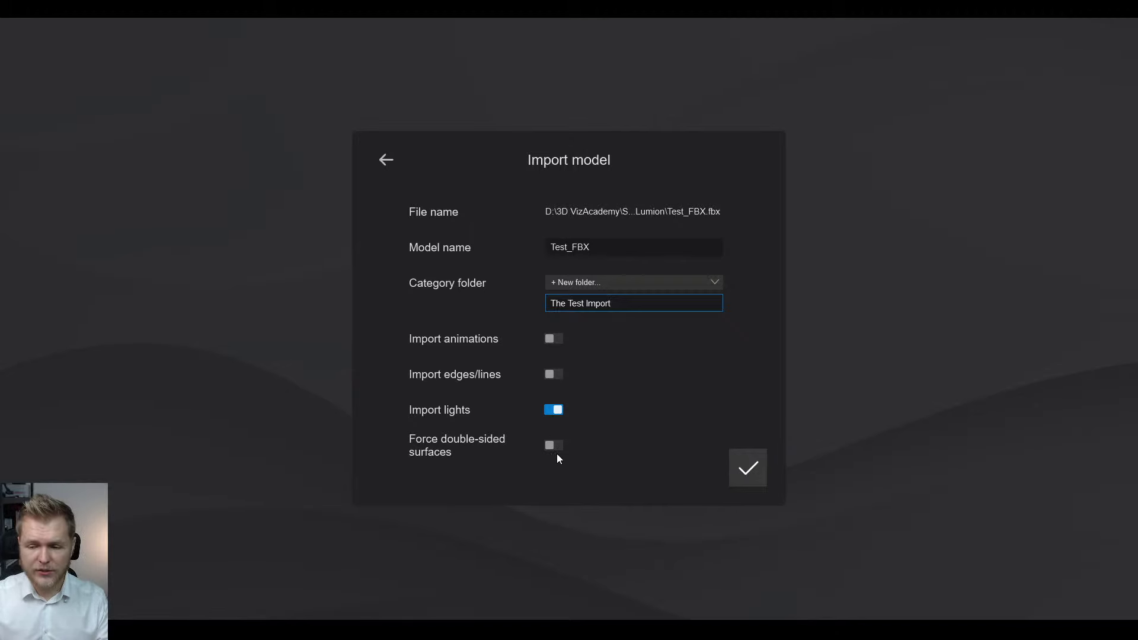
- Import Test_FBX with lights into a new category folder named The Test Import and place the house in the scene
{"action": "left_click", "coordinate": [764, 471]}
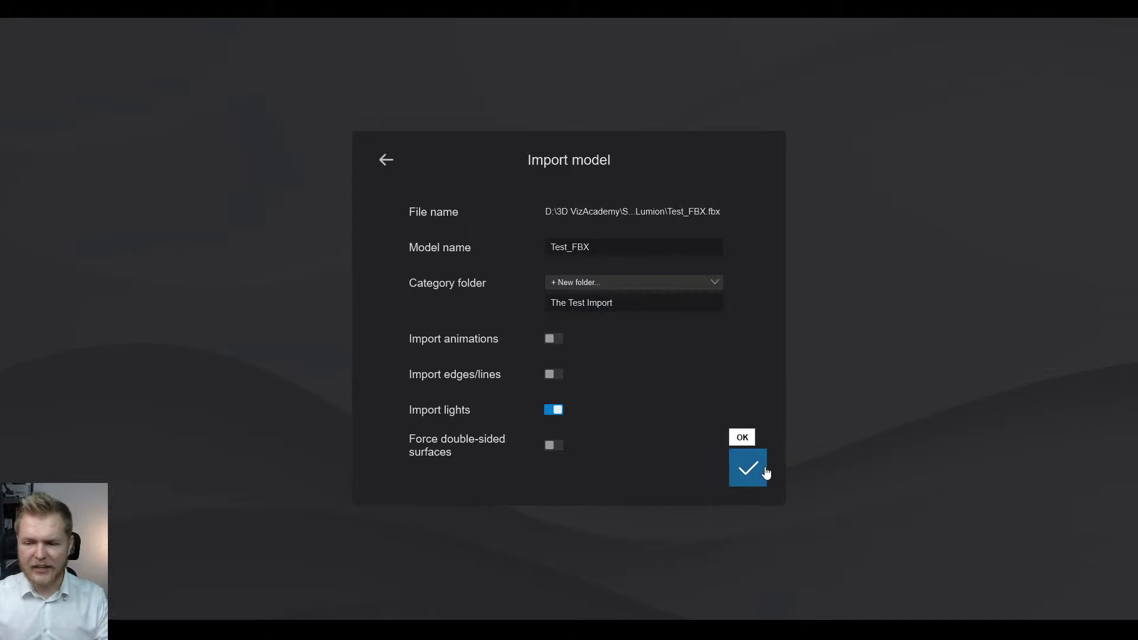
{"action": "left_click", "coordinate": [747, 473]}
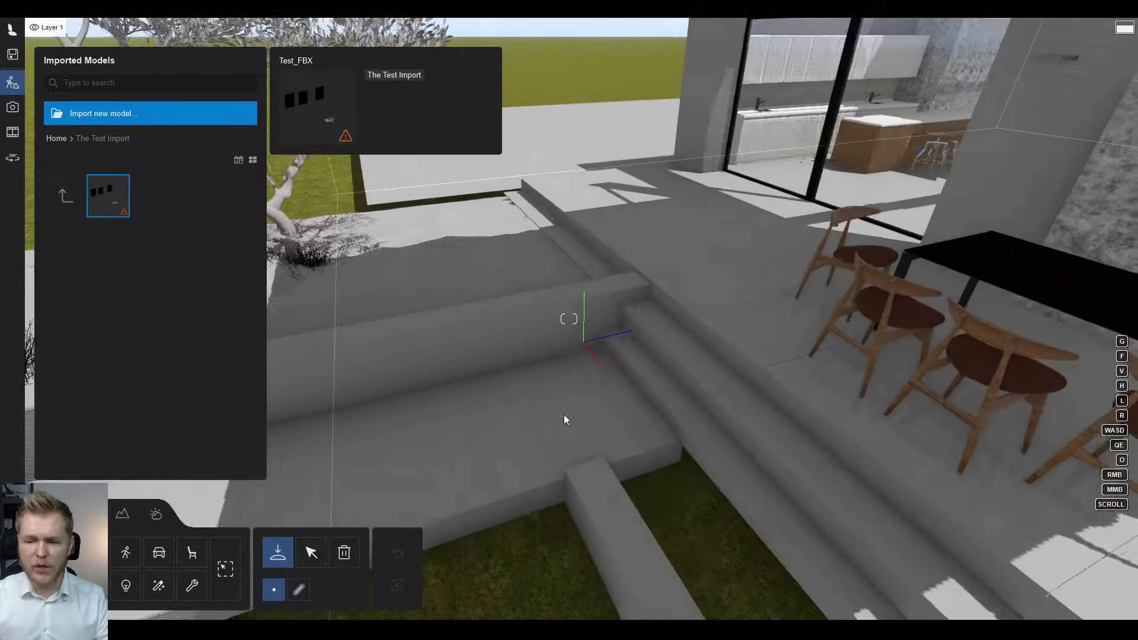
{"action": "key", "text": "s"}
{"action": "key", "text": "a"}
{"action": "left_click", "coordinate": [594, 457]}
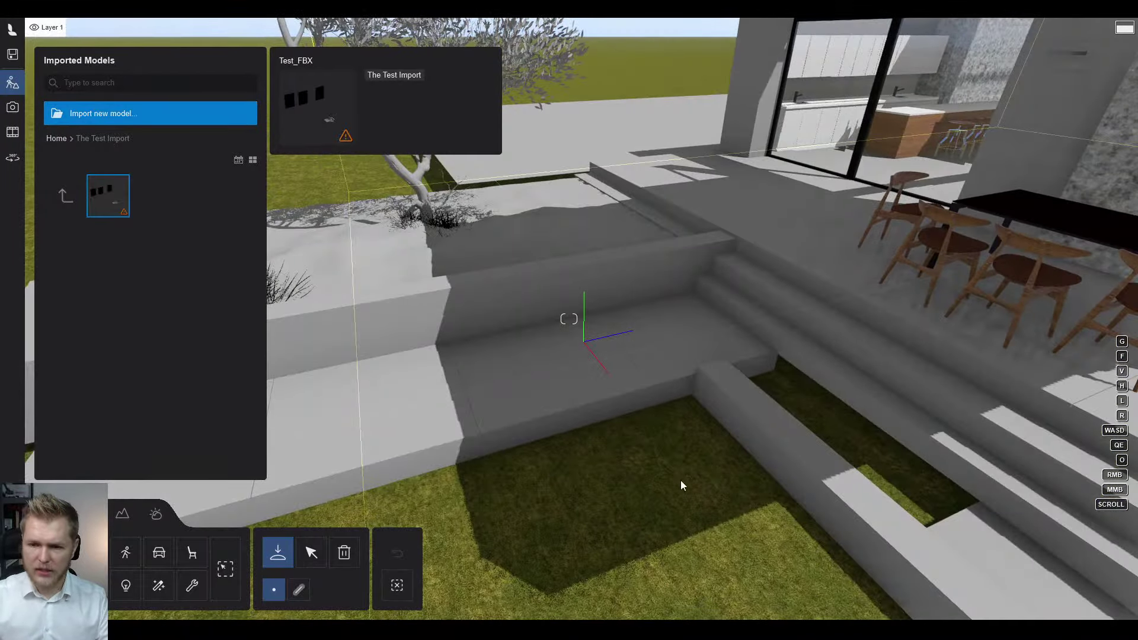
- Examine the placed house, its terrace, steps and tree by moving the camera around the exterior
{"action": "key", "text": "s"}
{"action": "right_click_drag", "start_coordinate": [699, 470], "coordinate": [889, 398]}
{"action": "key", "text": "a"}
{"action": "key", "text": "w"}
{"action": "key", "text": "a"}
{"action": "key", "text": "s"}
{"action": "key", "text": "w"}
{"action": "key", "text": "w"}
{"action": "mouse_move", "coordinate": [569, 319]}
{"action": "right_mouse_down"}
{"action": "mouse_move", "coordinate": [535, 278]}
{"action": "mouse_move", "coordinate": [551, 314]}
{"action": "right_mouse_up"}
{"action": "key", "text": "s"}
{"action": "key", "text": "s"}
{"action": "key", "text": "s"}
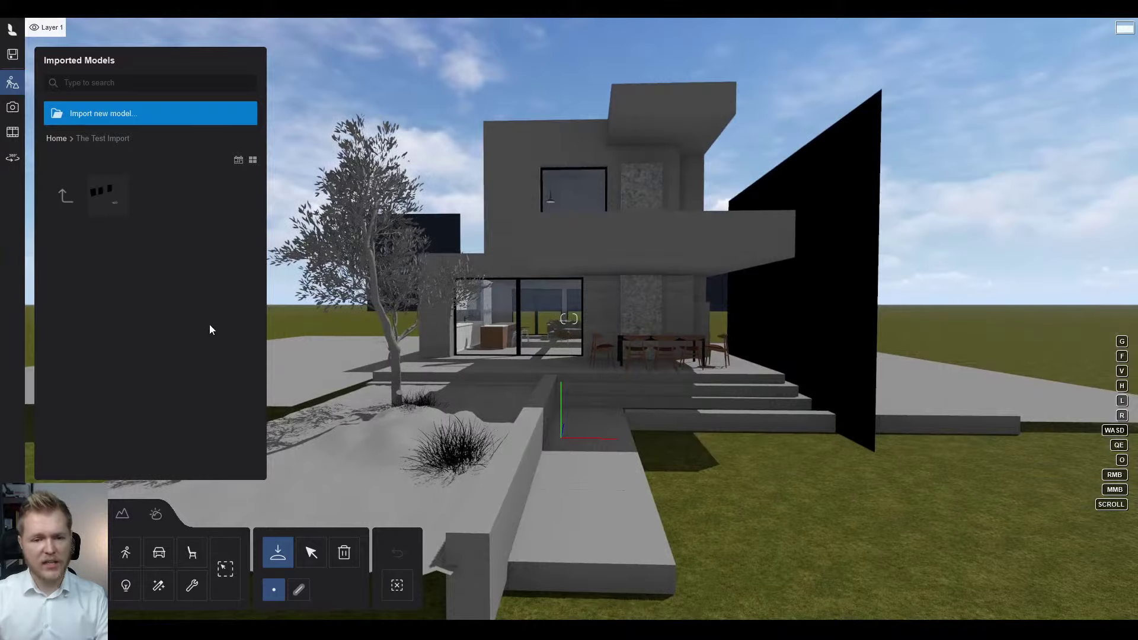
- Go up to the top level of the imported models library and examine the house's front facade from different angles
{"action": "left_click", "coordinate": [47, 202]}
{"action": "key", "text": "w"}
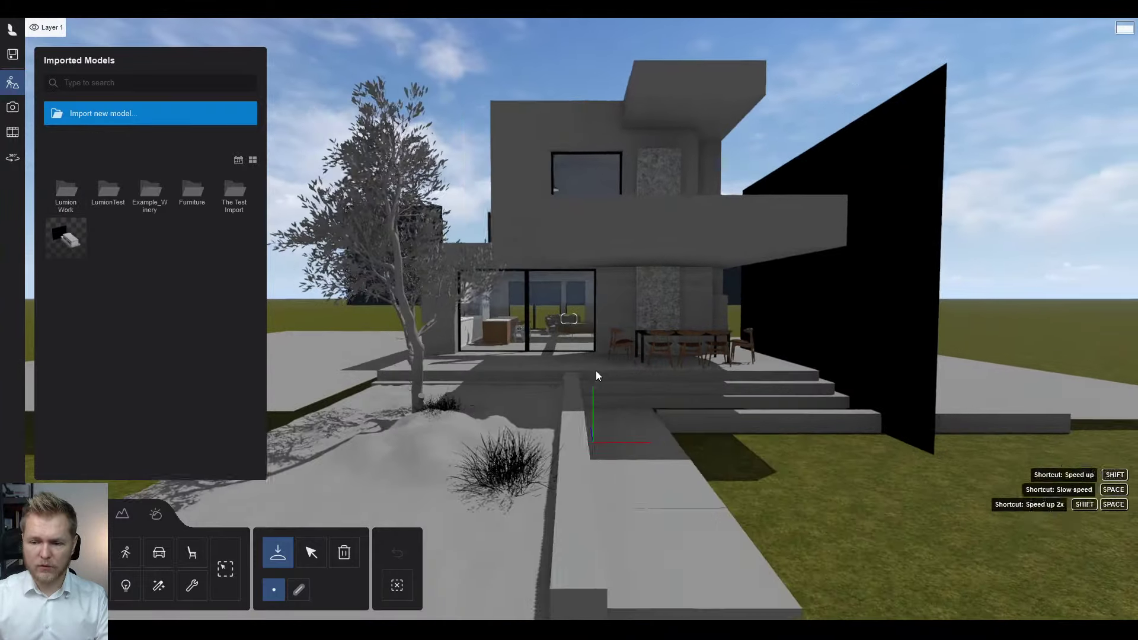
{"action": "key", "text": "s"}
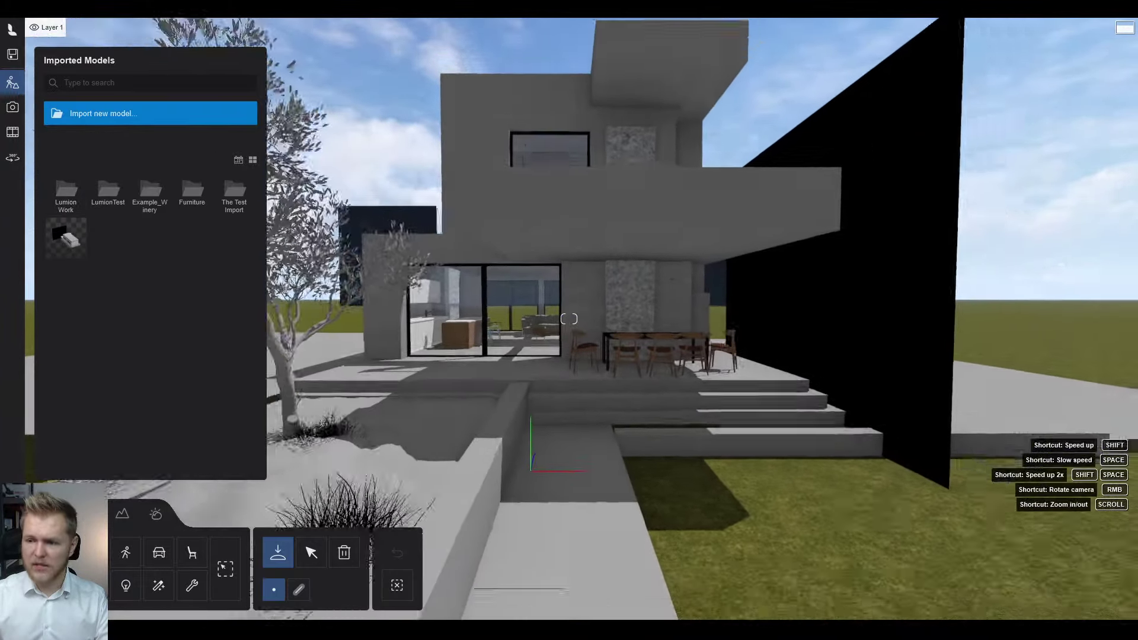
{"action": "key", "text": "w"}
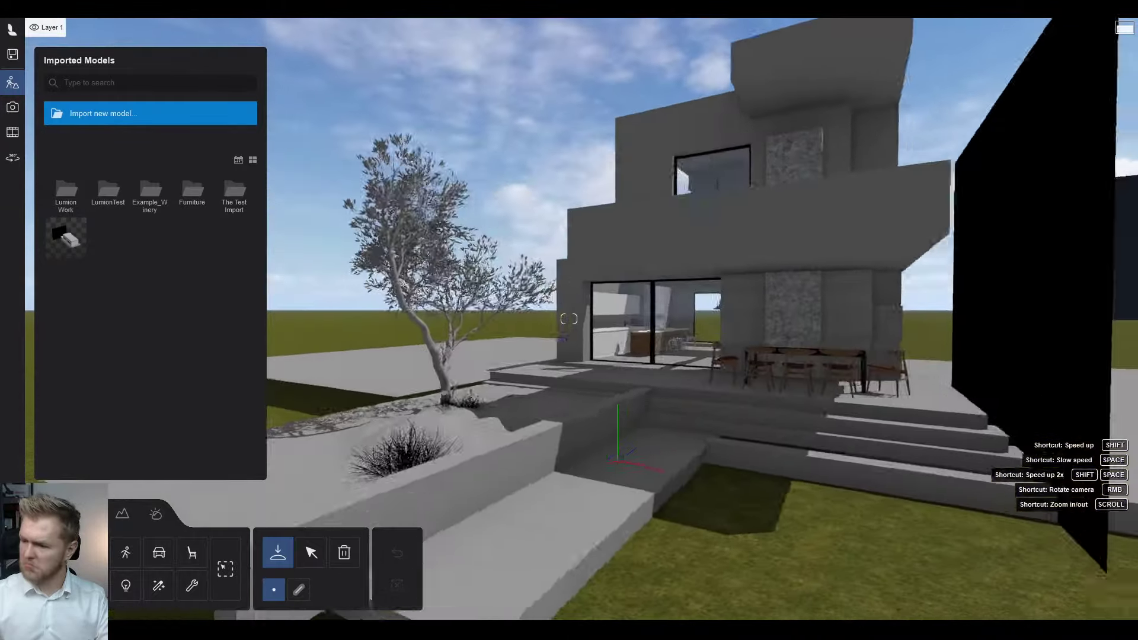
{"action": "key", "text": "d"}
{"action": "key", "text": "a"}
{"action": "key", "text": "w"}
{"action": "right_click_drag", "start_coordinate": [592, 370], "coordinate": [746, 389]}
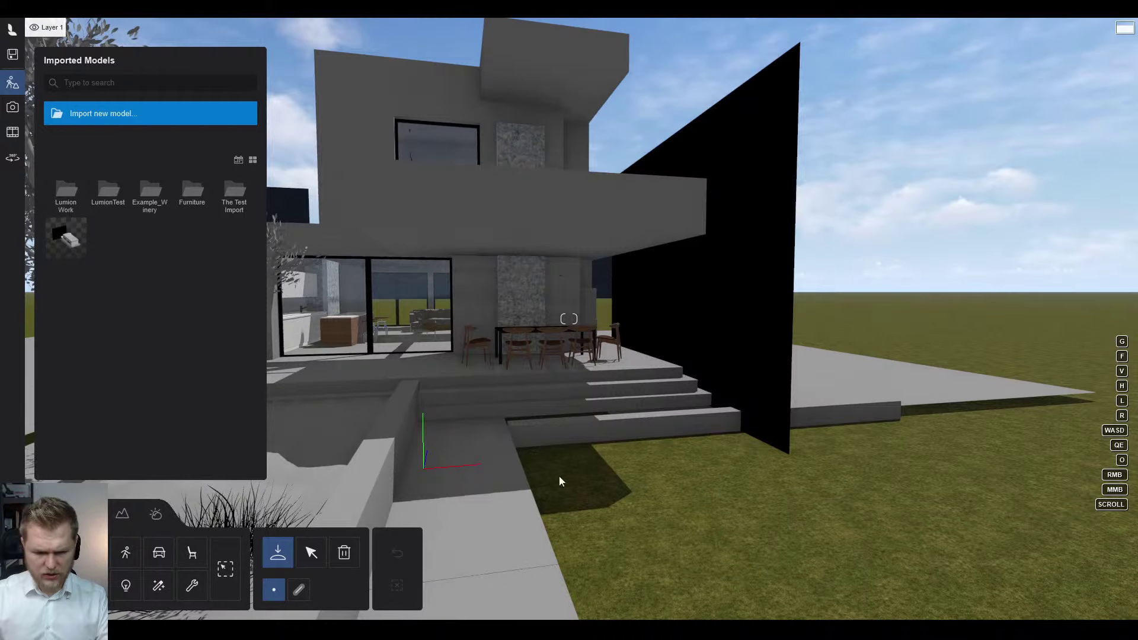
- Switch to 3ds Max to check the large upright plane beside the house, and return to Lumion
{"action": "key", "text": "alt+Tab"}
{"action": "left_click", "coordinate": [633, 287]}
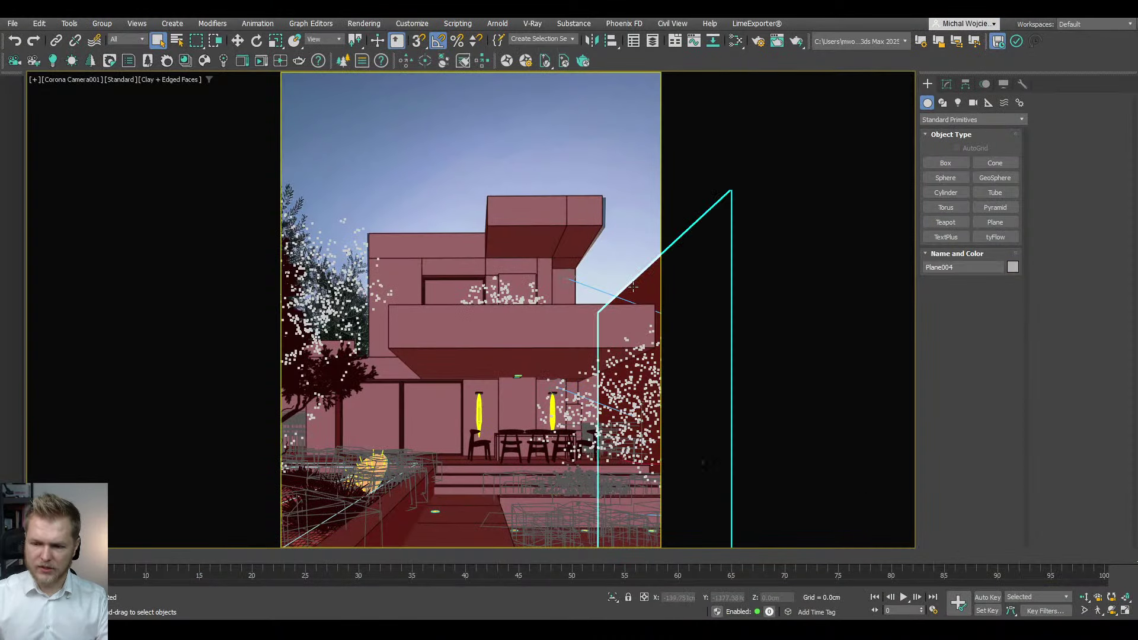
{"action": "key", "text": "alt+Tab"}
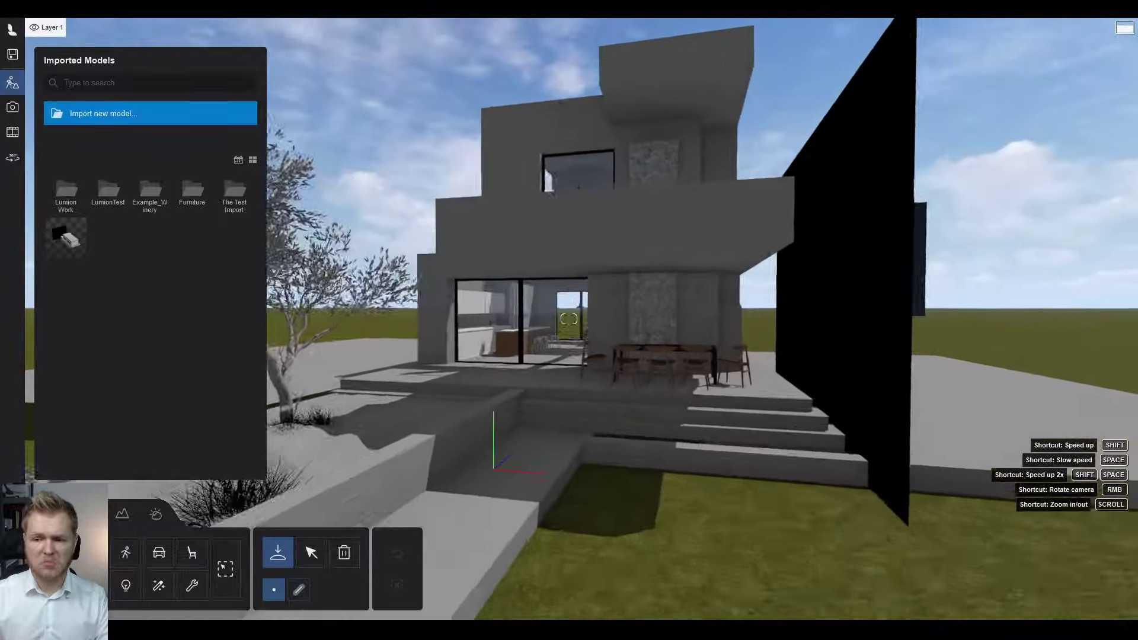
- Examine the house and the dark planes around it from above and from the front
{"action": "key", "text": "w"}
{"action": "right_click_drag", "start_coordinate": [569, 319], "coordinate": [554, 237]}
{"action": "key", "text": "s"}
{"action": "key", "text": "a"}
{"action": "key", "text": "s"}
{"action": "key", "text": "e"}
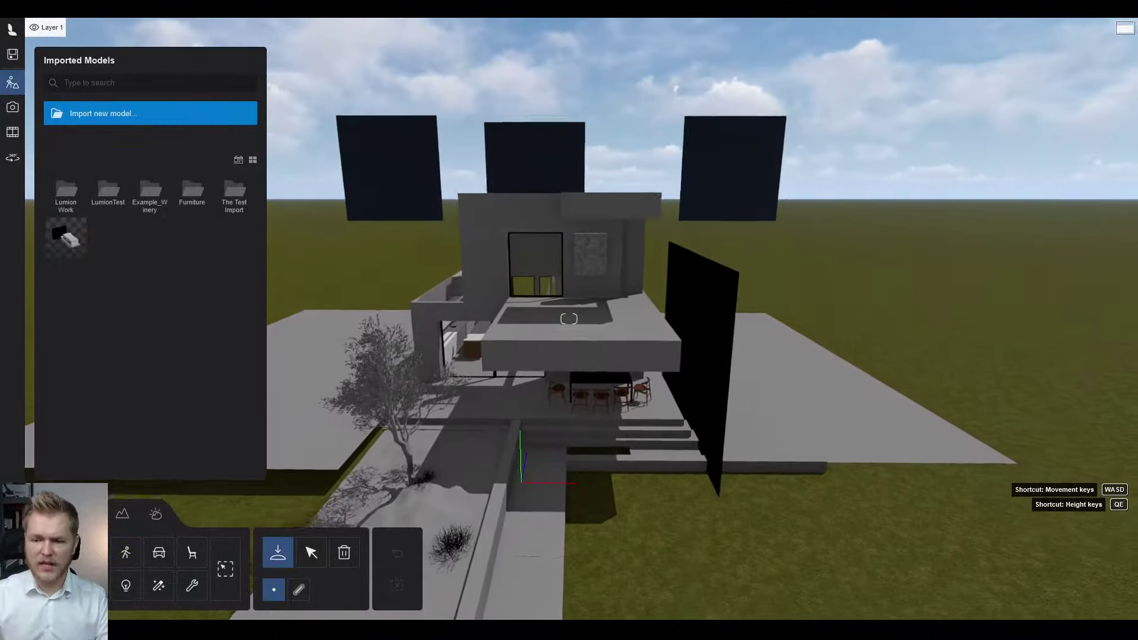
{"action": "mouse_move", "coordinate": [569, 319]}
{"action": "right_mouse_down"}
{"action": "mouse_move", "coordinate": [569, 264]}
{"action": "mouse_move", "coordinate": [569, 341]}
{"action": "mouse_move", "coordinate": [566, 323]}
{"action": "mouse_move", "coordinate": [584, 344]}
{"action": "mouse_move", "coordinate": [551, 322]}
{"action": "right_mouse_up"}
{"action": "key", "text": "w"}
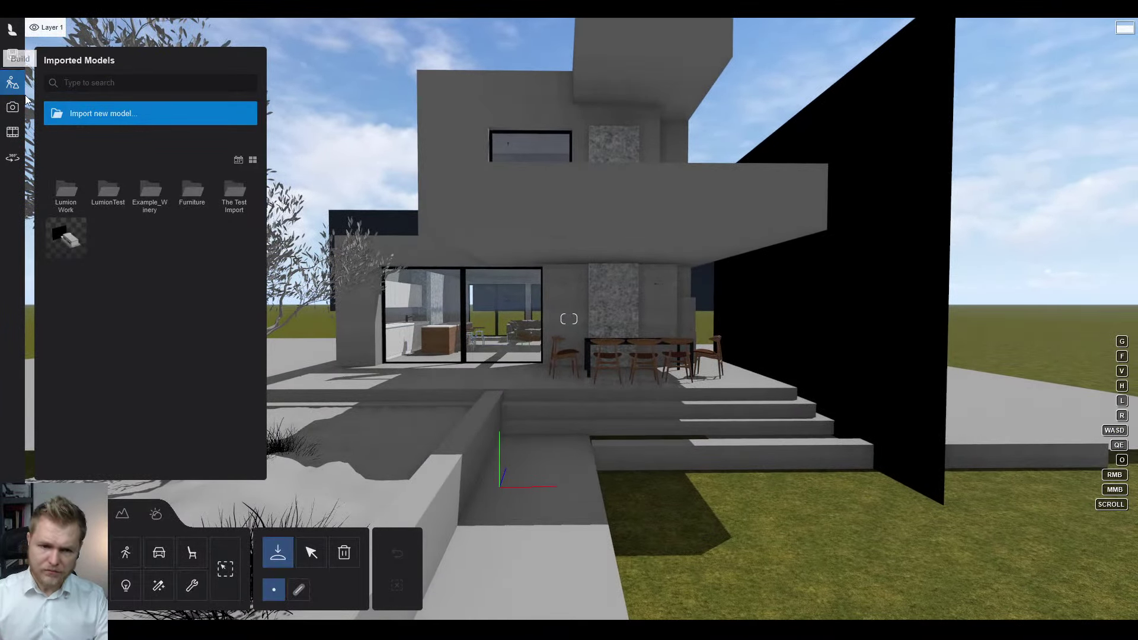
- Open the nature object library and examine the house's front terrace and steps
{"action": "left_click", "coordinate": [92, 553]}
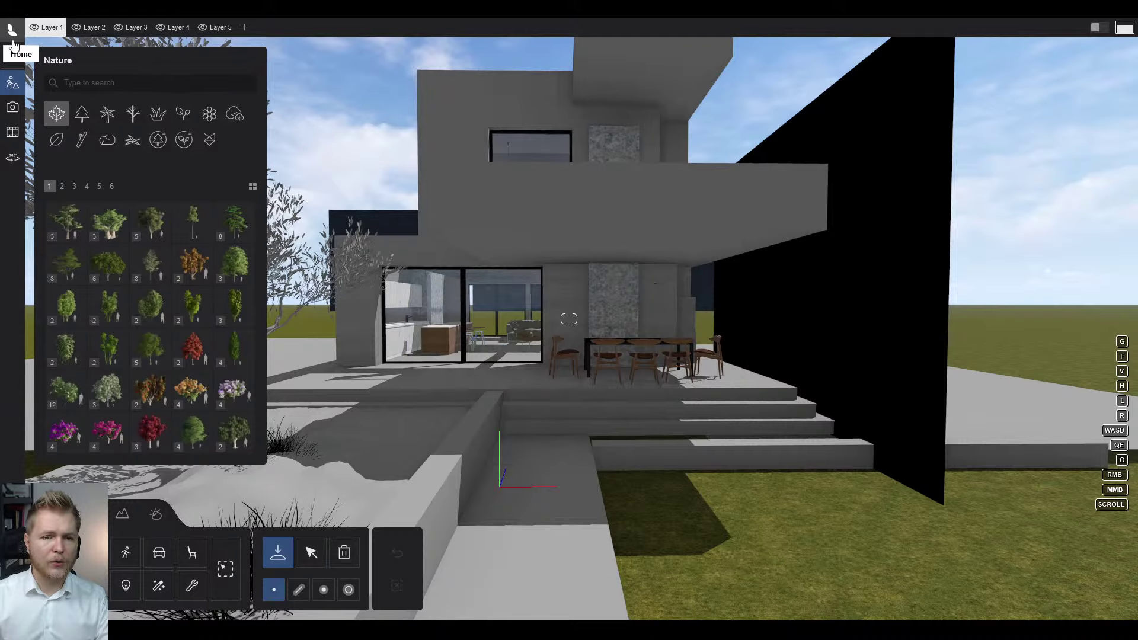
{"action": "key", "text": "w"}
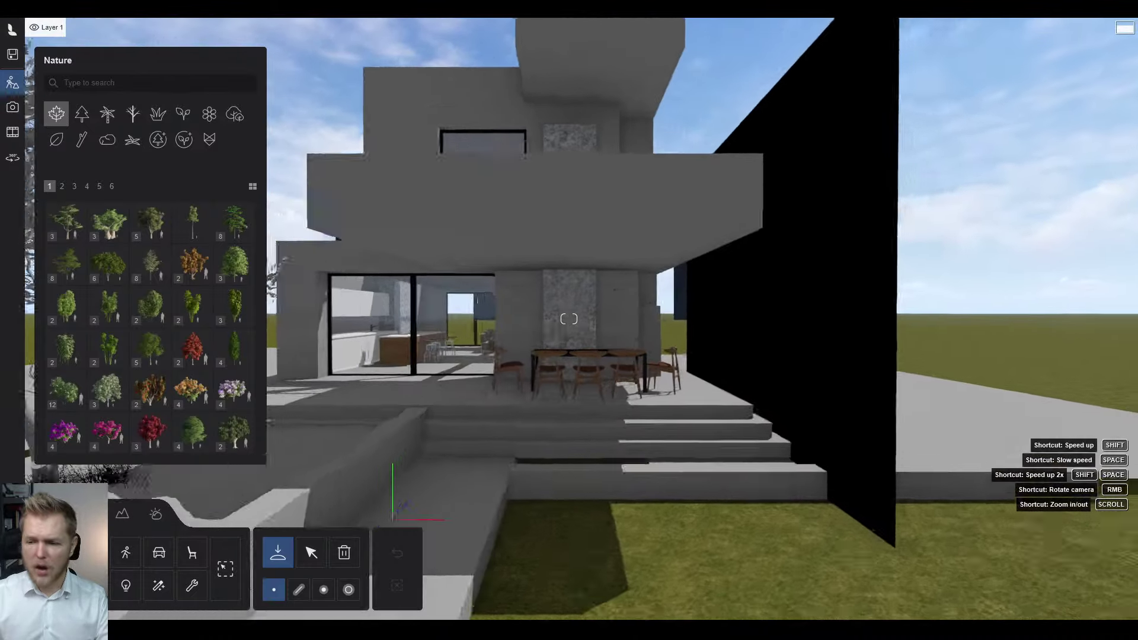
{"action": "key", "text": "w"}
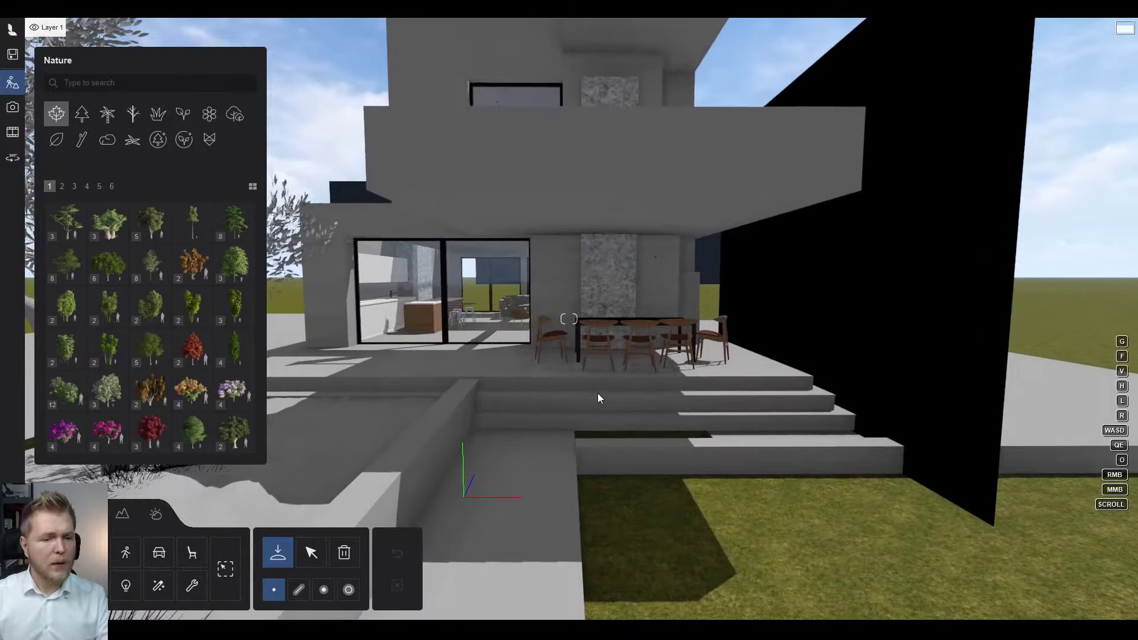
{"action": "key", "text": "w"}
{"action": "key", "text": "s"}
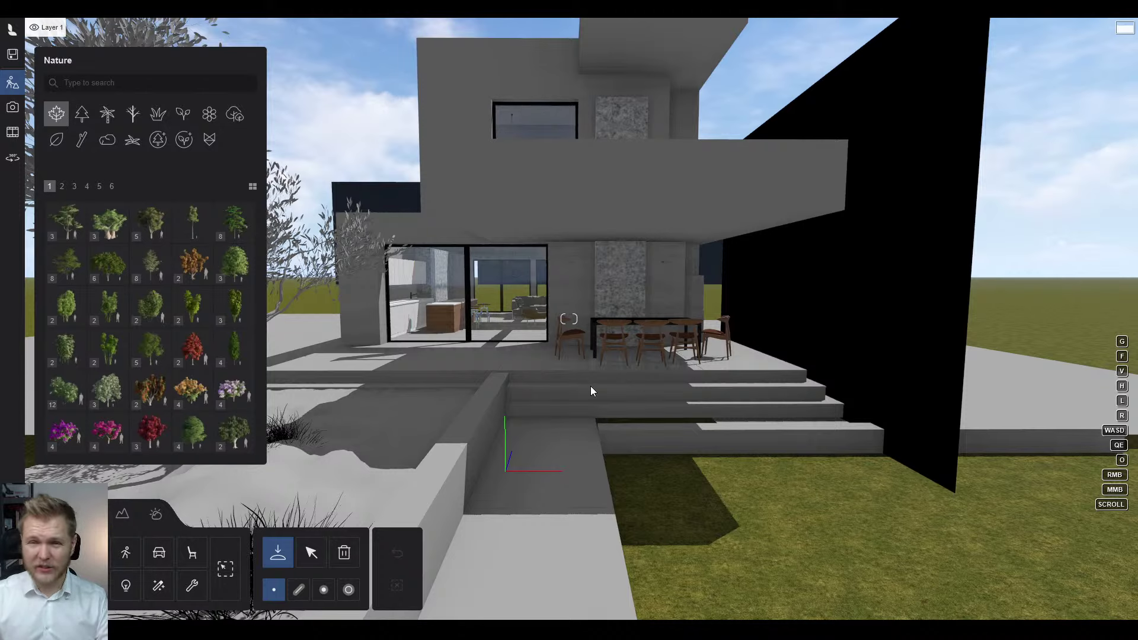
{"action": "mouse_move", "coordinate": [589, 386]}
{"action": "right_mouse_down"}
{"action": "mouse_move", "coordinate": [583, 366]}
{"action": "mouse_move", "coordinate": [595, 386]}
{"action": "right_mouse_up"}
{"action": "key", "text": "w"}
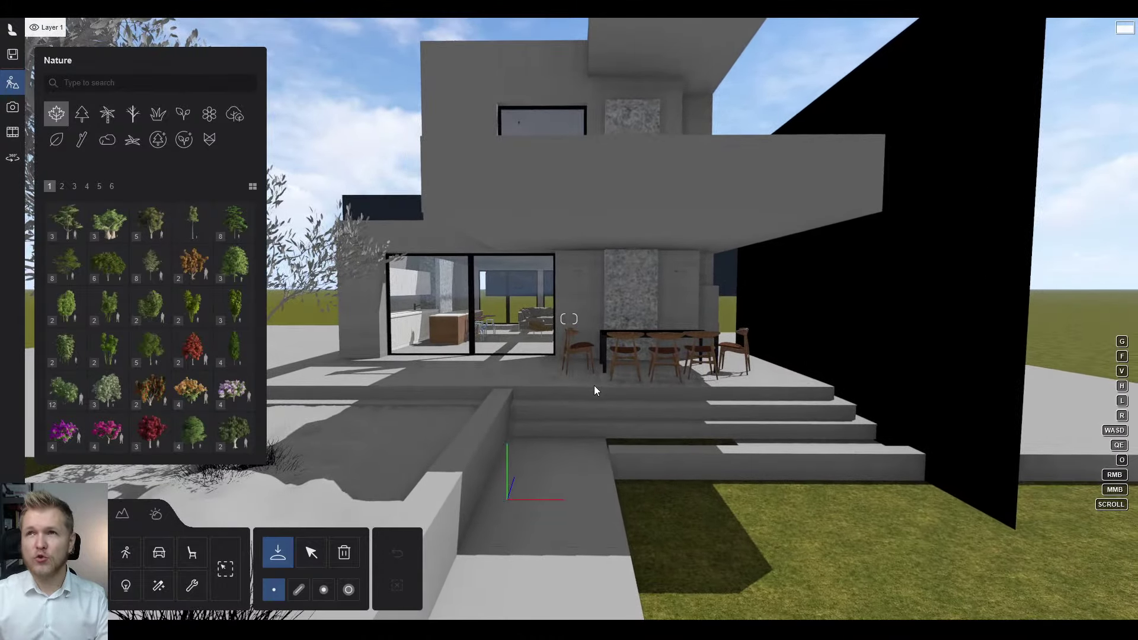
{"action": "right_click_drag", "start_coordinate": [594, 385], "coordinate": [593, 385]}
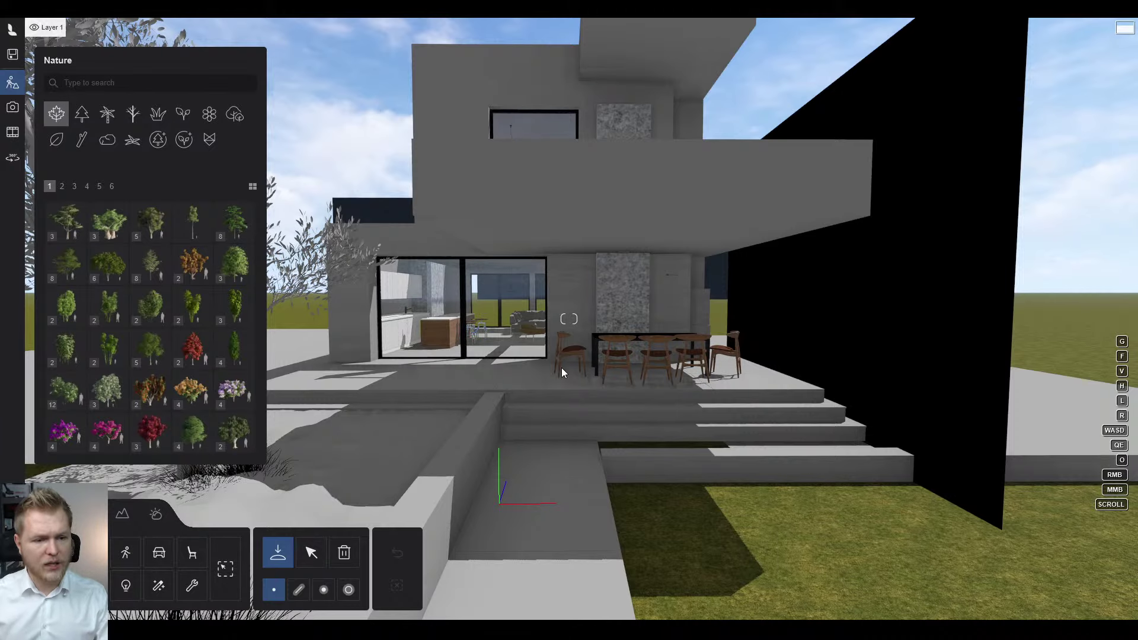
- Examine the house's front facade, terrace and planted bed from nearer and farther viewpoints
{"action": "key", "text": "w"}
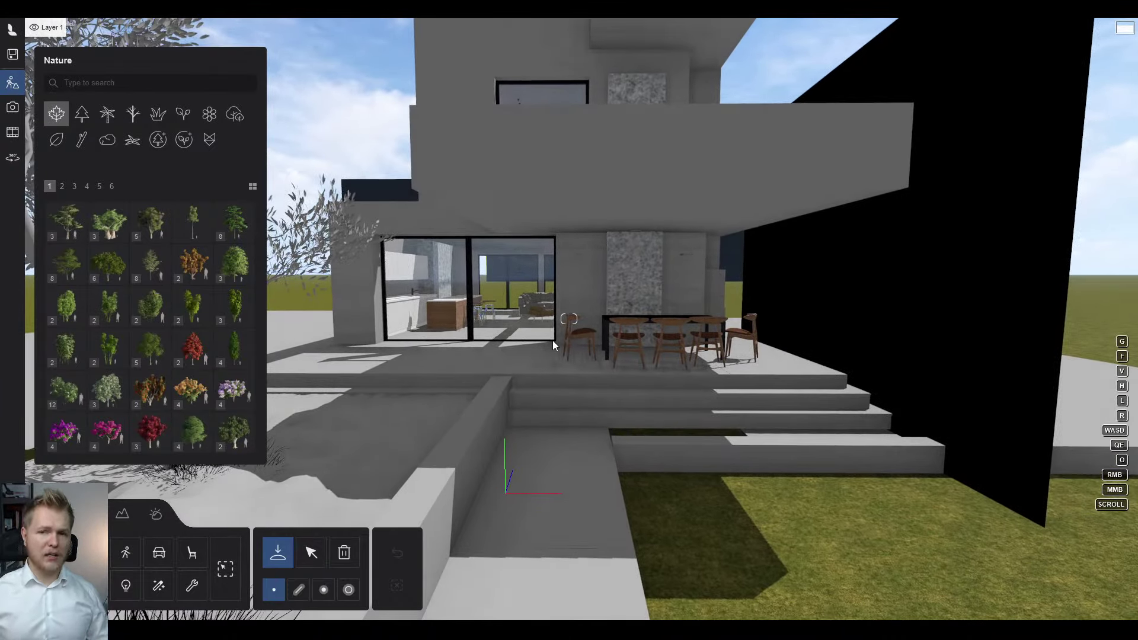
{"action": "right_click_drag", "start_coordinate": [551, 340], "coordinate": [555, 338]}
{"action": "key", "text": "w"}
{"action": "key", "text": "w"}
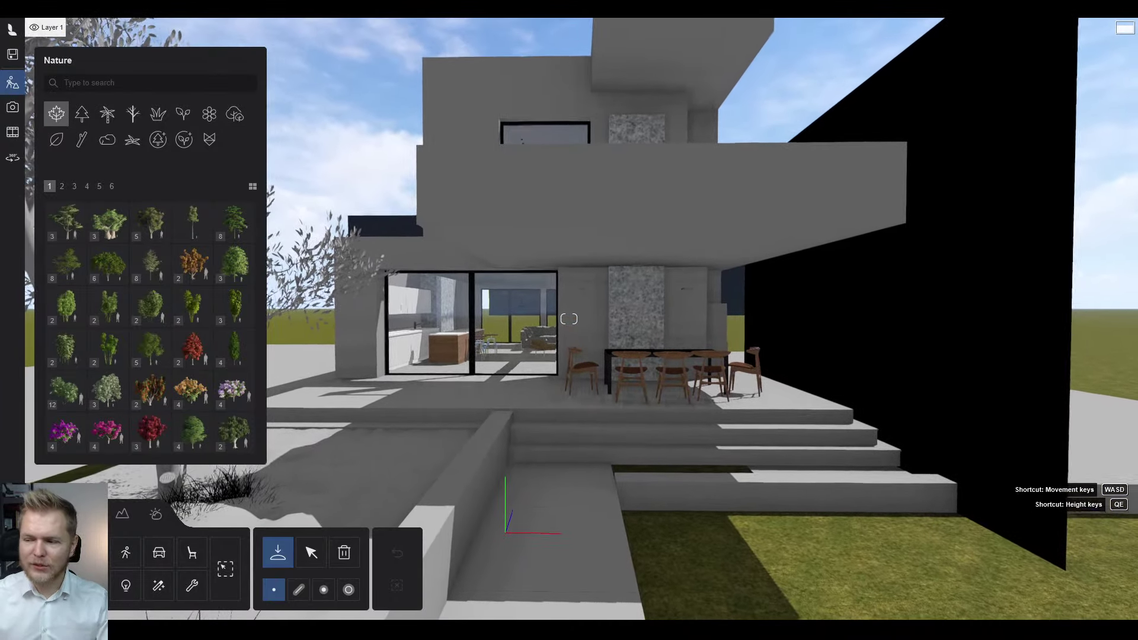
{"action": "key", "text": "q"}
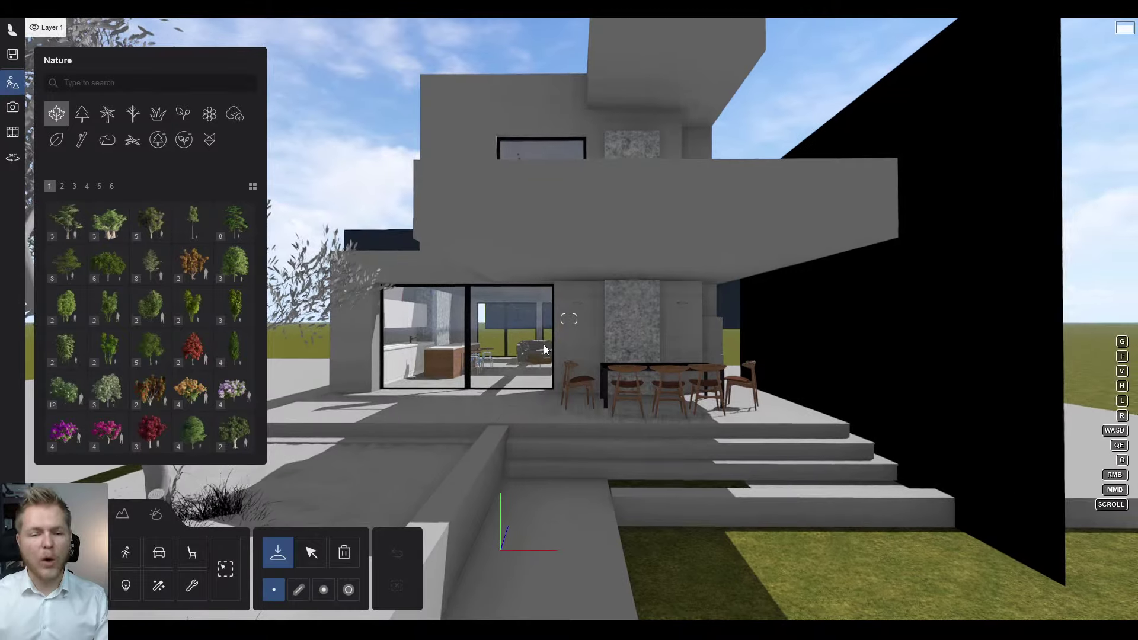
{"action": "right_click_drag", "start_coordinate": [543, 352], "coordinate": [546, 351]}
{"action": "key", "text": "s"}
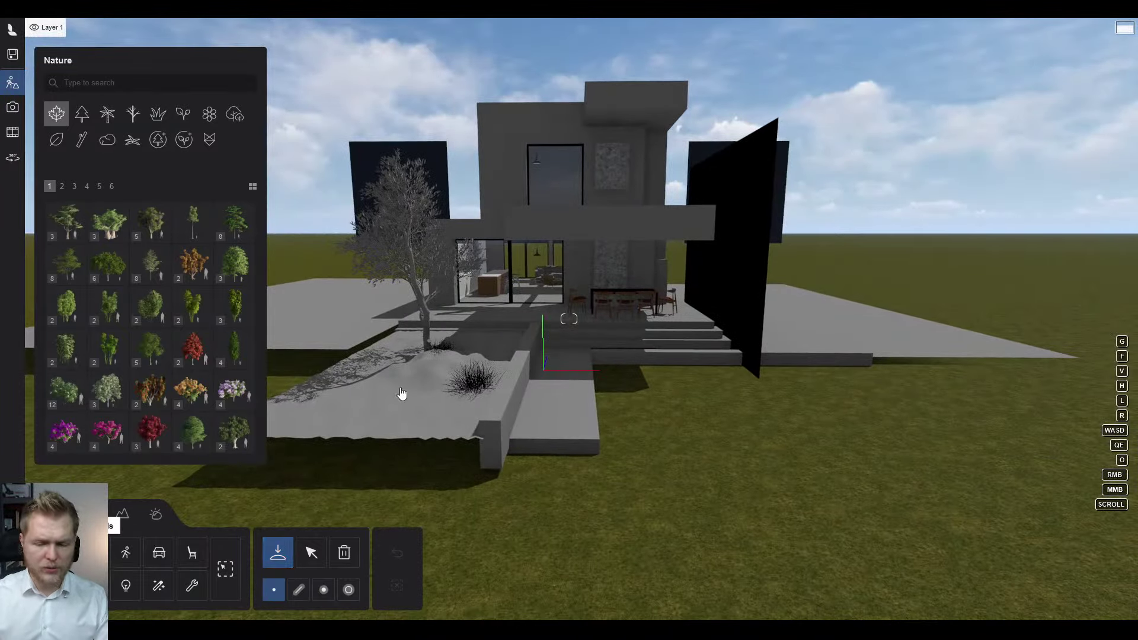
{"action": "right_click_drag", "start_coordinate": [400, 392], "coordinate": [412, 371]}
{"action": "key", "text": "a"}
{"action": "key", "text": "w"}
{"action": "right_click_drag", "start_coordinate": [568, 319], "coordinate": [570, 422]}
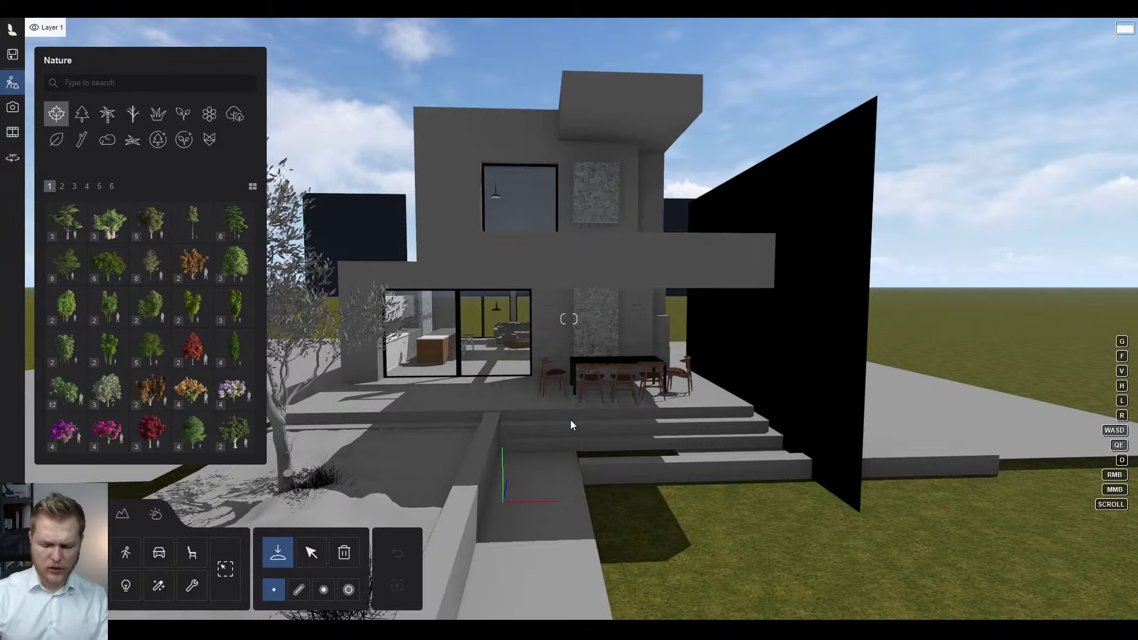
{"action": "key", "text": "a"}
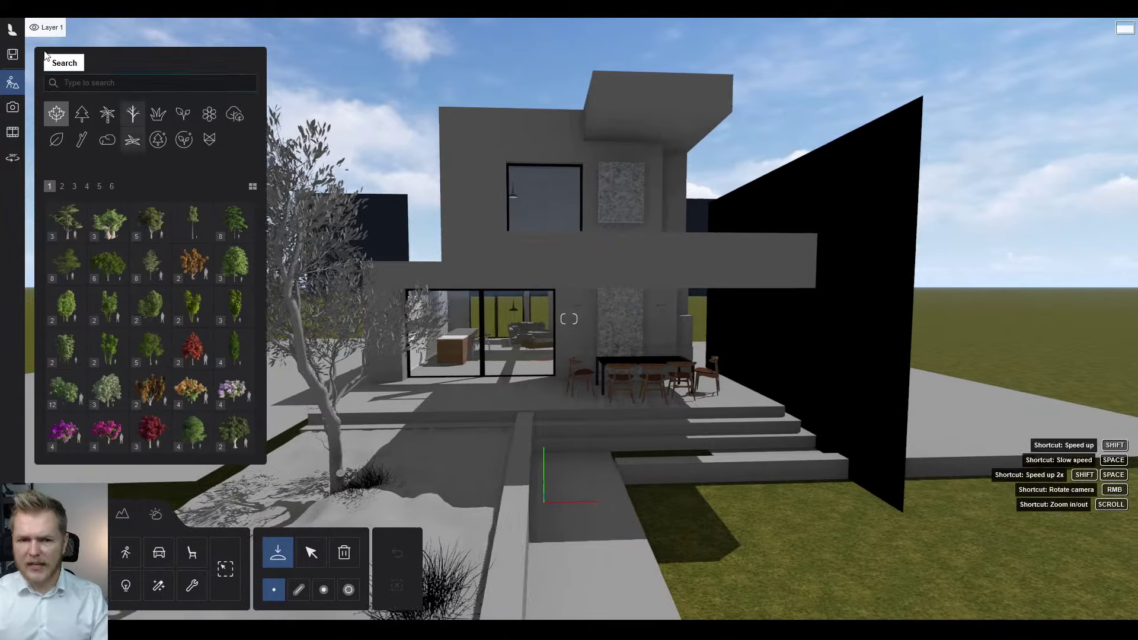
- Create a new project from the plain flat-grass template
{"action": "left_click", "coordinate": [12, 29]}
{"action": "left_click", "coordinate": [398, 188]}
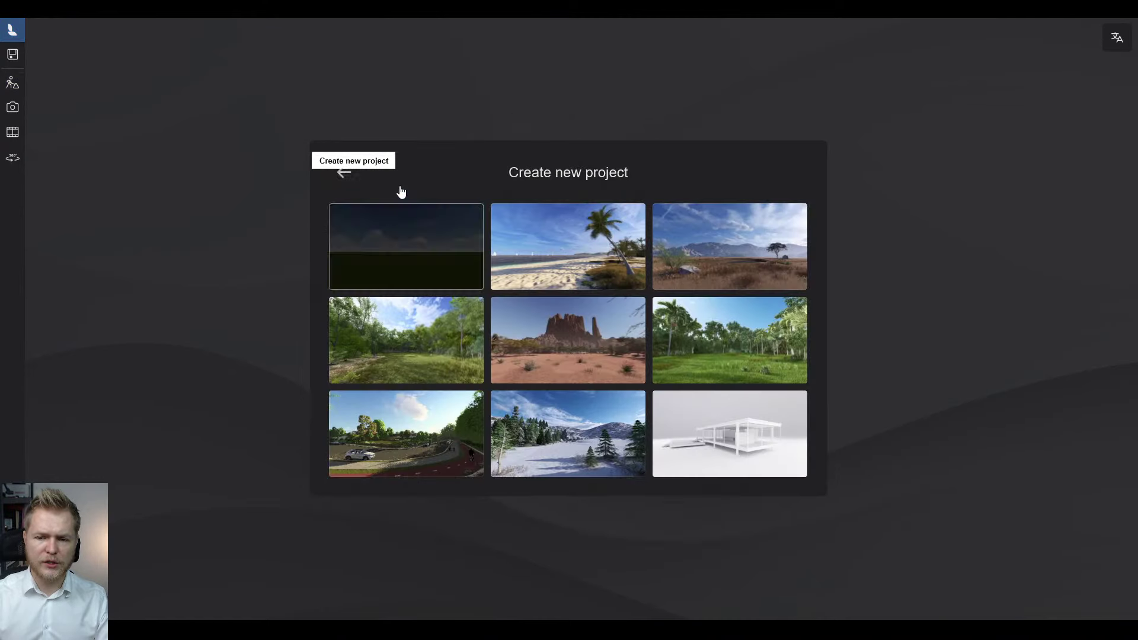
{"action": "left_click", "coordinate": [394, 240]}
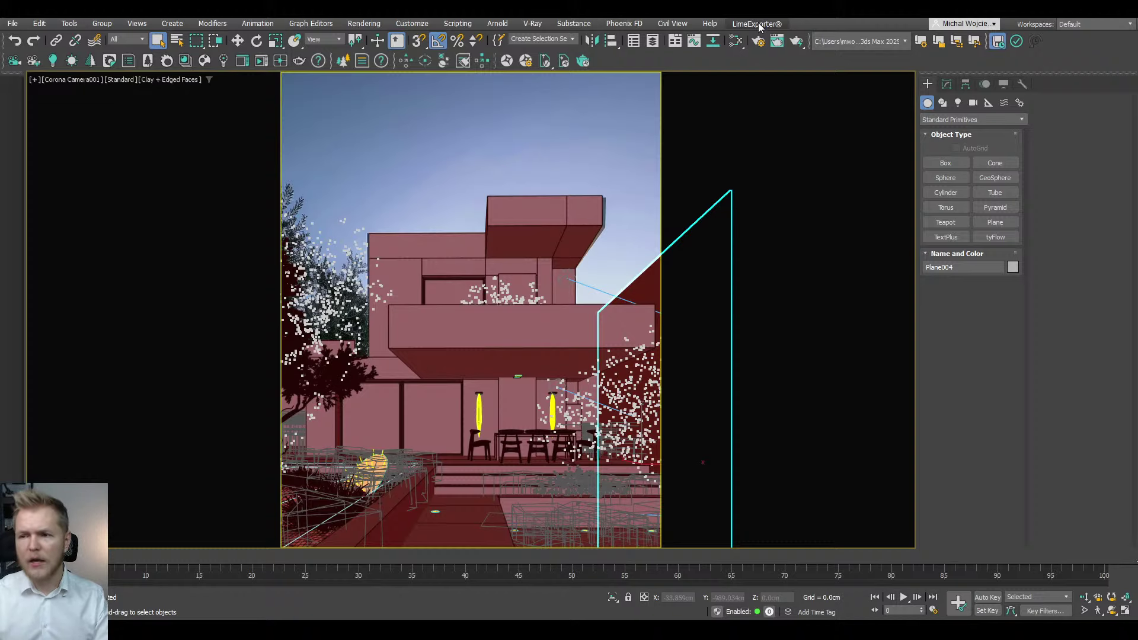
- Switch to 3ds Max, start Lime Exporter and review its export options
{"action": "left_click", "coordinate": [757, 25]}
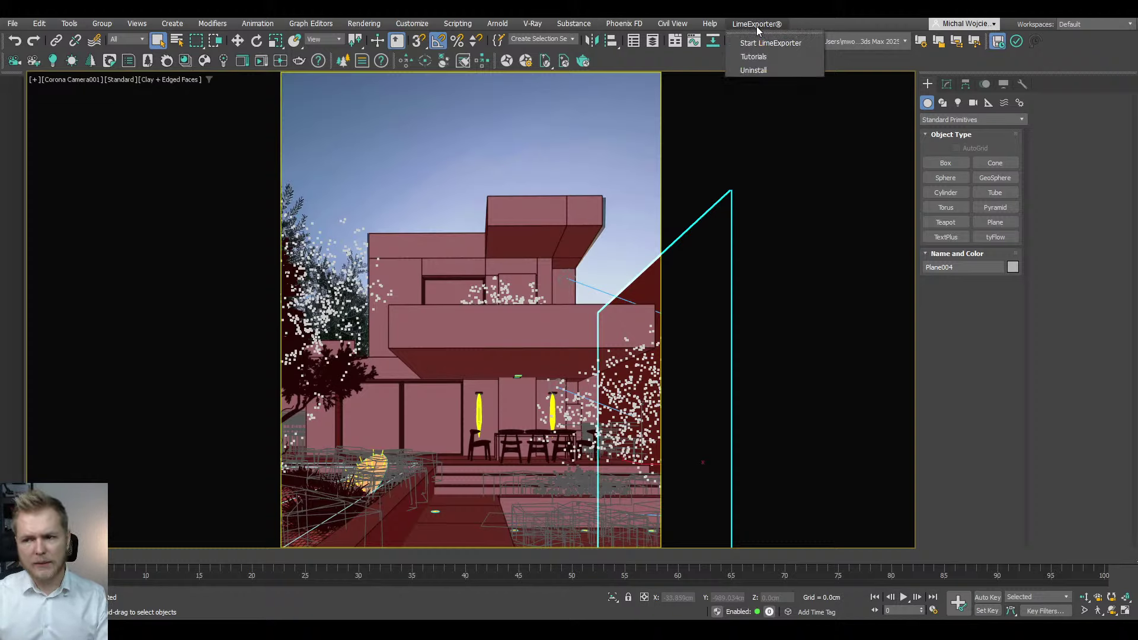
{"action": "left_click", "coordinate": [750, 42]}
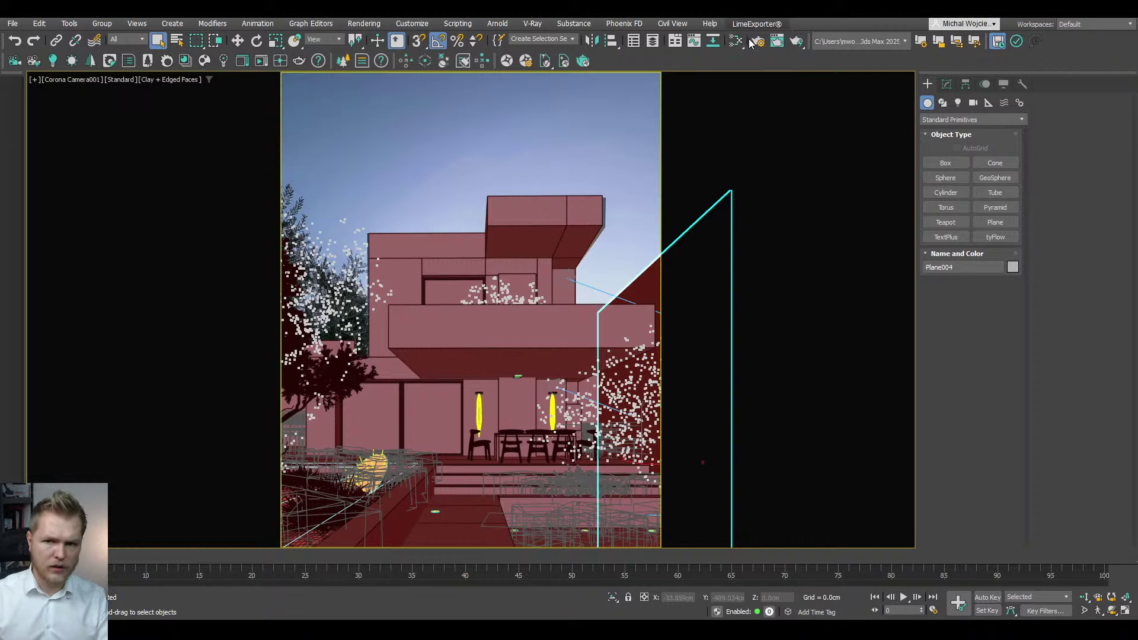
{"action": "left_click_drag", "start_coordinate": [507, 76], "coordinate": [369, 44]}
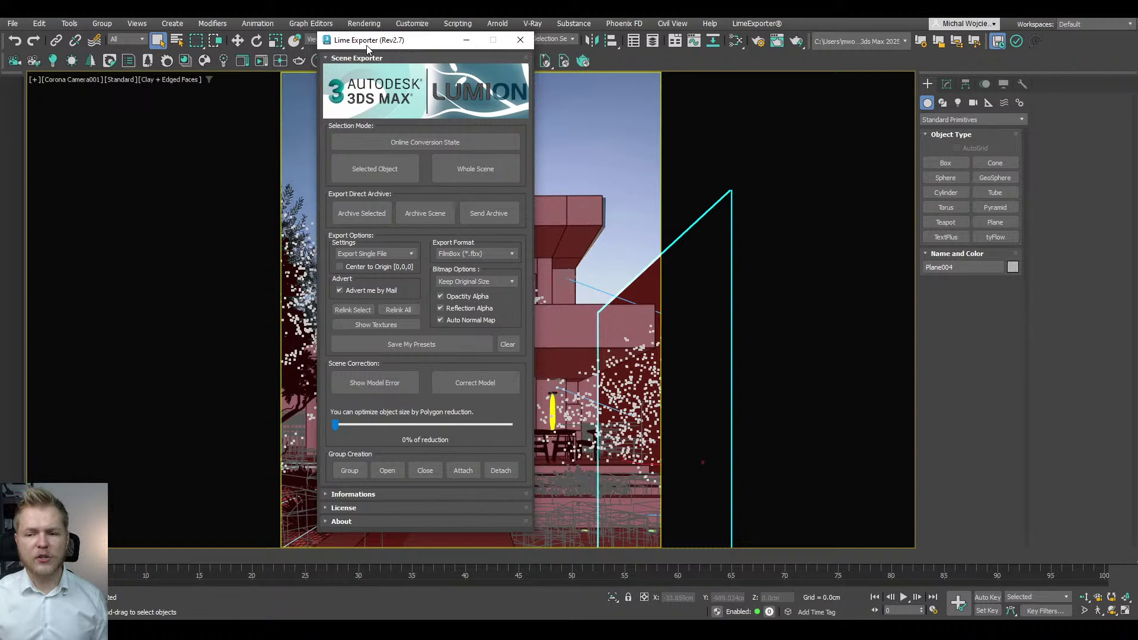
{"action": "left_click_drag", "start_coordinate": [369, 45], "coordinate": [428, 48]}
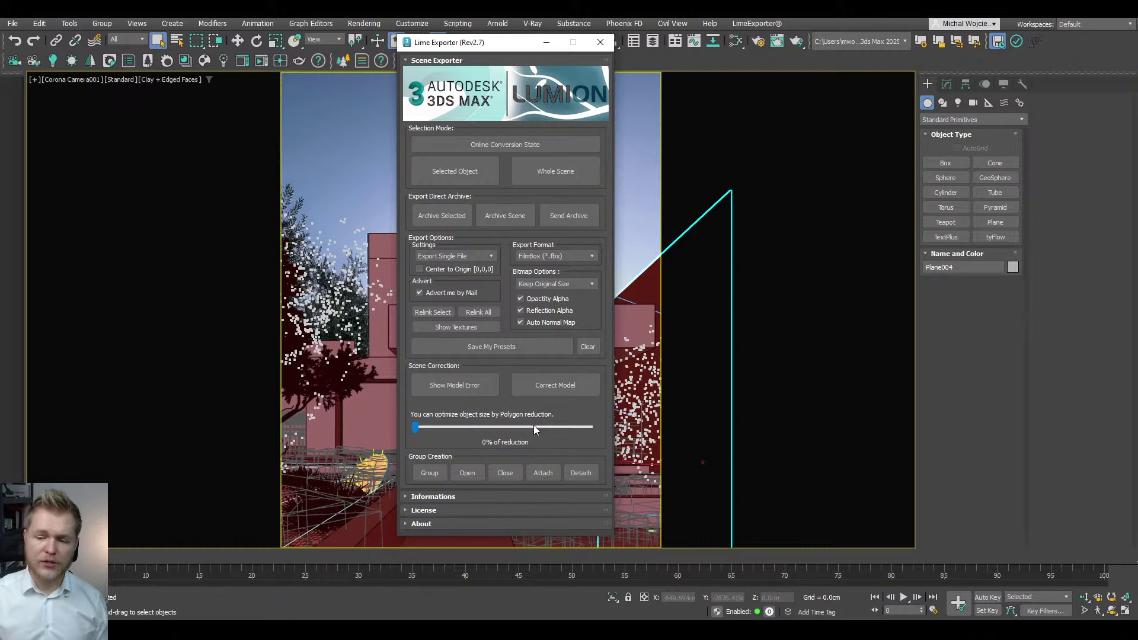
- Try to export the whole scene through Lime Exporter's online conversion under the name "The Export", and cancel the upload
{"action": "left_click", "coordinate": [560, 170]}
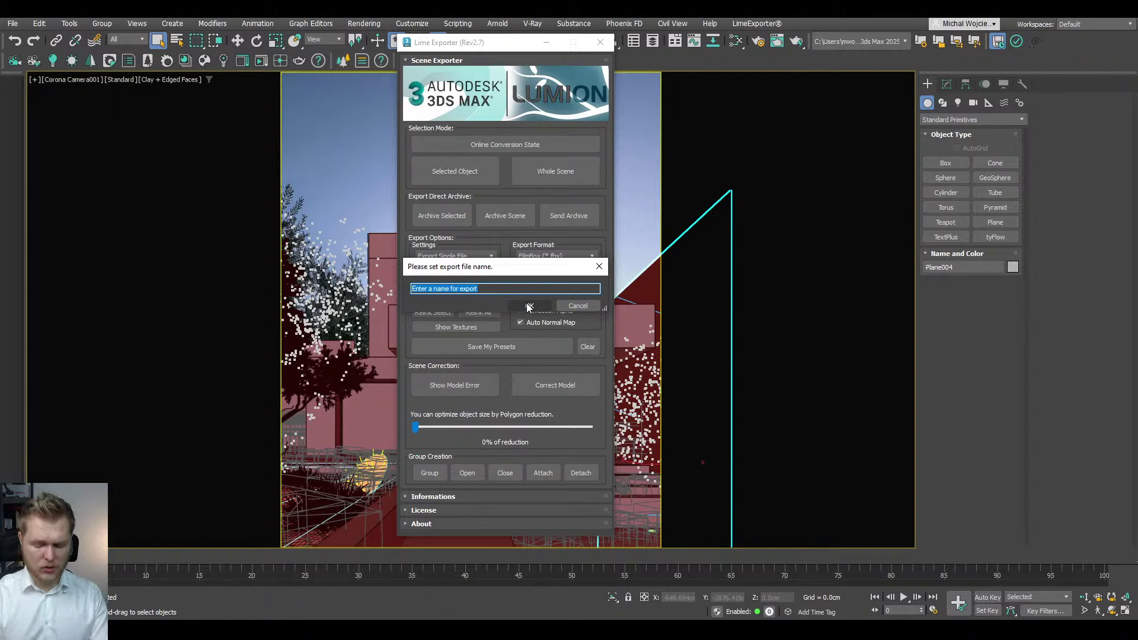
{"action": "type", "text": "The Expor"}
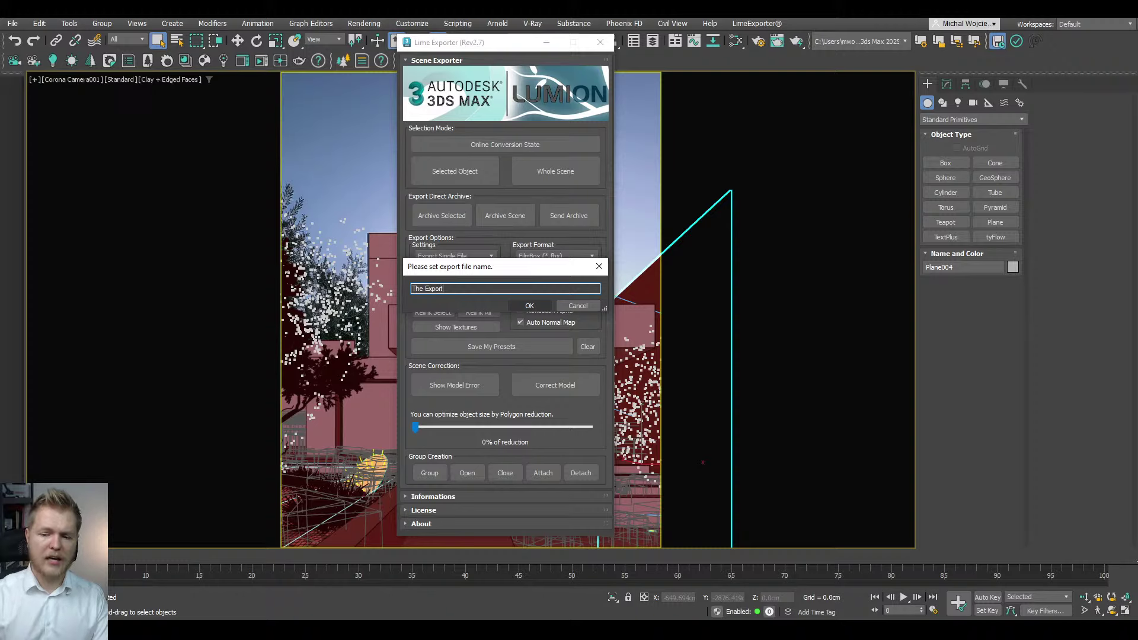
{"action": "type", "text": "t"}
{"action": "left_click", "coordinate": [518, 307]}
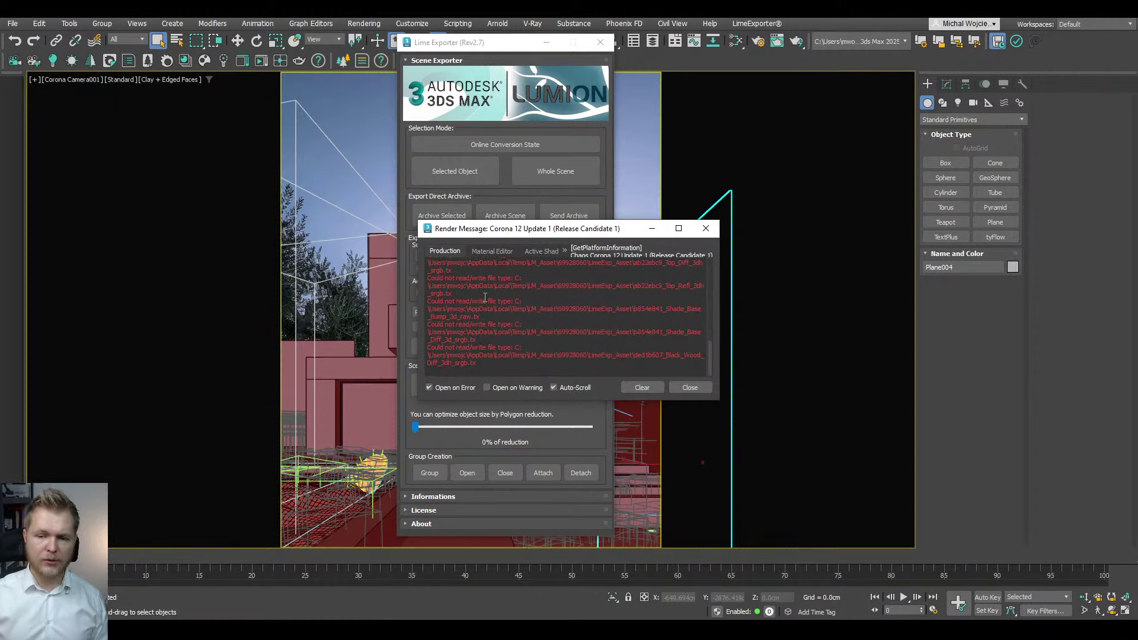
{"action": "left_click_drag", "start_coordinate": [555, 233], "coordinate": [799, 85]}
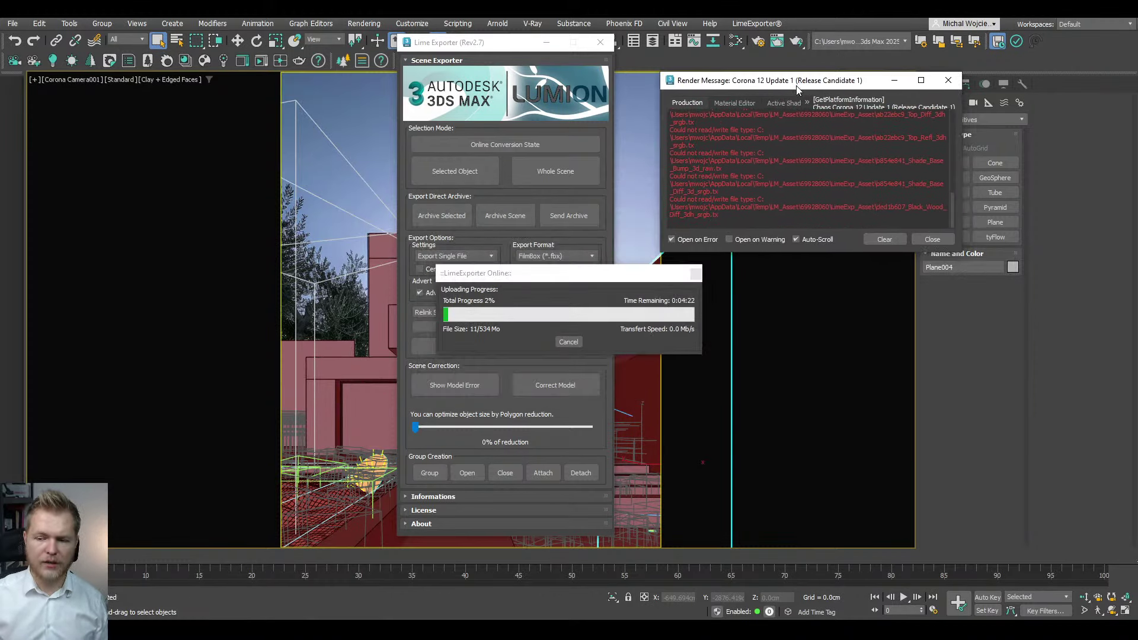
{"action": "left_click", "coordinate": [615, 284]}
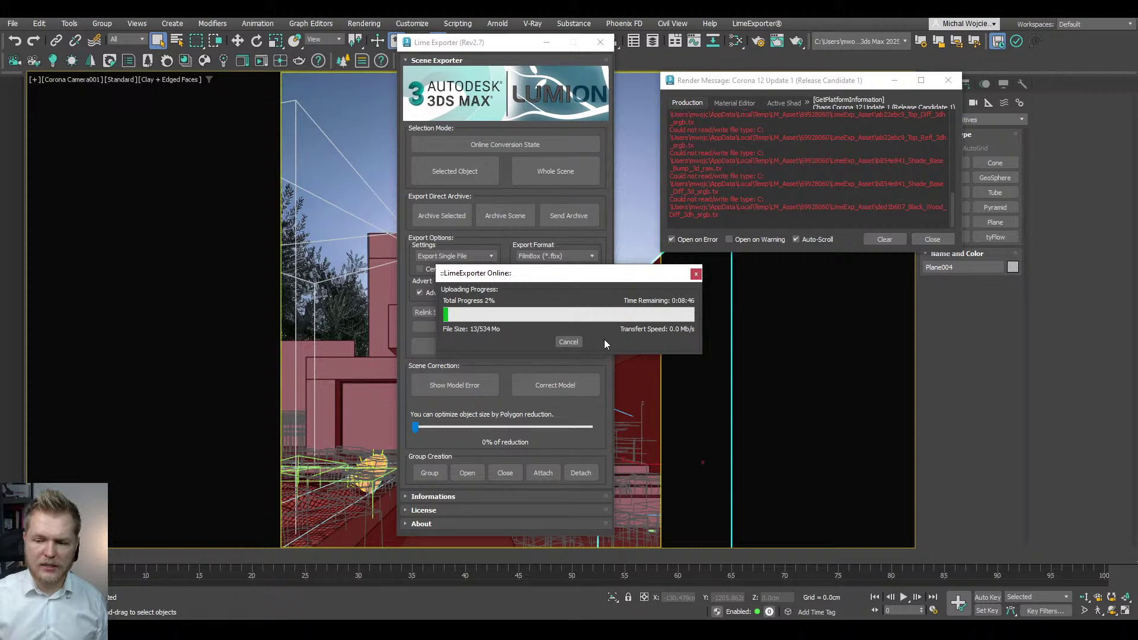
{"action": "left_click", "coordinate": [572, 343]}
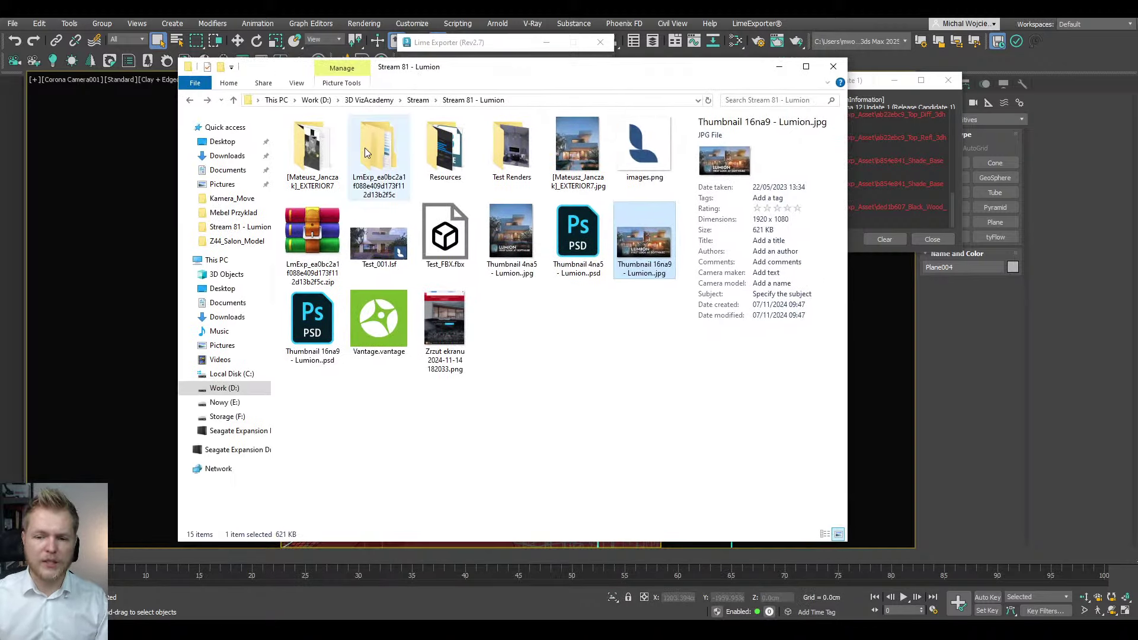
- Inspect the Lime Exporter output in the Stream 81 - Lumion folder, including Test_001.fbx and the textures in its maps folder
{"action": "double_click", "coordinate": [368, 152]}
{"action": "double_click", "coordinate": [335, 138]}
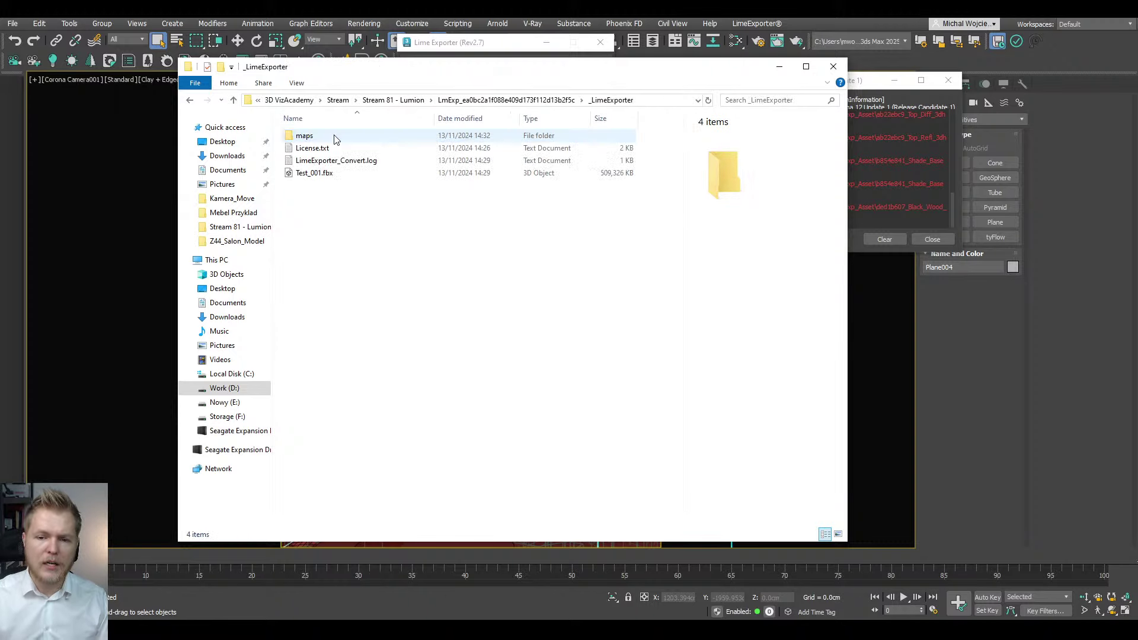
{"action": "left_click", "coordinate": [348, 173]}
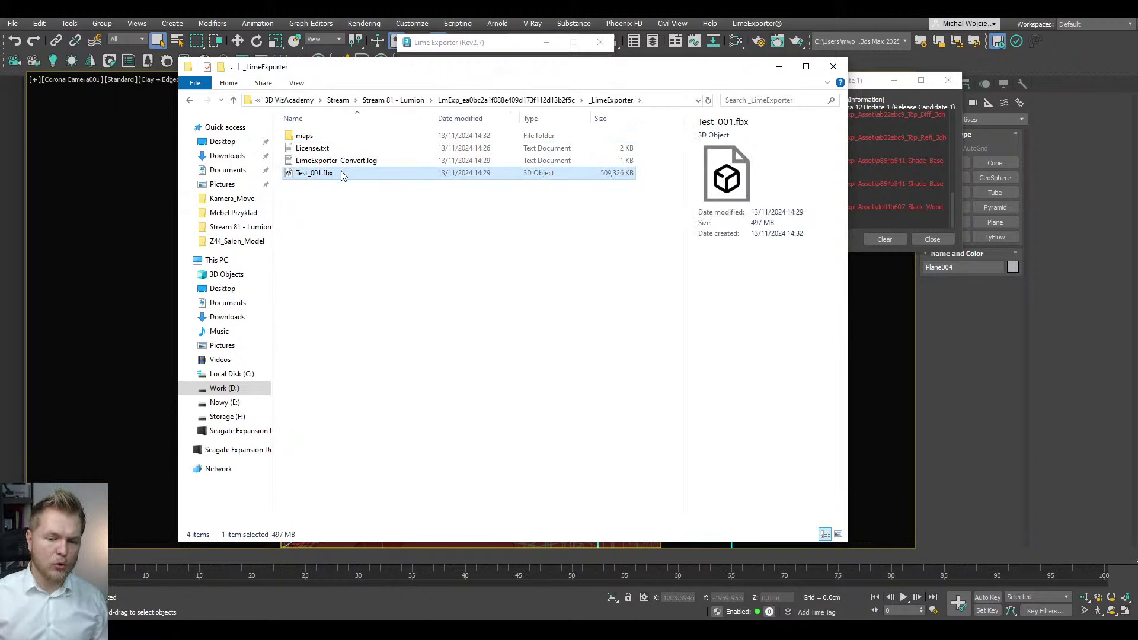
{"action": "double_click", "coordinate": [332, 136]}
{"action": "scroll", "coordinate": [415, 237], "scroll_direction": "down", "scroll_amount": 5}
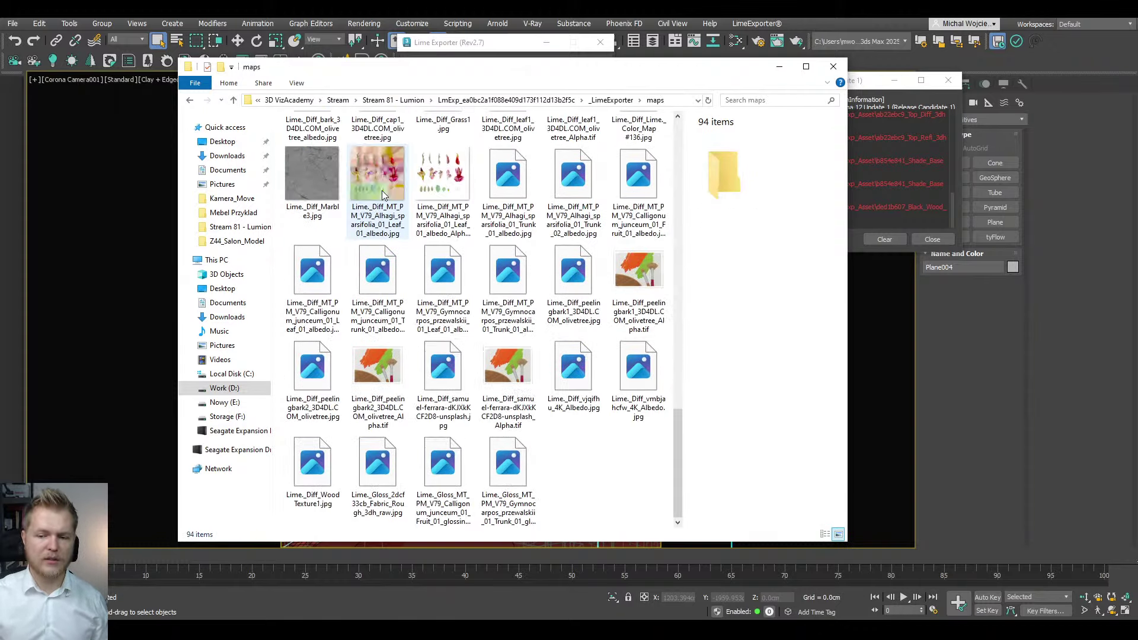
{"action": "scroll", "coordinate": [460, 279], "scroll_direction": "up", "scroll_amount": 5}
{"action": "scroll", "coordinate": [460, 279], "scroll_direction": "down", "scroll_amount": 10}
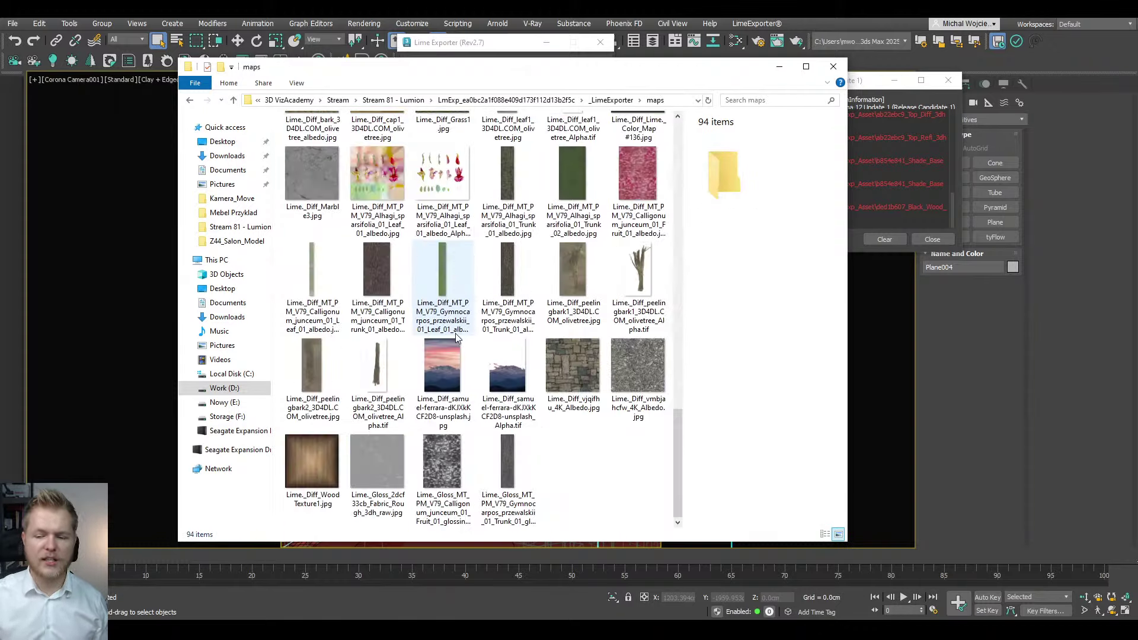
{"action": "left_click", "coordinate": [457, 402]}
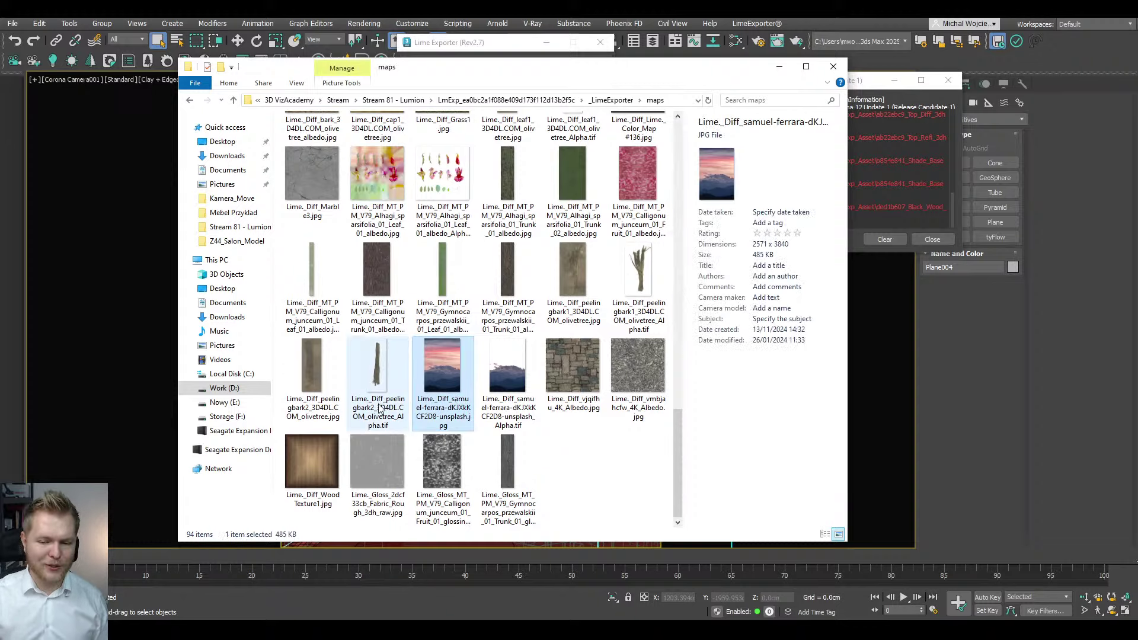
{"action": "scroll", "coordinate": [450, 420], "scroll_direction": "up", "scroll_amount": 10}
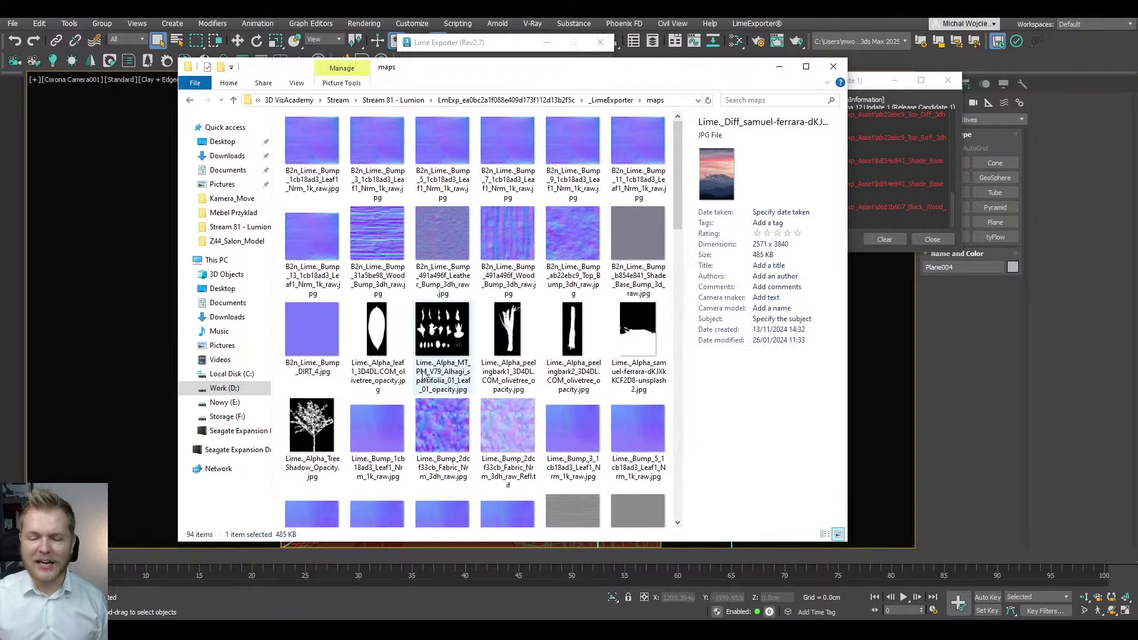
{"action": "key", "text": "BackSpace"}
- Copy the path of the _LimeExporter folder, then put away the file browser and close the Corona render messages
{"action": "left_click", "coordinate": [663, 100]}
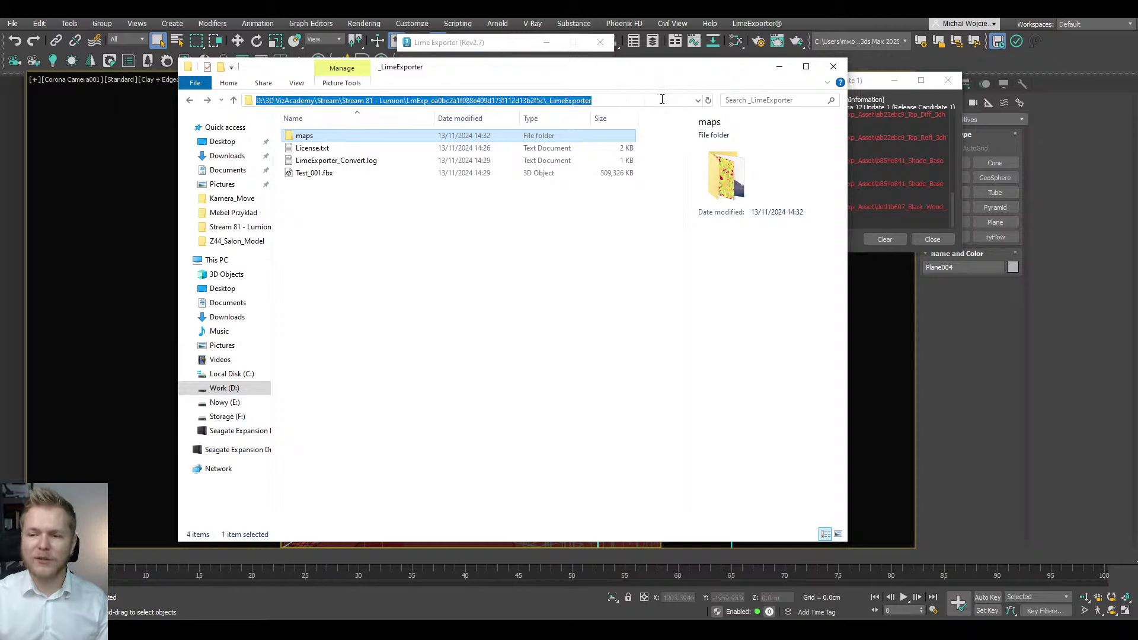
{"action": "left_click", "coordinate": [780, 67]}
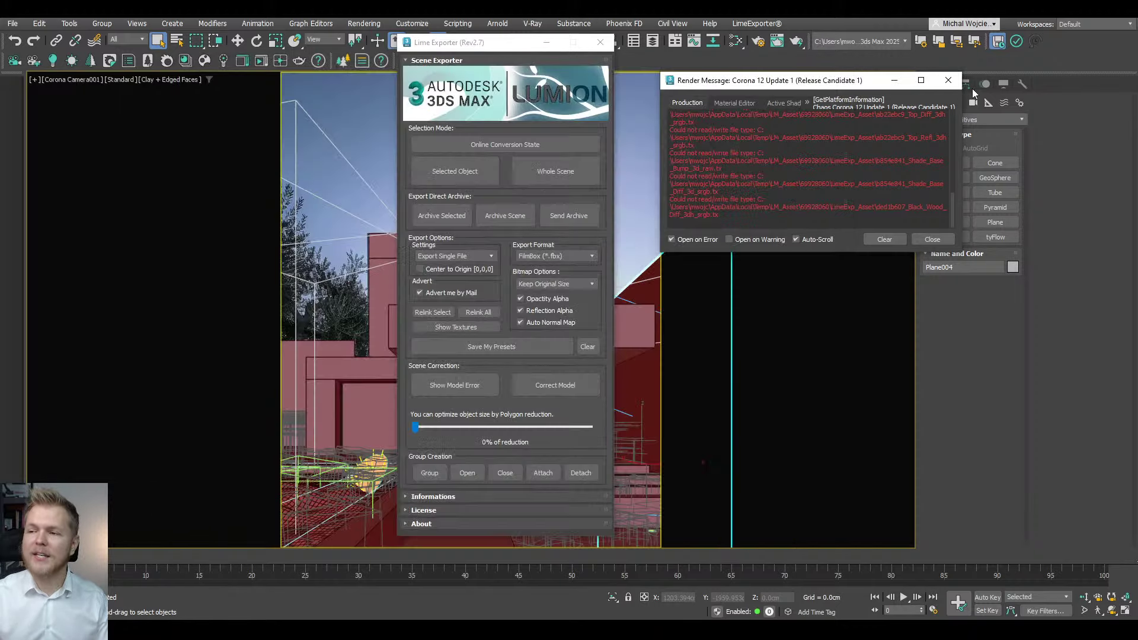
{"action": "left_click", "coordinate": [949, 80]}
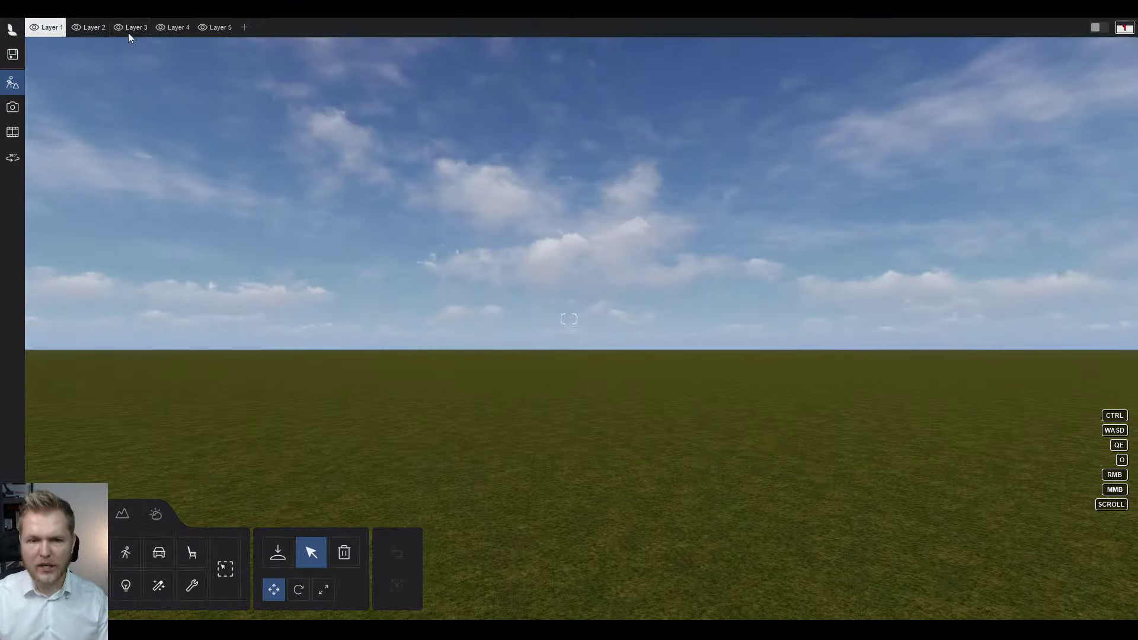
- Switch to Lumion and load Test_001.fbx from the _LimeExporter folder as a new model to import
{"action": "left_click", "coordinate": [278, 552]}
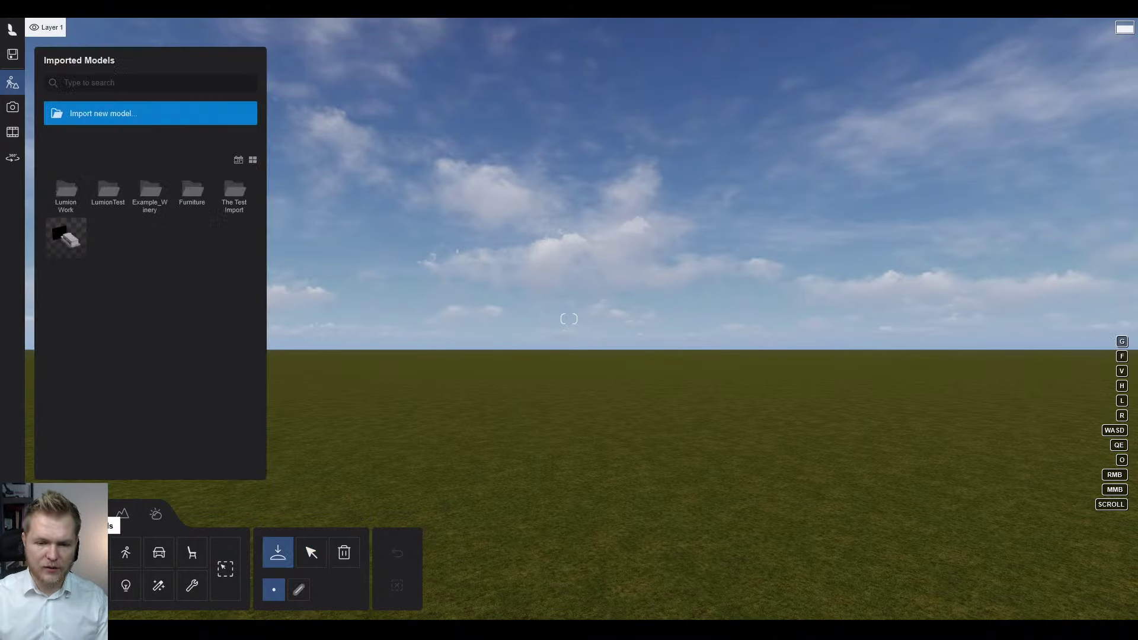
{"action": "left_click", "coordinate": [71, 113]}
{"action": "key", "text": "Return"}
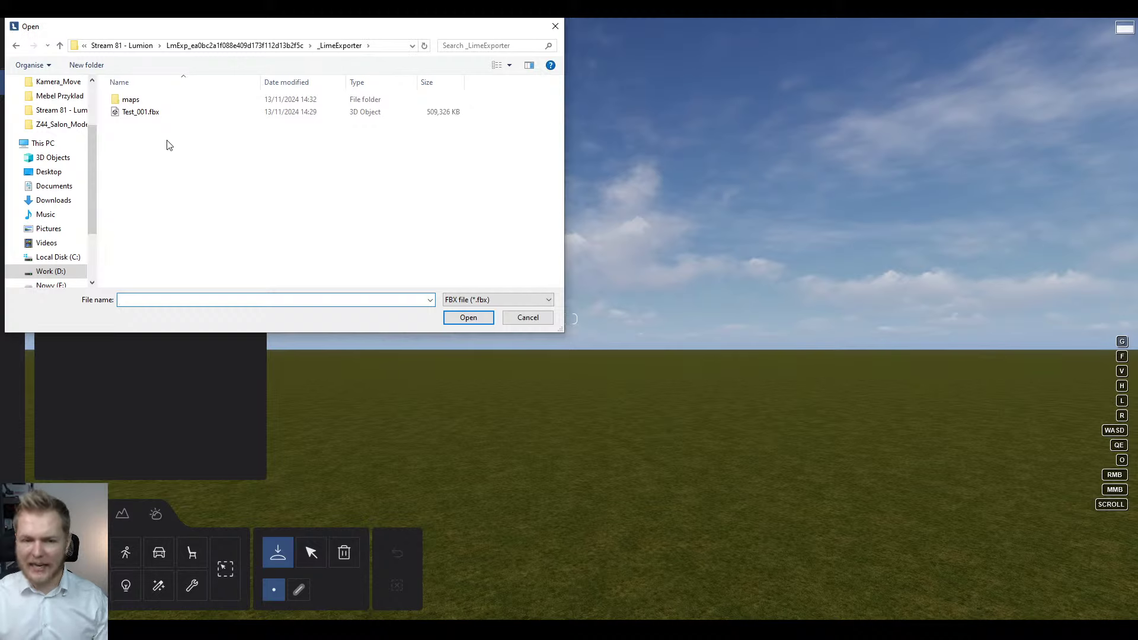
{"action": "left_click", "coordinate": [157, 112]}
{"action": "left_click", "coordinate": [453, 316]}
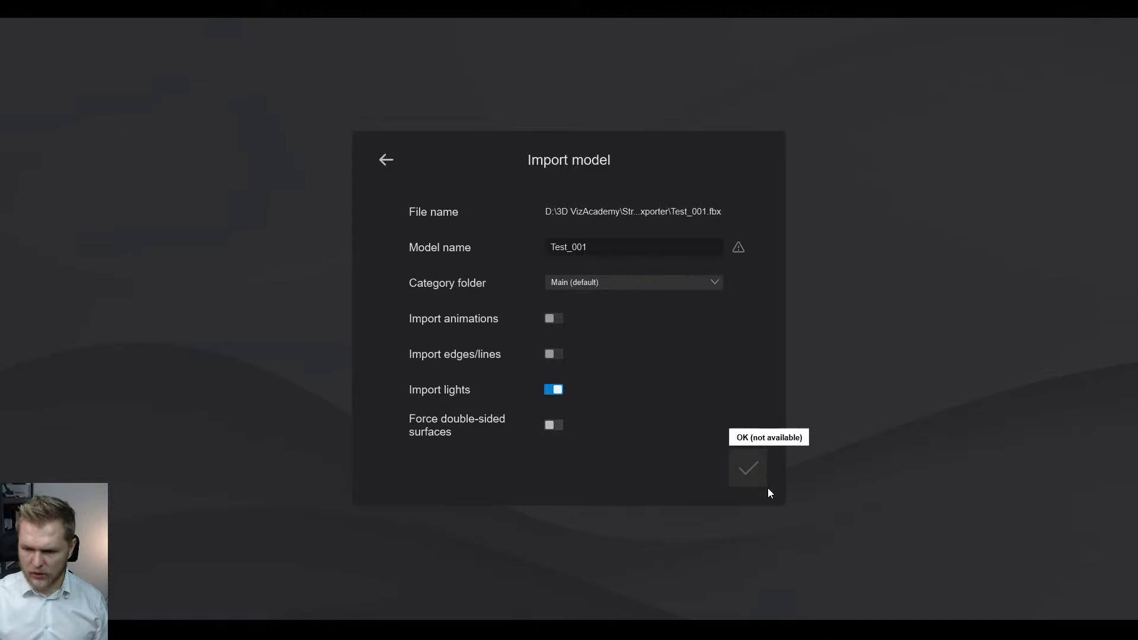
- Set the imported model's name to Test_002
{"action": "left_click", "coordinate": [661, 247]}
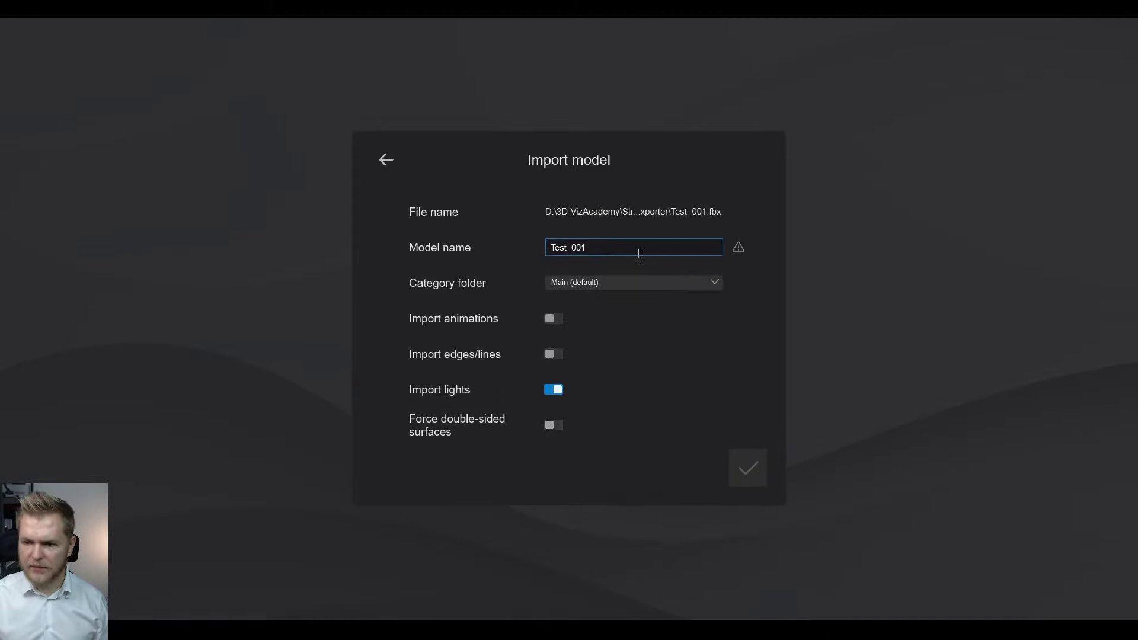
{"action": "key", "text": "BackSpace"}
{"action": "type", "text": "@"}
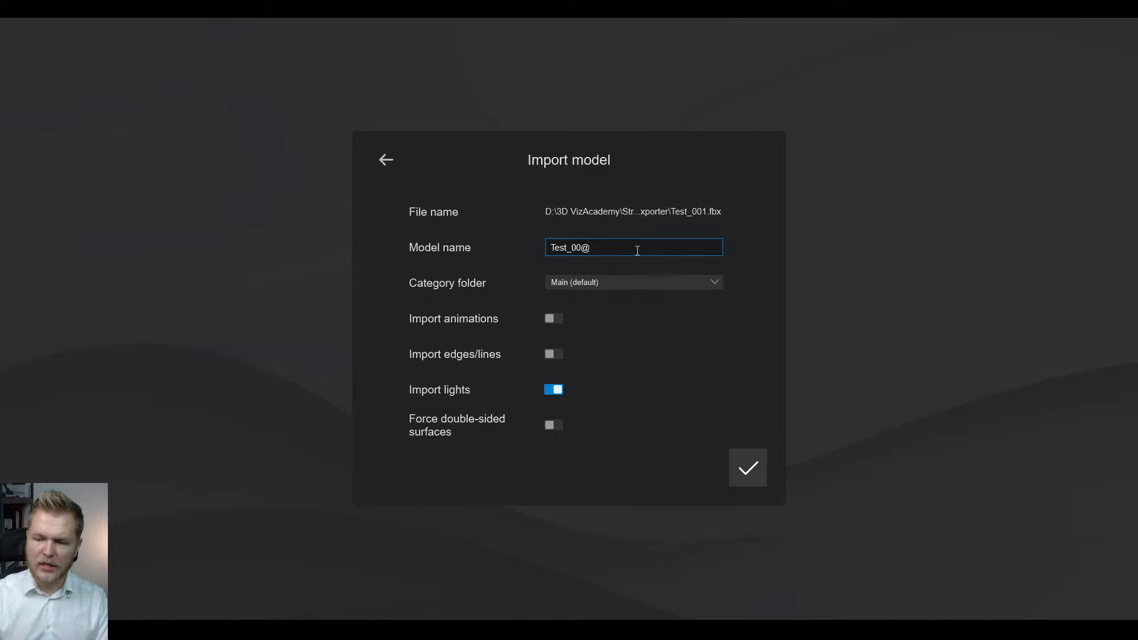
{"action": "key", "text": "BackSpace"}
{"action": "type", "text": "2"}
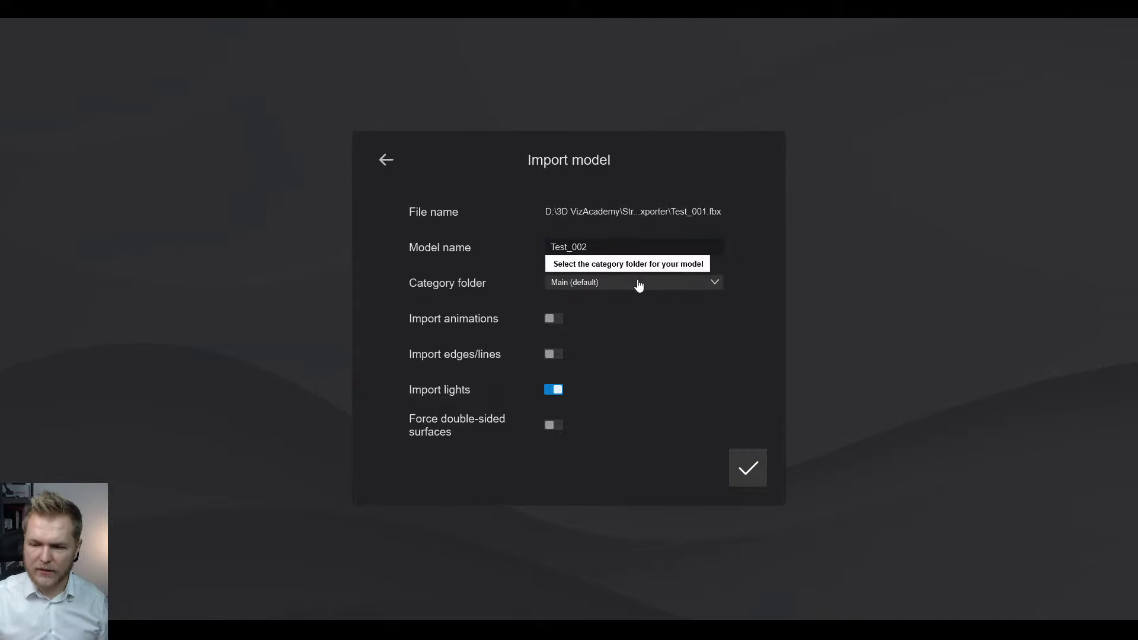
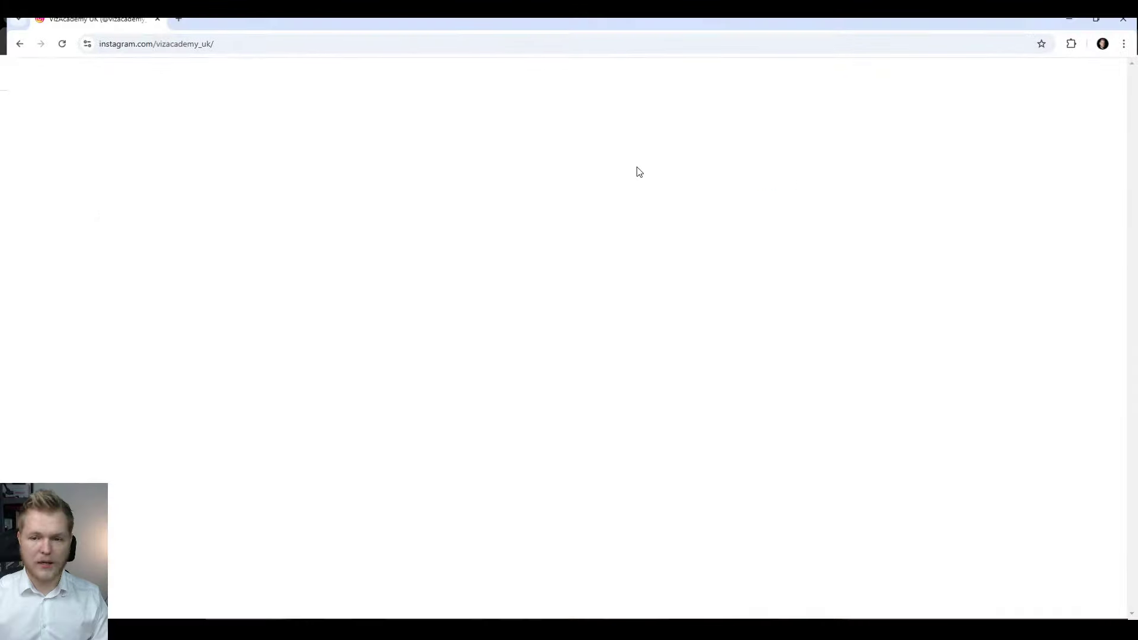
- Switch to the web browser and look through the posts on the VizAcademy UK Instagram profile
{"action": "scroll", "coordinate": [183, 246], "scroll_direction": "down", "scroll_amount": 2}
{"action": "scroll", "coordinate": [184, 252], "scroll_direction": "down", "scroll_amount": 1}
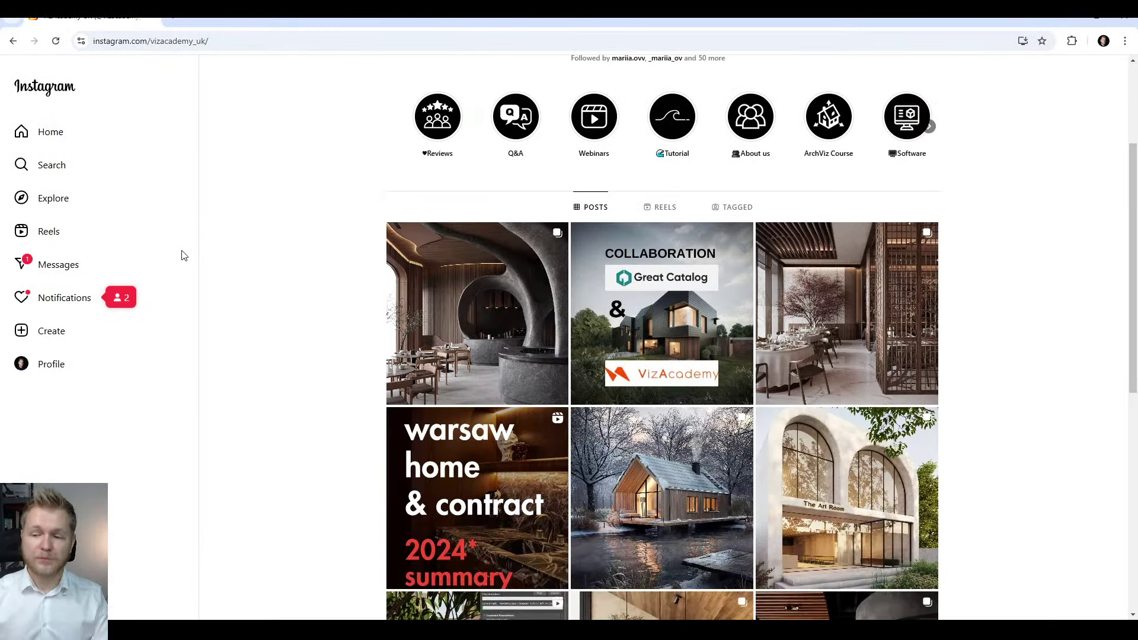
- View all images of the newest restaurant interior post with the curved dark stone bar, and return to the profile
{"action": "left_click", "coordinate": [505, 268]}
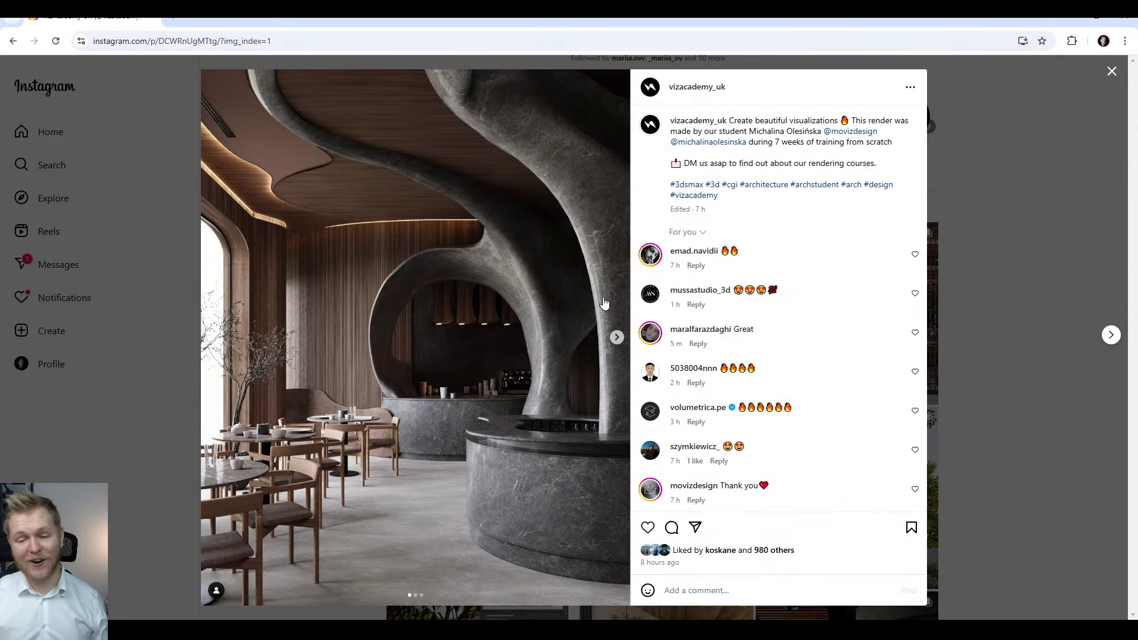
{"action": "left_click", "coordinate": [616, 339]}
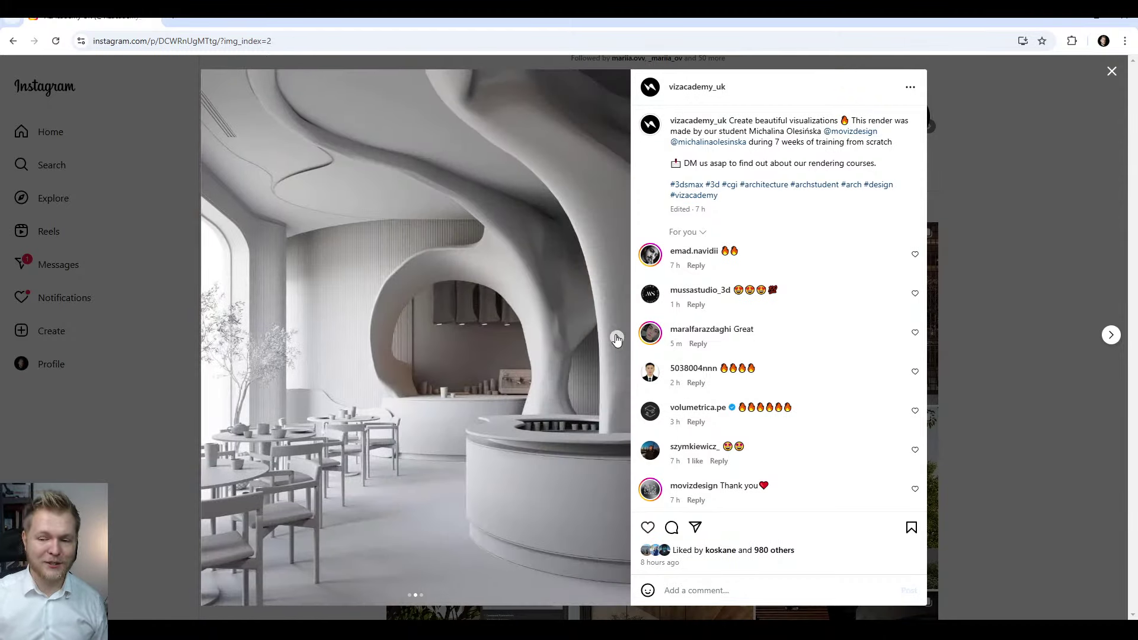
{"action": "left_click", "coordinate": [616, 338]}
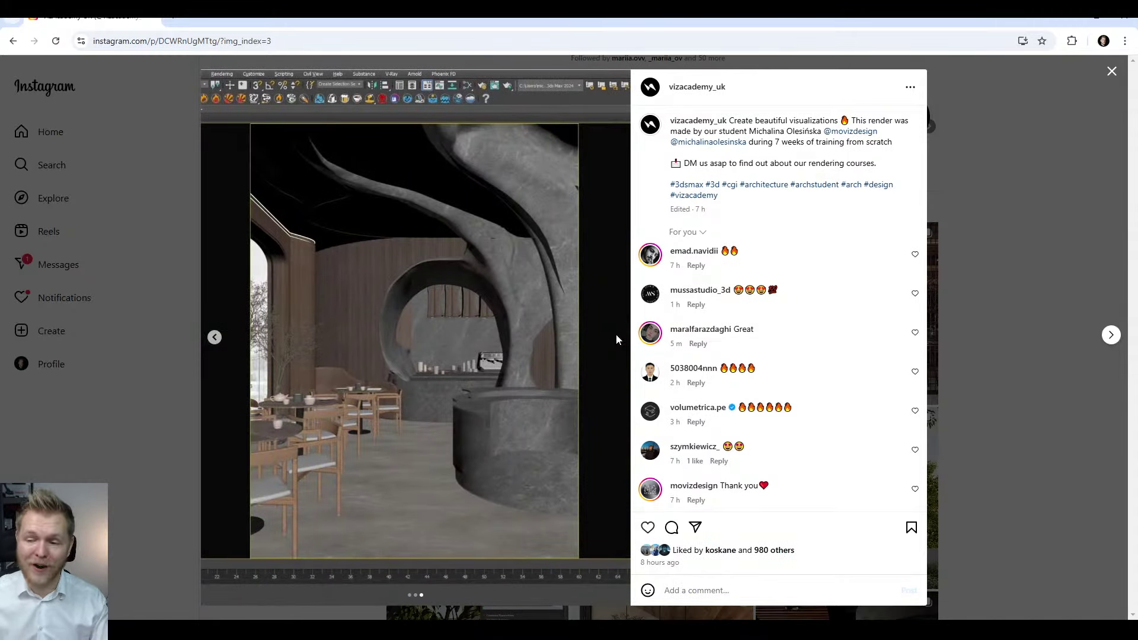
{"action": "key", "text": "Escape"}
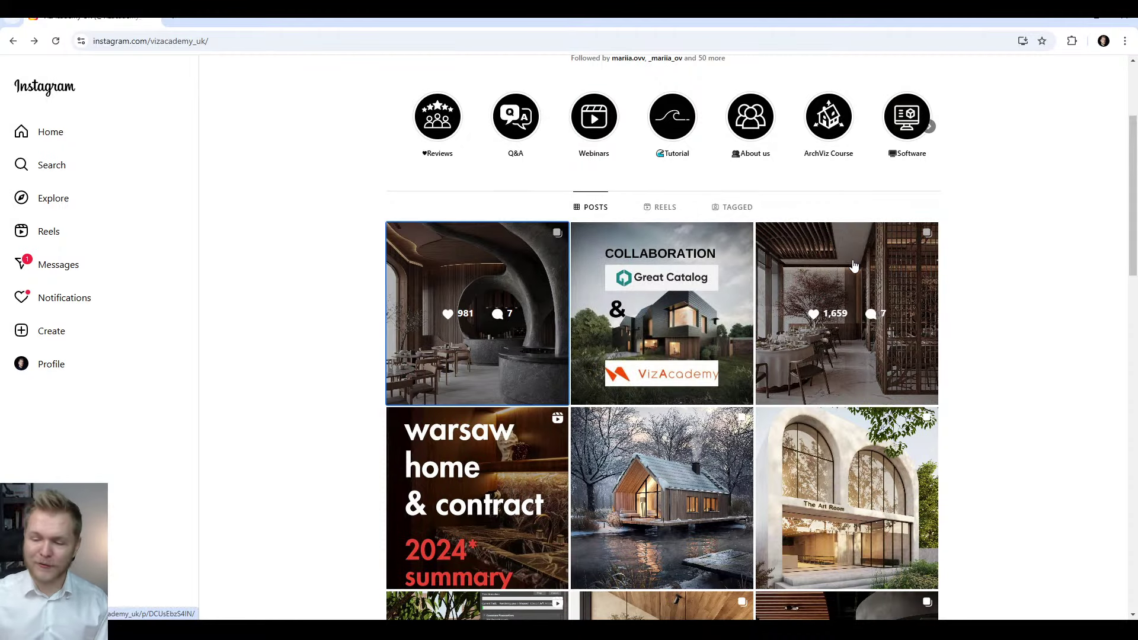
- View all images of the restaurant post with the wooden lattice screen and red tree, and return to the profile
{"action": "left_click", "coordinate": [853, 266]}
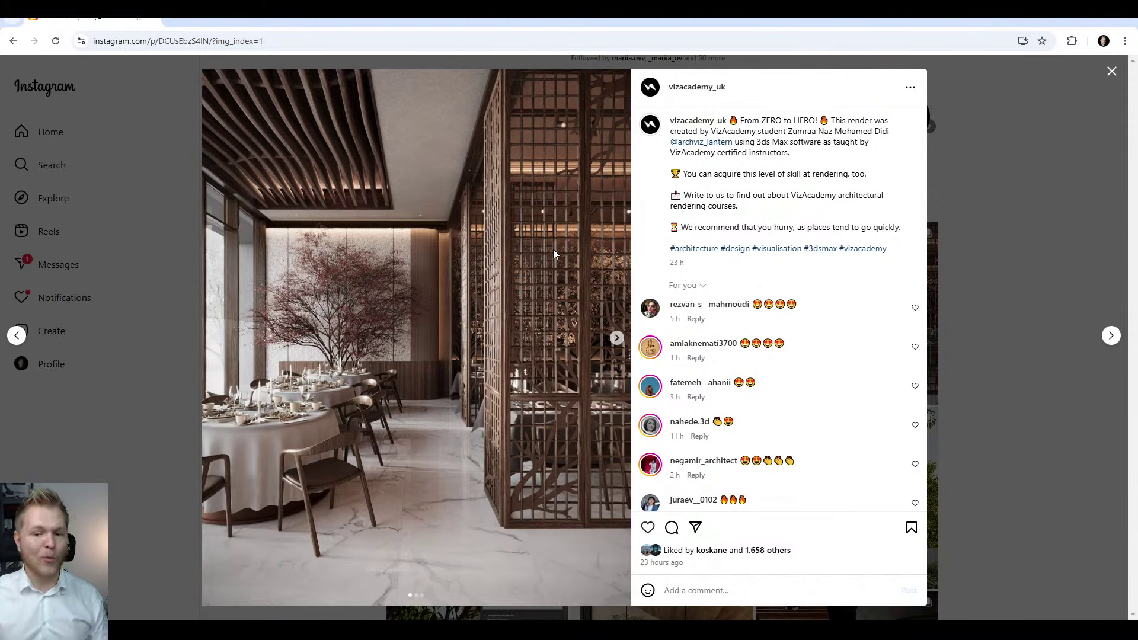
{"action": "left_click", "coordinate": [617, 339]}
{"action": "left_click", "coordinate": [617, 338]}
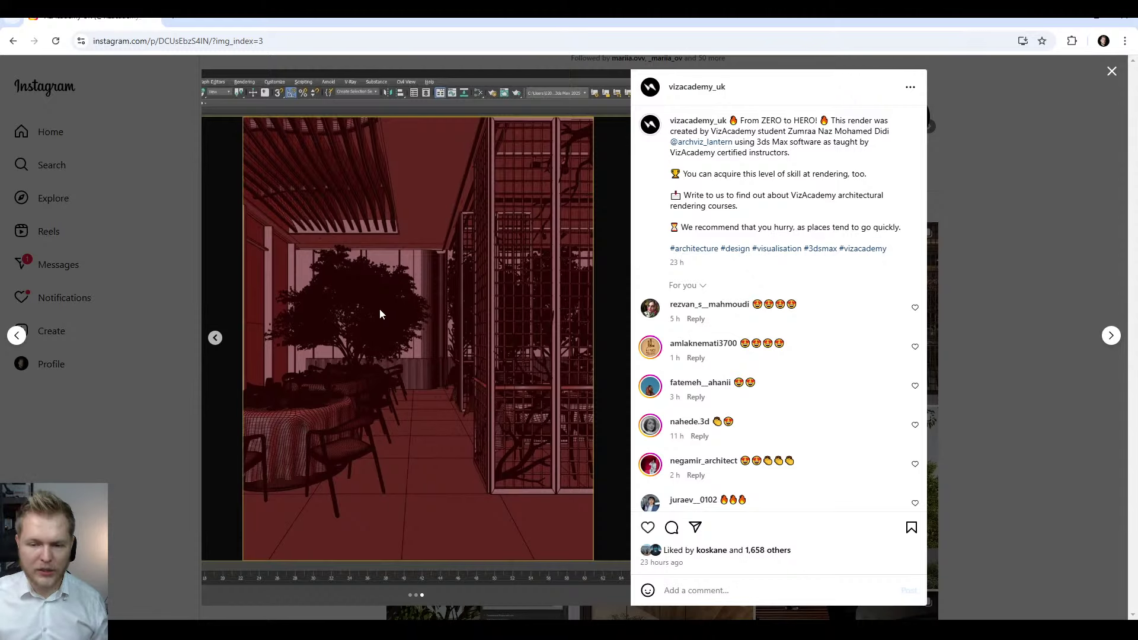
{"action": "key", "text": "Escape"}
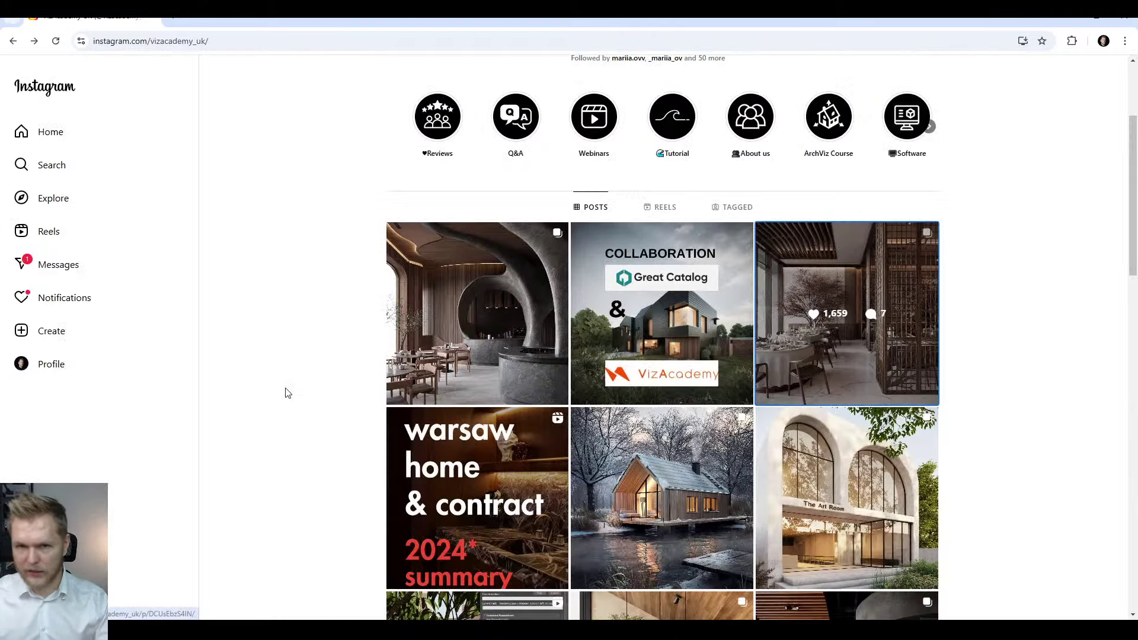
- View The Art Room exterior render post, and return to the profile
{"action": "scroll", "coordinate": [269, 341], "scroll_direction": "down", "scroll_amount": 3}
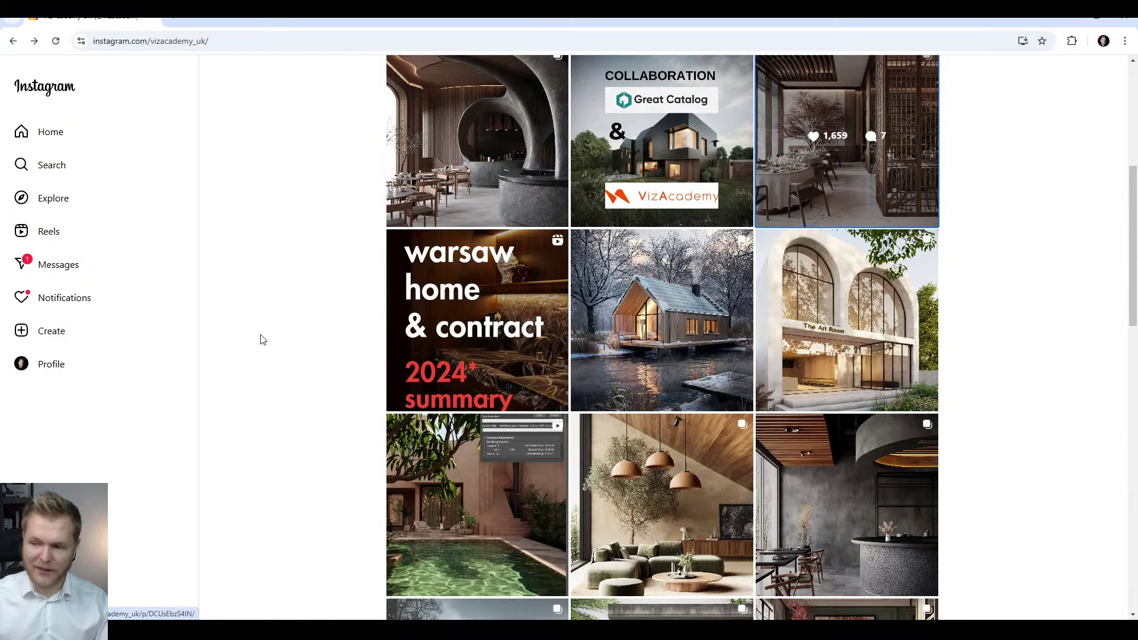
{"action": "left_click", "coordinate": [807, 280]}
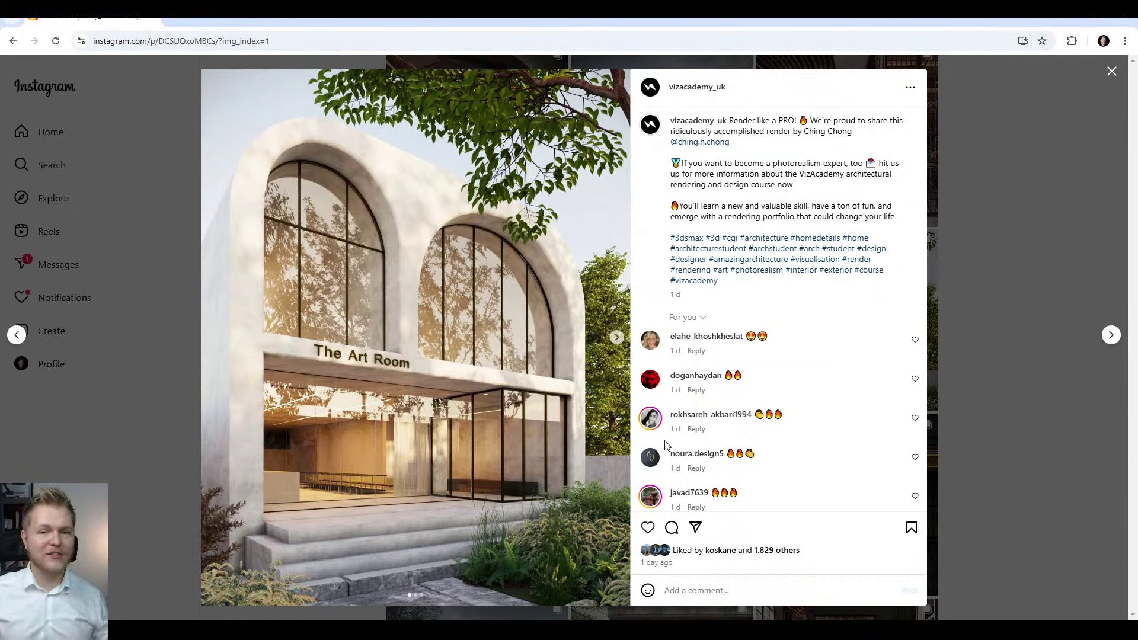
{"action": "left_click", "coordinate": [1036, 356]}
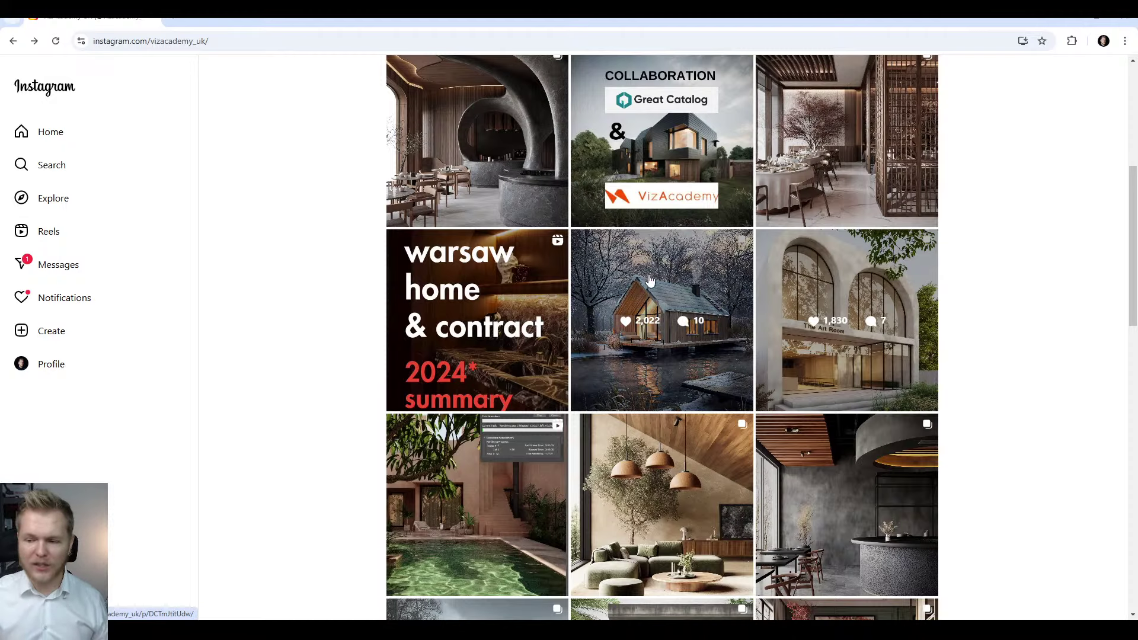
- View the post of the dark concrete bar interior, and browse the older renders further down the profile
{"action": "scroll", "coordinate": [374, 361], "scroll_direction": "down", "scroll_amount": 2}
{"action": "scroll", "coordinate": [275, 347], "scroll_direction": "down", "scroll_amount": 1}
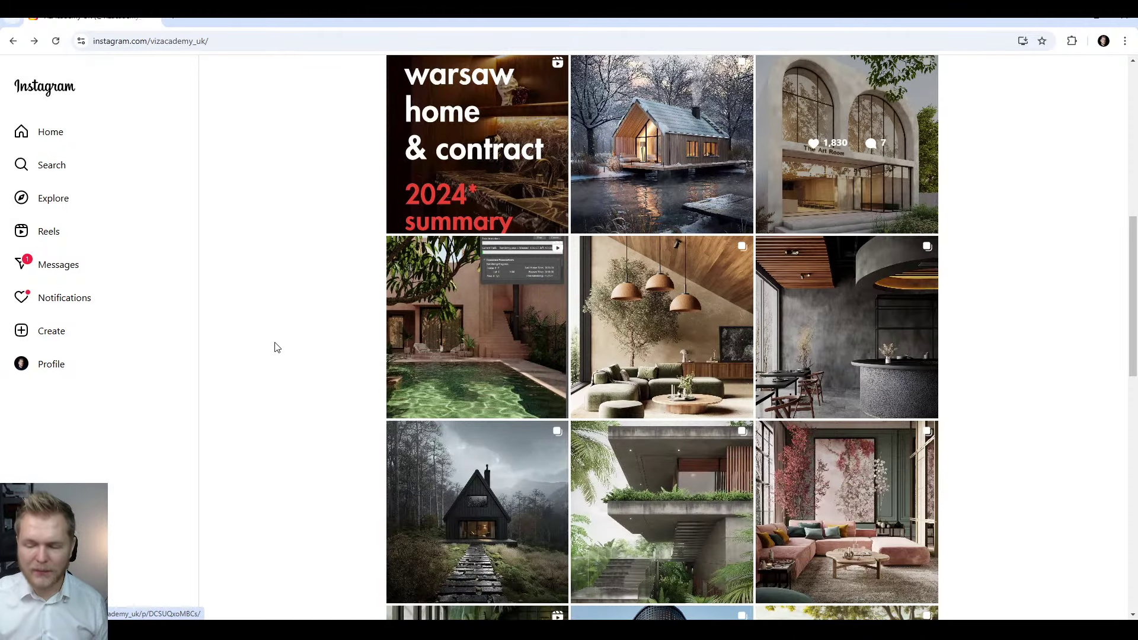
{"action": "scroll", "coordinate": [274, 347], "scroll_direction": "down", "scroll_amount": 2}
{"action": "left_click", "coordinate": [883, 246]}
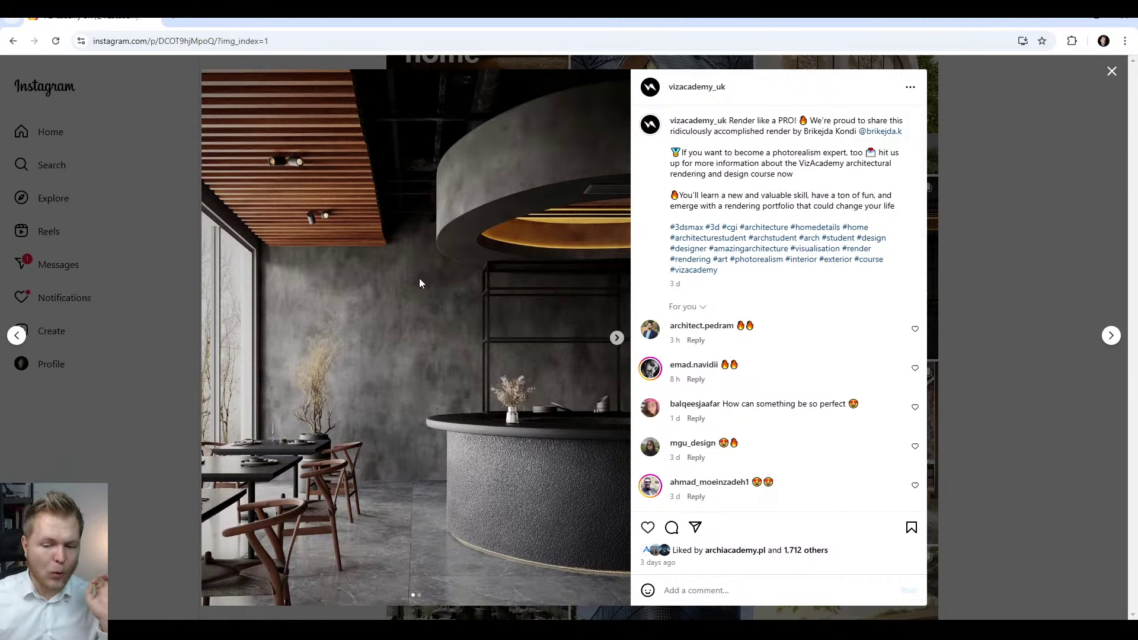
{"action": "key", "text": "Escape"}
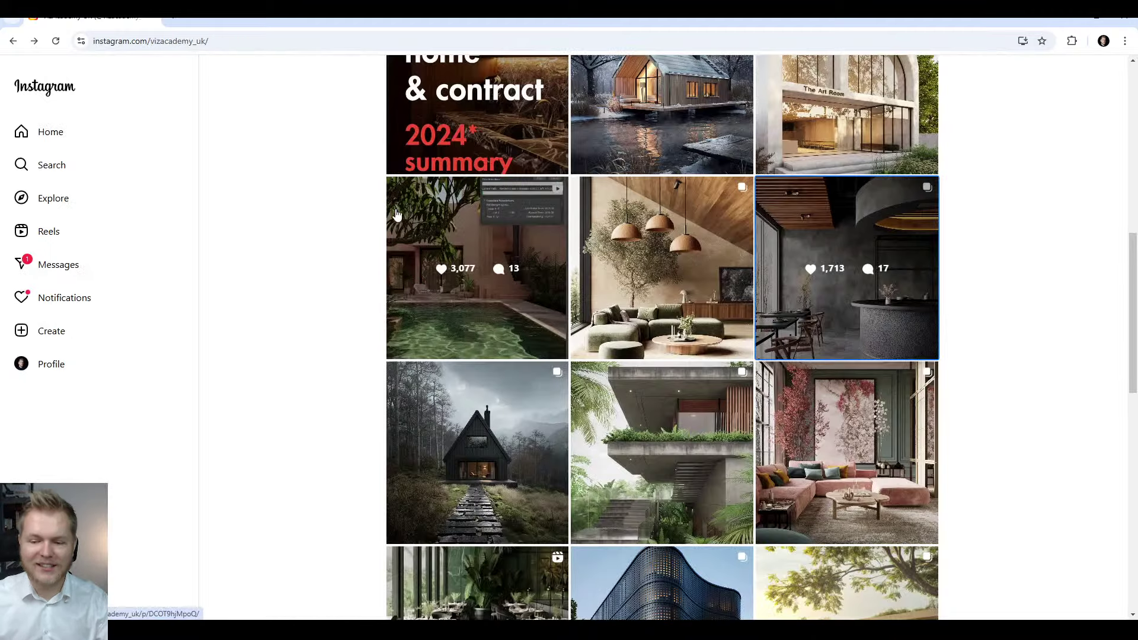
{"action": "scroll", "coordinate": [300, 259], "scroll_direction": "down", "scroll_amount": 2}
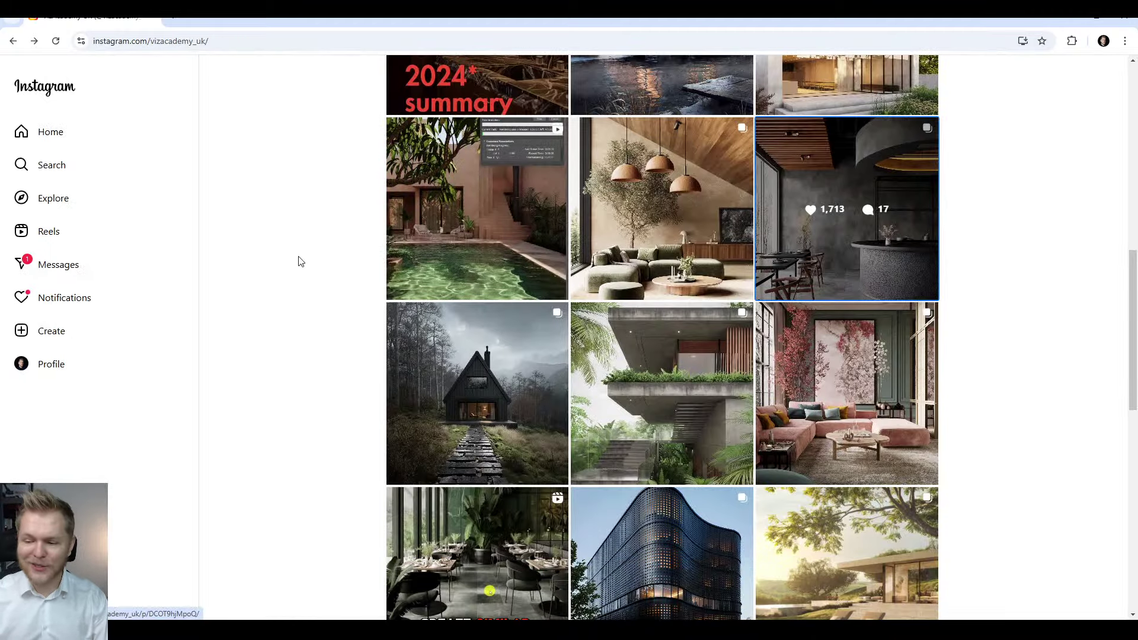
{"action": "left_click", "coordinate": [658, 332]}
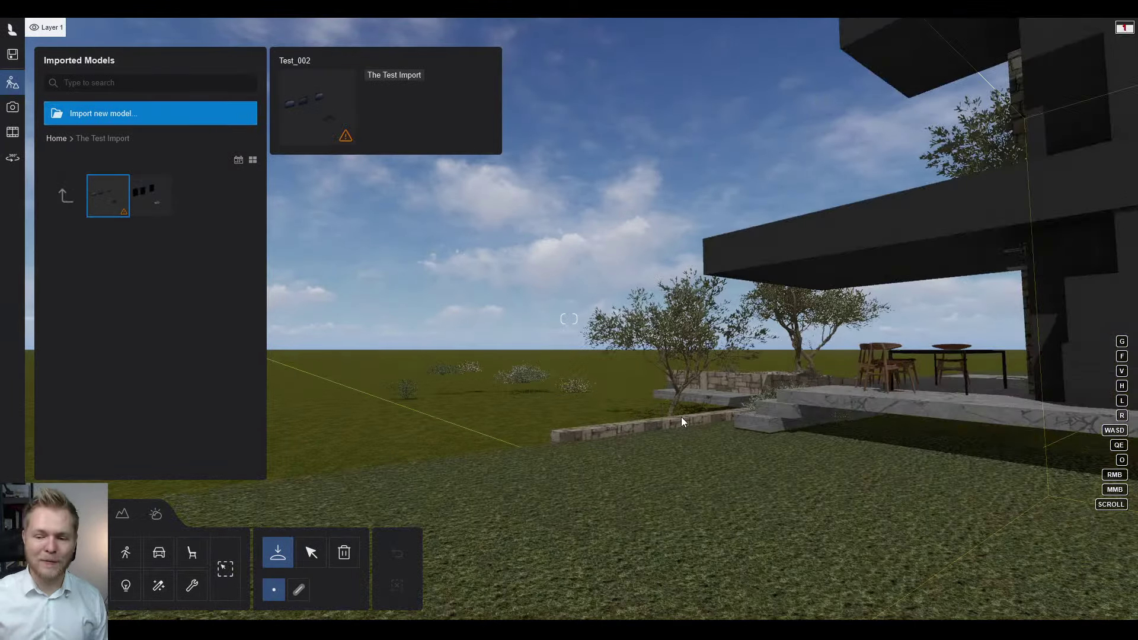
- In Lumion, place the Test_002 model in the scene
{"action": "key", "text": "d"}
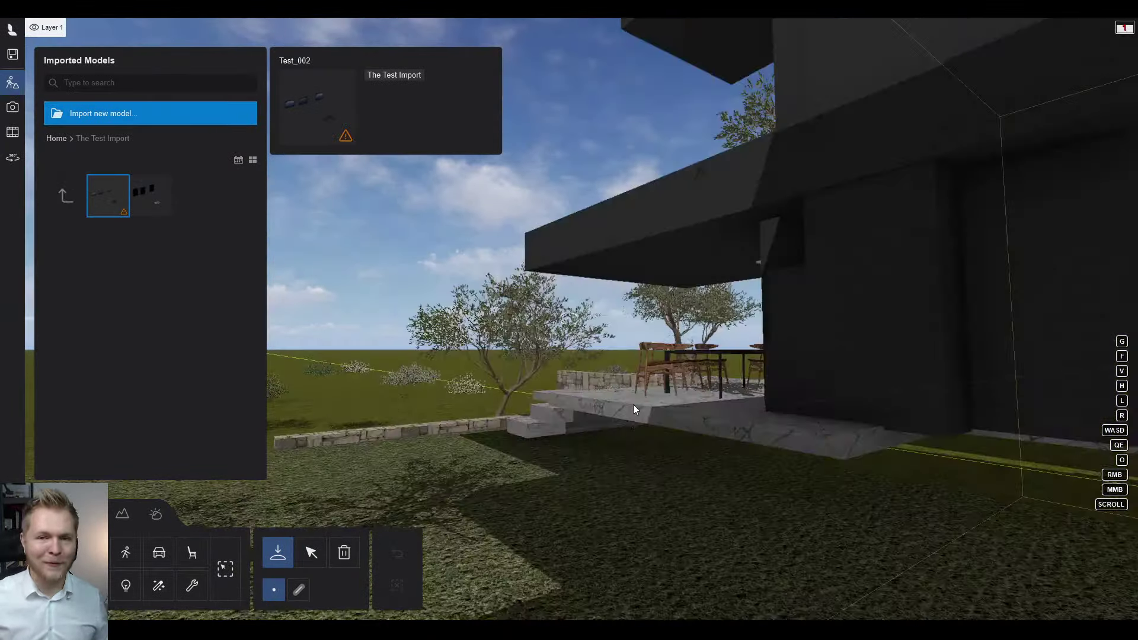
{"action": "key", "text": "s"}
{"action": "left_click", "coordinate": [613, 403]}
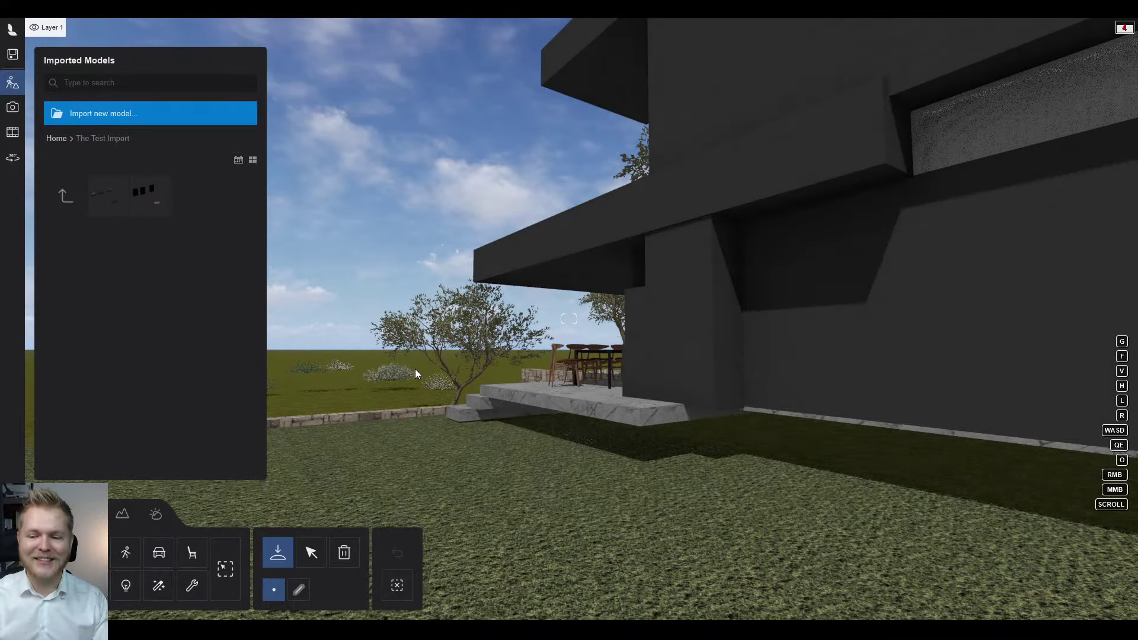
- Examine the placed house from its front walkway, checking the facade, terrace, stone walls and olive trees
{"action": "key", "text": "s"}
{"action": "right_click_drag", "start_coordinate": [418, 393], "coordinate": [818, 383]}
{"action": "key", "text": "s"}
{"action": "key", "text": "a"}
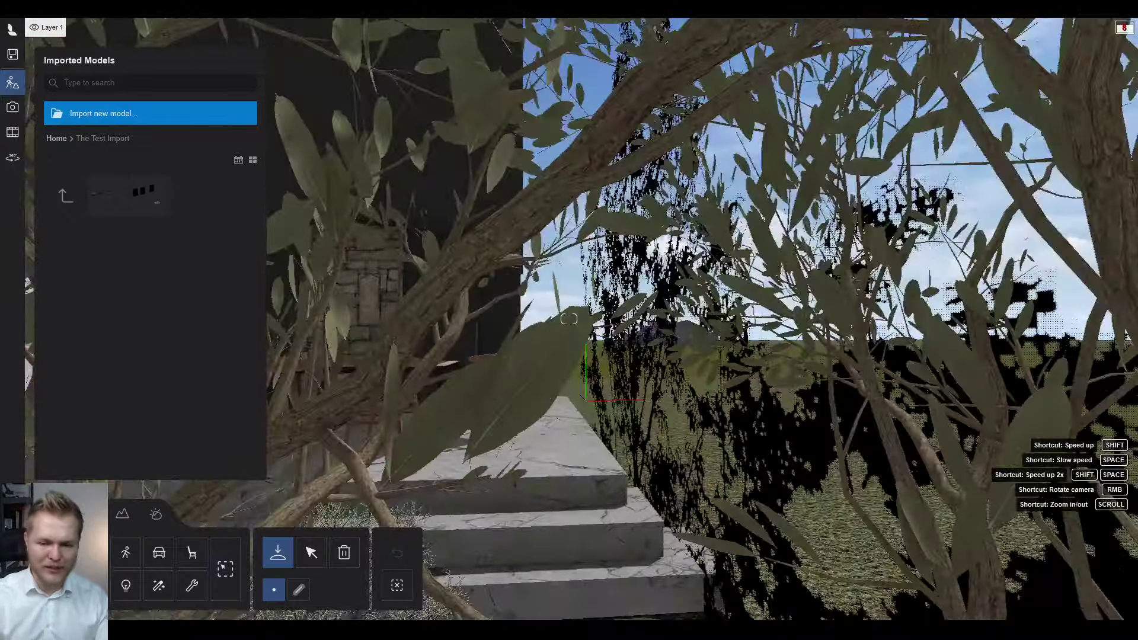
{"action": "key", "text": "s"}
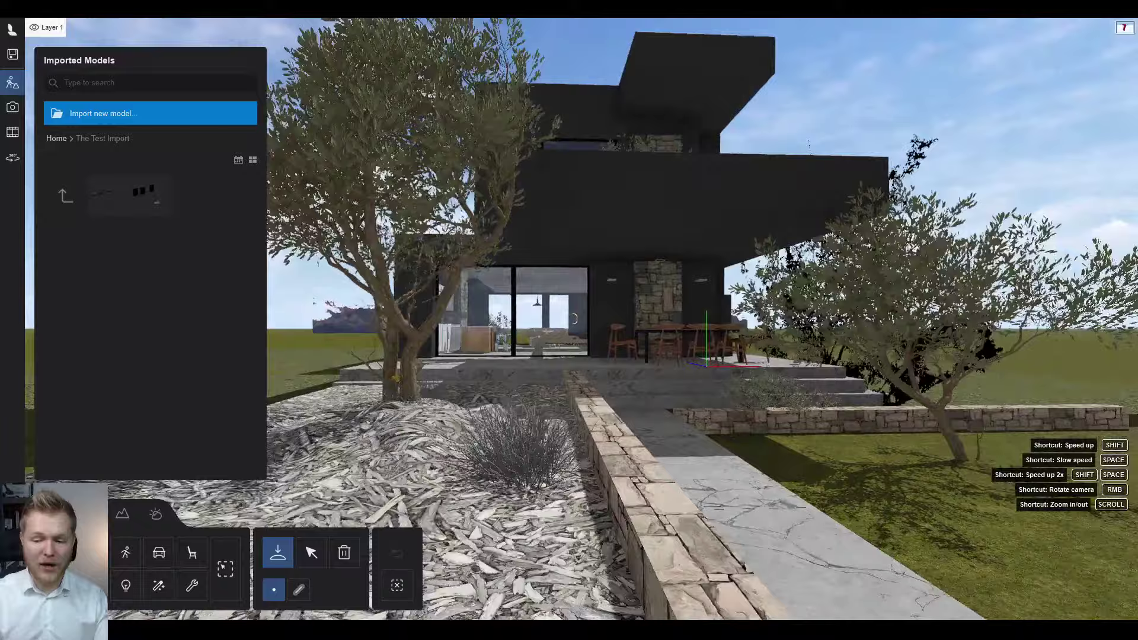
{"action": "key", "text": "d"}
{"action": "right_click_drag", "start_coordinate": [628, 414], "coordinate": [594, 419]}
{"action": "key", "text": "w"}
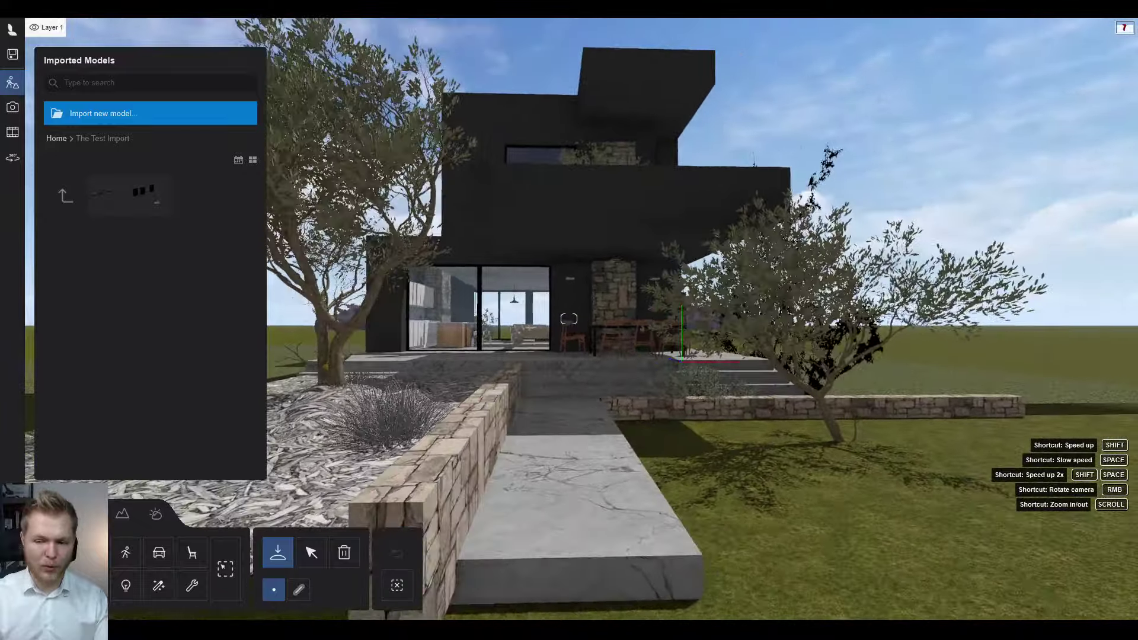
{"action": "key", "text": "w"}
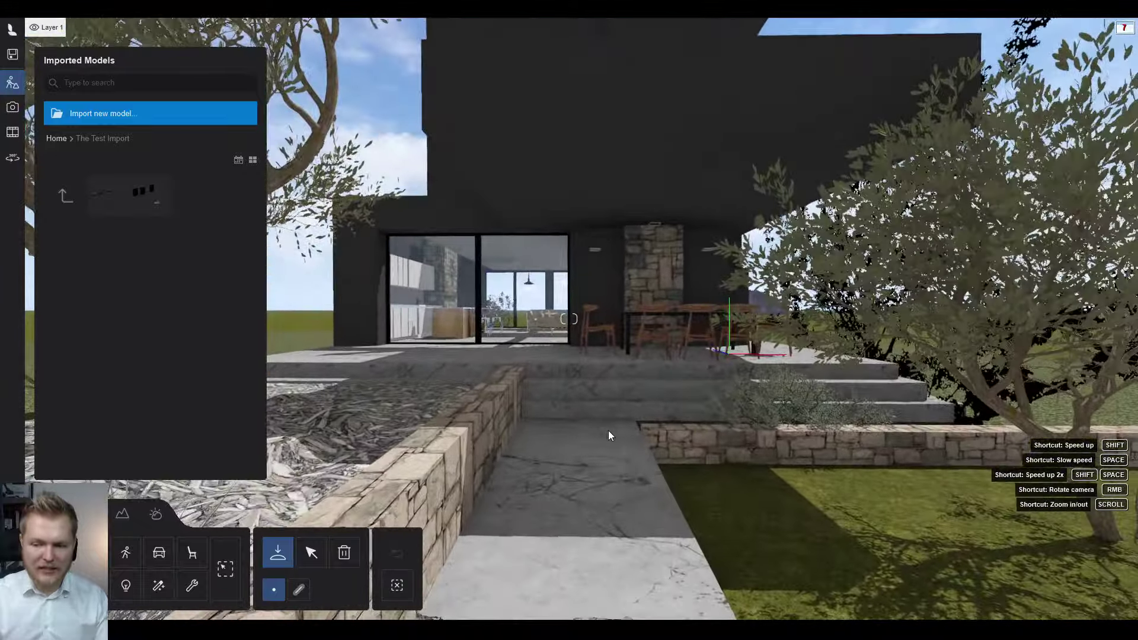
{"action": "key", "text": "s"}
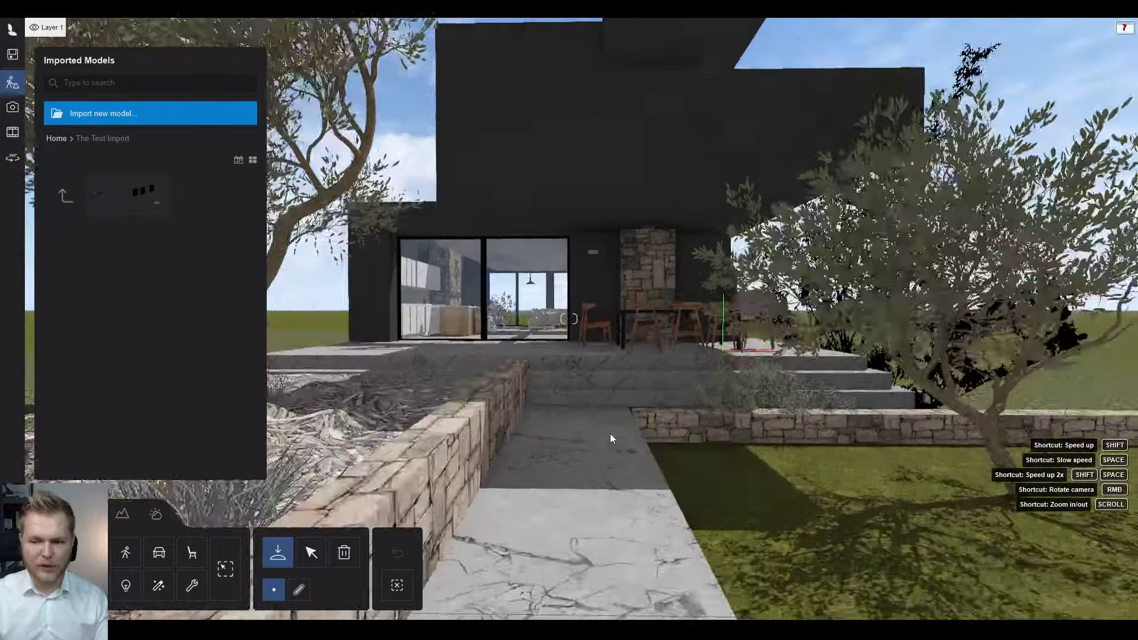
{"action": "key", "text": "s"}
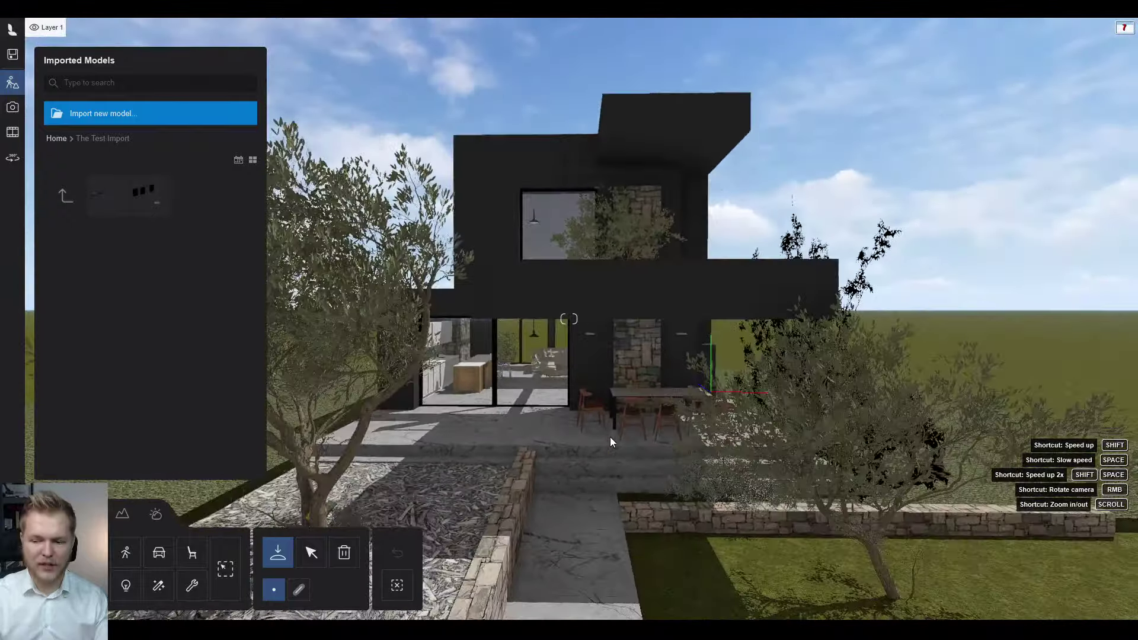
{"action": "key", "text": "w"}
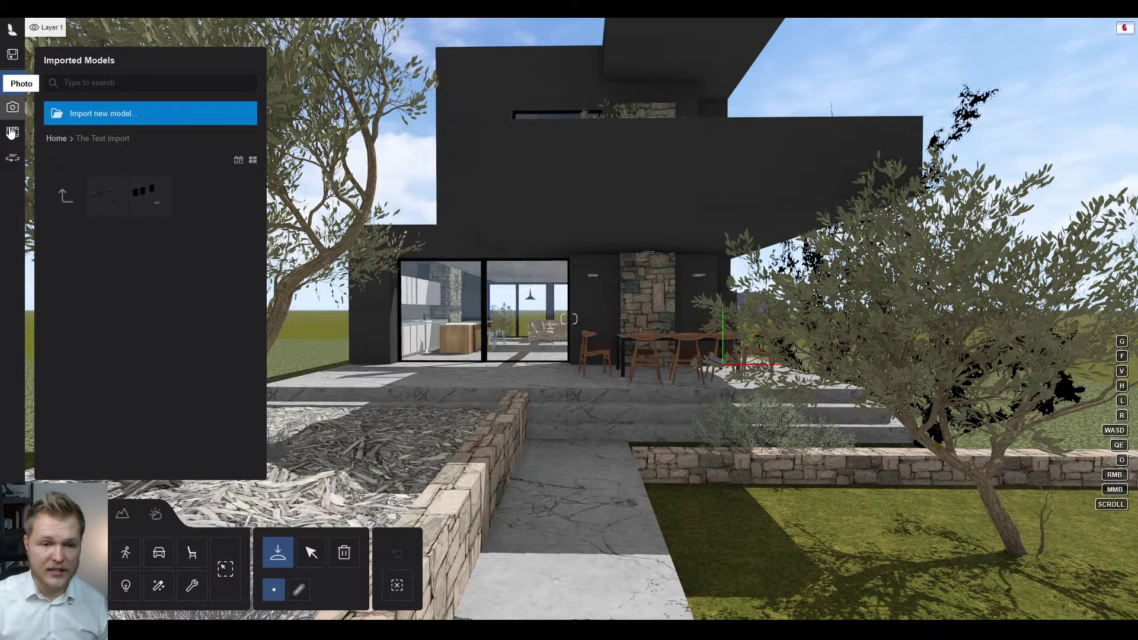
- Save the project as Test_002.lsf in the Stream 81 - Lumion folder
{"action": "mouse_move", "coordinate": [11, 55]}
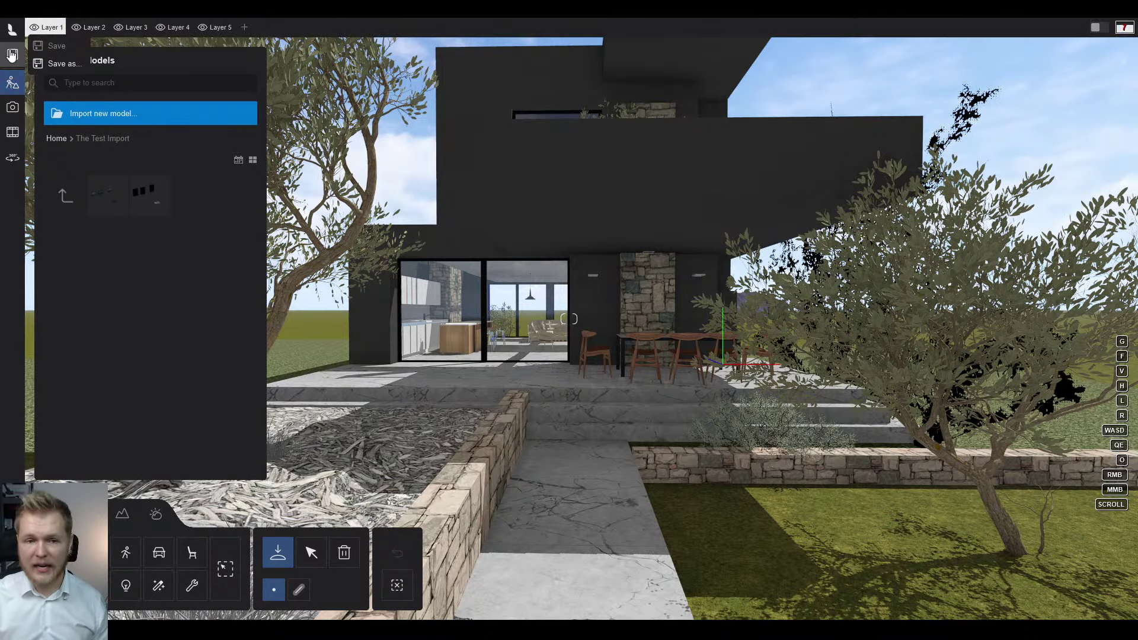
{"action": "left_click", "coordinate": [51, 63]}
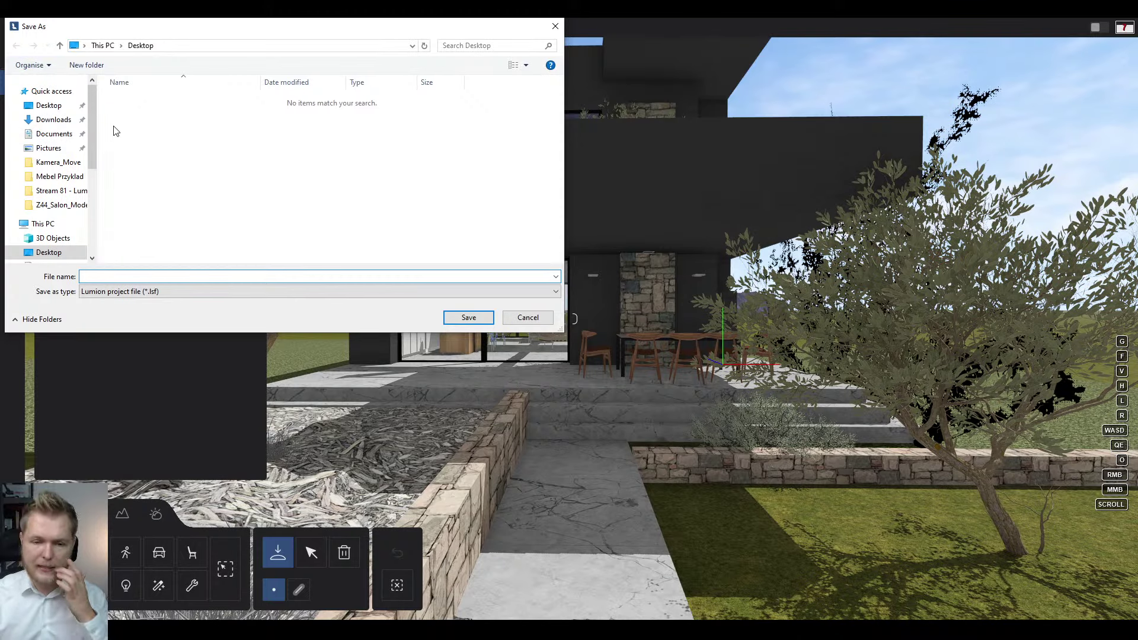
{"action": "left_click", "coordinate": [60, 190]}
{"action": "left_click", "coordinate": [193, 278]}
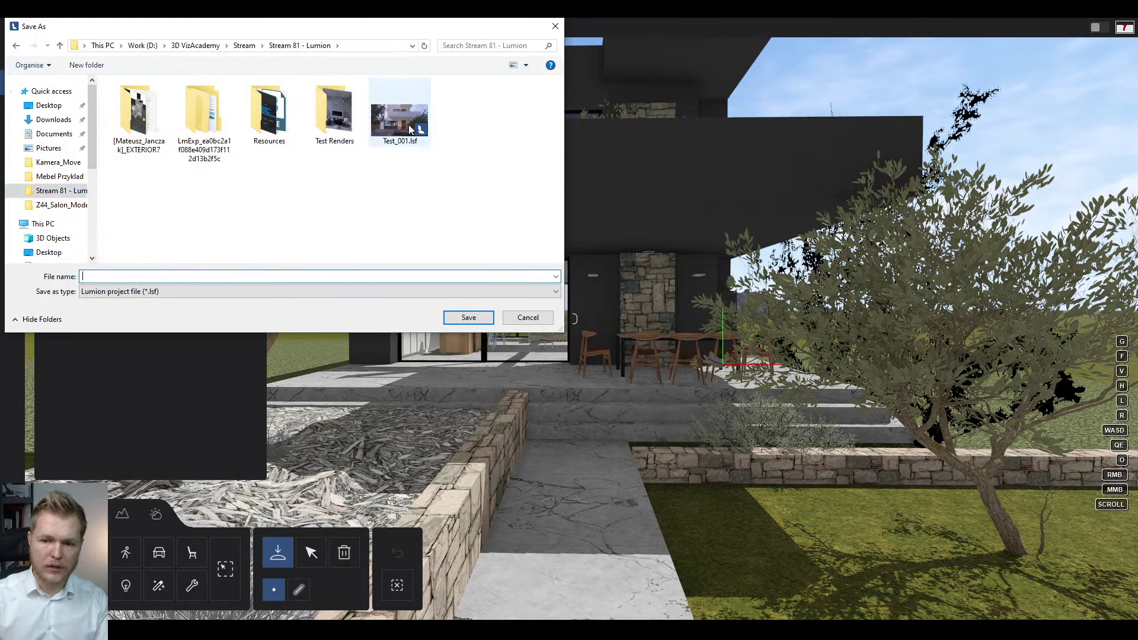
{"action": "left_click", "coordinate": [399, 138]}
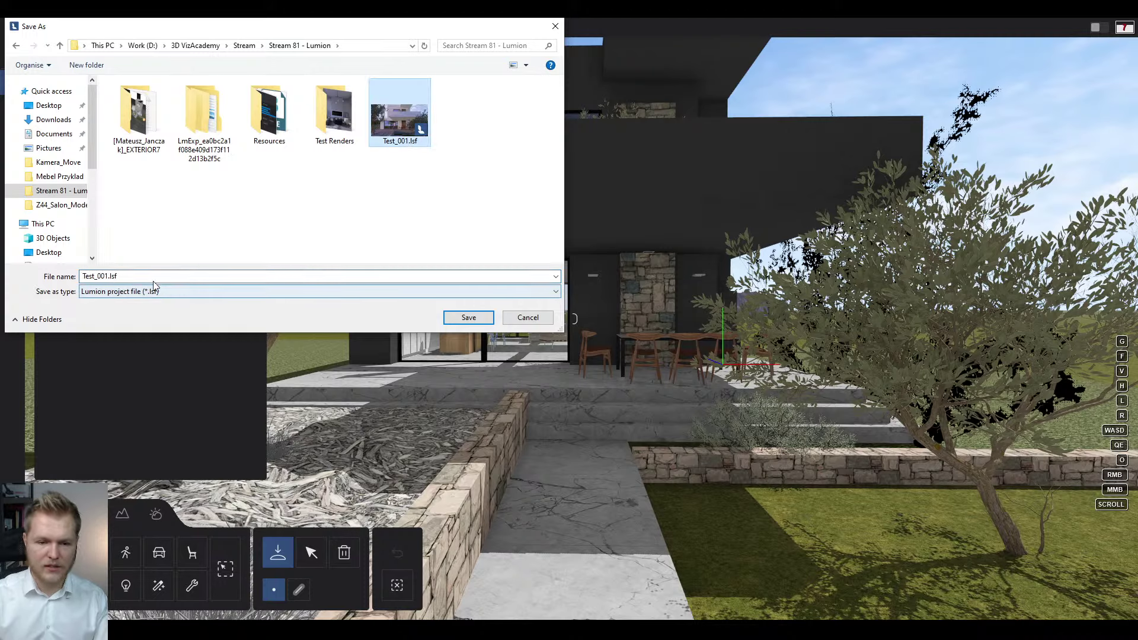
{"action": "left_click", "coordinate": [107, 276]}
{"action": "key", "text": "shift+Left"}
{"action": "type", "text": "2"}
{"action": "key", "text": "Return"}
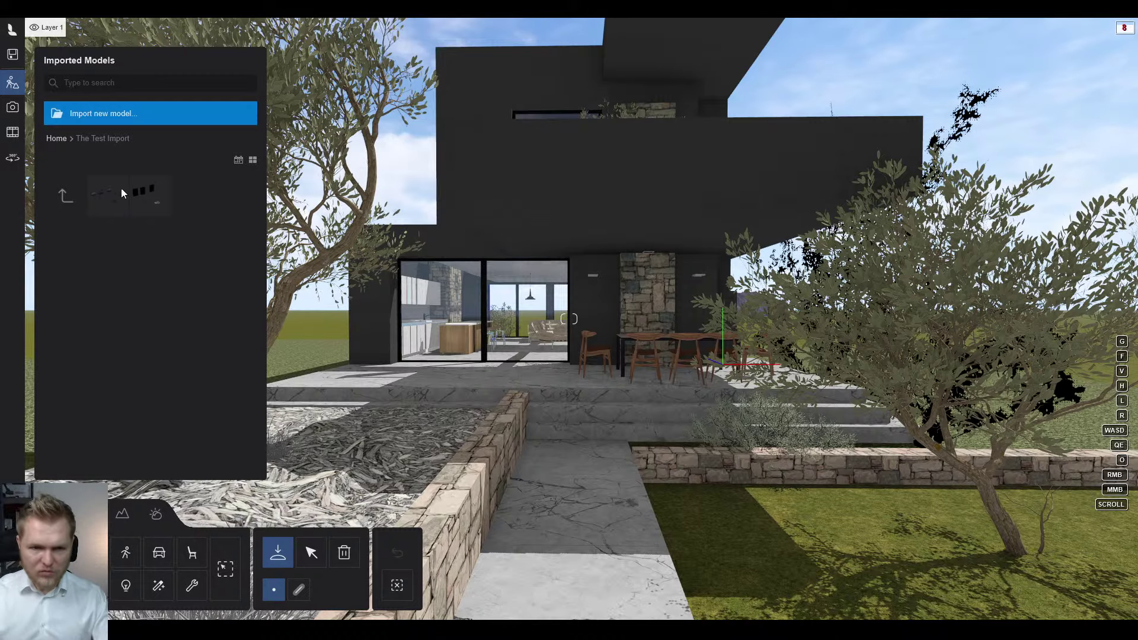
- Try out the layers by activating Layer 2, hiding and unhiding Layer 3, and returning to Layer 1
{"action": "mouse_move", "coordinate": [48, 28]}
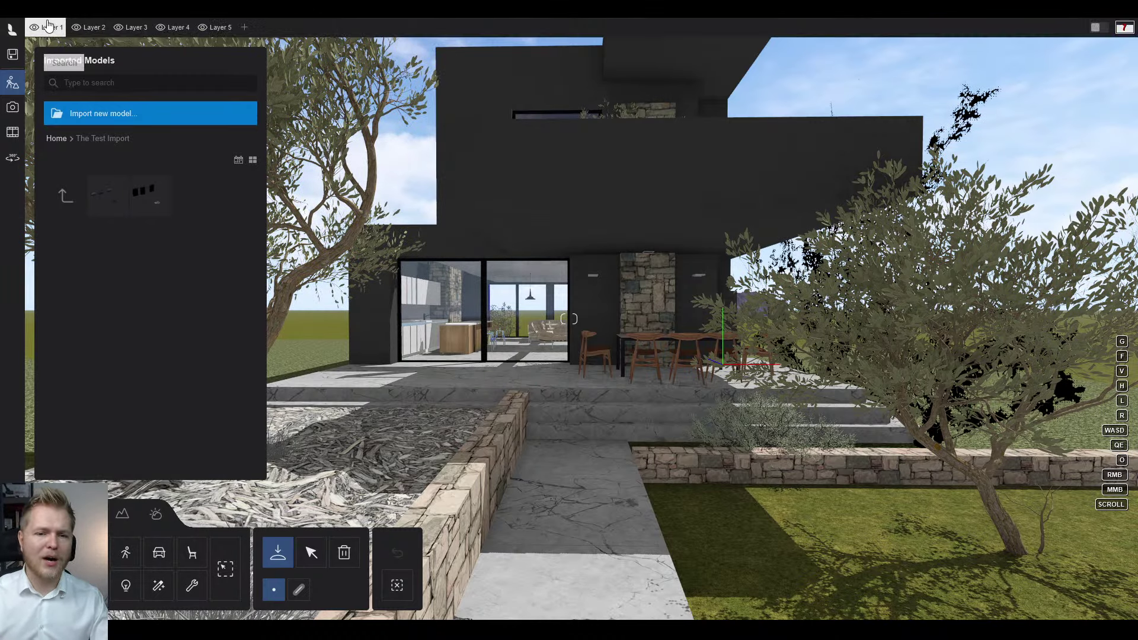
{"action": "left_click", "coordinate": [93, 29]}
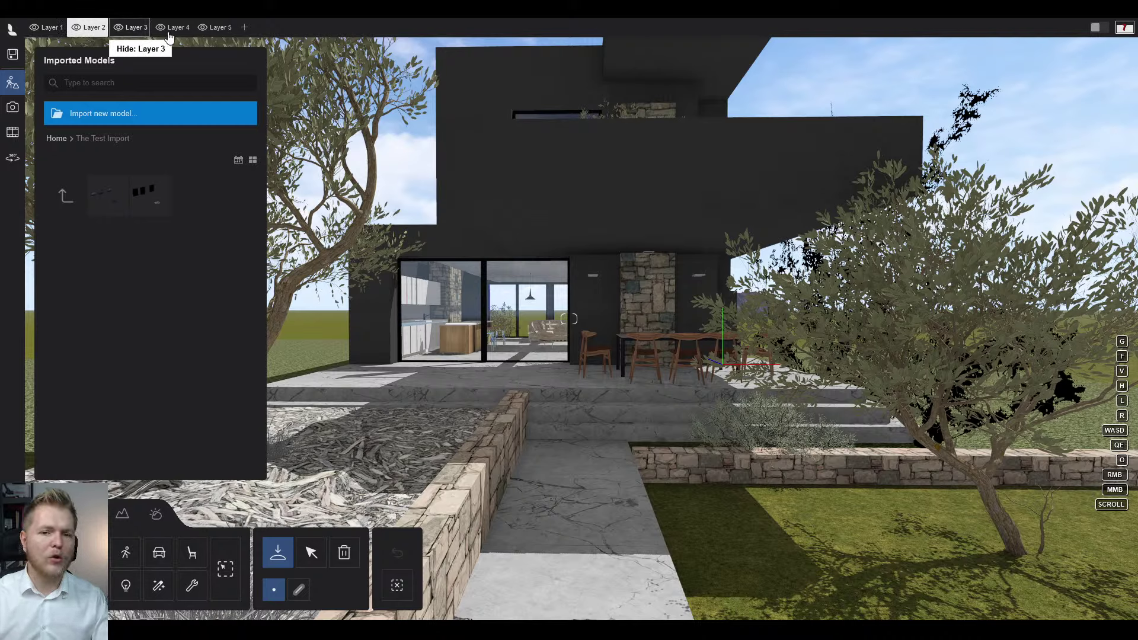
{"action": "left_click", "coordinate": [119, 27]}
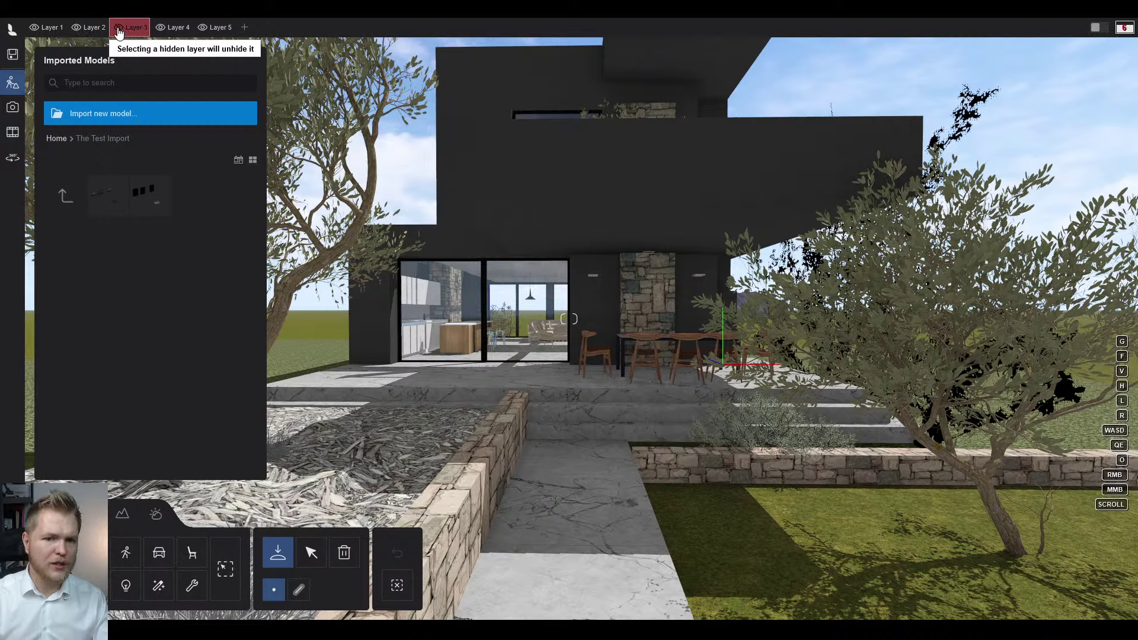
{"action": "left_click", "coordinate": [130, 27]}
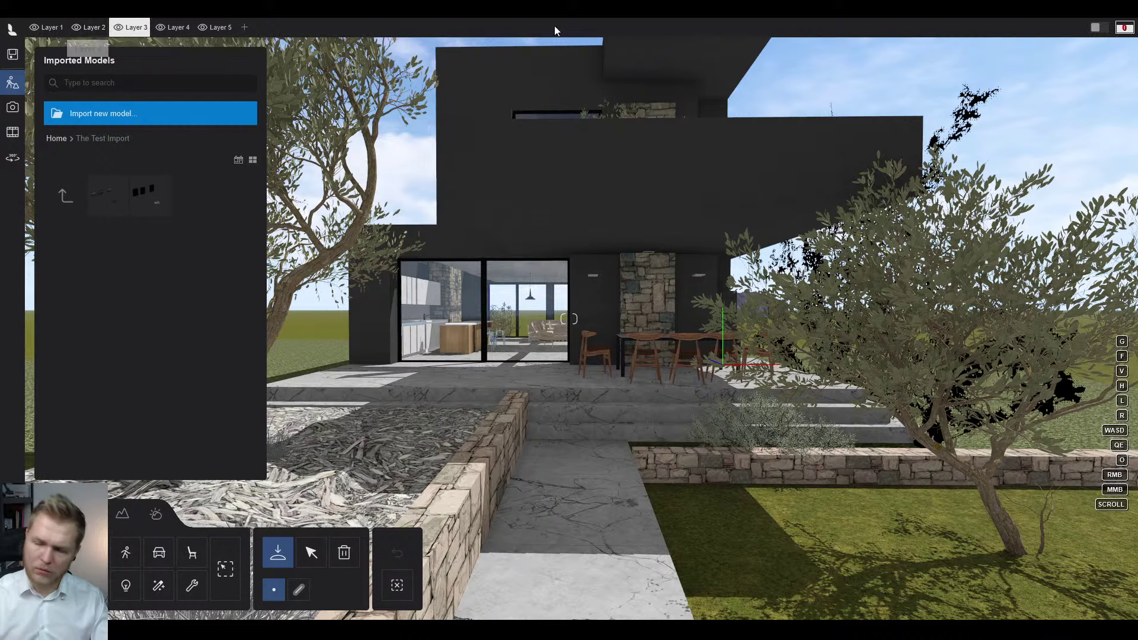
{"action": "left_click", "coordinate": [52, 27]}
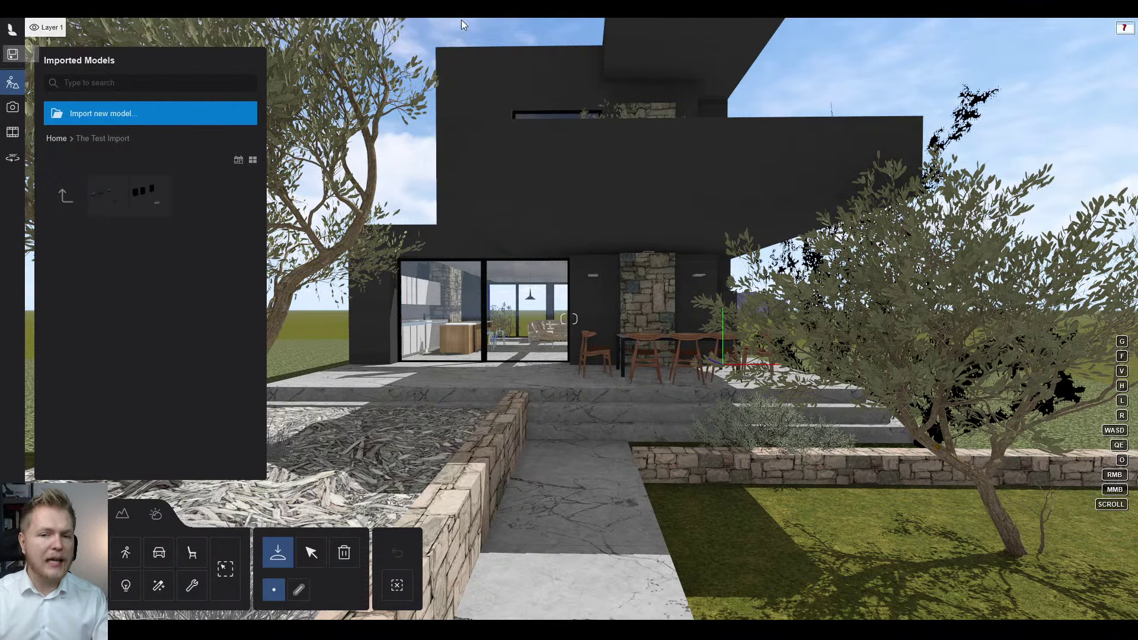
{"action": "mouse_move", "coordinate": [18, 57]}
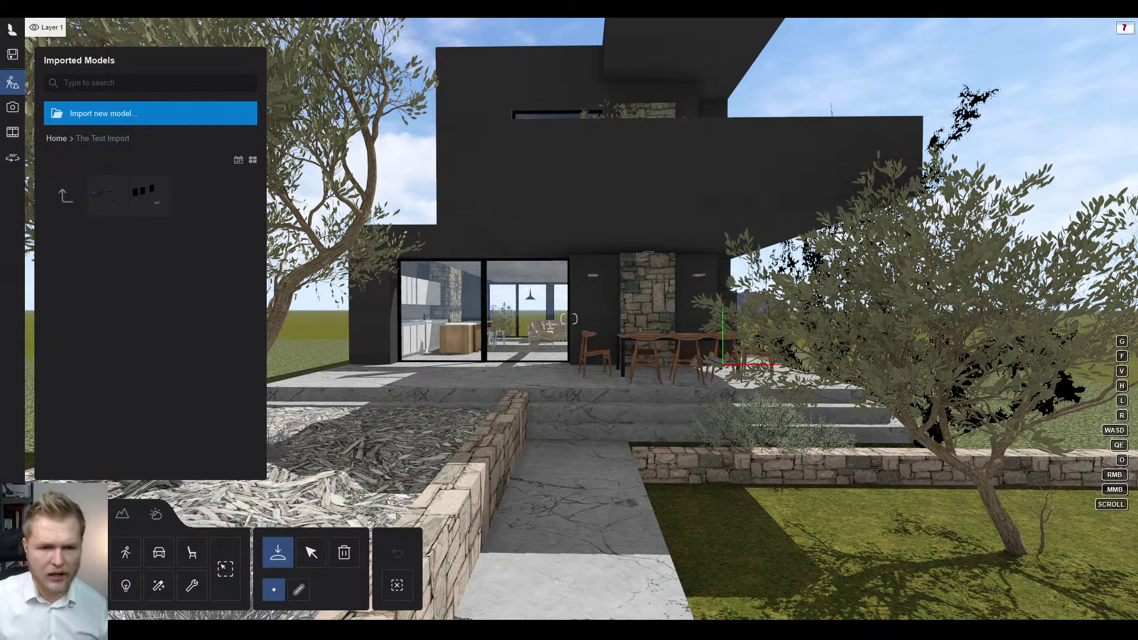
- Look through the Photo, Movie and 360 Panorama modes and return to Build mode
{"action": "left_click", "coordinate": [11, 109]}
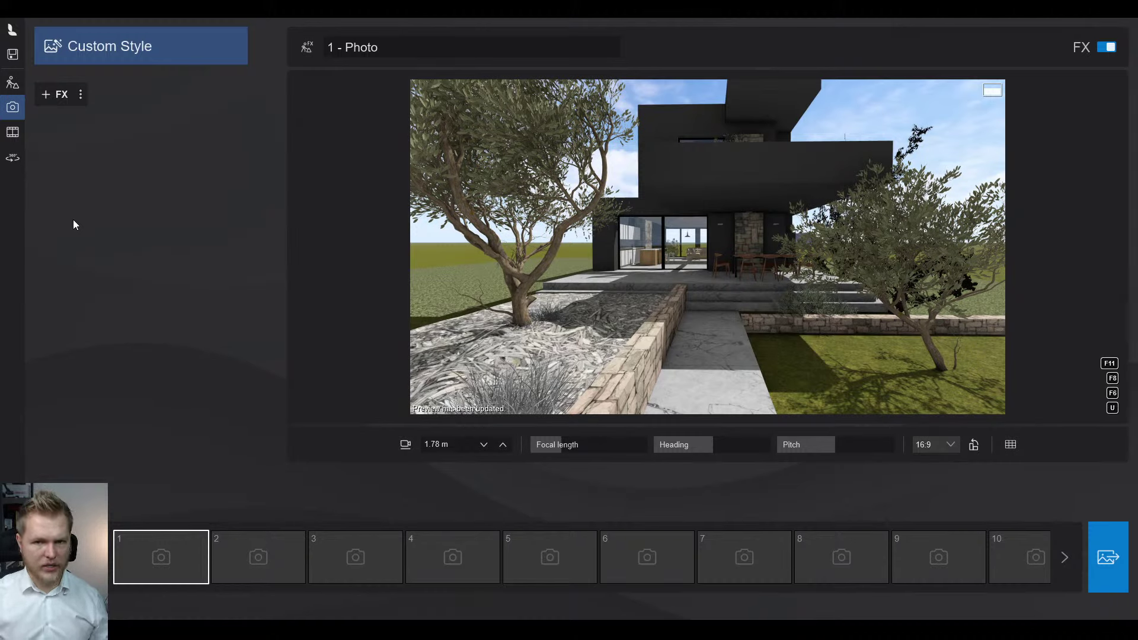
{"action": "left_click", "coordinate": [11, 139]}
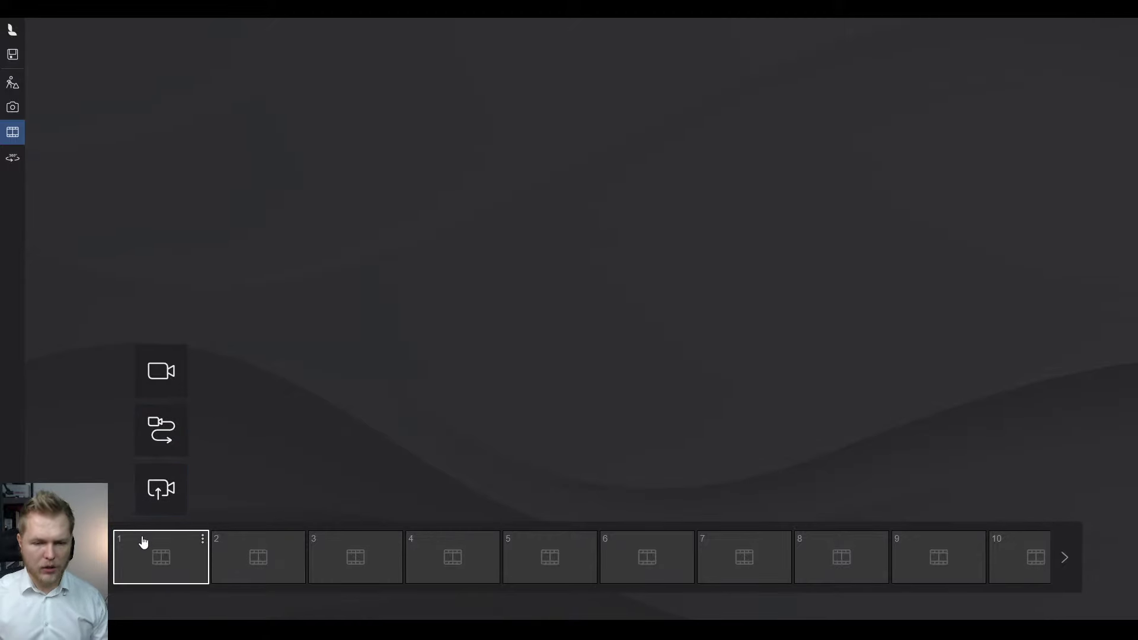
{"action": "left_click", "coordinate": [22, 168]}
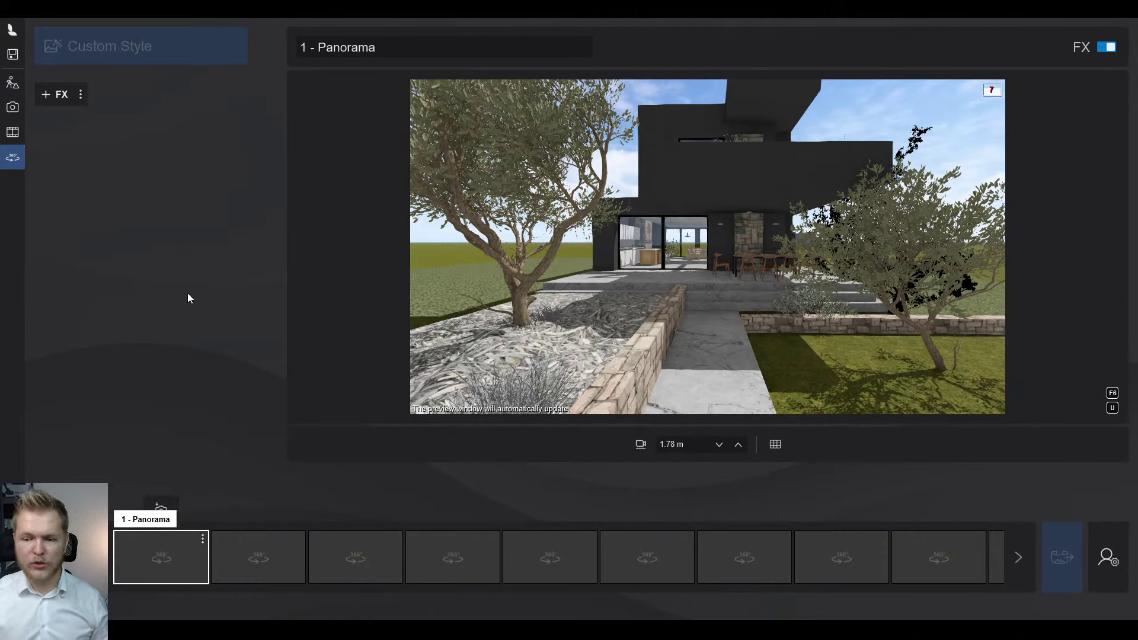
{"action": "left_click", "coordinate": [12, 84]}
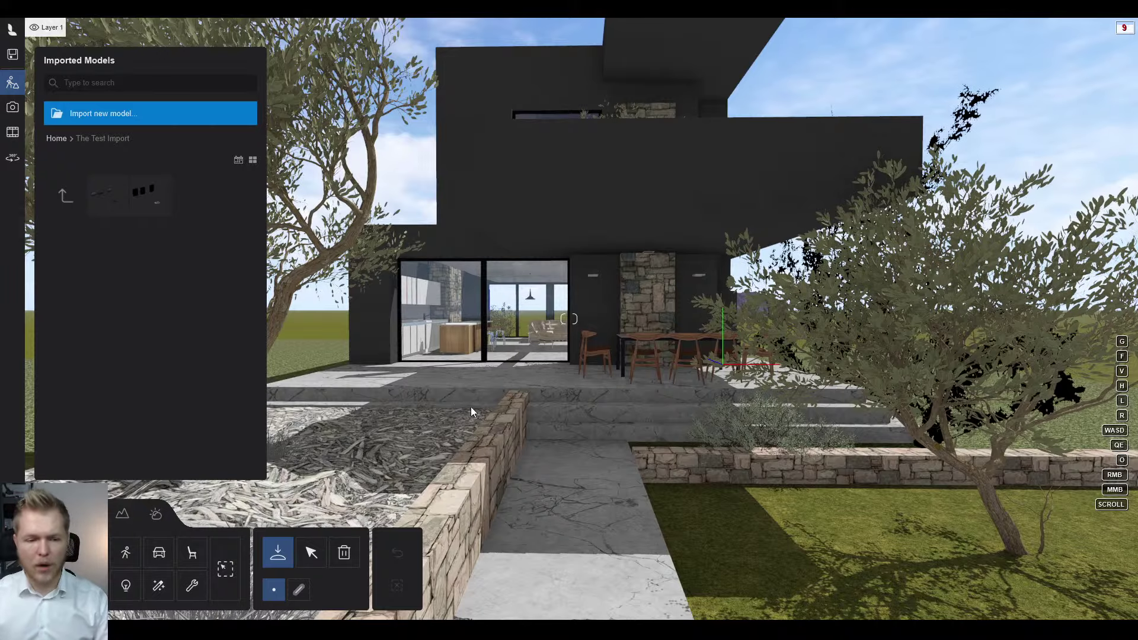
- Review the Image, Input, System and License settings, and return to the scene from the Image settings
{"action": "mouse_move", "coordinate": [608, 369]}
{"action": "right_mouse_down"}
{"action": "mouse_move", "coordinate": [622, 376]}
{"action": "mouse_move", "coordinate": [607, 371]}
{"action": "right_mouse_up"}
{"action": "key", "text": "s"}
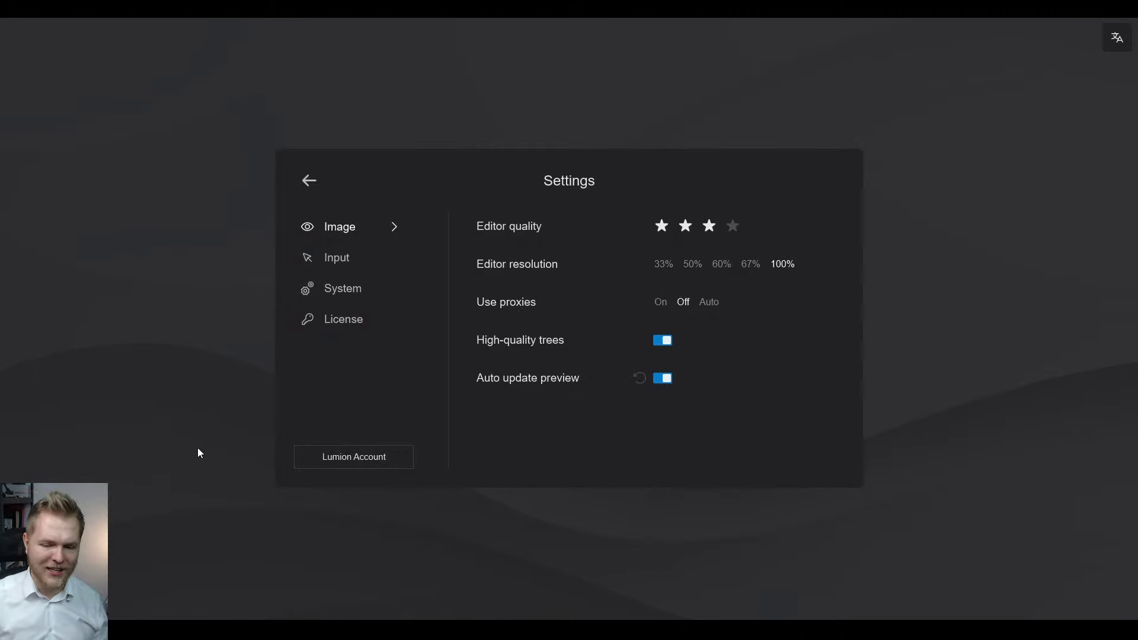
{"action": "left_click", "coordinate": [364, 261]}
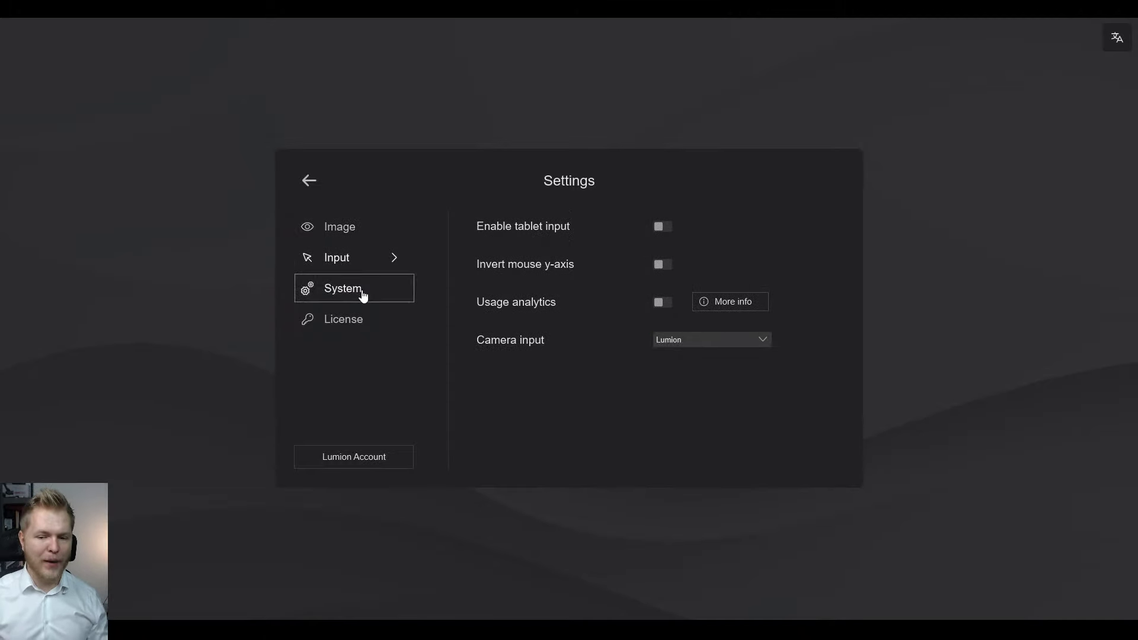
{"action": "left_click", "coordinate": [361, 293]}
{"action": "left_click", "coordinate": [327, 322]}
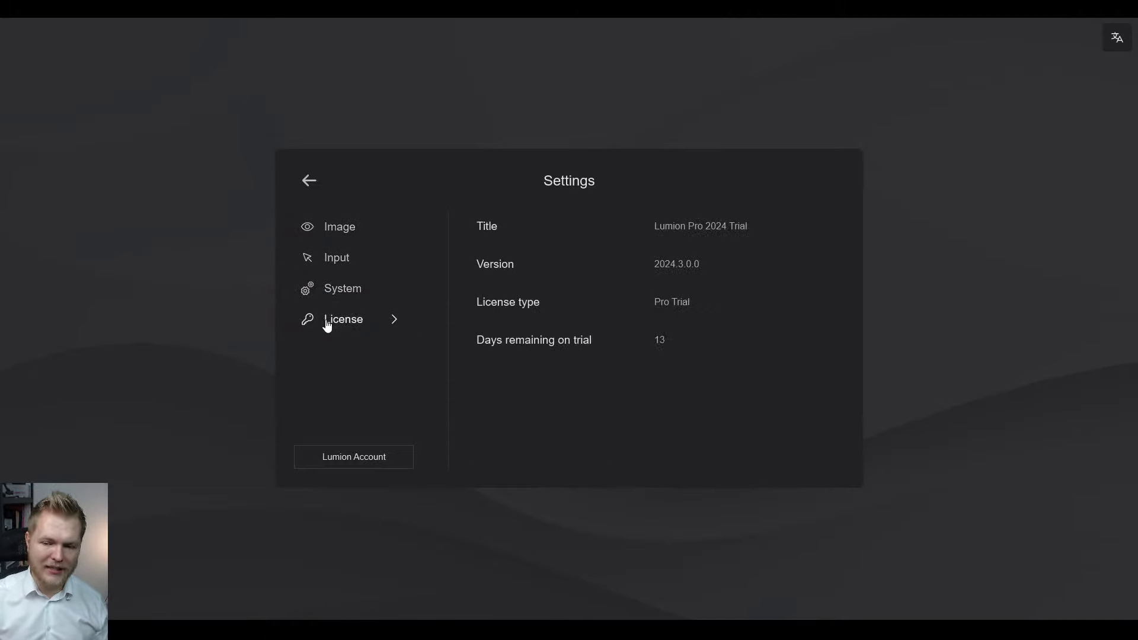
{"action": "left_click", "coordinate": [332, 295]}
{"action": "left_click", "coordinate": [340, 265]}
{"action": "left_click", "coordinate": [338, 235]}
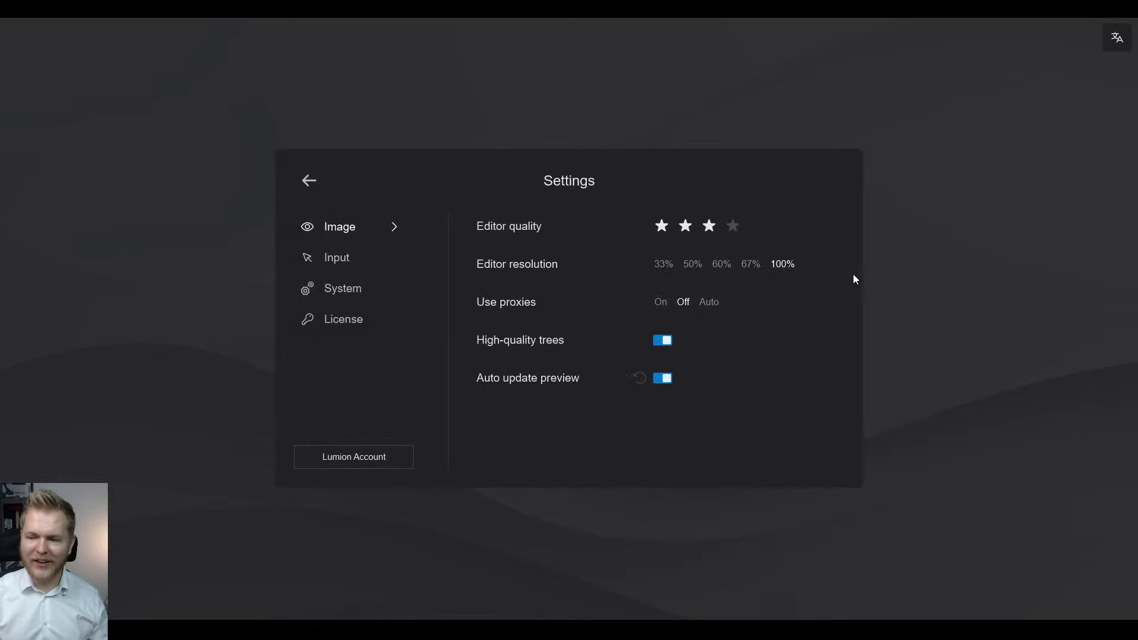
{"action": "left_click", "coordinate": [308, 185]}
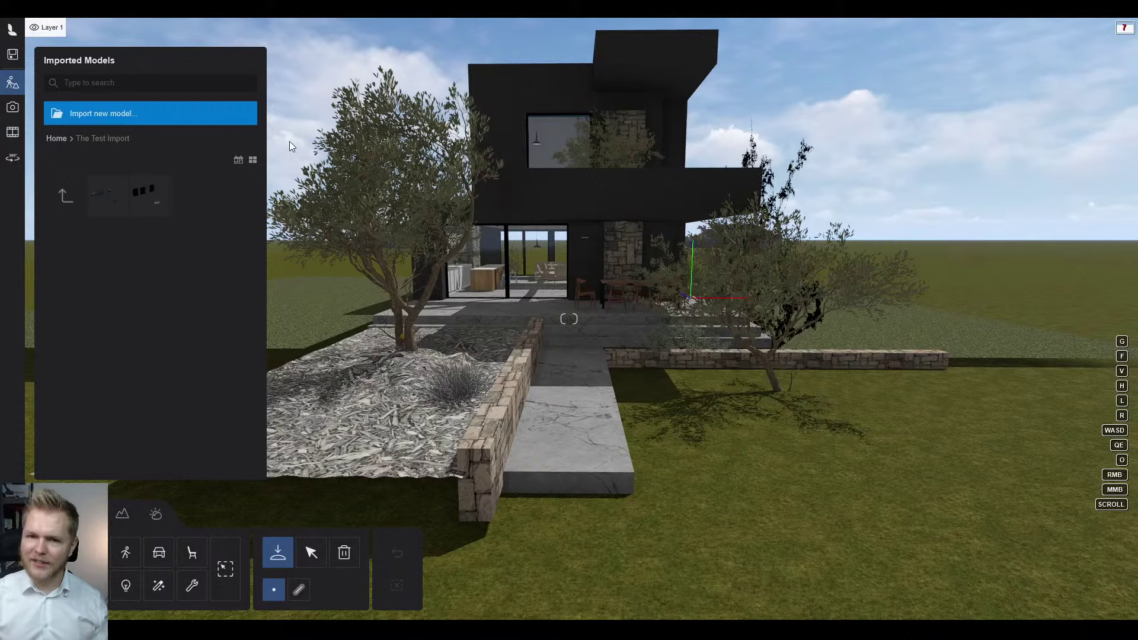
- Examine the house's front from the garden and walkway, both at a distance and close to the terrace
{"action": "right_click_drag", "start_coordinate": [595, 361], "coordinate": [602, 316]}
{"action": "key", "text": "w"}
{"action": "key", "text": "w"}
{"action": "key", "text": "s"}
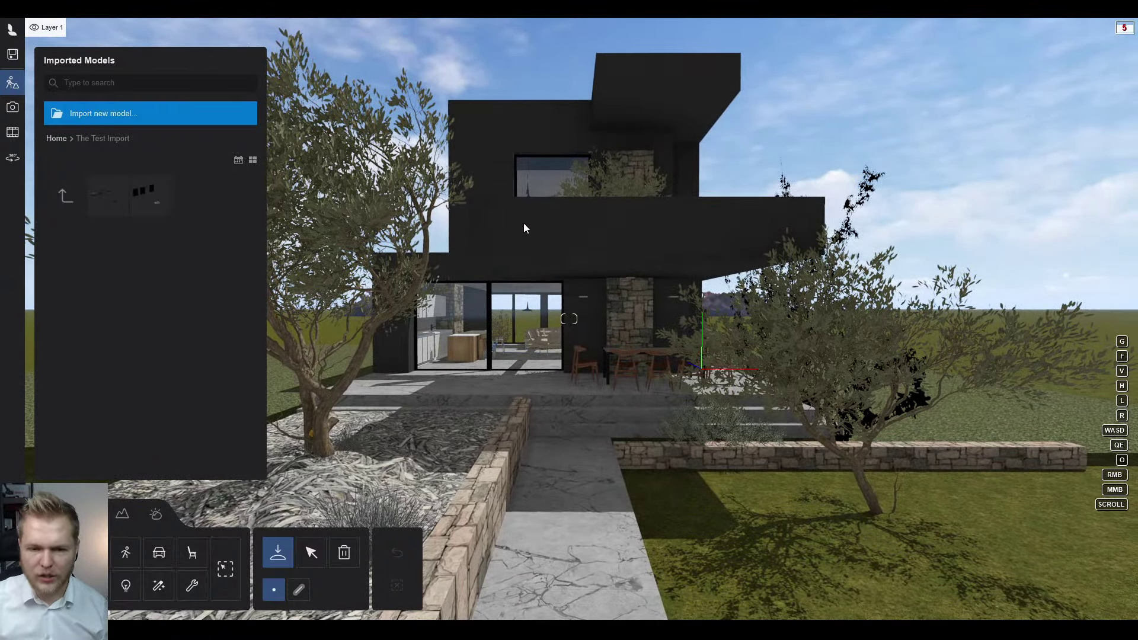
{"action": "right_click_drag", "start_coordinate": [569, 319], "coordinate": [215, 511]}
{"action": "key", "text": "s"}
{"action": "key", "text": "s"}
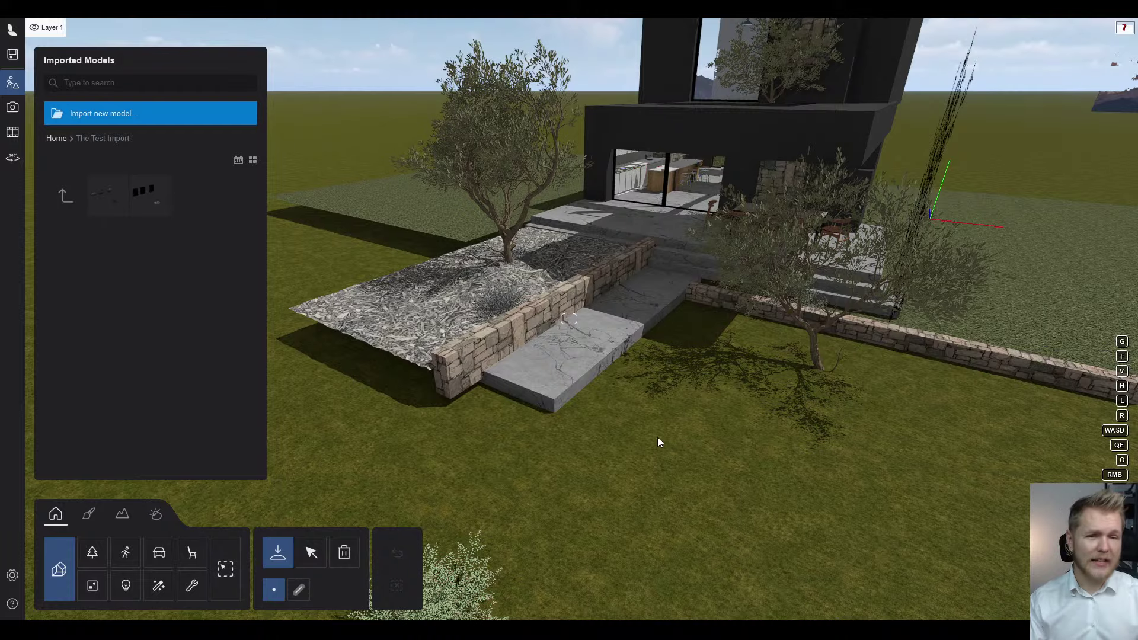
{"action": "key", "text": "s"}
{"action": "right_click_drag", "start_coordinate": [647, 418], "coordinate": [647, 368]}
{"action": "key", "text": "w"}
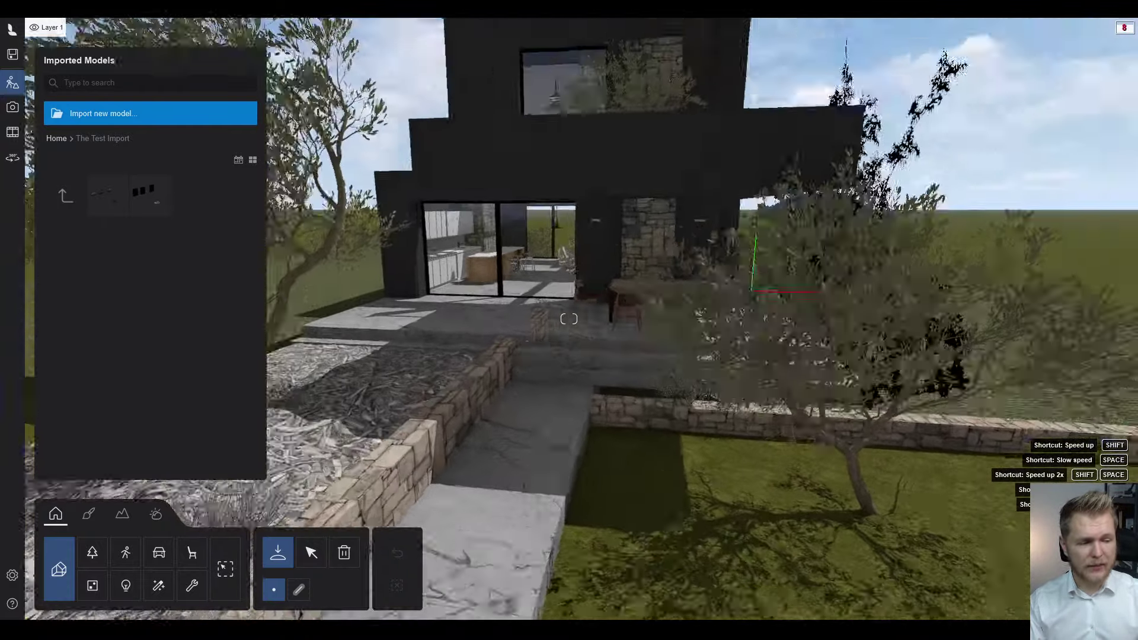
{"action": "key", "text": "w"}
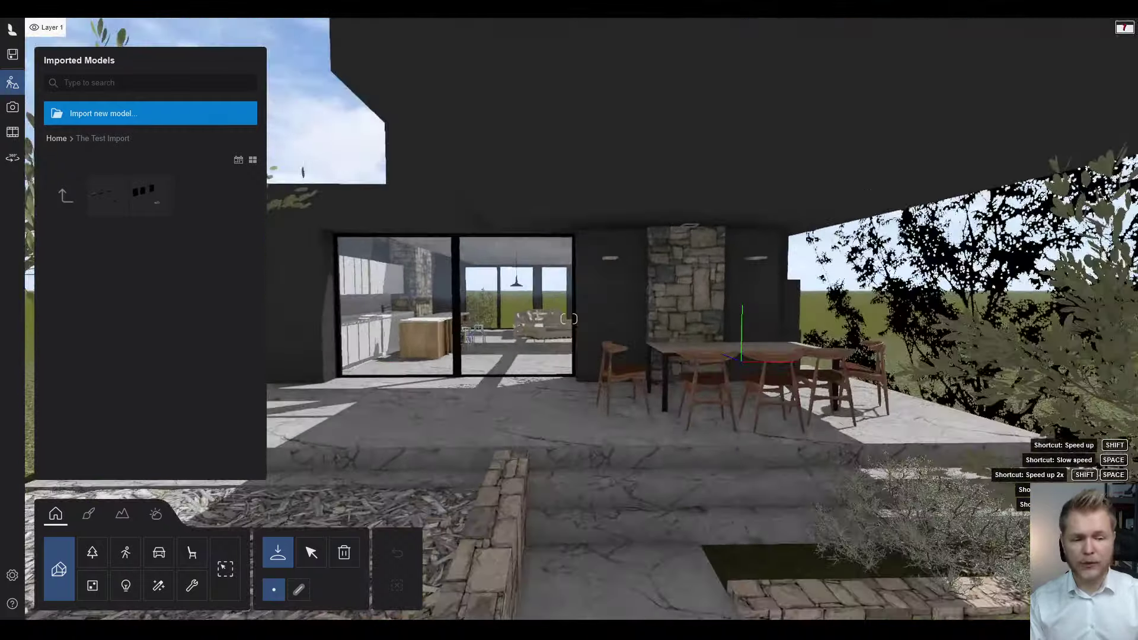
{"action": "key", "text": "s"}
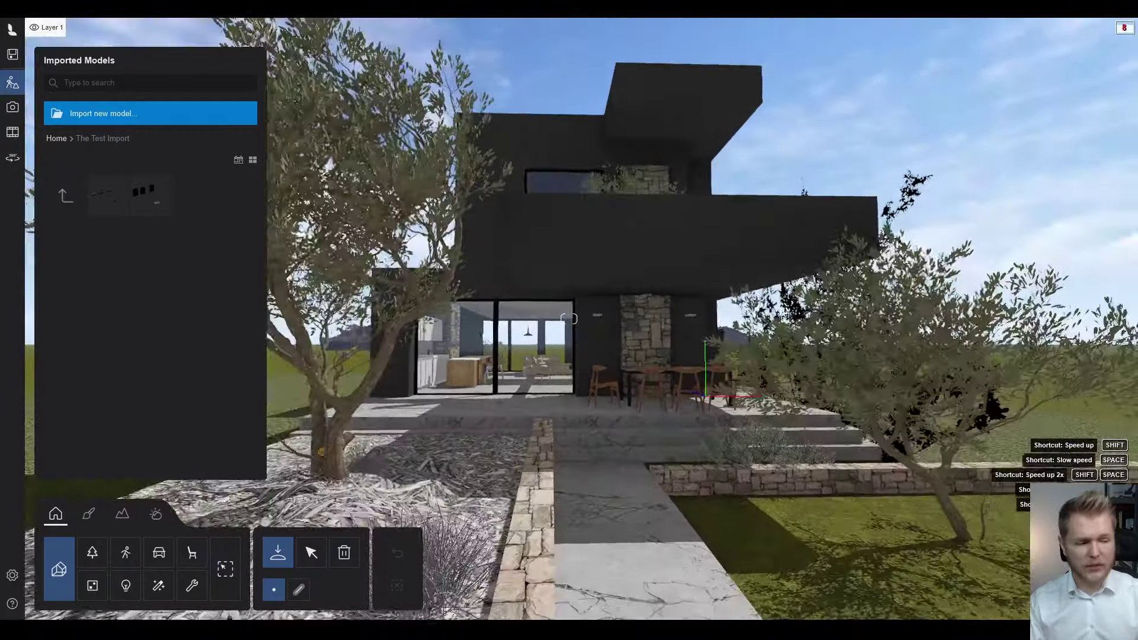
{"action": "key", "text": "w"}
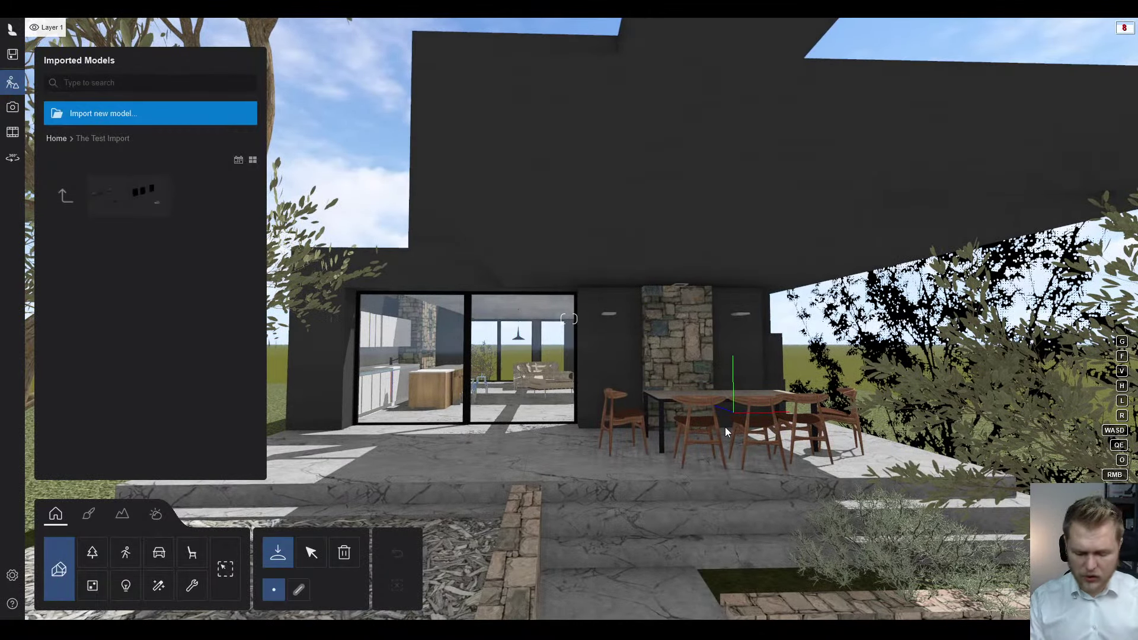
- Examine the terrace and side facade from the side lawn, and return to the front walkway
{"action": "key", "text": "d"}
{"action": "right_click_drag", "start_coordinate": [696, 439], "coordinate": [628, 475]}
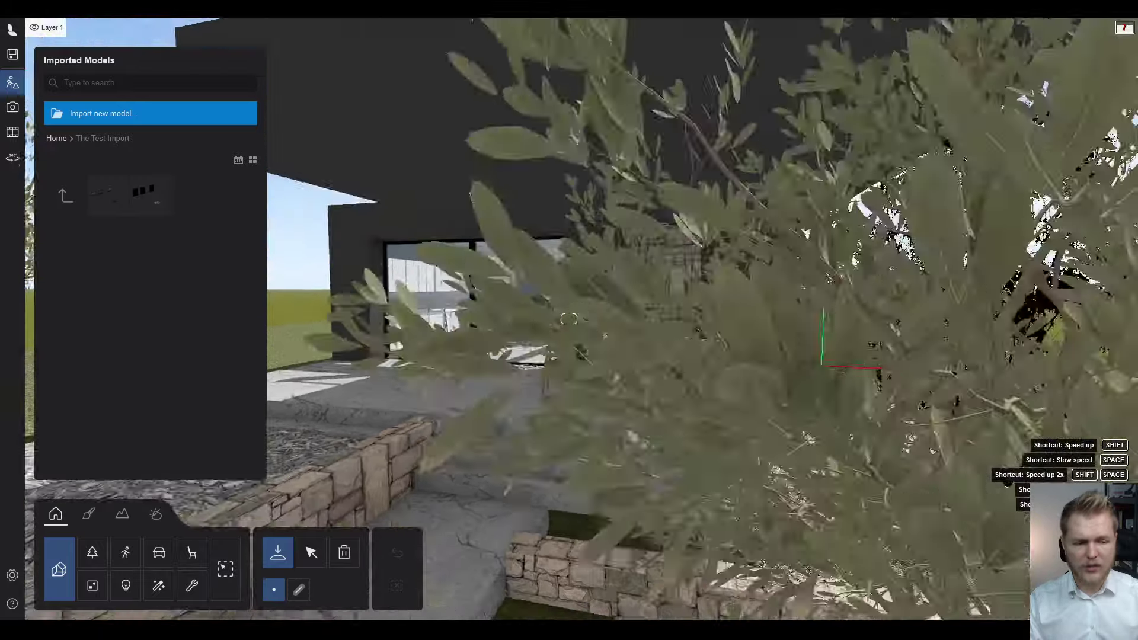
{"action": "key", "text": "d"}
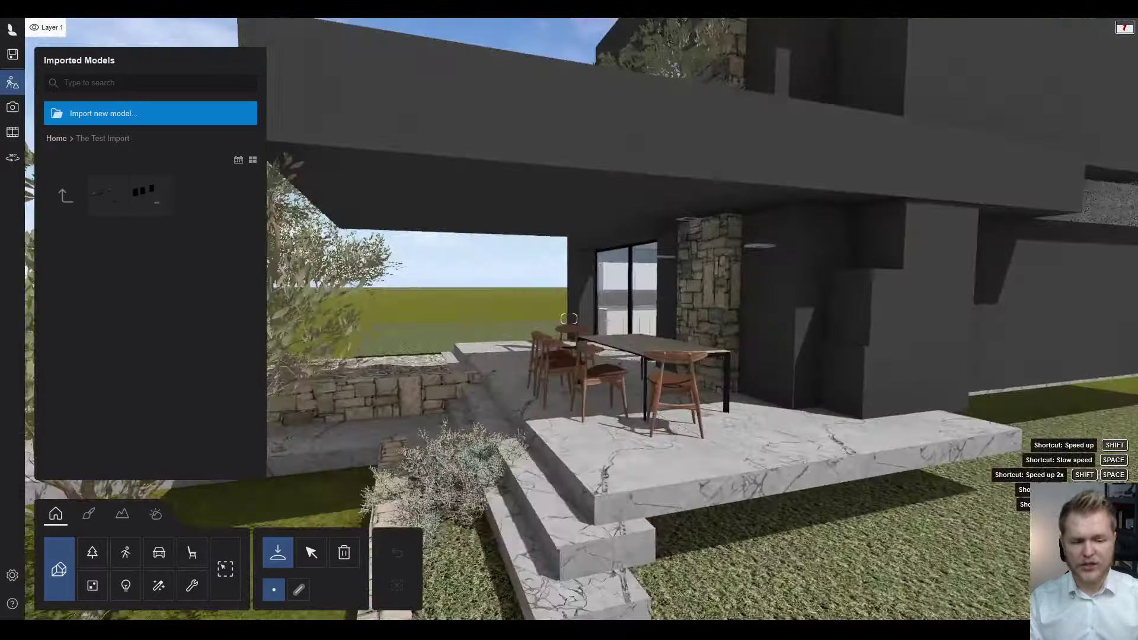
{"action": "key", "text": "s"}
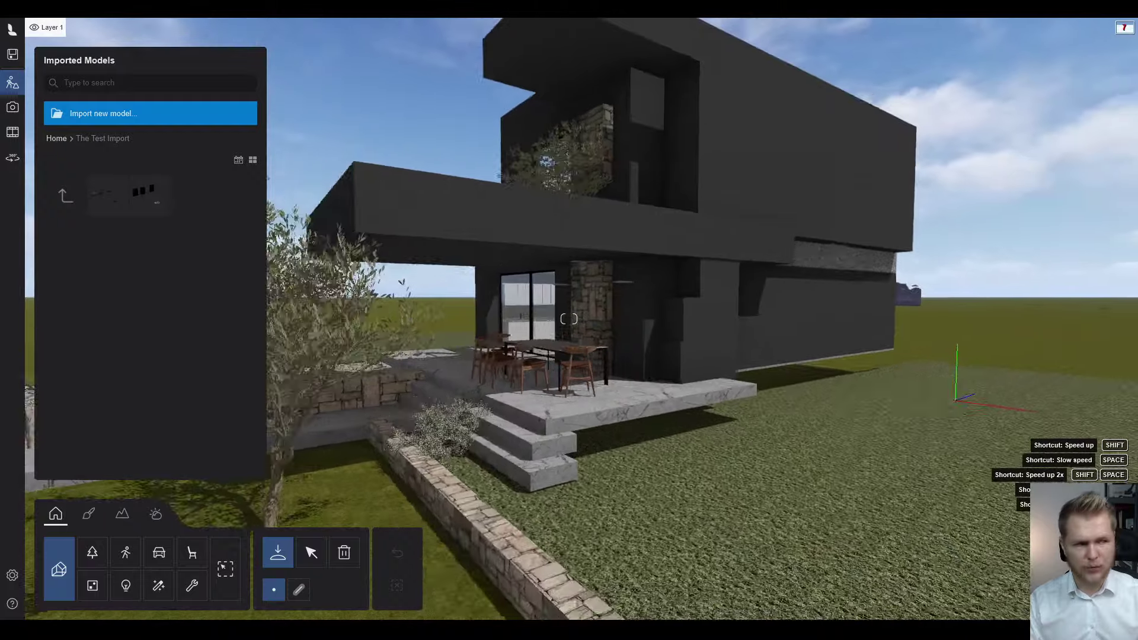
{"action": "key", "text": "a"}
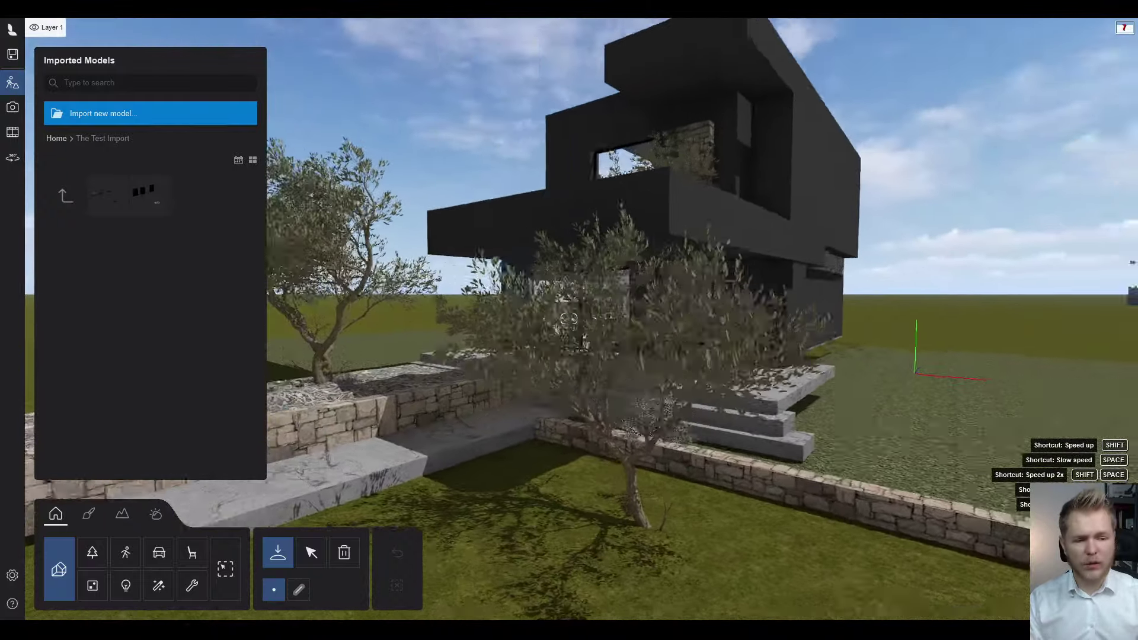
{"action": "key", "text": "d"}
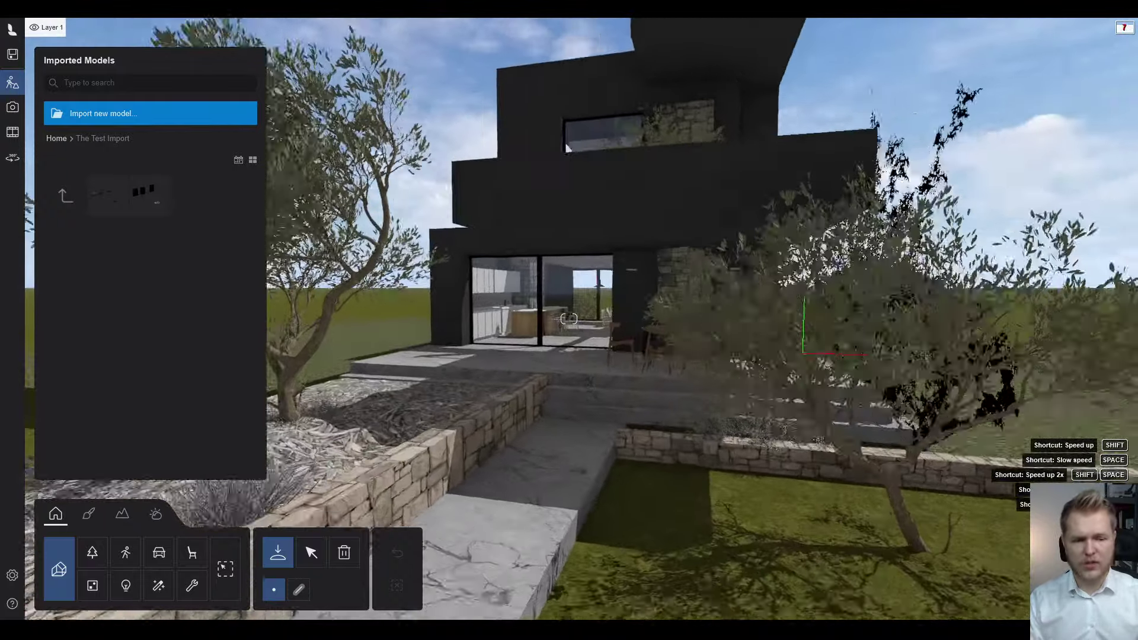
{"action": "key", "text": "w"}
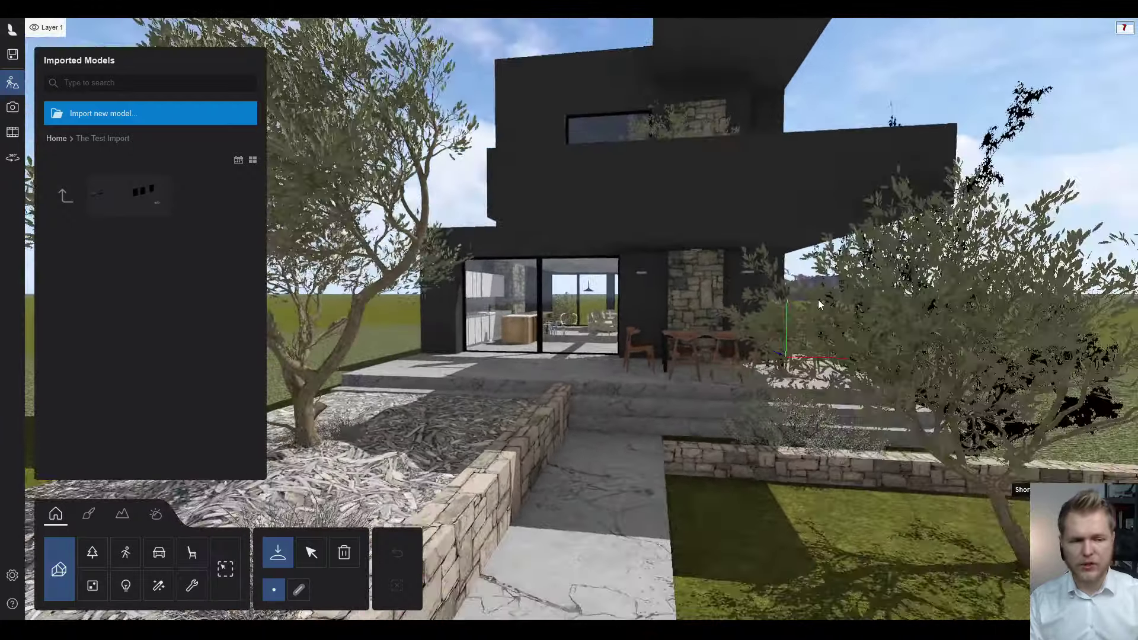
- Check the scene's performance statistics and view the whole house and garden from an elevated viewpoint
{"action": "mouse_move", "coordinate": [1124, 29]}
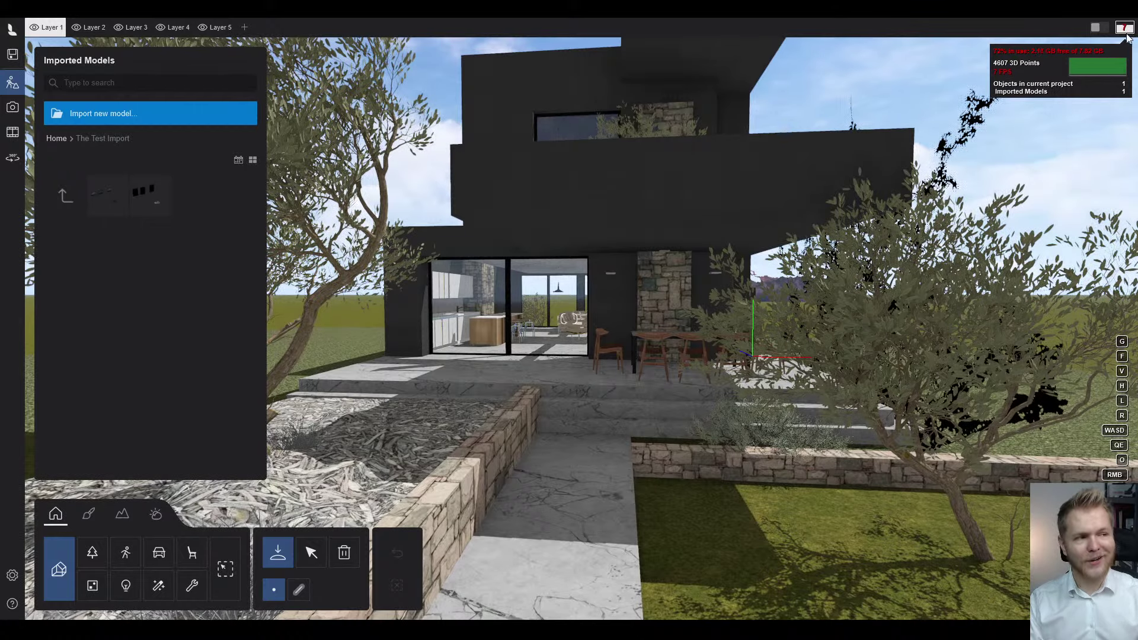
{"action": "key", "text": "shift+w"}
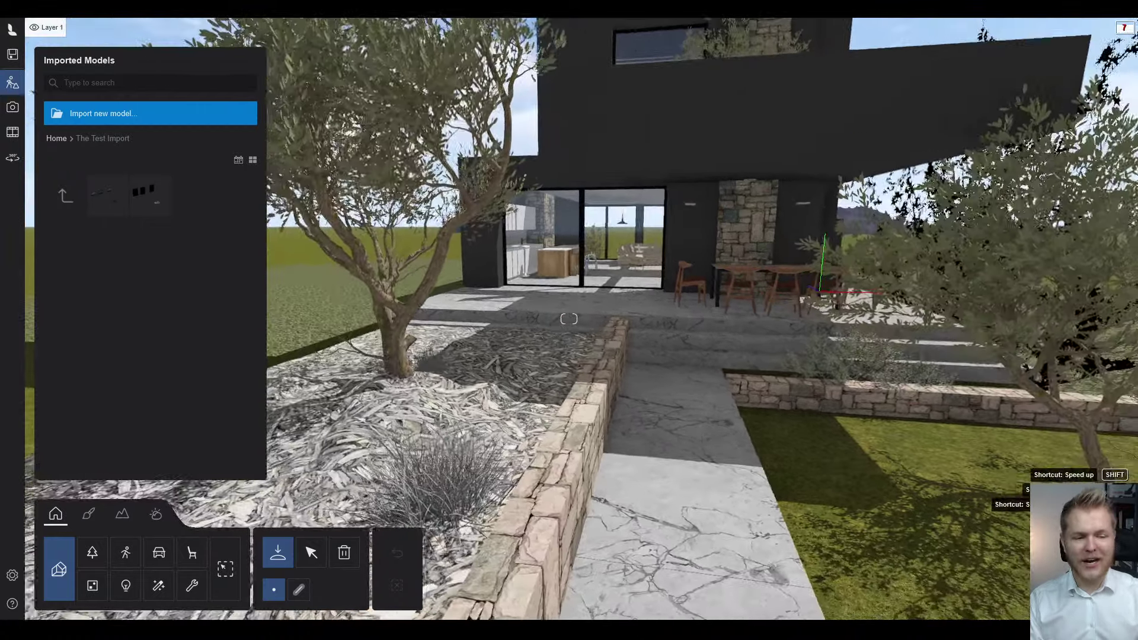
{"action": "key", "text": "shift+w"}
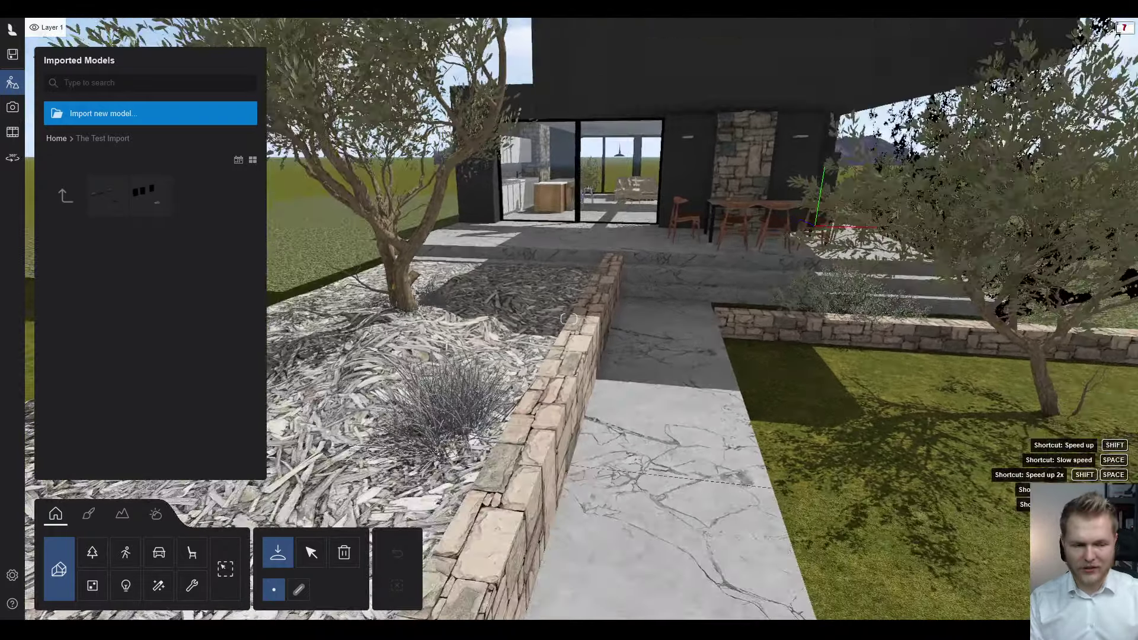
{"action": "right_click_drag", "start_coordinate": [569, 319], "coordinate": [569, 319]}
{"action": "key", "text": "w"}
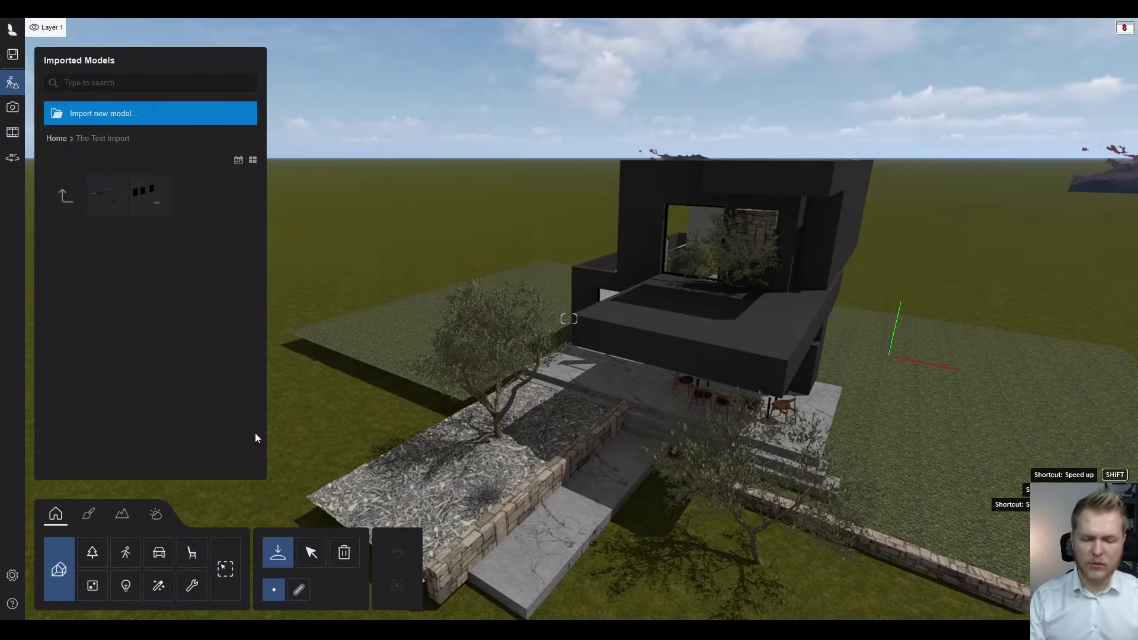
{"action": "key", "text": "s"}
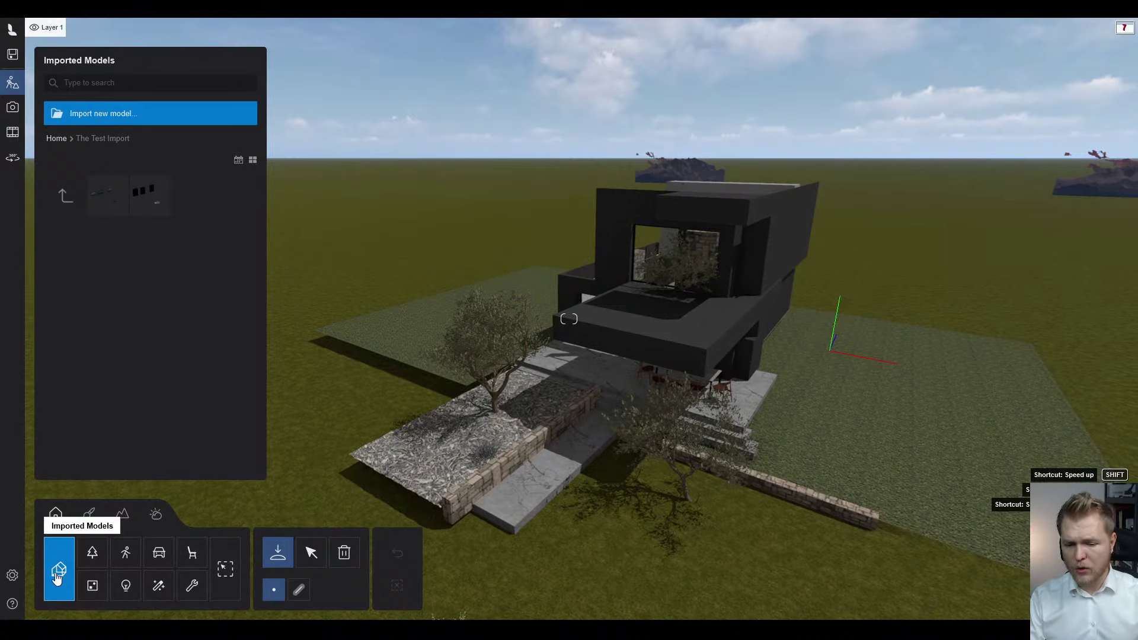
- Open the Nature library and browse the Broadleaf tree collections as far as page 3
{"action": "left_click", "coordinate": [92, 560]}
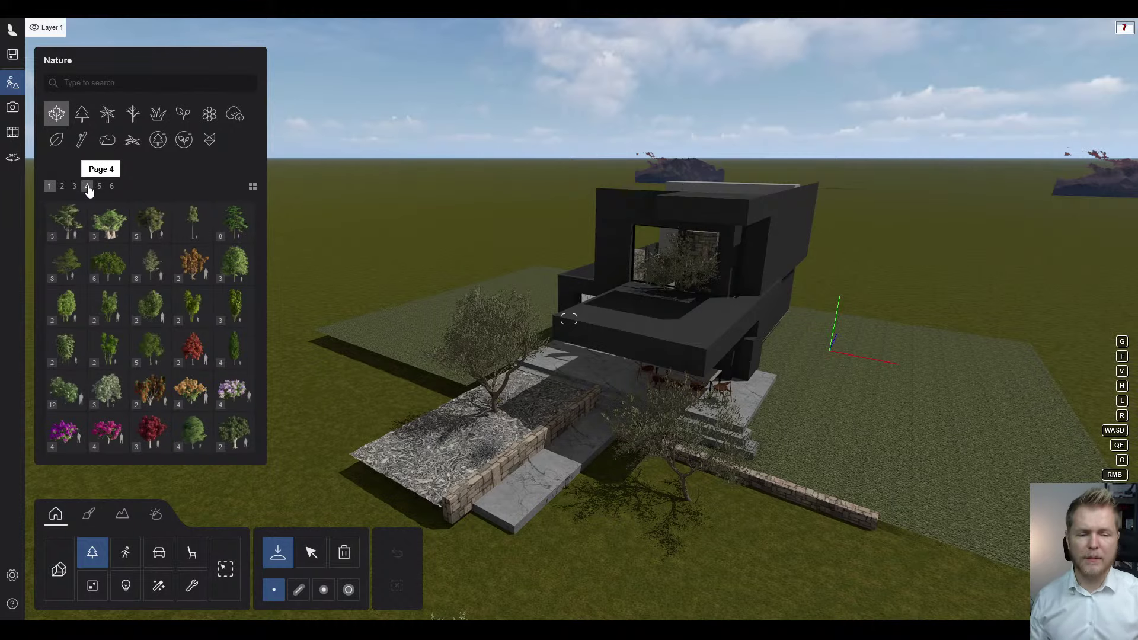
{"action": "mouse_move", "coordinate": [96, 227]}
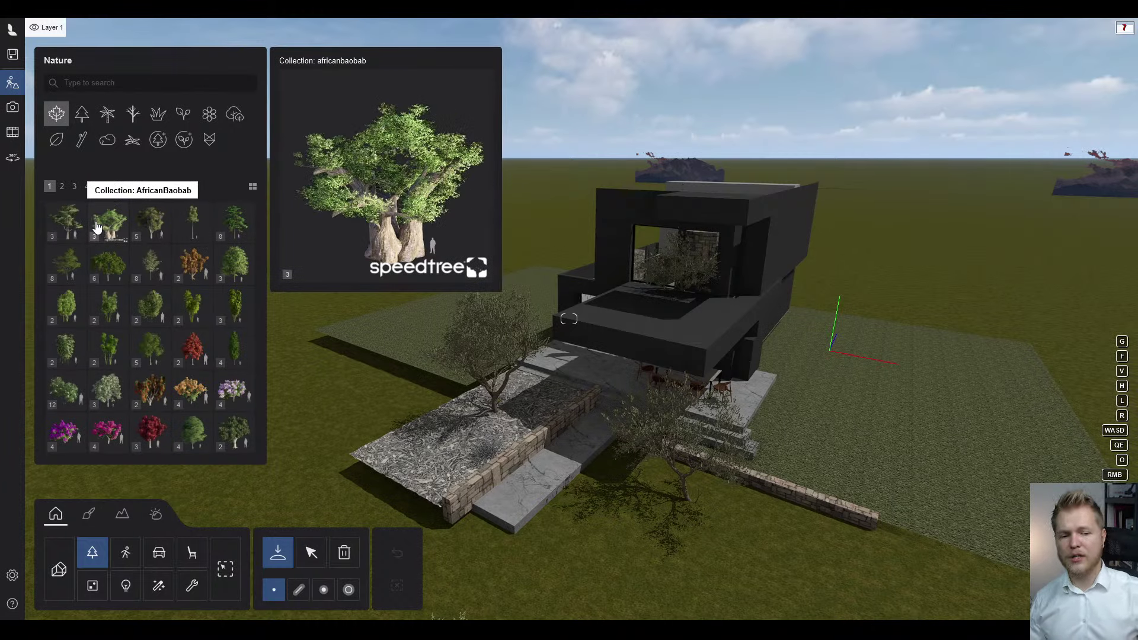
{"action": "mouse_move", "coordinate": [113, 294]}
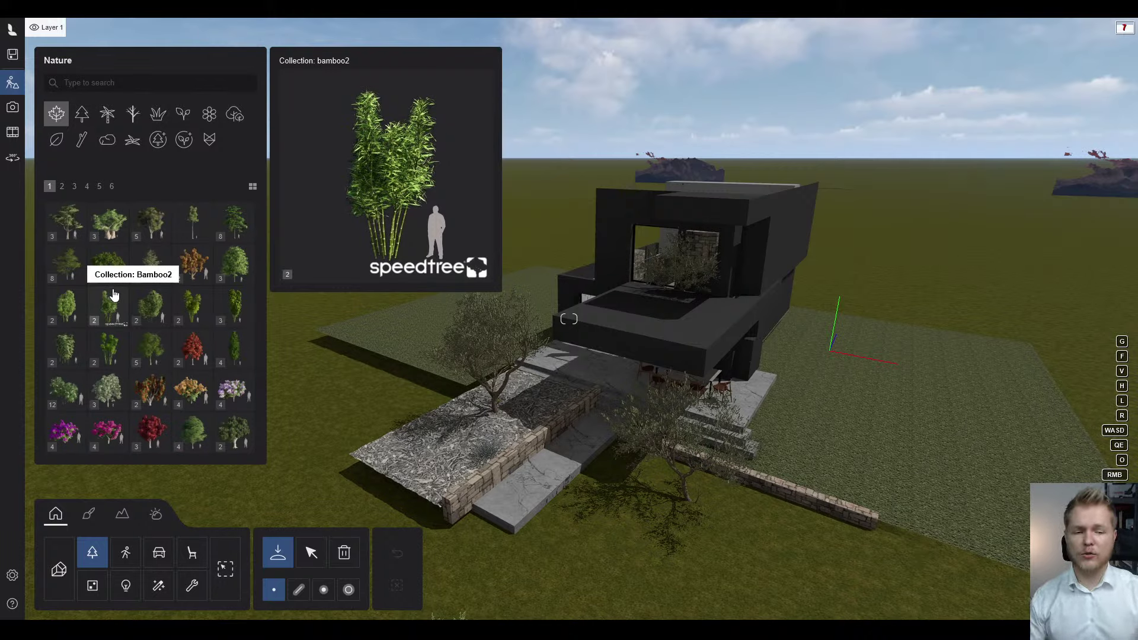
{"action": "mouse_move", "coordinate": [147, 365]}
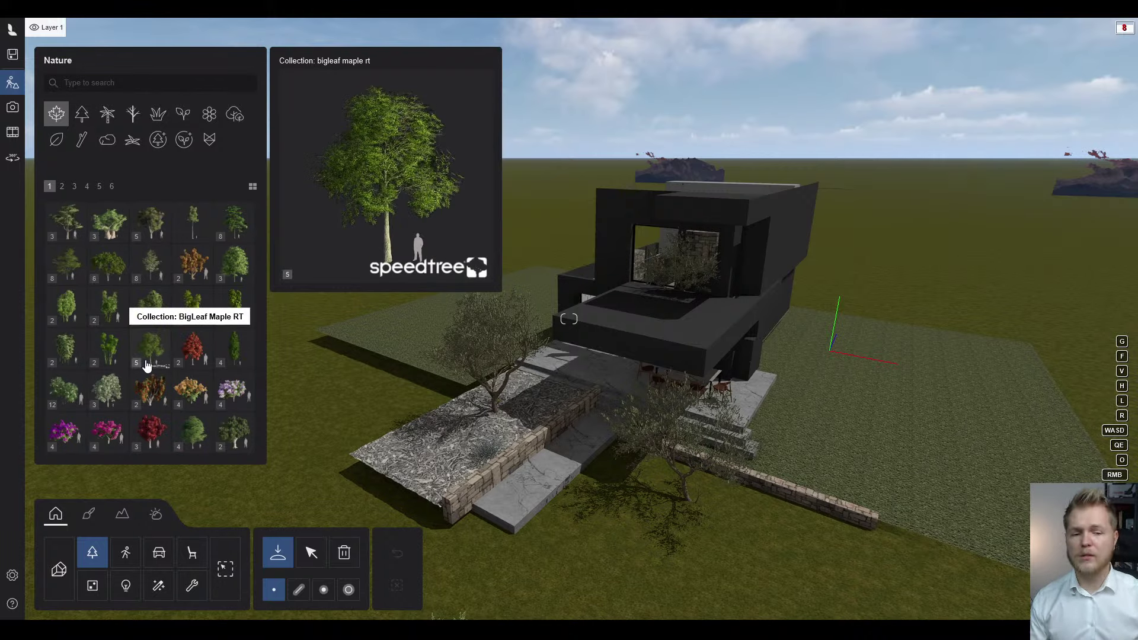
{"action": "scroll", "coordinate": [147, 362], "scroll_direction": "down", "scroll_amount": 2}
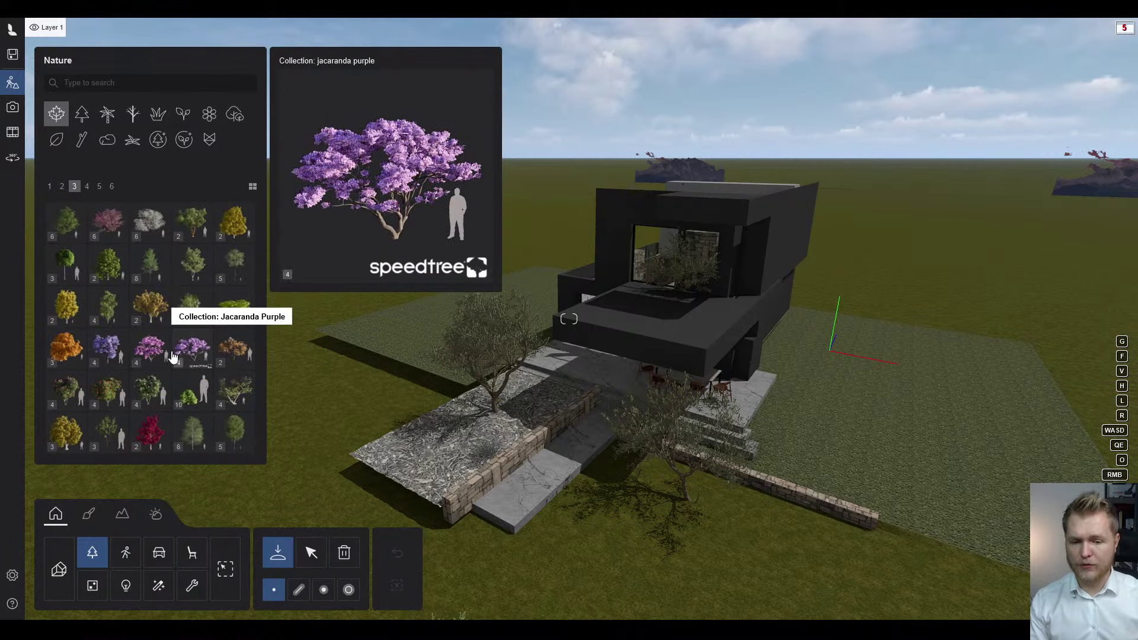
- Inspect the trees in the Jacaranda Pink collection, return to the Broadleaf overview and browse on to page 5
{"action": "left_click", "coordinate": [148, 354]}
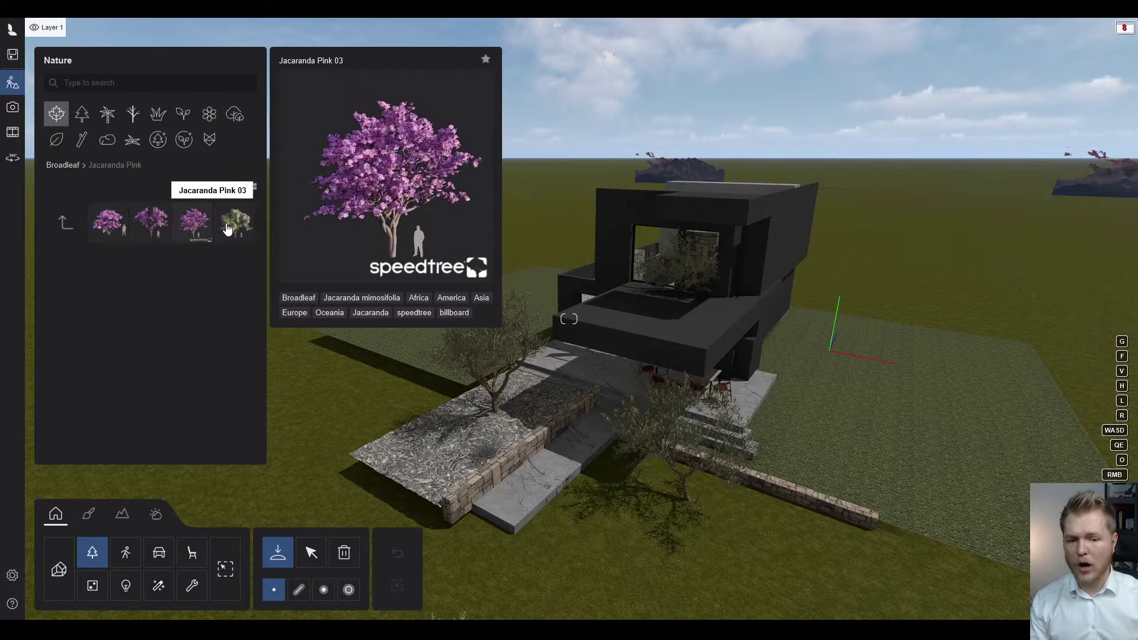
{"action": "mouse_move", "coordinate": [227, 228]}
{"action": "mouse_move", "coordinate": [182, 231]}
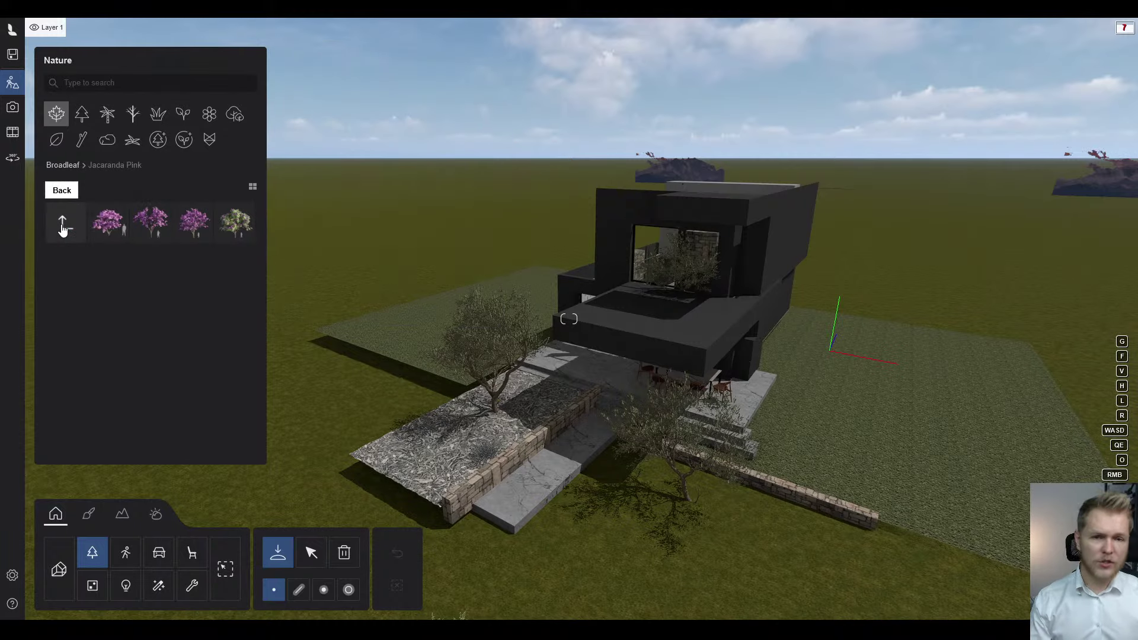
{"action": "left_click", "coordinate": [64, 229]}
{"action": "mouse_move", "coordinate": [136, 314]}
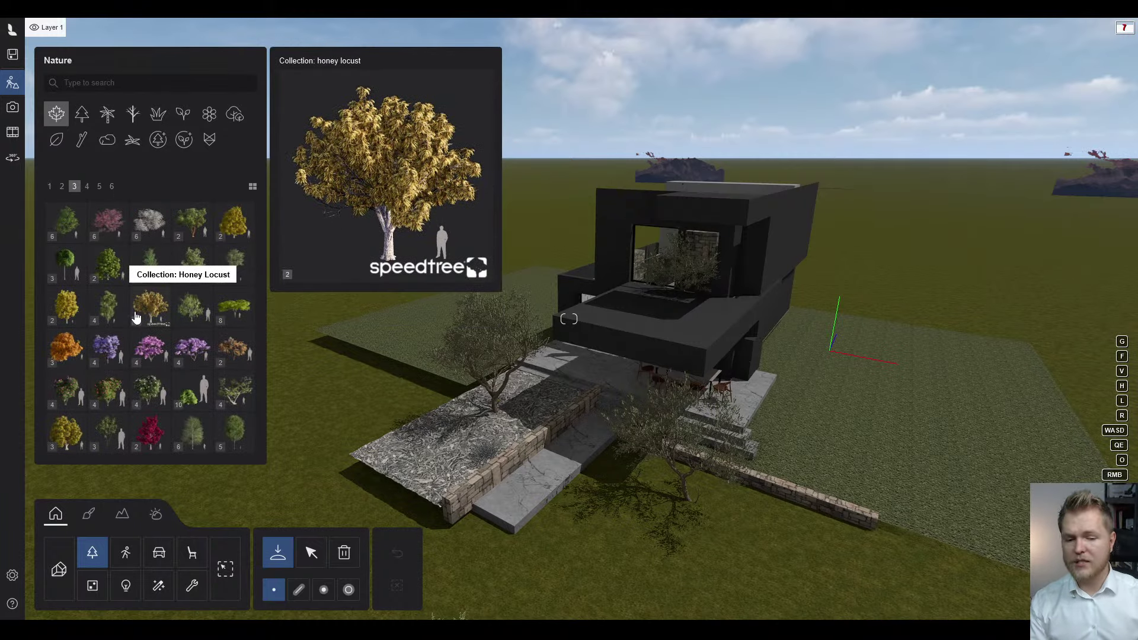
{"action": "scroll", "coordinate": [135, 318], "scroll_direction": "down", "scroll_amount": 2}
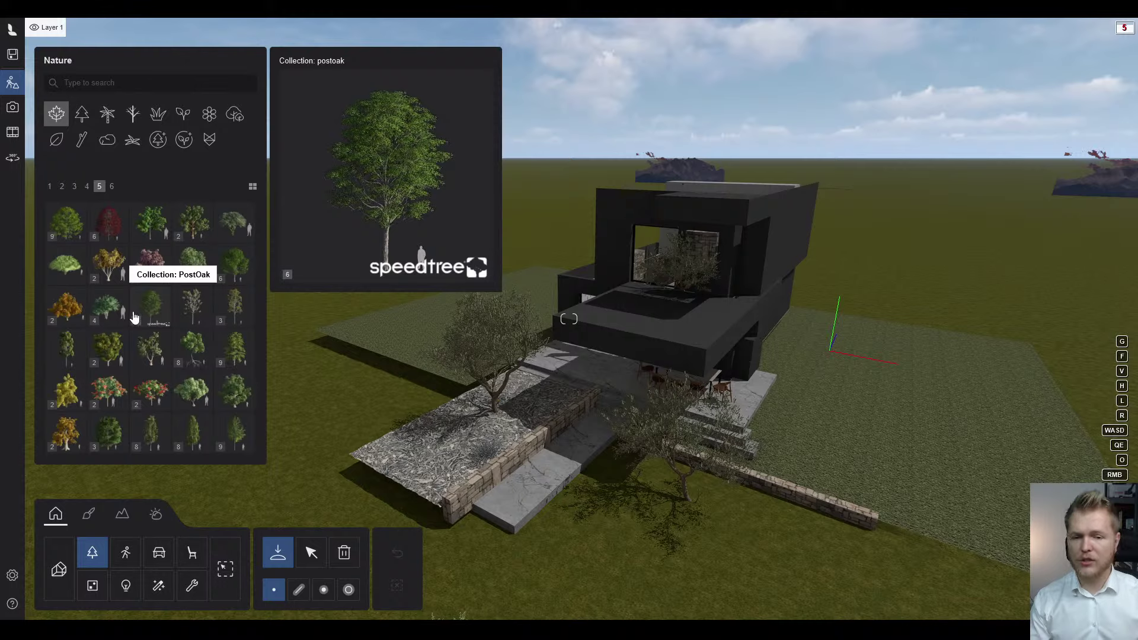
- Browse the Nature library's conifers, palms, leafless trees, plants, flowers and clusters
{"action": "left_click", "coordinate": [82, 117]}
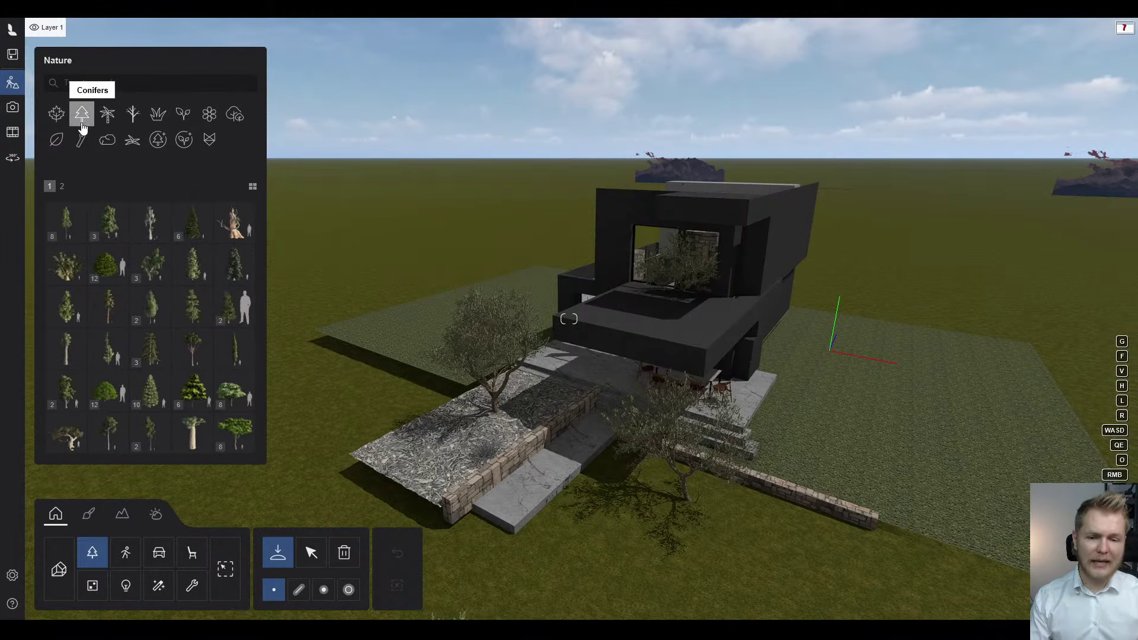
{"action": "scroll", "coordinate": [147, 320], "scroll_direction": "down", "scroll_amount": 1}
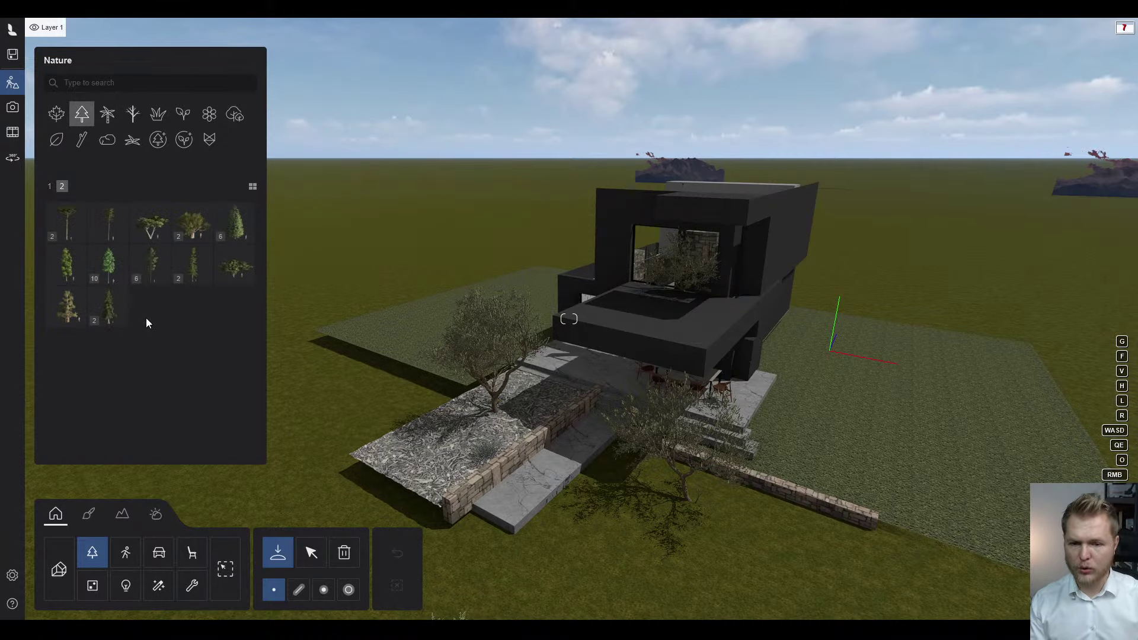
{"action": "scroll", "coordinate": [150, 295], "scroll_direction": "up", "scroll_amount": 1}
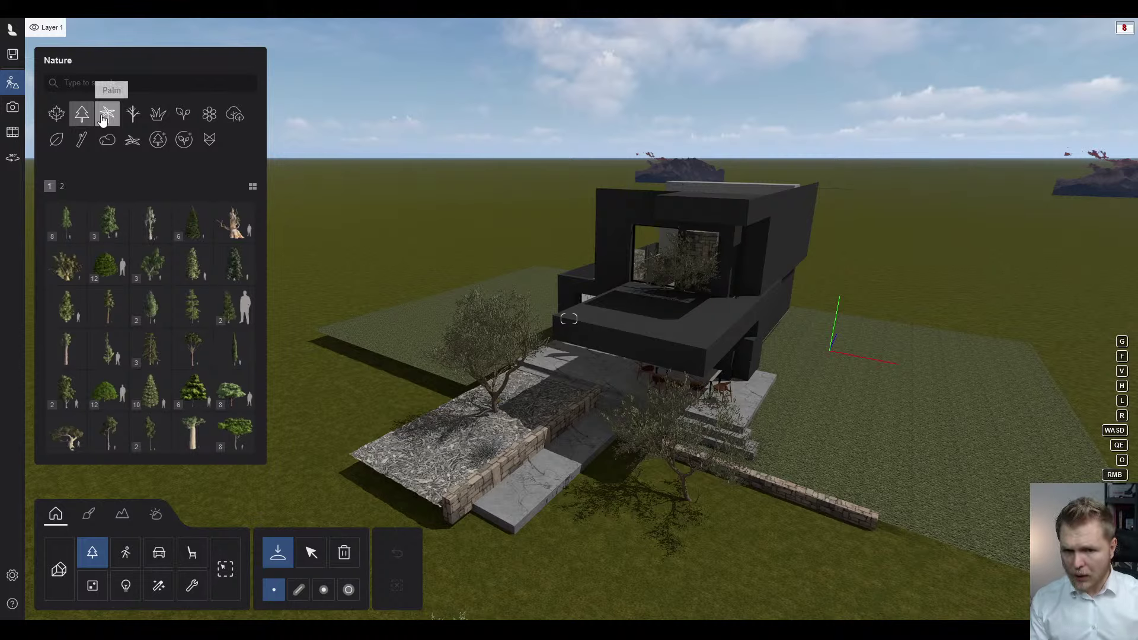
{"action": "left_click", "coordinate": [103, 118]}
{"action": "left_click", "coordinate": [132, 119]}
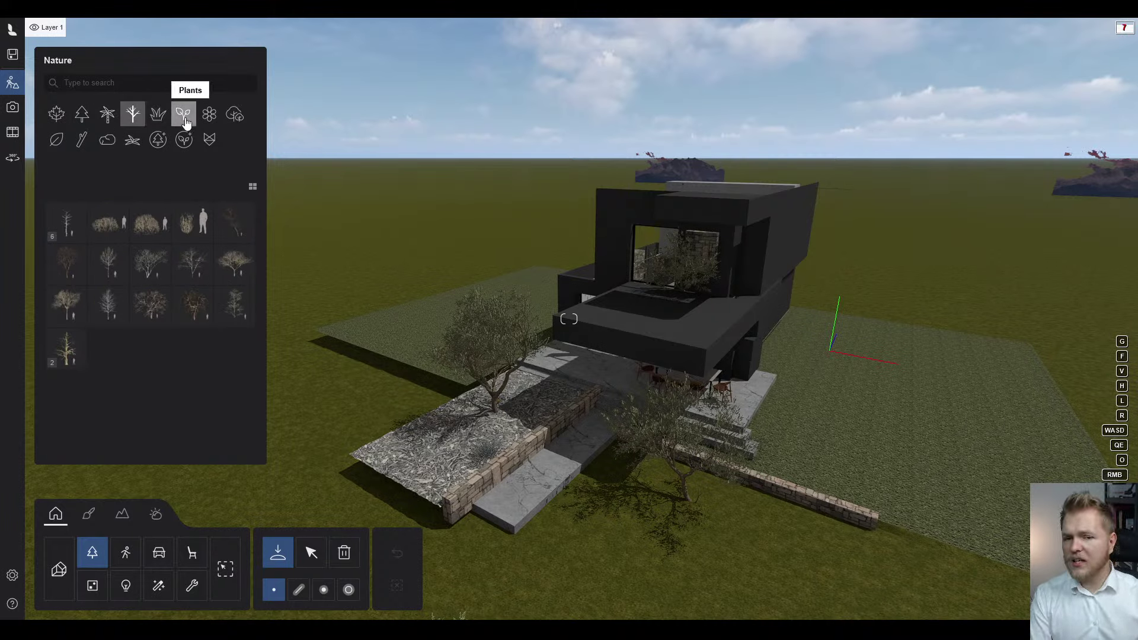
{"action": "left_click", "coordinate": [186, 121]}
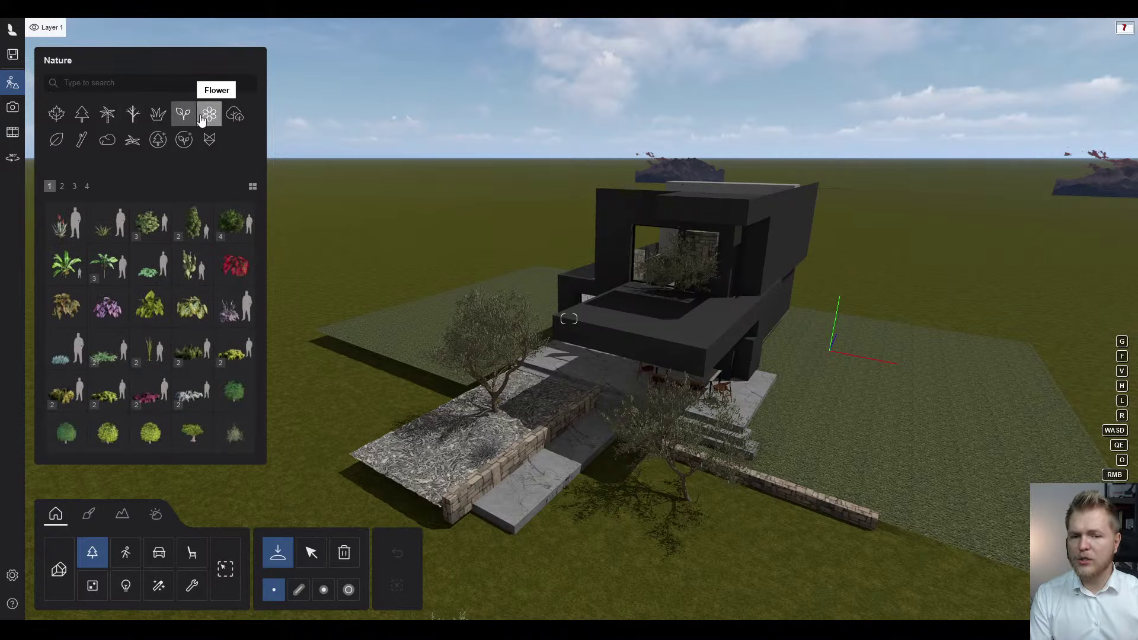
{"action": "left_click", "coordinate": [207, 121]}
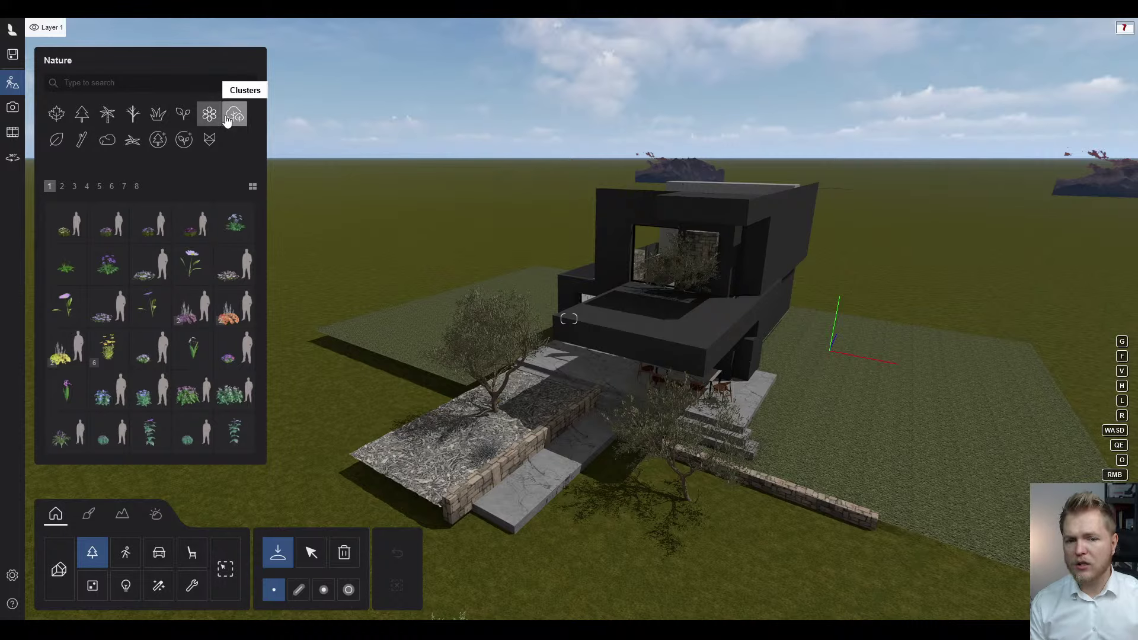
{"action": "left_click", "coordinate": [227, 119]}
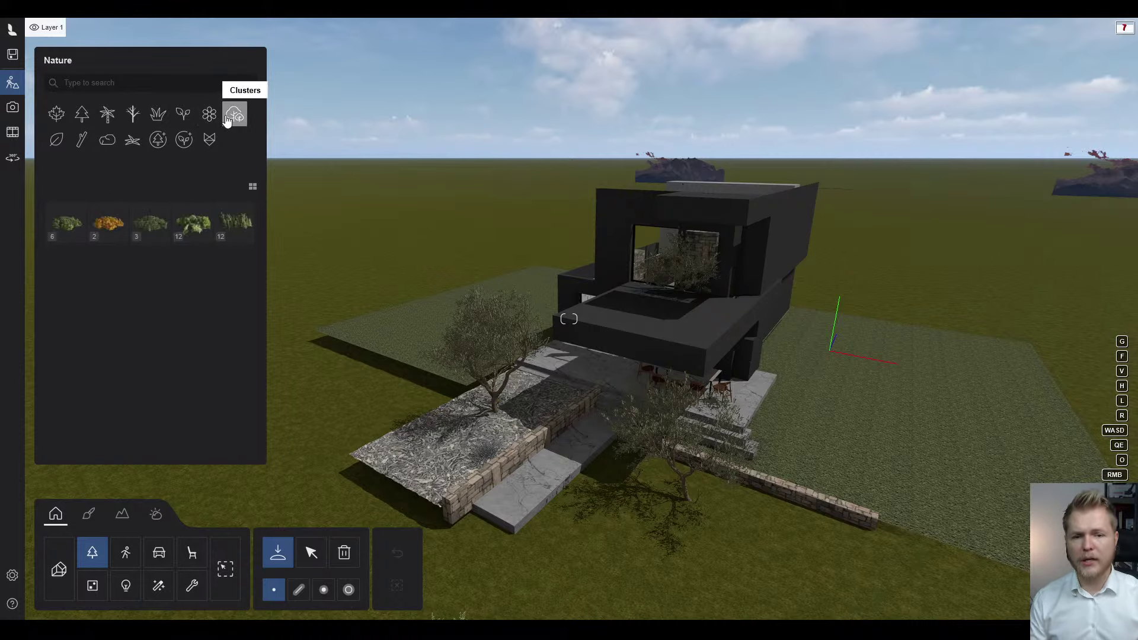
- Place a TreeCluster2 Pine Circle L-RT from the TreeClusters2 Pine RT collection on the open grass behind the house
{"action": "left_click", "coordinate": [229, 225]}
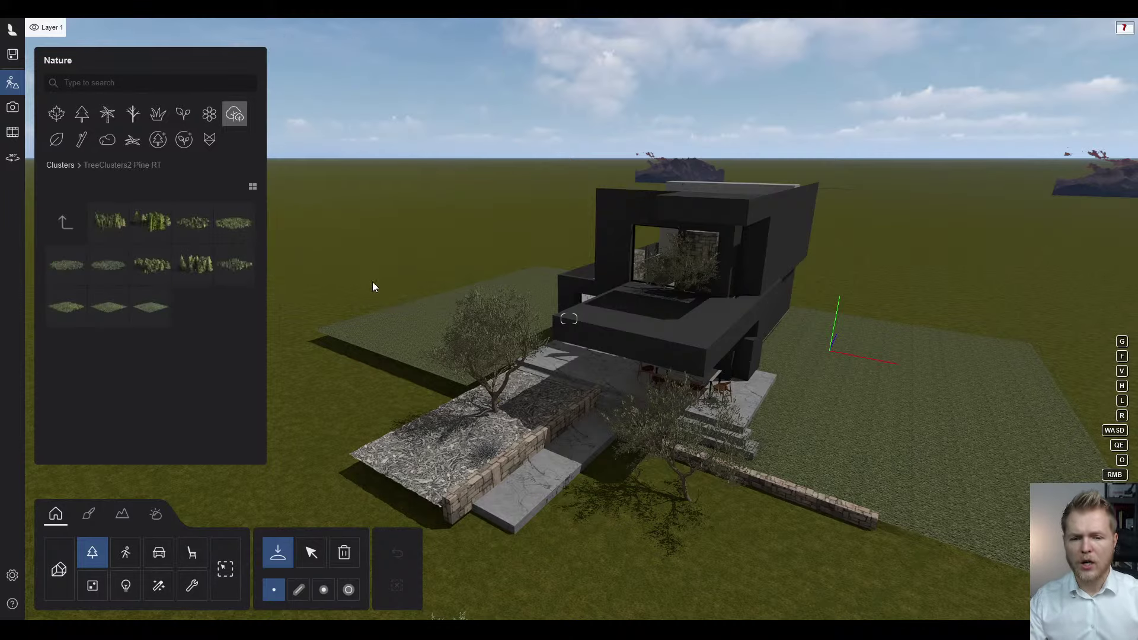
{"action": "right_click_drag", "start_coordinate": [517, 356], "coordinate": [628, 347]}
{"action": "right_click_drag", "start_coordinate": [569, 319], "coordinate": [496, 330]}
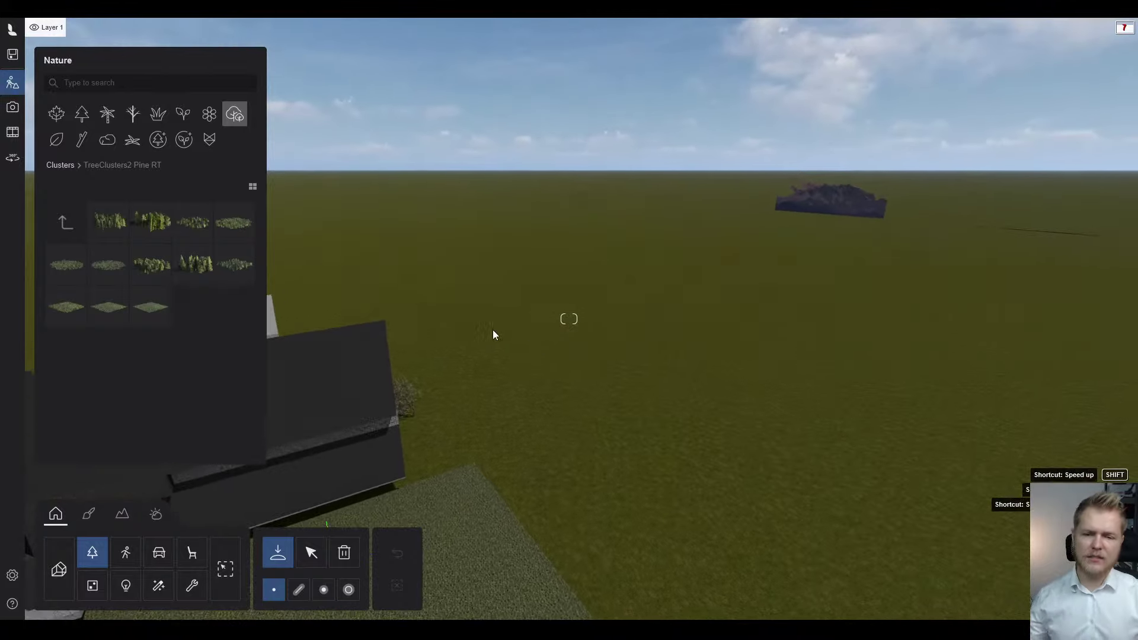
{"action": "mouse_move", "coordinate": [118, 232]}
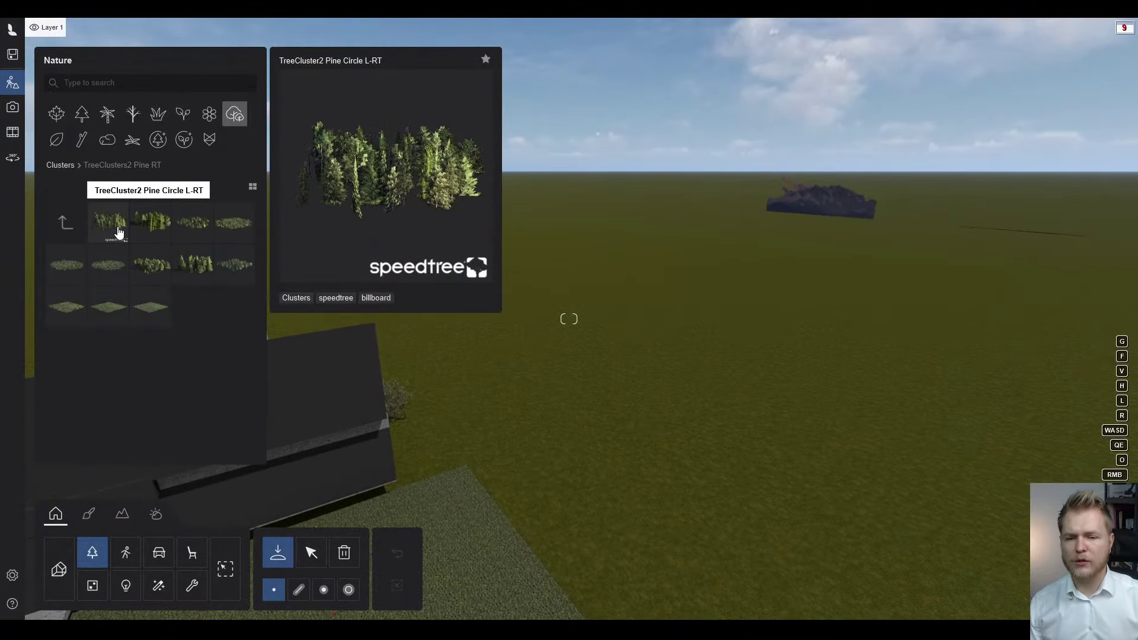
{"action": "left_click", "coordinate": [119, 232]}
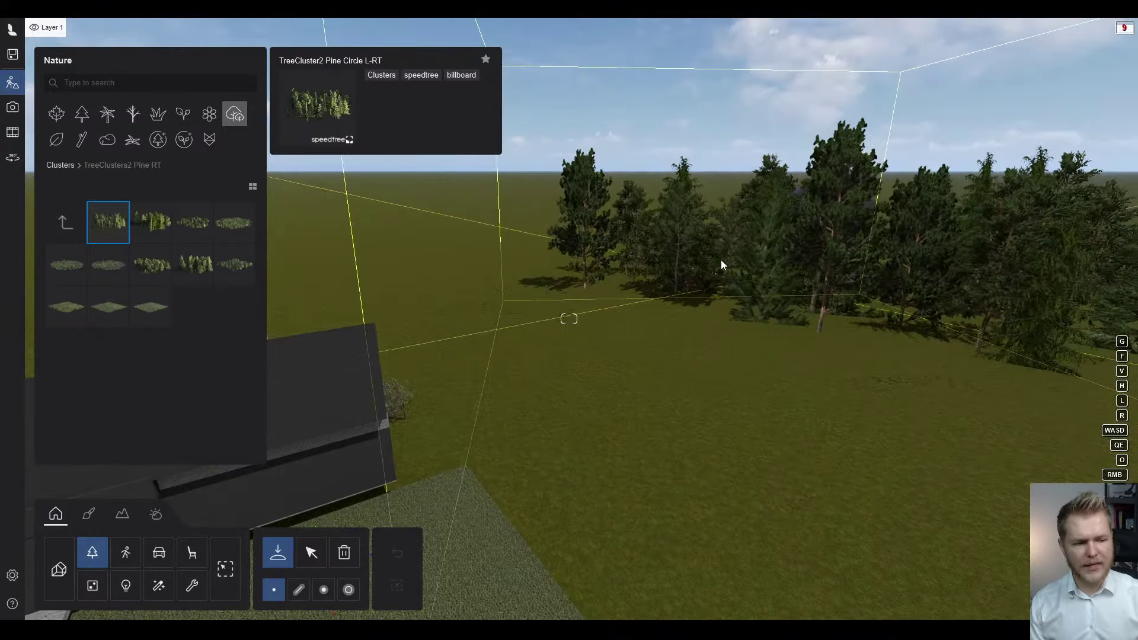
{"action": "left_click", "coordinate": [677, 229]}
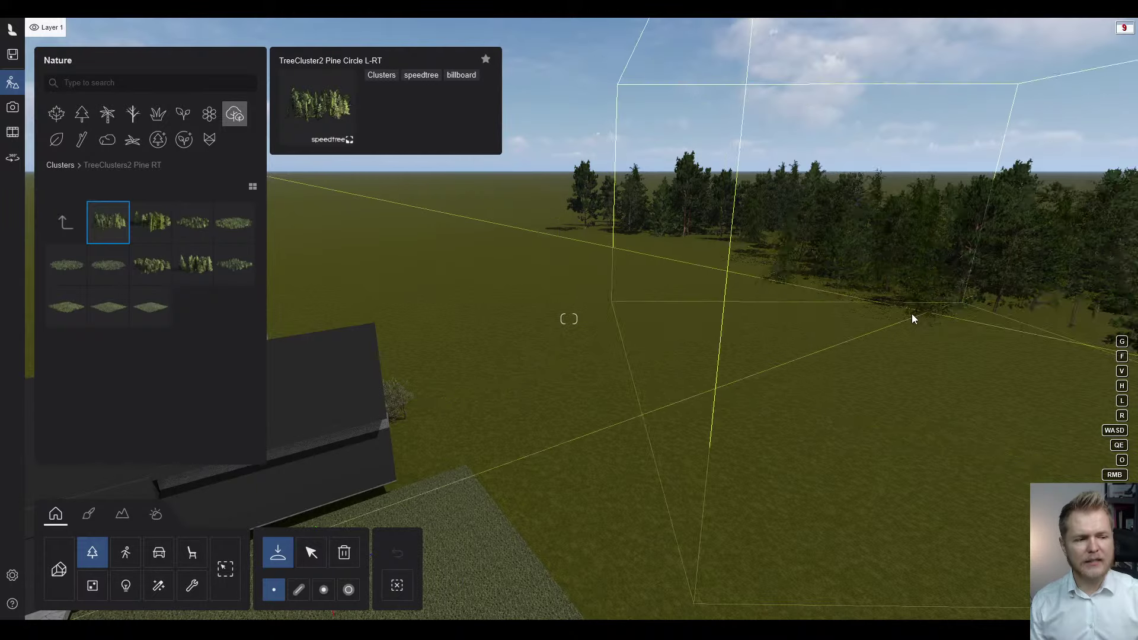
- Add another Pine Circle L-RT cluster on the grass beside the existing pines, farther along the side of the house
{"action": "key", "text": "shift+s"}
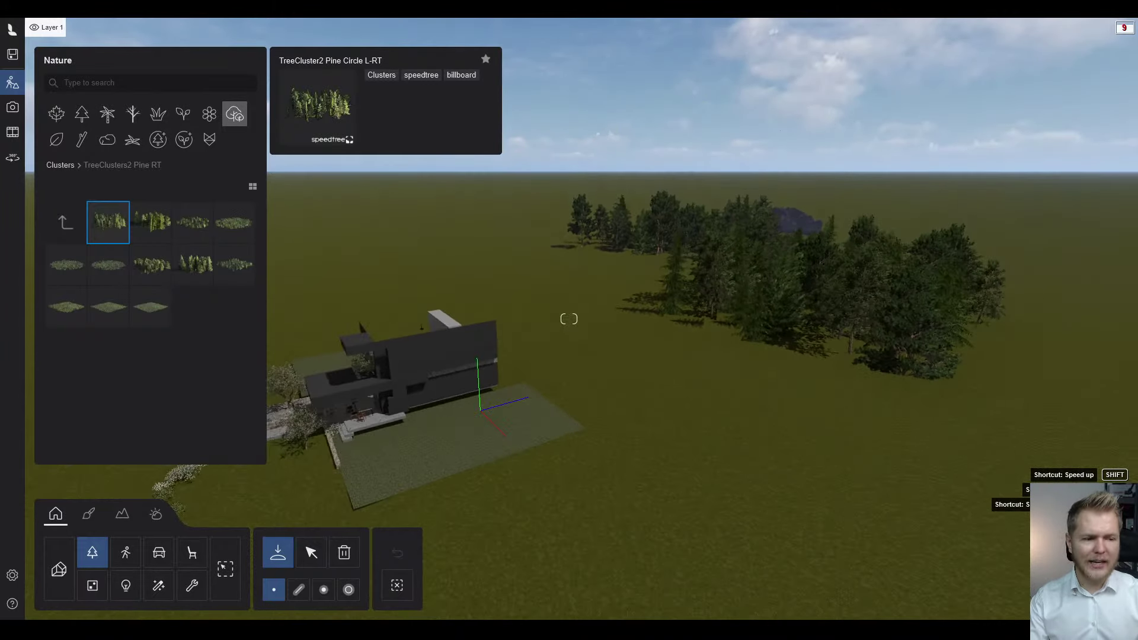
{"action": "right_click_drag", "start_coordinate": [693, 297], "coordinate": [810, 351]}
{"action": "key", "text": "s"}
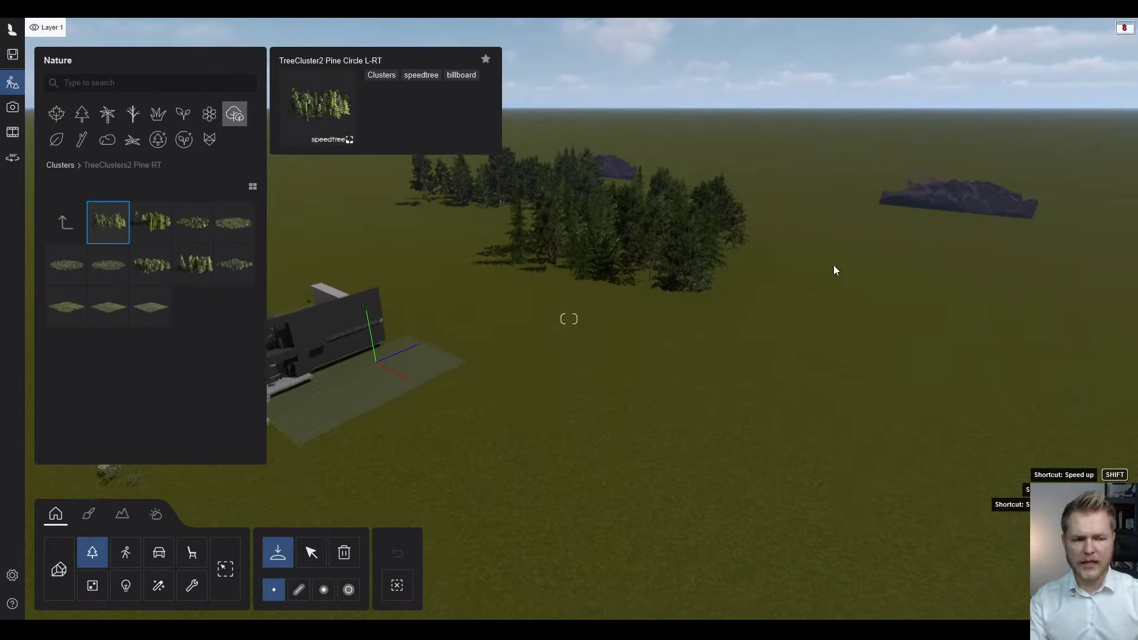
{"action": "left_click", "coordinate": [796, 269]}
- Extend the pine forest with a cluster at its far end behind the house, and stop placing trees
{"action": "right_click_drag", "start_coordinate": [796, 269], "coordinate": [749, 236]}
{"action": "key", "text": "a"}
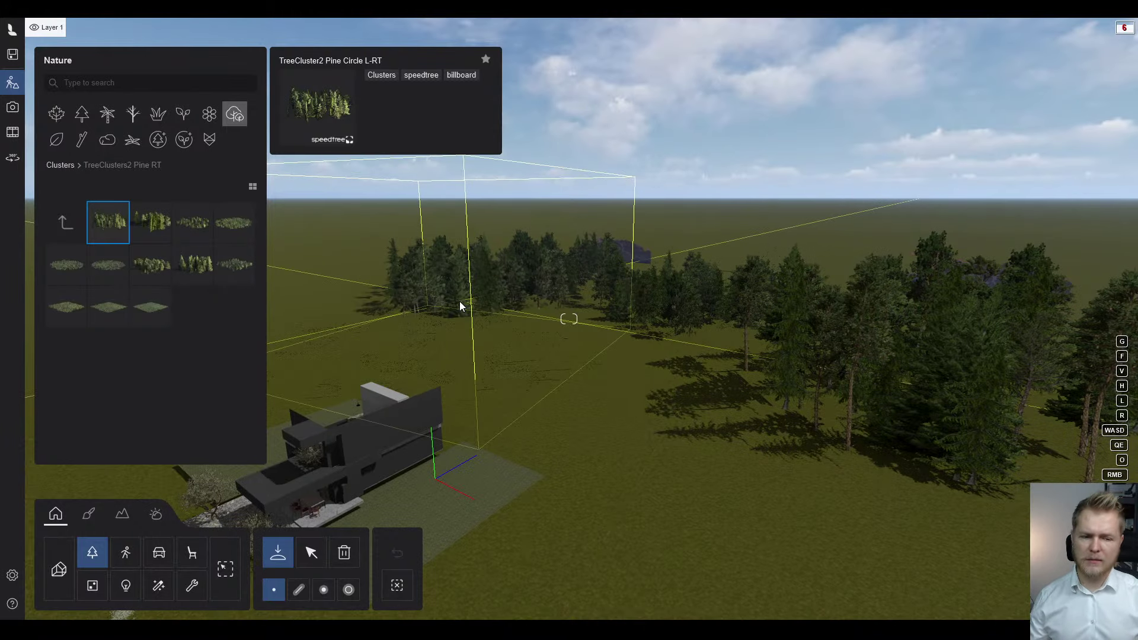
{"action": "left_click", "coordinate": [460, 301]}
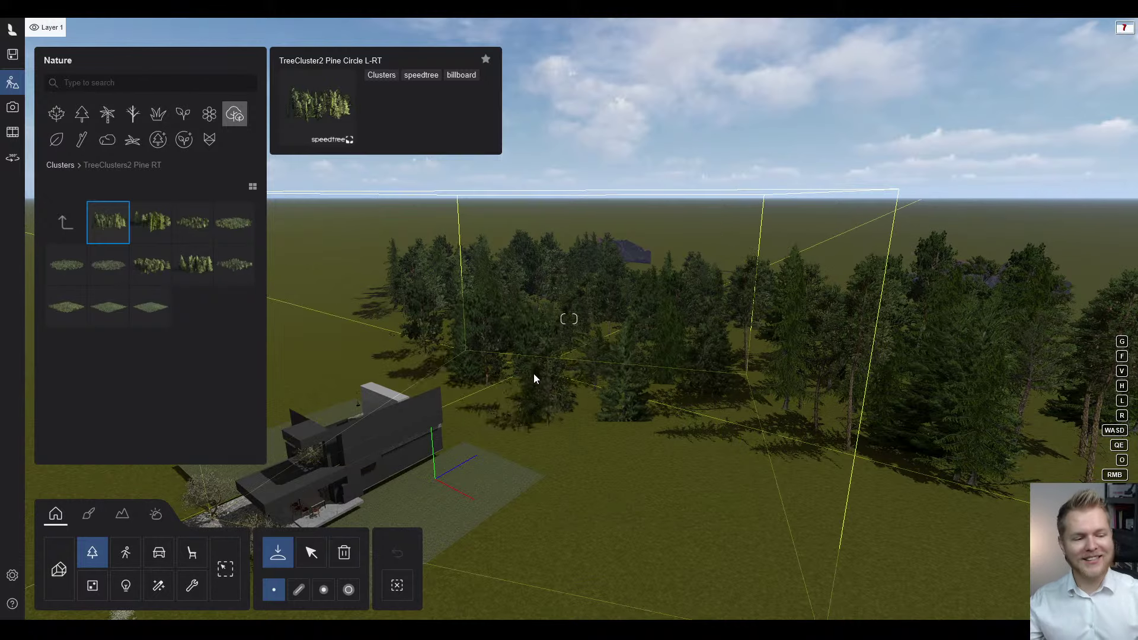
{"action": "left_click", "coordinate": [541, 384]}
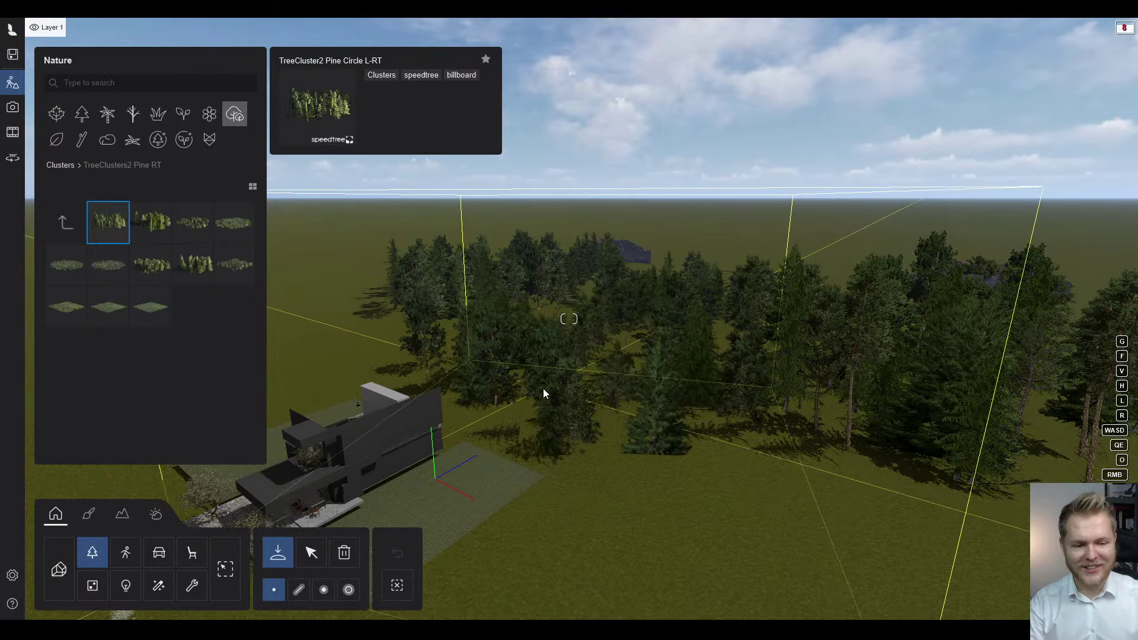
{"action": "right_click_drag", "start_coordinate": [549, 403], "coordinate": [557, 432]}
{"action": "key", "text": "w"}
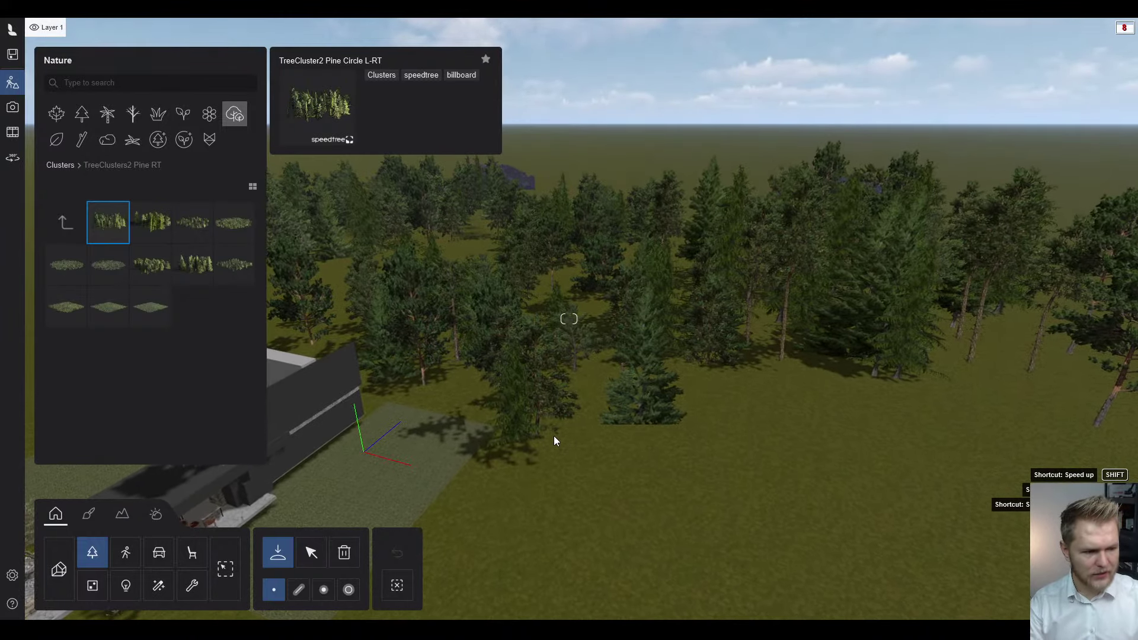
{"action": "key", "text": "w"}
{"action": "key", "text": "a"}
{"action": "right_click_drag", "start_coordinate": [550, 435], "coordinate": [531, 428]}
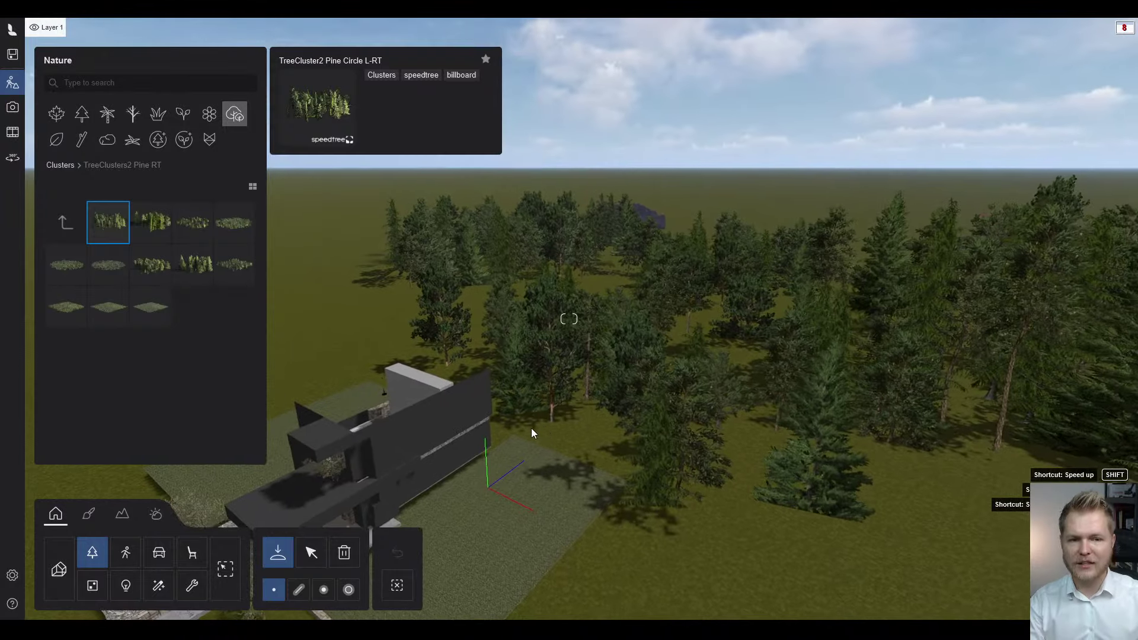
{"action": "key", "text": "Escape"}
- Examine the house and the surrounding pine forest from several elevated viewpoints
{"action": "key", "text": "a"}
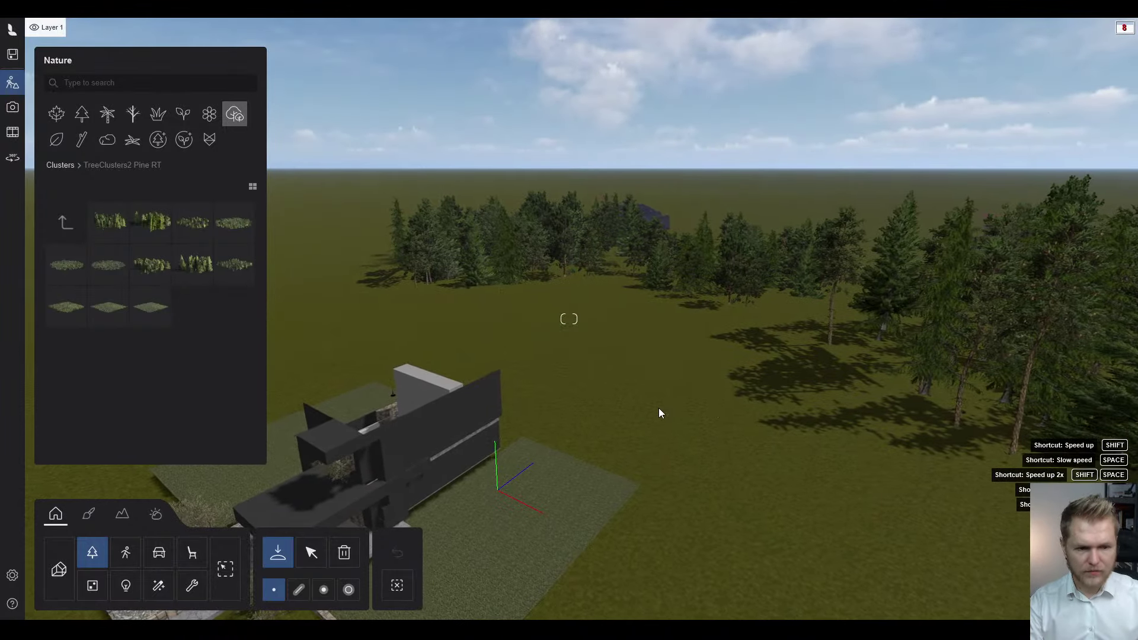
{"action": "right_click_drag", "start_coordinate": [636, 383], "coordinate": [588, 415]}
{"action": "key", "text": "d"}
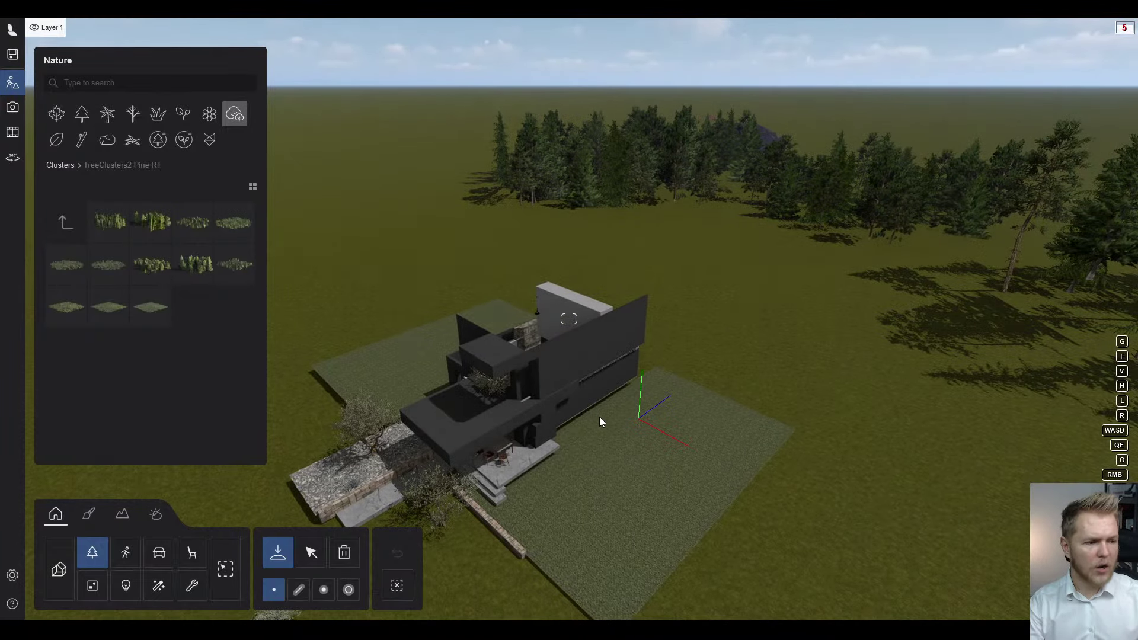
{"action": "right_click_drag", "start_coordinate": [600, 417], "coordinate": [672, 403]}
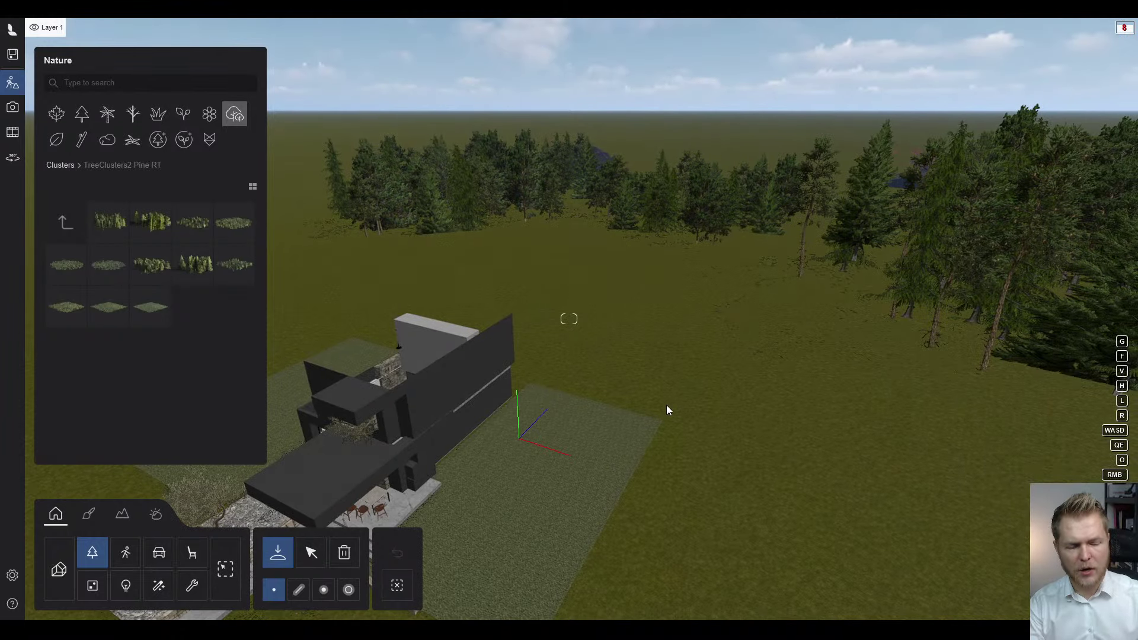
{"action": "right_click_drag", "start_coordinate": [667, 404], "coordinate": [611, 379]}
{"action": "right_click_drag", "start_coordinate": [568, 319], "coordinate": [651, 405]}
{"action": "key", "text": "w"}
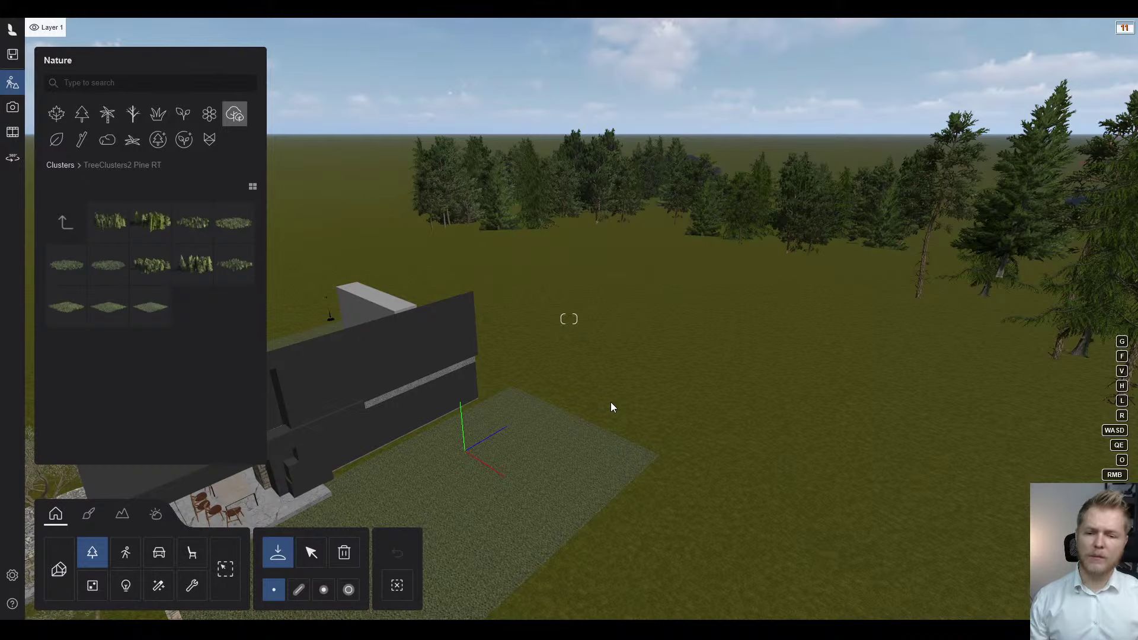
{"action": "right_click_drag", "start_coordinate": [500, 432], "coordinate": [478, 422]}
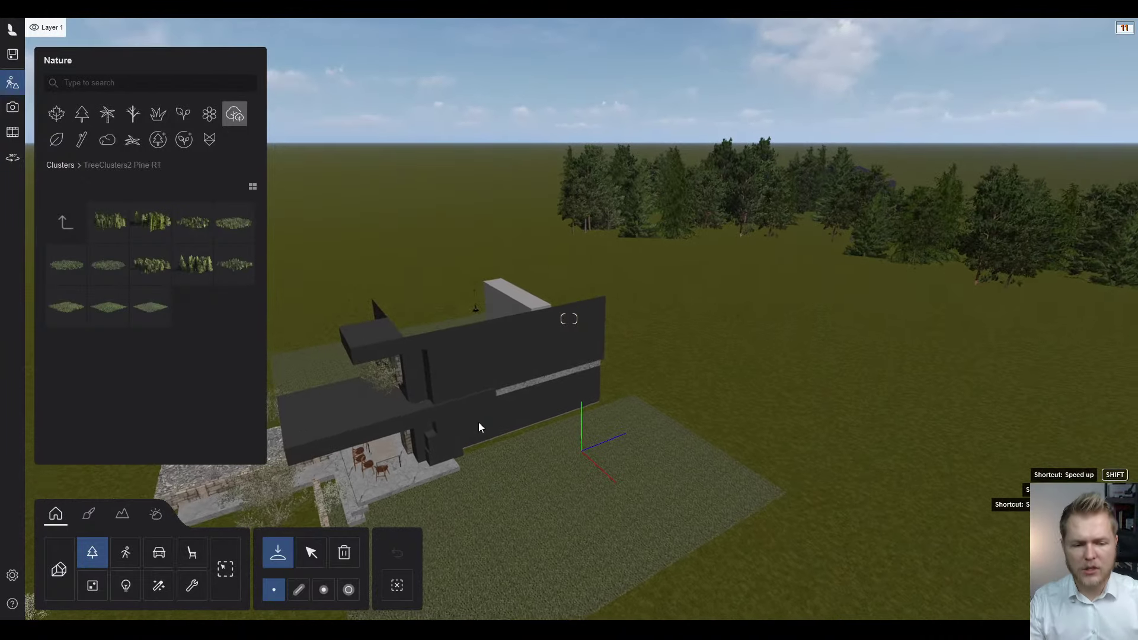
{"action": "right_click_drag", "start_coordinate": [422, 507], "coordinate": [422, 506]}
- Open the People and Animals library and browse the 3D animal silhouettes, farm animals and dogs
{"action": "left_click", "coordinate": [125, 557]}
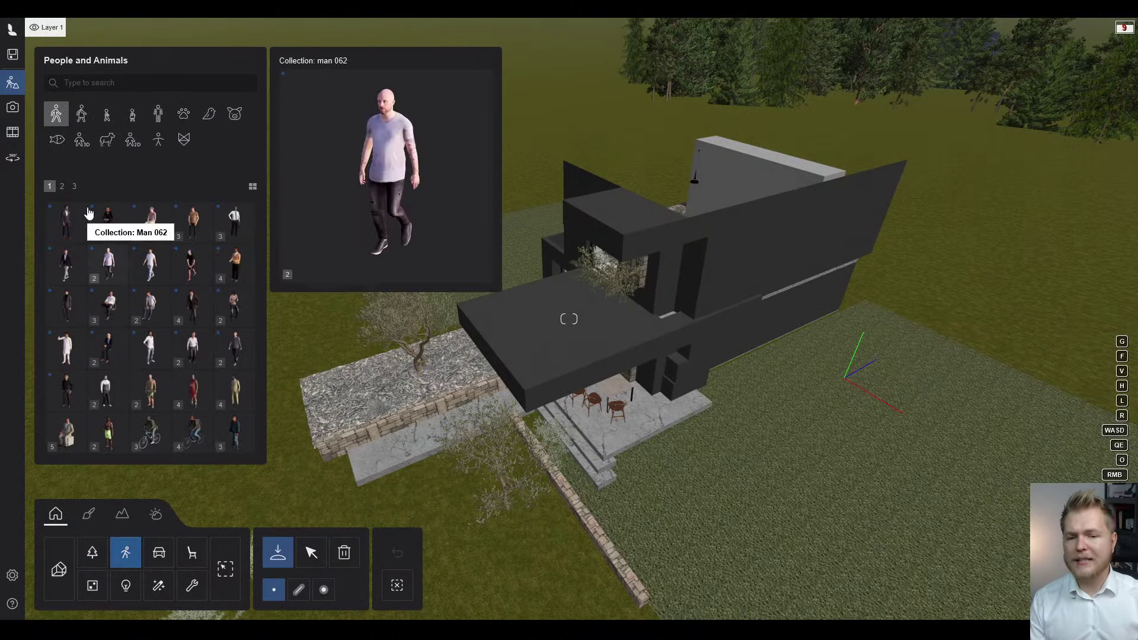
{"action": "left_click", "coordinate": [105, 145]}
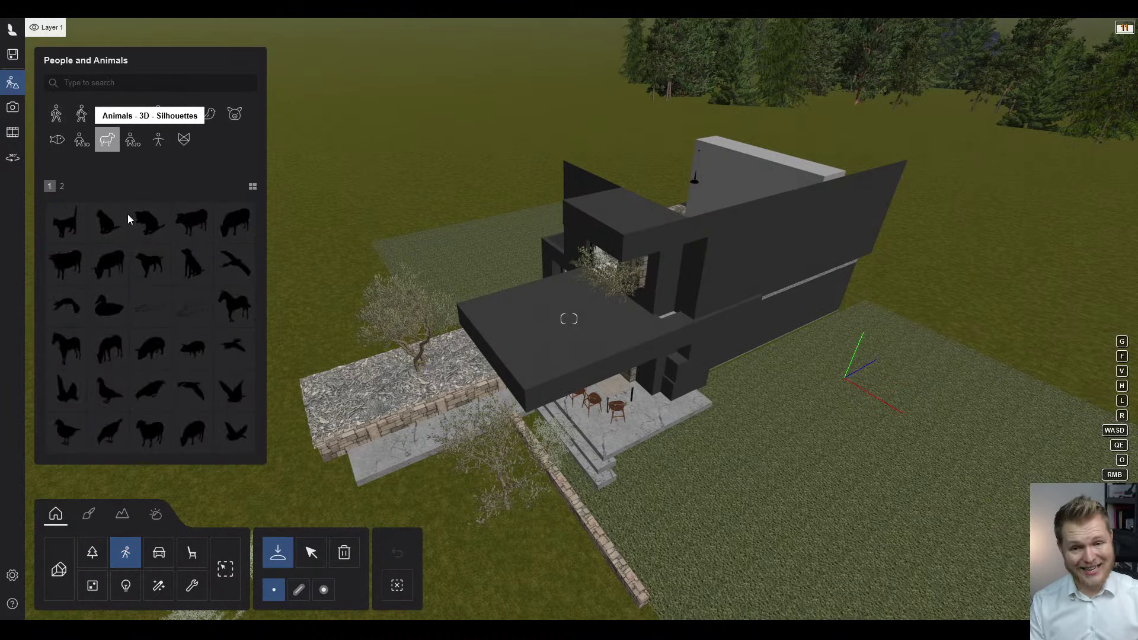
{"action": "left_click", "coordinate": [235, 115]}
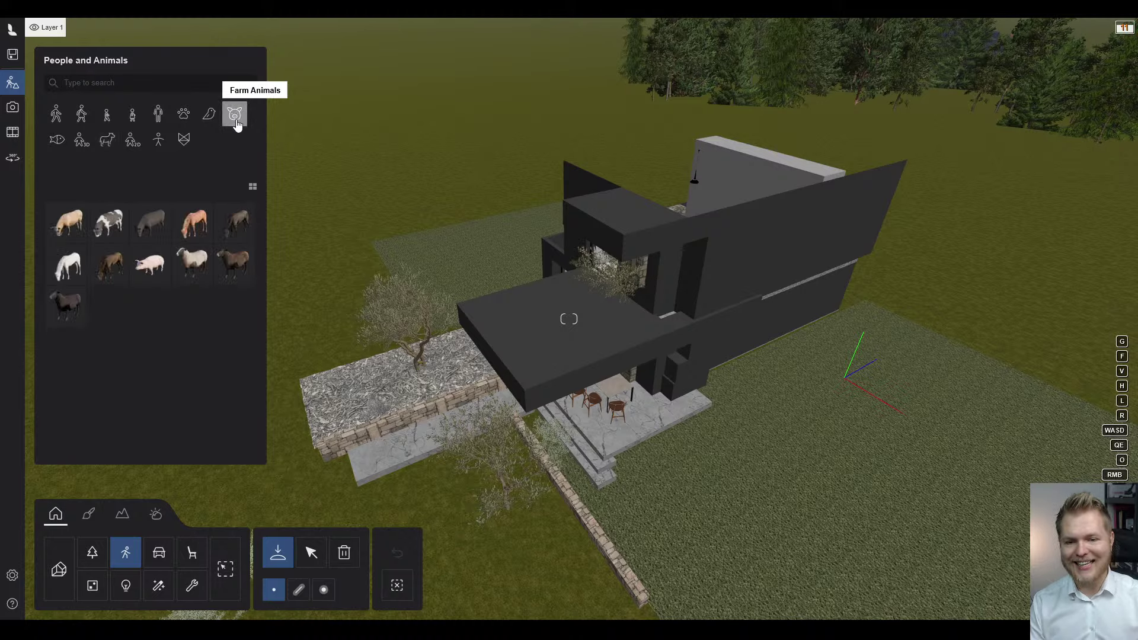
{"action": "left_click", "coordinate": [184, 113]}
{"action": "mouse_move", "coordinate": [122, 231]}
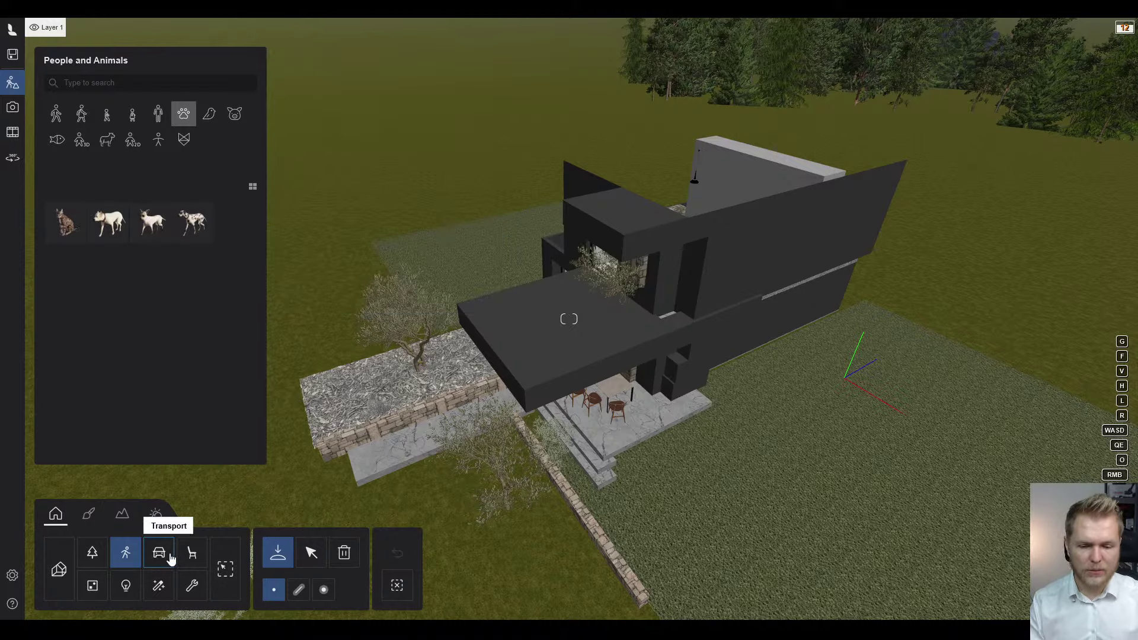
- Open the Transport library and look through its cars and trains
{"action": "left_click", "coordinate": [161, 556]}
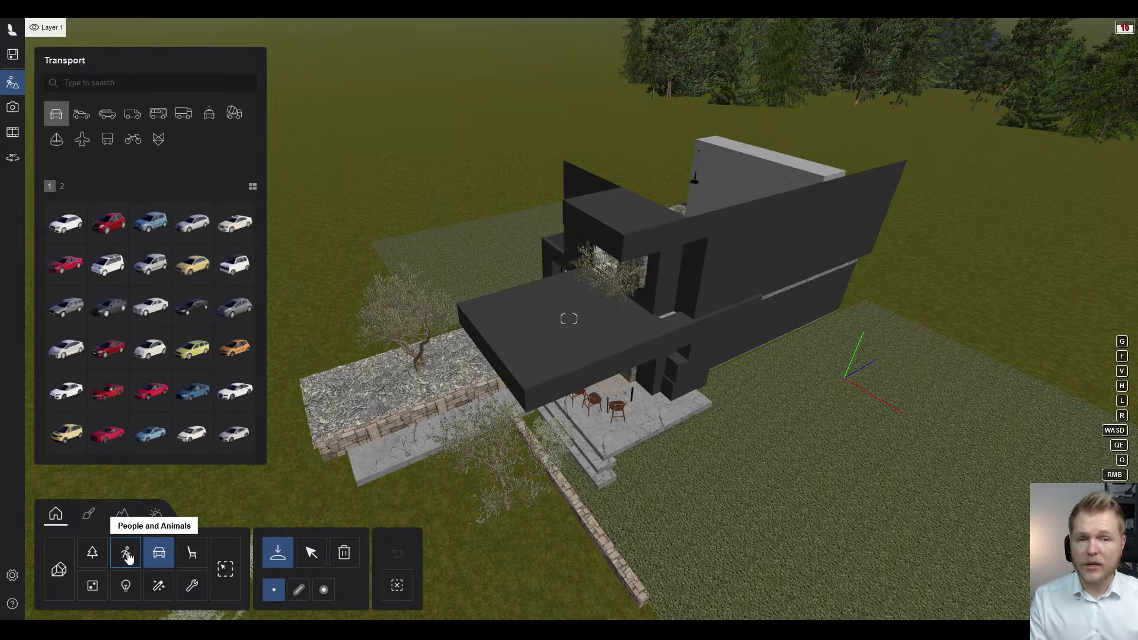
{"action": "left_click", "coordinate": [109, 144]}
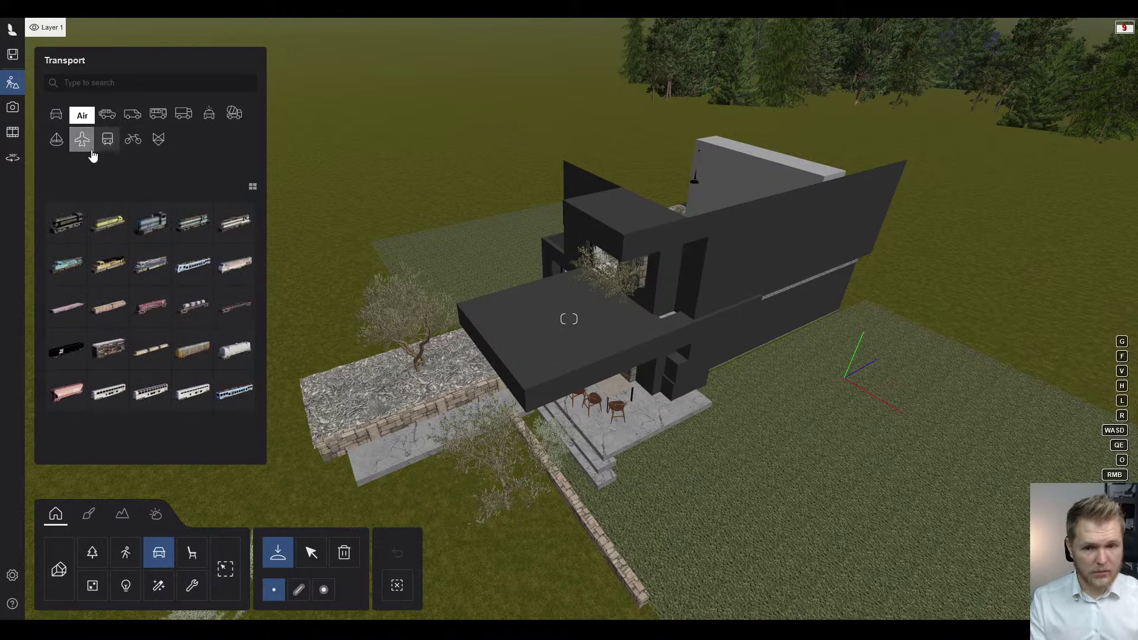
{"action": "mouse_move", "coordinate": [69, 221]}
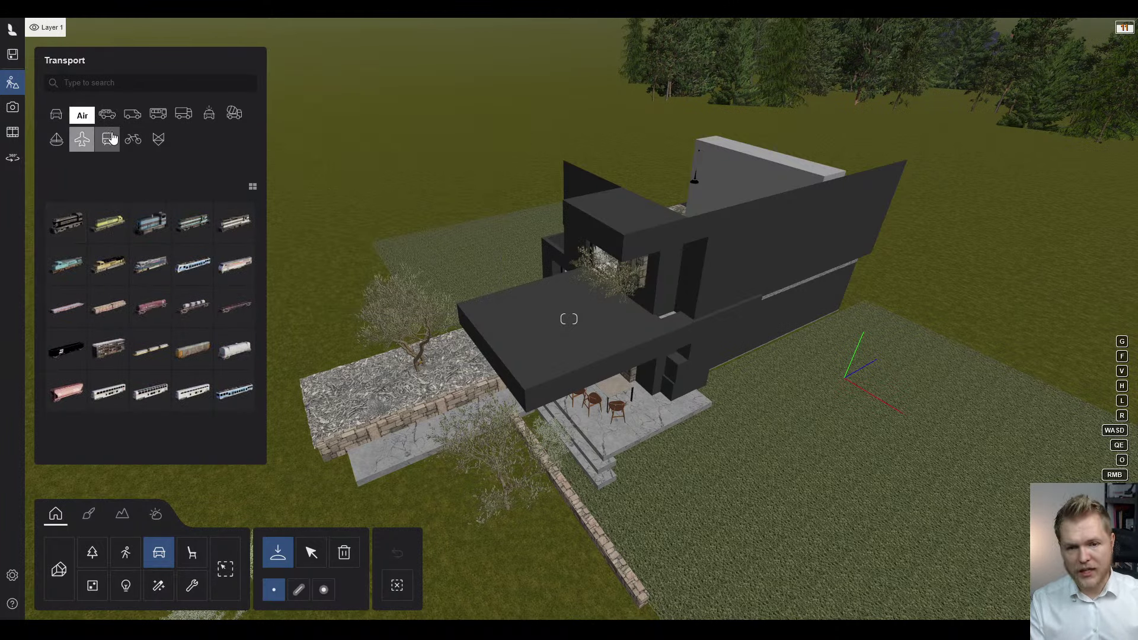
- Open the Objects library and preview the Directors chairs, Bar chairs, Benches and Japanese seating collections
{"action": "left_click", "coordinate": [190, 550]}
{"action": "mouse_move", "coordinate": [150, 271]}
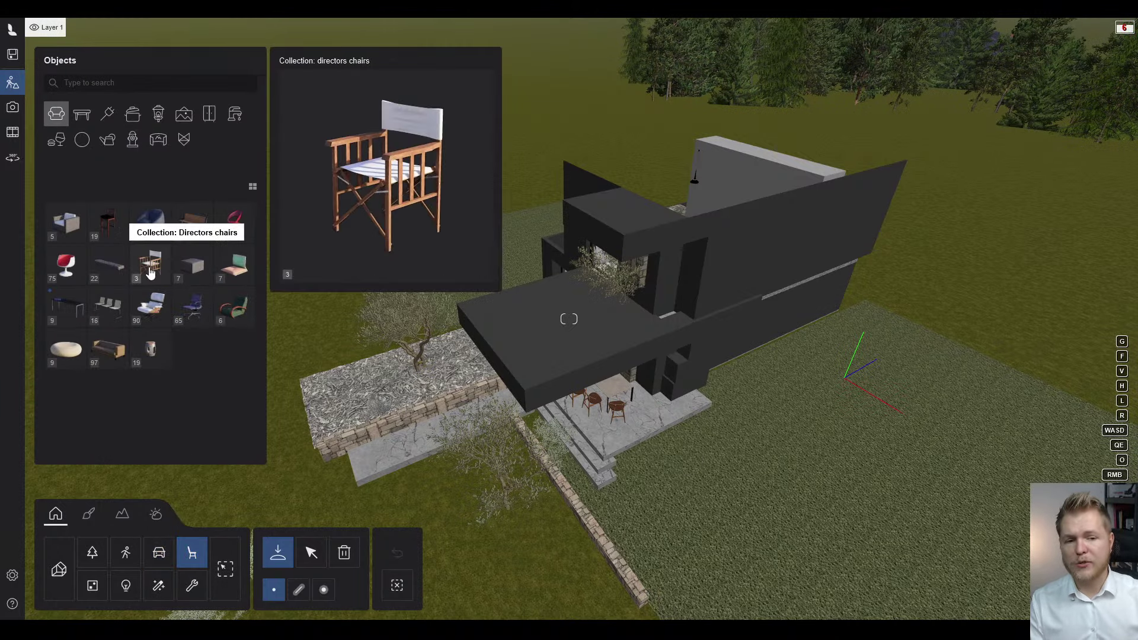
{"action": "mouse_move", "coordinate": [108, 236]}
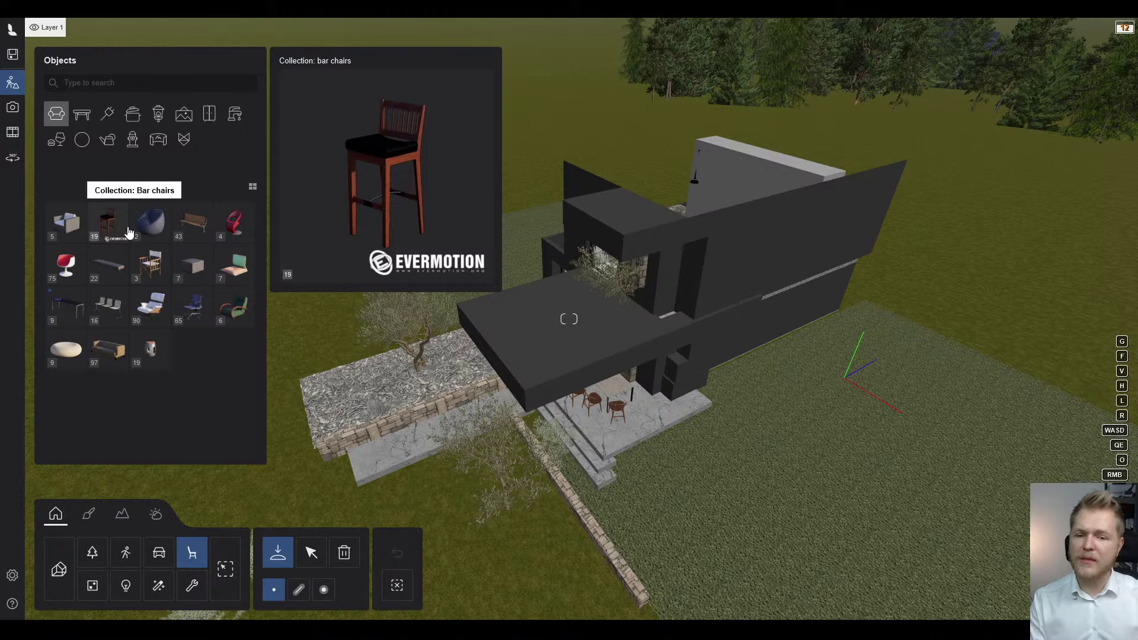
{"action": "mouse_move", "coordinate": [186, 224]}
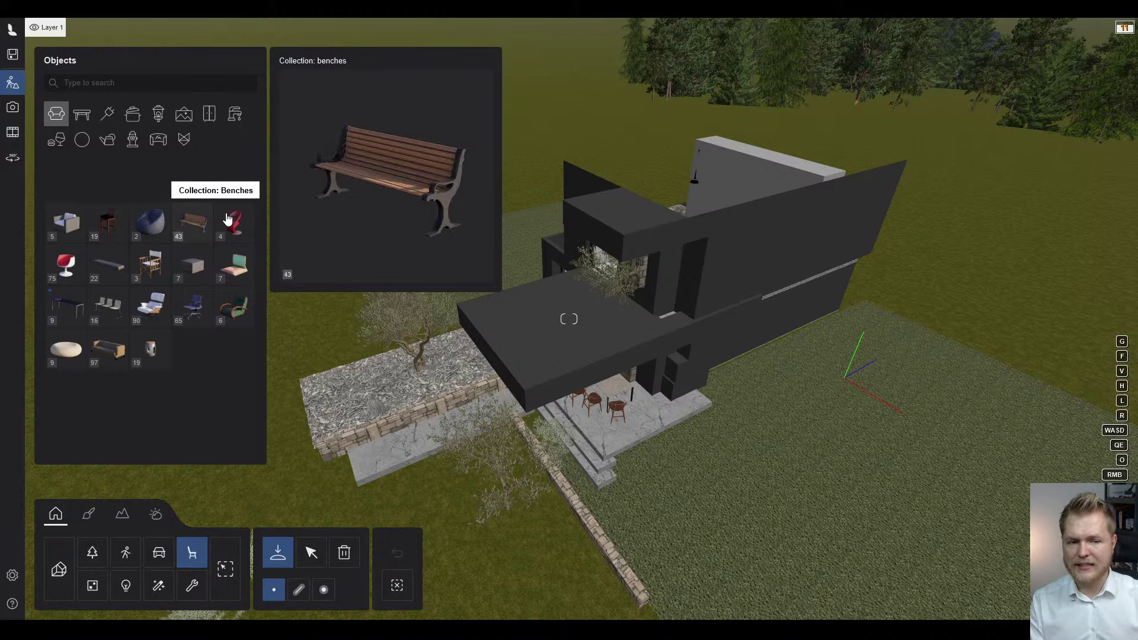
{"action": "mouse_move", "coordinate": [233, 268]}
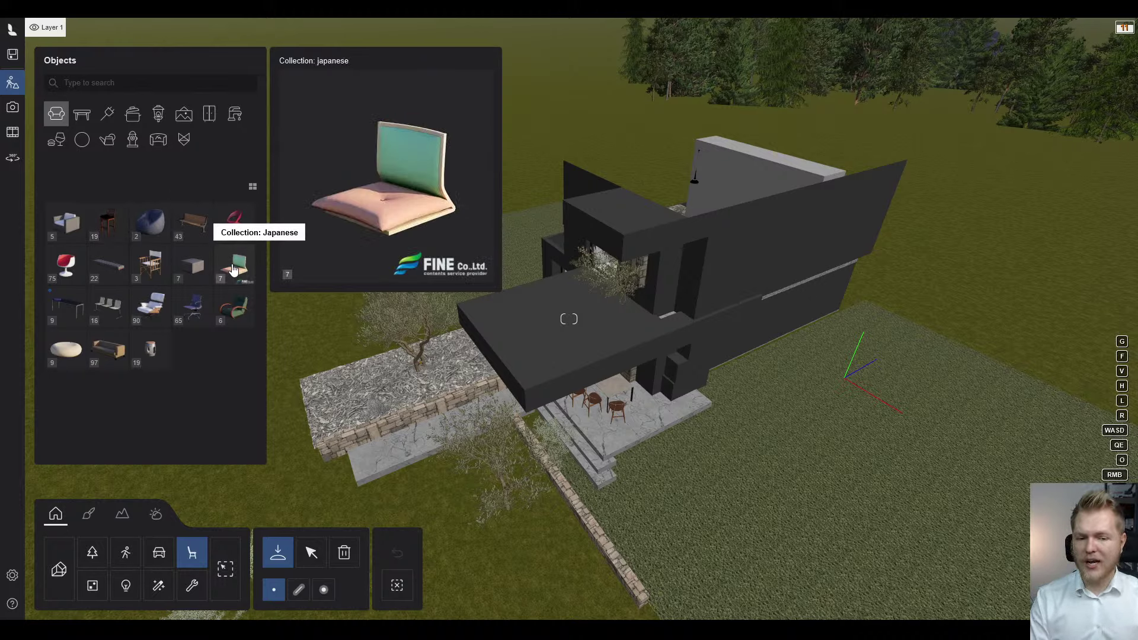
- Browse the Objects library's Japanese seating, tables, food and drink, and garden equipment categories
{"action": "left_click", "coordinate": [233, 269]}
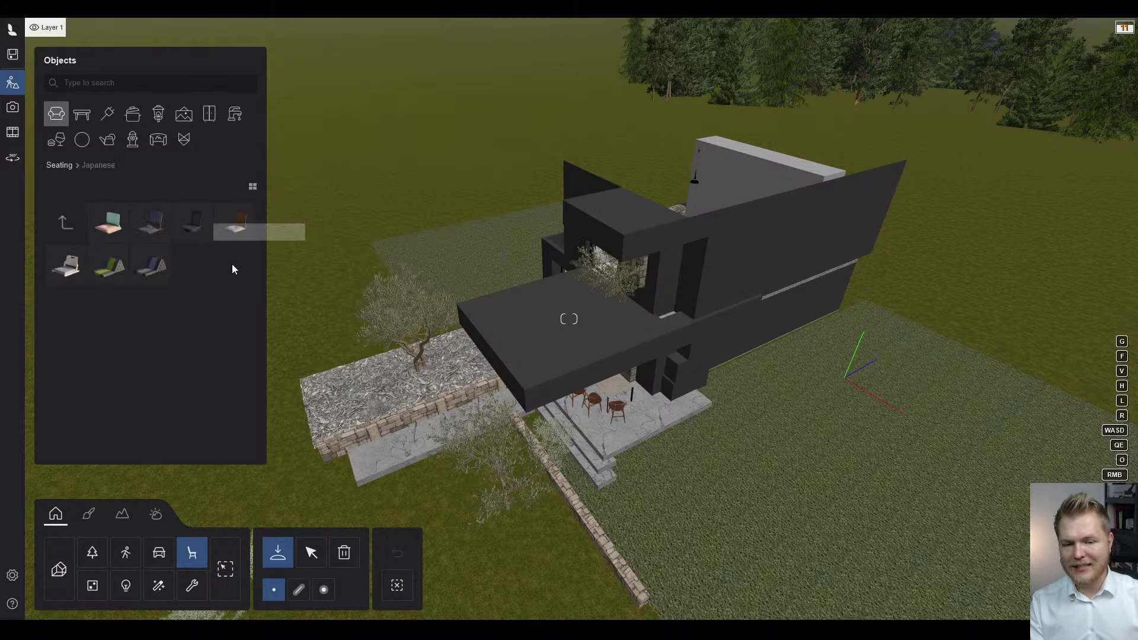
{"action": "mouse_move", "coordinate": [151, 228]}
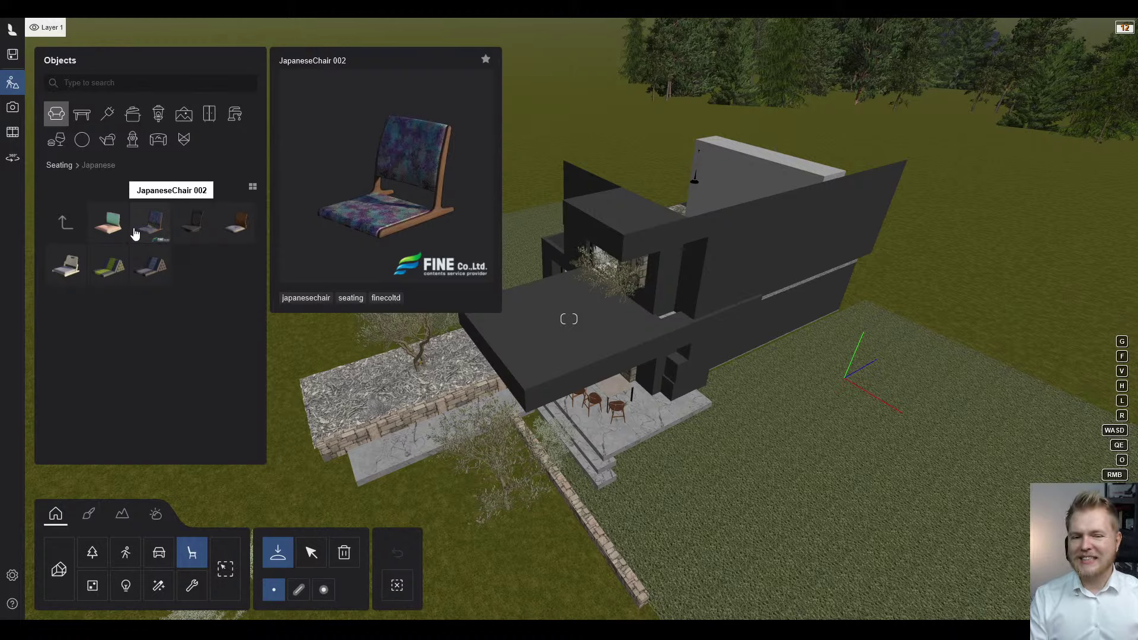
{"action": "left_click", "coordinate": [85, 118]}
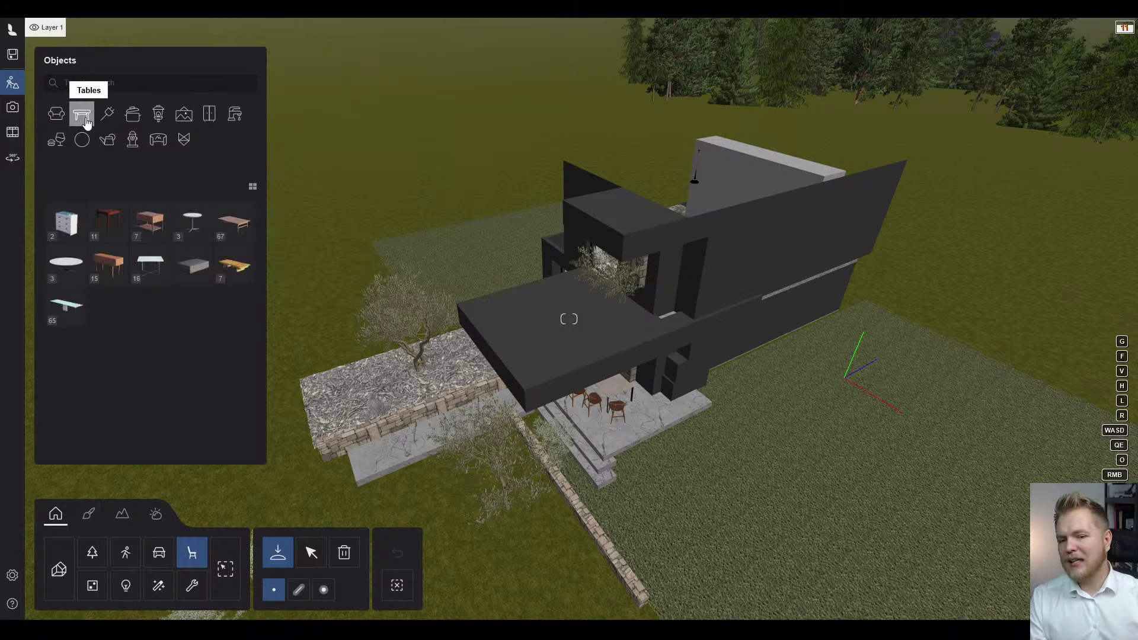
{"action": "mouse_move", "coordinate": [186, 274]}
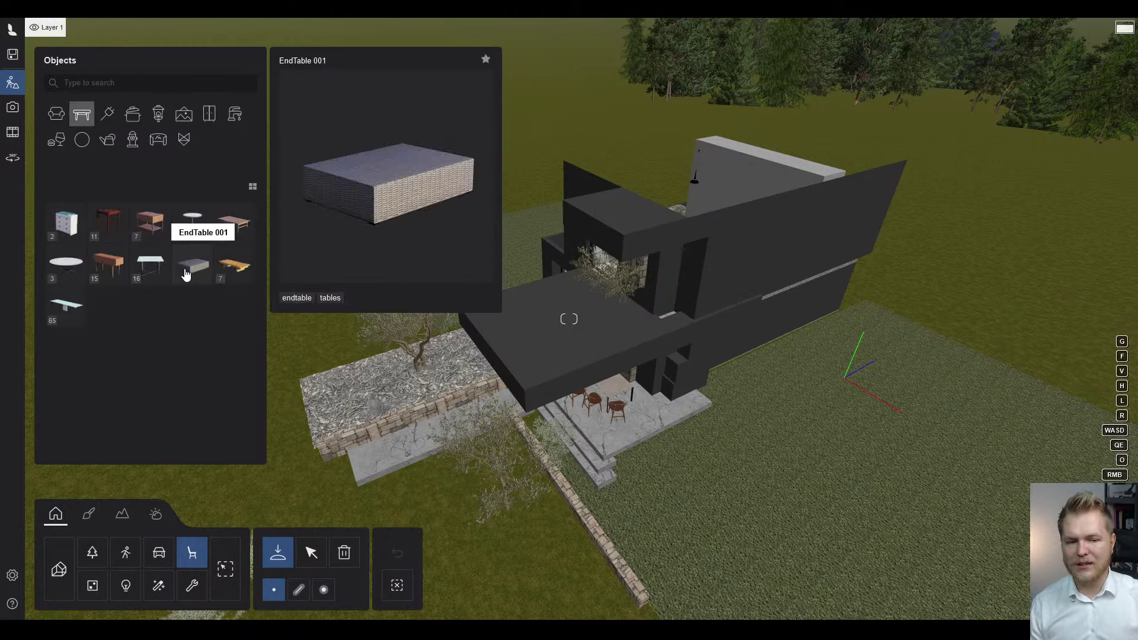
{"action": "left_click", "coordinate": [61, 141]}
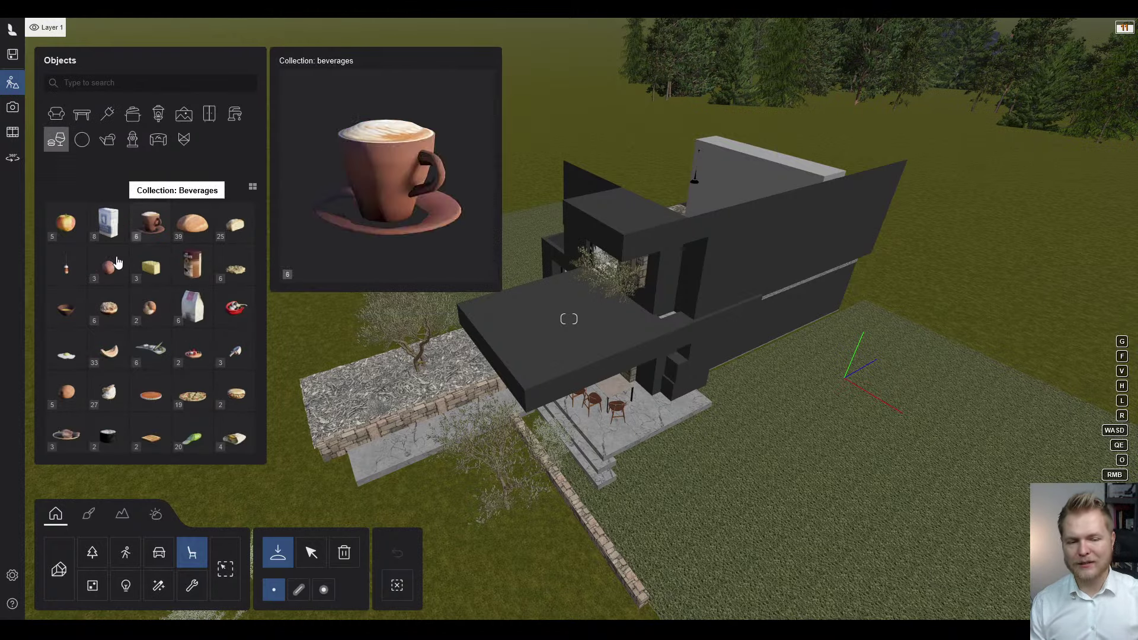
{"action": "mouse_move", "coordinate": [210, 247]}
{"action": "mouse_move", "coordinate": [202, 315]}
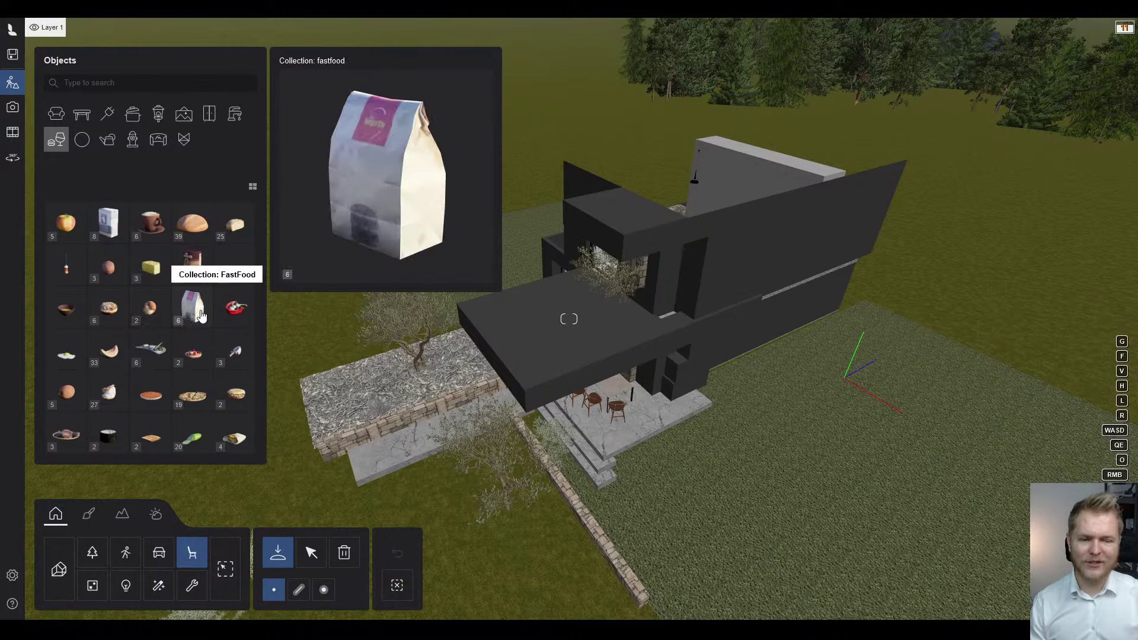
{"action": "left_click", "coordinate": [106, 148]}
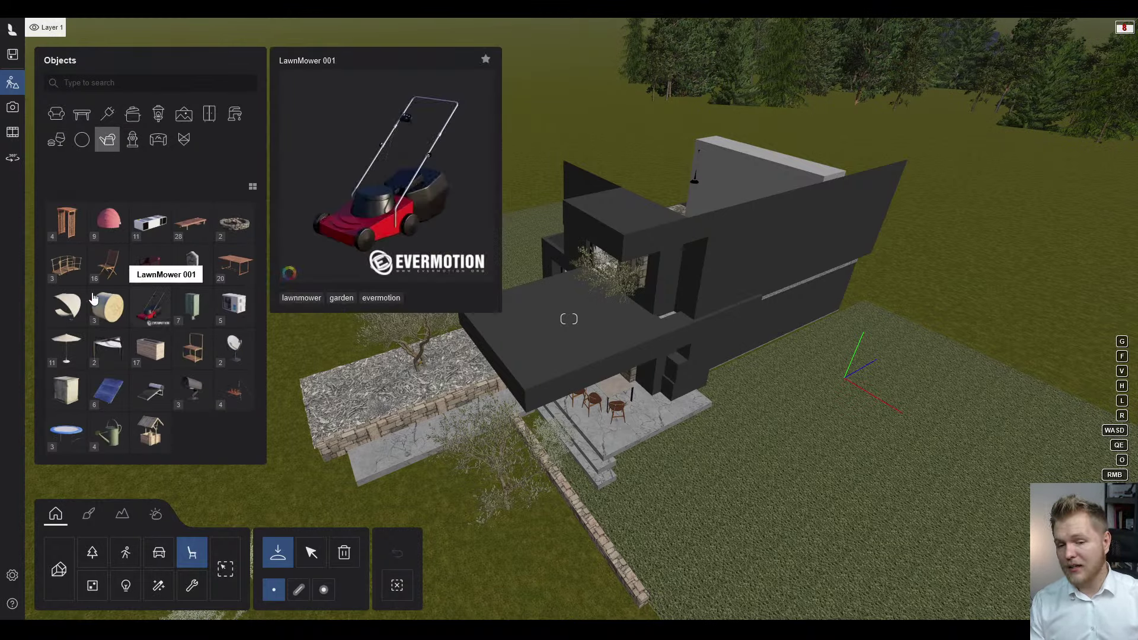
- Place the Backdrop hills 001 b landscape backdrop around the house so the hills rise behind the pine forest
{"action": "left_click", "coordinate": [158, 139]}
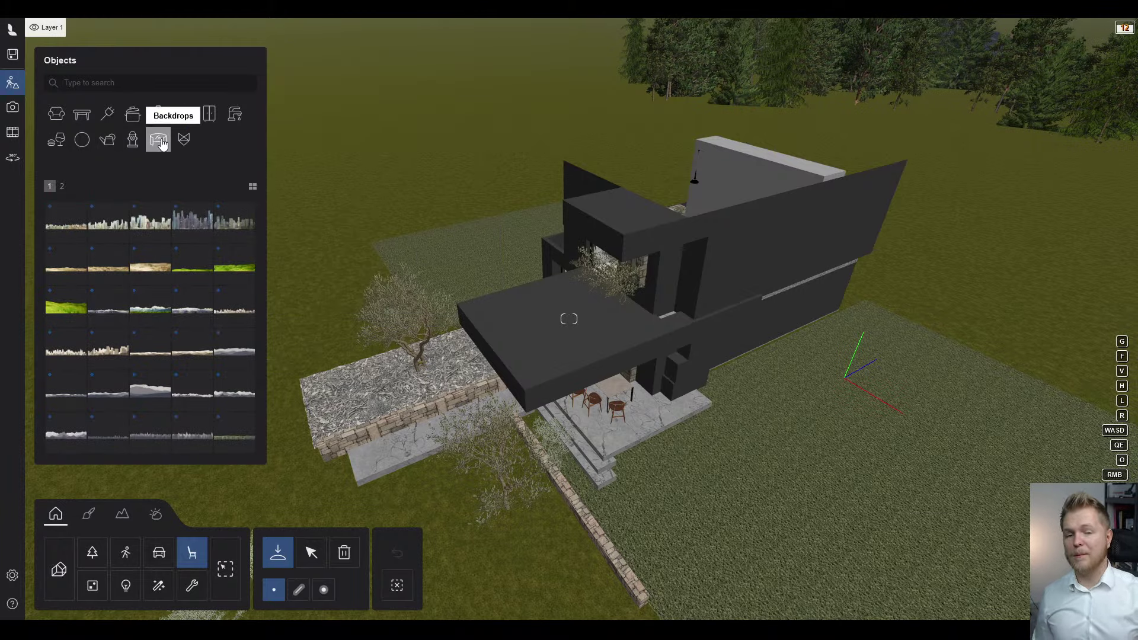
{"action": "scroll", "coordinate": [660, 250], "scroll_direction": "down", "scroll_amount": 10}
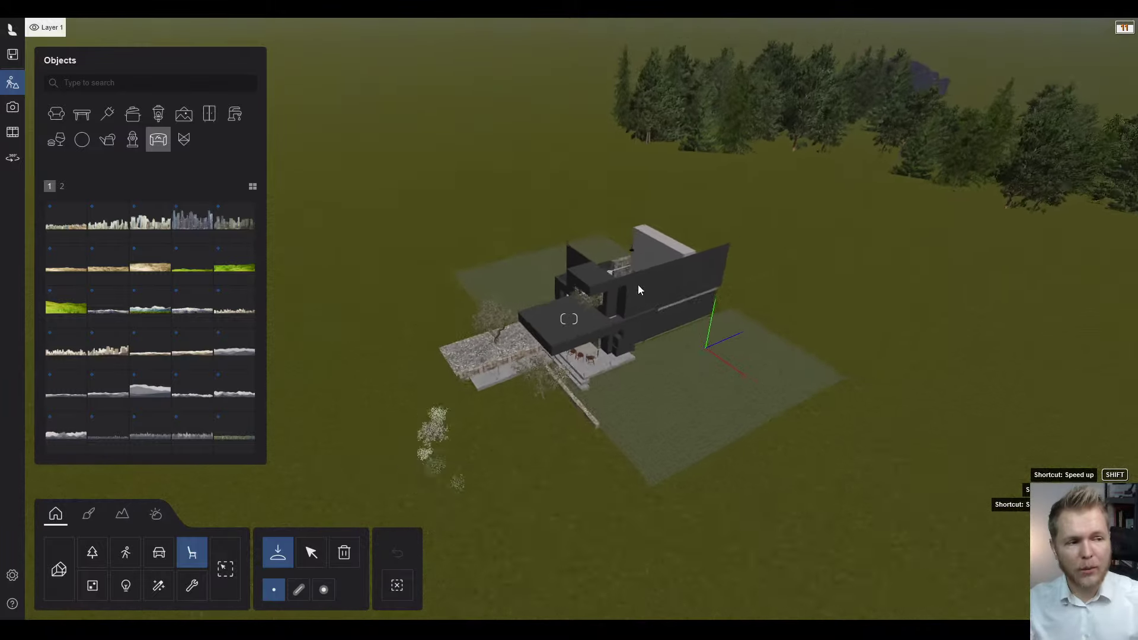
{"action": "right_click_drag", "start_coordinate": [660, 250], "coordinate": [767, 219]}
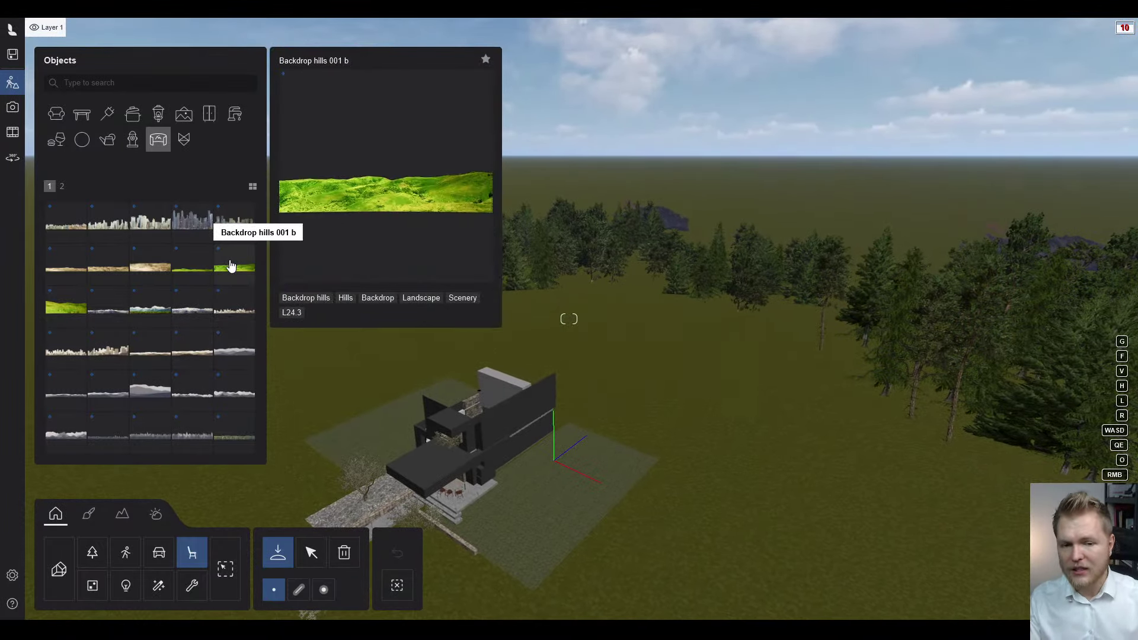
{"action": "left_click", "coordinate": [235, 262]}
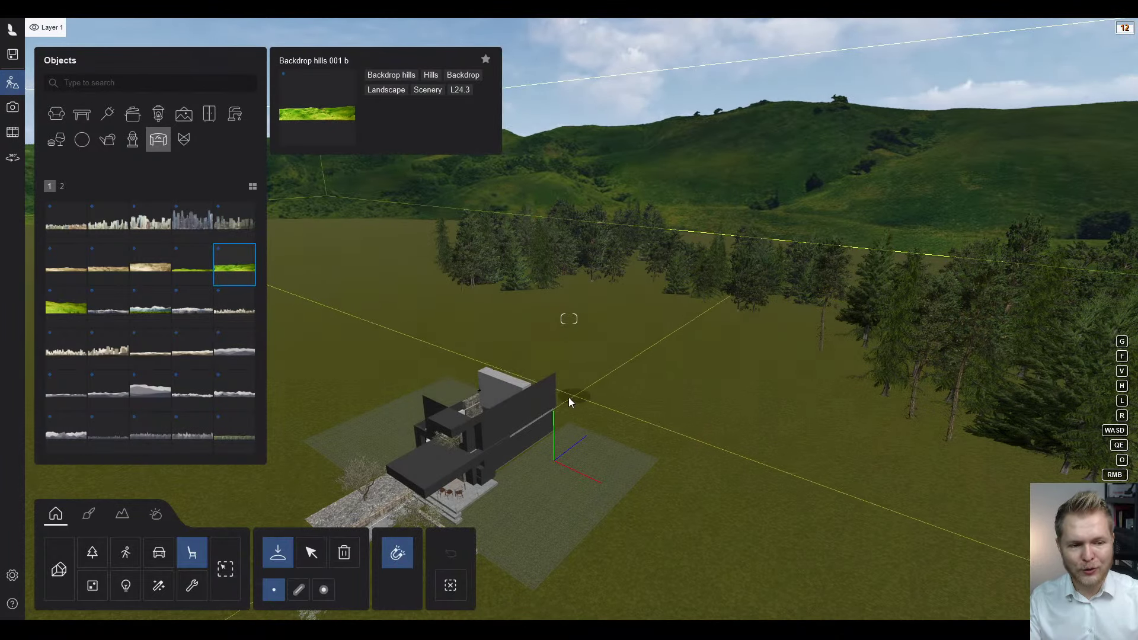
{"action": "left_click", "coordinate": [554, 428]}
{"action": "right_click_drag", "start_coordinate": [650, 383], "coordinate": [800, 415]}
{"action": "key", "text": "s"}
{"action": "key", "text": "w"}
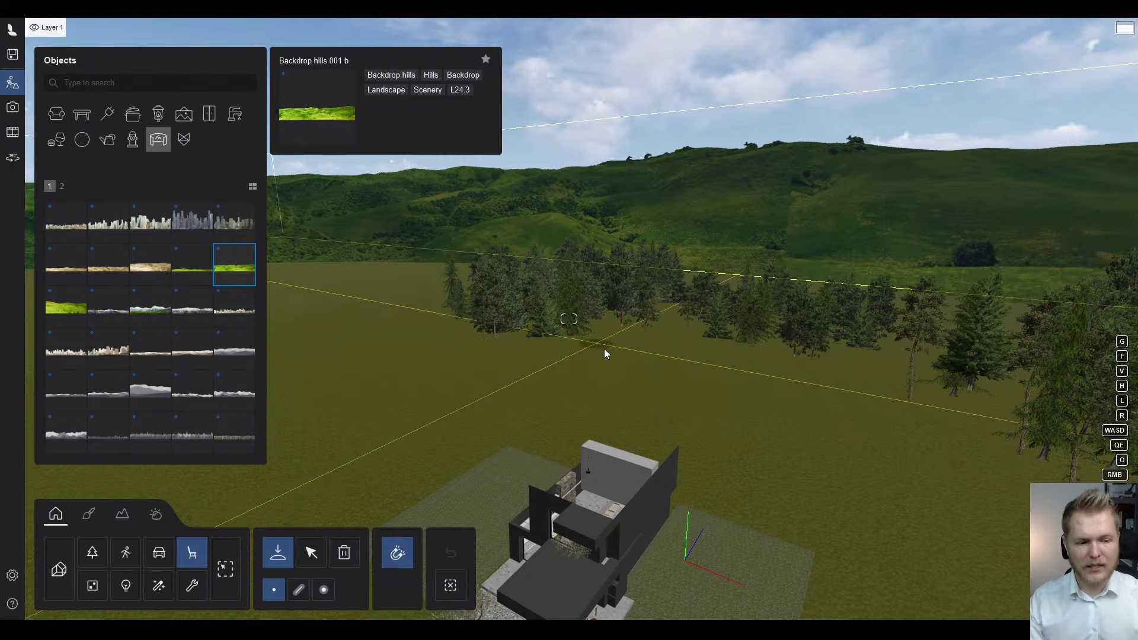
{"action": "key", "text": "Escape"}
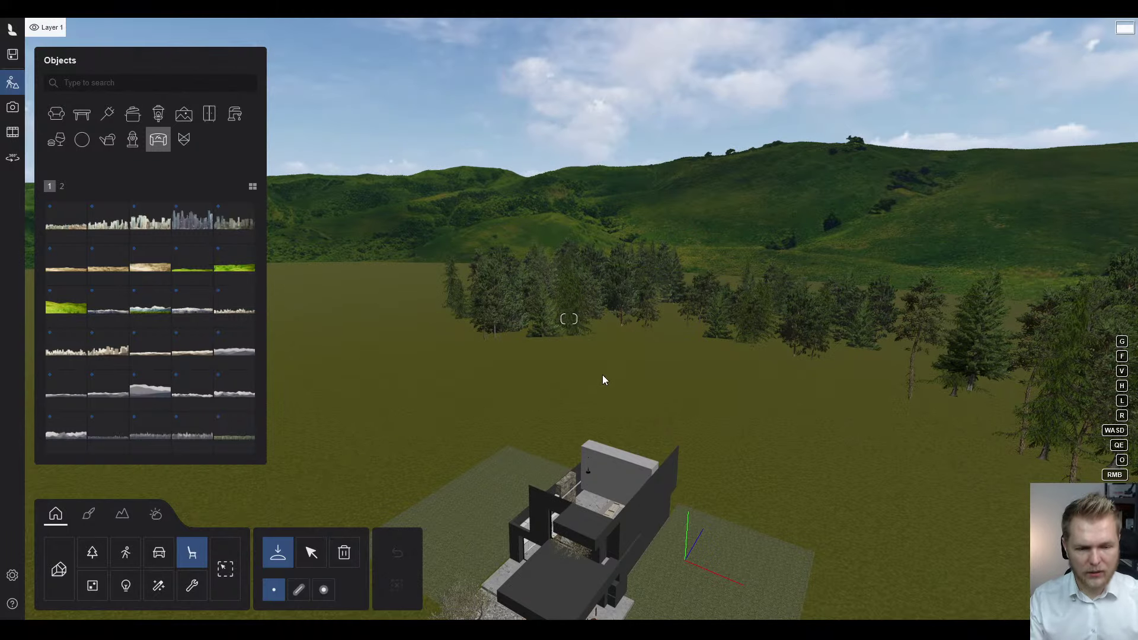
- Enable selection across all object categories and select the imported house model Test 002
{"action": "left_click", "coordinate": [94, 586]}
{"action": "key", "text": "shift+w"}
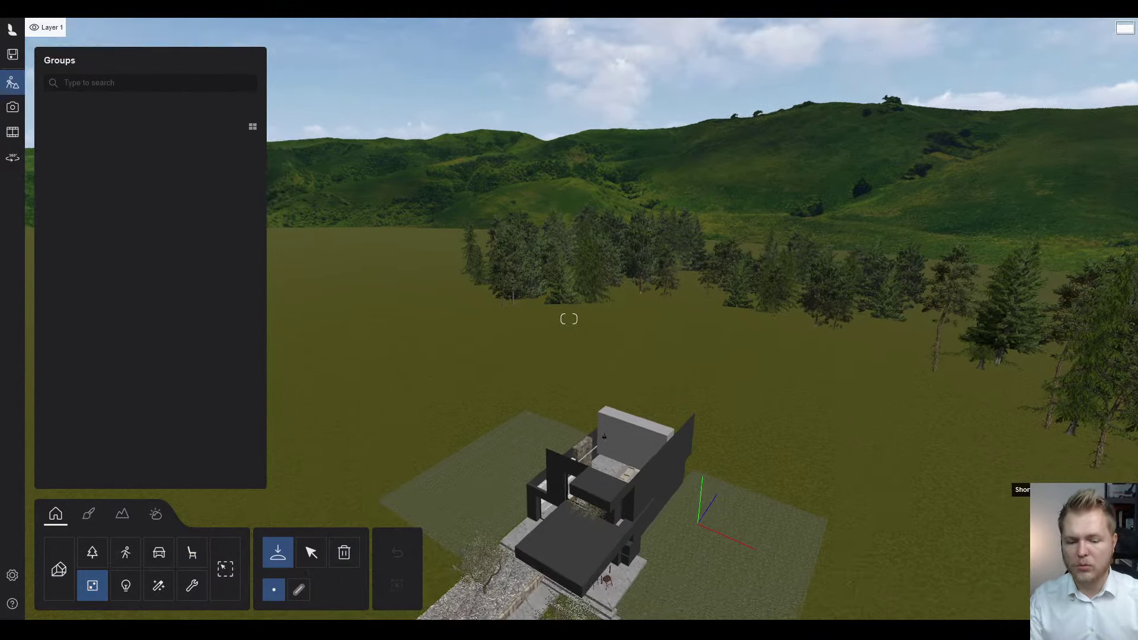
{"action": "key", "text": "shift+w"}
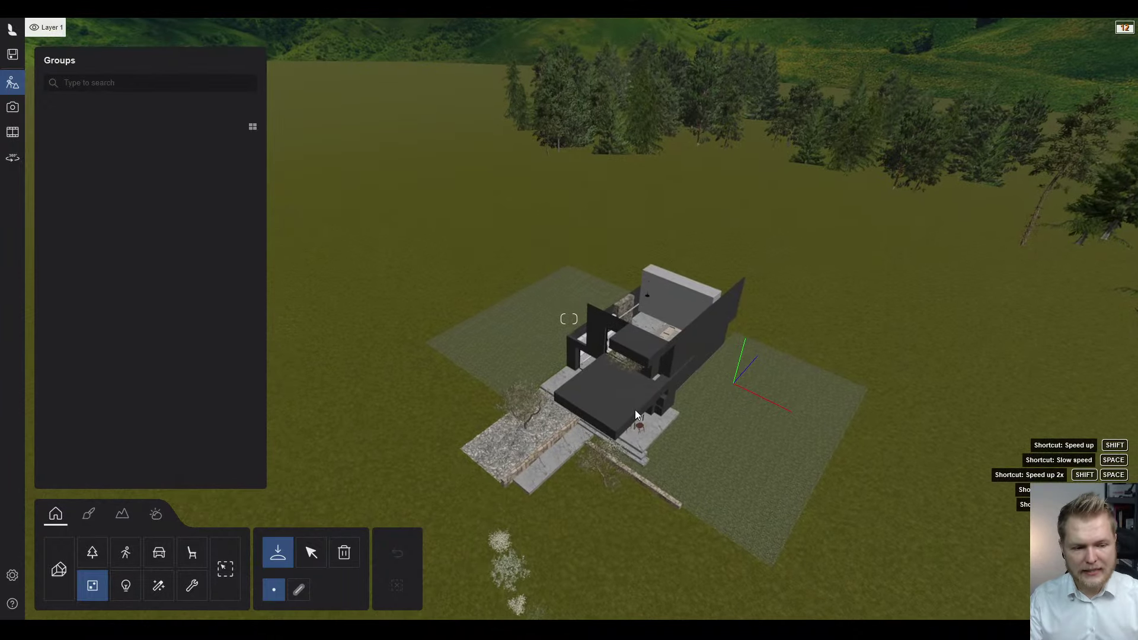
{"action": "key", "text": "w"}
{"action": "right_click_drag", "start_coordinate": [548, 415], "coordinate": [552, 483]}
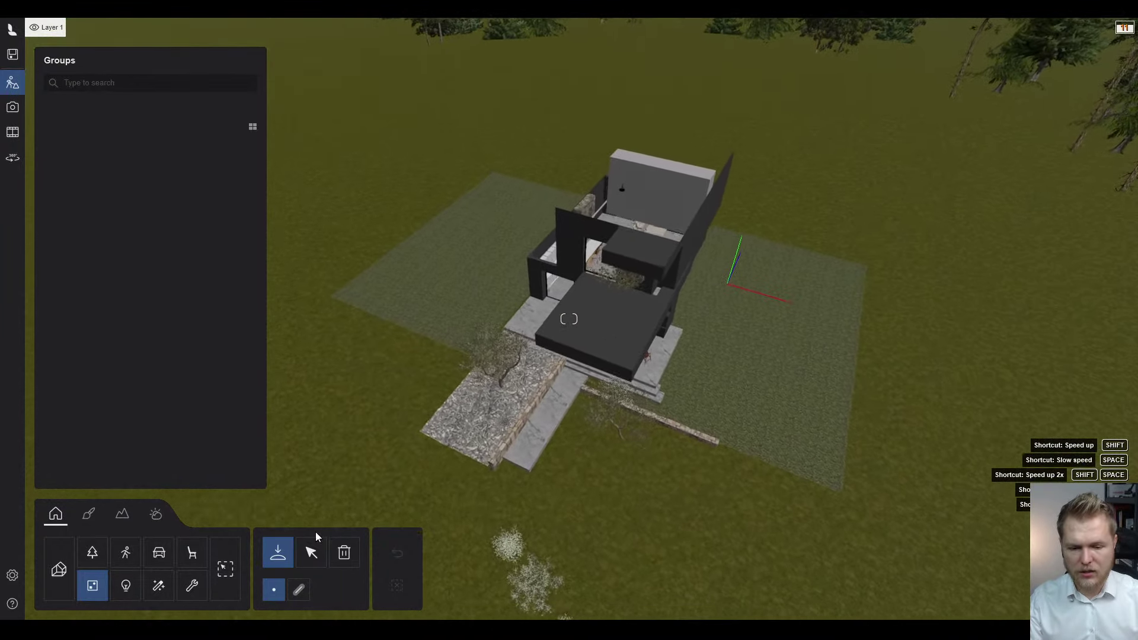
{"action": "left_click", "coordinate": [221, 586]}
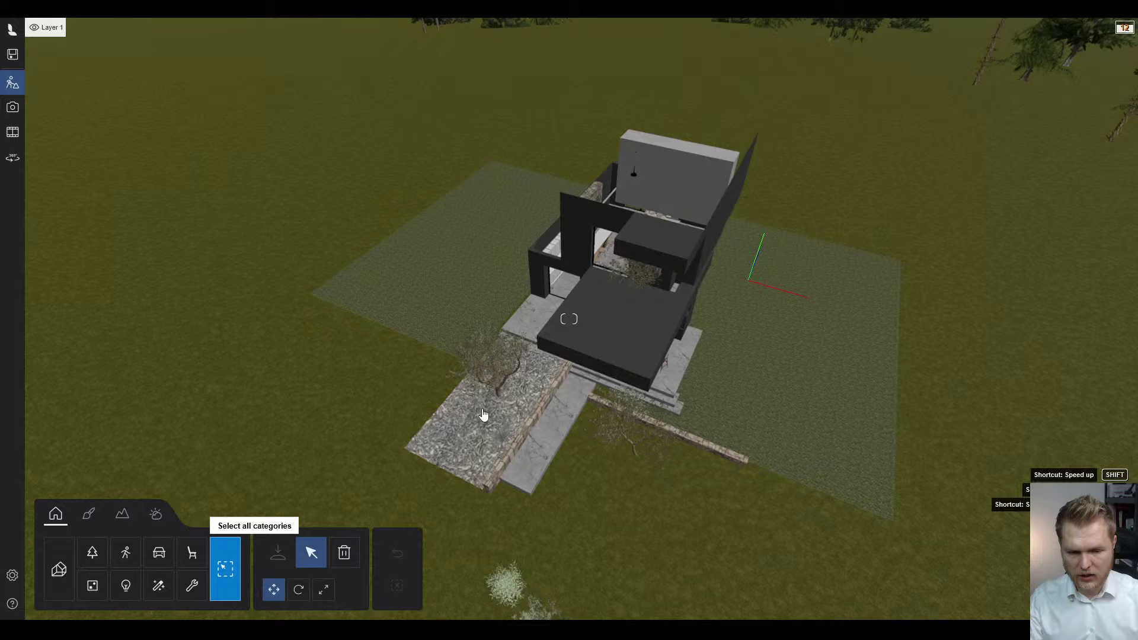
{"action": "left_click", "coordinate": [705, 262]}
{"action": "right_click_drag", "start_coordinate": [705, 263], "coordinate": [581, 219]}
{"action": "right_click_drag", "start_coordinate": [700, 363], "coordinate": [664, 346]}
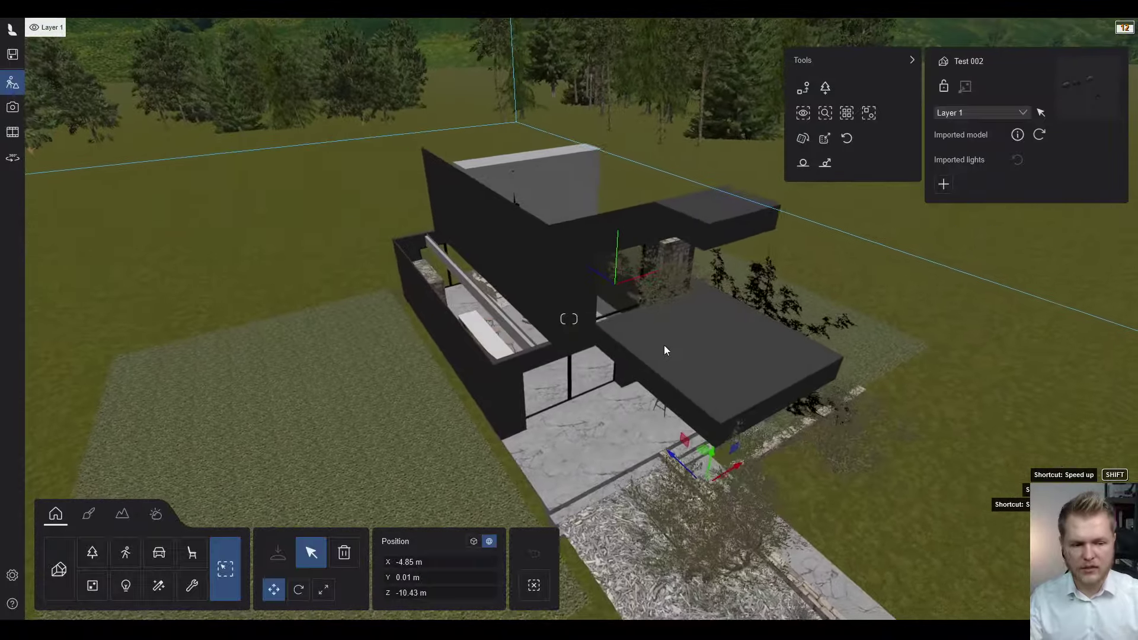
{"action": "left_click", "coordinate": [657, 361]}
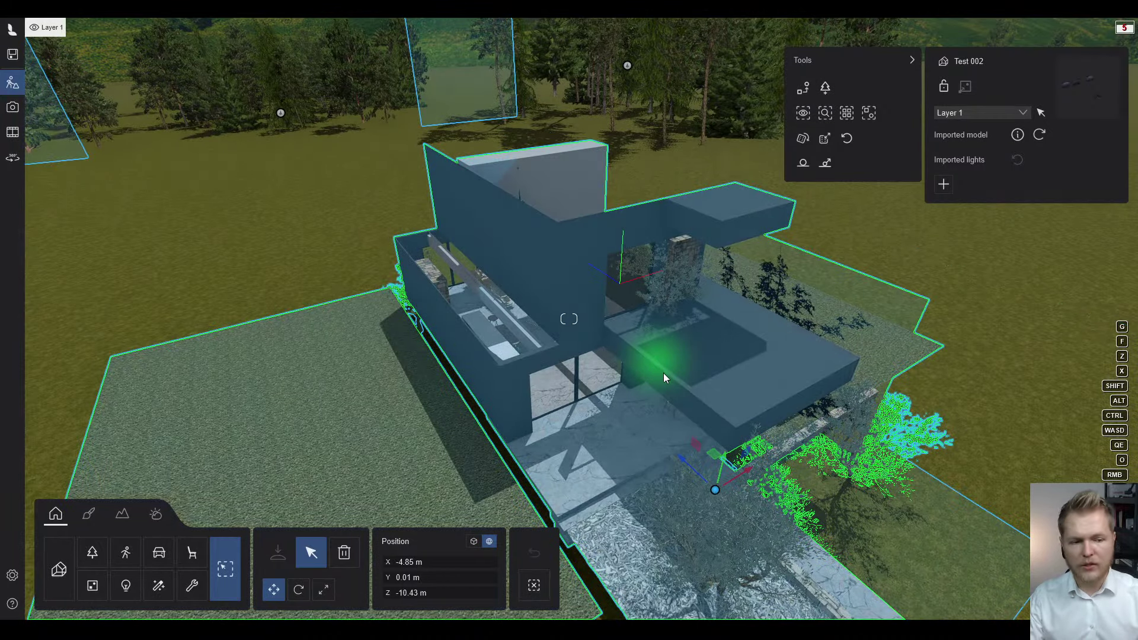
- Examine the house, pine clusters and hill backdrop from a distant aerial view and from close to the terrace
{"action": "scroll", "coordinate": [666, 377], "scroll_direction": "down", "scroll_amount": 10}
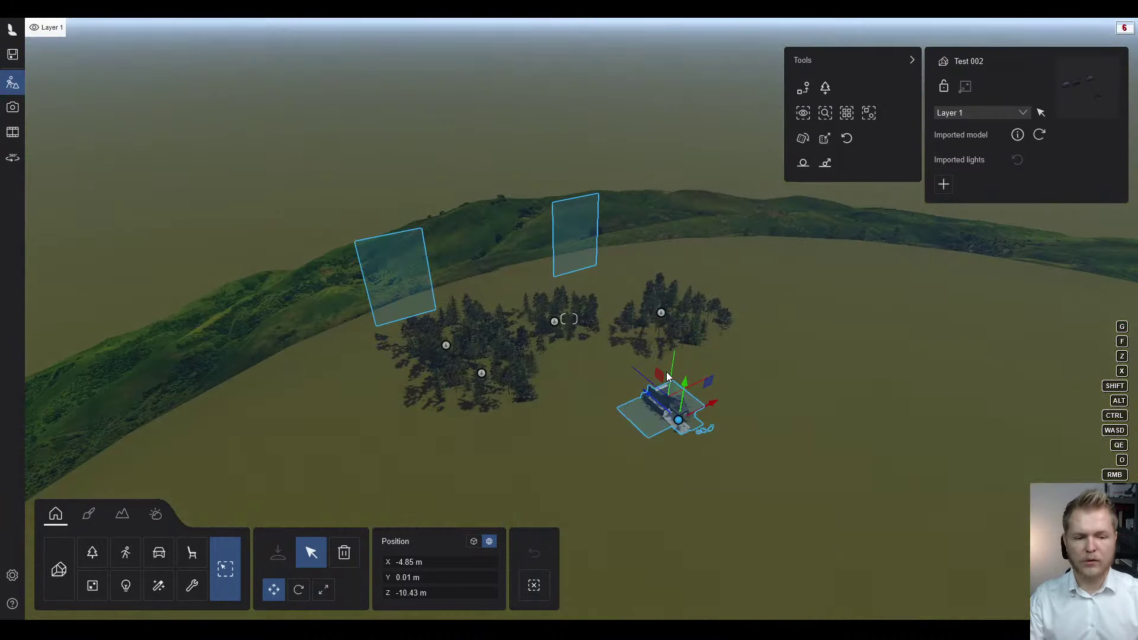
{"action": "right_click_drag", "start_coordinate": [711, 460], "coordinate": [688, 475]}
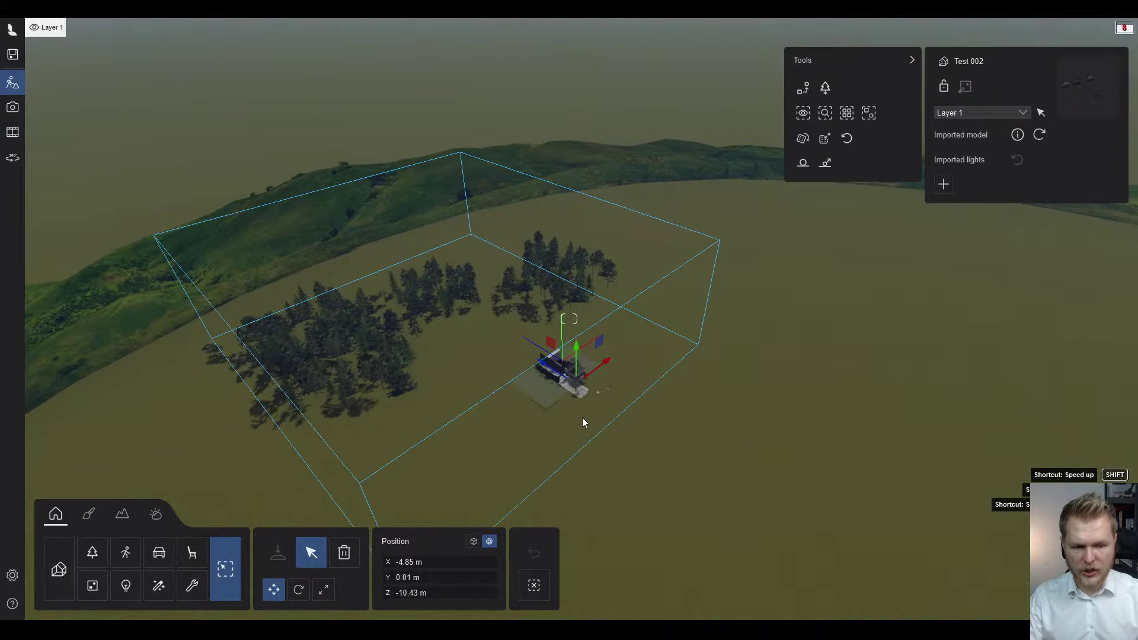
{"action": "right_click_drag", "start_coordinate": [582, 418], "coordinate": [584, 419]}
{"action": "scroll", "coordinate": [586, 362], "scroll_direction": "up", "scroll_amount": 5}
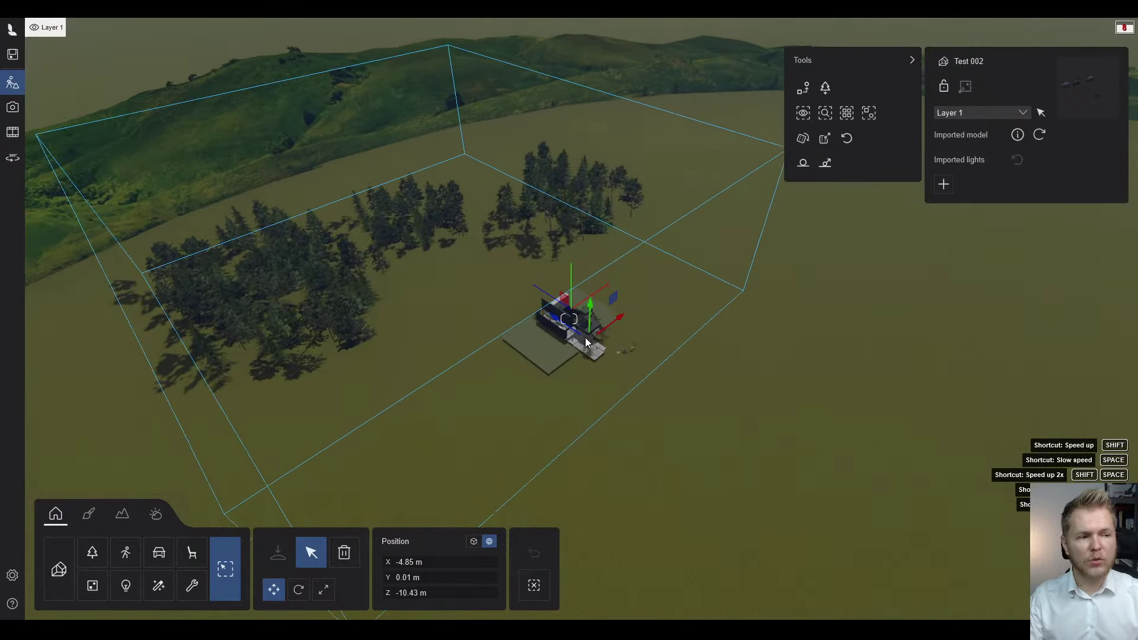
{"action": "scroll", "coordinate": [585, 344], "scroll_direction": "up", "scroll_amount": 5}
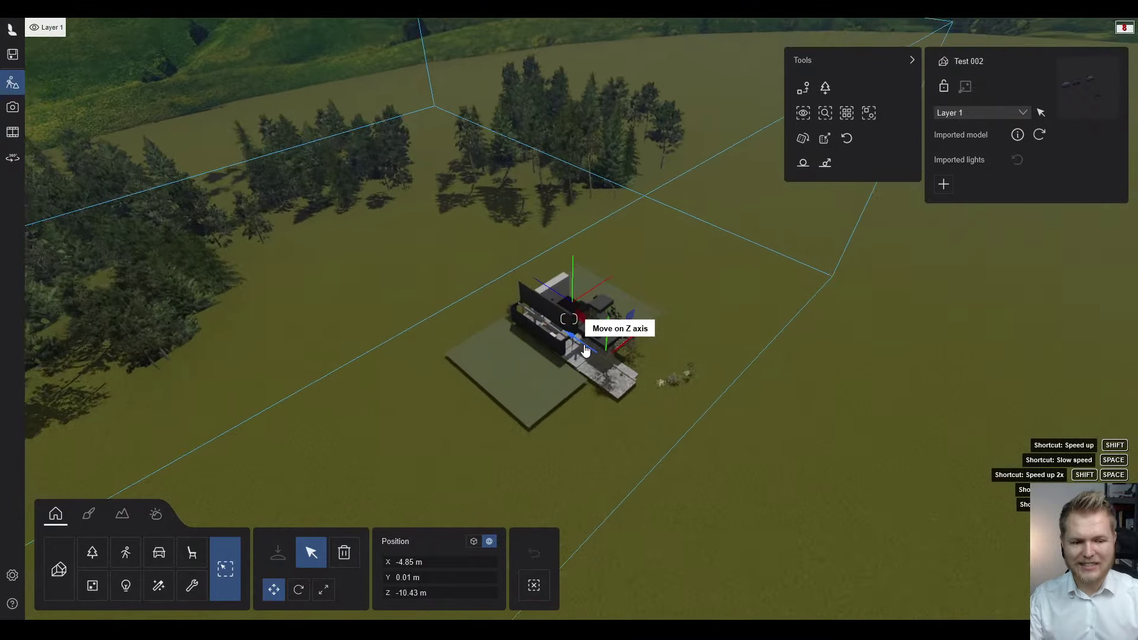
{"action": "scroll", "coordinate": [585, 350], "scroll_direction": "up", "scroll_amount": 5}
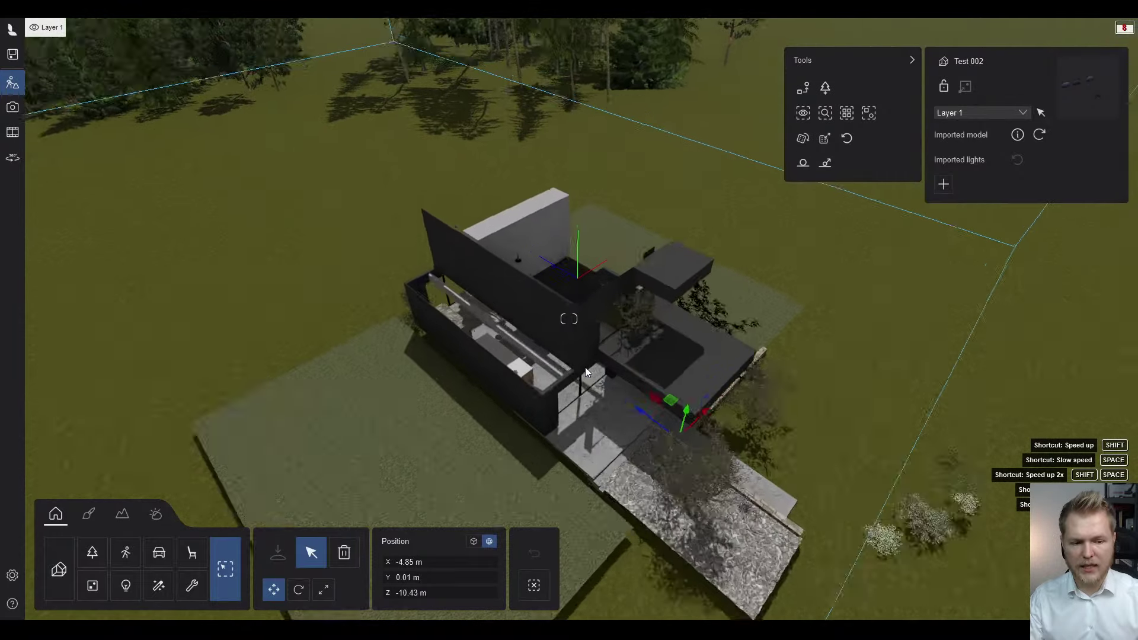
{"action": "right_click_drag", "start_coordinate": [624, 424], "coordinate": [607, 309]}
{"action": "key", "text": "s"}
{"action": "key", "text": "e"}
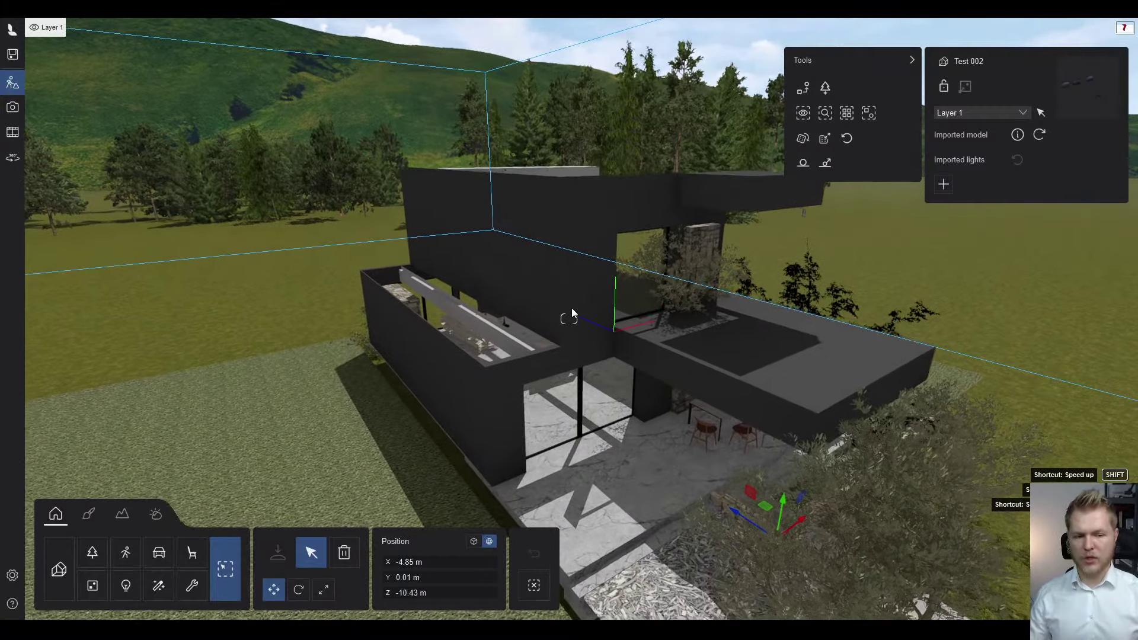
{"action": "left_click", "coordinate": [571, 308]}
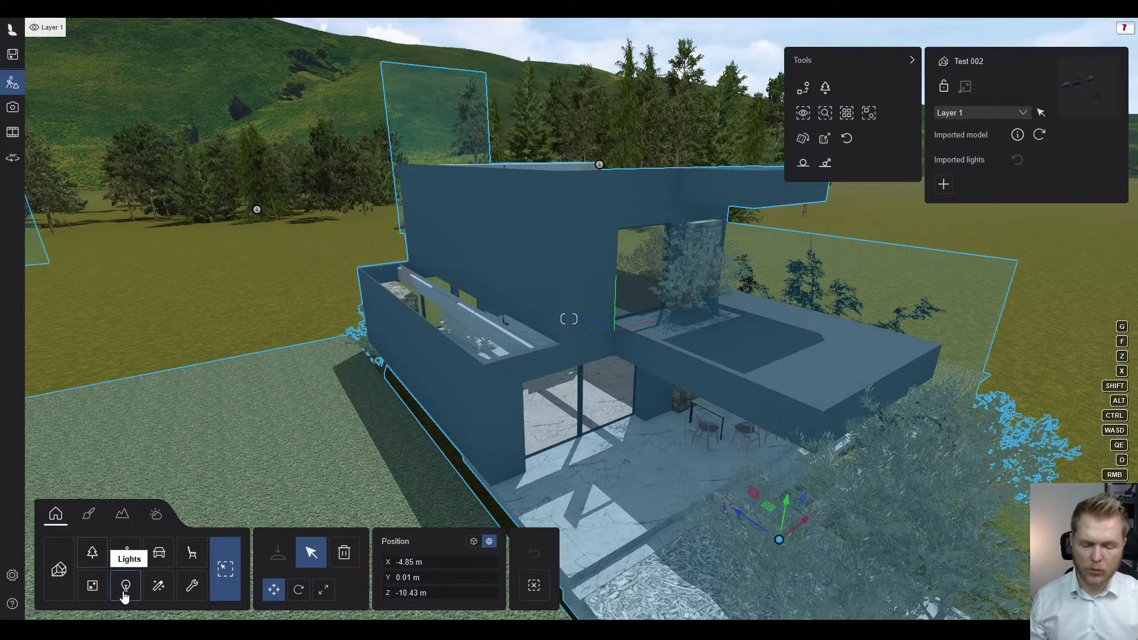
- Look through the Effects library, including its Decals, and open the Lights library
{"action": "left_click", "coordinate": [169, 591]}
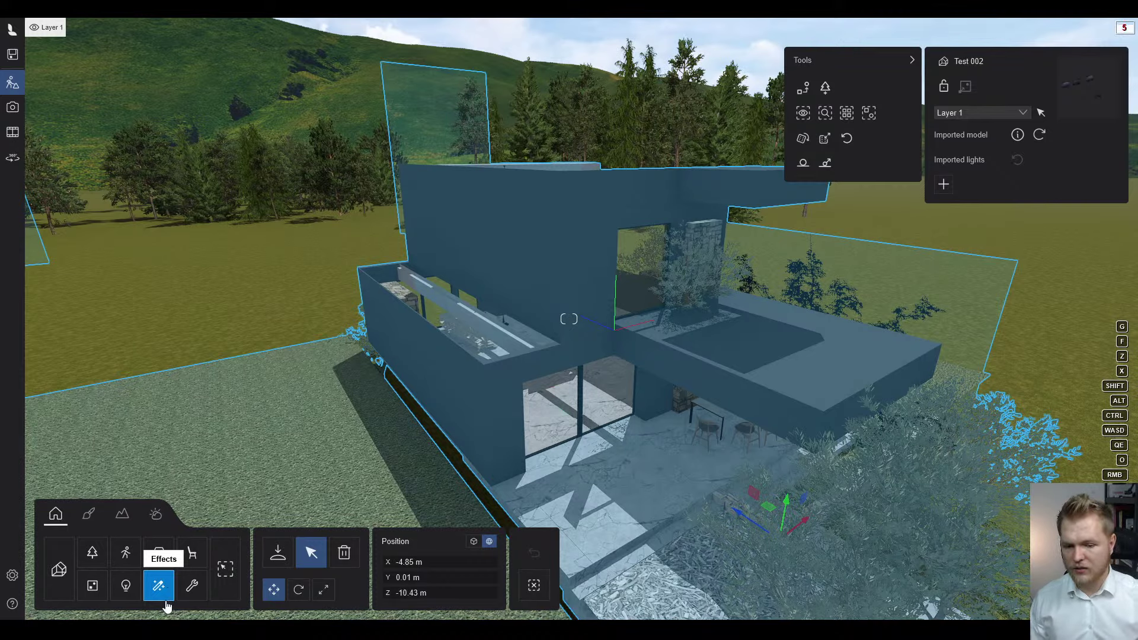
{"action": "left_click", "coordinate": [159, 587]}
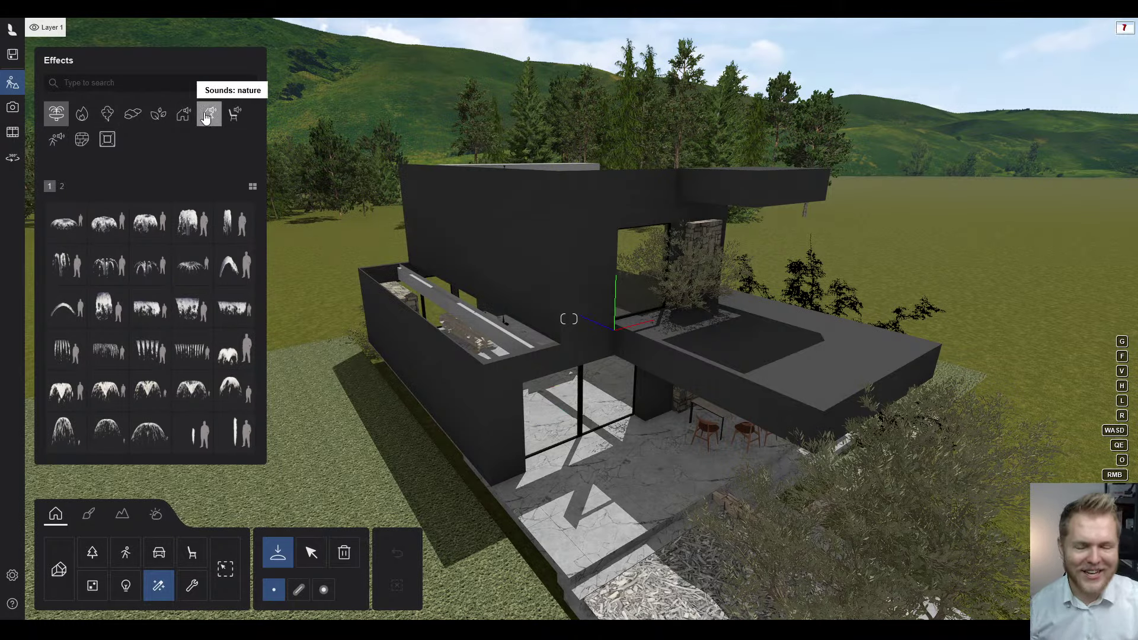
{"action": "left_click", "coordinate": [83, 141]}
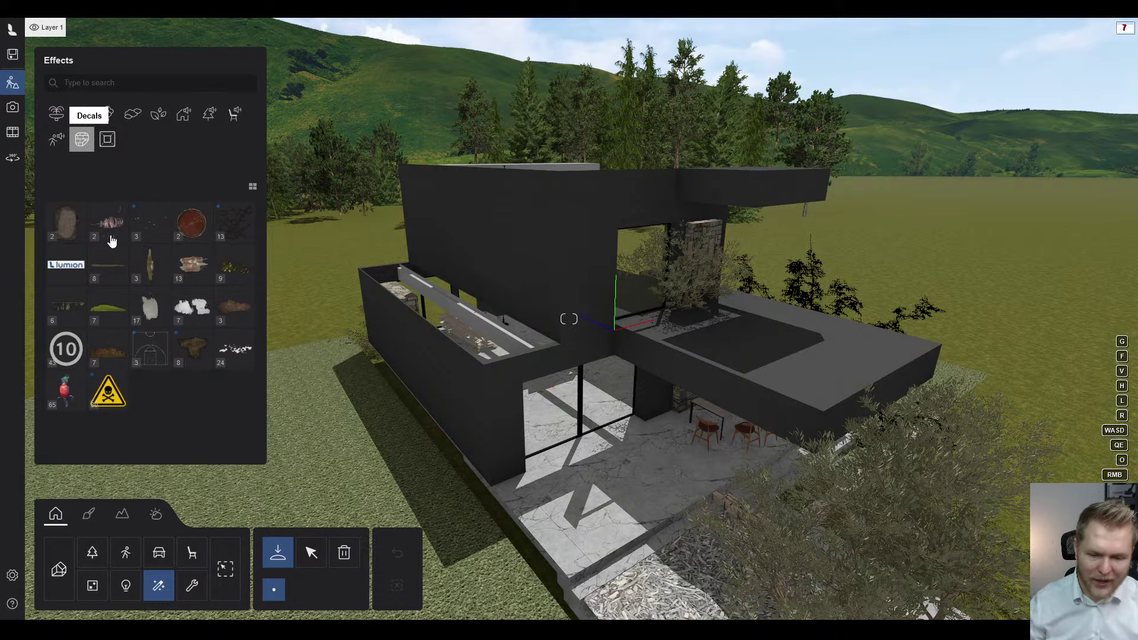
{"action": "left_click", "coordinate": [127, 587]}
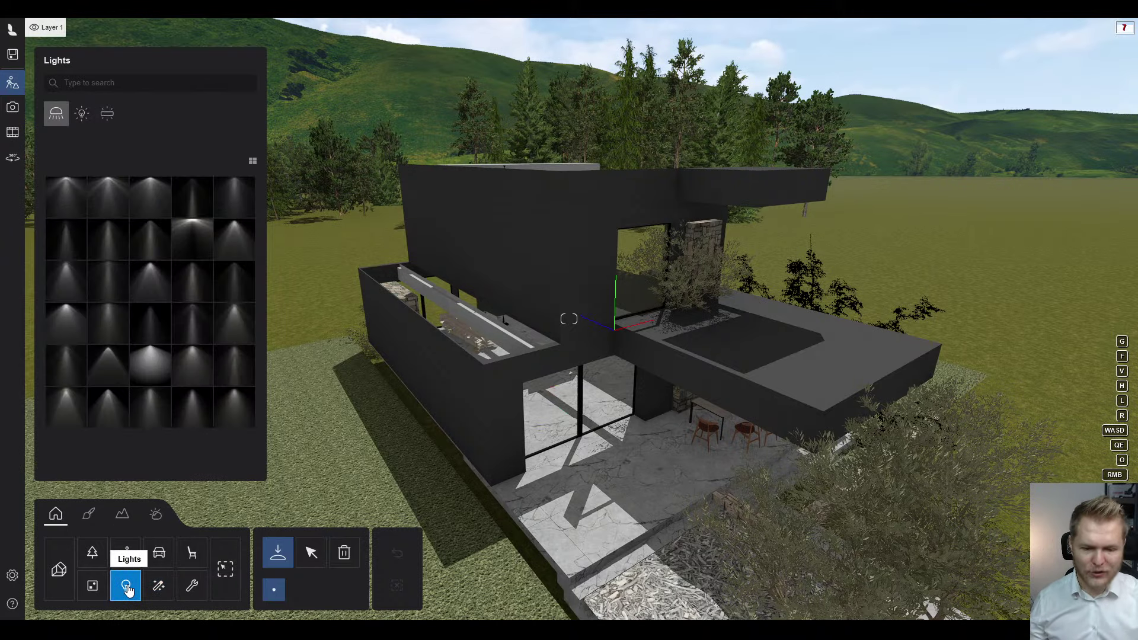
- Apply the Plaster 001 material from the Plaster library to the house's dark wall surface in the material editor
{"action": "left_click", "coordinate": [89, 516]}
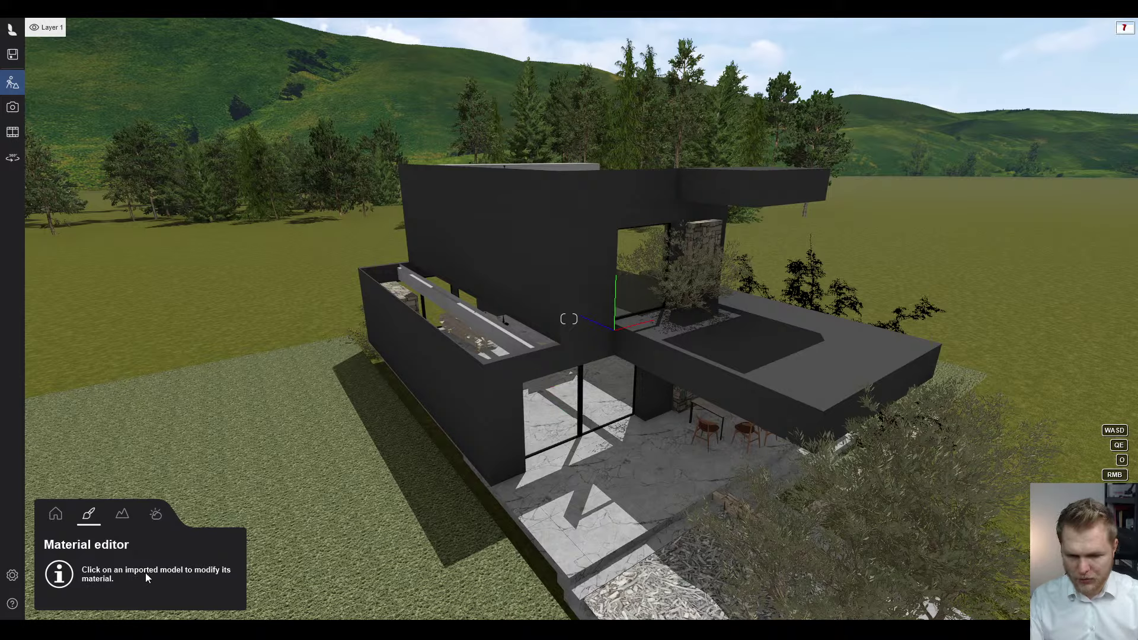
{"action": "left_click", "coordinate": [508, 241]}
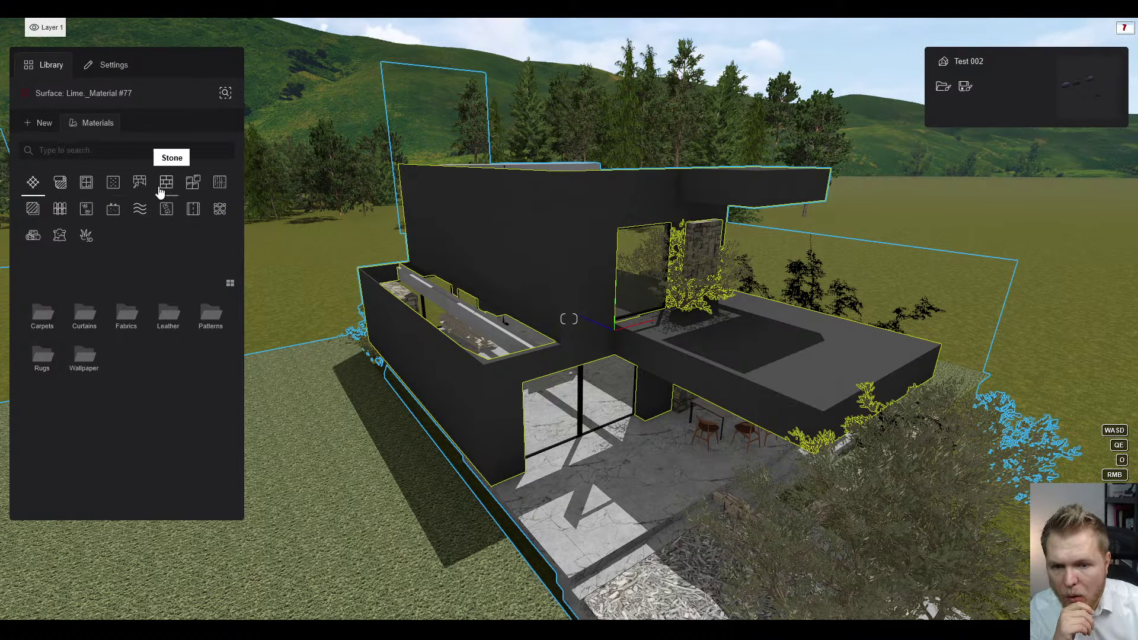
{"action": "left_click", "coordinate": [141, 186]}
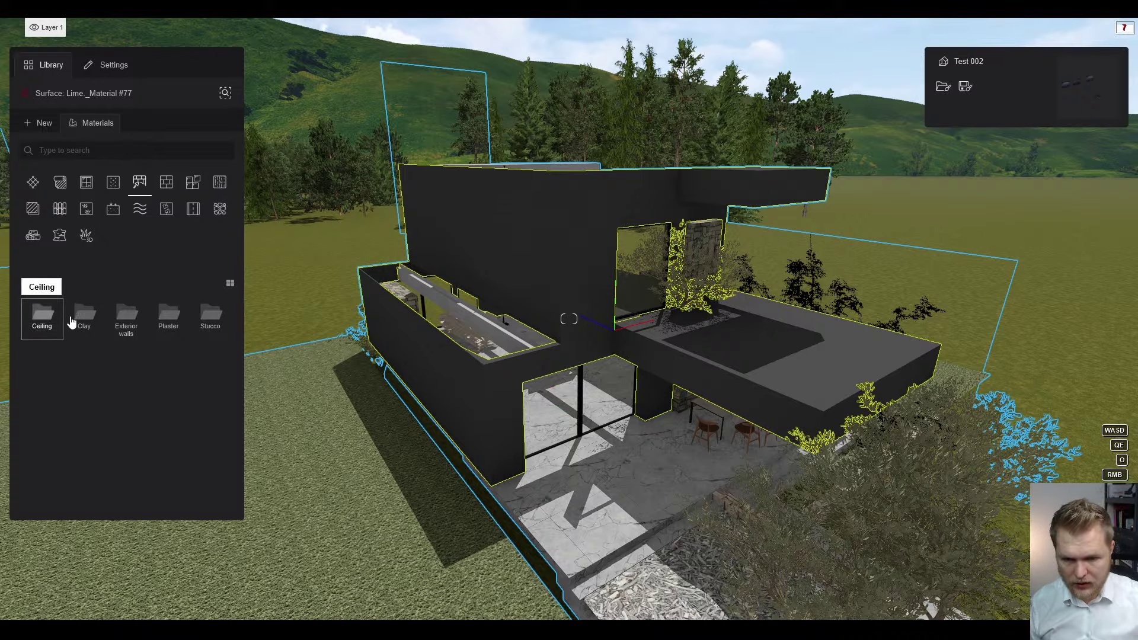
{"action": "left_click", "coordinate": [87, 210]}
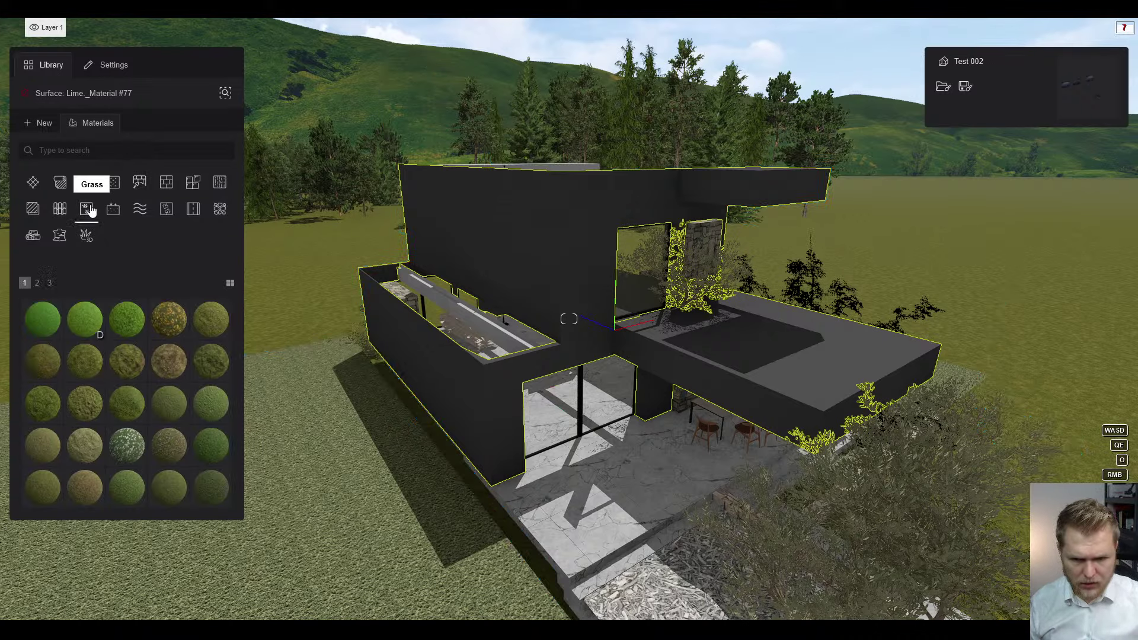
{"action": "left_click", "coordinate": [142, 181]}
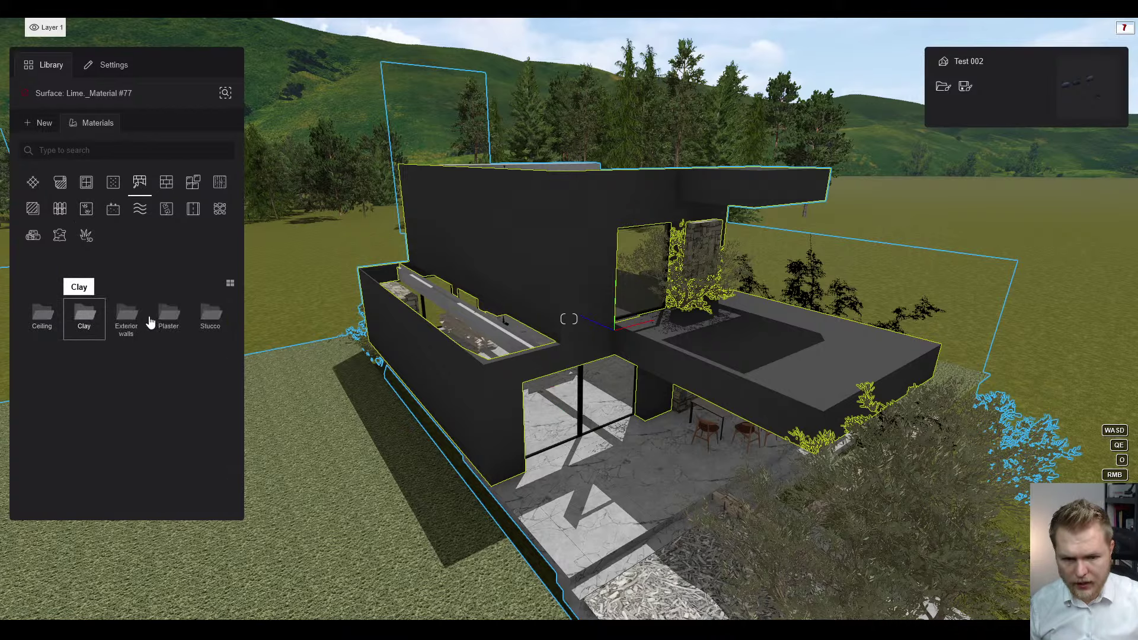
{"action": "left_click", "coordinate": [168, 315]}
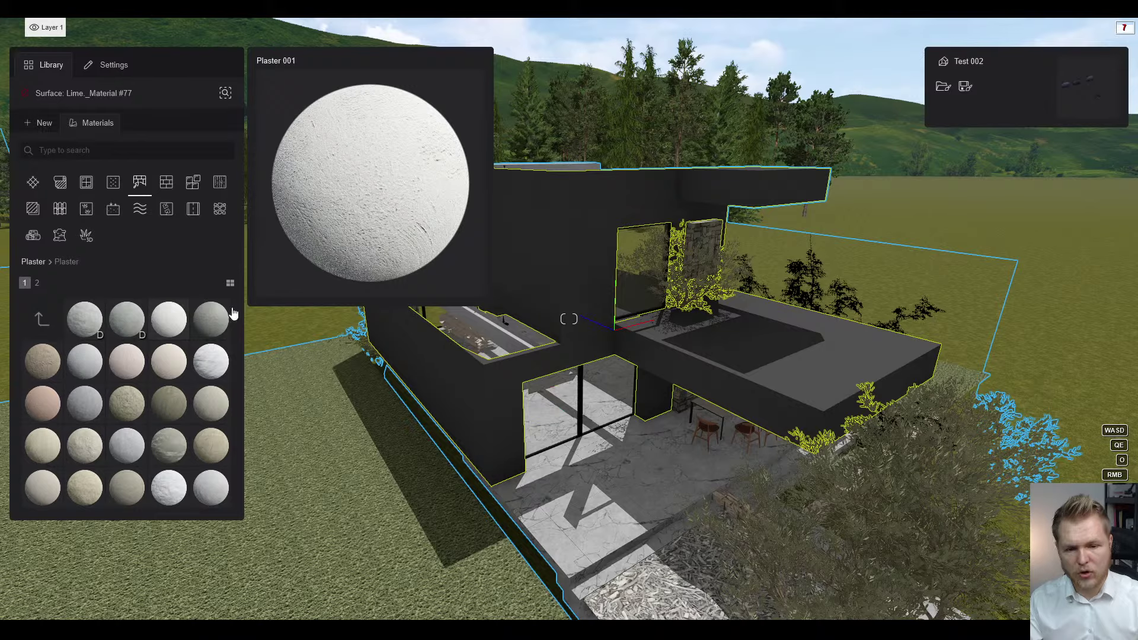
{"action": "left_click", "coordinate": [160, 326]}
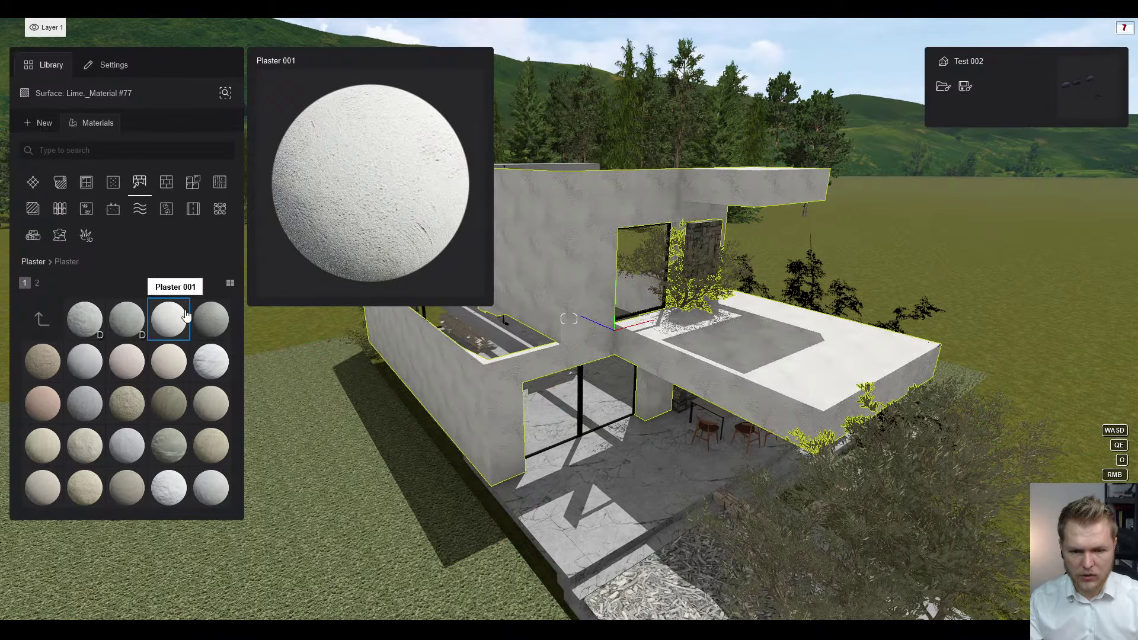
- Examine the plaster on the walls up close and look through its position, weathering and foliage settings
{"action": "key", "text": "w"}
{"action": "right_click_drag", "start_coordinate": [581, 385], "coordinate": [551, 378]}
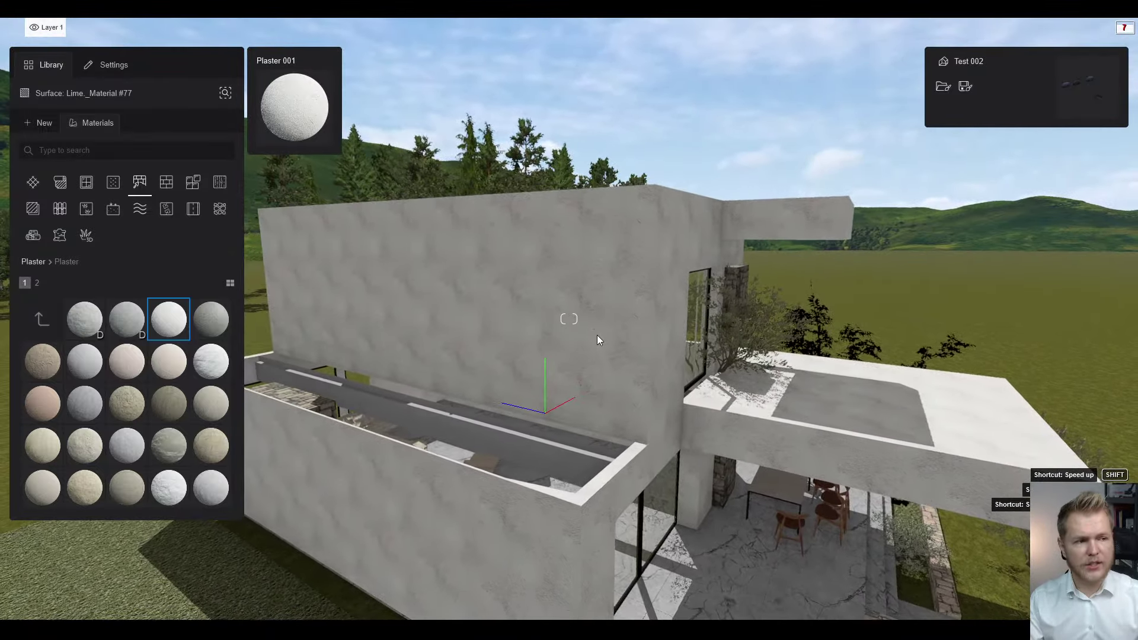
{"action": "mouse_move", "coordinate": [157, 328]}
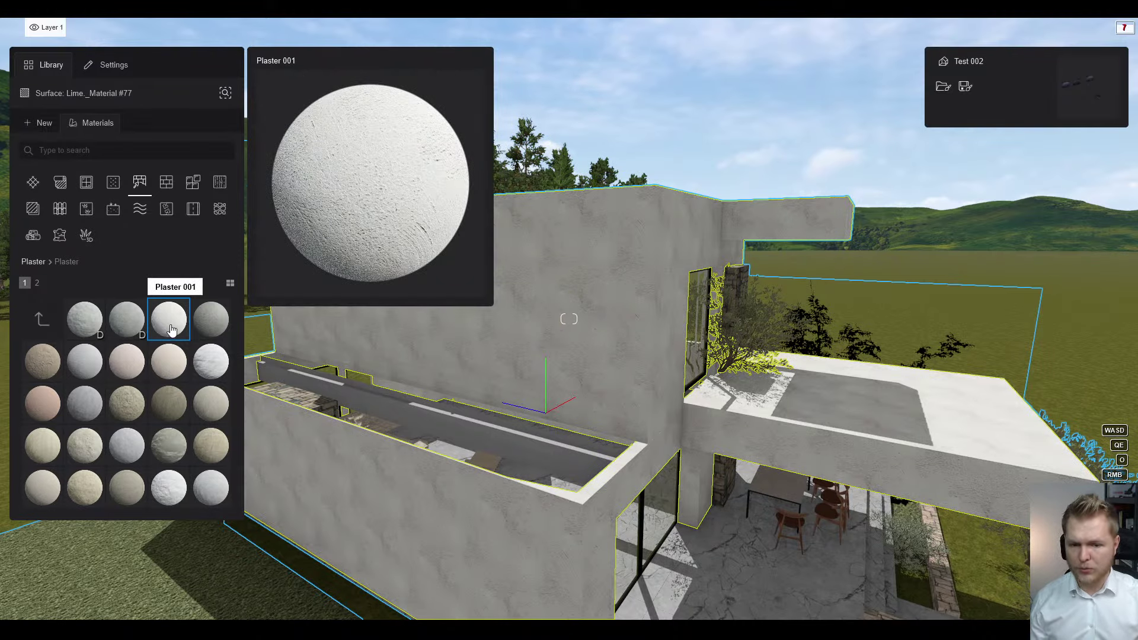
{"action": "left_click", "coordinate": [170, 328]}
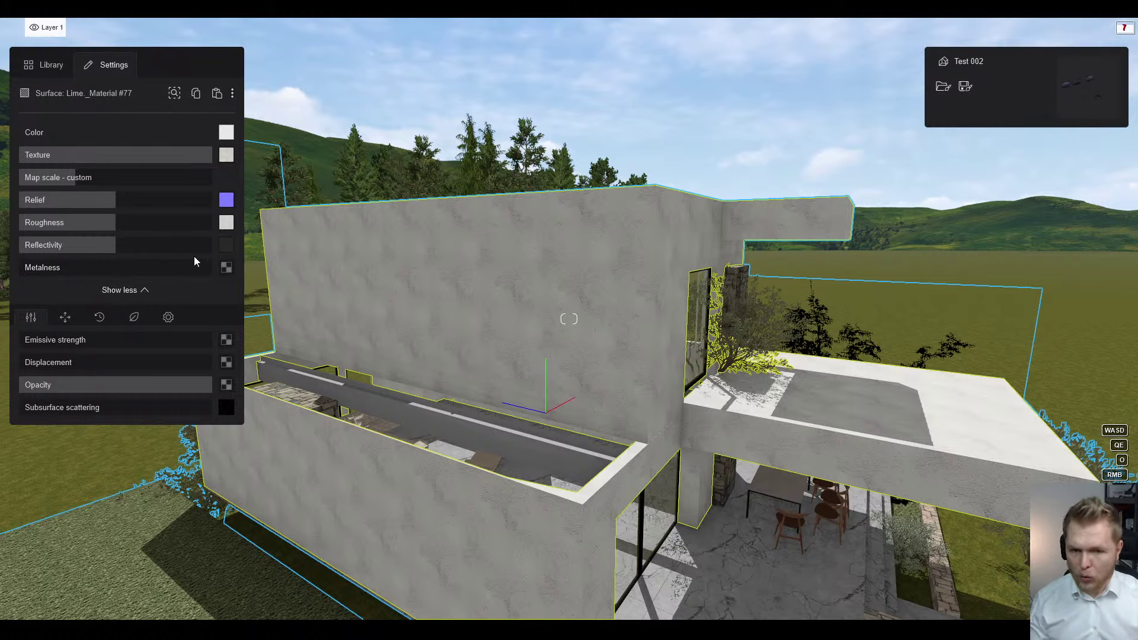
{"action": "left_click", "coordinate": [66, 323]}
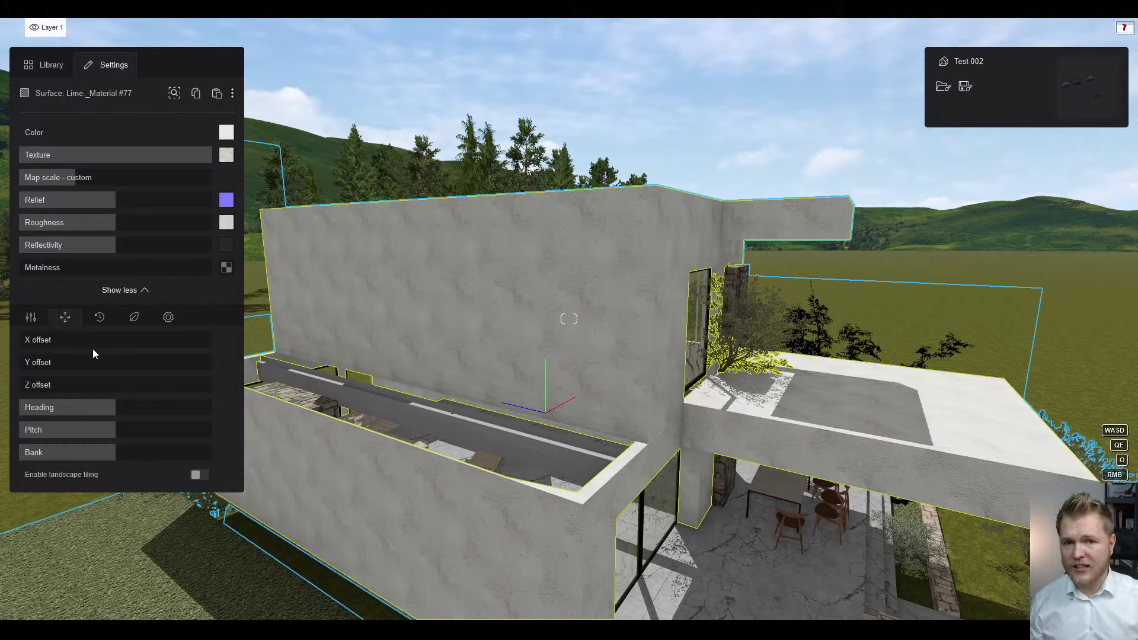
{"action": "left_click", "coordinate": [99, 318]}
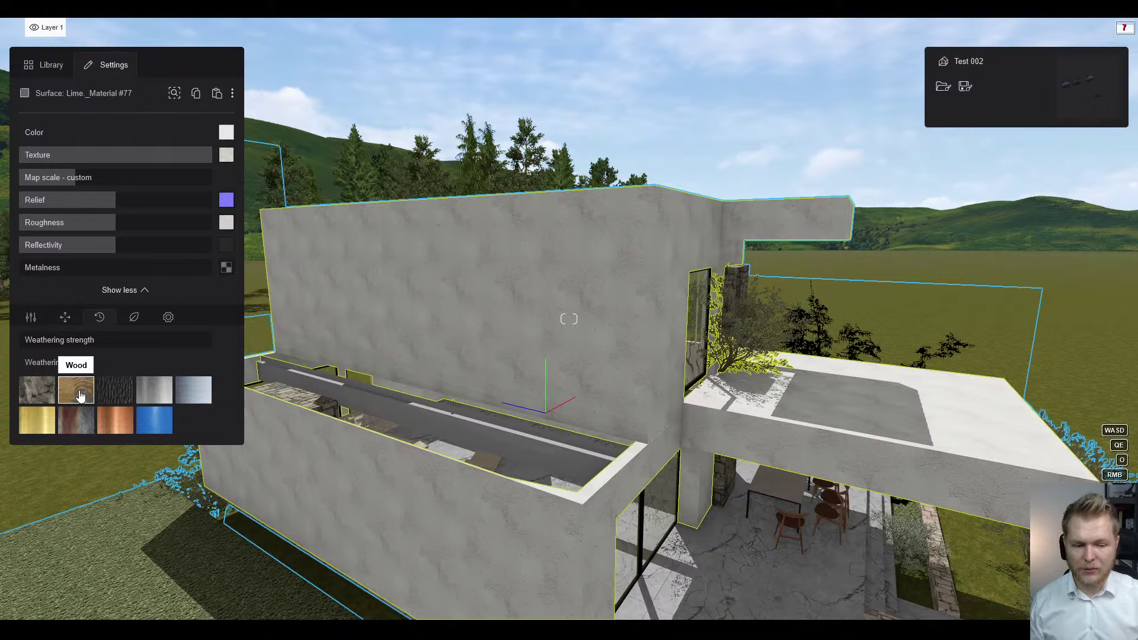
{"action": "left_click", "coordinate": [134, 317]}
{"action": "key", "text": "s"}
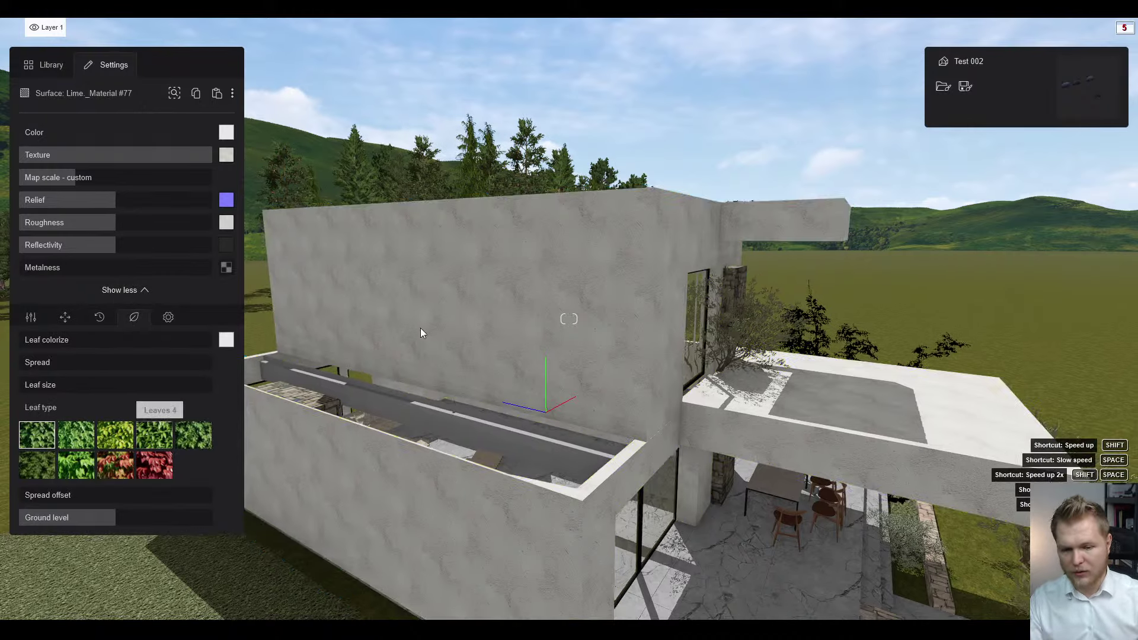
{"action": "right_click_drag", "start_coordinate": [420, 330], "coordinate": [383, 367]}
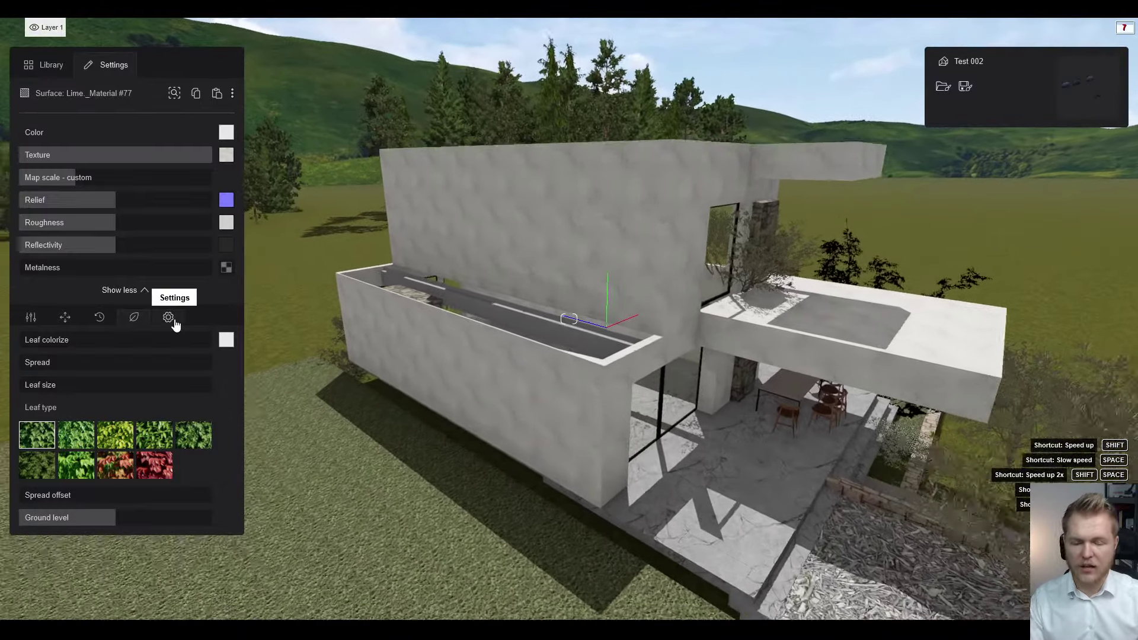
- Set the wall plaster's Soften edges to 16% and return to the material library
{"action": "left_click", "coordinate": [168, 317]}
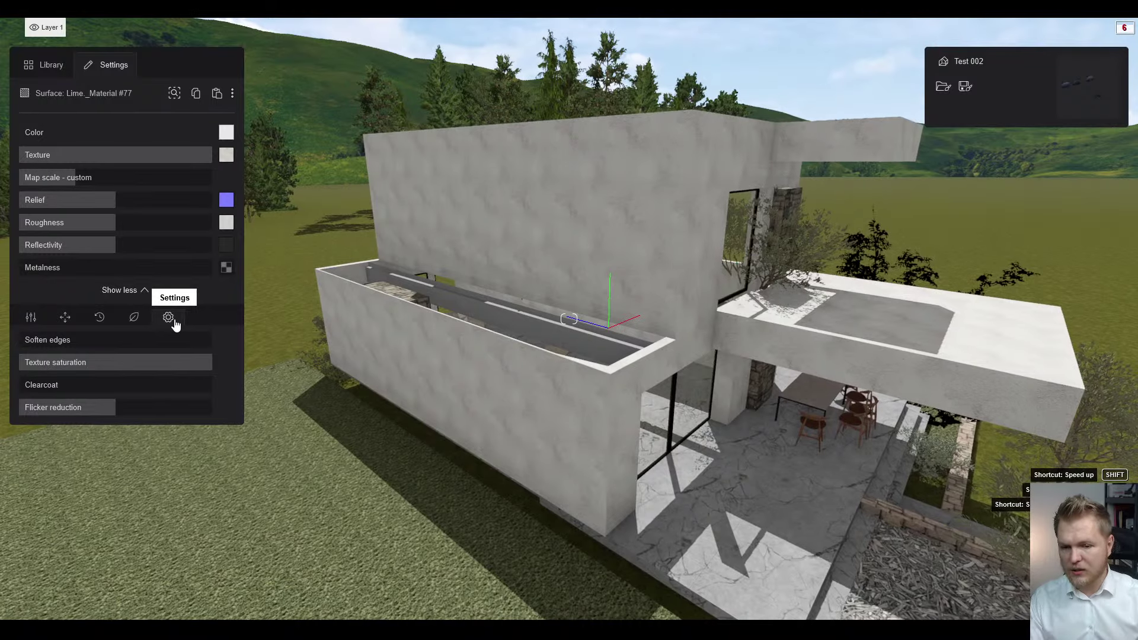
{"action": "key", "text": "s"}
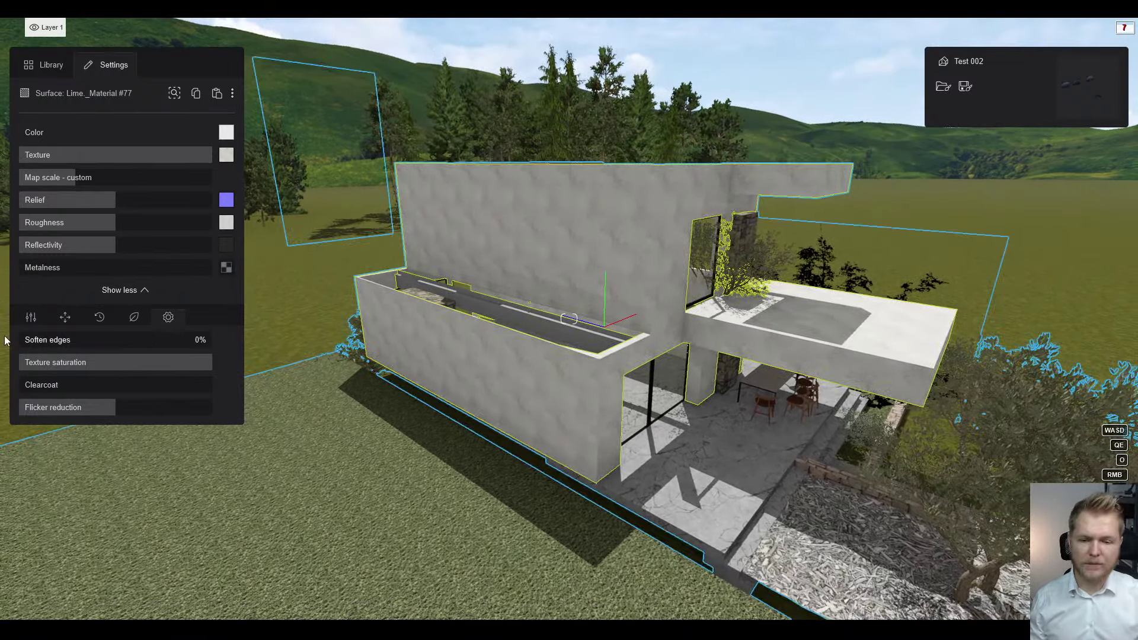
{"action": "left_click_drag", "start_coordinate": [114, 339], "coordinate": [118, 339]}
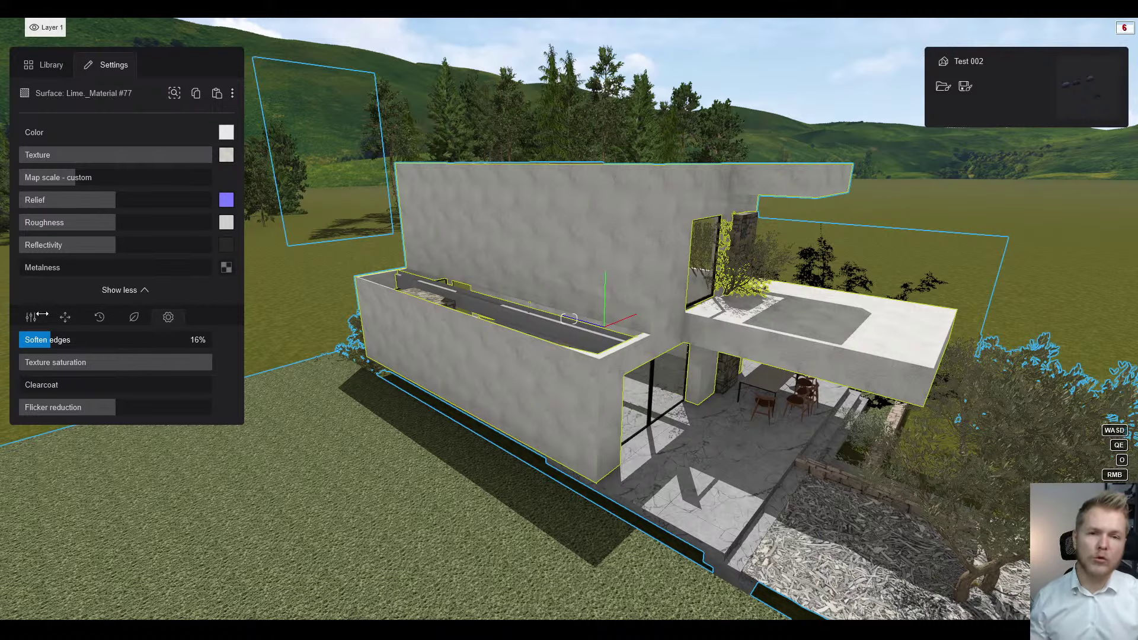
{"action": "scroll", "coordinate": [31, 323], "scroll_direction": "down", "scroll_amount": 2}
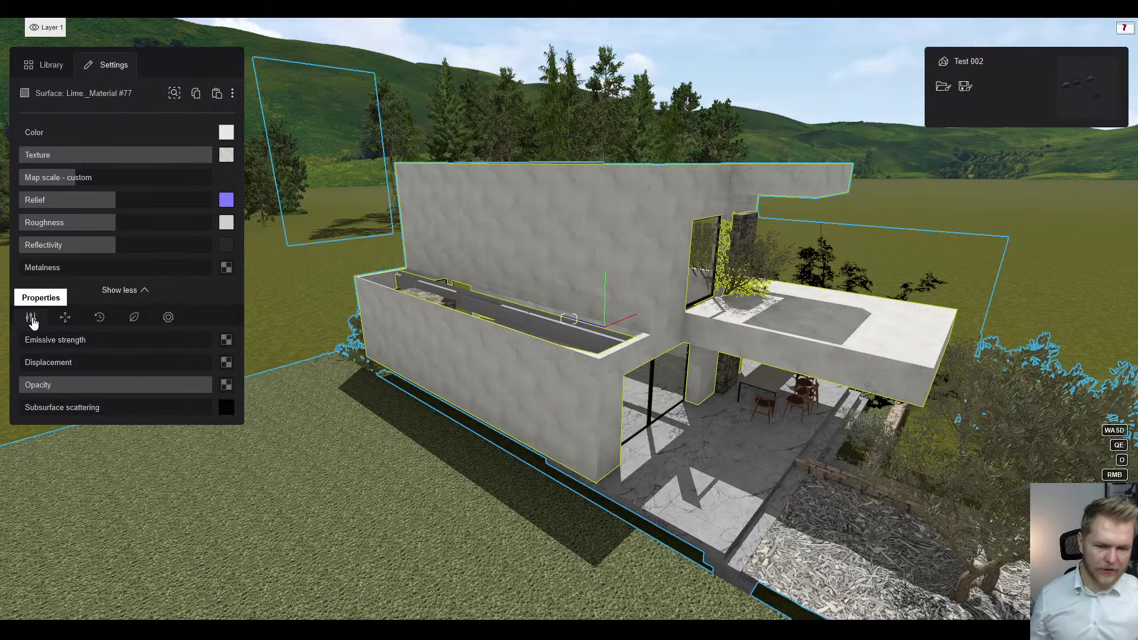
{"action": "left_click", "coordinate": [52, 67]}
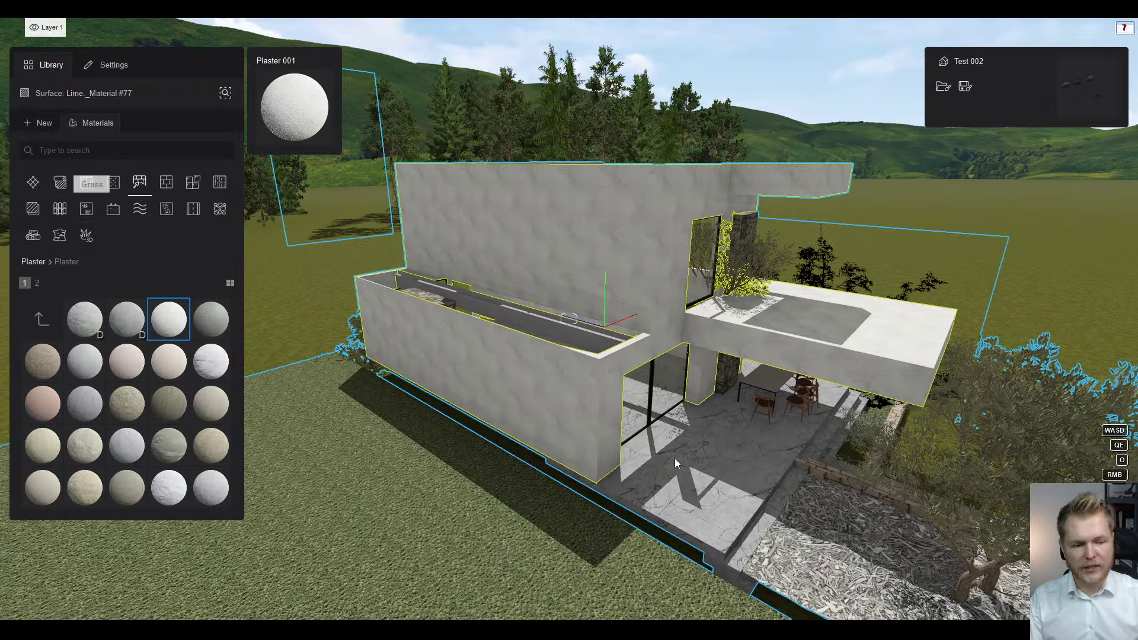
- Examine the plastered facade from the garden path in front of the terrace and save the material changes
{"action": "key", "text": "w"}
{"action": "mouse_move", "coordinate": [674, 464]}
{"action": "right_mouse_down"}
{"action": "mouse_move", "coordinate": [718, 495]}
{"action": "mouse_move", "coordinate": [847, 455]}
{"action": "mouse_move", "coordinate": [652, 456]}
{"action": "mouse_move", "coordinate": [655, 427]}
{"action": "mouse_move", "coordinate": [652, 454]}
{"action": "mouse_move", "coordinate": [681, 461]}
{"action": "right_mouse_up"}
{"action": "key", "text": "e"}
{"action": "key", "text": "s"}
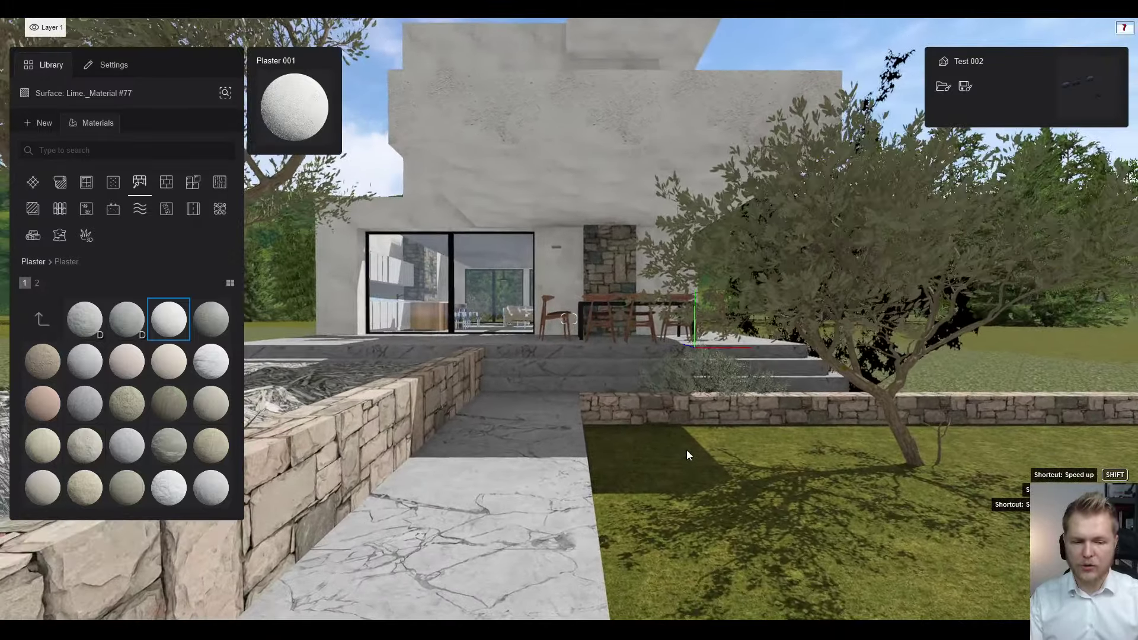
{"action": "key", "text": "q"}
{"action": "key", "text": "a"}
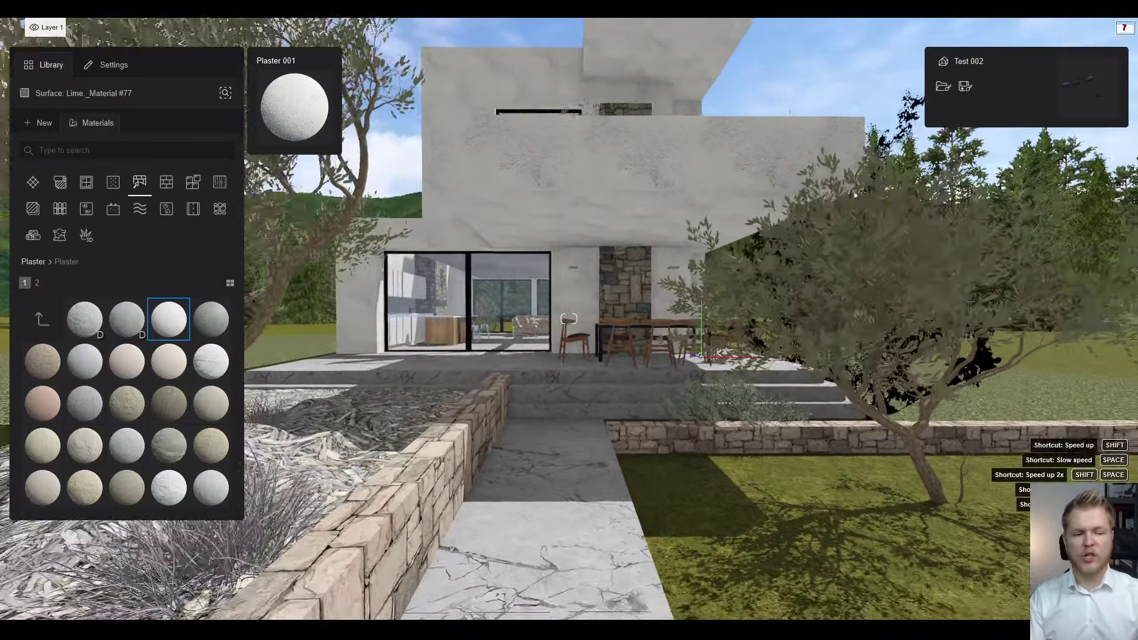
{"action": "key", "text": "s"}
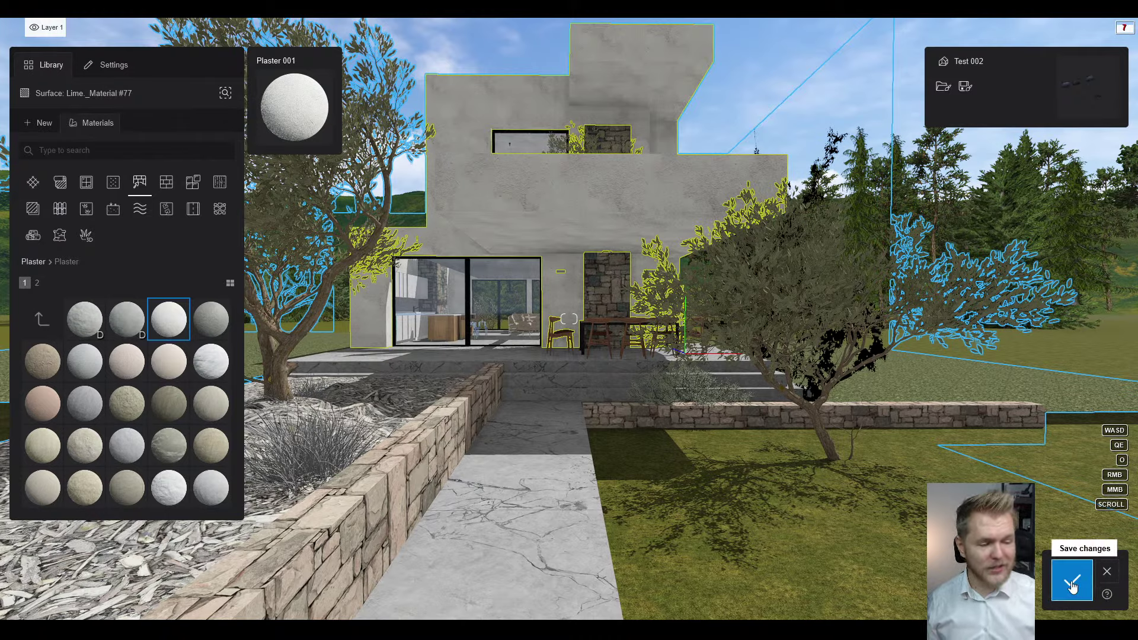
{"action": "left_click", "coordinate": [1073, 582]}
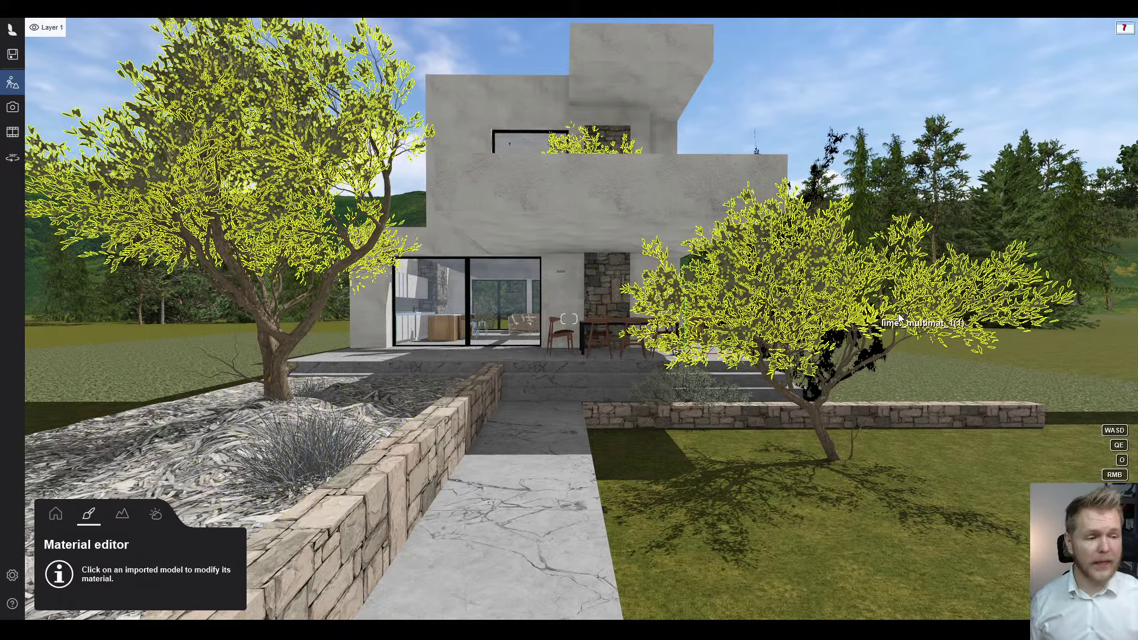
- Inspect the Lime_Material #65 surface behind the garden tree and its New material options, leaving it without changes
{"action": "left_click", "coordinate": [865, 389]}
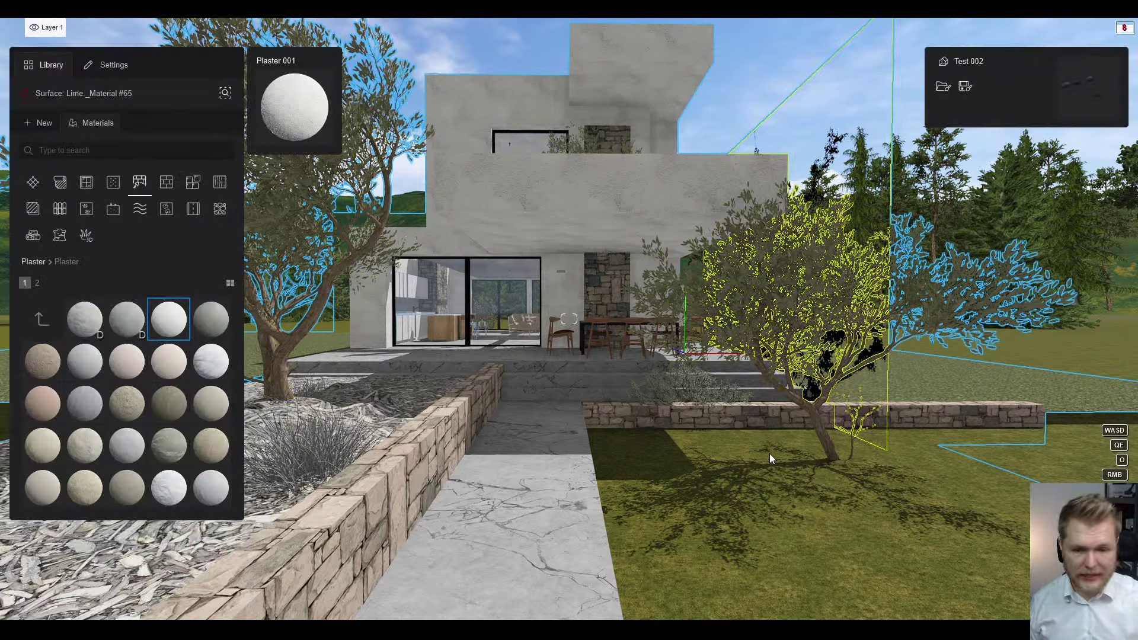
{"action": "middle_click_drag", "start_coordinate": [754, 417], "coordinate": [830, 133]}
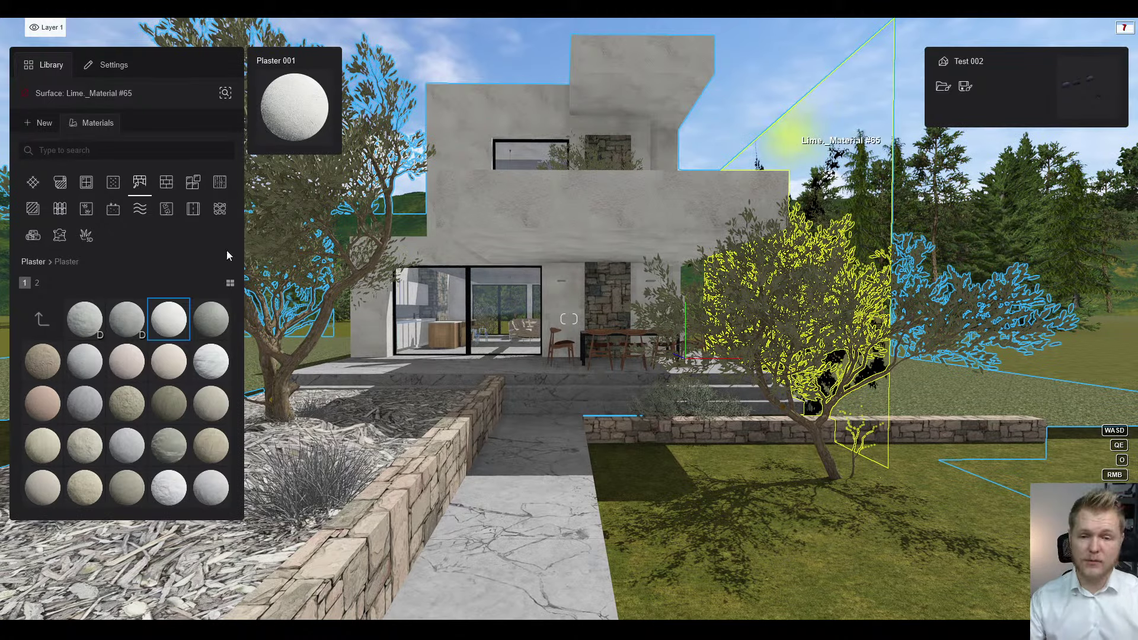
{"action": "left_click", "coordinate": [47, 126]}
{"action": "key", "text": "Escape"}
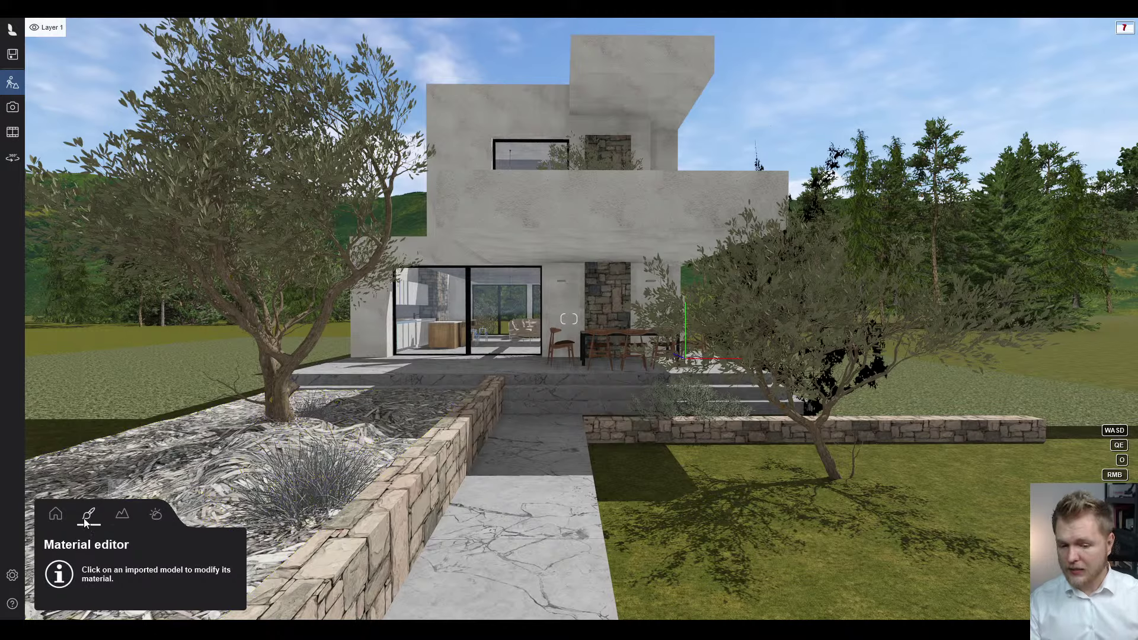
- Open the landscape tools and survey the ground and pine clusters from above the house
{"action": "left_click", "coordinate": [121, 517]}
{"action": "key", "text": "s"}
{"action": "right_click_drag", "start_coordinate": [728, 277], "coordinate": [572, 373]}
{"action": "key", "text": "s"}
{"action": "key", "text": "d"}
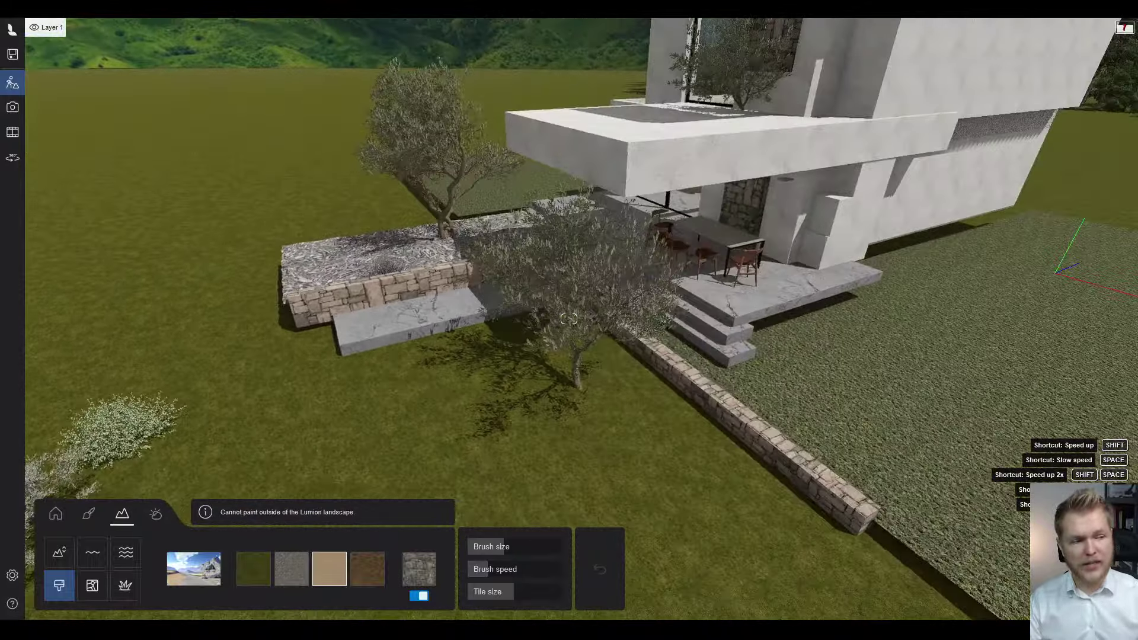
{"action": "right_click_drag", "start_coordinate": [569, 319], "coordinate": [681, 131]}
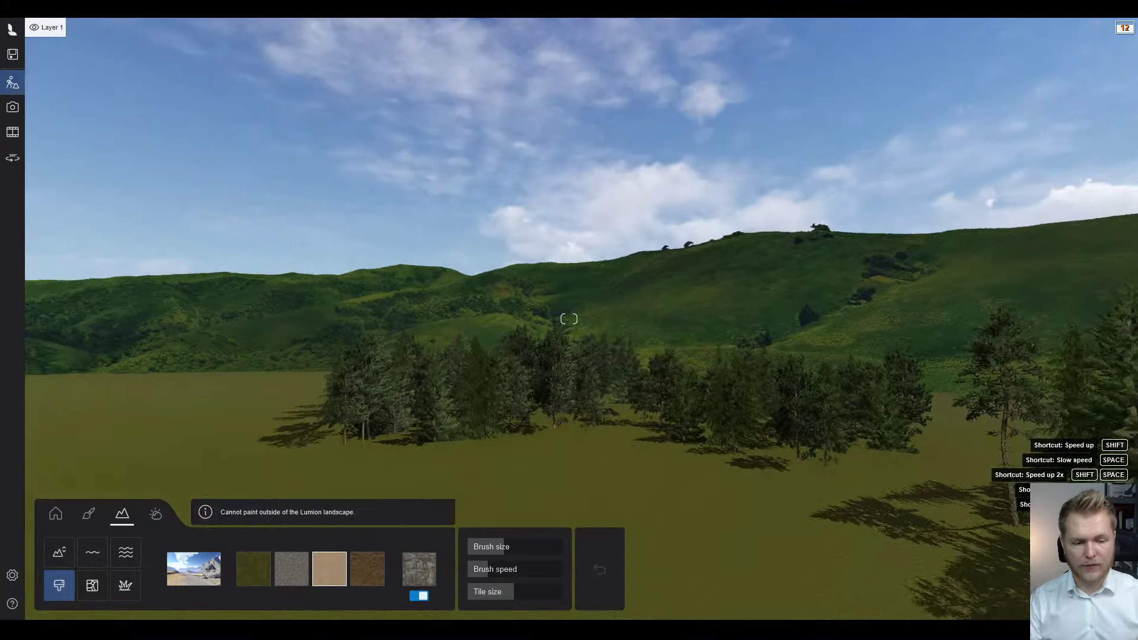
{"action": "mouse_move", "coordinate": [569, 319]}
{"action": "right_mouse_down"}
{"action": "mouse_move", "coordinate": [492, 427]}
{"action": "mouse_move", "coordinate": [471, 481]}
{"action": "mouse_move", "coordinate": [474, 516]}
{"action": "mouse_move", "coordinate": [503, 507]}
{"action": "mouse_move", "coordinate": [599, 315]}
{"action": "mouse_move", "coordinate": [685, 305]}
{"action": "right_mouse_up"}
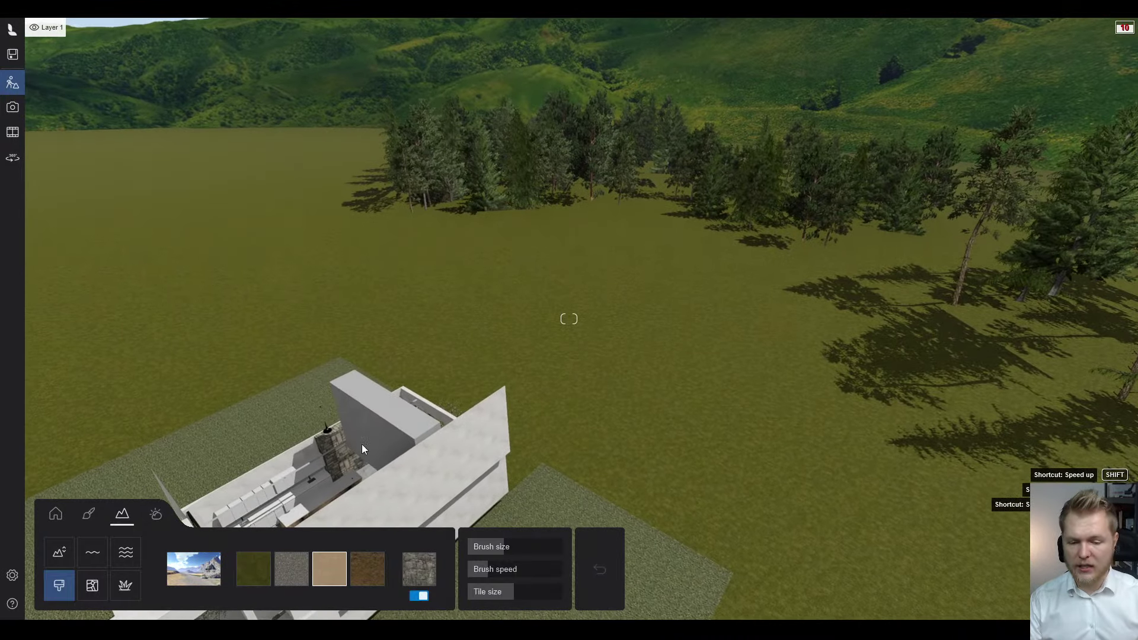
- Raise hills on the open ground between the house and the pine clusters with an enlarged height brush
{"action": "left_click", "coordinate": [59, 554]}
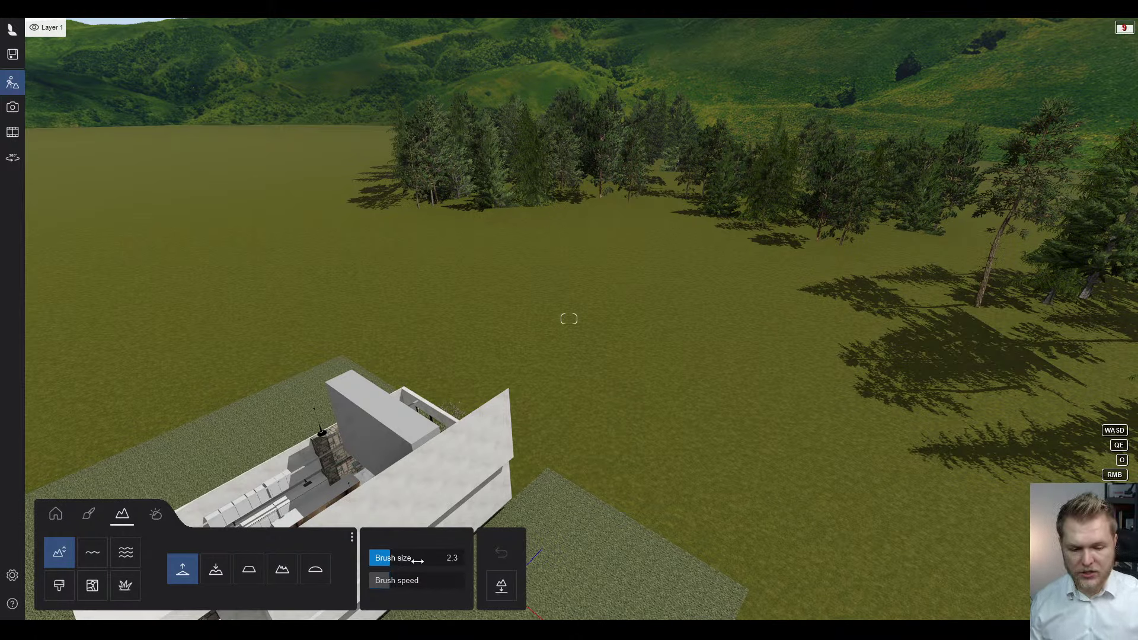
{"action": "left_click_drag", "start_coordinate": [465, 395], "coordinate": [509, 258]}
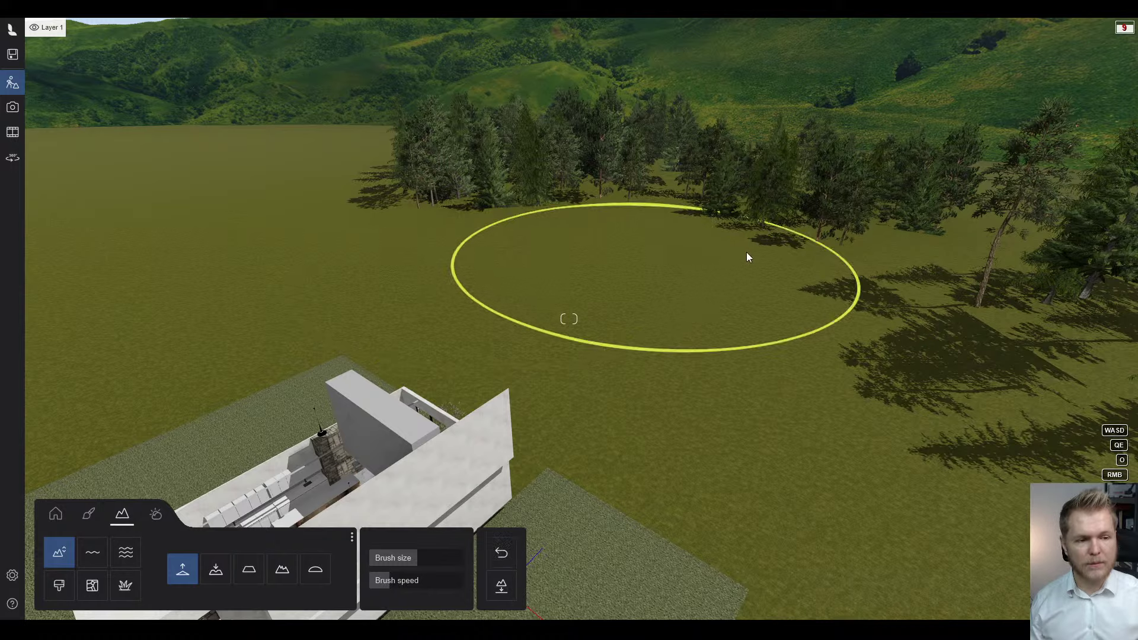
{"action": "left_click_drag", "start_coordinate": [809, 260], "coordinate": [763, 250]}
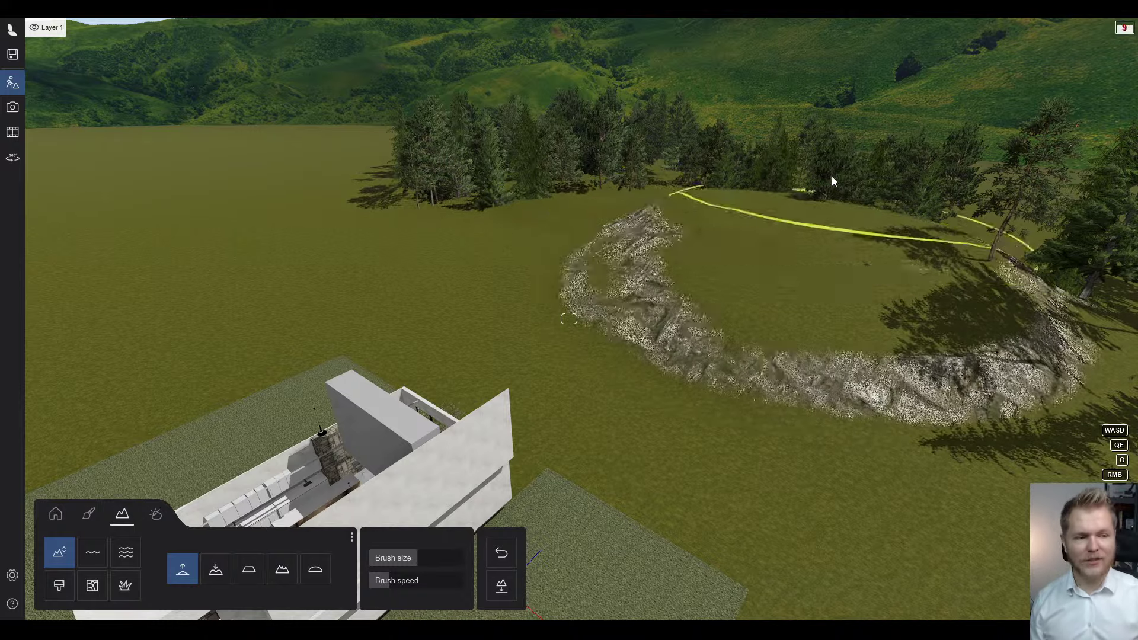
{"action": "mouse_move", "coordinate": [831, 176]}
{"action": "left_mouse_down"}
{"action": "mouse_move", "coordinate": [604, 183]}
{"action": "mouse_move", "coordinate": [561, 211]}
{"action": "mouse_move", "coordinate": [877, 262]}
{"action": "mouse_move", "coordinate": [861, 248]}
{"action": "mouse_move", "coordinate": [729, 258]}
{"action": "left_mouse_up"}
{"action": "right_click_drag", "start_coordinate": [727, 254], "coordinate": [841, 280]}
{"action": "mouse_move", "coordinate": [841, 275]}
{"action": "left_mouse_down"}
{"action": "mouse_move", "coordinate": [877, 253]}
{"action": "mouse_move", "coordinate": [863, 236]}
{"action": "left_mouse_up"}
{"action": "mouse_move", "coordinate": [863, 236]}
{"action": "right_mouse_down"}
{"action": "mouse_move", "coordinate": [853, 249]}
{"action": "mouse_move", "coordinate": [874, 282]}
{"action": "mouse_move", "coordinate": [858, 334]}
{"action": "mouse_move", "coordinate": [718, 316]}
{"action": "mouse_move", "coordinate": [317, 305]}
{"action": "mouse_move", "coordinate": [173, 339]}
{"action": "mouse_move", "coordinate": [376, 320]}
{"action": "mouse_move", "coordinate": [248, 504]}
{"action": "right_mouse_up"}
- Lower parts of the raised slopes behind the house and flatten the central hill's uneven rocky area
{"action": "left_click", "coordinate": [217, 570]}
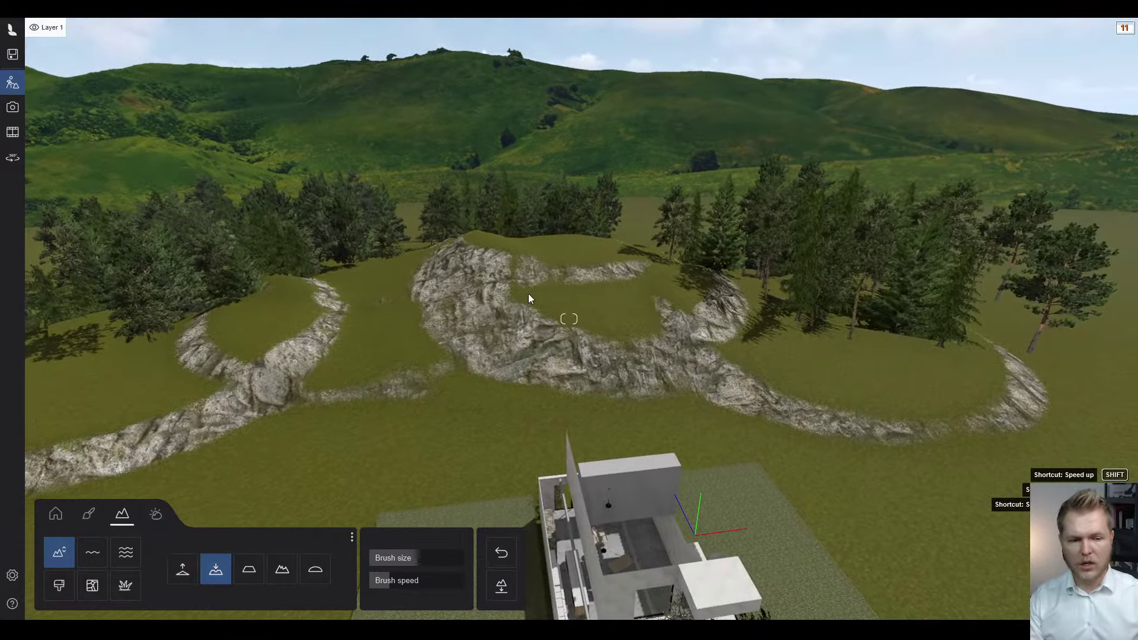
{"action": "left_click_drag", "start_coordinate": [488, 291], "coordinate": [477, 279]}
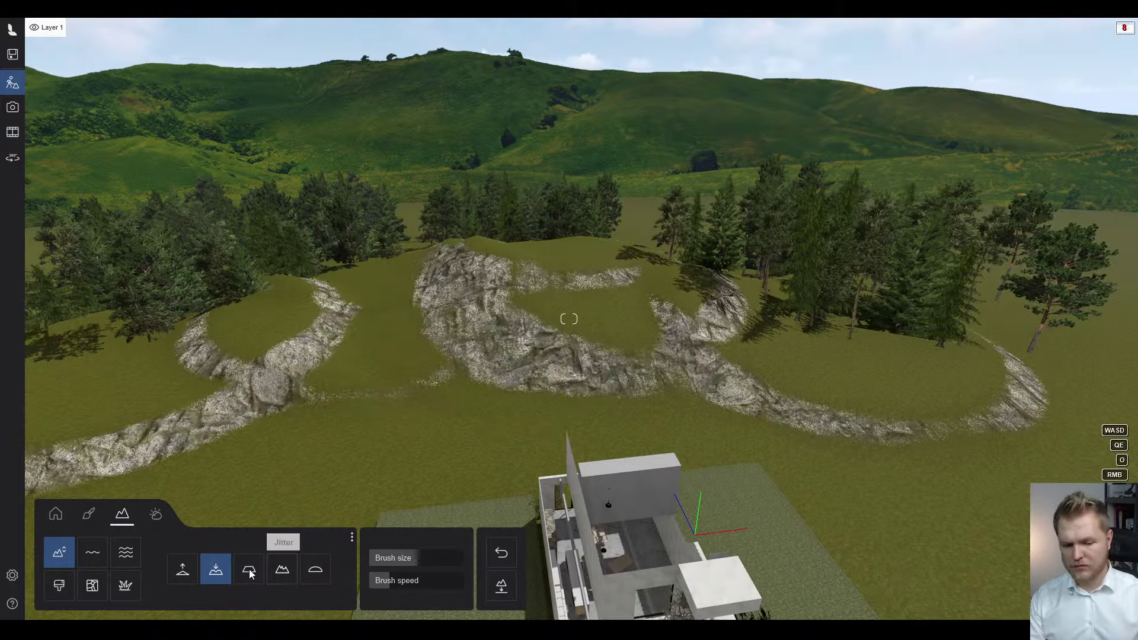
{"action": "mouse_move", "coordinate": [602, 286]}
{"action": "left_mouse_down"}
{"action": "mouse_move", "coordinate": [872, 281]}
{"action": "mouse_move", "coordinate": [667, 265]}
{"action": "left_mouse_up"}
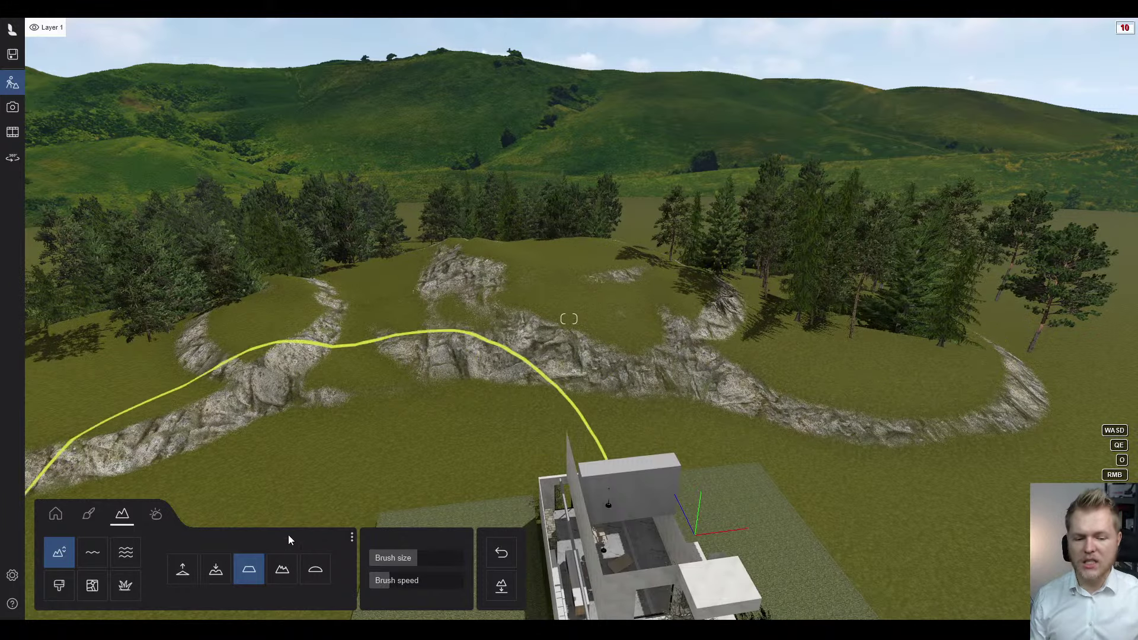
- Roughen the surface of the central rocky hill behind the house with the Jitter brush
{"action": "left_click", "coordinate": [497, 268]}
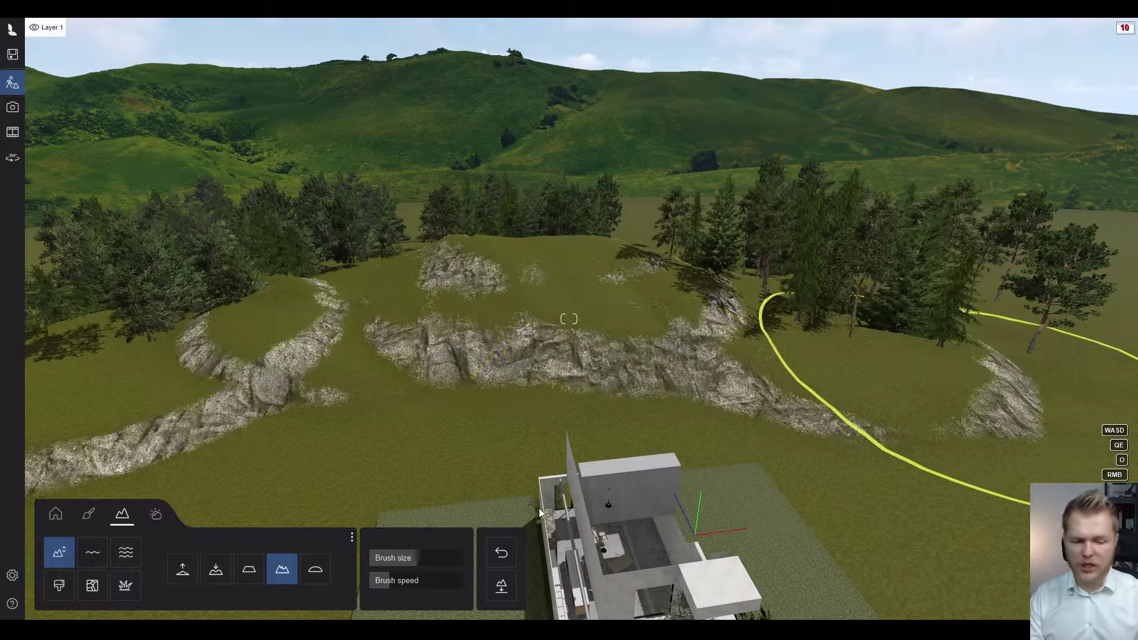
{"action": "key", "text": "d"}
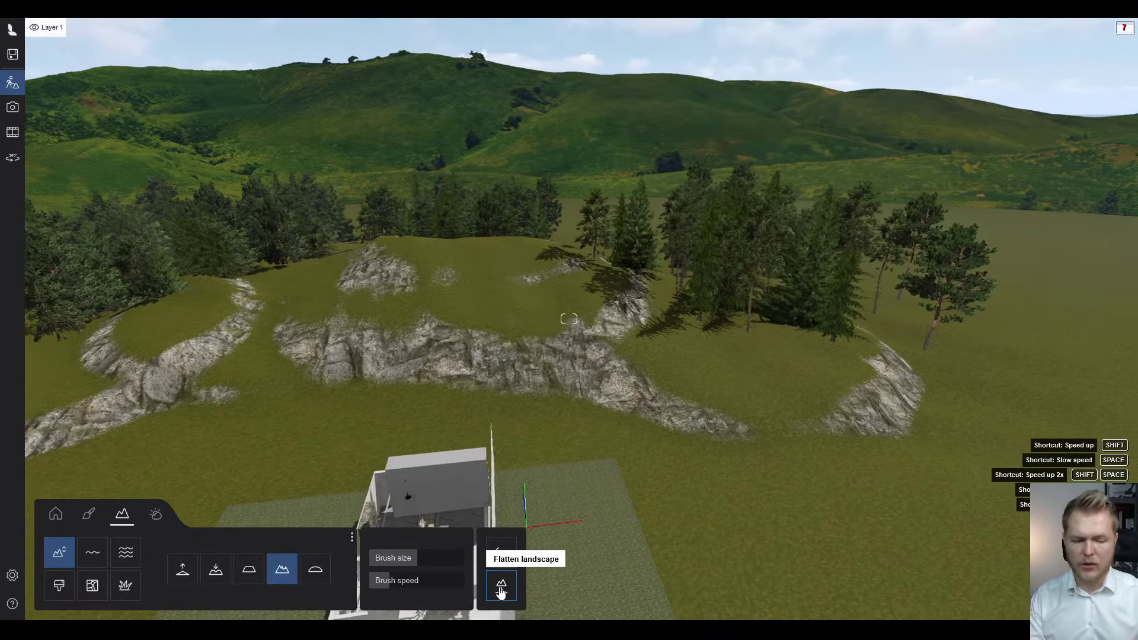
{"action": "right_click_drag", "start_coordinate": [670, 423], "coordinate": [475, 408]}
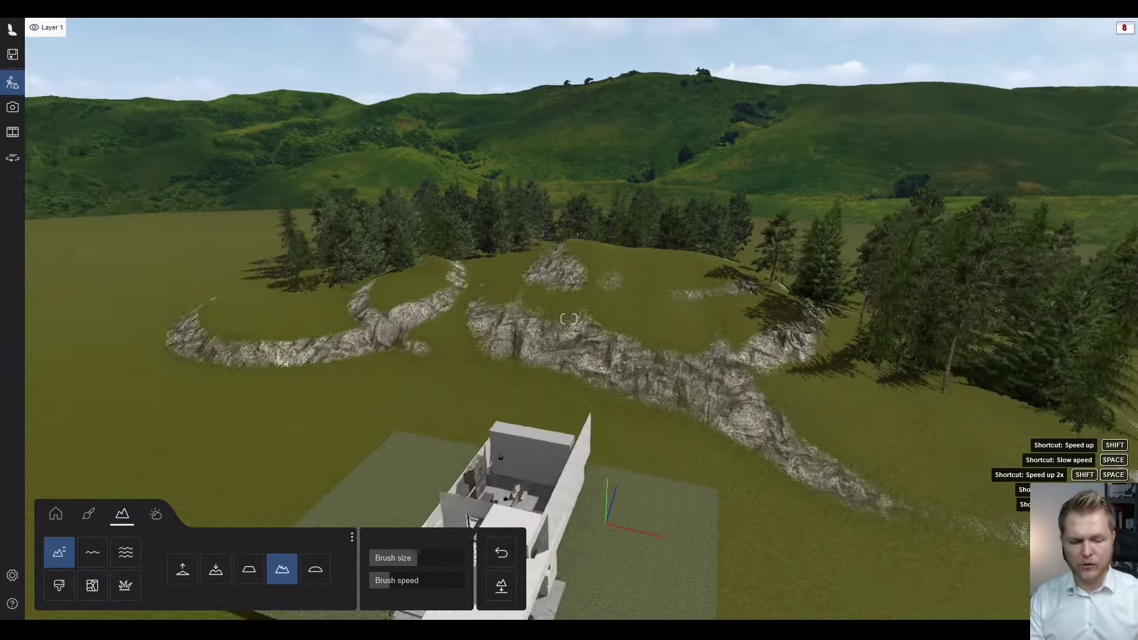
{"action": "right_click_drag", "start_coordinate": [593, 414], "coordinate": [614, 396]}
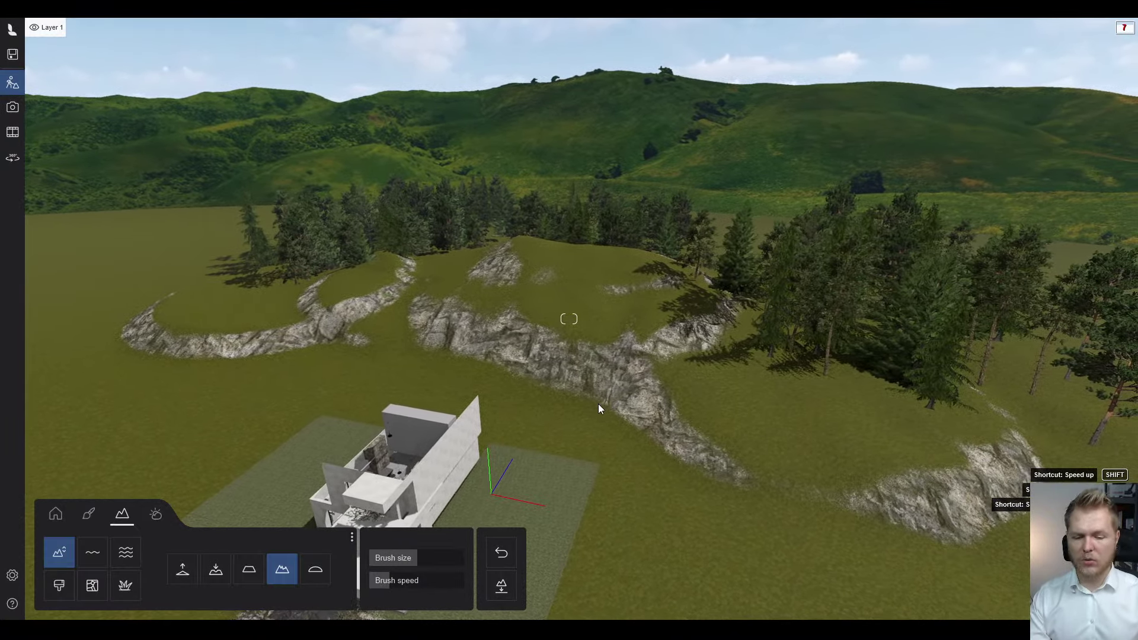
- Try to place a narrow rectangular water surface on the open ground beside the house, in front of the rocky slope
{"action": "left_click", "coordinate": [95, 557]}
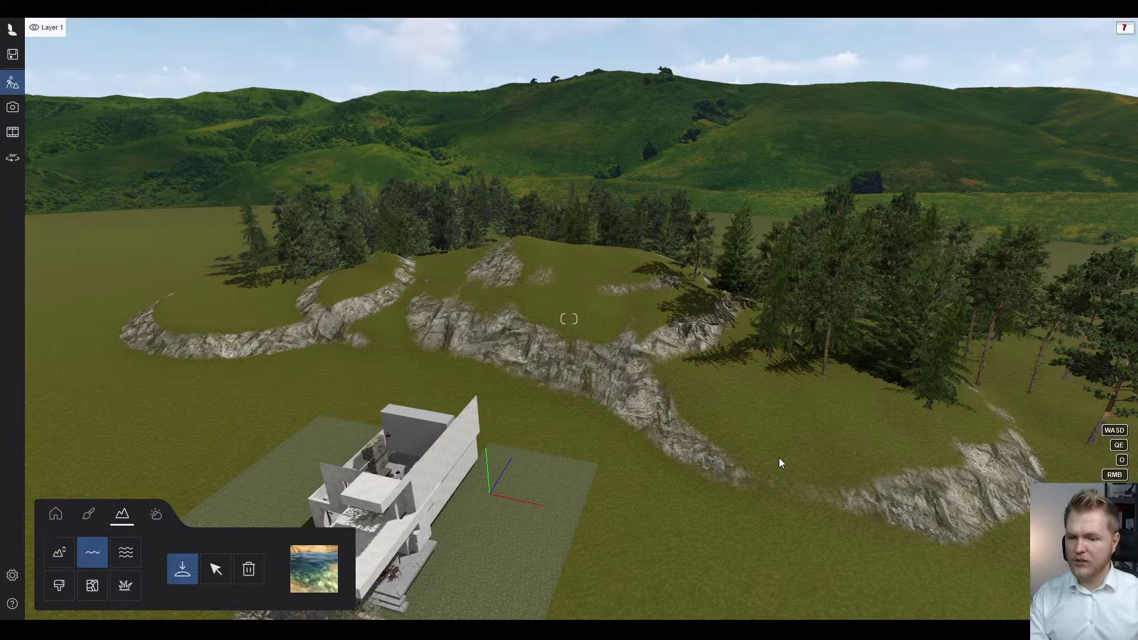
{"action": "right_click_drag", "start_coordinate": [766, 451], "coordinate": [747, 428]}
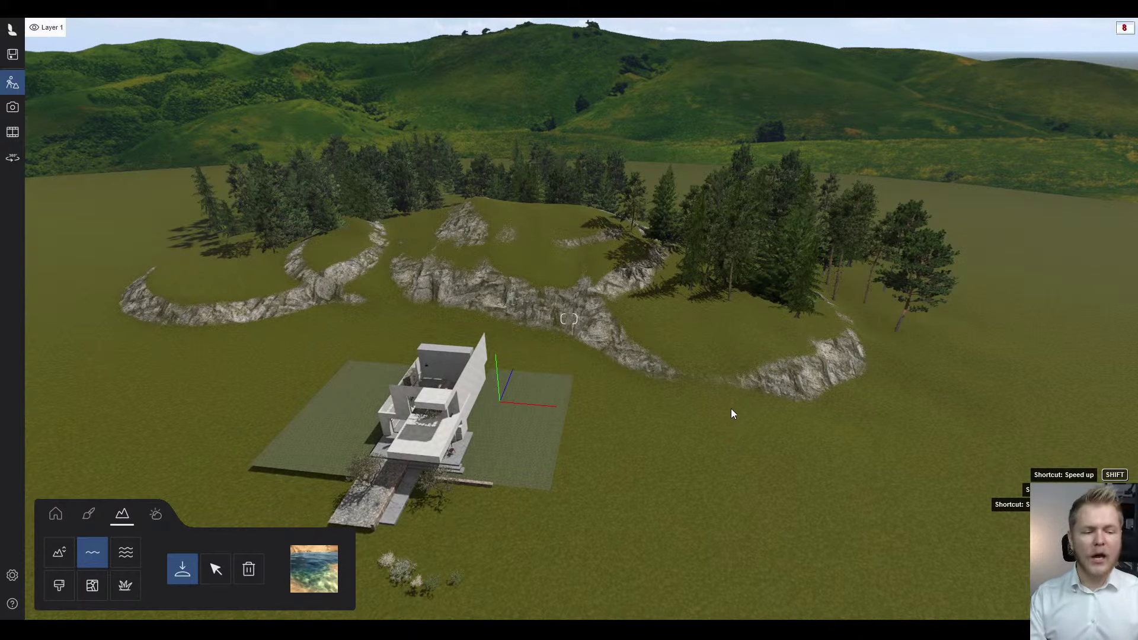
{"action": "right_click_drag", "start_coordinate": [731, 408], "coordinate": [628, 470]}
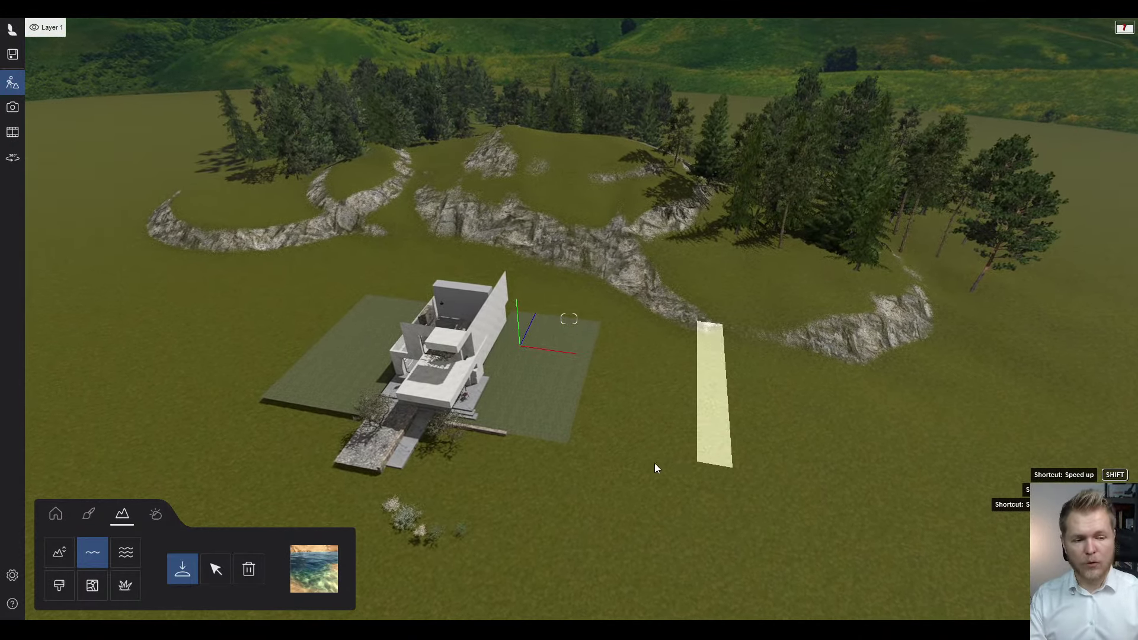
{"action": "left_click_drag", "start_coordinate": [656, 469], "coordinate": [615, 470]}
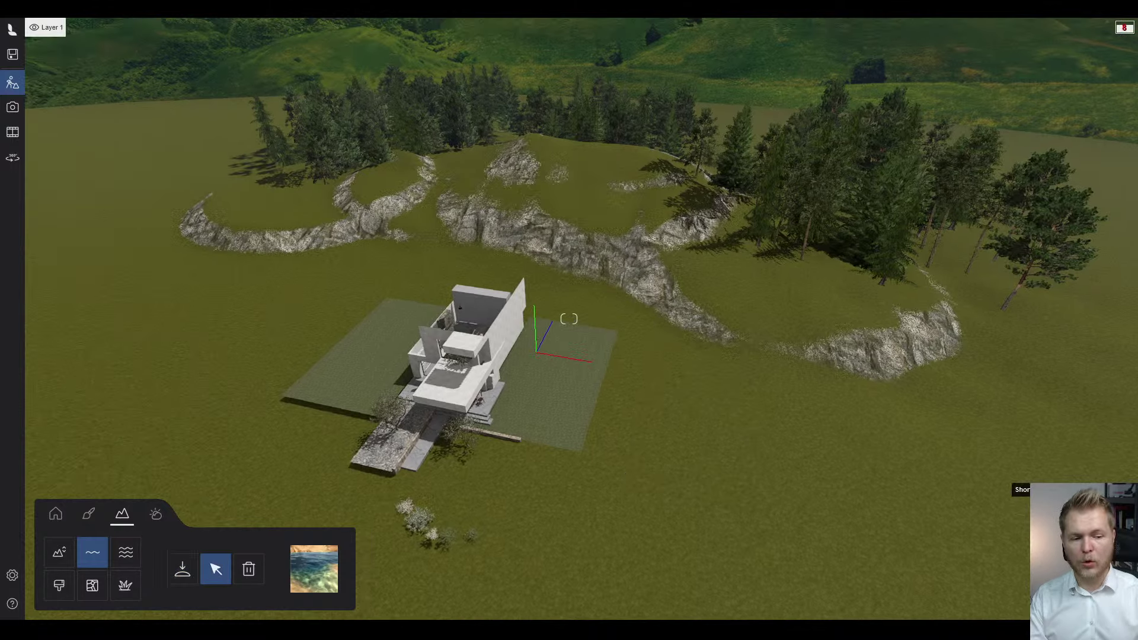
{"action": "right_click_drag", "start_coordinate": [706, 430], "coordinate": [693, 403]}
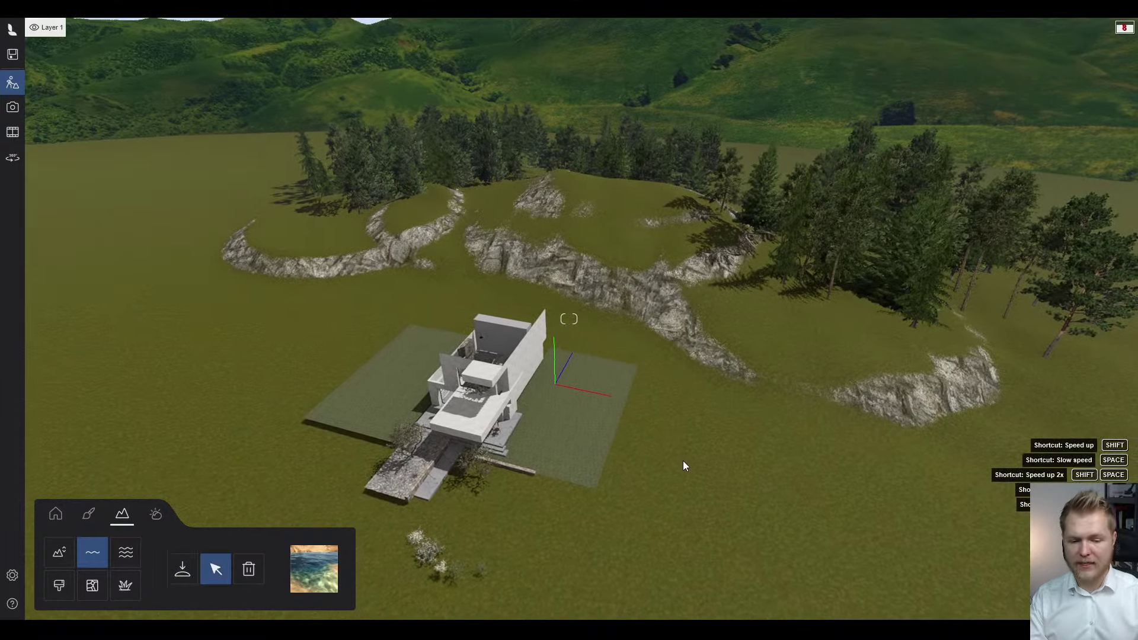
{"action": "scroll", "coordinate": [680, 456], "scroll_direction": "up", "scroll_amount": 1}
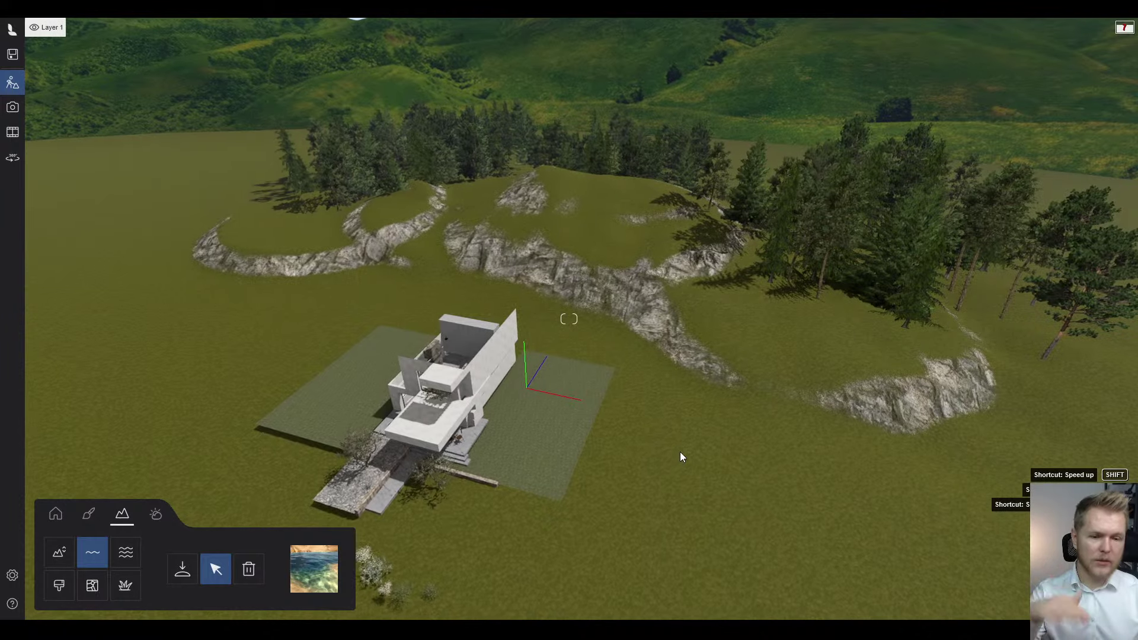
- Switch the landscape's ocean on to preview it around the house and hills, and turn it off again
{"action": "left_click", "coordinate": [137, 563]}
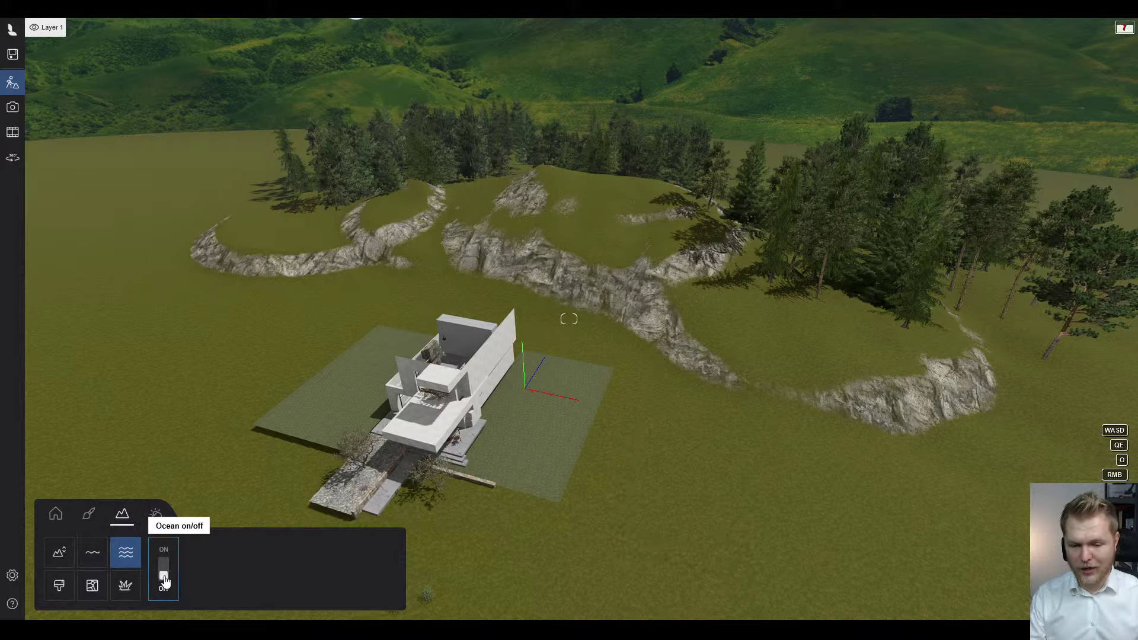
{"action": "left_click", "coordinate": [164, 565]}
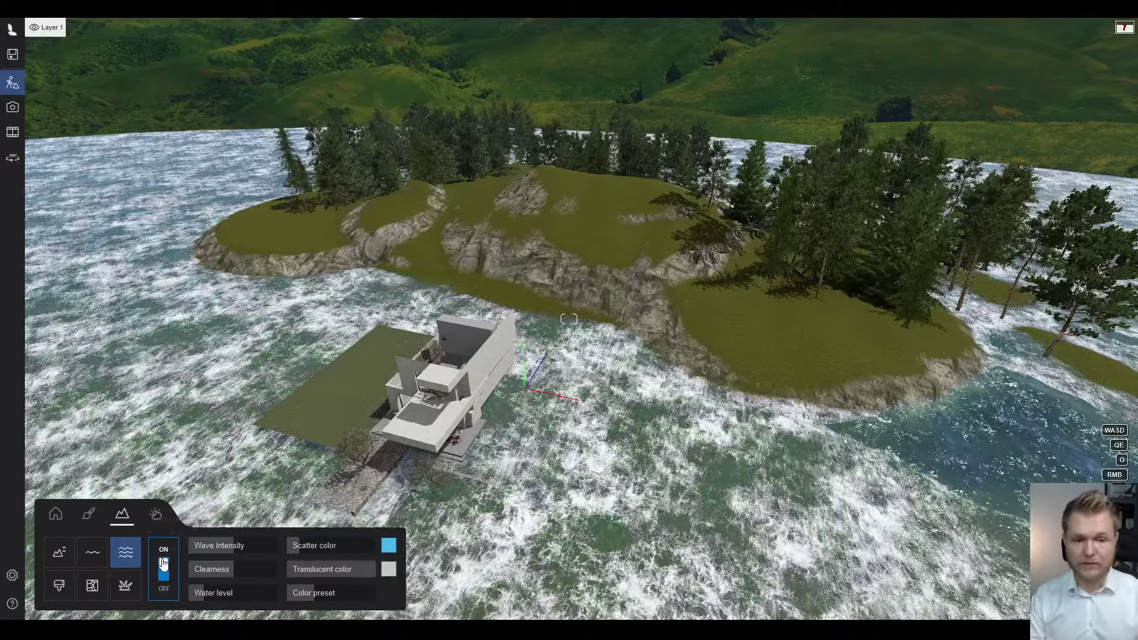
{"action": "left_click", "coordinate": [164, 563]}
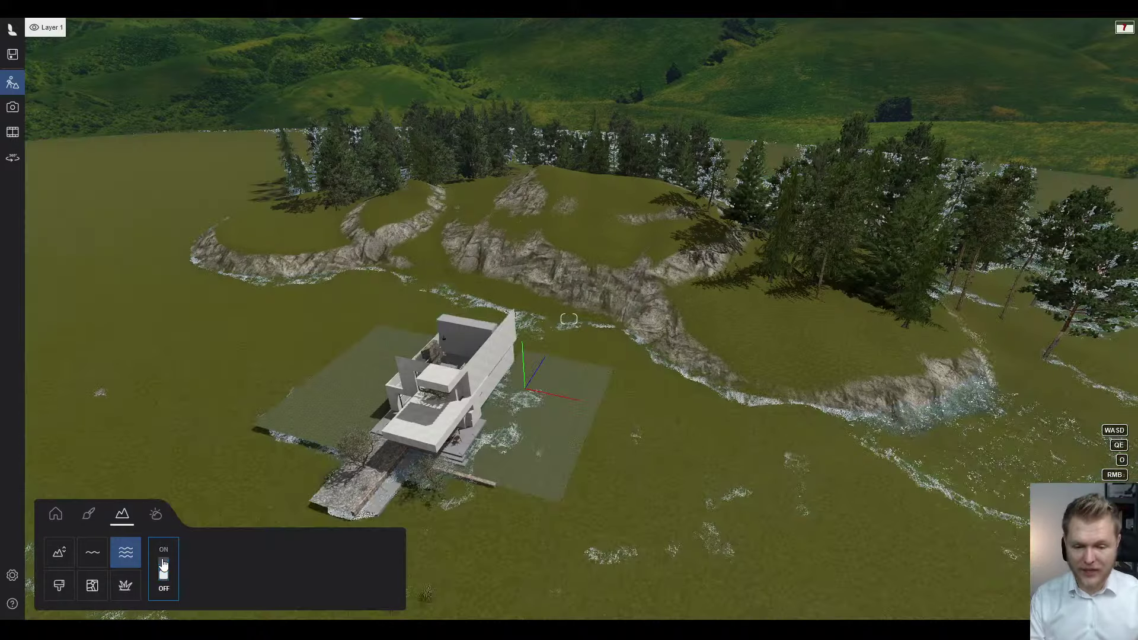
- Paint the first landscape texture slot, the grass, over the ground around the rocky slope behind the house
{"action": "left_click", "coordinate": [64, 589]}
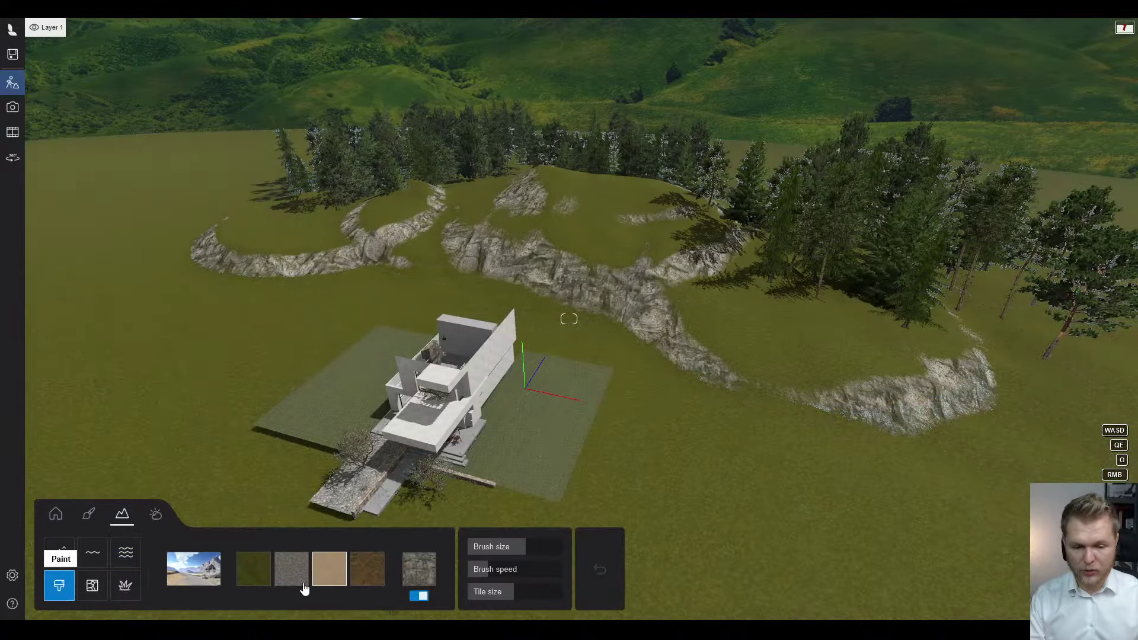
{"action": "key", "text": "a"}
{"action": "left_click", "coordinate": [257, 575]}
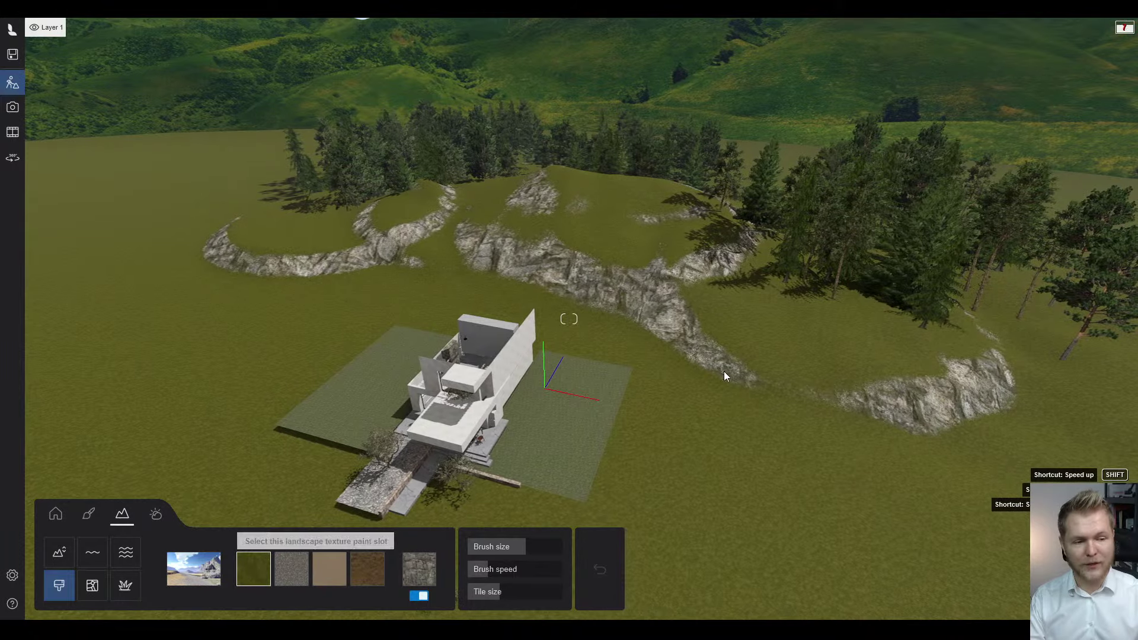
{"action": "mouse_move", "coordinate": [710, 347]}
{"action": "left_mouse_down"}
{"action": "mouse_move", "coordinate": [695, 287]}
{"action": "mouse_move", "coordinate": [698, 298]}
{"action": "left_mouse_up"}
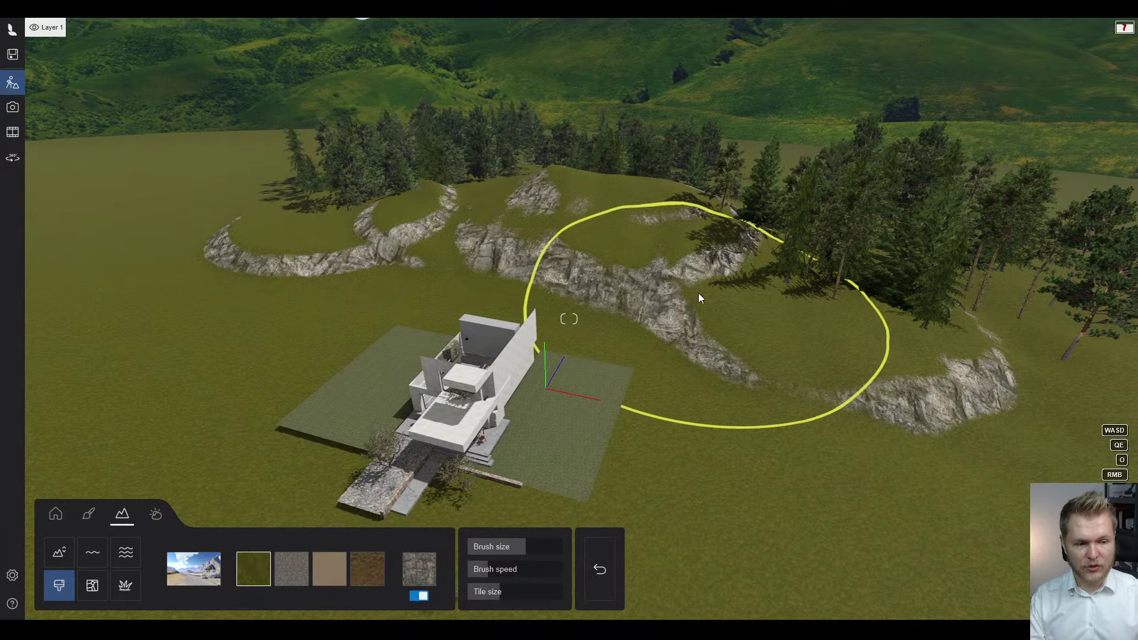
- Select the grey gravel landscape texture for painting and reduce the brush size to about 0.9
{"action": "left_click", "coordinate": [292, 575]}
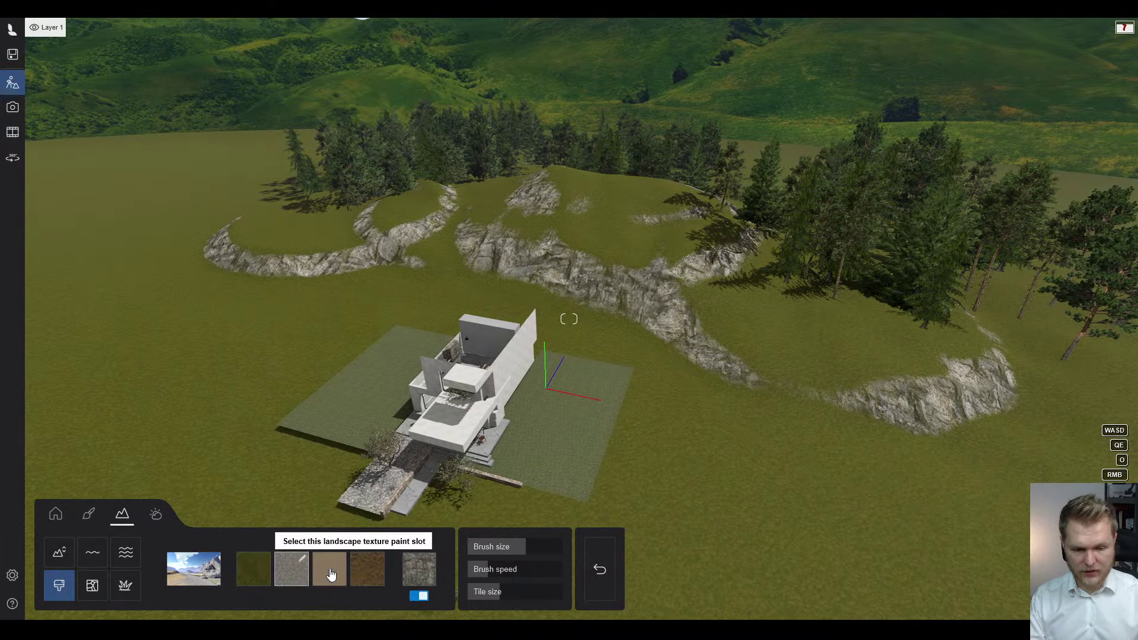
{"action": "left_click_drag", "start_coordinate": [514, 544], "coordinate": [475, 544]}
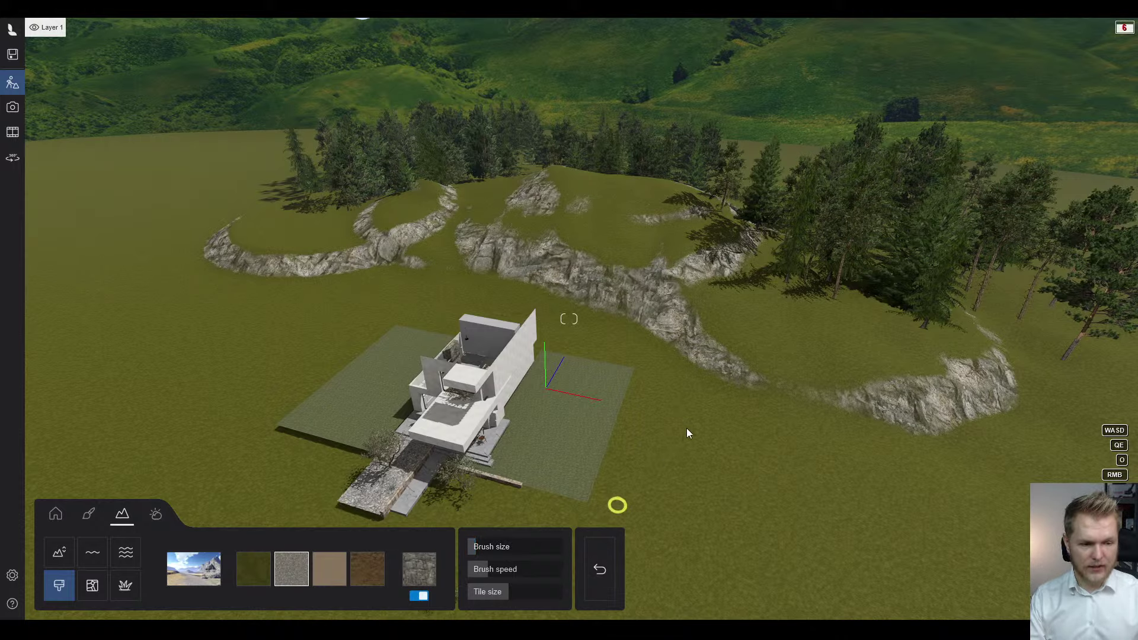
{"action": "key", "text": "w"}
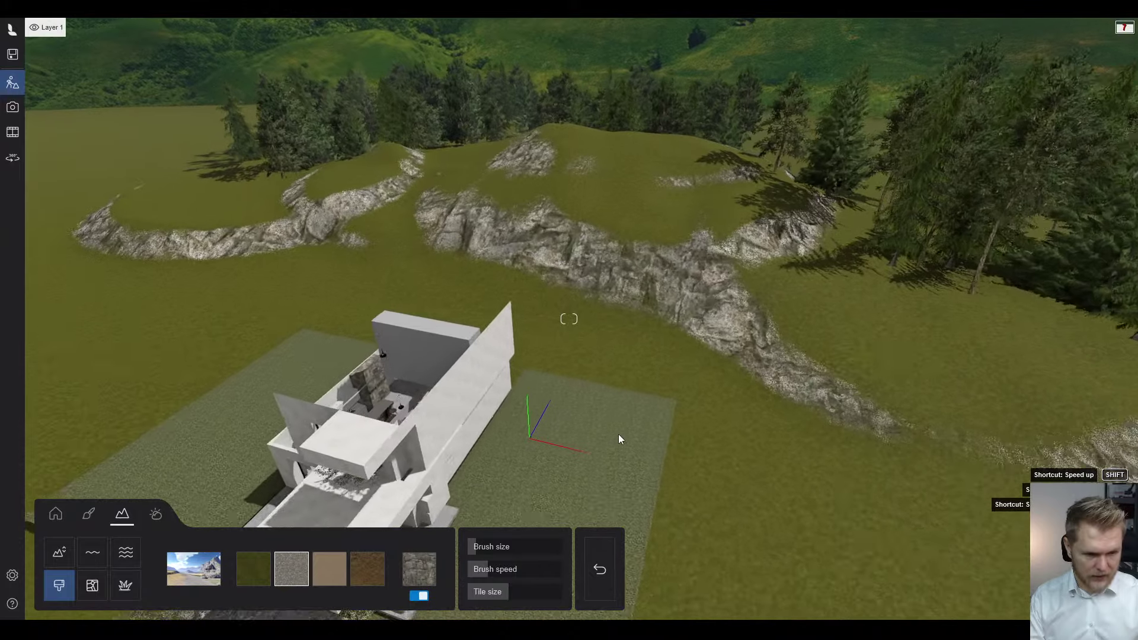
{"action": "right_click_drag", "start_coordinate": [621, 453], "coordinate": [650, 472]}
{"action": "key", "text": "w"}
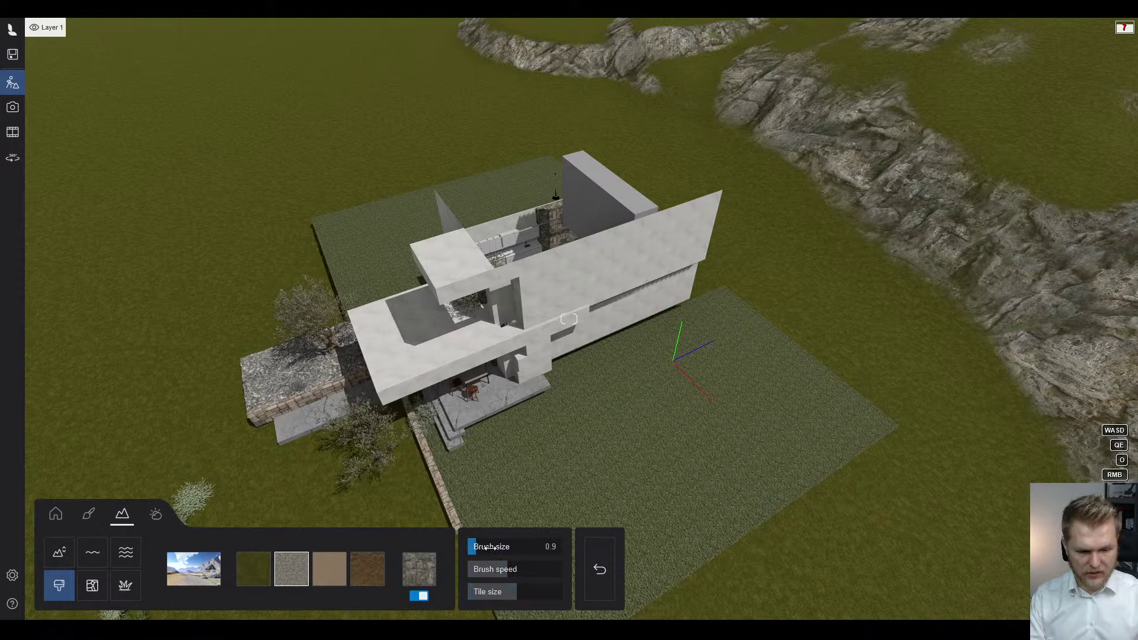
{"action": "key", "text": "d"}
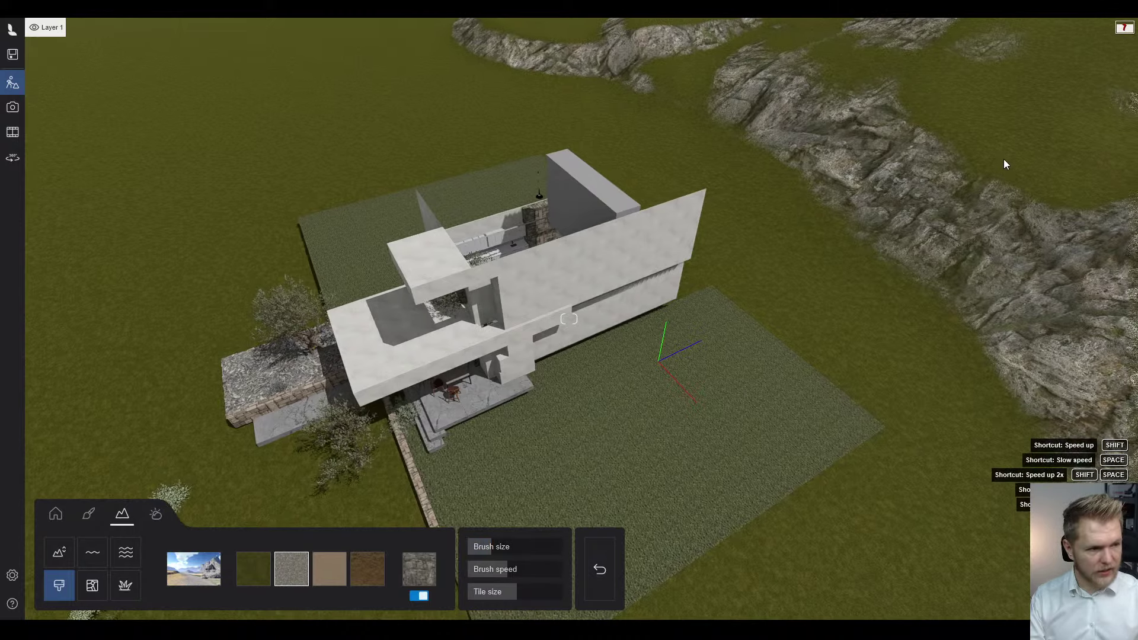
{"action": "key", "text": "s"}
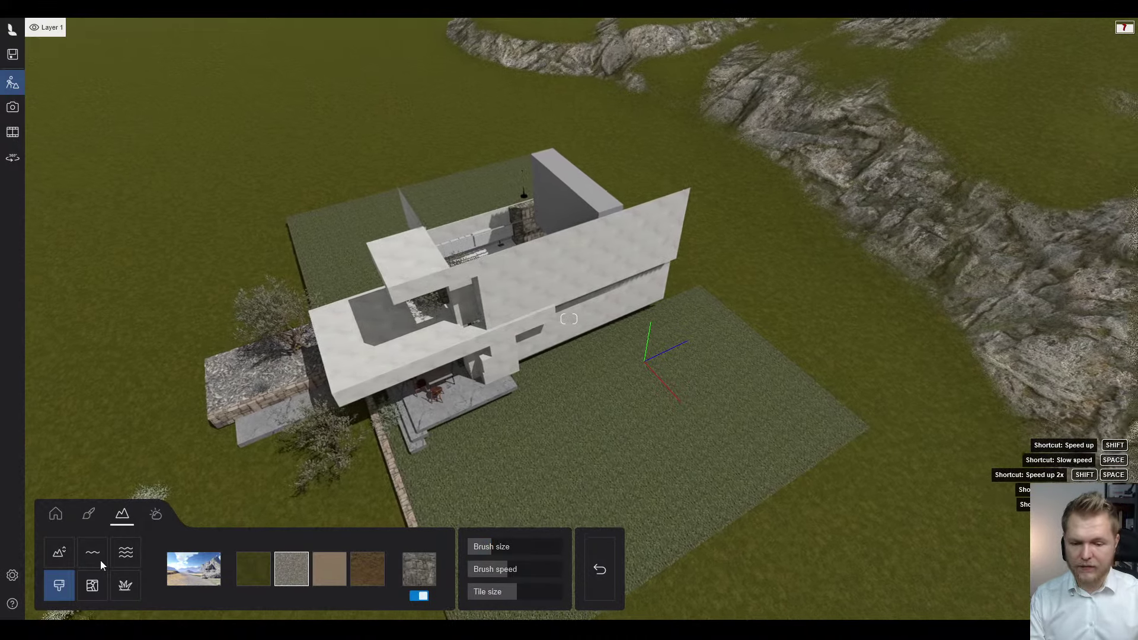
- Enable OpenStreetMap, accept the beta notice, and disable OpenStreetMap again
{"action": "left_click", "coordinate": [91, 586]}
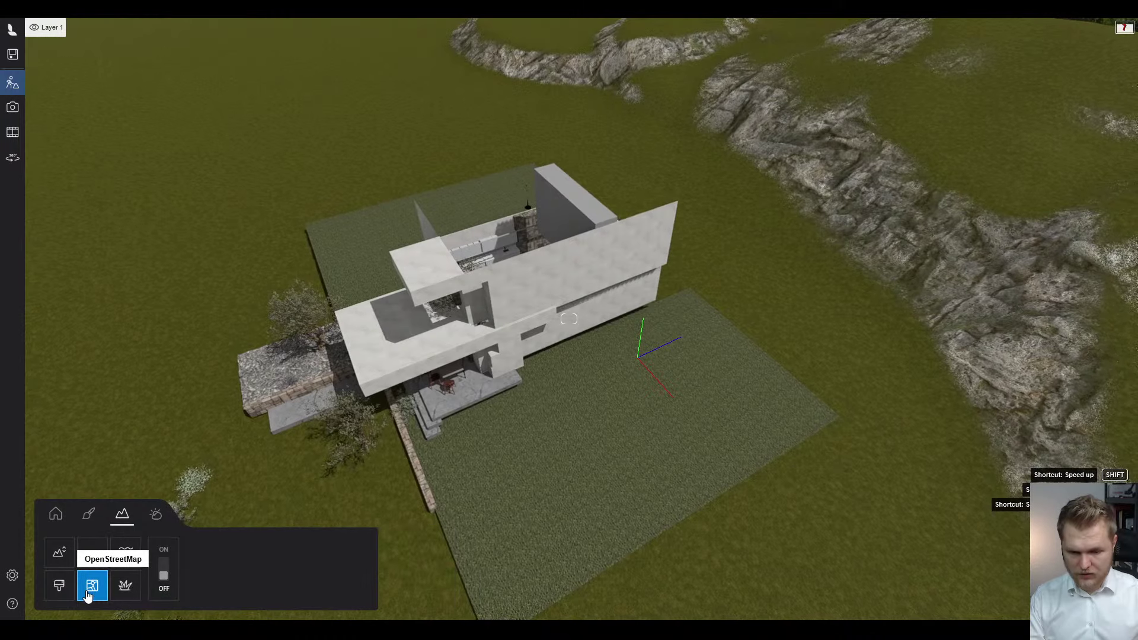
{"action": "left_click", "coordinate": [164, 574]}
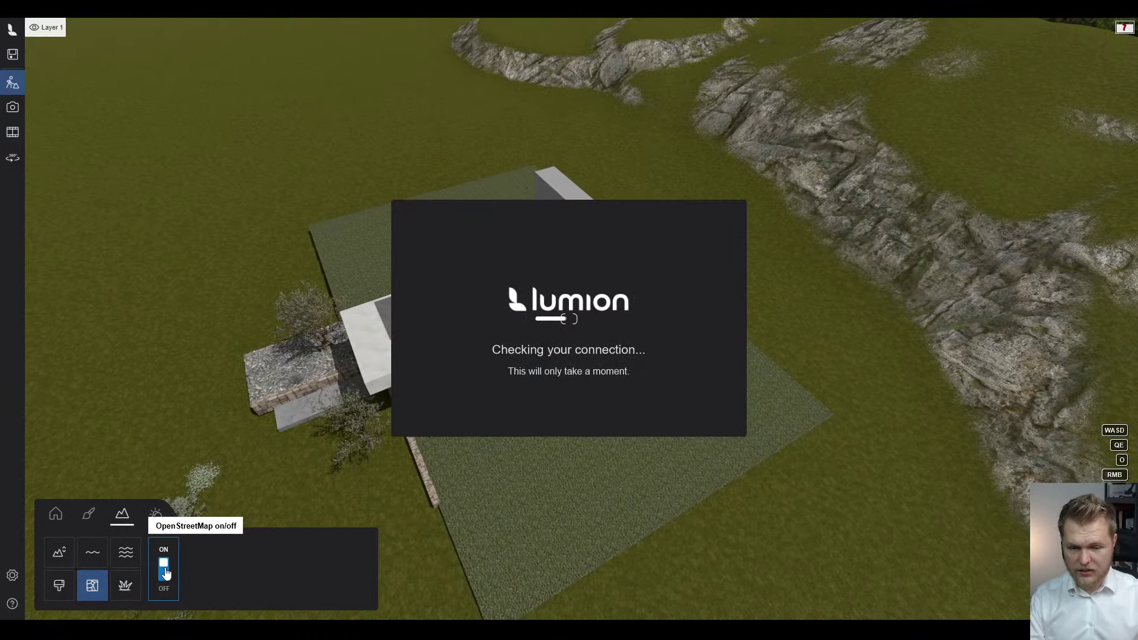
{"action": "key", "text": "s"}
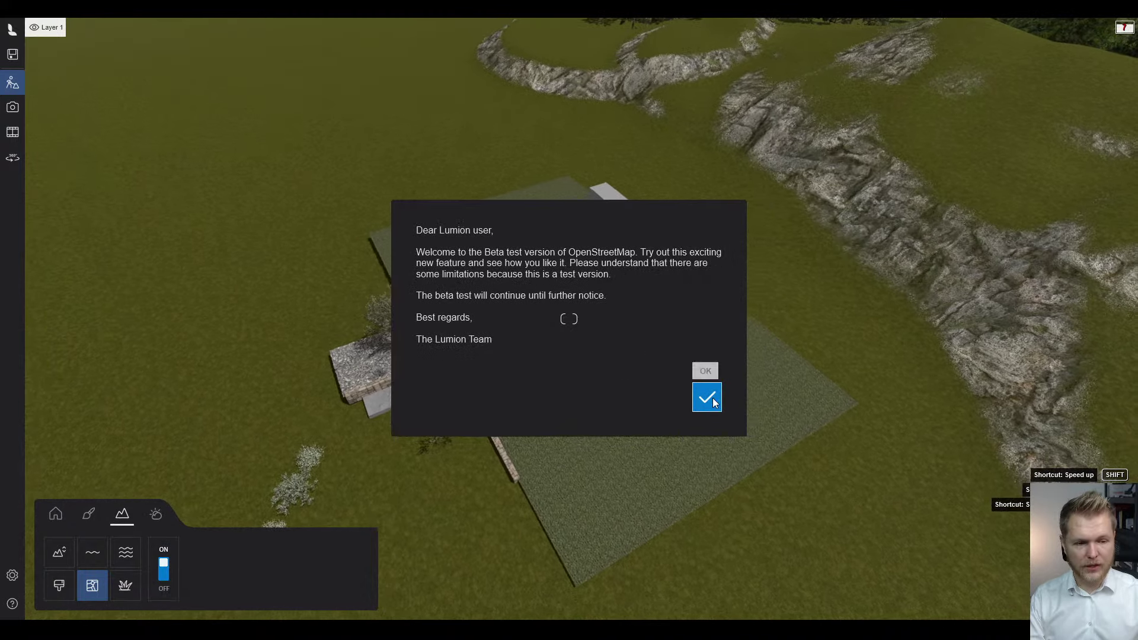
{"action": "left_click", "coordinate": [708, 397]}
{"action": "key", "text": "a"}
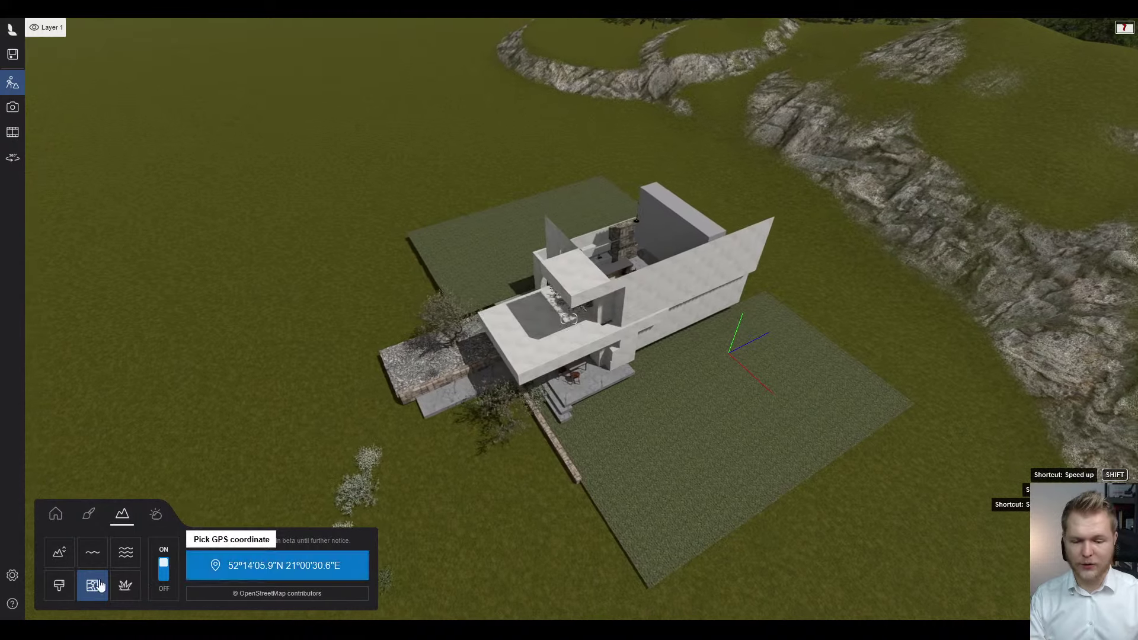
{"action": "left_click", "coordinate": [160, 573]}
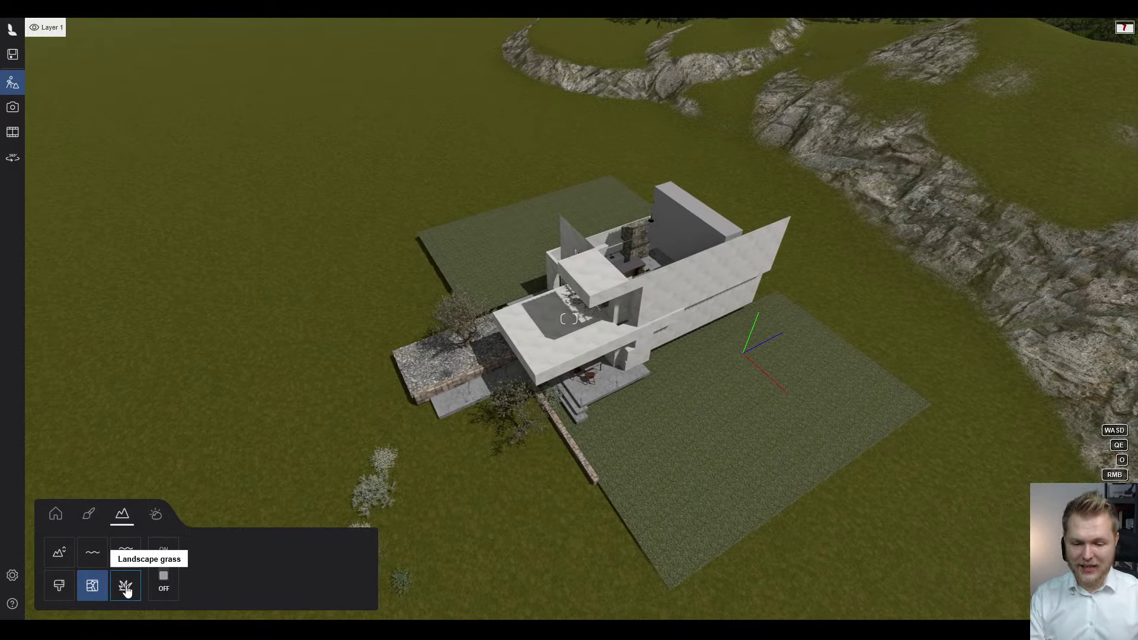
- Open the landscape grass settings and inspect the lawn in front of the house
{"action": "left_click", "coordinate": [127, 589]}
{"action": "right_click_drag", "start_coordinate": [300, 448], "coordinate": [308, 415]}
{"action": "key", "text": "w"}
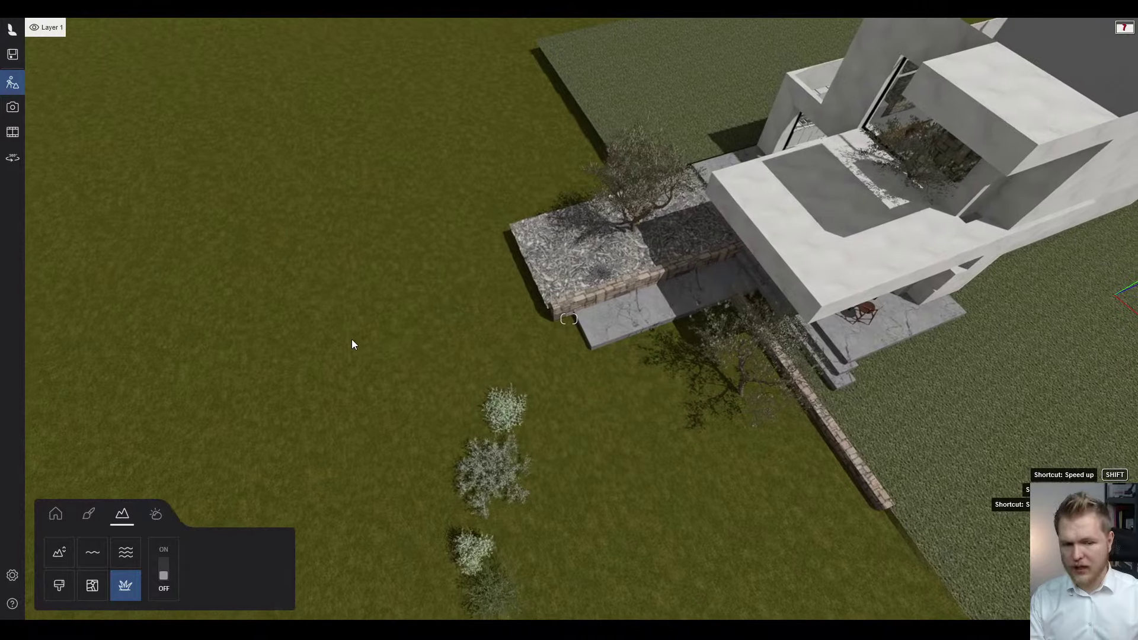
{"action": "right_click_drag", "start_coordinate": [380, 356], "coordinate": [453, 285]}
{"action": "key", "text": "s"}
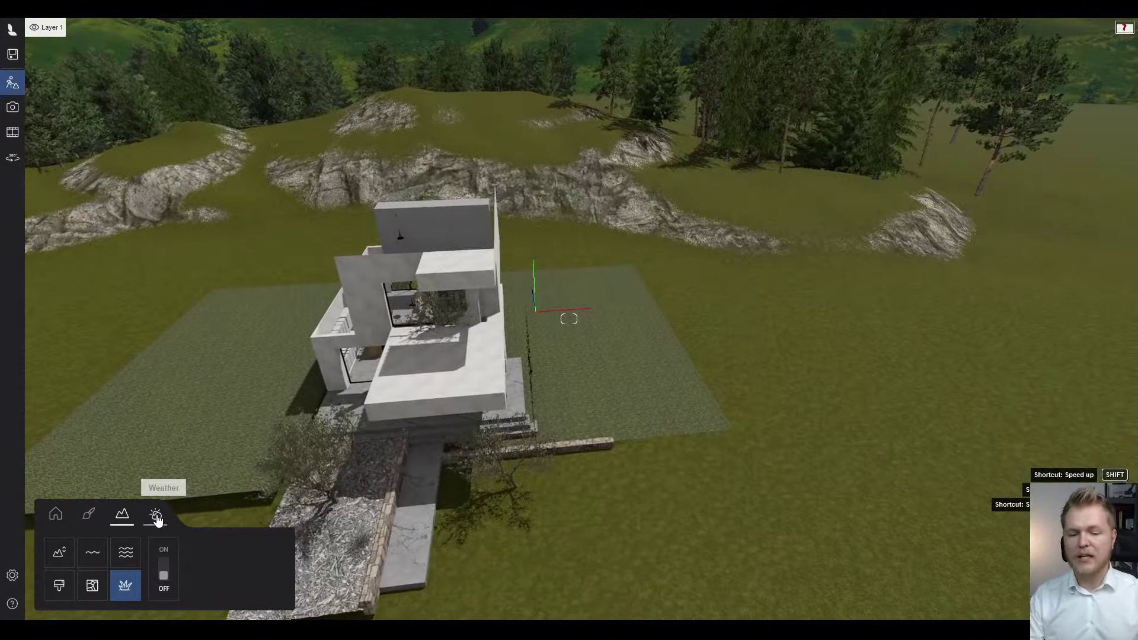
- Open the weather settings and place the camera in a low frontal view of the house with both olive trees in frame
{"action": "left_click", "coordinate": [156, 514]}
{"action": "key", "text": "s"}
{"action": "right_click_drag", "start_coordinate": [569, 319], "coordinate": [522, 392]}
{"action": "key", "text": "w"}
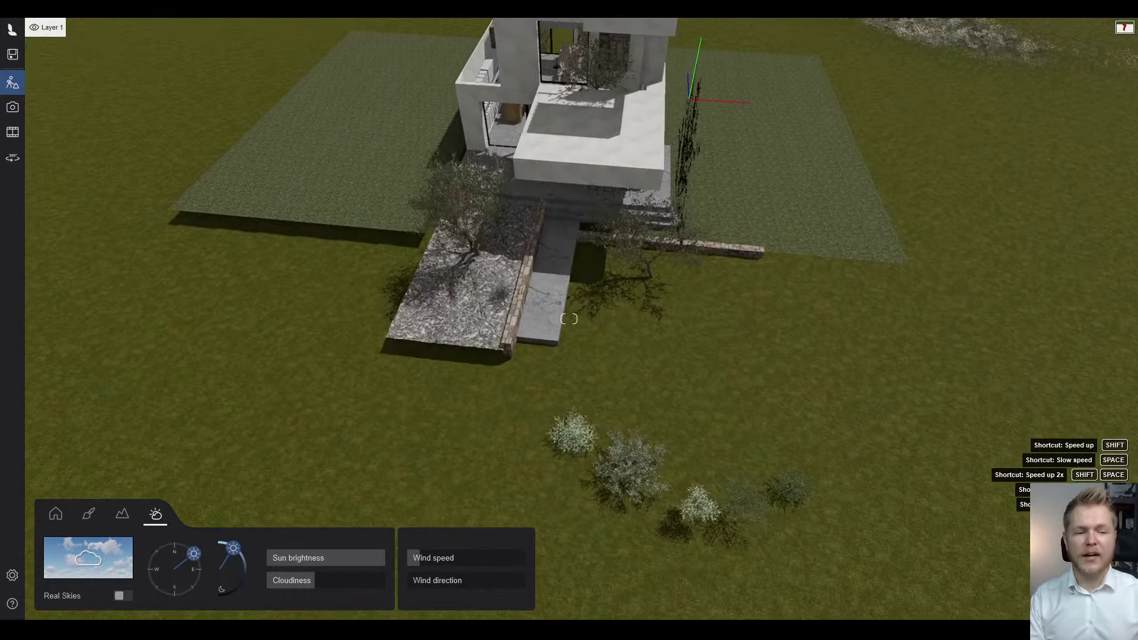
{"action": "key", "text": "w"}
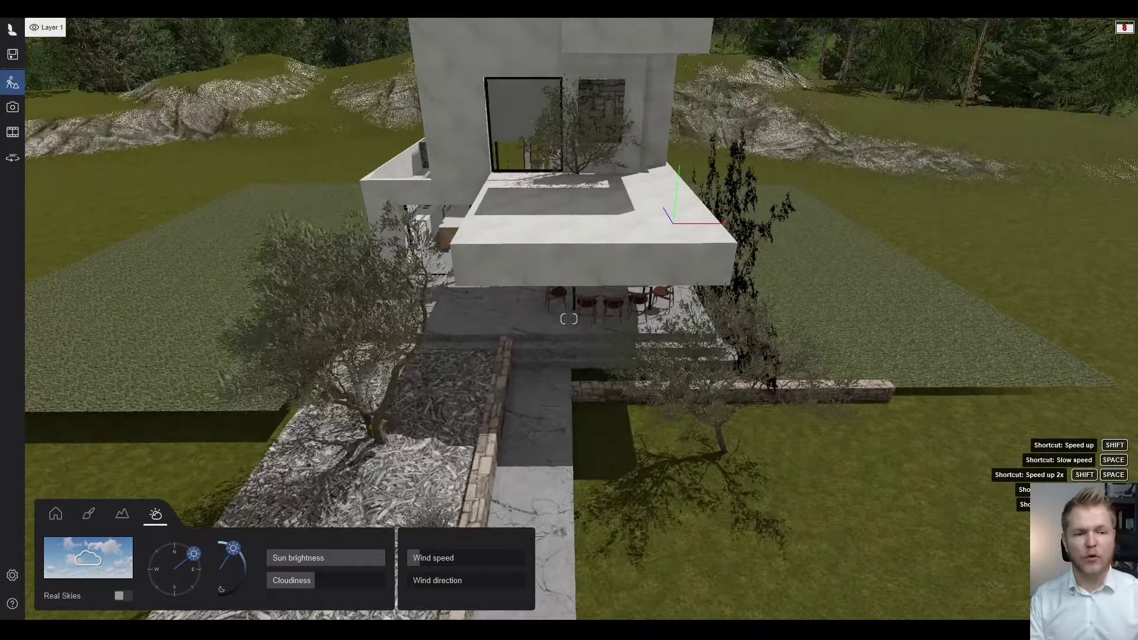
{"action": "key", "text": "w"}
{"action": "right_click_drag", "start_coordinate": [569, 319], "coordinate": [569, 222]}
{"action": "key", "text": "e"}
{"action": "key", "text": "s"}
{"action": "key", "text": "q"}
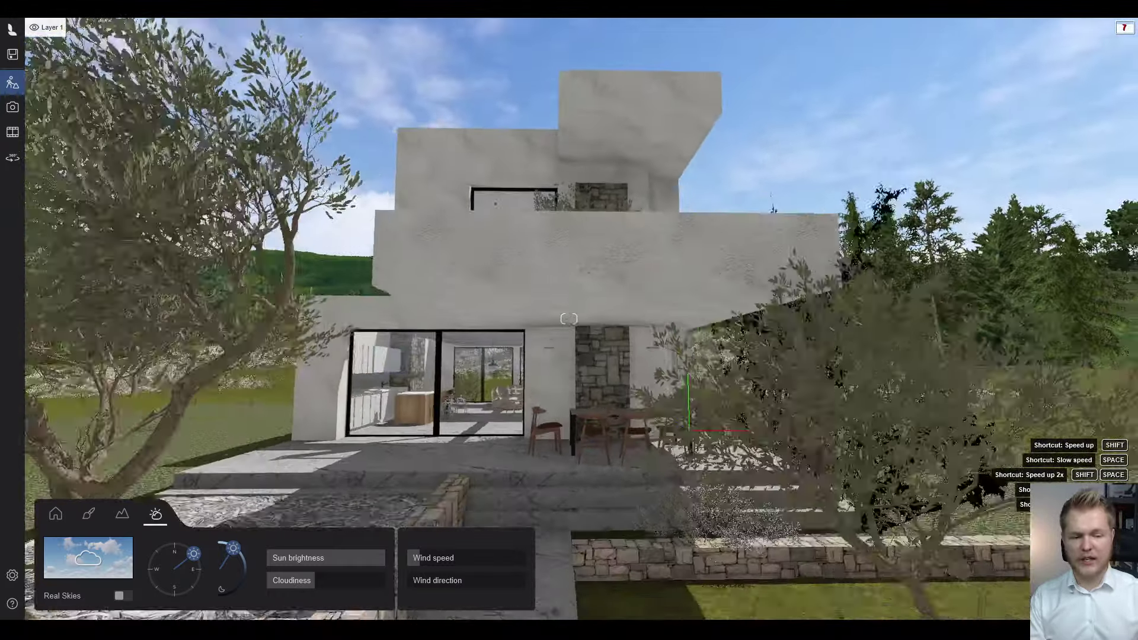
{"action": "key", "text": "e"}
{"action": "key", "text": "w"}
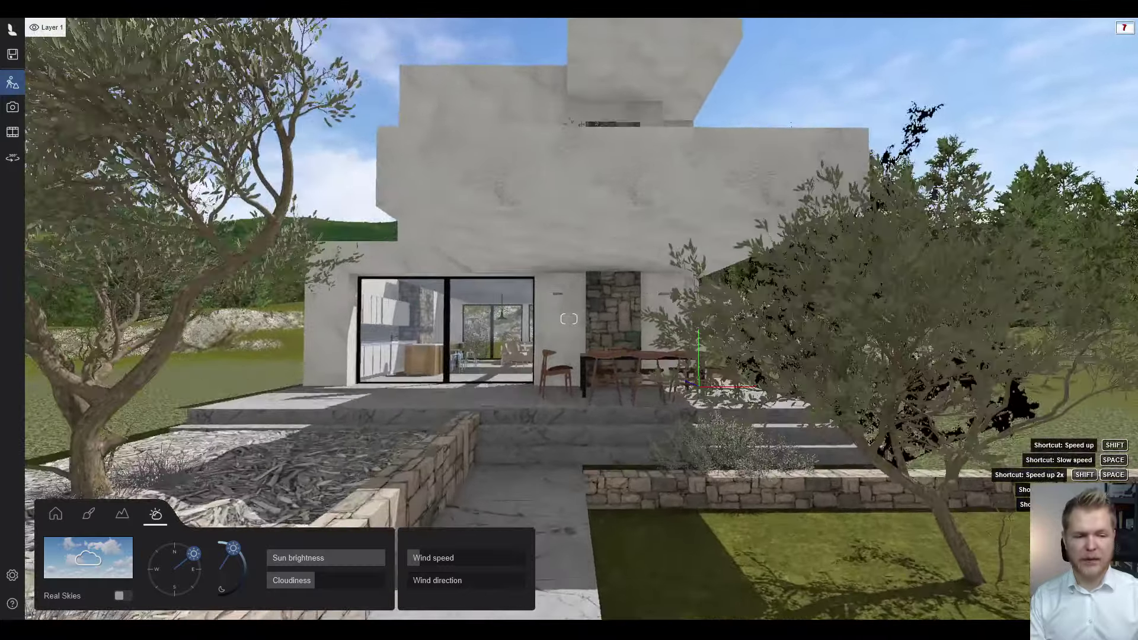
{"action": "key", "text": "s"}
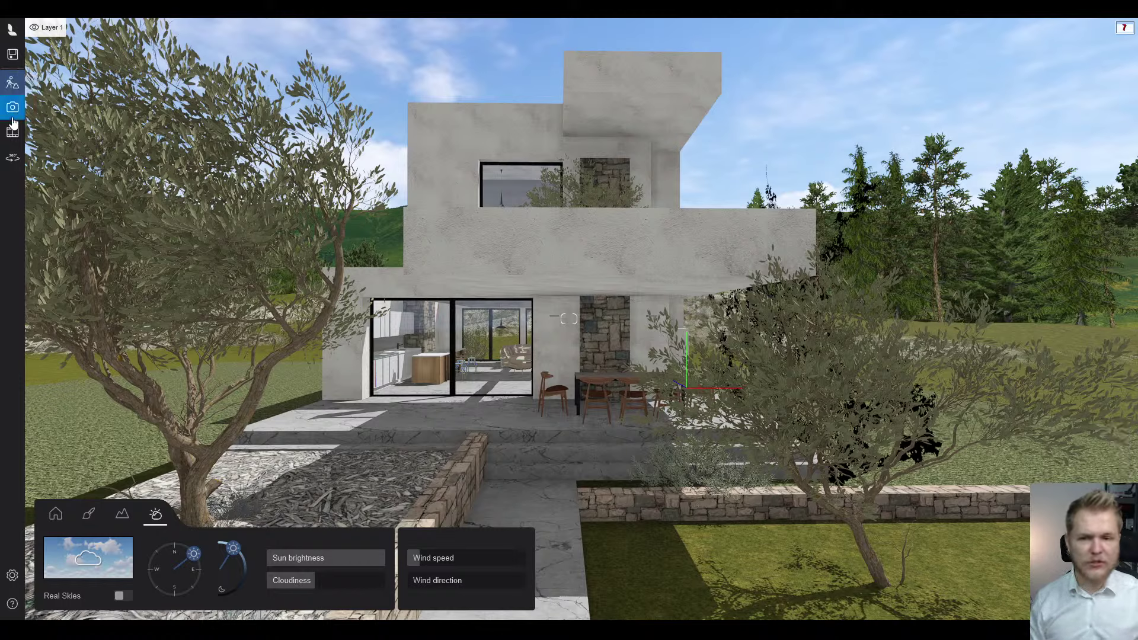
- Enter Photo mode and align the camera by setting the heading to 0 and adjusting the pitch and focal length
{"action": "left_click", "coordinate": [13, 119]}
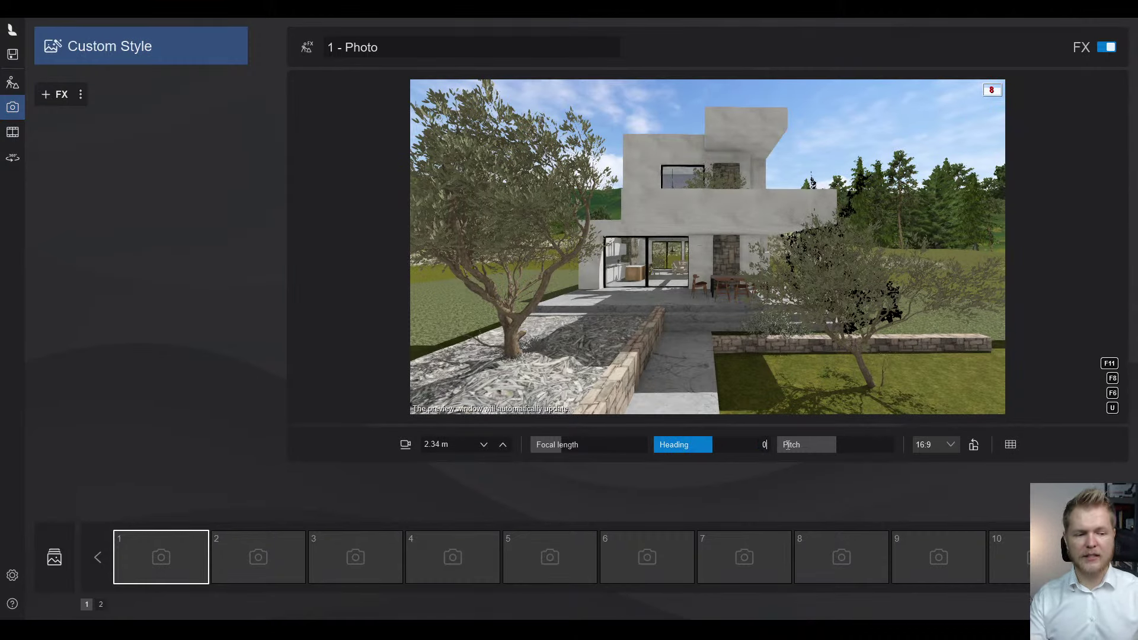
{"action": "key", "text": "Return"}
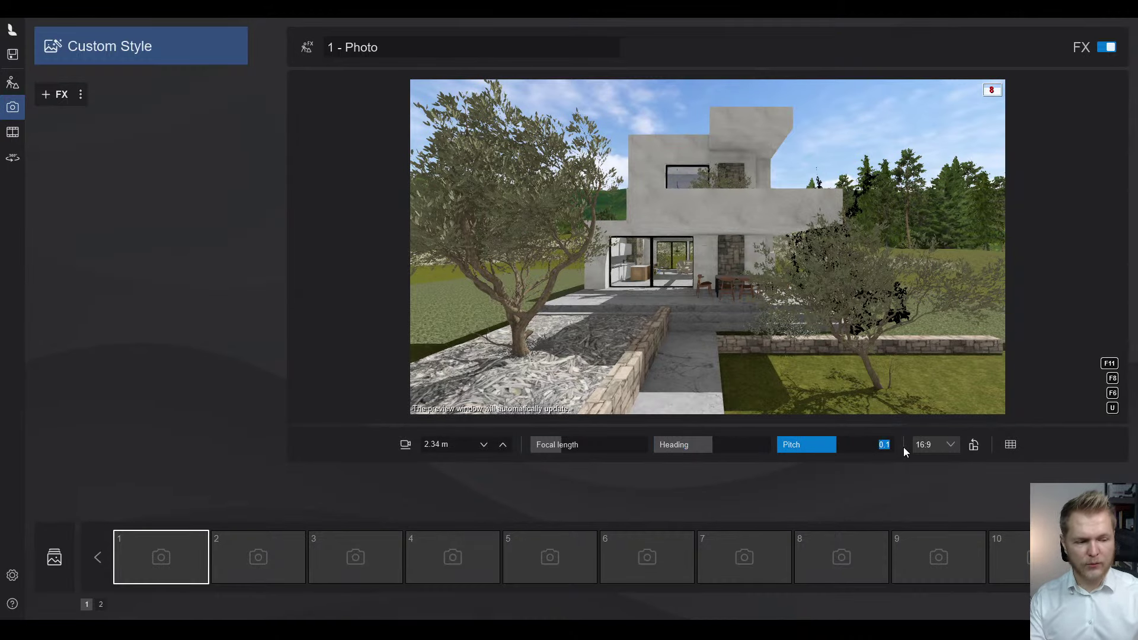
{"action": "key", "text": "Return"}
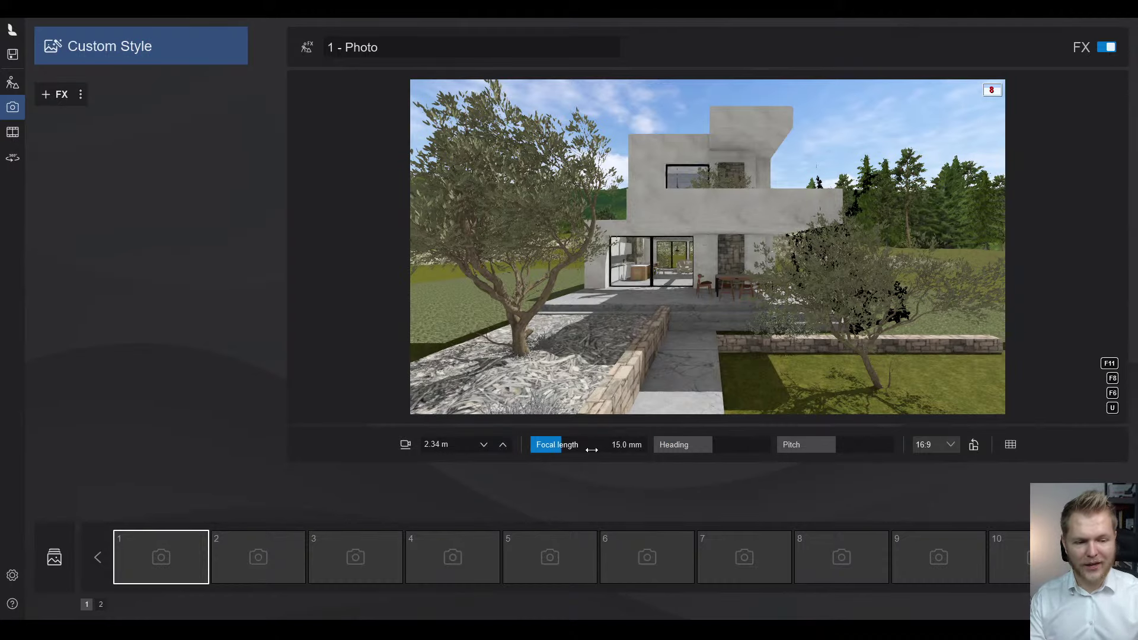
{"action": "left_click_drag", "start_coordinate": [592, 450], "coordinate": [547, 449]}
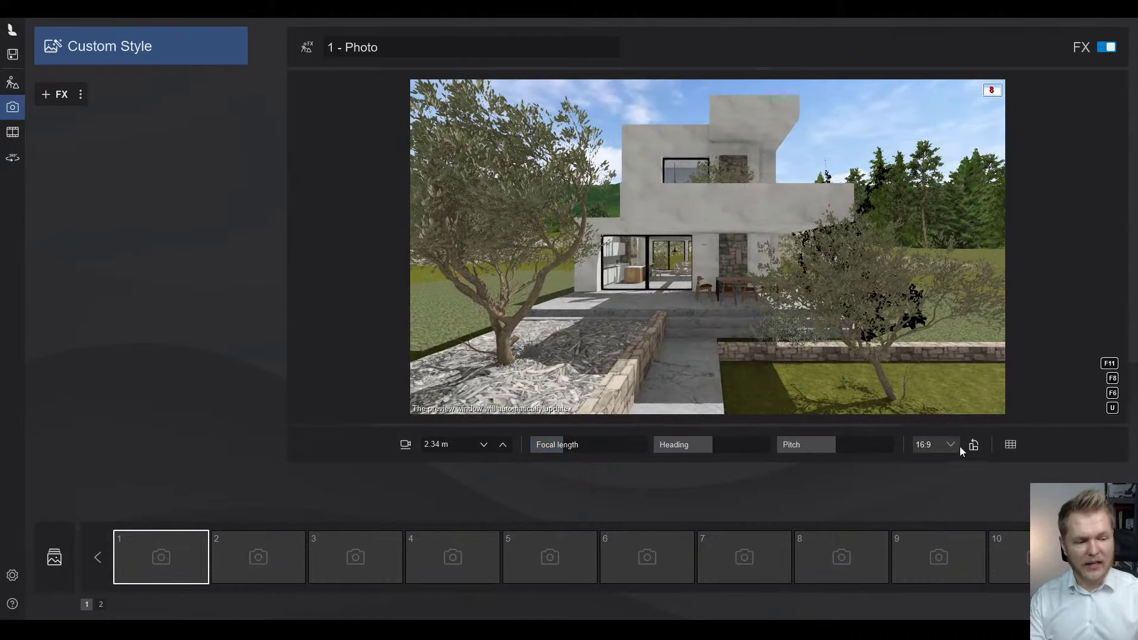
- Set the photo's aspect ratio to 5:4 and flip it to the 4:5 portrait format
{"action": "left_click", "coordinate": [951, 446]}
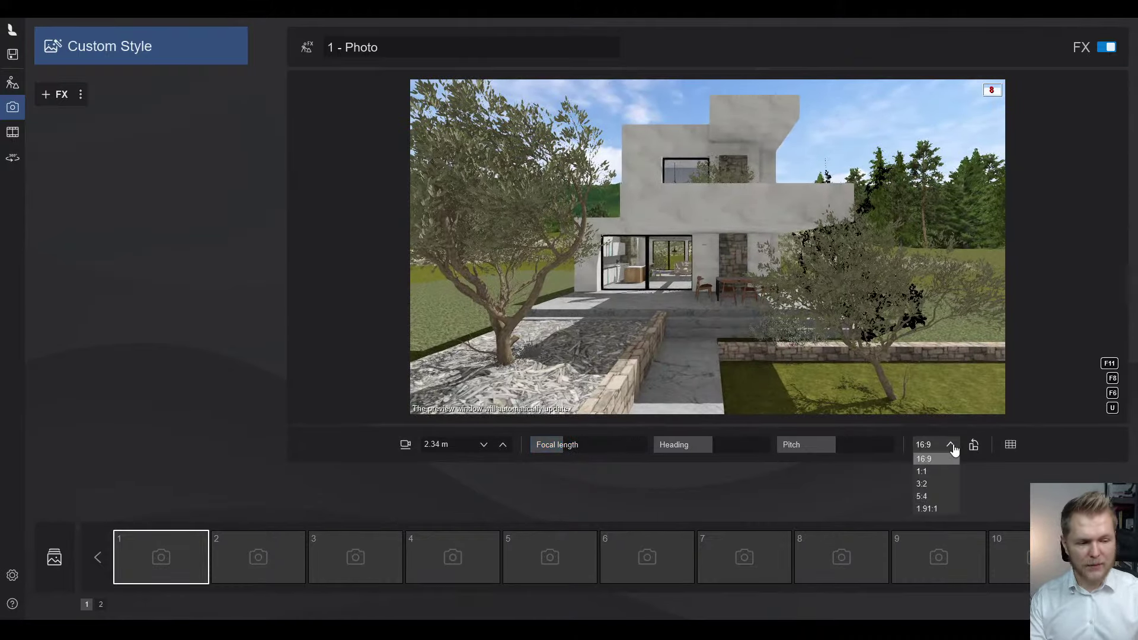
{"action": "left_click", "coordinate": [936, 498]}
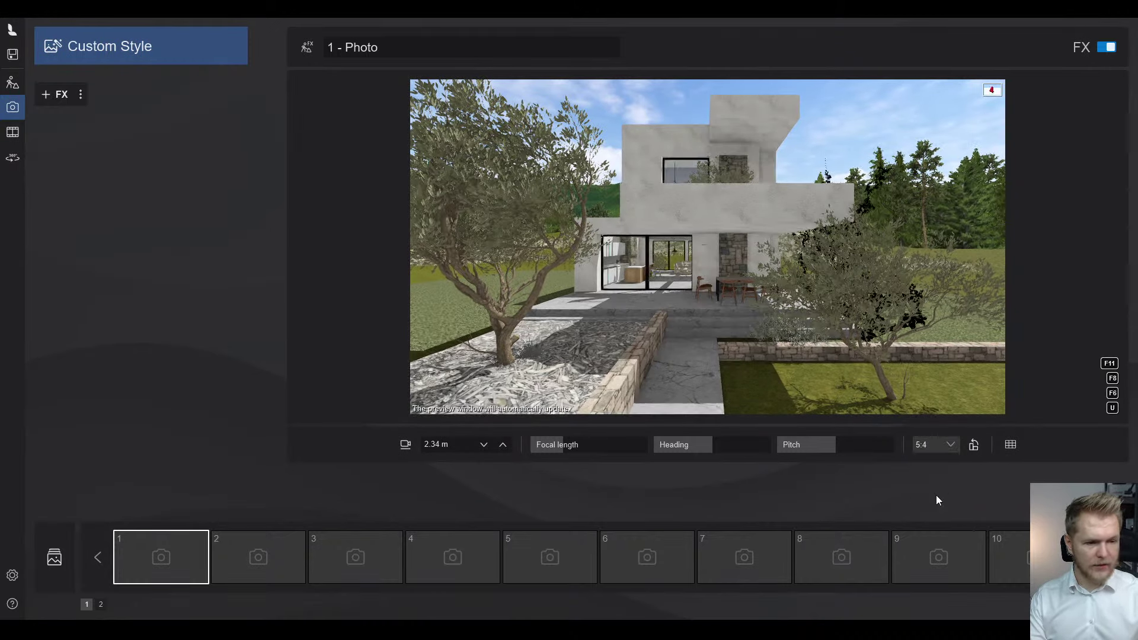
{"action": "left_click", "coordinate": [949, 448]}
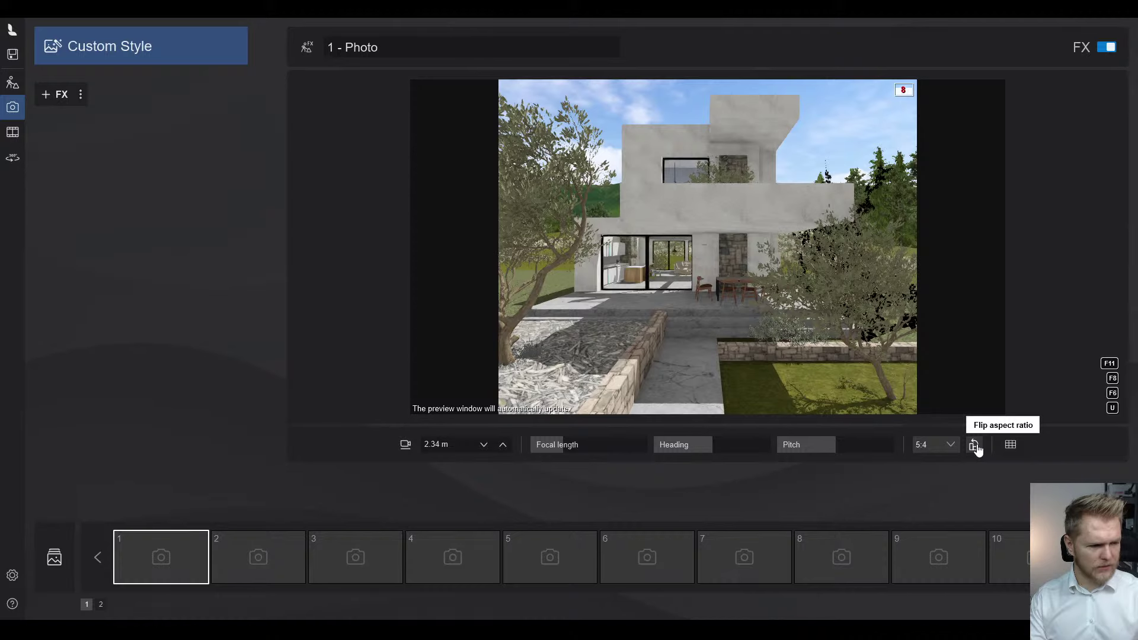
{"action": "left_click", "coordinate": [975, 447]}
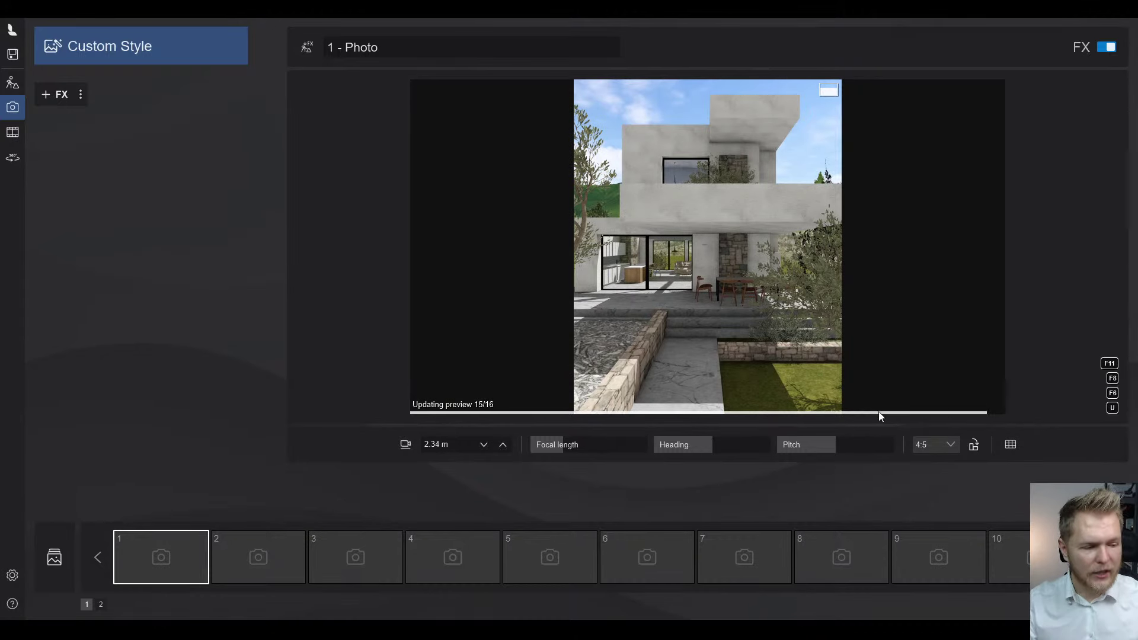
- Check the photo's composition against the rule-of-thirds grid overlay
{"action": "left_click", "coordinate": [1012, 446]}
{"action": "left_click", "coordinate": [1010, 445]}
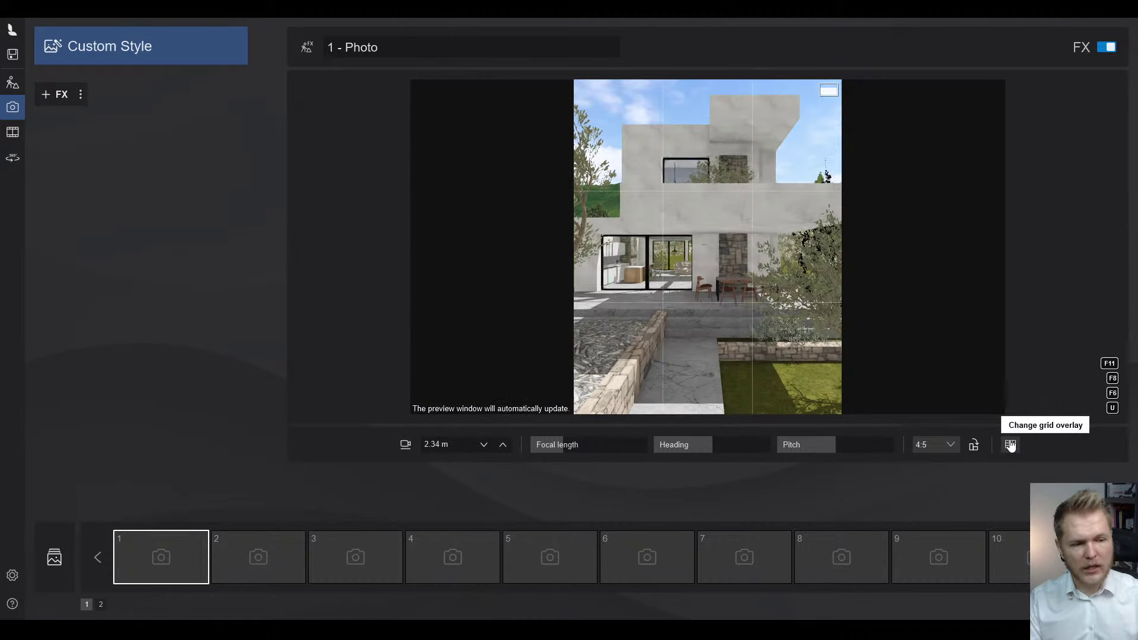
{"action": "left_click", "coordinate": [1011, 446]}
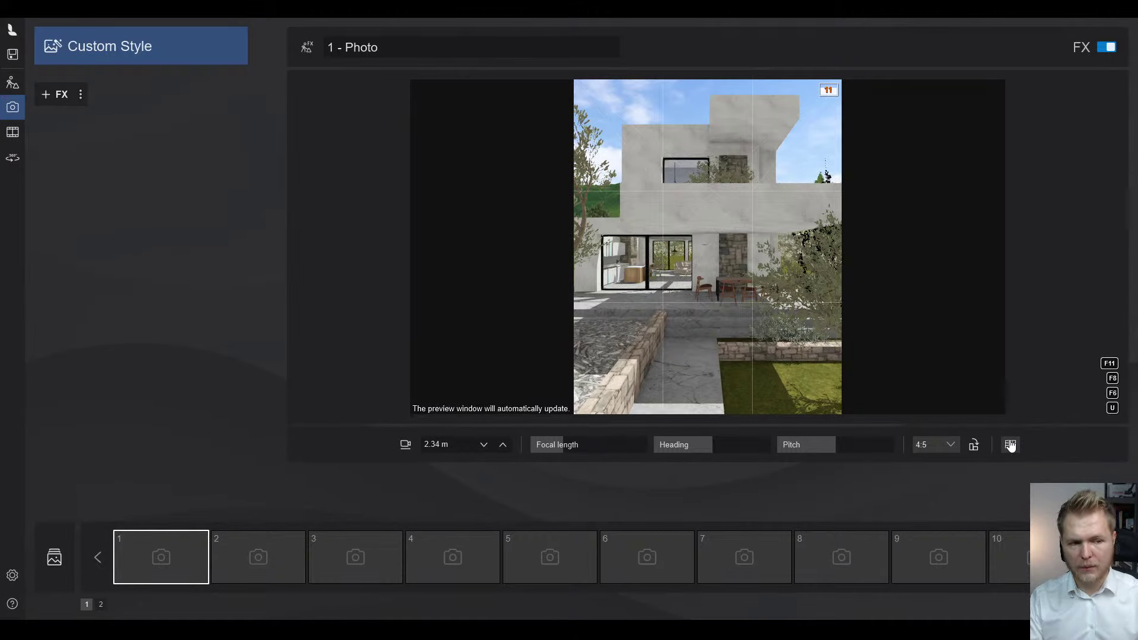
- Reframe the house from a camera height of 1.60 m with a wider focal length, and store the view in photo slot 1
{"action": "key", "text": "w"}
{"action": "key", "text": "e"}
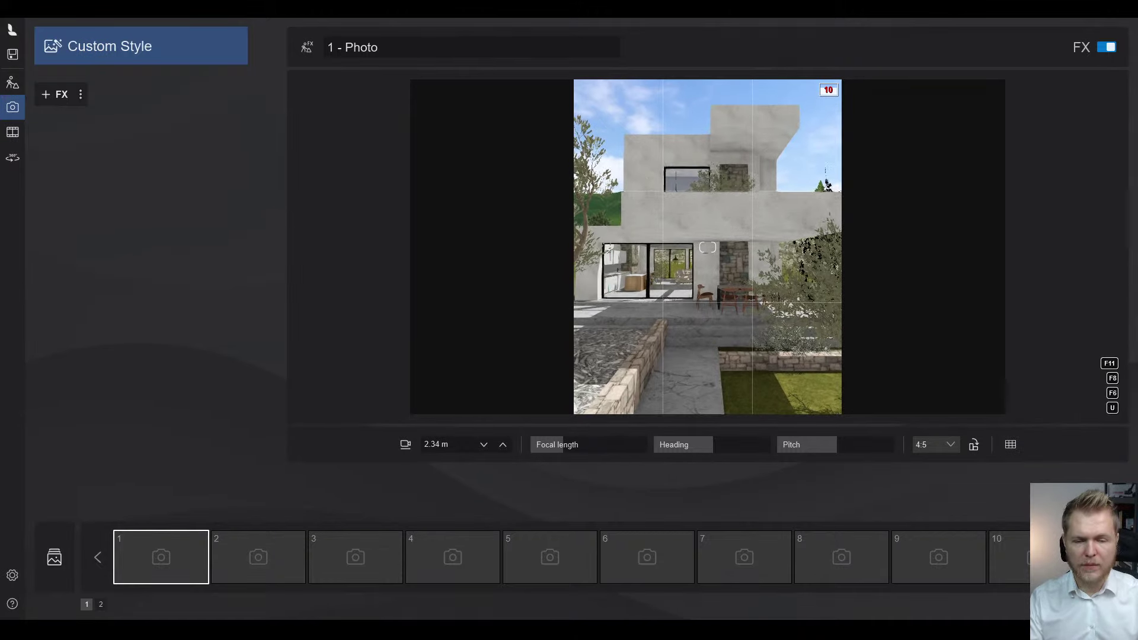
{"action": "key", "text": "e"}
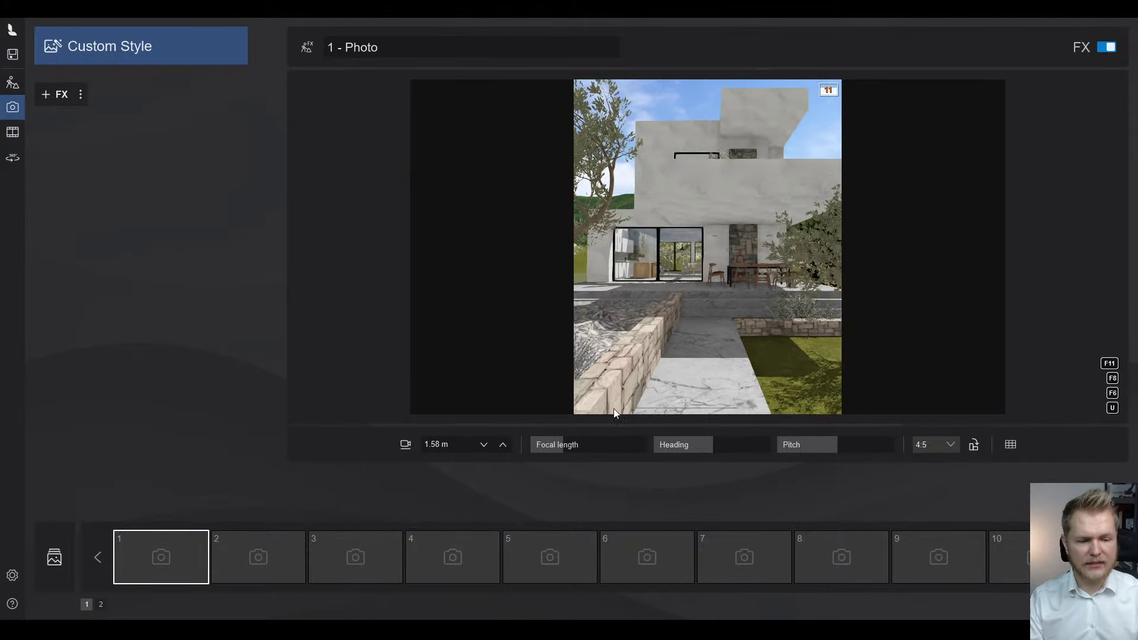
{"action": "scroll", "coordinate": [569, 446], "scroll_direction": "up", "scroll_amount": 3}
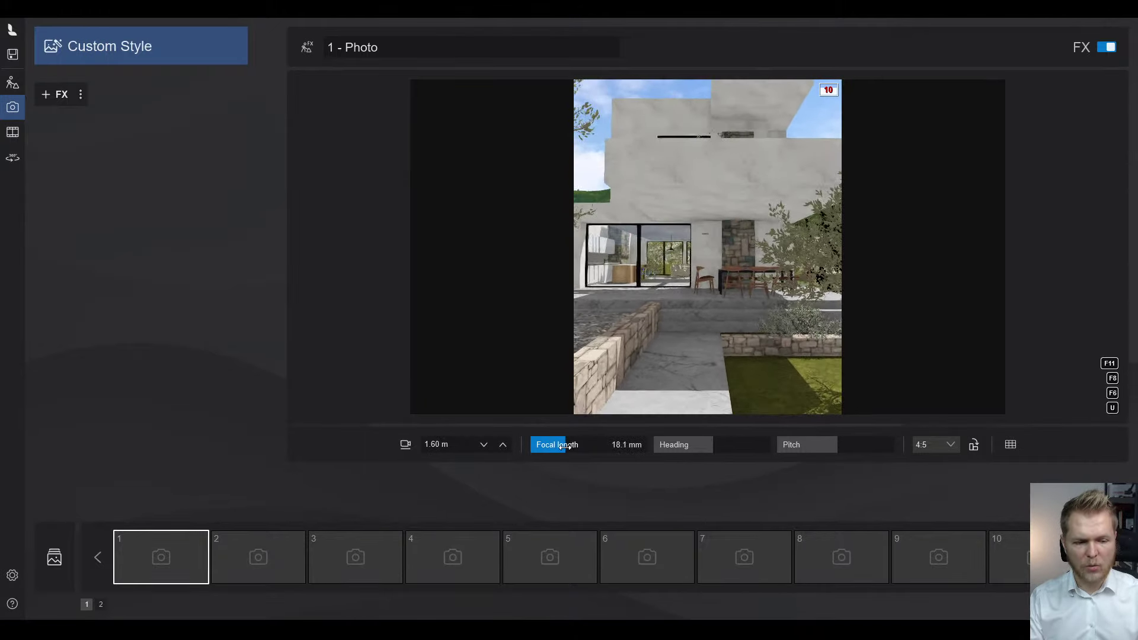
{"action": "scroll", "coordinate": [550, 446], "scroll_direction": "down", "scroll_amount": 8}
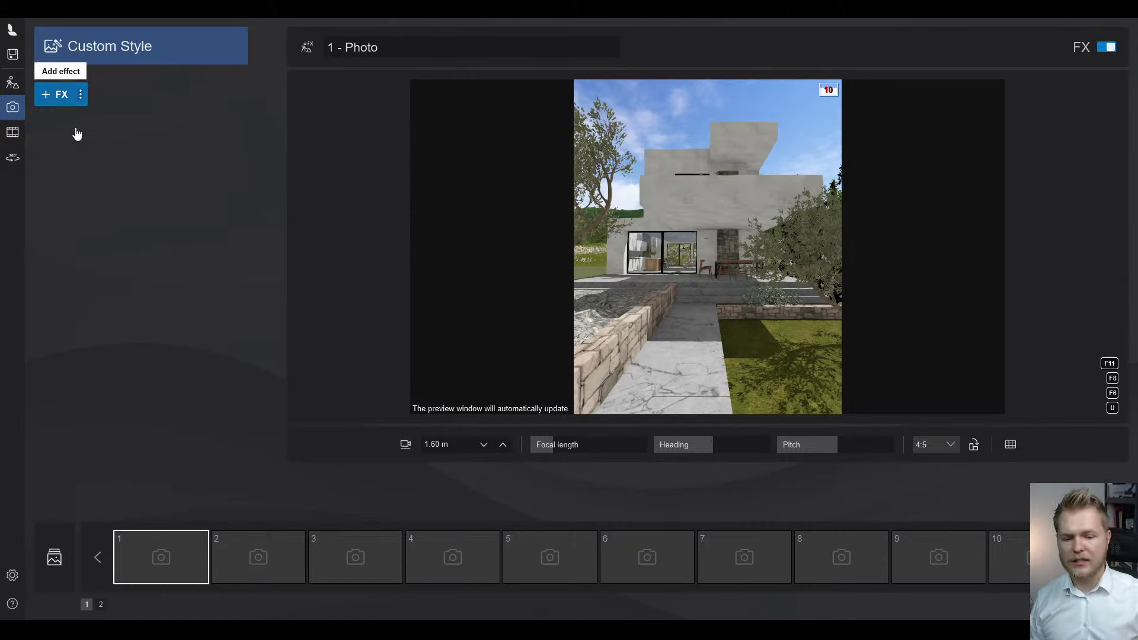
{"action": "left_click", "coordinate": [141, 539]}
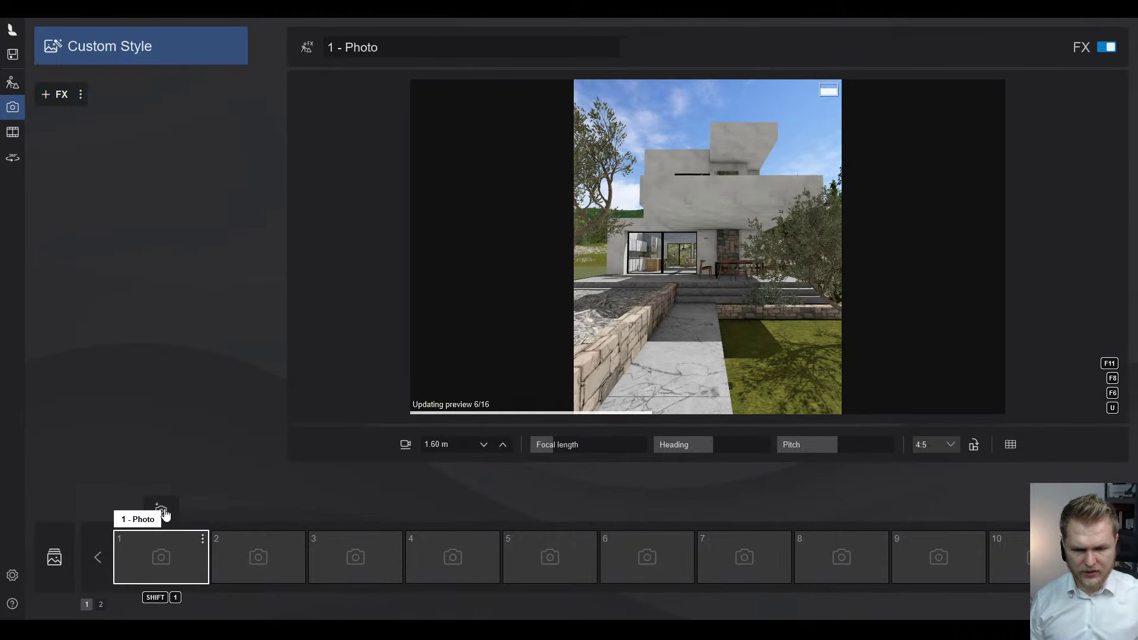
{"action": "left_click", "coordinate": [159, 509]}
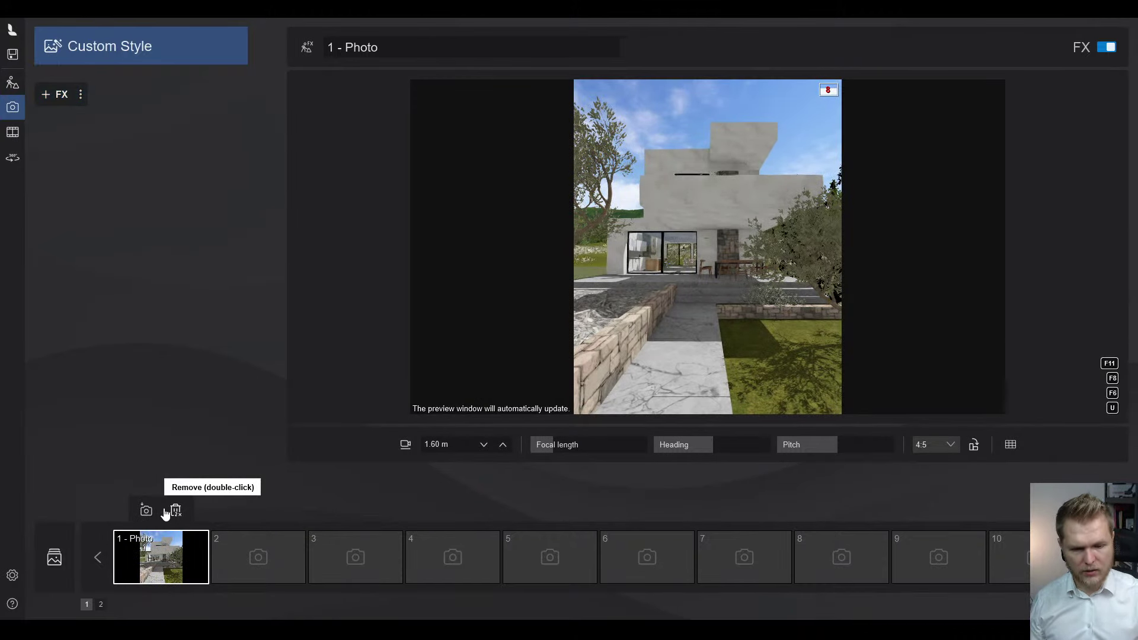
- Add the 2-Point perspective effect to the photo and compare the view with it disabled, leaving it enabled
{"action": "left_click", "coordinate": [58, 96]}
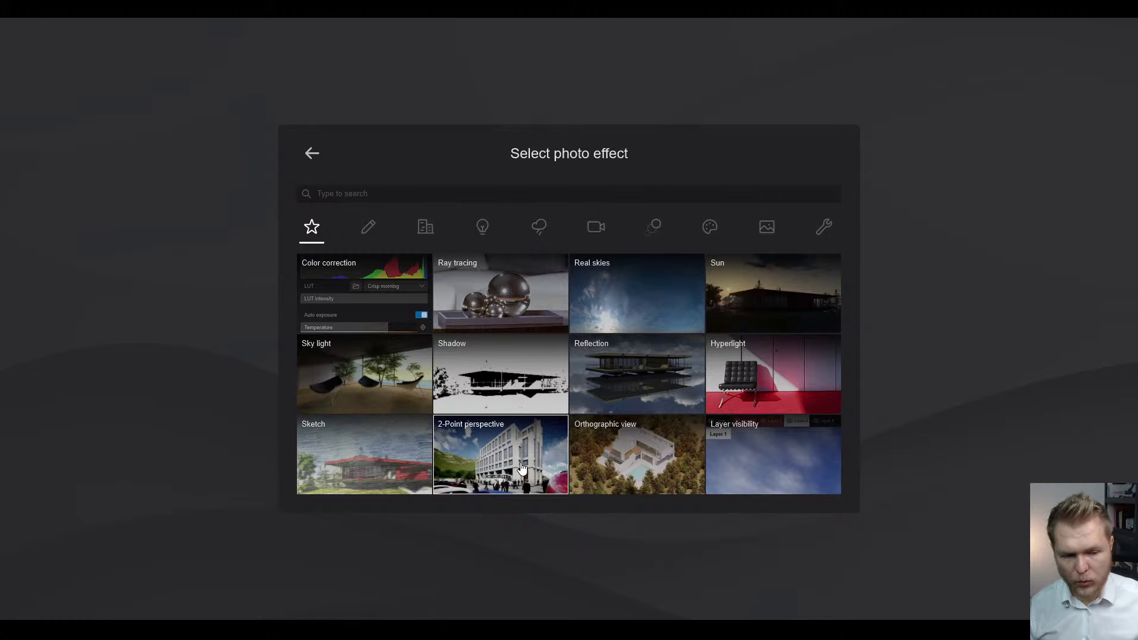
{"action": "left_click", "coordinate": [515, 446]}
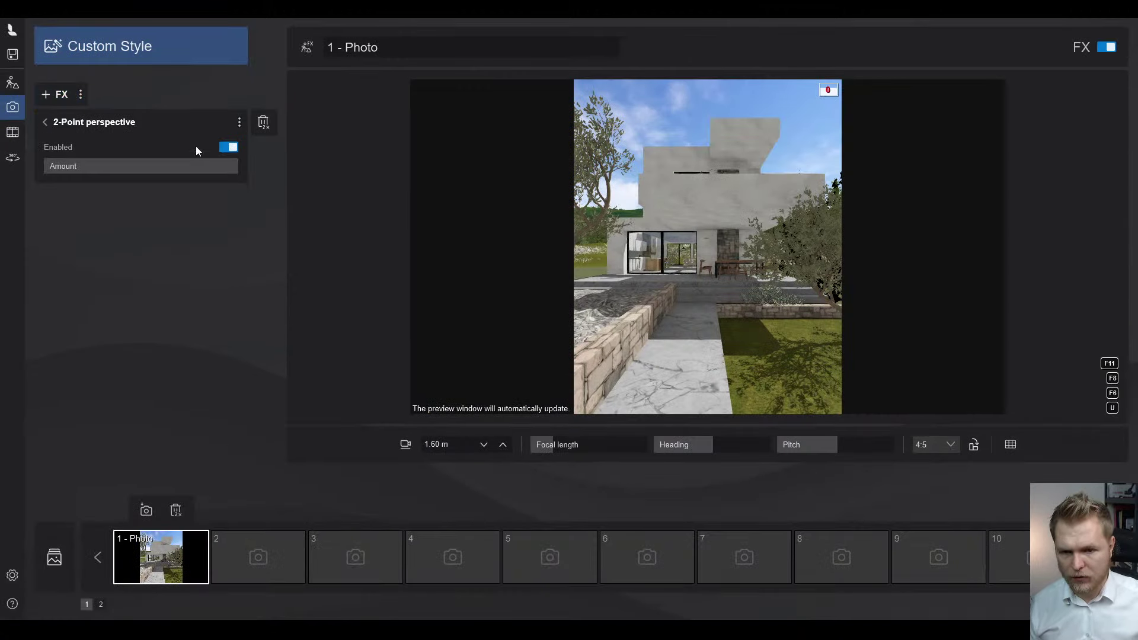
{"action": "left_click", "coordinate": [229, 147]}
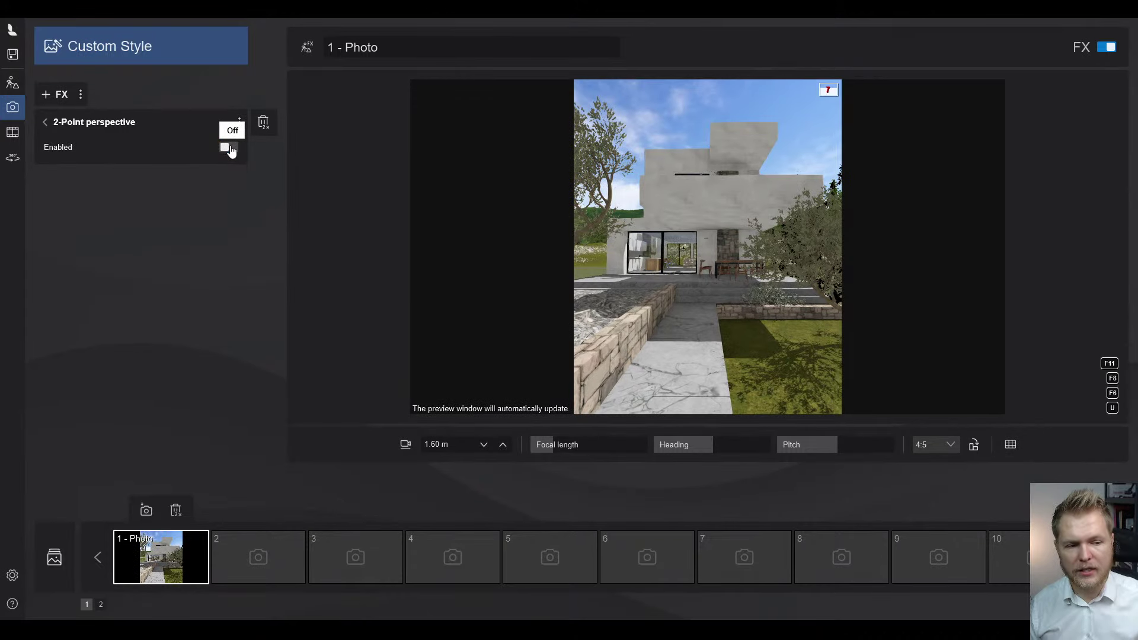
{"action": "left_click", "coordinate": [229, 148]}
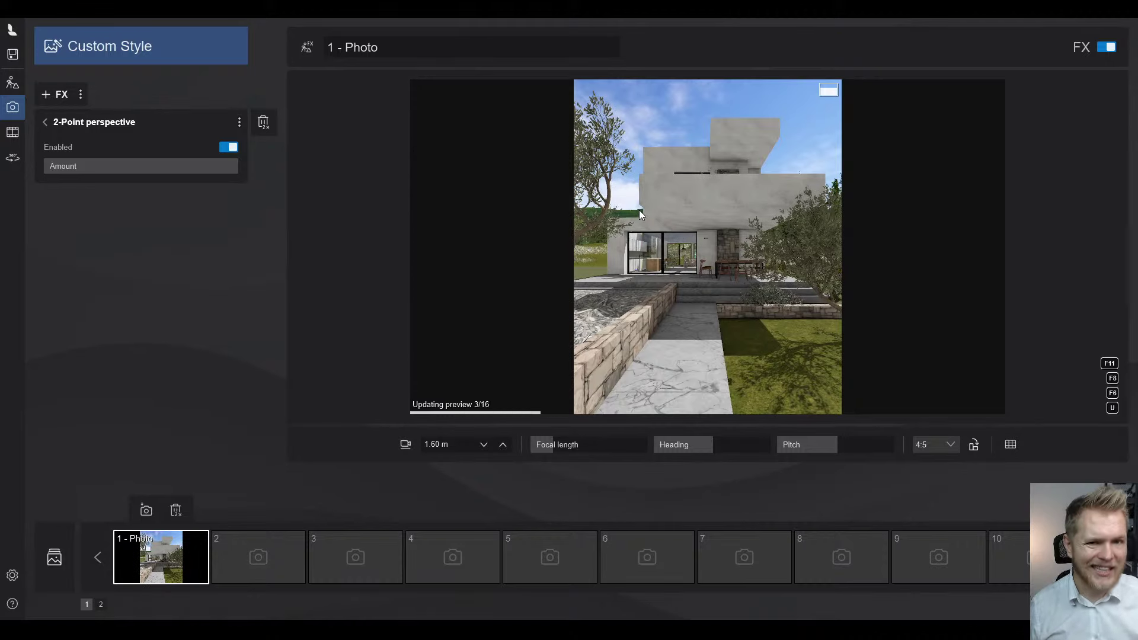
{"action": "left_click", "coordinate": [45, 121]}
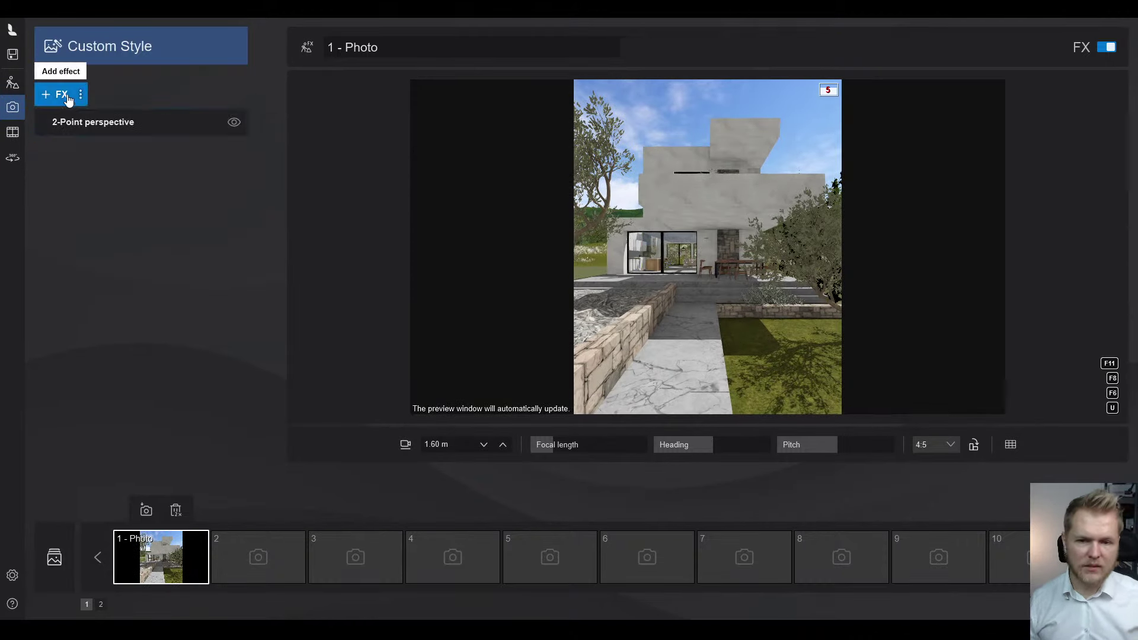
- Add the Real skies effect to the photo with its default sky
{"action": "left_click", "coordinate": [66, 96]}
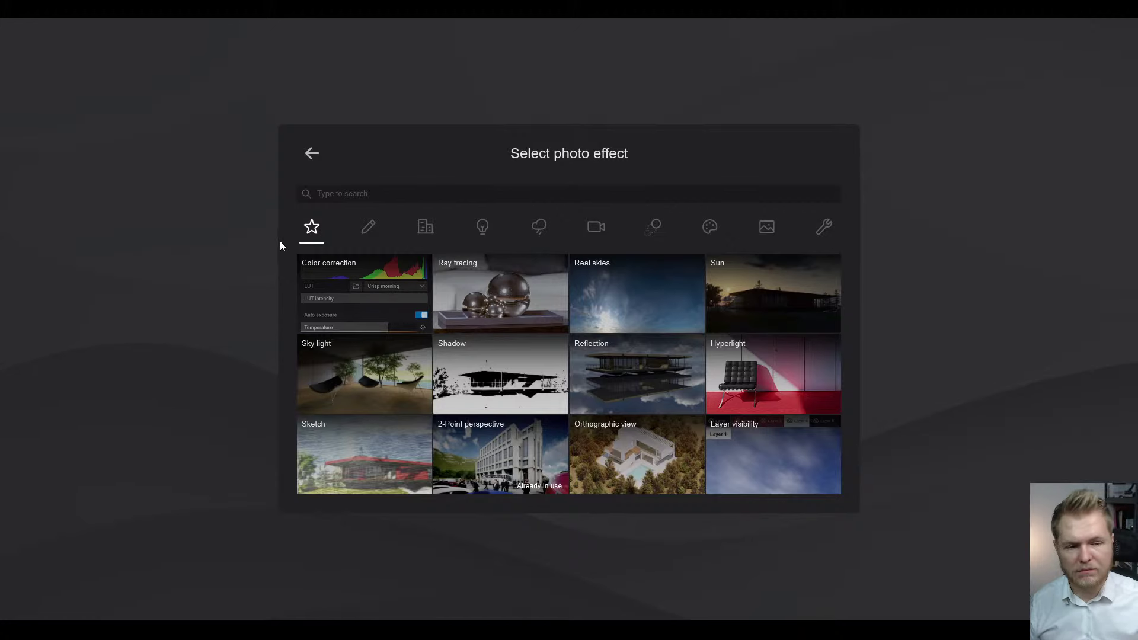
{"action": "left_click", "coordinate": [660, 307]}
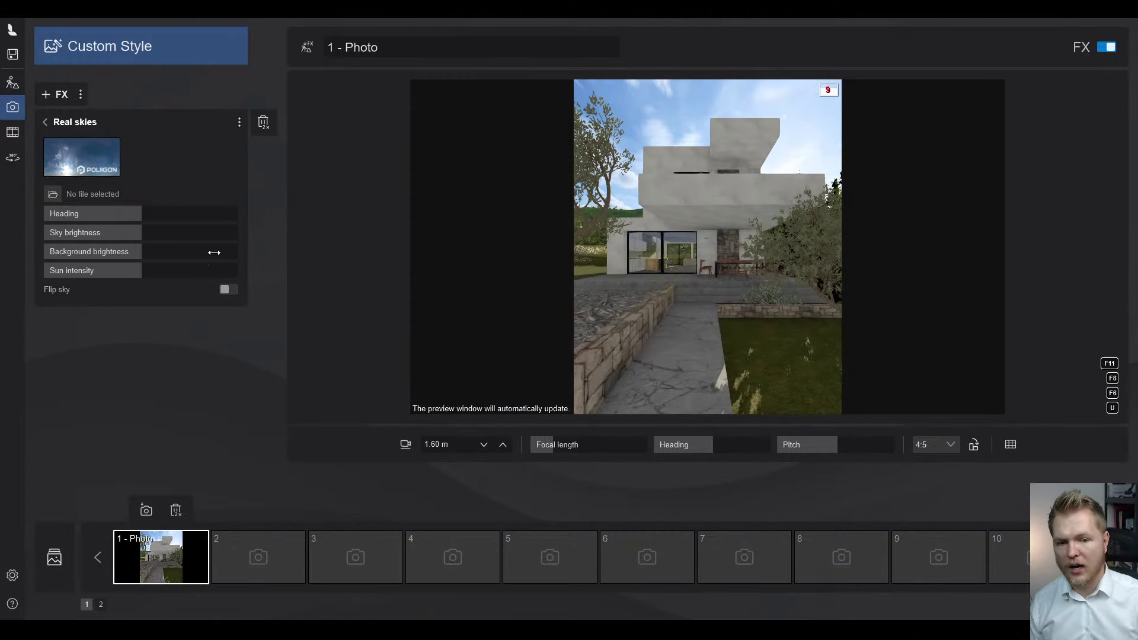
{"action": "left_click", "coordinate": [45, 122]}
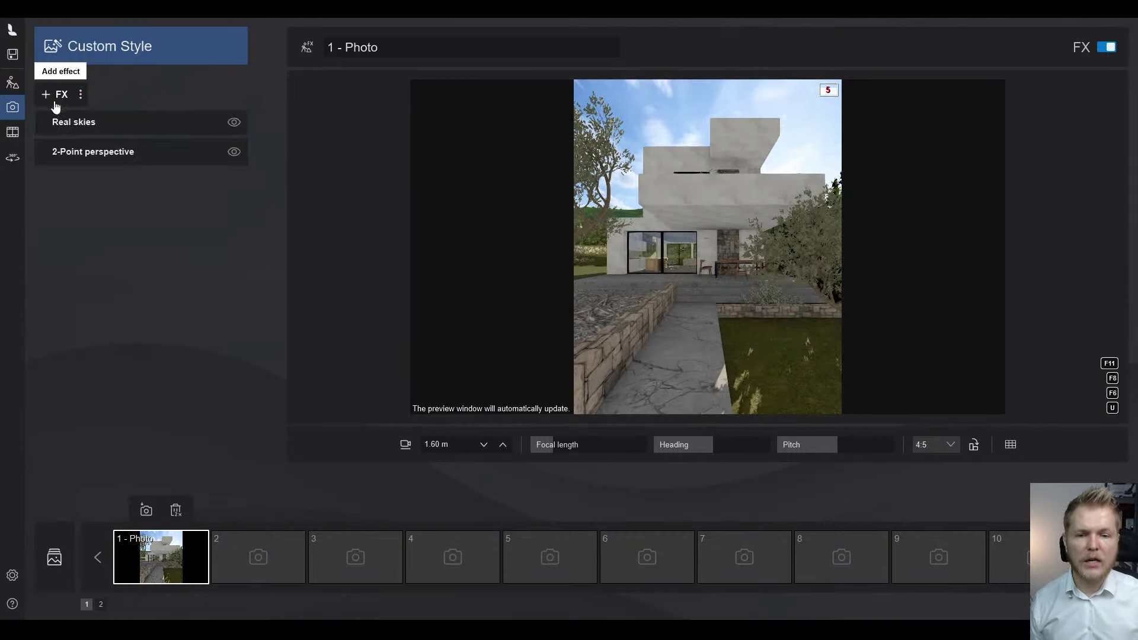
- Add the Ray tracing effect and update the photo in slot 1 with the camera tilted slightly upward
{"action": "left_click", "coordinate": [59, 100]}
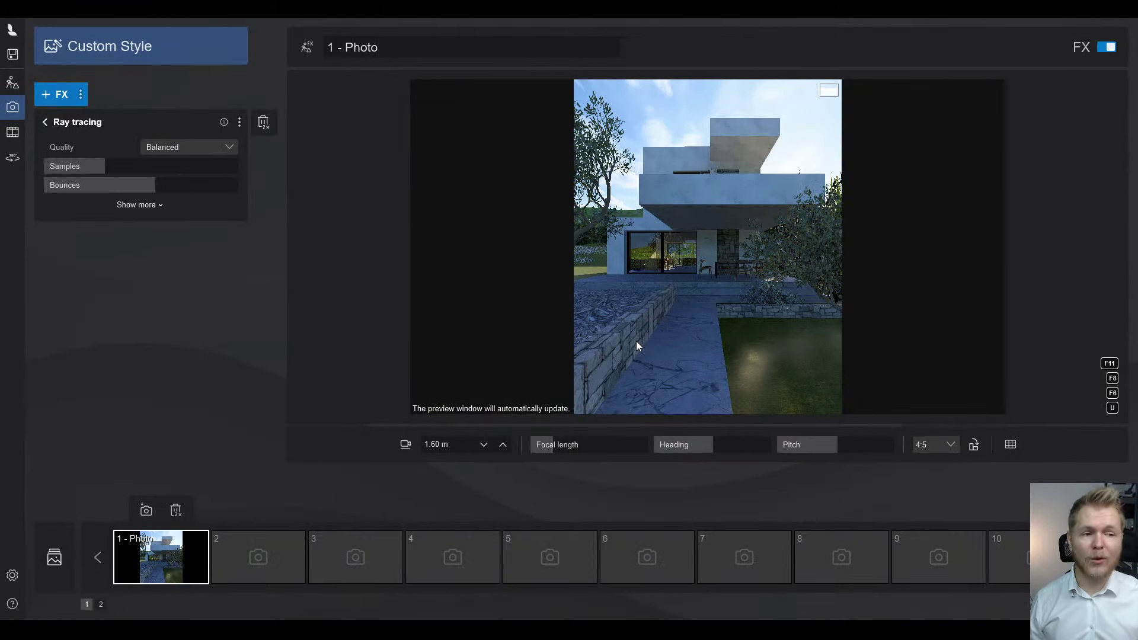
{"action": "left_click", "coordinate": [45, 124]}
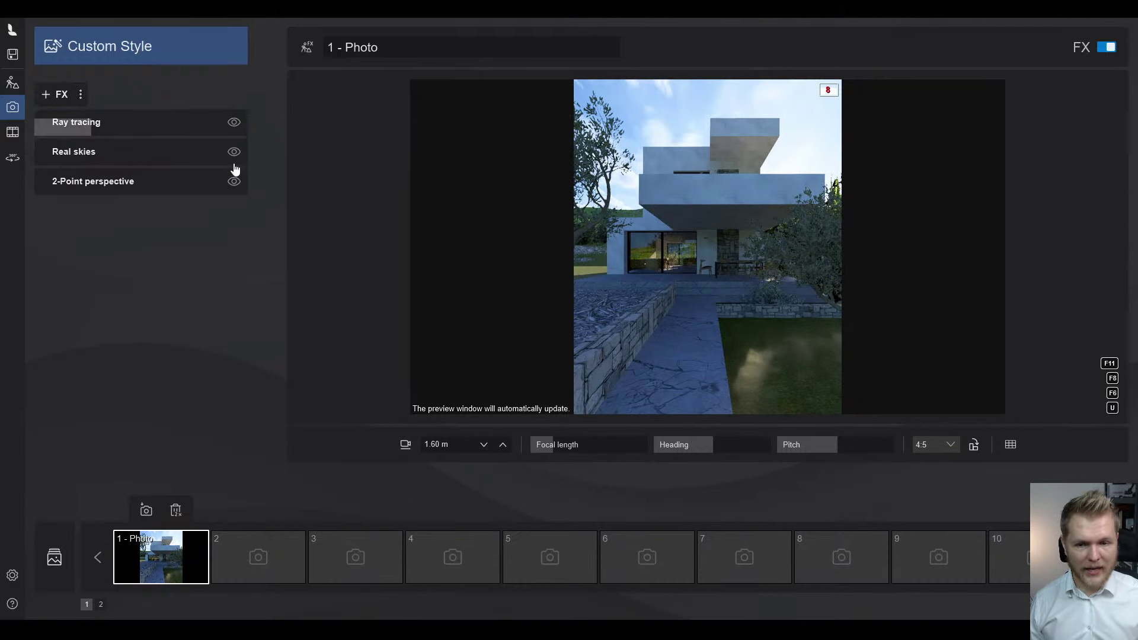
{"action": "right_click_drag", "start_coordinate": [660, 262], "coordinate": [670, 242]}
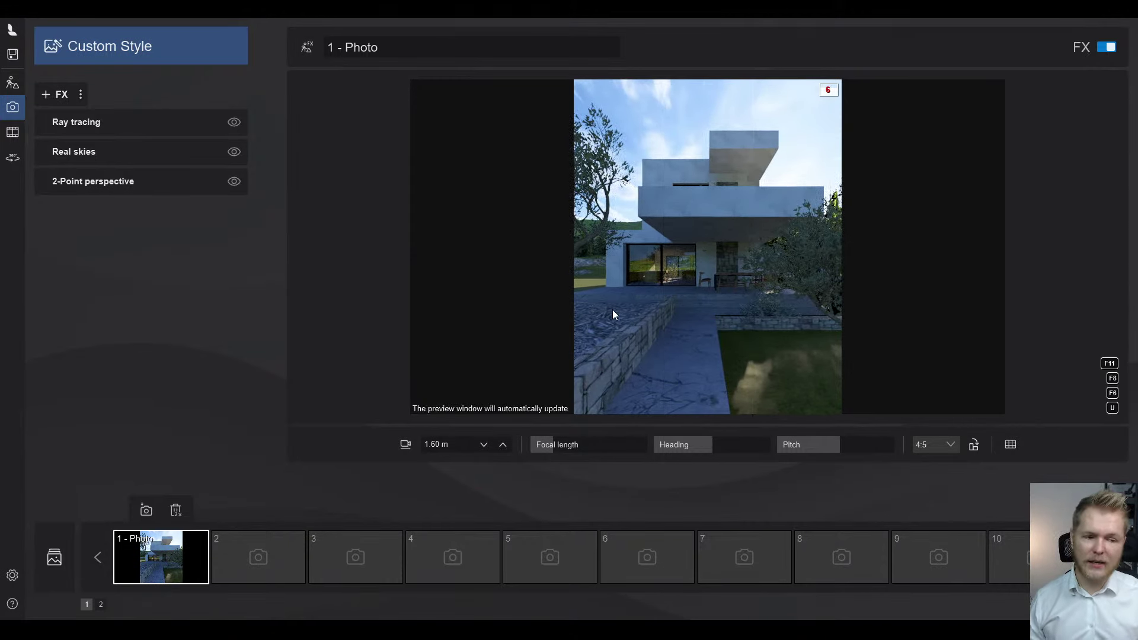
{"action": "left_click", "coordinate": [146, 509]}
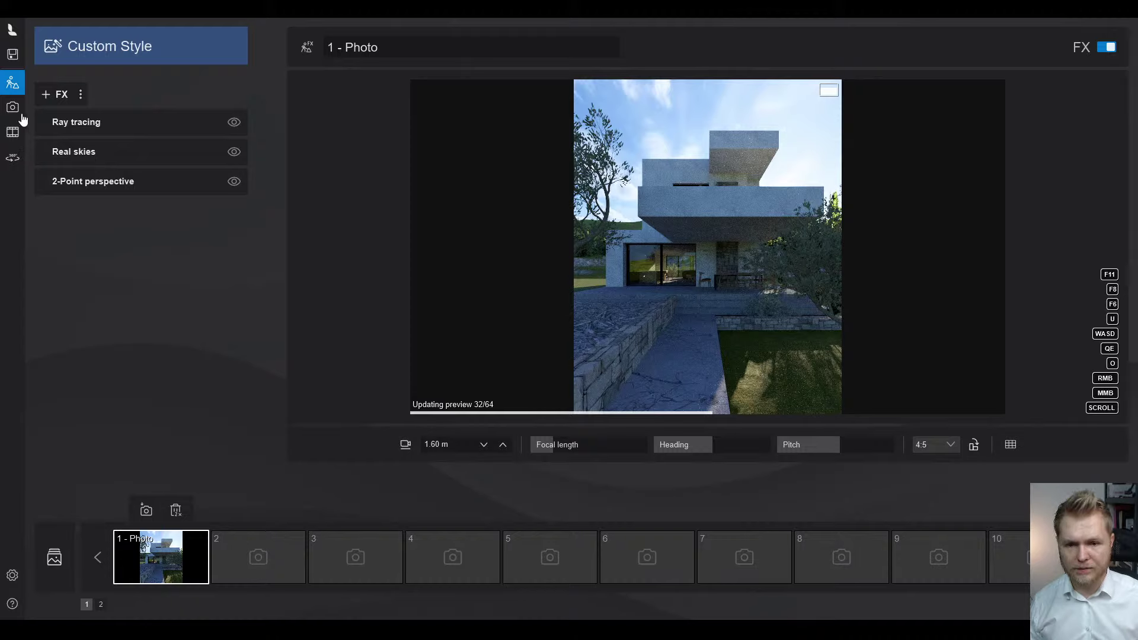
- In Build mode's weather settings, lower the sun to night, turn it to the northwest, reduce its brightness and increase cloudiness
{"action": "left_click", "coordinate": [13, 85]}
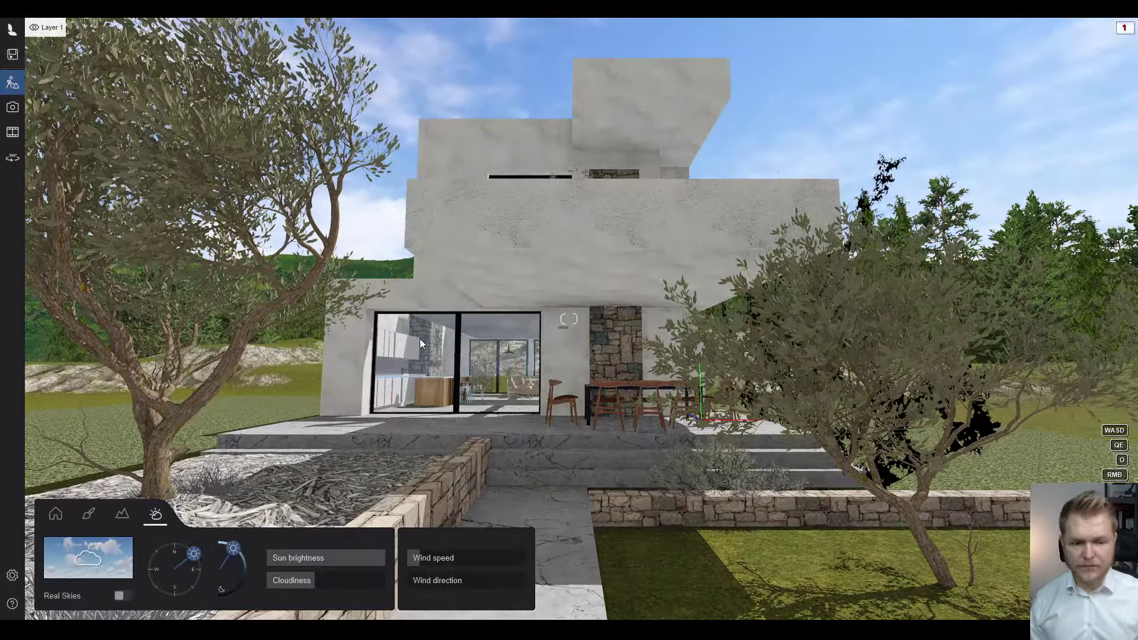
{"action": "right_click_drag", "start_coordinate": [420, 339], "coordinate": [419, 345]}
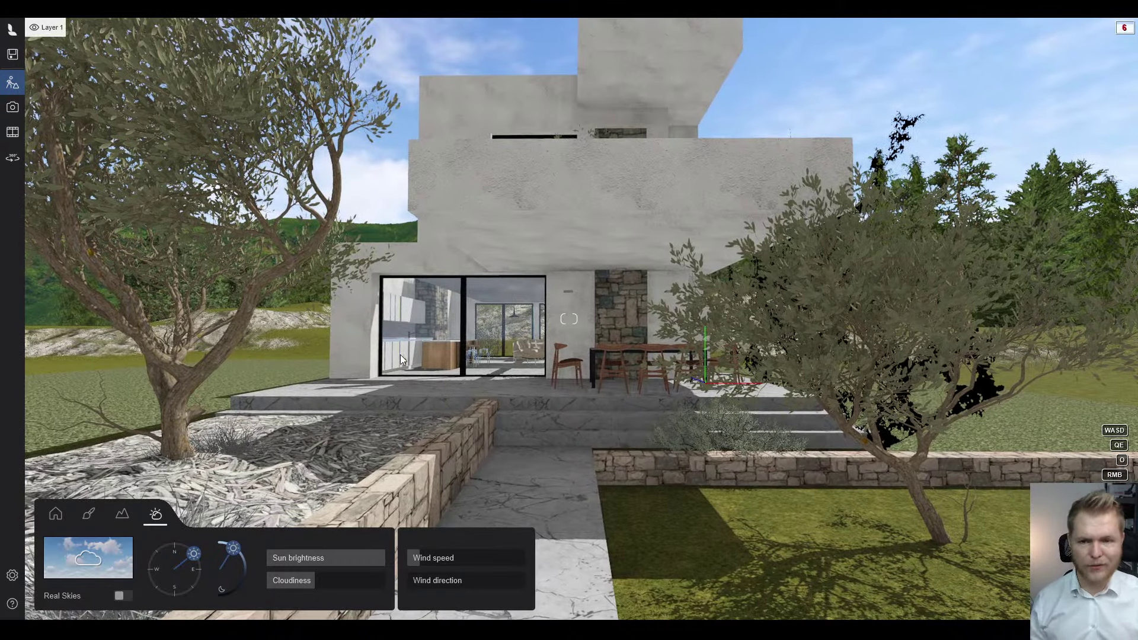
{"action": "left_click_drag", "start_coordinate": [234, 552], "coordinate": [251, 581]}
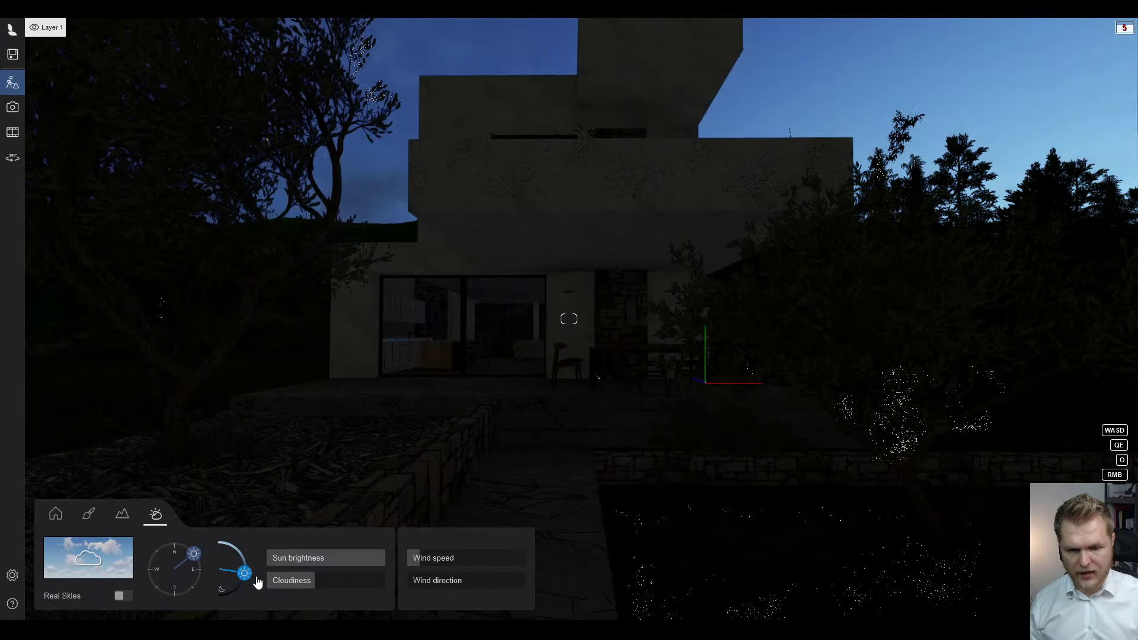
{"action": "left_click_drag", "start_coordinate": [197, 556], "coordinate": [153, 556]}
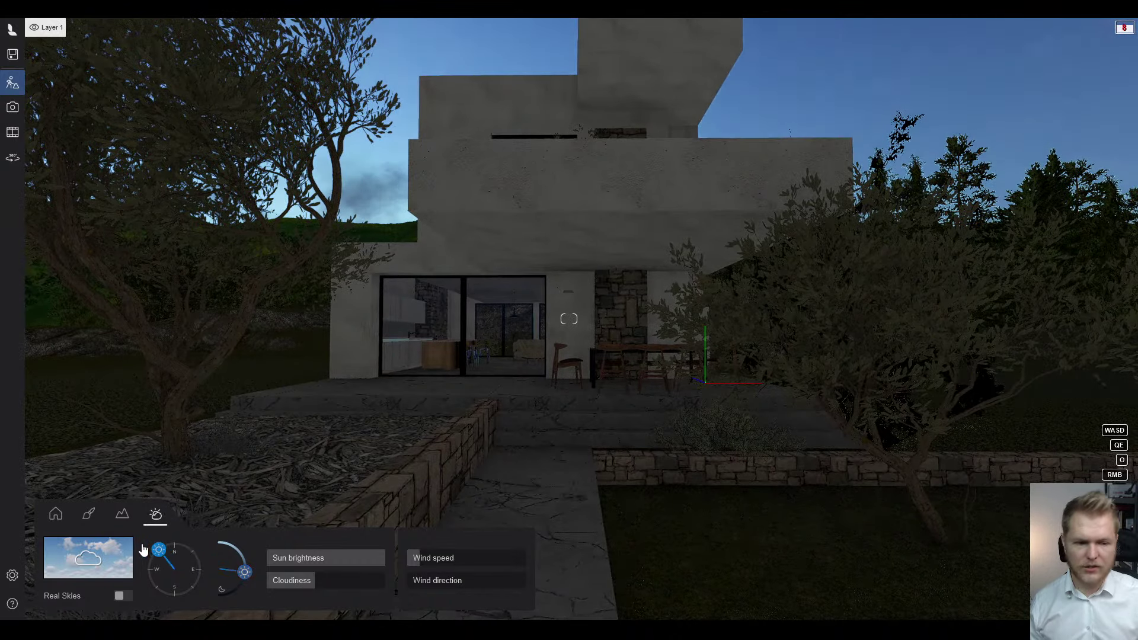
{"action": "left_click_drag", "start_coordinate": [245, 573], "coordinate": [244, 585]}
{"action": "left_click_drag", "start_coordinate": [345, 551], "coordinate": [344, 581]}
{"action": "left_click", "coordinate": [310, 582]}
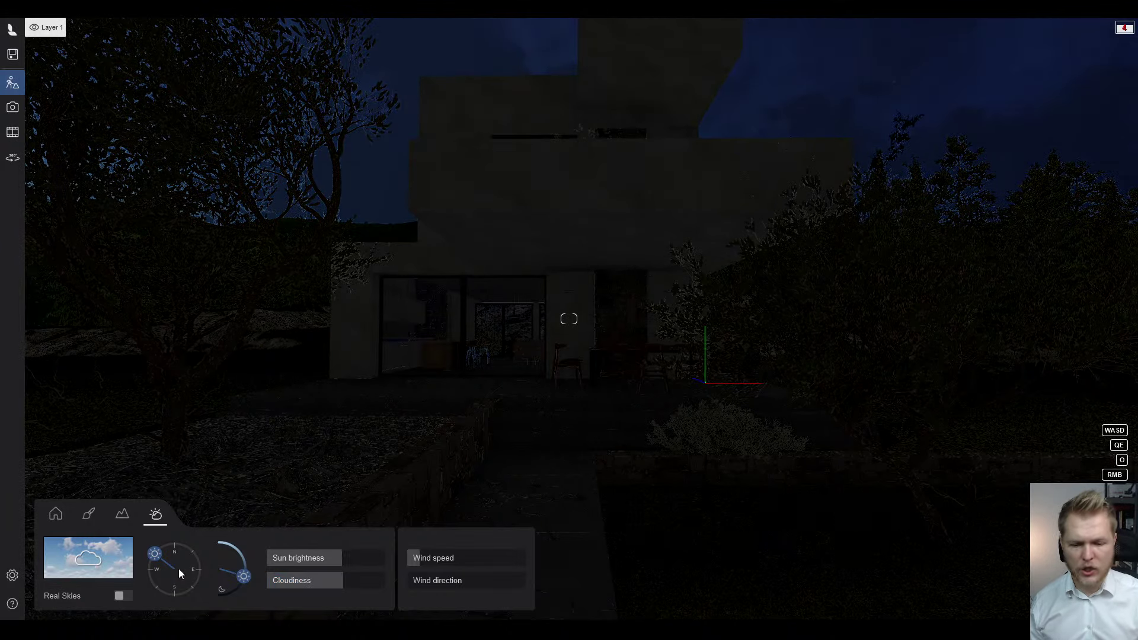
{"action": "left_click", "coordinate": [150, 556]}
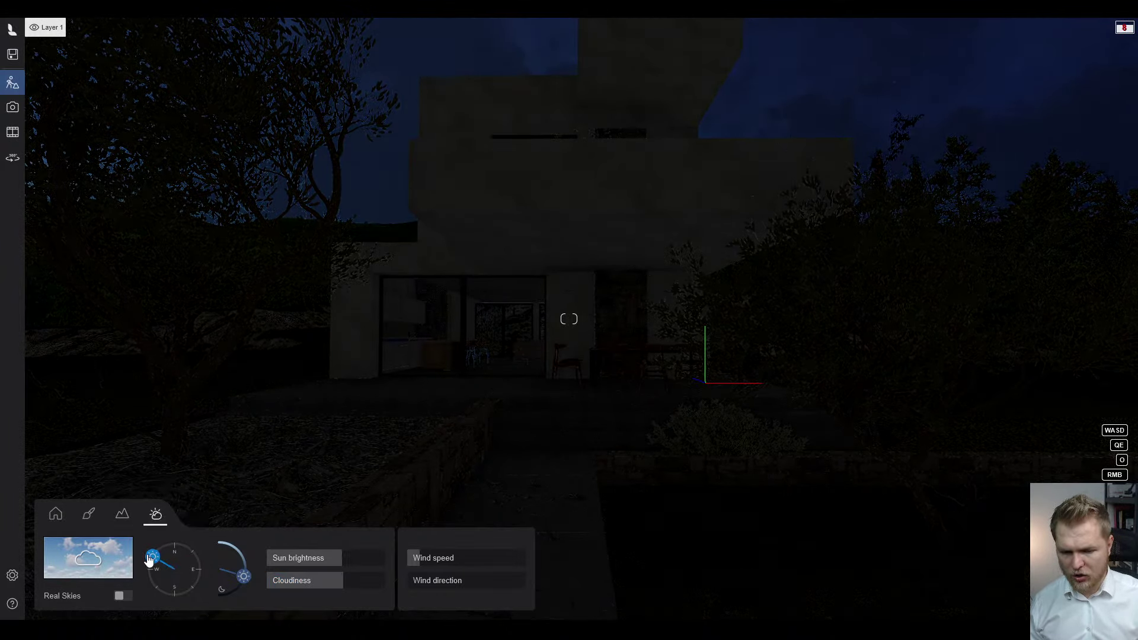
- Try Real Skies in the weather settings, rotate the sun to the northeast, and disable Real Skies again
{"action": "left_click", "coordinate": [121, 596]}
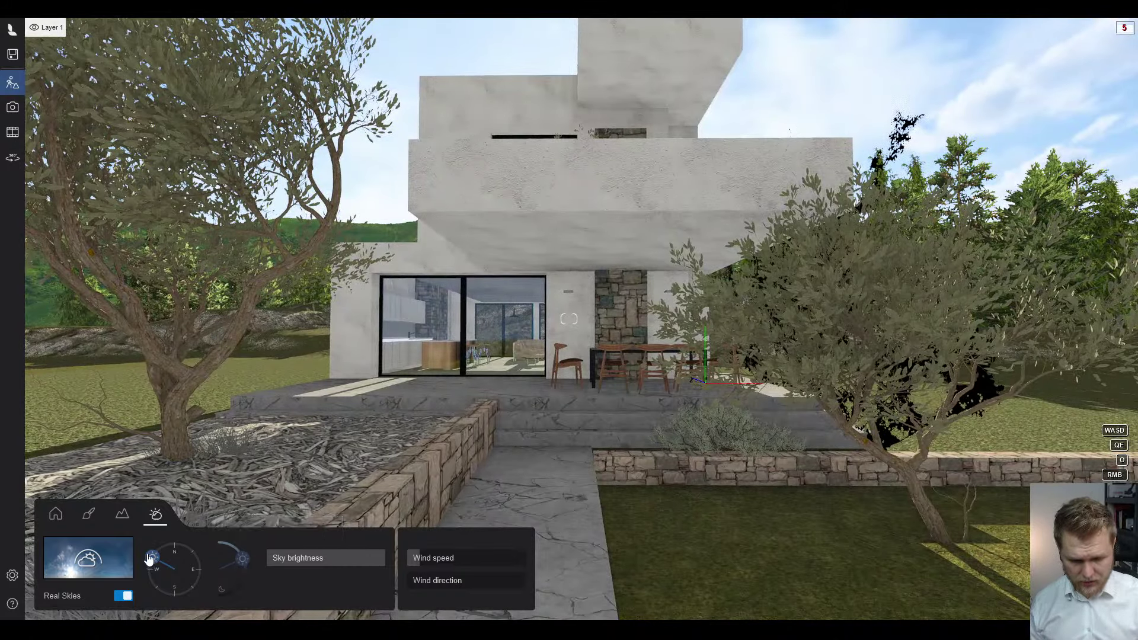
{"action": "left_click_drag", "start_coordinate": [150, 559], "coordinate": [188, 549]}
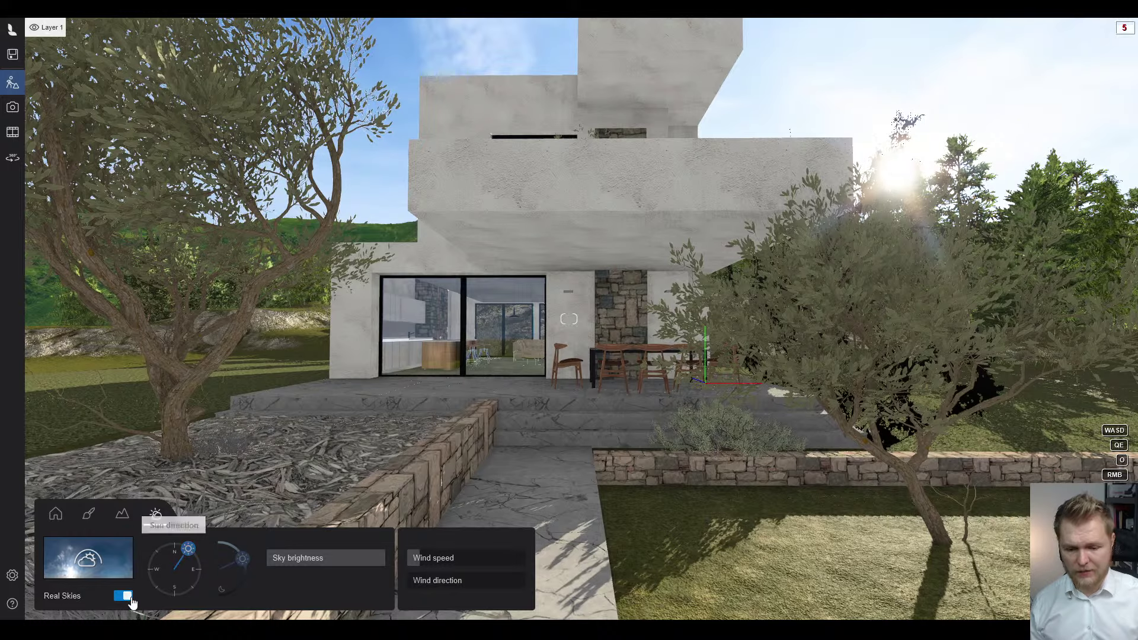
{"action": "left_click", "coordinate": [129, 597]}
- Drop the sun below the horizon for a dusk scene and choose another cloud pattern
{"action": "left_click_drag", "start_coordinate": [242, 558], "coordinate": [253, 579]}
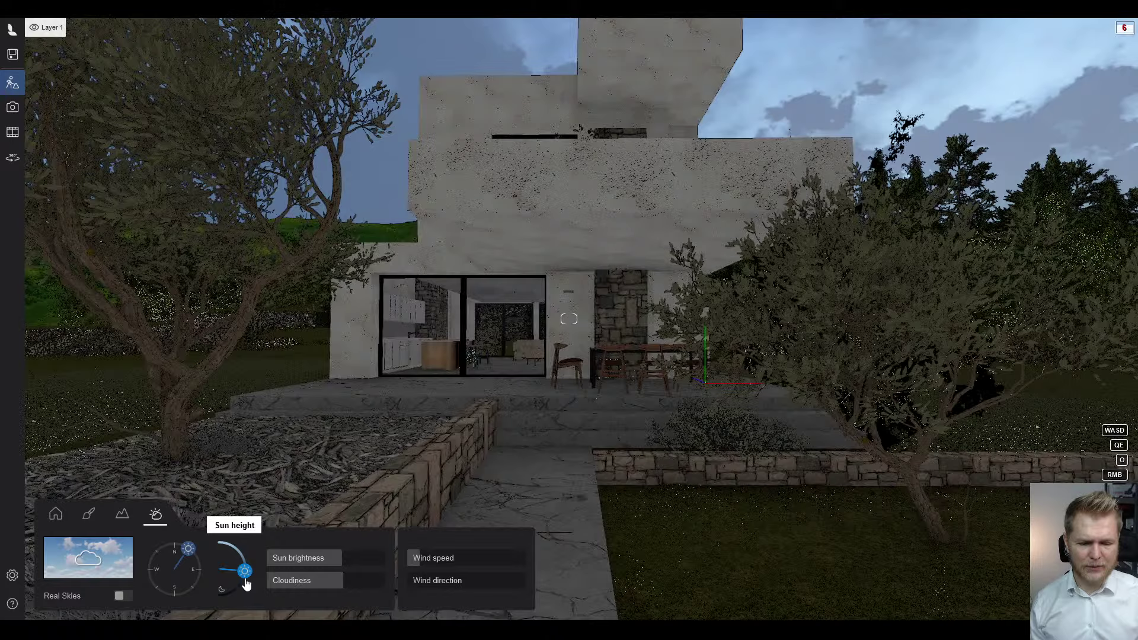
{"action": "left_click_drag", "start_coordinate": [246, 580], "coordinate": [249, 585]}
{"action": "left_click", "coordinate": [89, 557]}
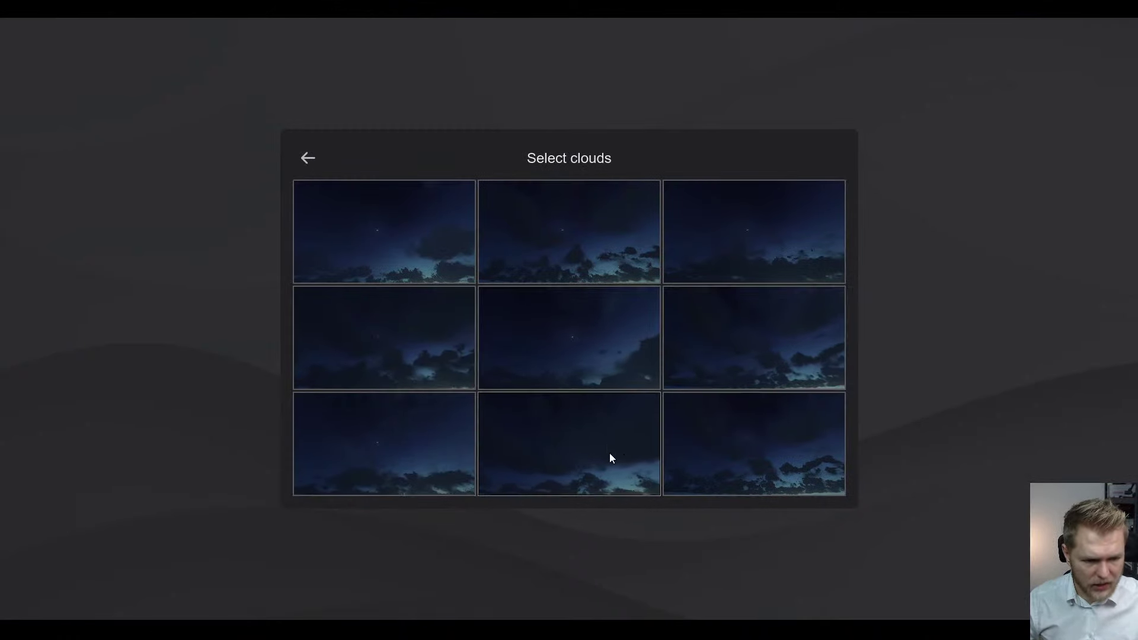
{"action": "left_click", "coordinate": [738, 468]}
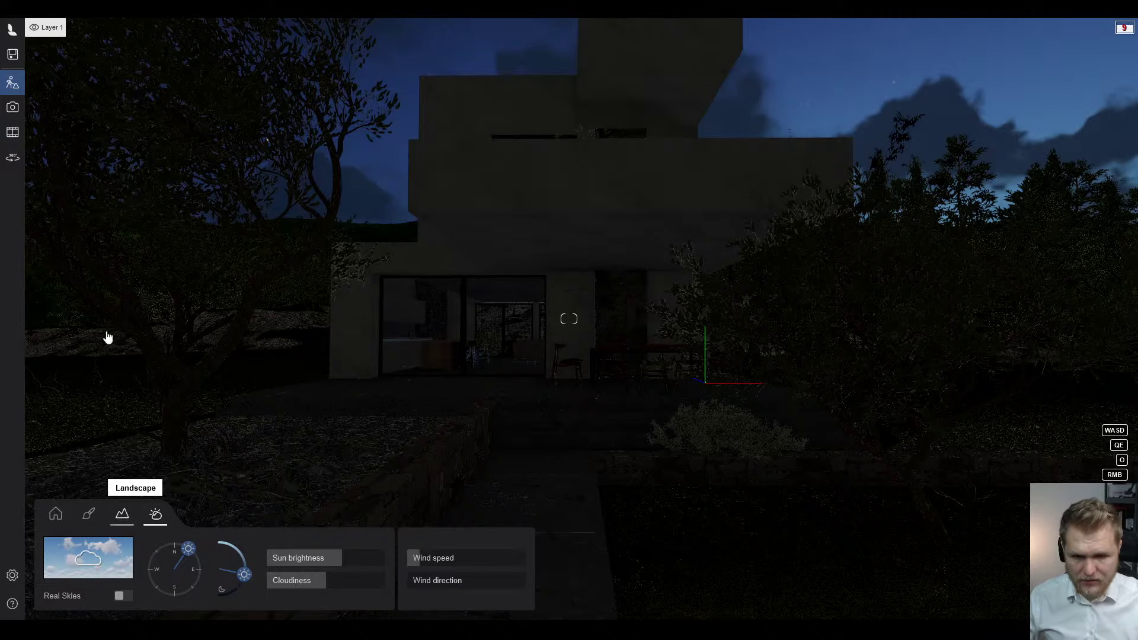
- In Photo mode, tilt the camera upward and remove the saved photo with its effects from slot 1
{"action": "left_click", "coordinate": [12, 109]}
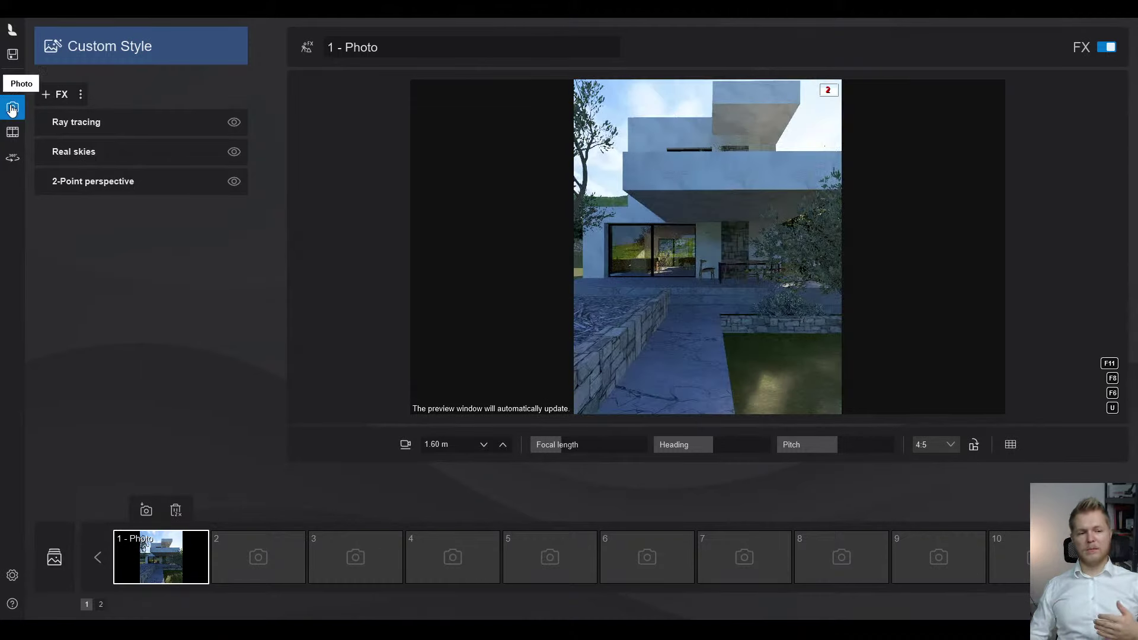
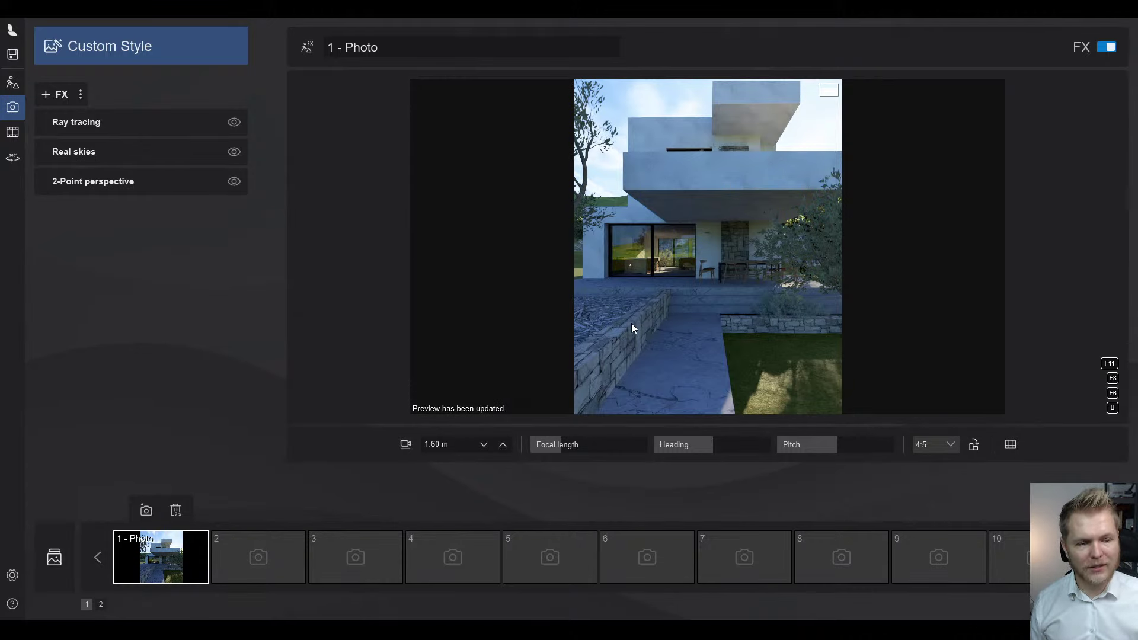
{"action": "mouse_move", "coordinate": [685, 346]}
{"action": "right_mouse_down"}
{"action": "mouse_move", "coordinate": [706, 322]}
{"action": "mouse_move", "coordinate": [662, 347]}
{"action": "right_mouse_up"}
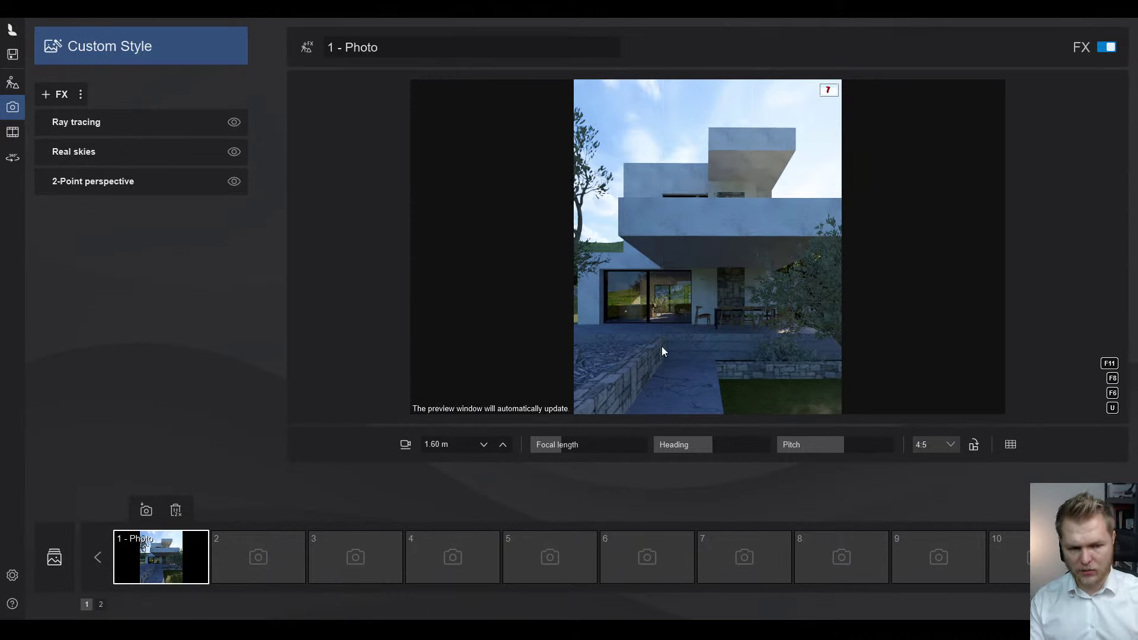
{"action": "left_click", "coordinate": [175, 510]}
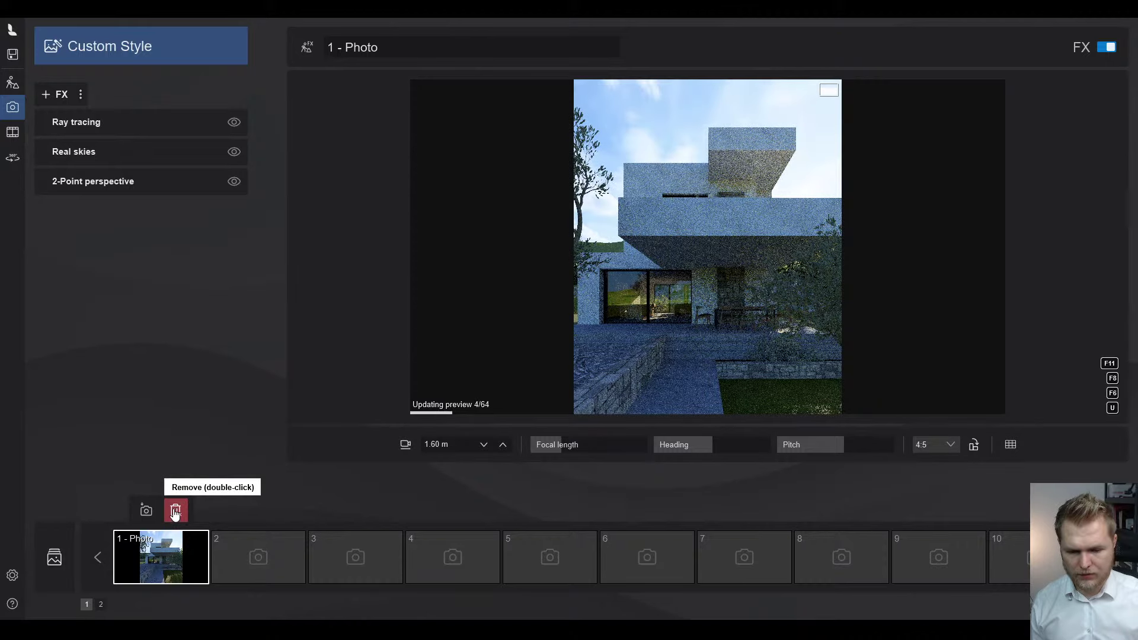
{"action": "left_click", "coordinate": [178, 511]}
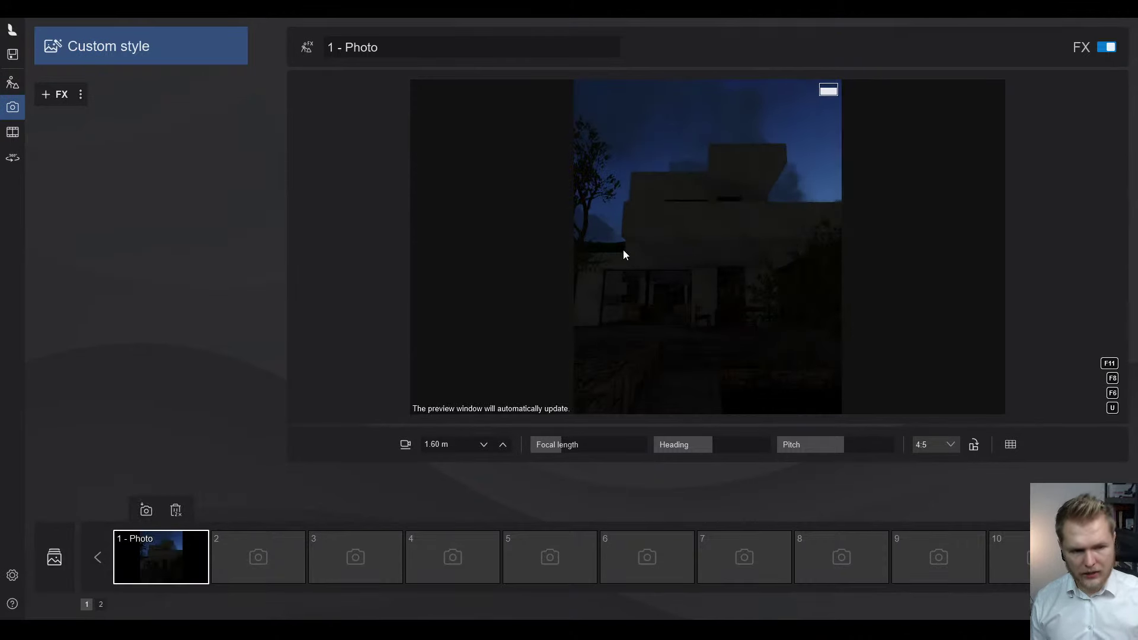
- Add the Ray tracing and 2-Point perspective effects to the dusk photo in slot 1
{"action": "left_click", "coordinate": [63, 96]}
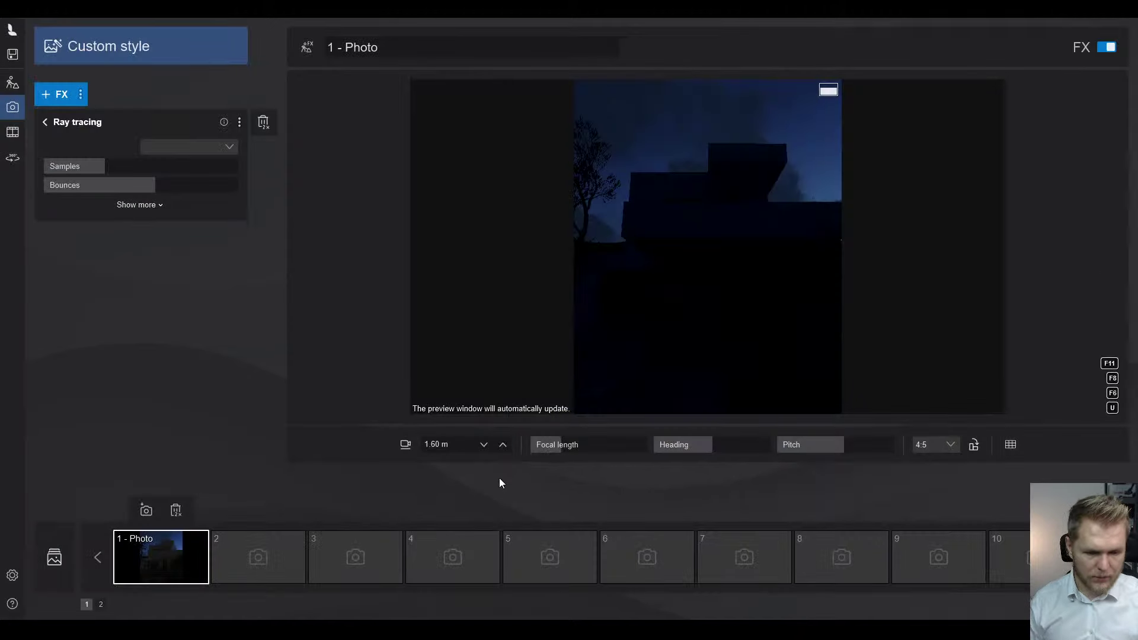
{"action": "left_click", "coordinate": [46, 123]}
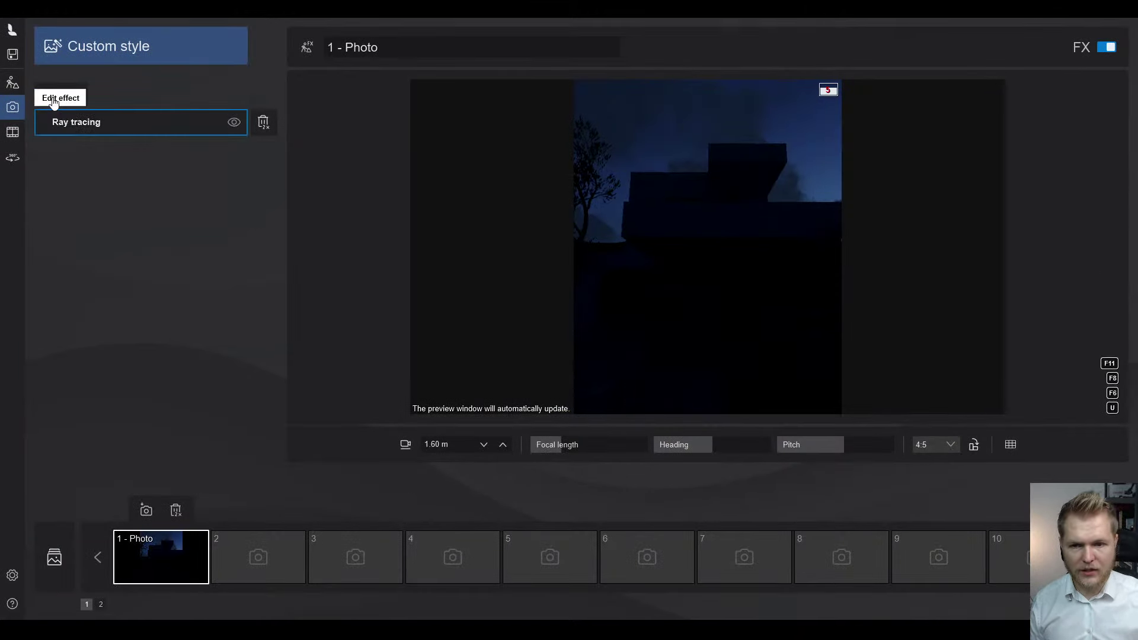
{"action": "left_click", "coordinate": [53, 95]}
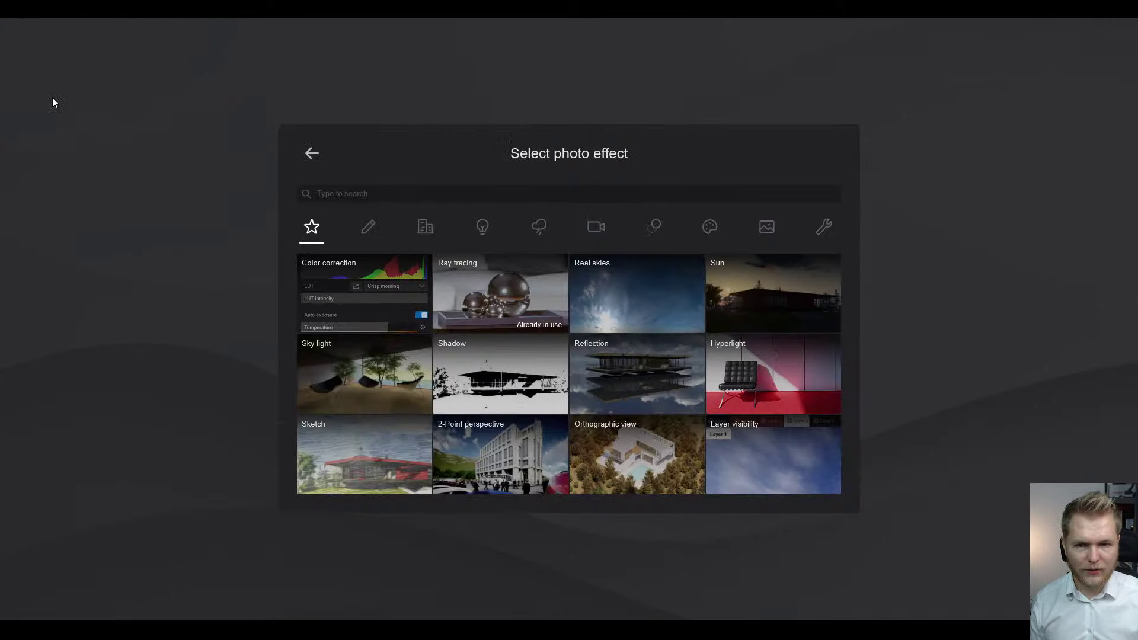
{"action": "left_click", "coordinate": [485, 450]}
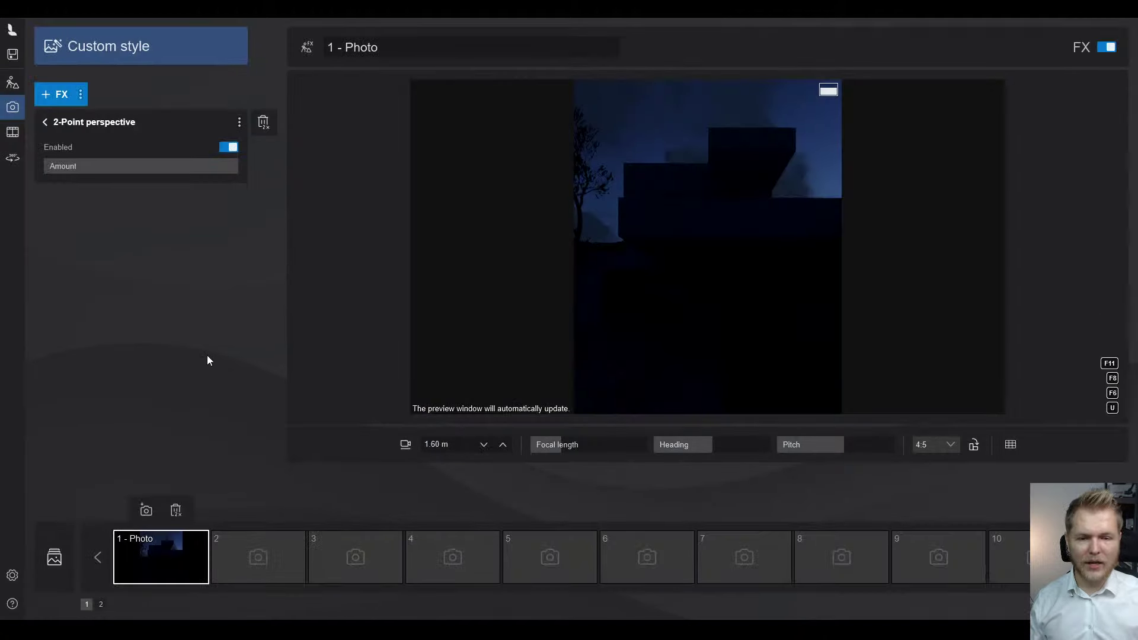
{"action": "left_click", "coordinate": [44, 122]}
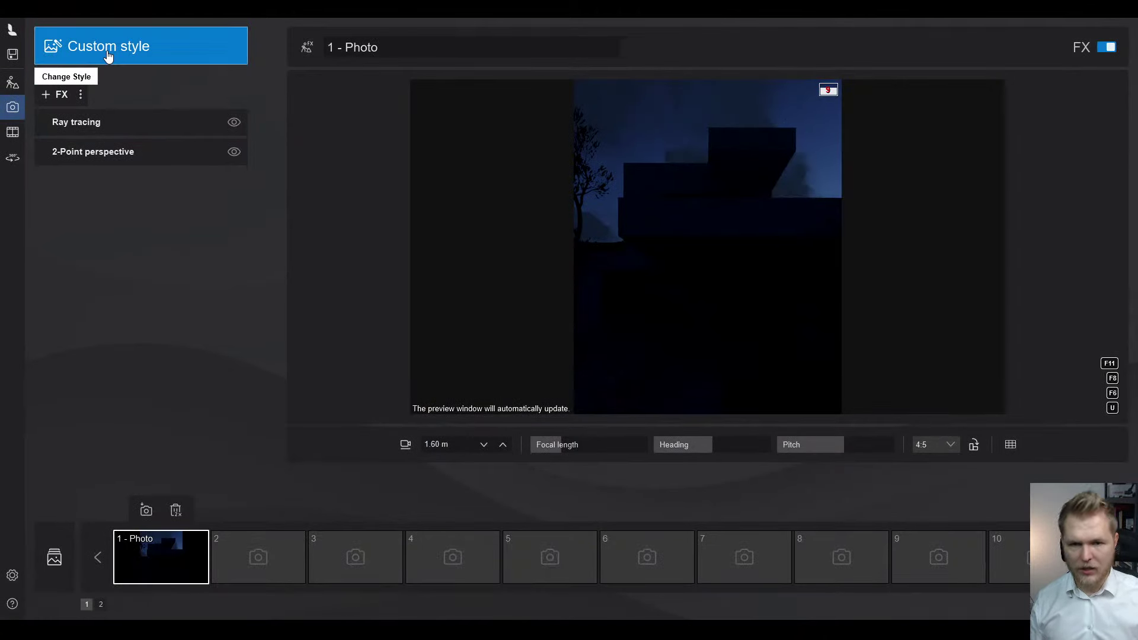
- Look through the weather and lighting effects and add the Sun effect to the photo
{"action": "left_click", "coordinate": [57, 95]}
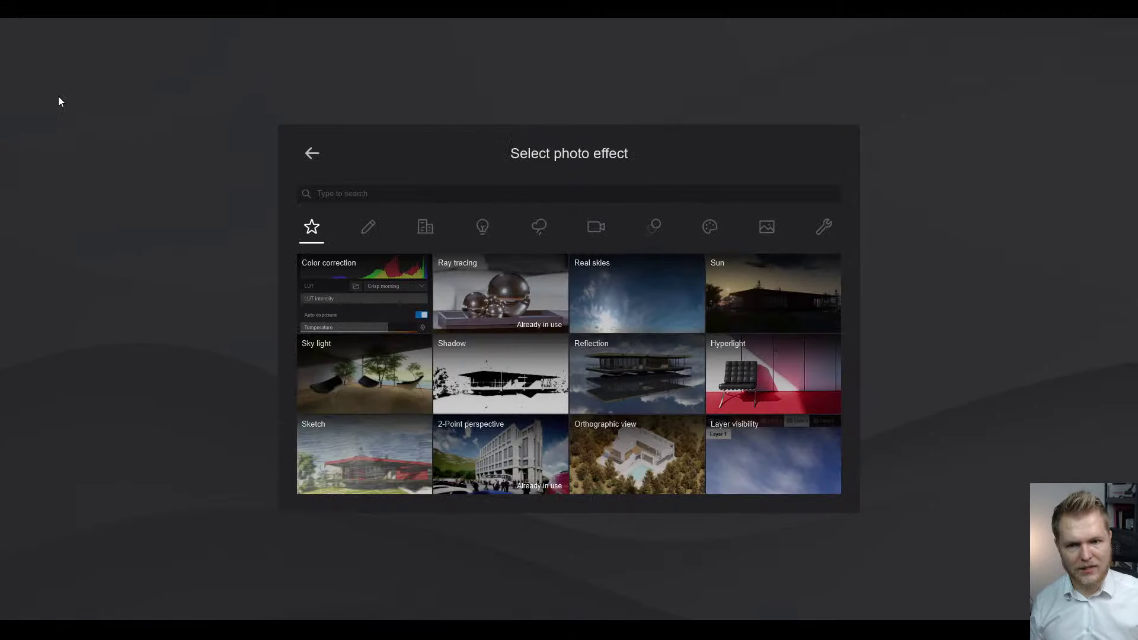
{"action": "left_click", "coordinate": [541, 231]}
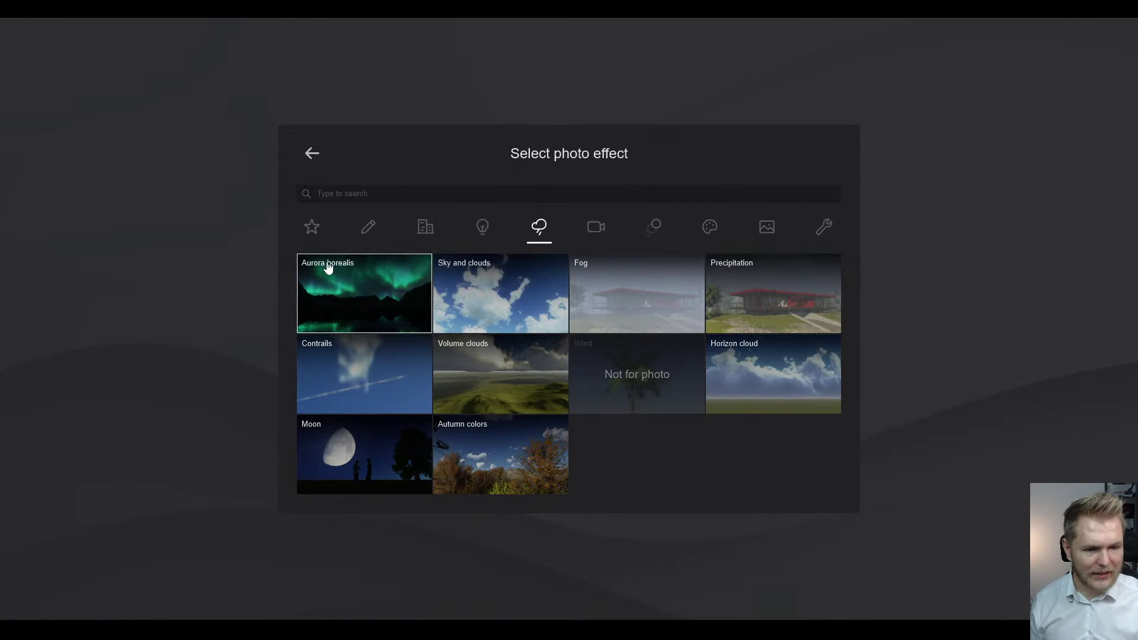
{"action": "left_click", "coordinate": [487, 233]}
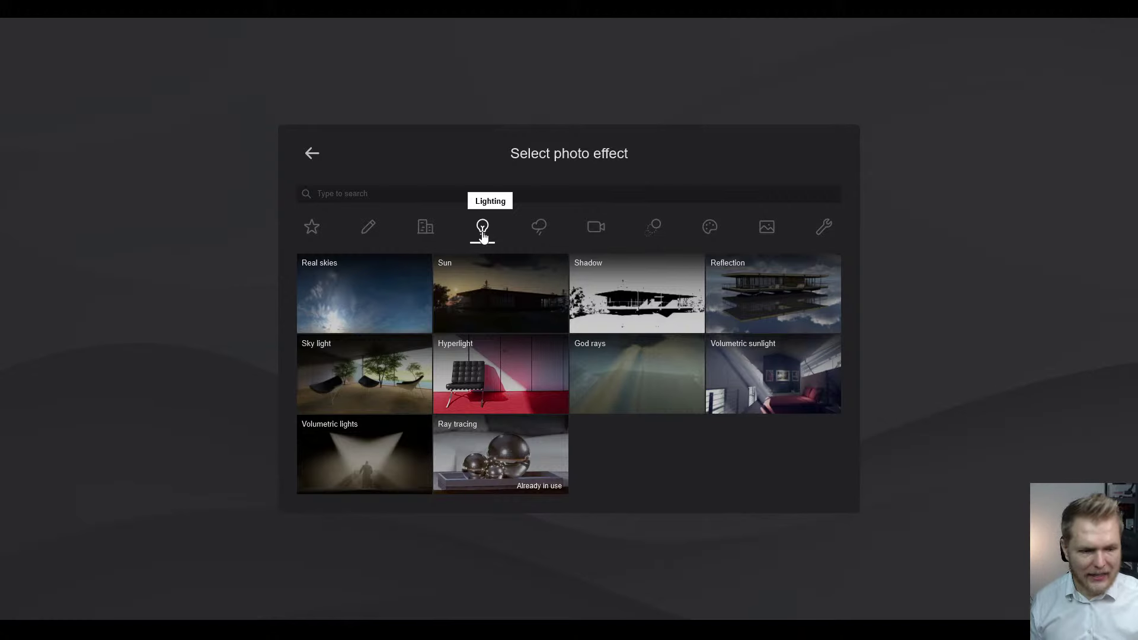
{"action": "left_click", "coordinate": [460, 312]}
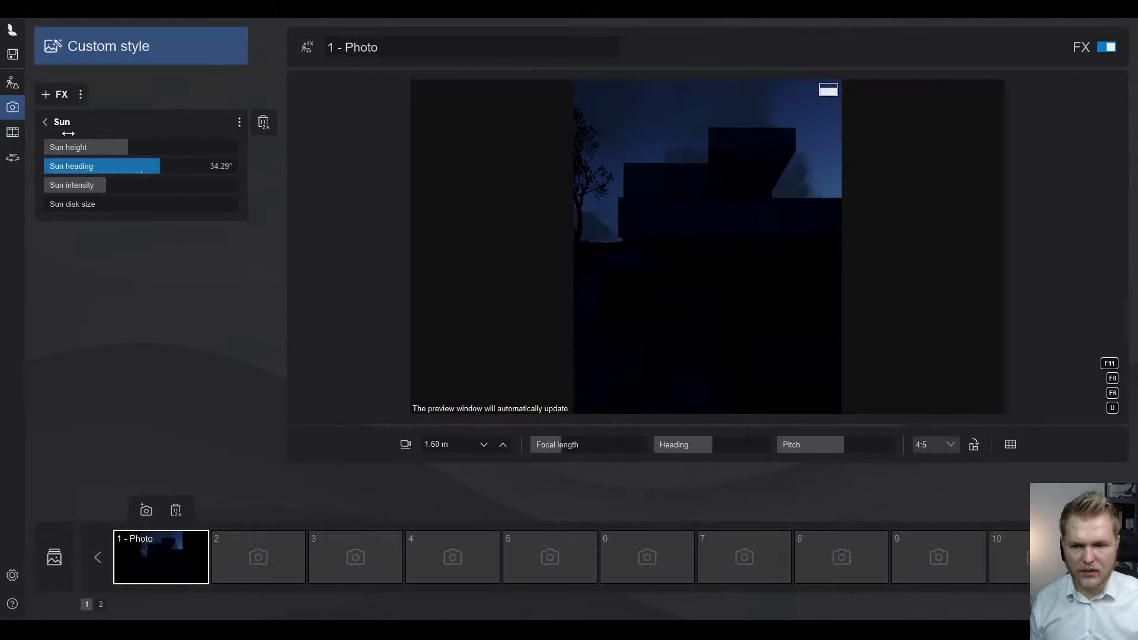
{"action": "left_click", "coordinate": [45, 122]}
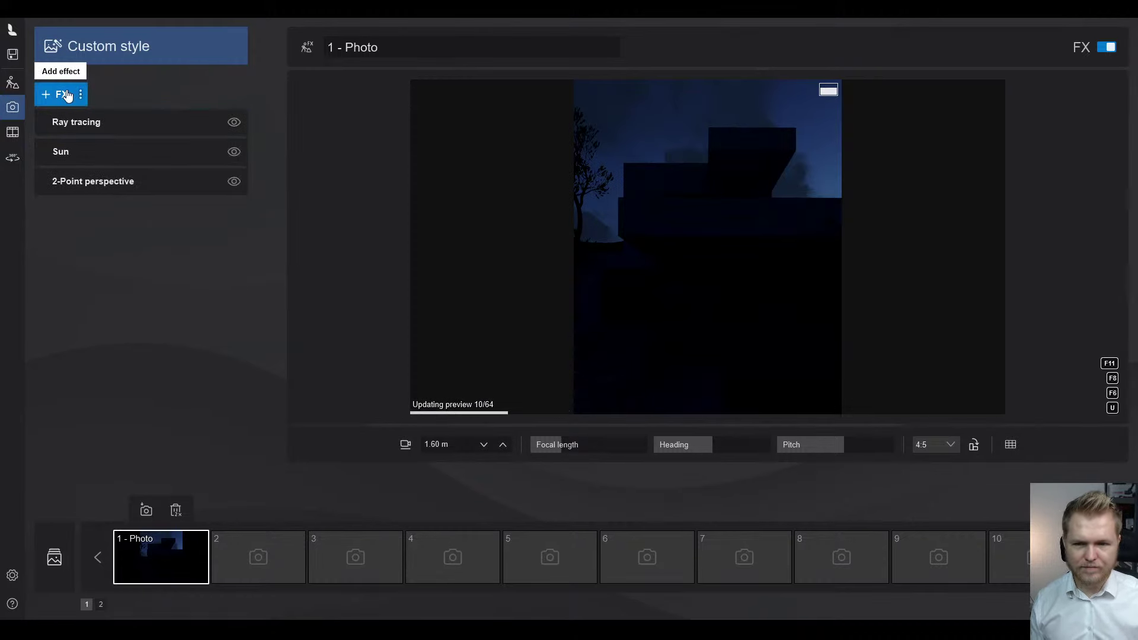
- Add the Depth of field camera effect to the photo
{"action": "left_click", "coordinate": [62, 94]}
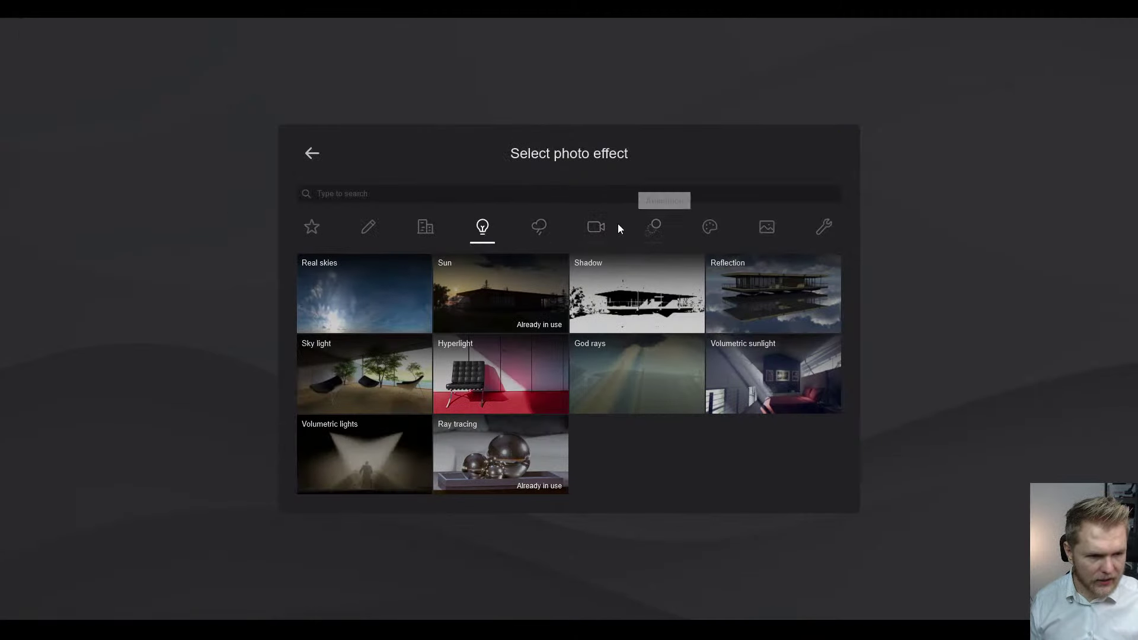
{"action": "left_click", "coordinate": [596, 227]}
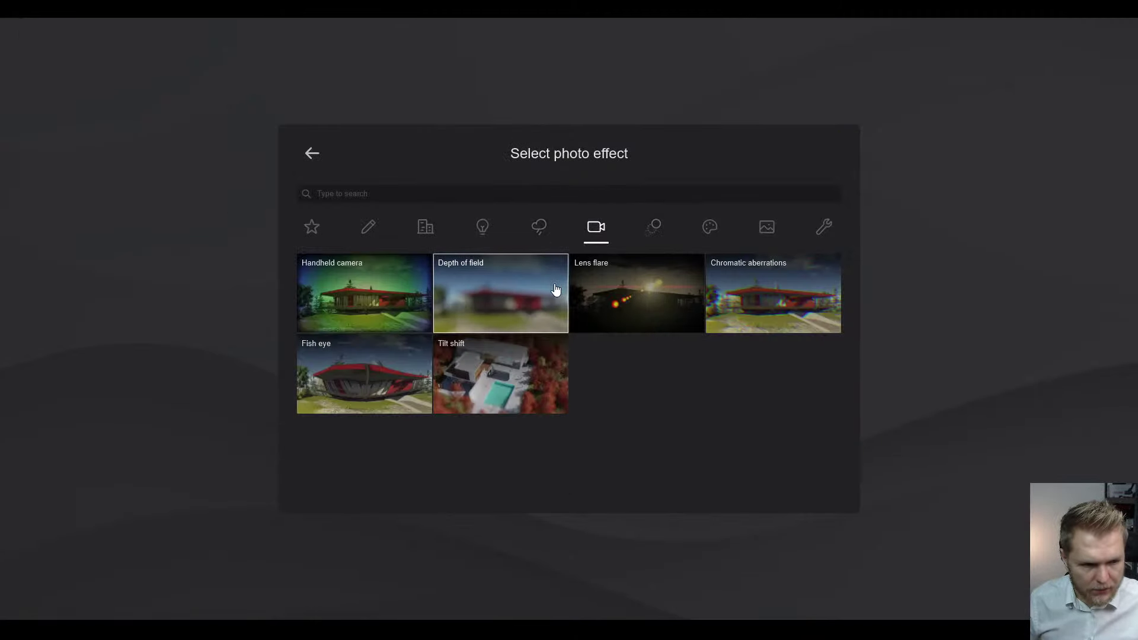
{"action": "left_click", "coordinate": [497, 290]}
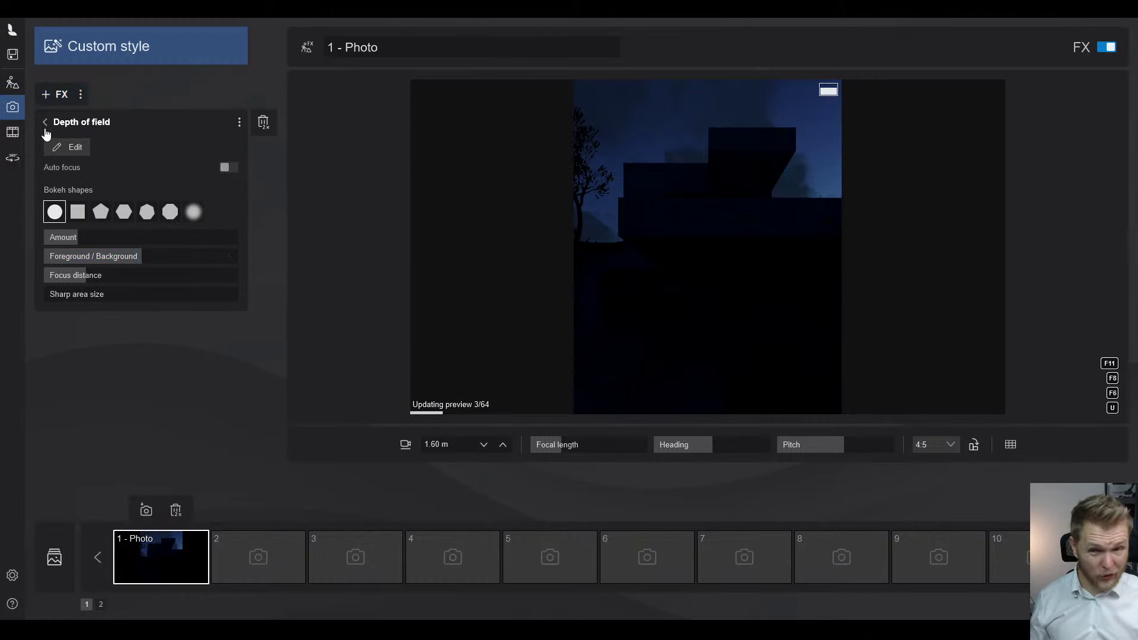
- In Build mode, place a Light Fill omni light on the terrace beside the glass doors, under the overhang
{"action": "left_click", "coordinate": [11, 86]}
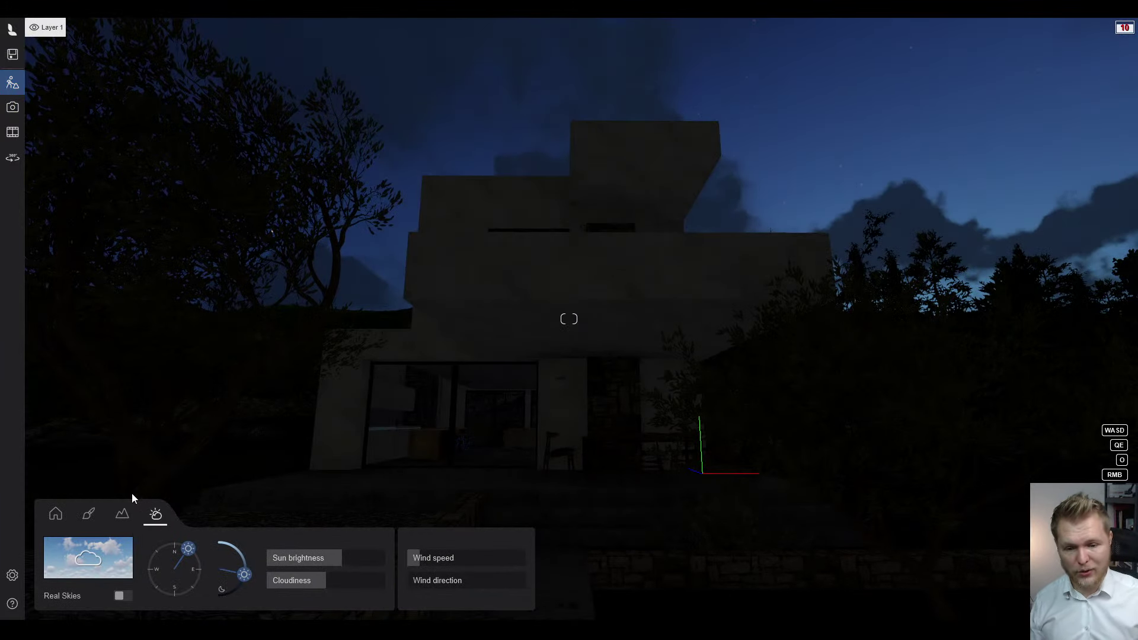
{"action": "left_click", "coordinate": [85, 517]}
{"action": "left_click", "coordinate": [62, 514]}
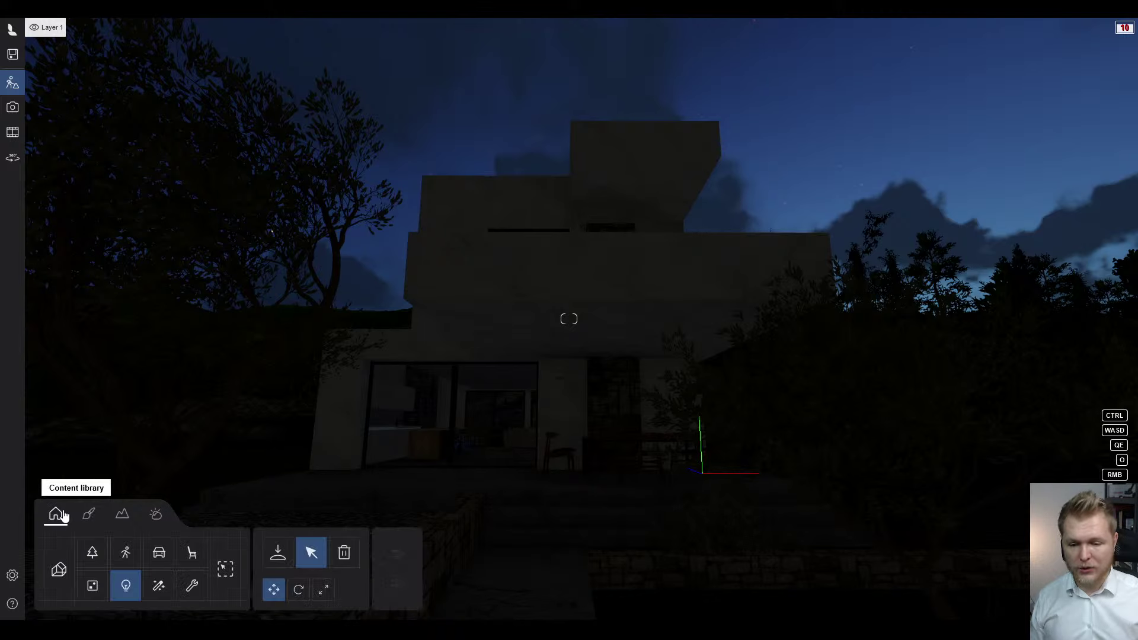
{"action": "left_click", "coordinate": [126, 587]}
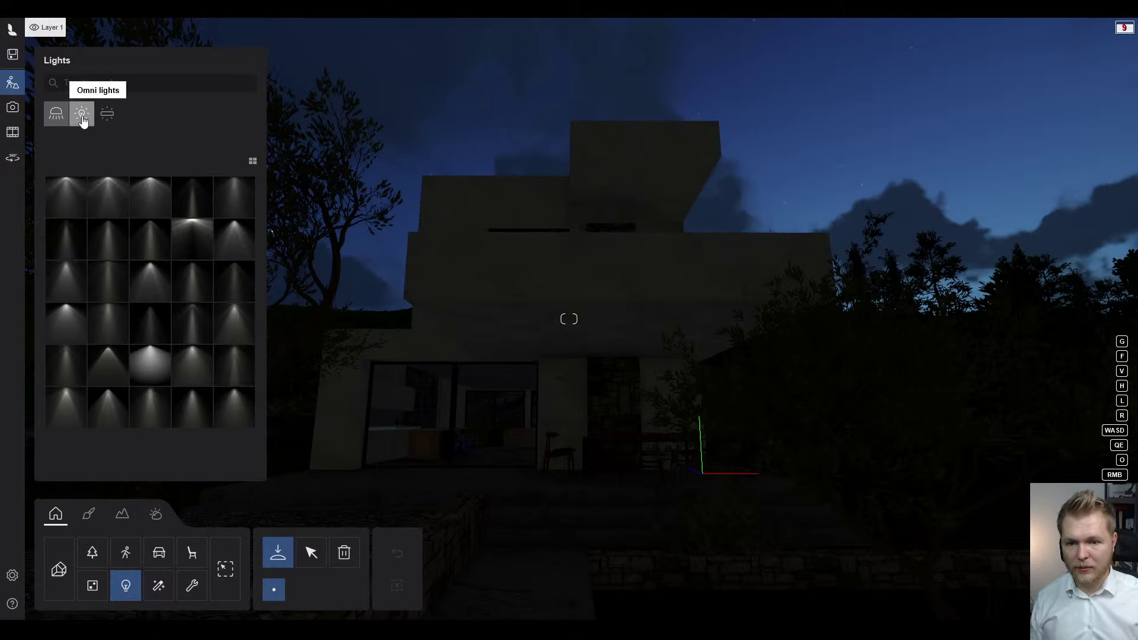
{"action": "left_click", "coordinate": [83, 121]}
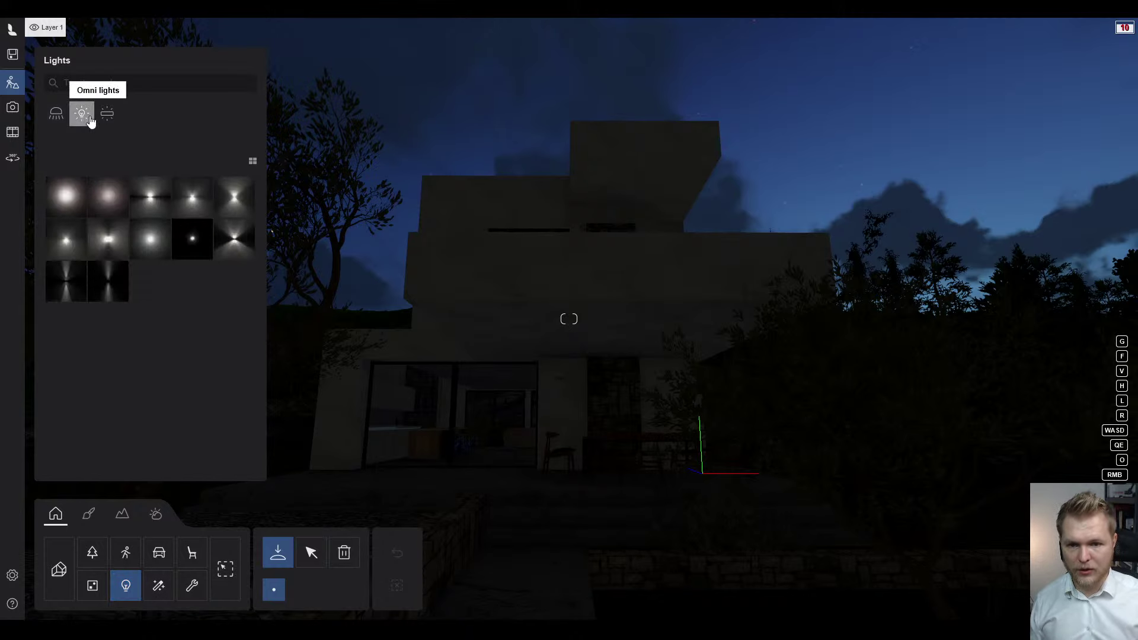
{"action": "left_click", "coordinate": [65, 201]}
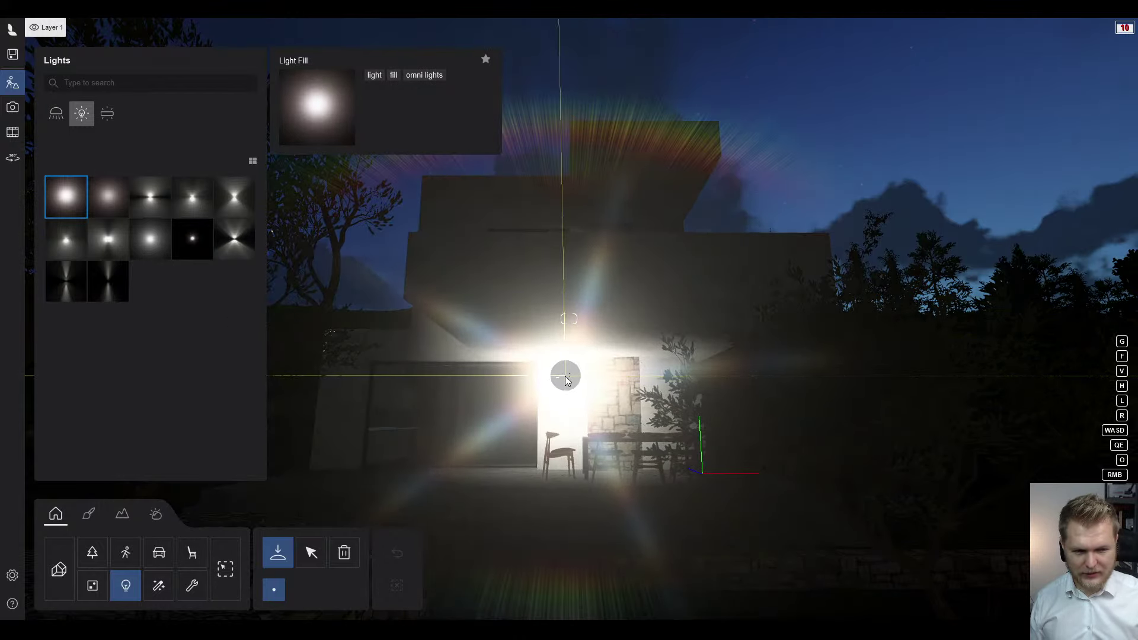
{"action": "left_click", "coordinate": [565, 378]}
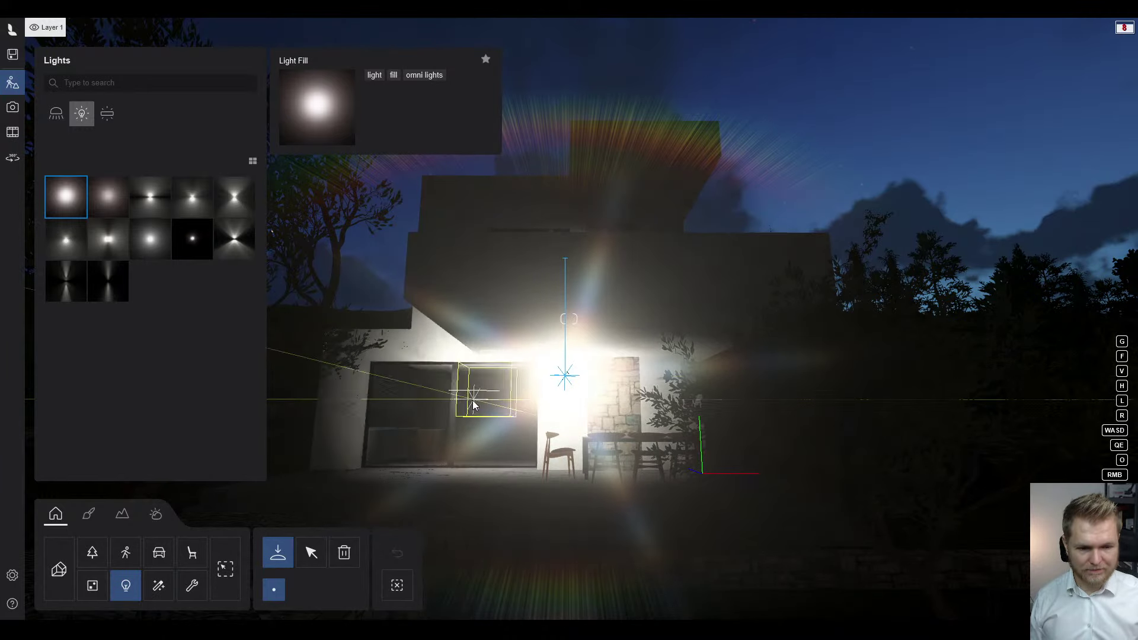
{"action": "right_click_drag", "start_coordinate": [411, 382], "coordinate": [429, 398]}
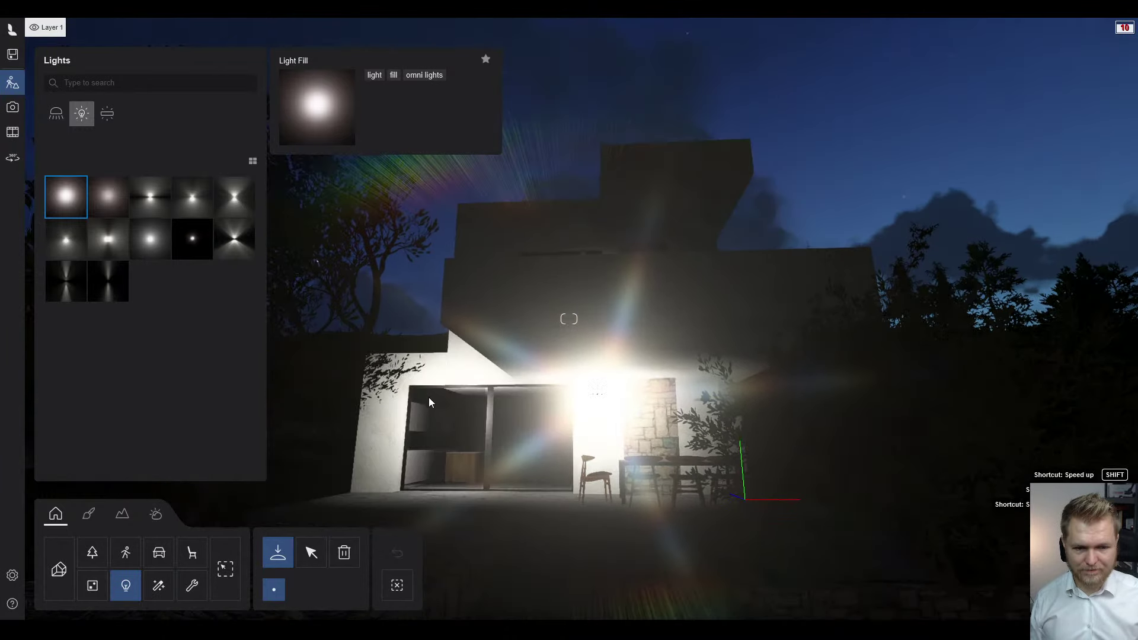
- Place three Lamp spotlights inside the living room, spaced along the side wall
{"action": "left_click", "coordinate": [107, 113]}
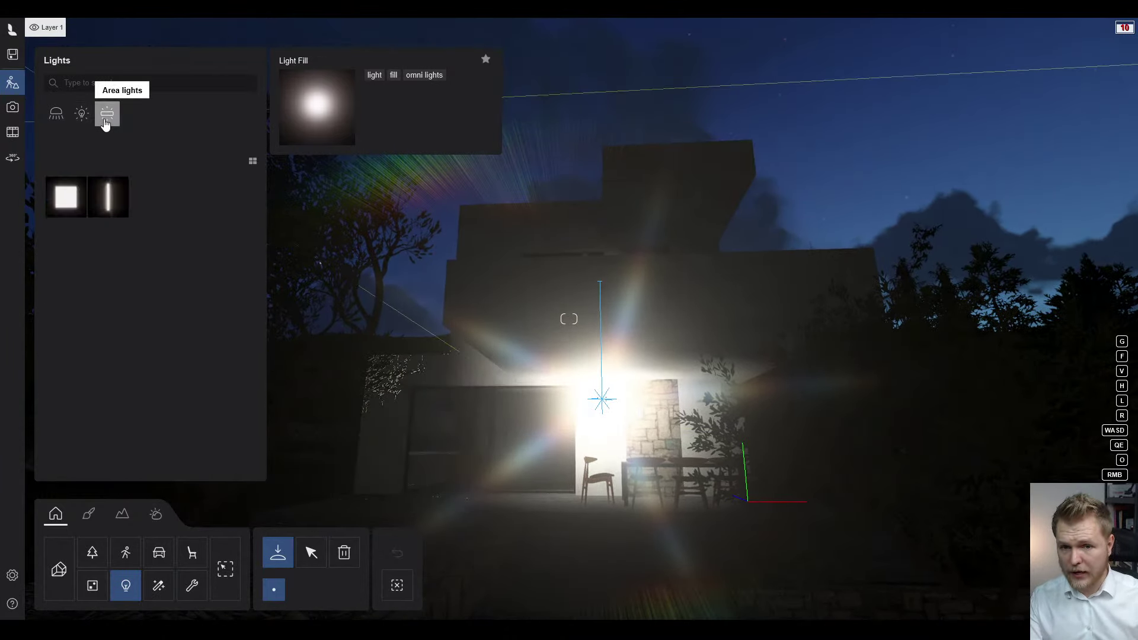
{"action": "left_click", "coordinate": [56, 123]}
{"action": "key", "text": "w"}
{"action": "key", "text": "w"}
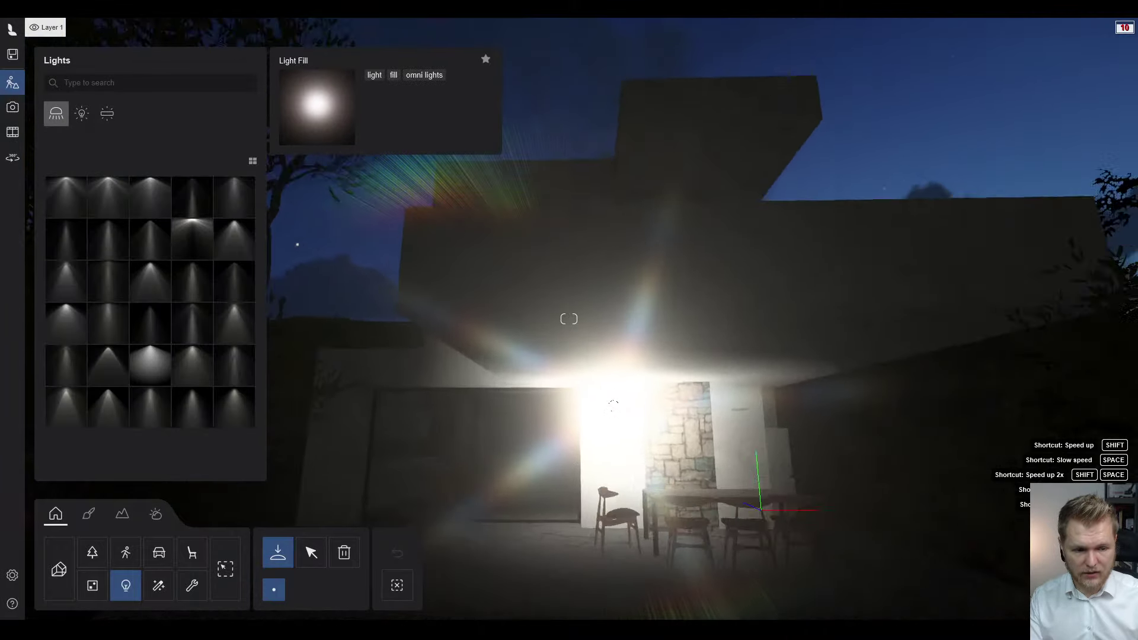
{"action": "key", "text": "w"}
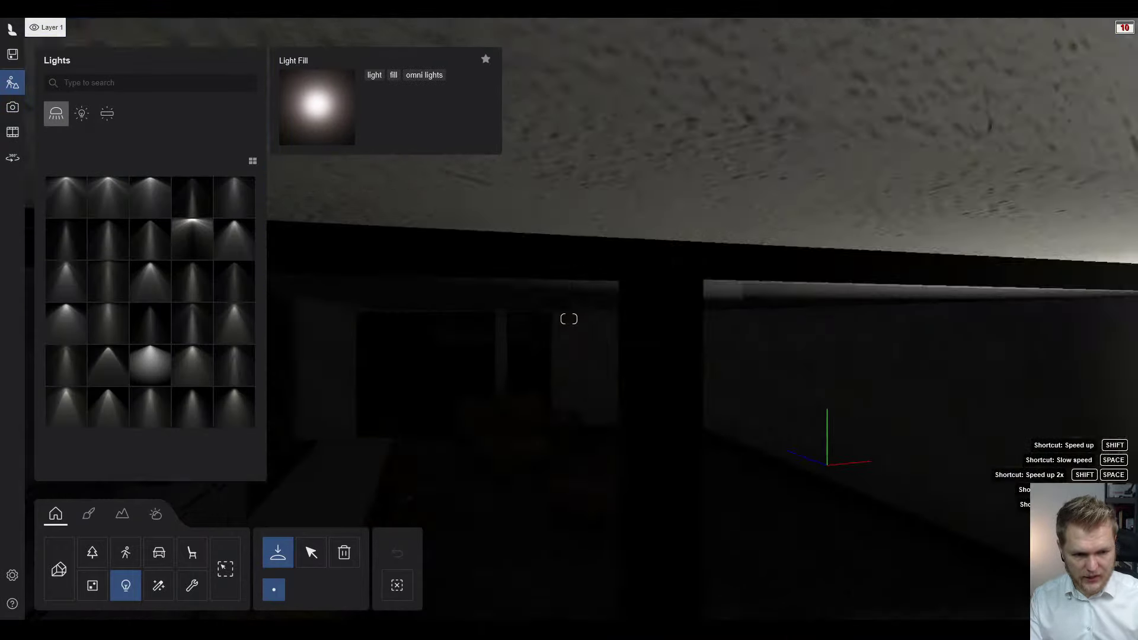
{"action": "left_click", "coordinate": [64, 195]}
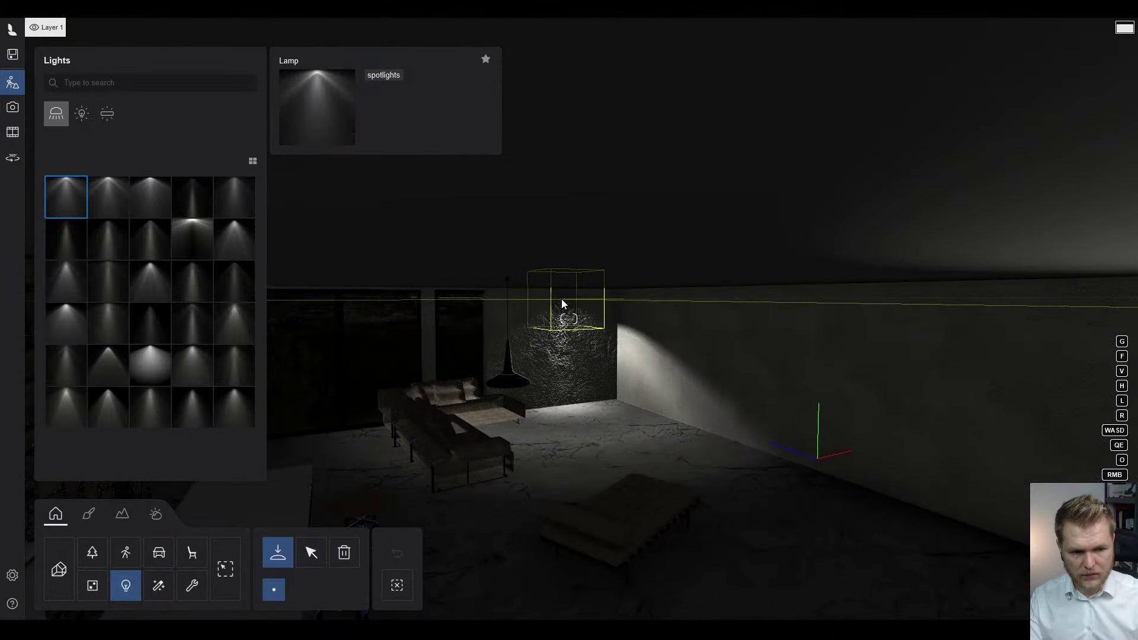
{"action": "left_click", "coordinate": [562, 303]}
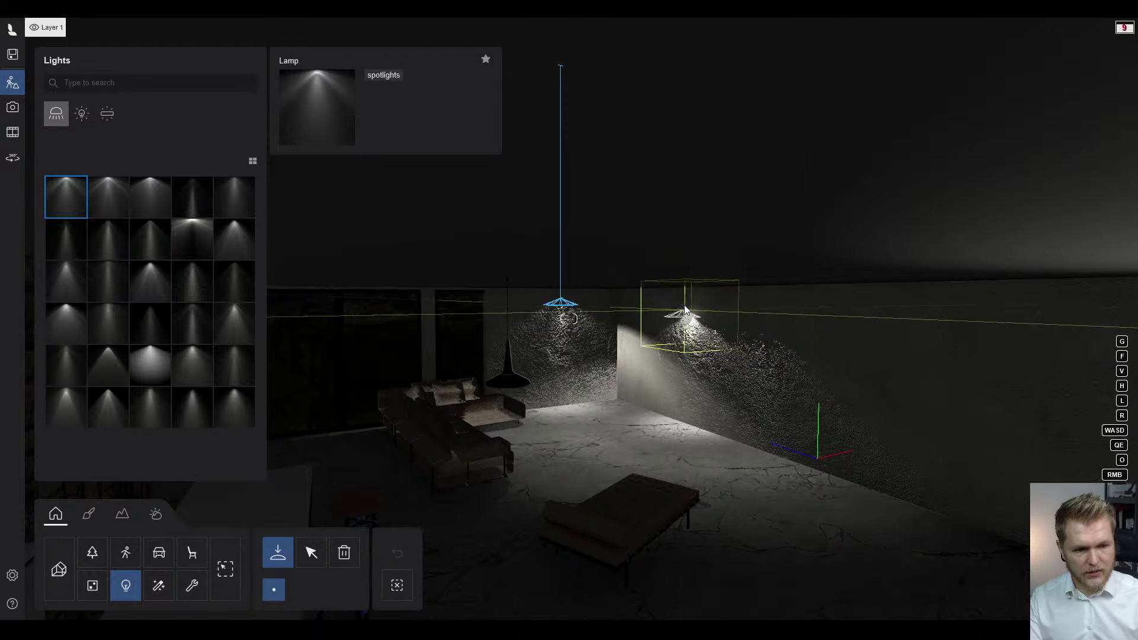
{"action": "left_click", "coordinate": [686, 309]}
{"action": "left_click", "coordinate": [877, 319]}
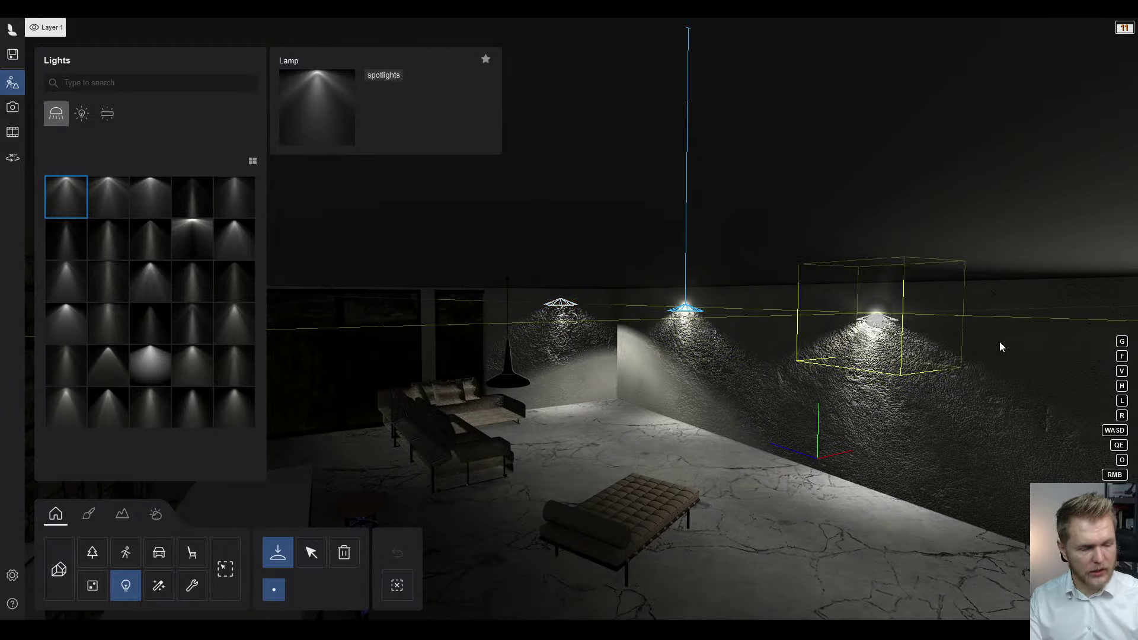
- Place another Lamp spotlight farther along the same interior wall, toward the stone-clad section
{"action": "key", "text": "a"}
{"action": "right_click_drag", "start_coordinate": [919, 366], "coordinate": [978, 365]}
{"action": "key", "text": "a"}
{"action": "right_click_drag", "start_coordinate": [616, 391], "coordinate": [830, 373]}
{"action": "key", "text": "shift+d"}
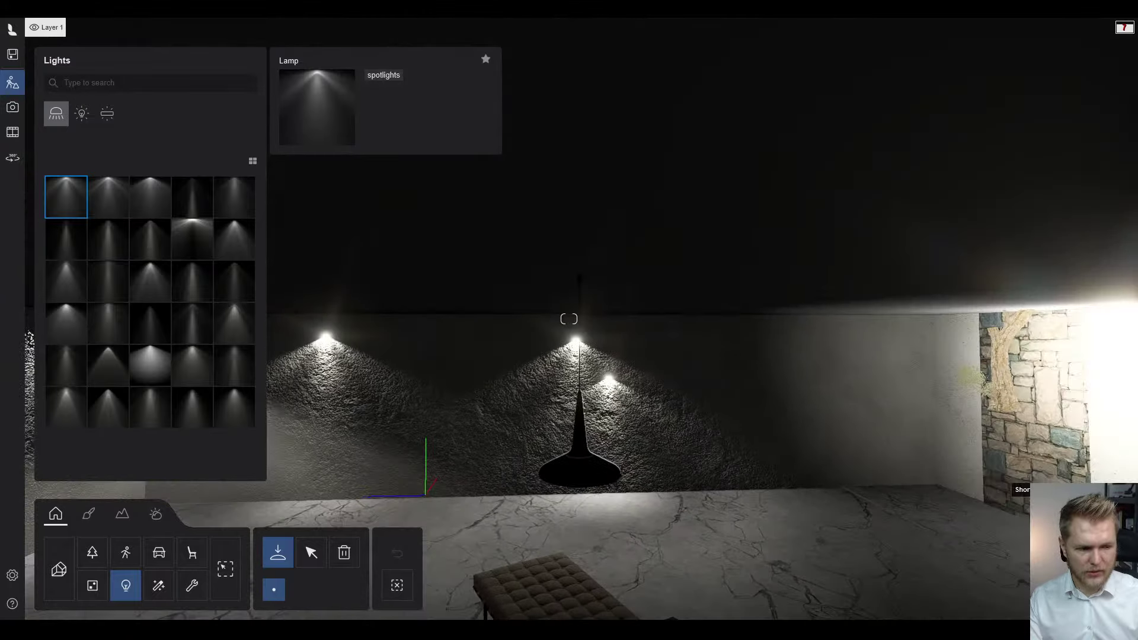
{"action": "left_click", "coordinate": [814, 342]}
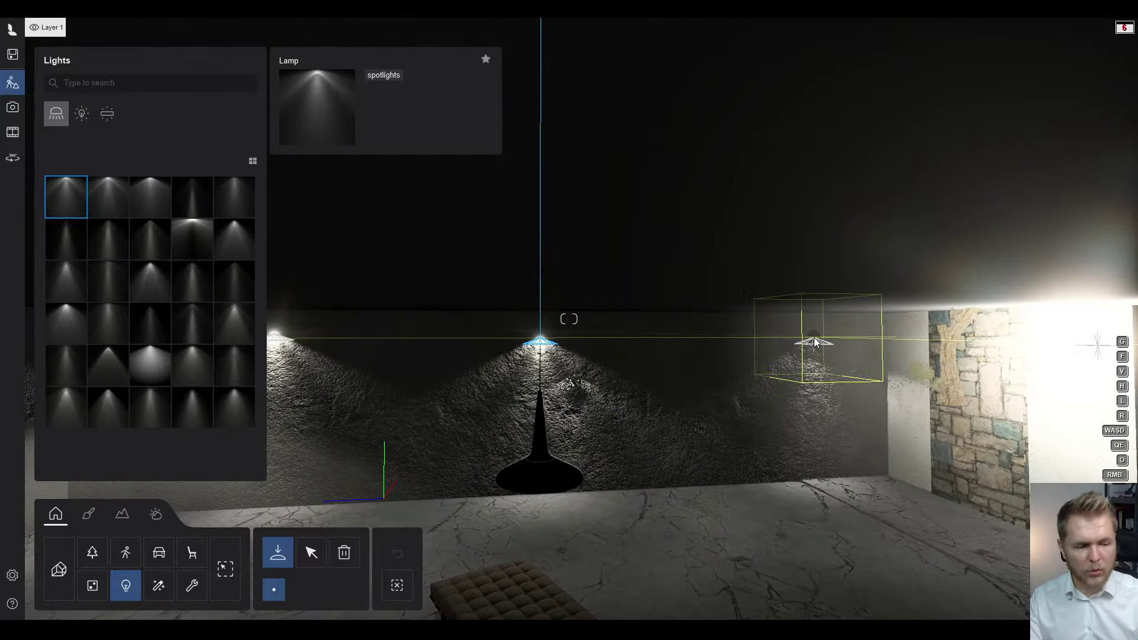
{"action": "left_click_drag", "start_coordinate": [728, 426], "coordinate": [730, 426]}
{"action": "key", "text": "d"}
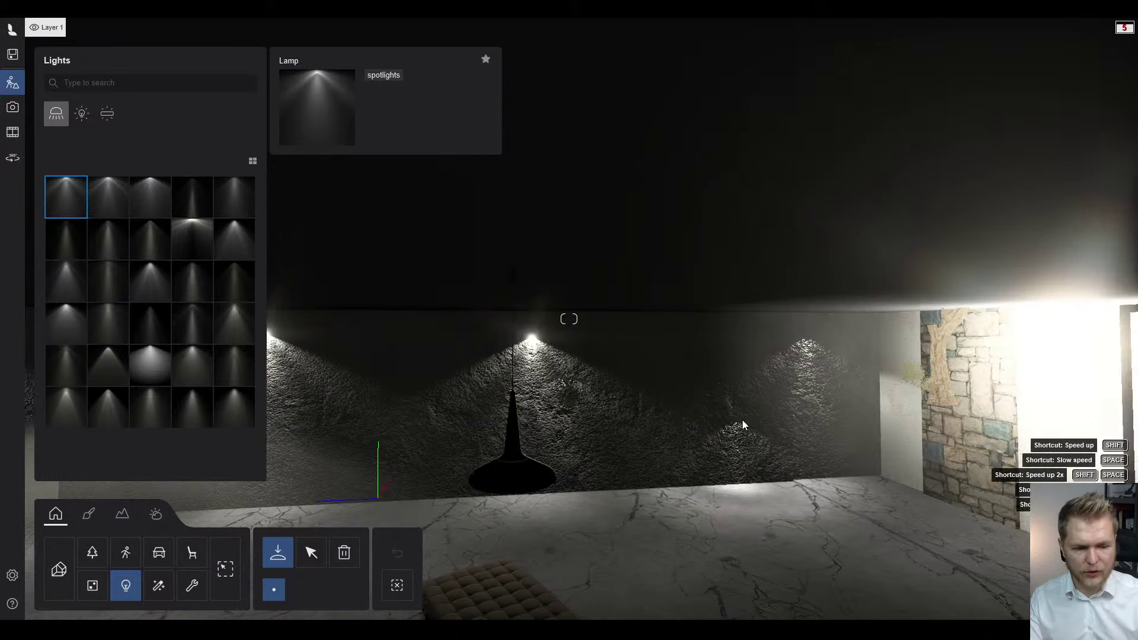
{"action": "key", "text": "s"}
{"action": "right_click_drag", "start_coordinate": [742, 425], "coordinate": [688, 411]}
{"action": "key", "text": "w"}
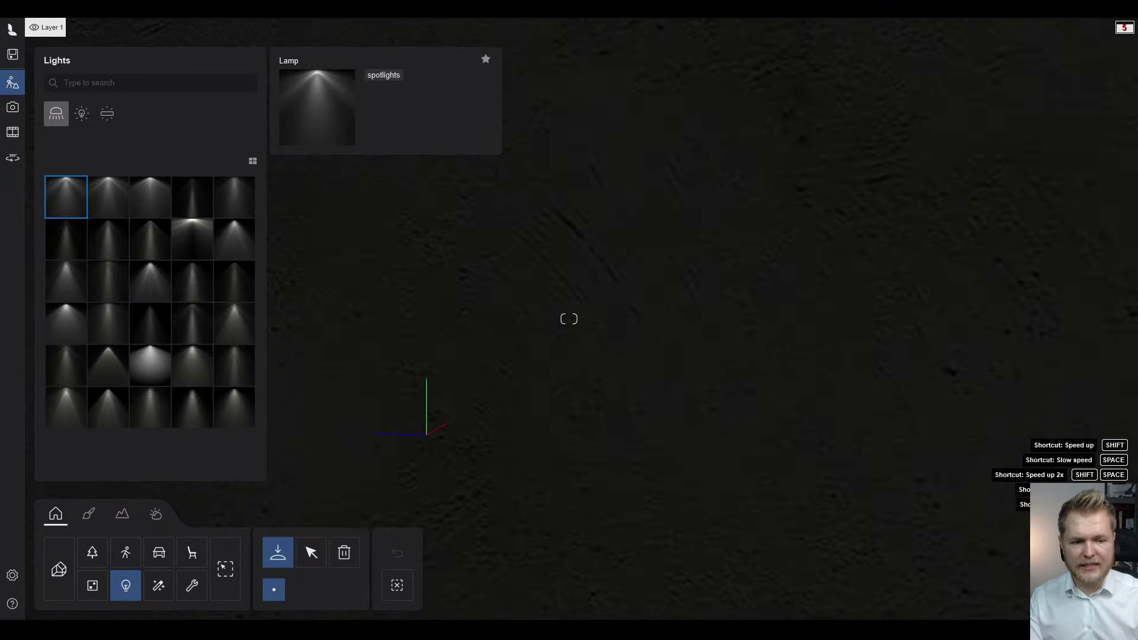
- Place a Lamp spotlight on the underside of the upper-floor roof overhang, above the balcony
{"action": "key", "text": "s"}
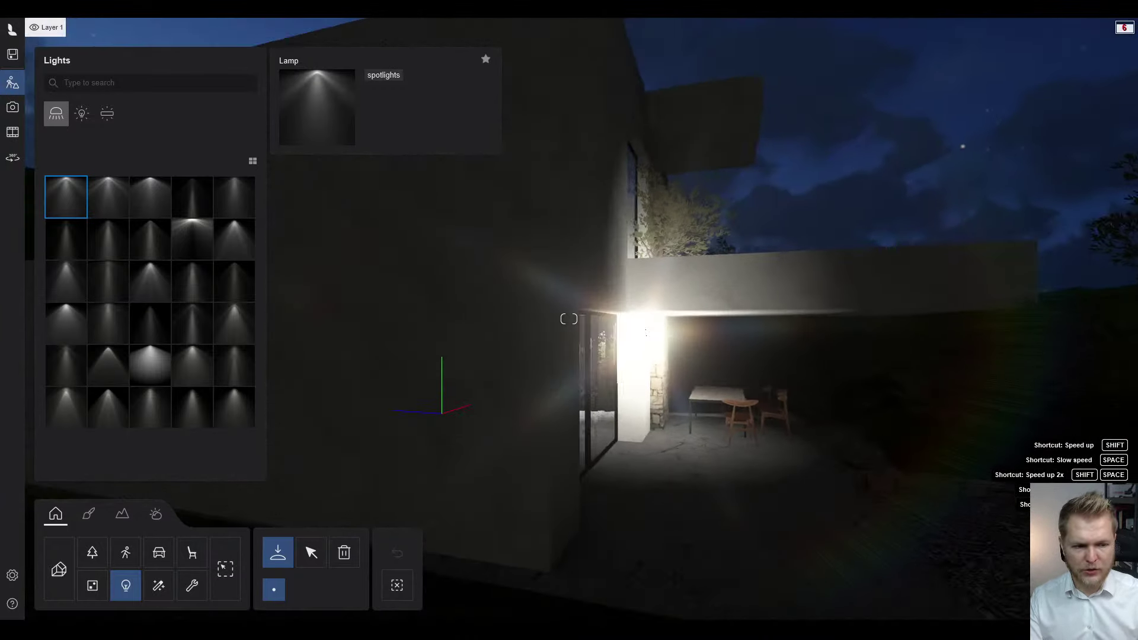
{"action": "key", "text": "d"}
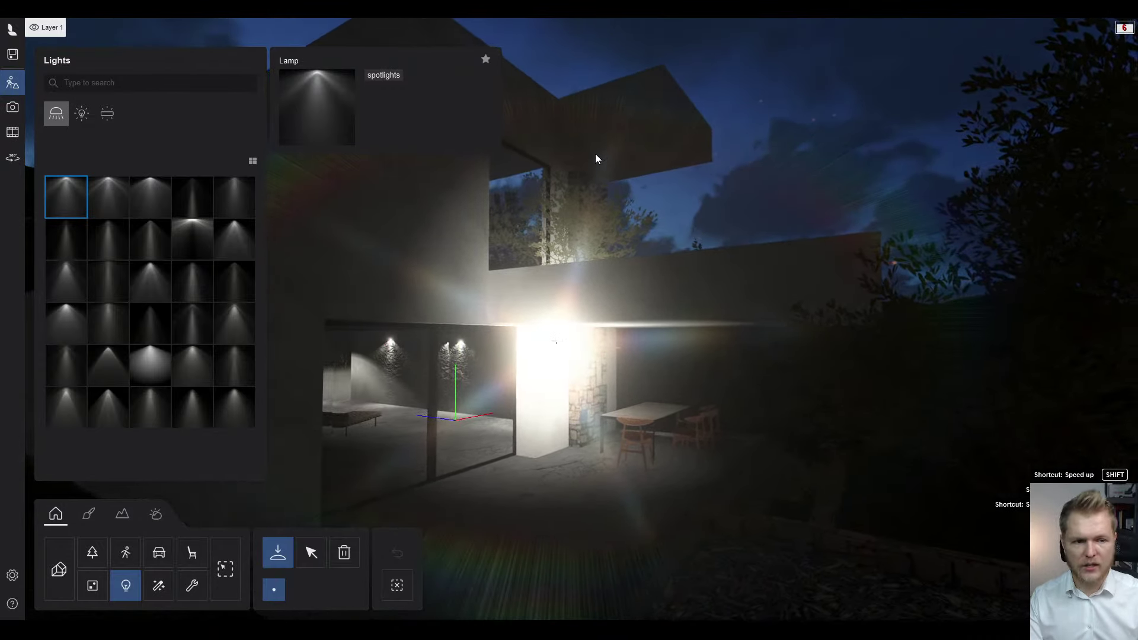
{"action": "left_click", "coordinate": [594, 158]}
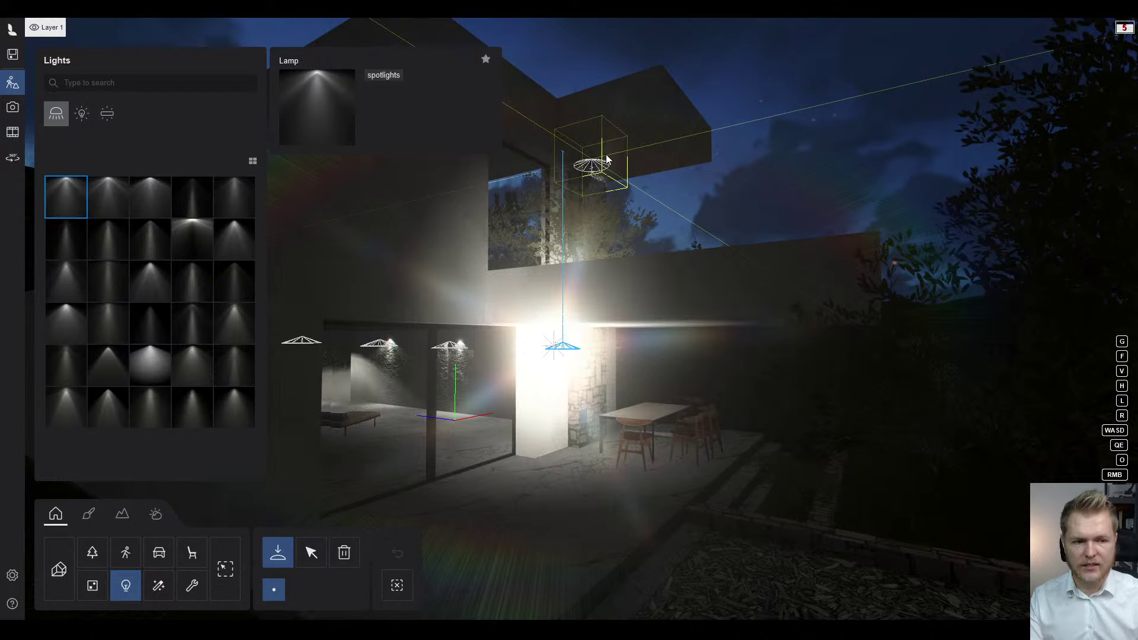
{"action": "left_click_drag", "start_coordinate": [607, 158], "coordinate": [630, 149]}
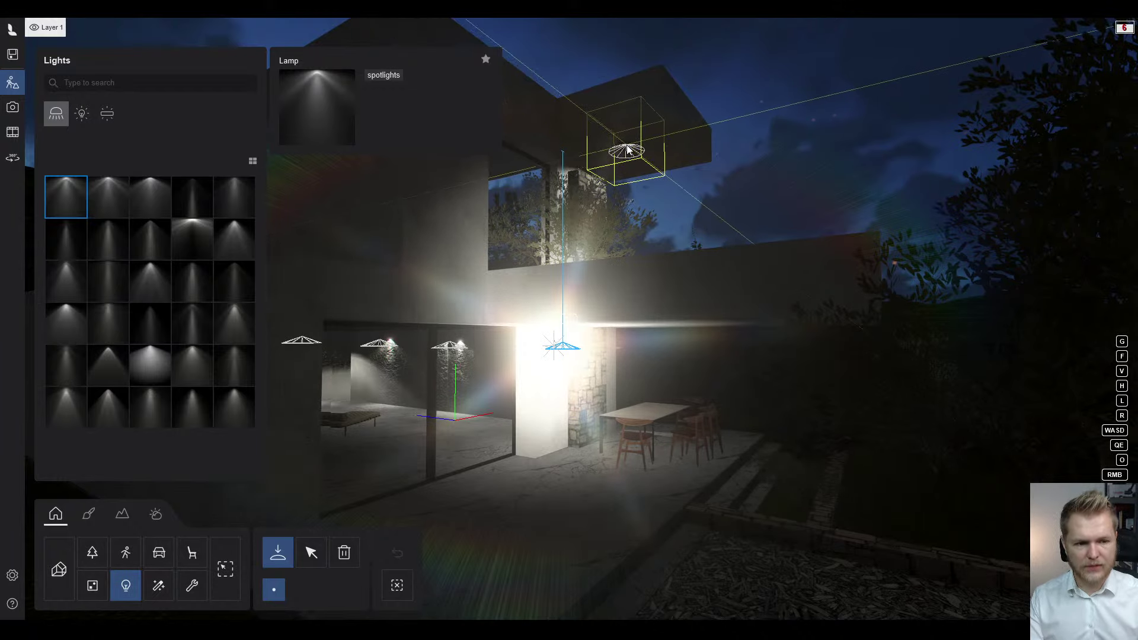
{"action": "left_click", "coordinate": [695, 250]}
- Select the Light Fill light beside the terrace doors and lower its brightness
{"action": "key", "text": "d"}
{"action": "right_click_drag", "start_coordinate": [695, 250], "coordinate": [560, 253]}
{"action": "key", "text": "s"}
{"action": "right_click_drag", "start_coordinate": [655, 300], "coordinate": [635, 303]}
{"action": "key", "text": "d"}
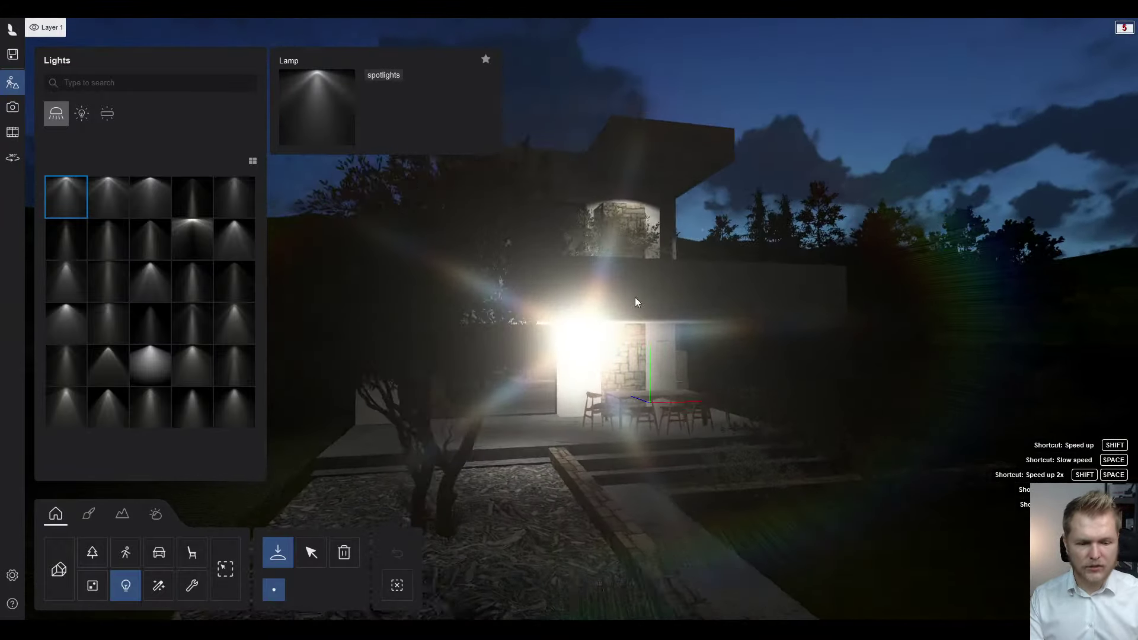
{"action": "left_click", "coordinate": [310, 553]}
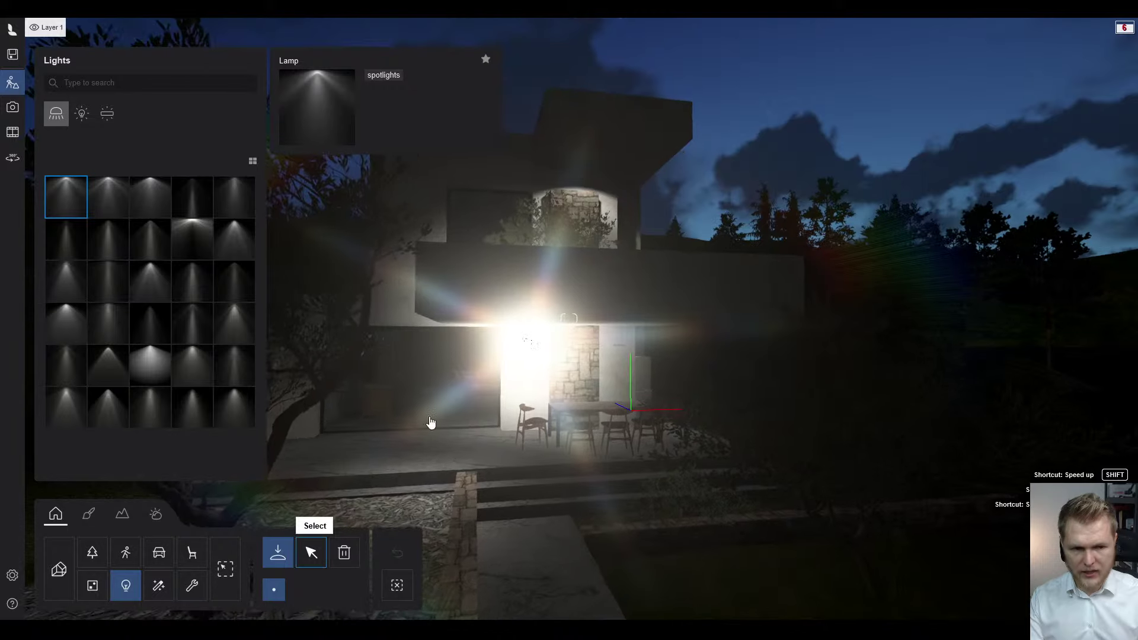
{"action": "left_click", "coordinate": [502, 325]}
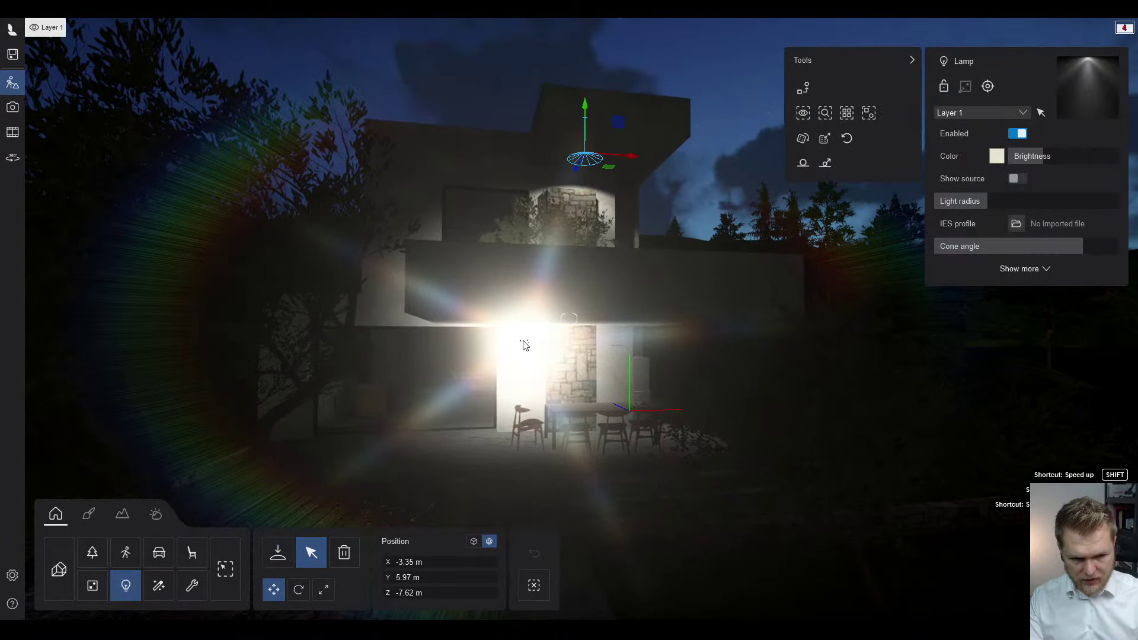
{"action": "left_click", "coordinate": [524, 344]}
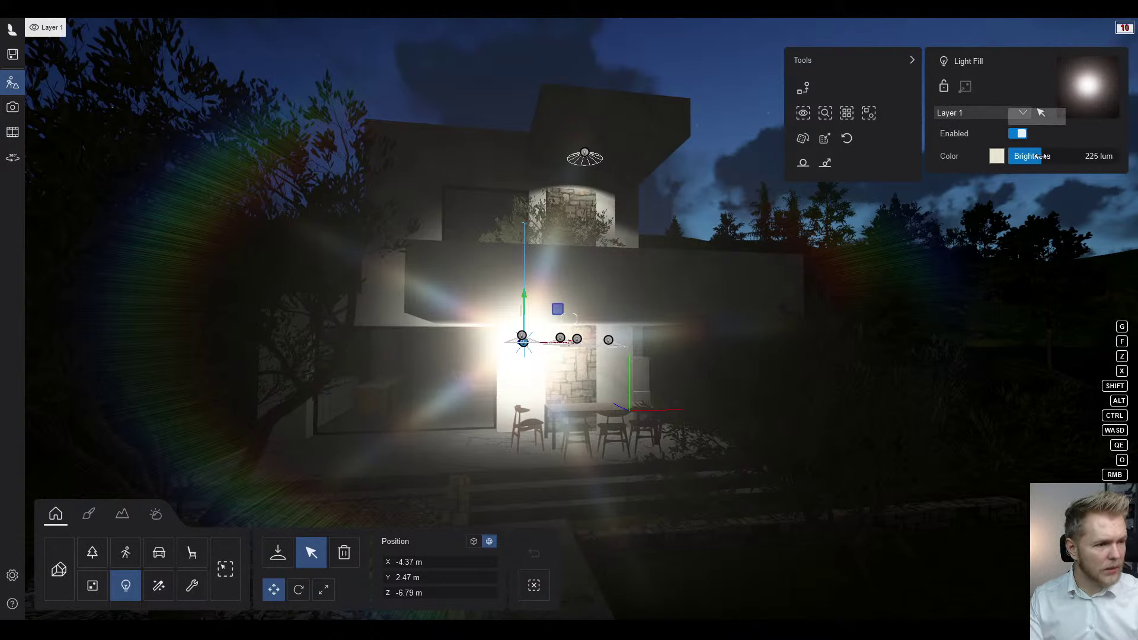
{"action": "left_click_drag", "start_coordinate": [1031, 157], "coordinate": [1019, 156]}
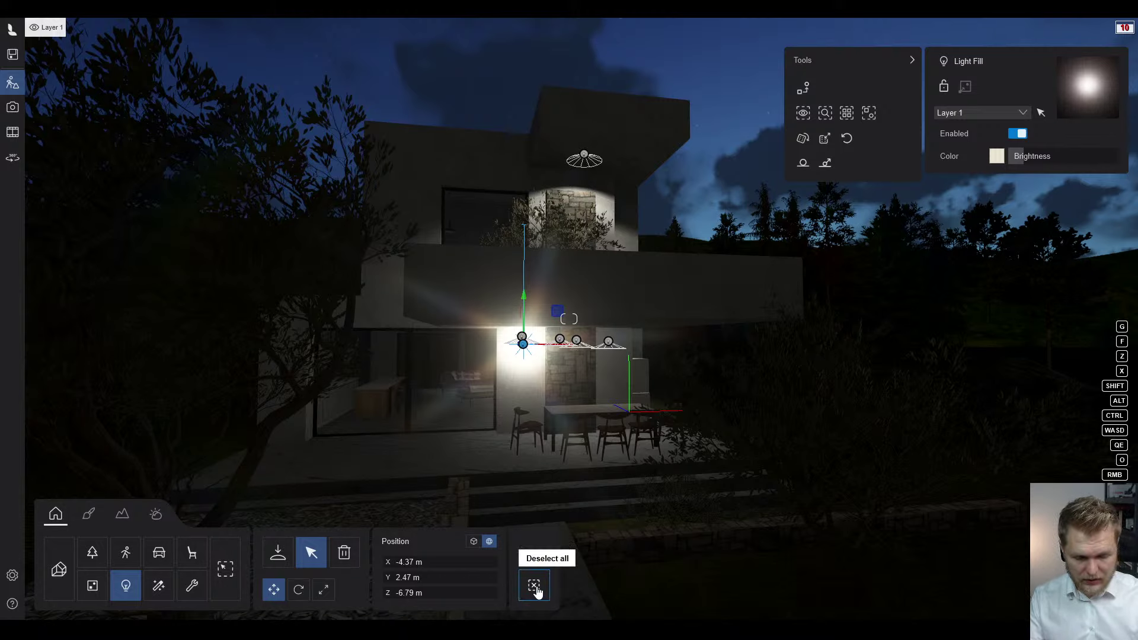
- Delete the Light Fill light from the terrace wall
{"action": "left_click", "coordinate": [344, 553]}
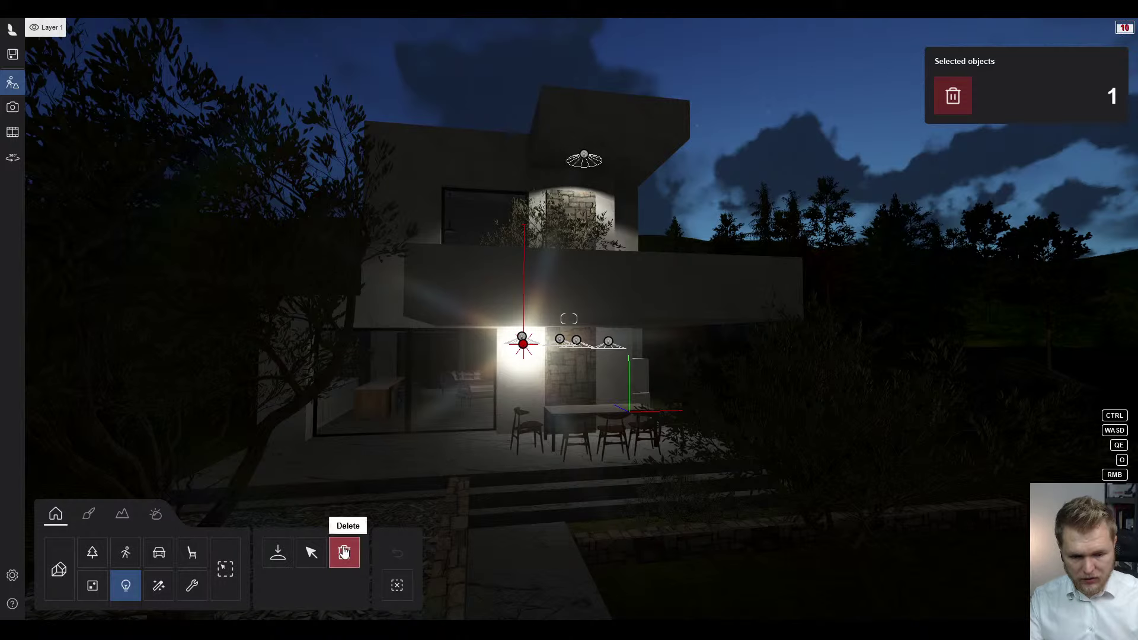
{"action": "key", "text": "shift+w"}
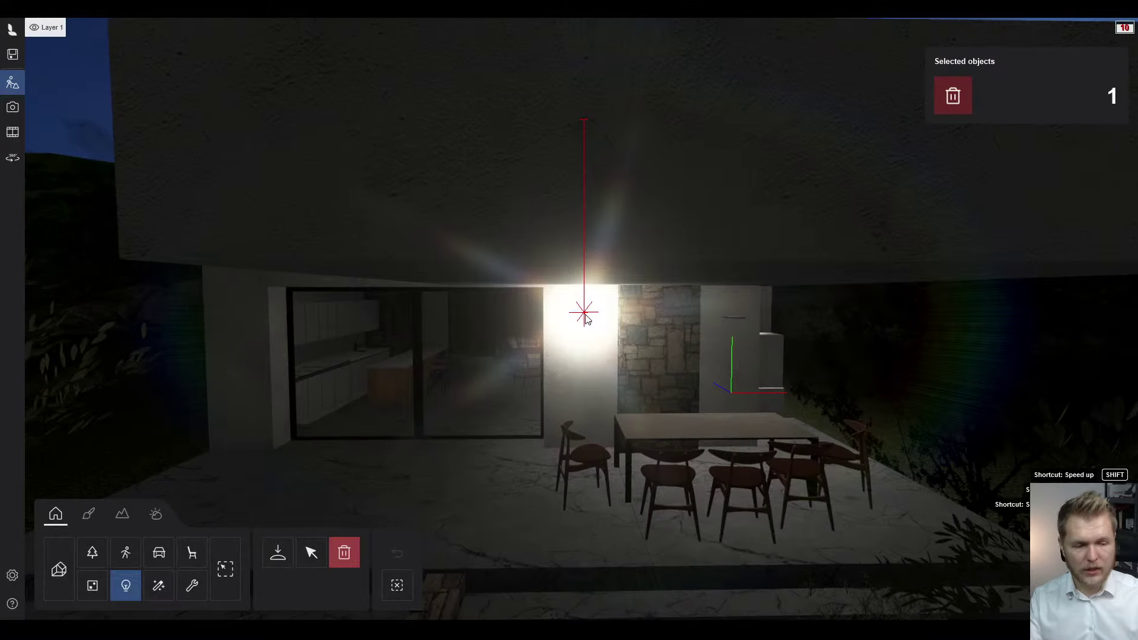
{"action": "left_click", "coordinate": [590, 315]}
- Place a Lamp23 spotlight just below the wall fixture on the plaster wall beside the glass doors
{"action": "key", "text": "w"}
{"action": "key", "text": "e"}
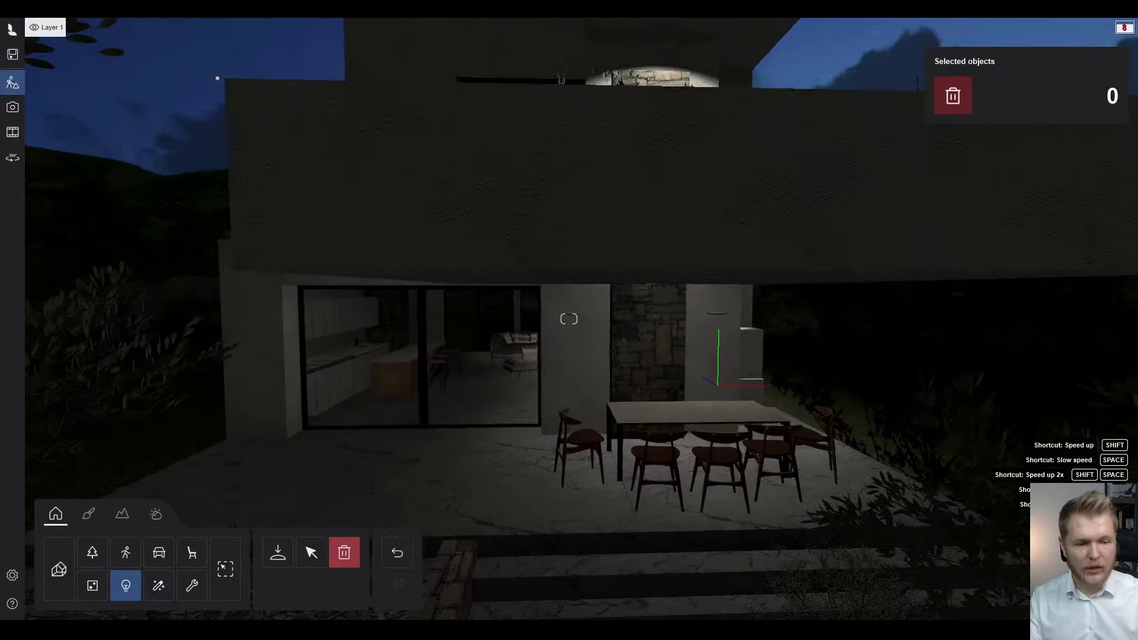
{"action": "key", "text": "q"}
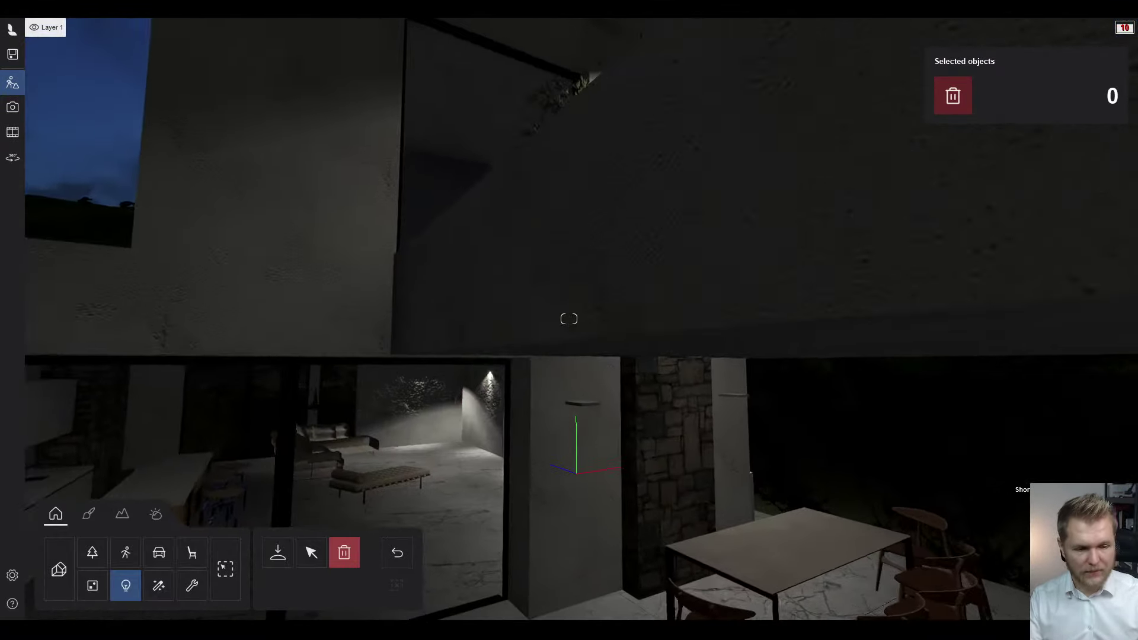
{"action": "key", "text": "w"}
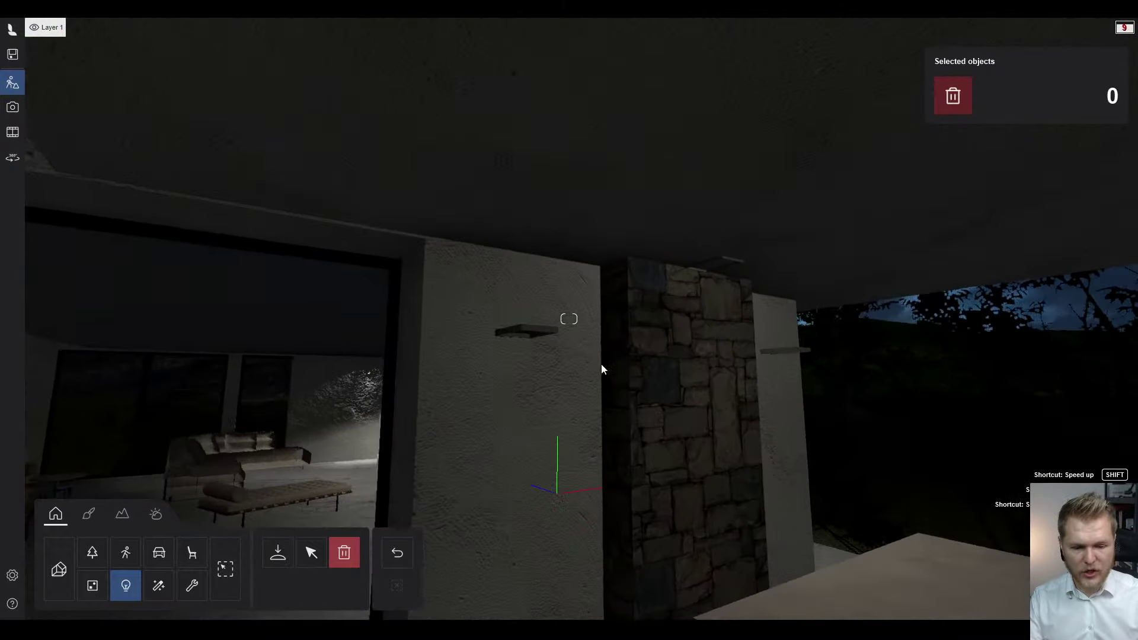
{"action": "left_click", "coordinate": [131, 589]}
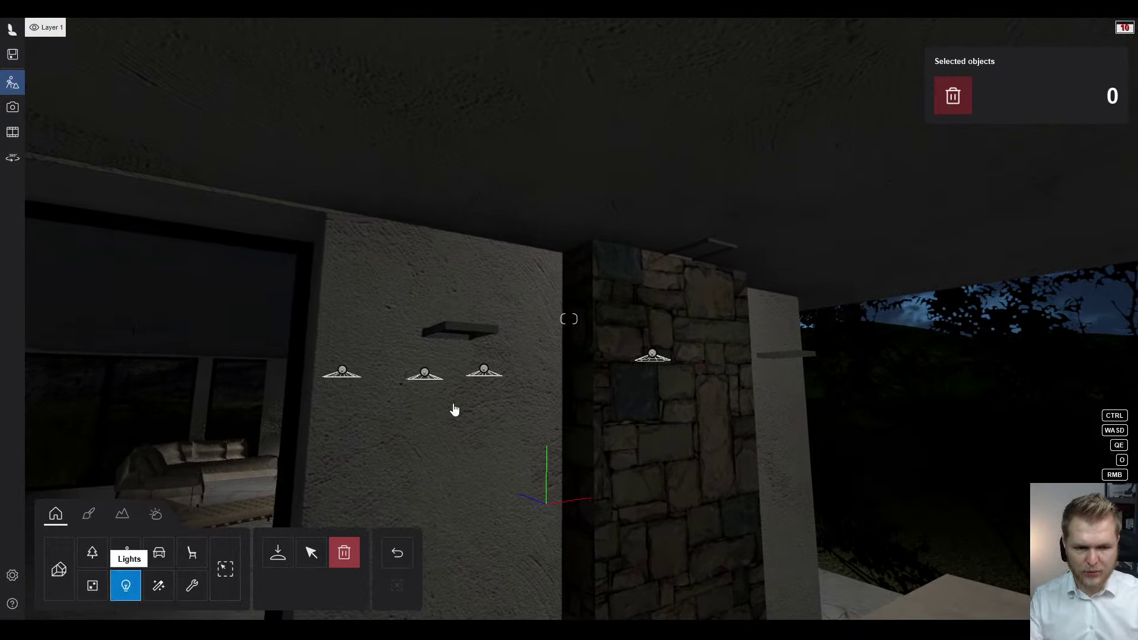
{"action": "key", "text": "s"}
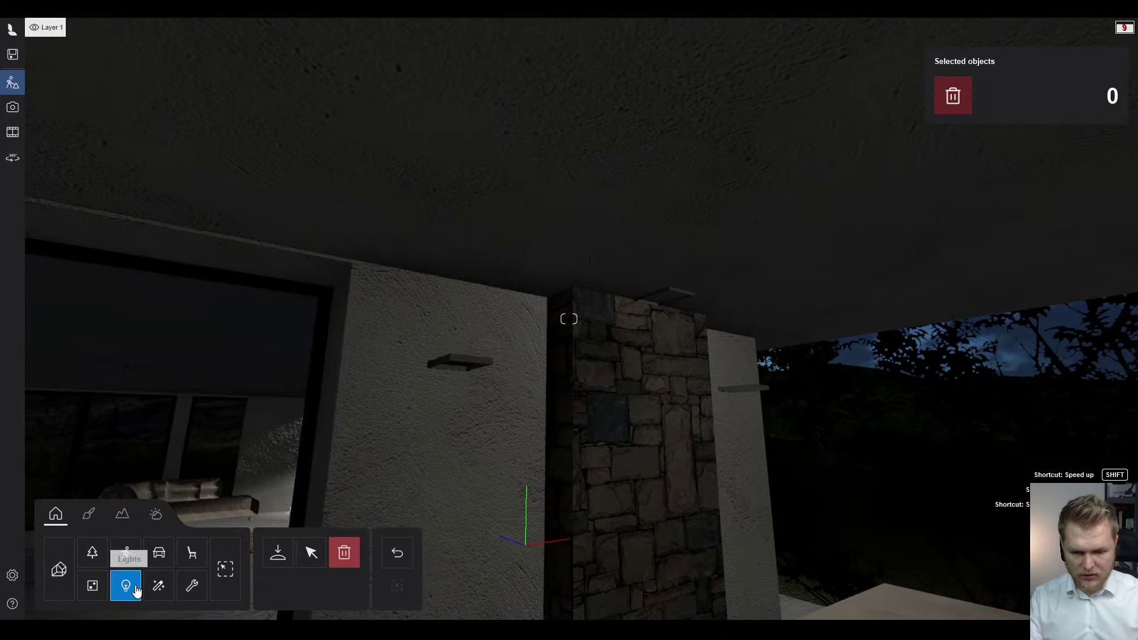
{"action": "left_click", "coordinate": [141, 589]}
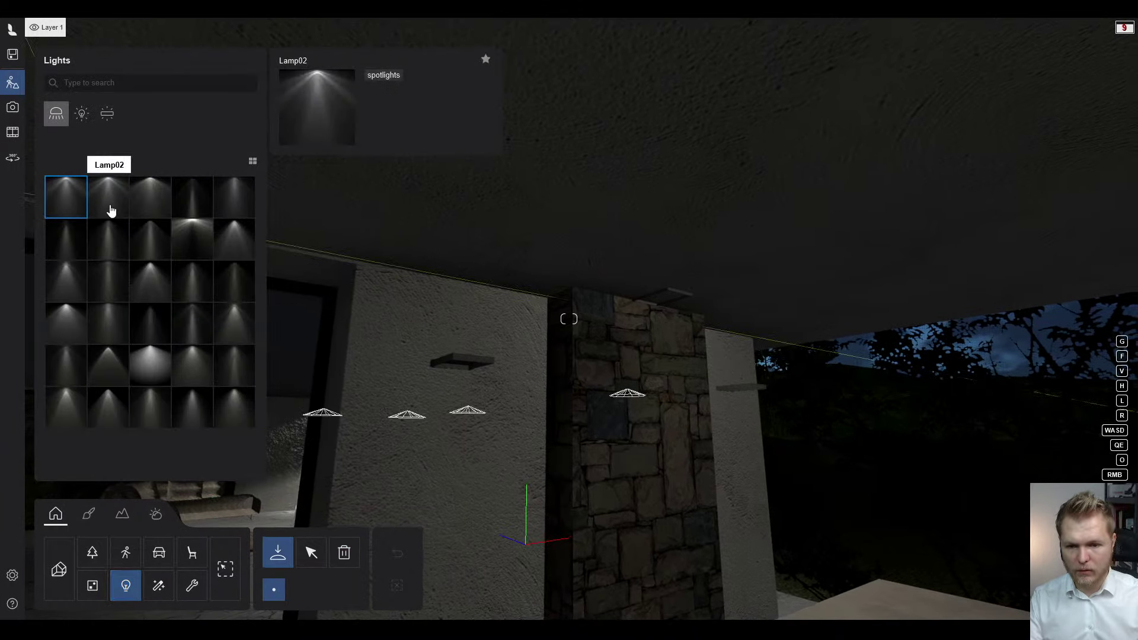
{"action": "left_click", "coordinate": [147, 365]}
{"action": "left_click", "coordinate": [456, 370]}
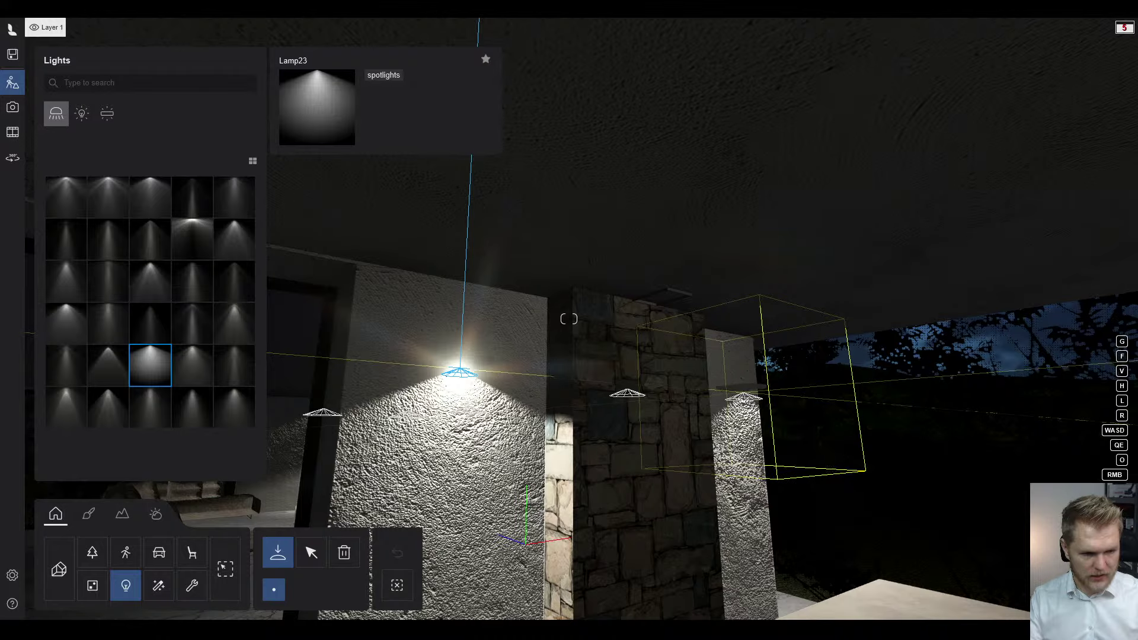
- Place a Lamp23 spotlight below the matching fixture on the plaster wall beyond the stone cladding
{"action": "key", "text": "q"}
{"action": "key", "text": "q"}
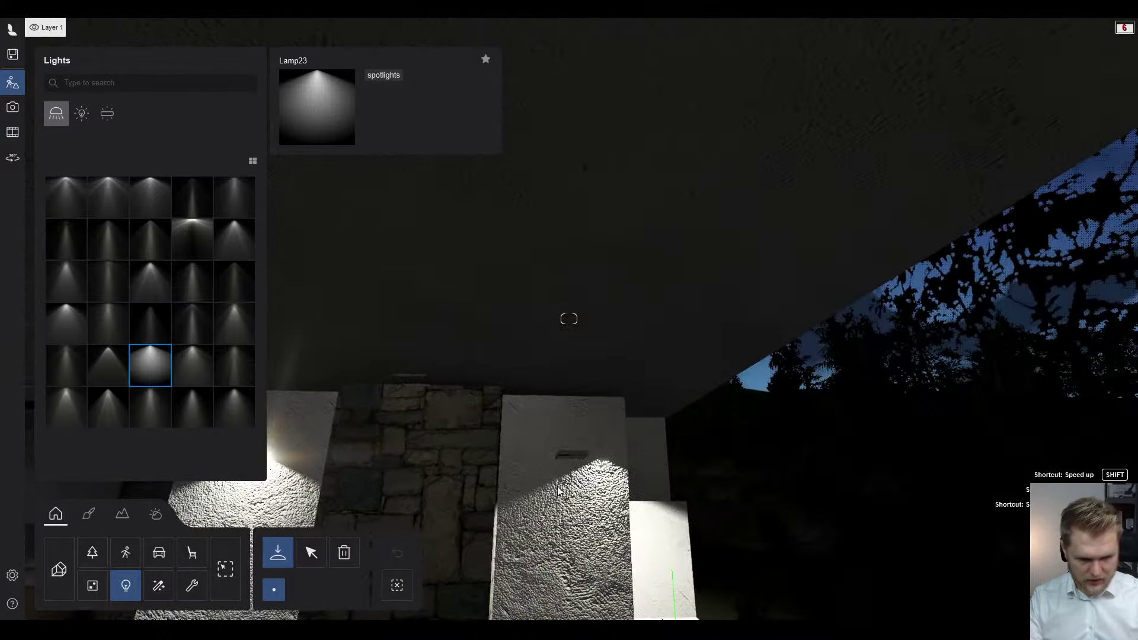
{"action": "key", "text": "e"}
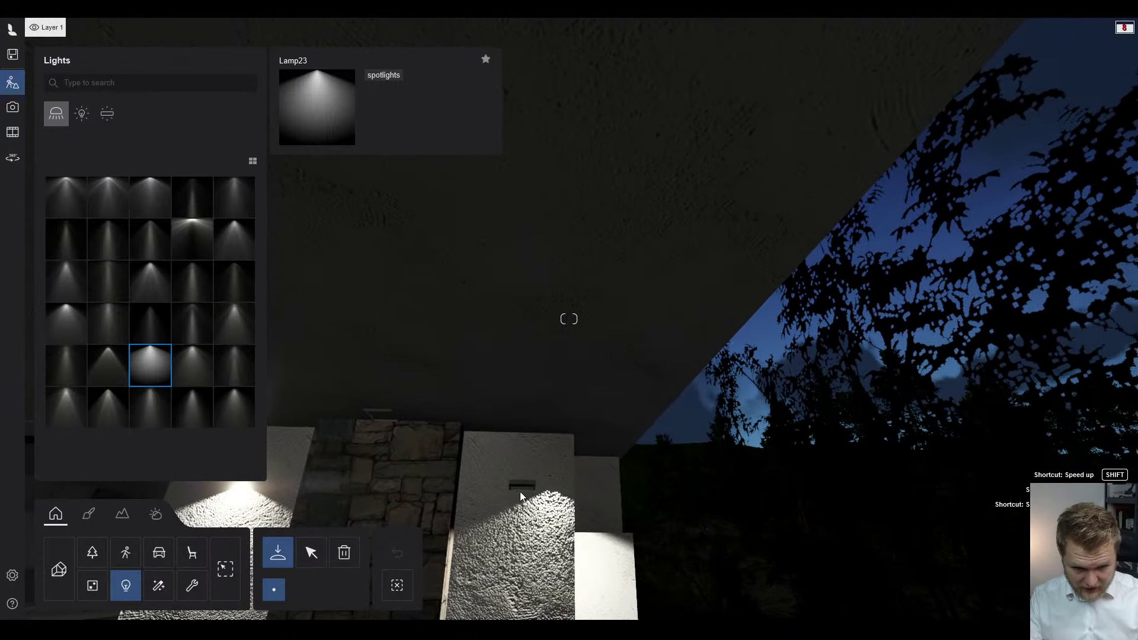
{"action": "left_click", "coordinate": [525, 496]}
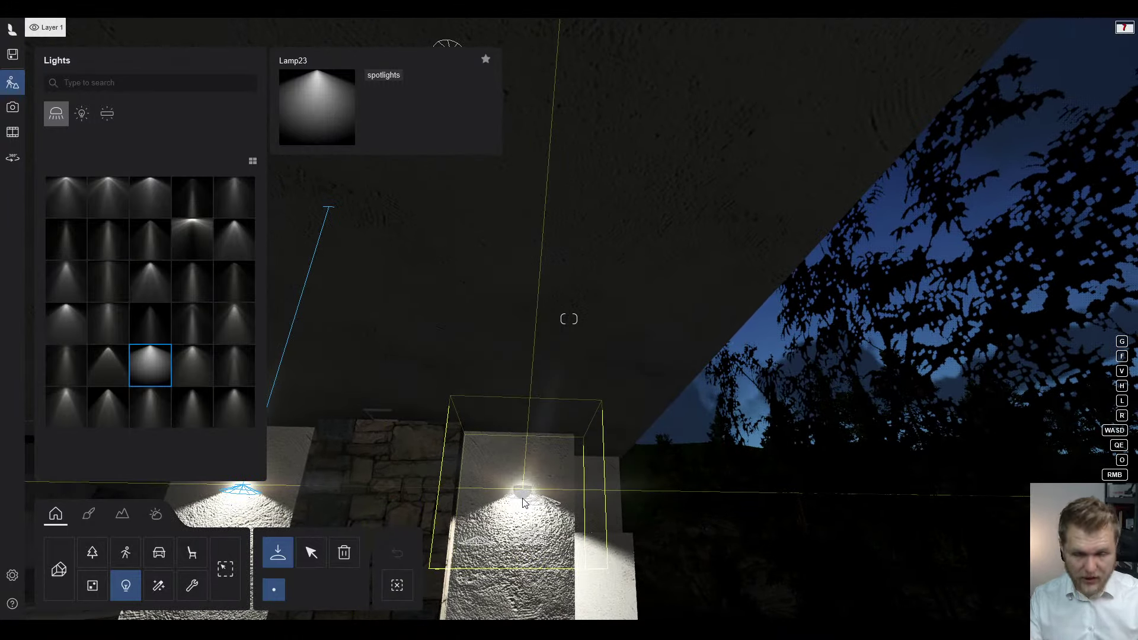
- From the garden path, place another Lamp23 spotlight at the fixture on the wall beside the glass doors
{"action": "key", "text": "s"}
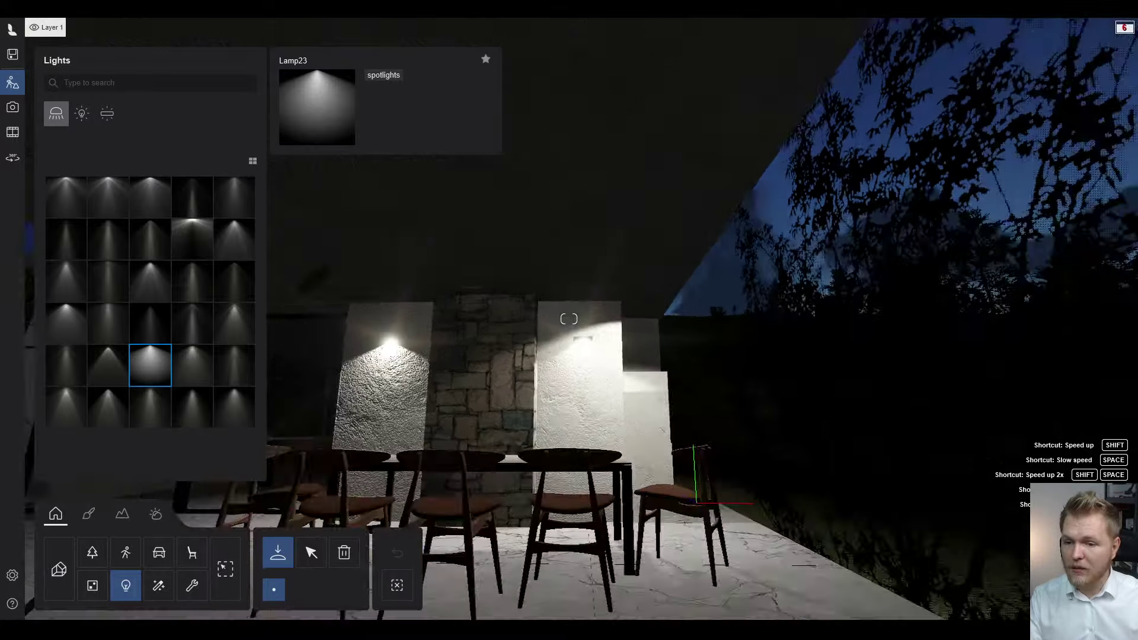
{"action": "key", "text": "s"}
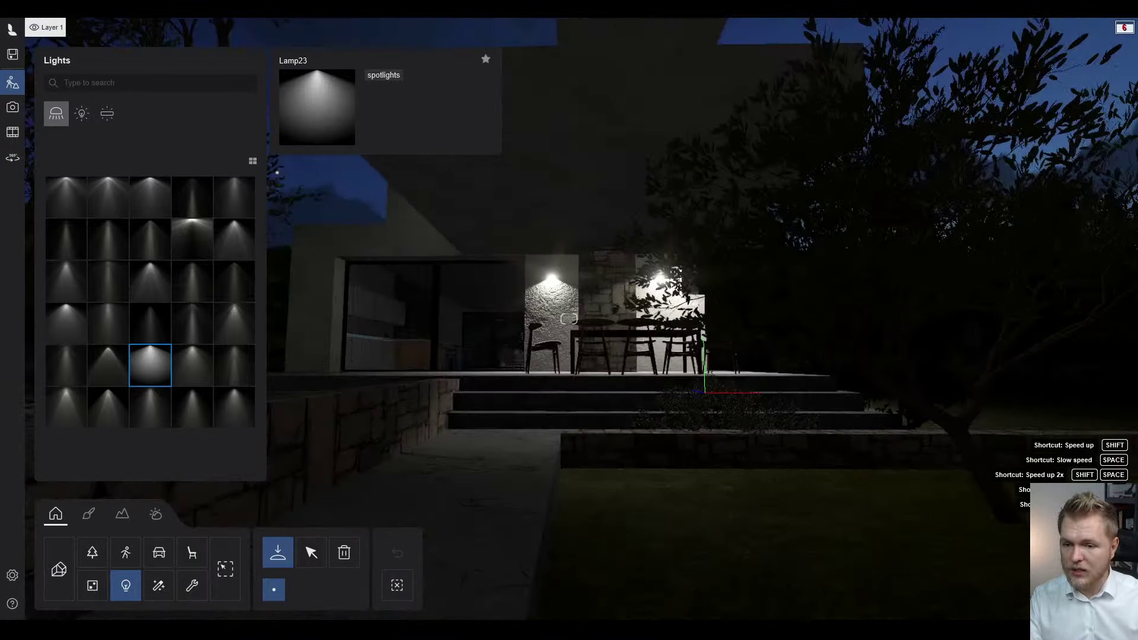
{"action": "key", "text": "s"}
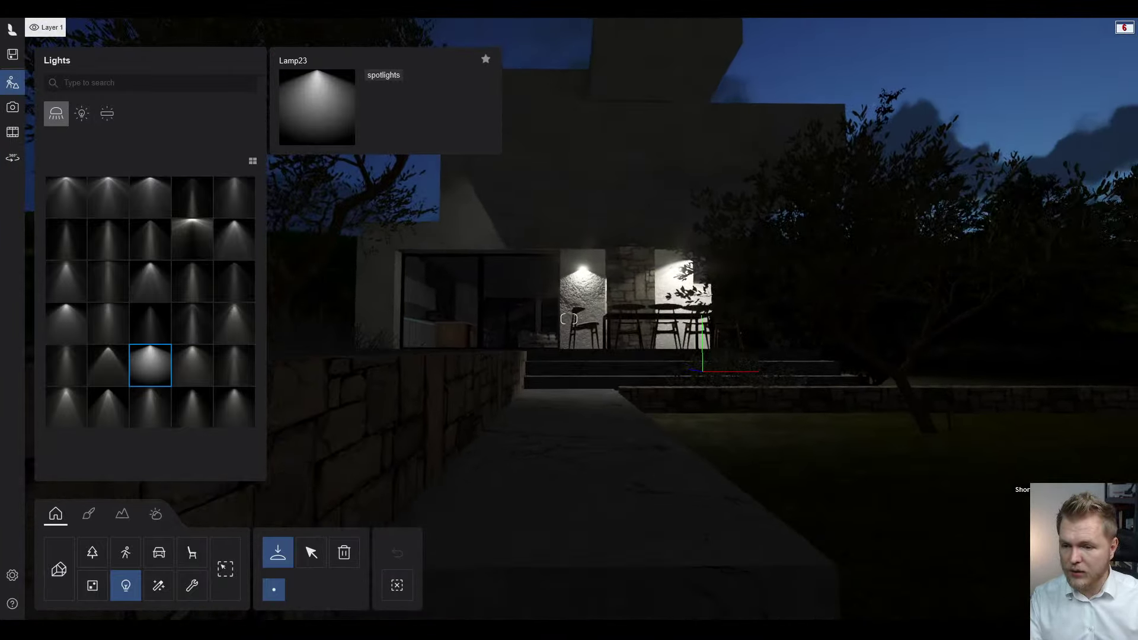
{"action": "key", "text": "s"}
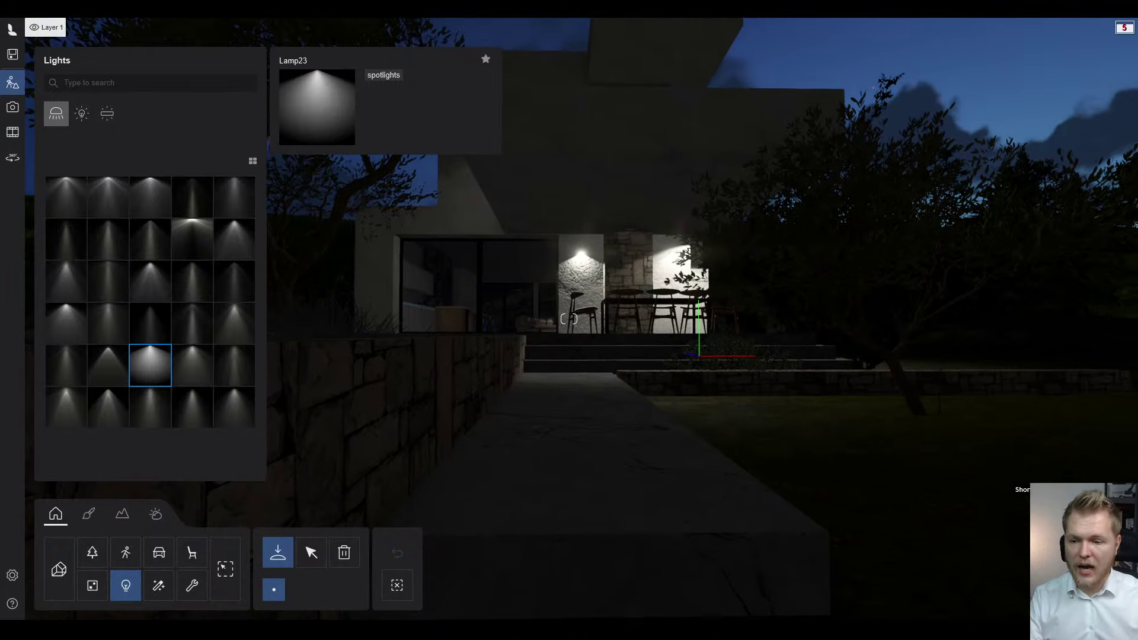
{"action": "key", "text": "w"}
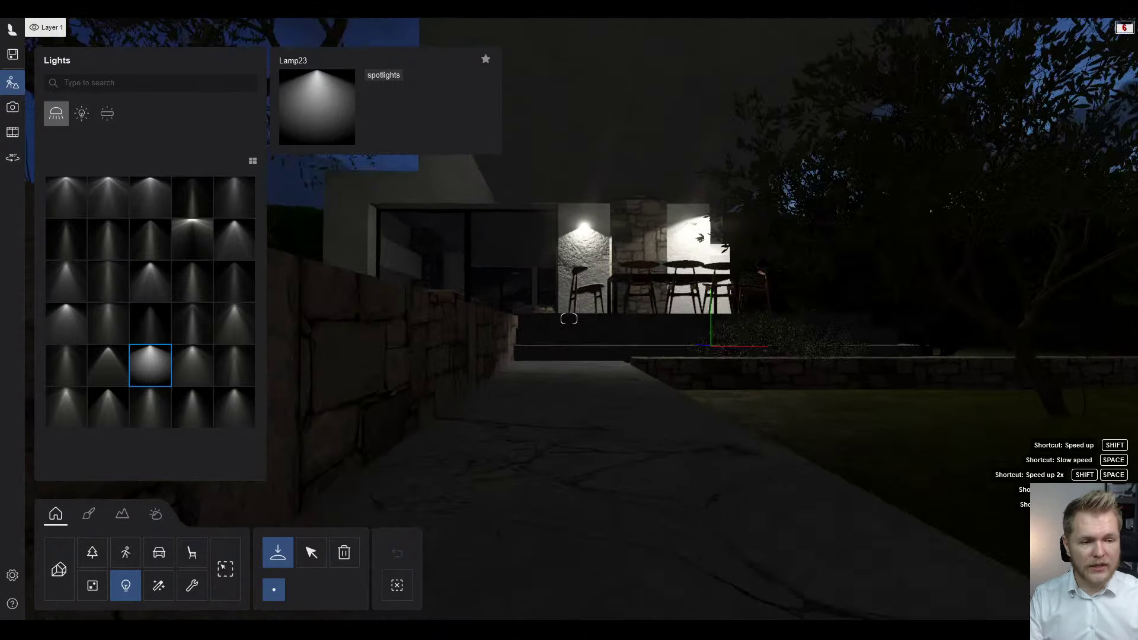
{"action": "key", "text": "s"}
{"action": "right_click_drag", "start_coordinate": [575, 421], "coordinate": [572, 351]}
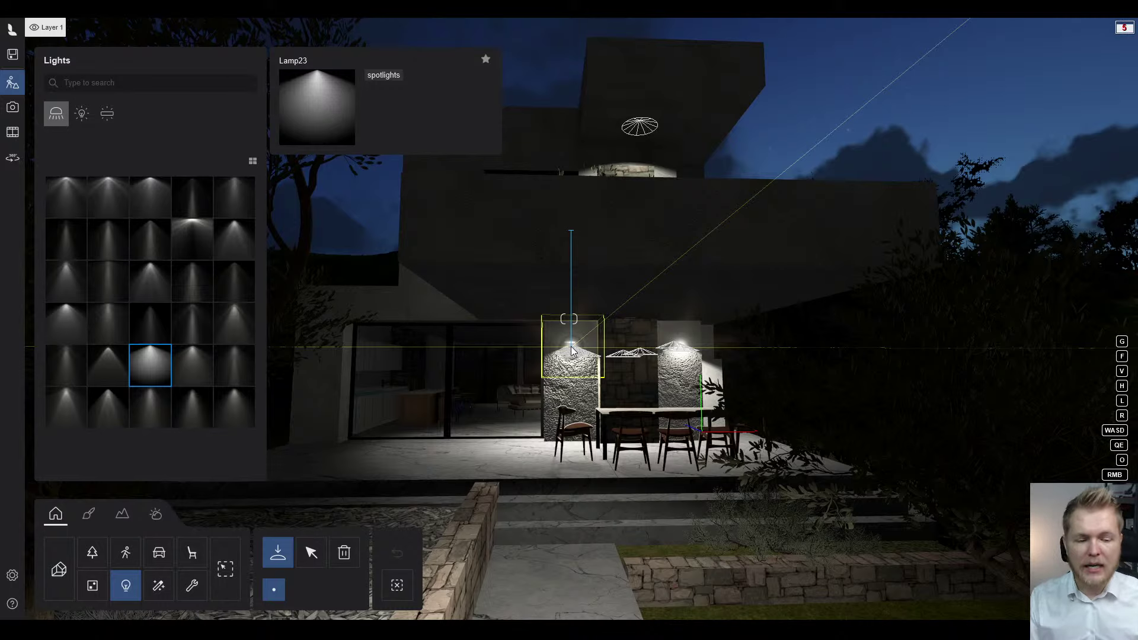
{"action": "left_click", "coordinate": [572, 350]}
- Select the Lamp23 spotlight on the wall beyond the stone cladding and lower its brightness
{"action": "key", "text": "w"}
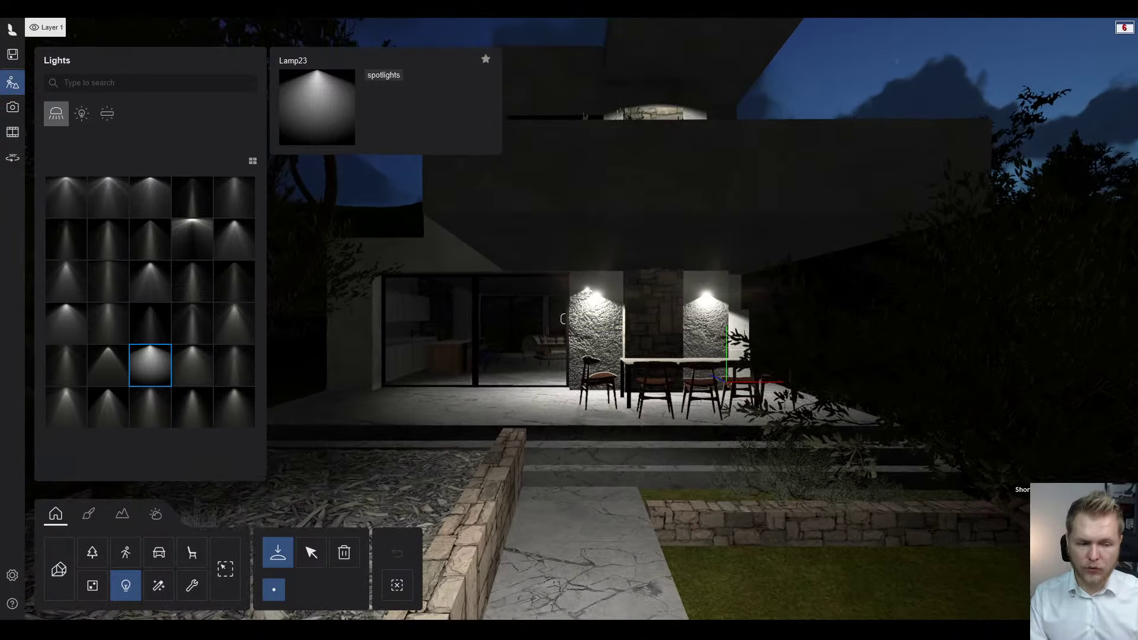
{"action": "key", "text": "s"}
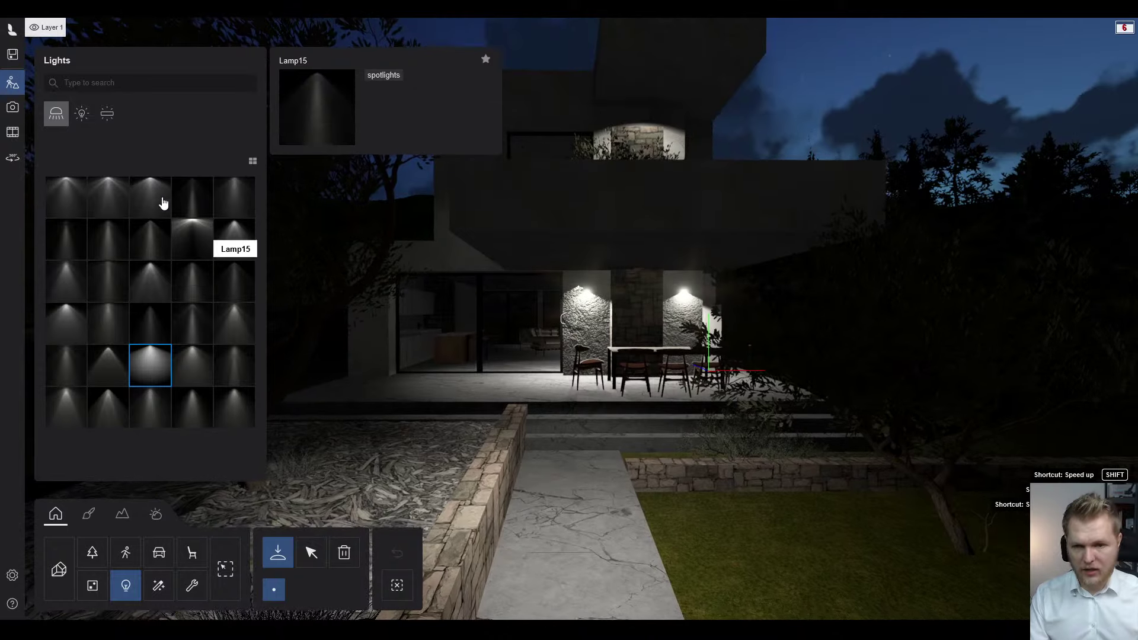
{"action": "left_click", "coordinate": [310, 558]}
{"action": "key", "text": "w"}
{"action": "right_click_drag", "start_coordinate": [595, 314], "coordinate": [704, 298]}
{"action": "key", "text": "w"}
{"action": "key", "text": "a"}
{"action": "key", "text": "w"}
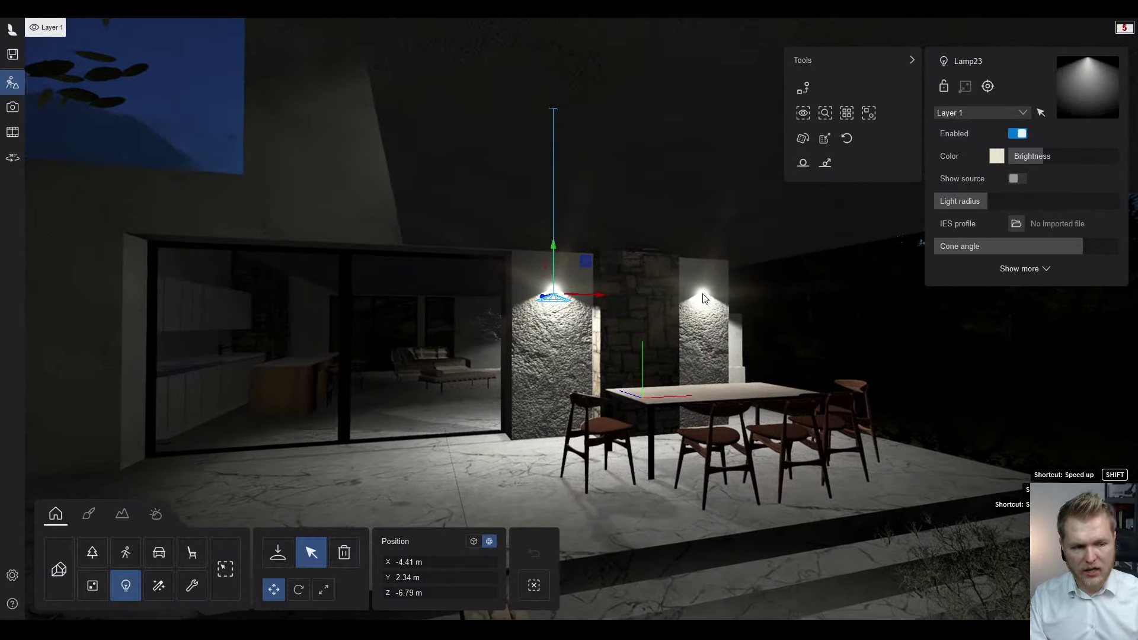
{"action": "key", "text": "w"}
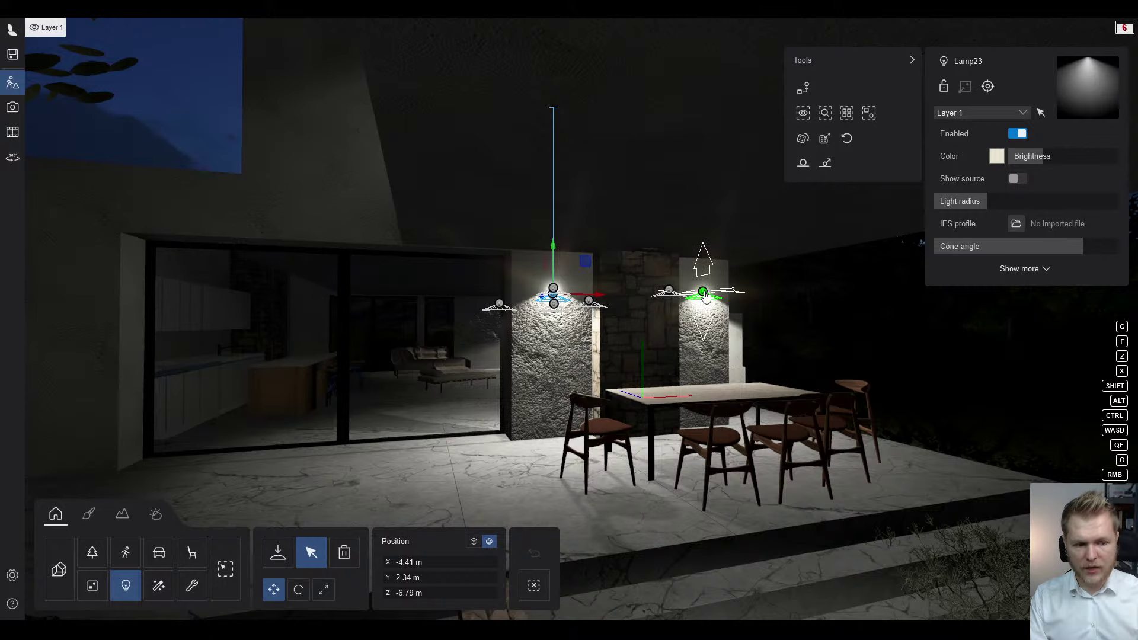
{"action": "left_click", "coordinate": [703, 295]}
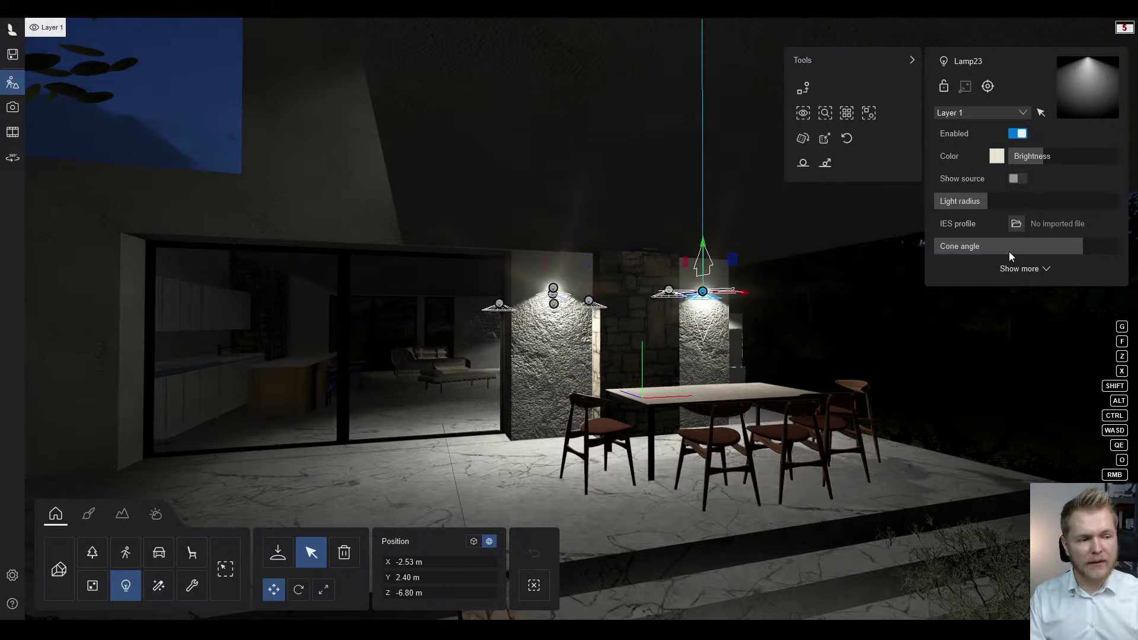
{"action": "left_click_drag", "start_coordinate": [1032, 157], "coordinate": [1021, 157]}
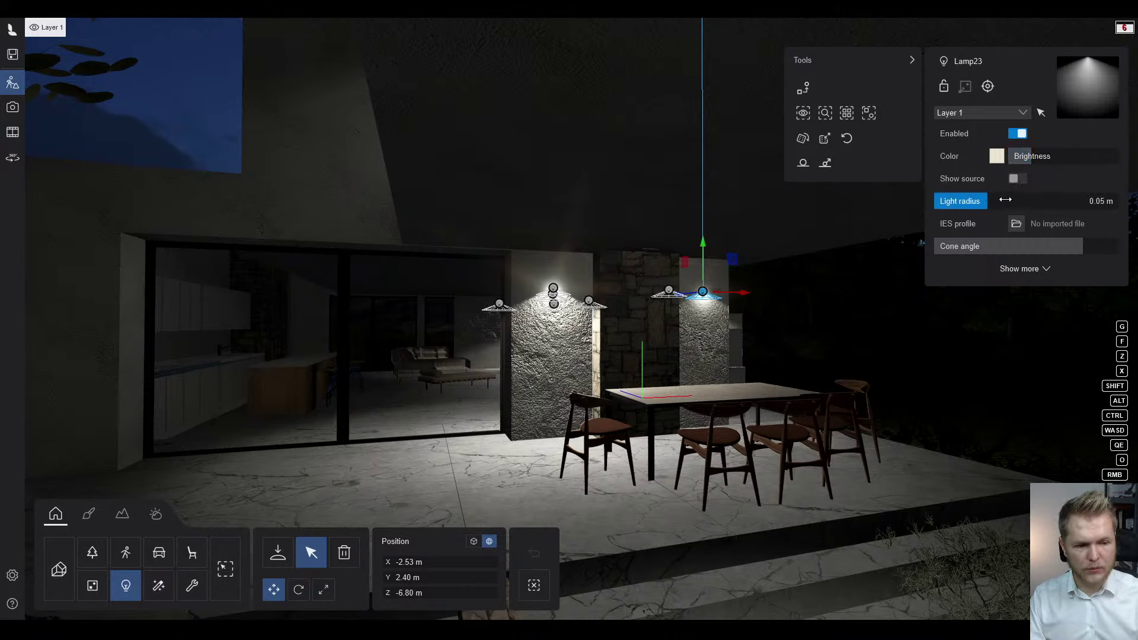
- Enlarge the selected Lamp23's light radius and narrow its cone angle to 90.4°
{"action": "left_click_drag", "start_coordinate": [1006, 199], "coordinate": [1006, 199]}
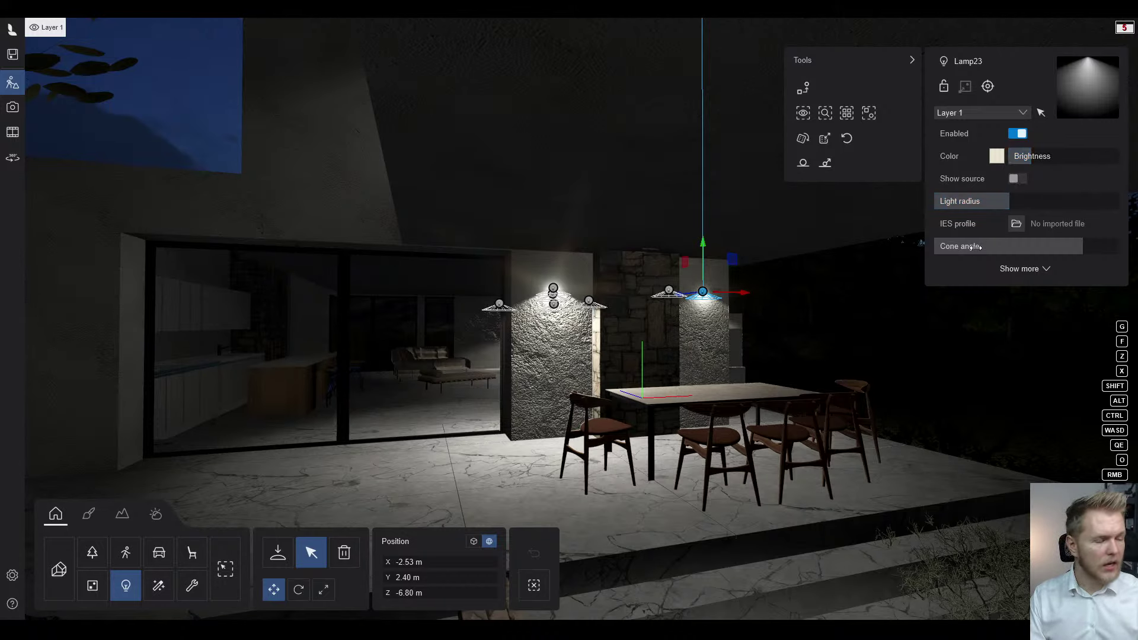
{"action": "left_click_drag", "start_coordinate": [1043, 249], "coordinate": [1031, 249]}
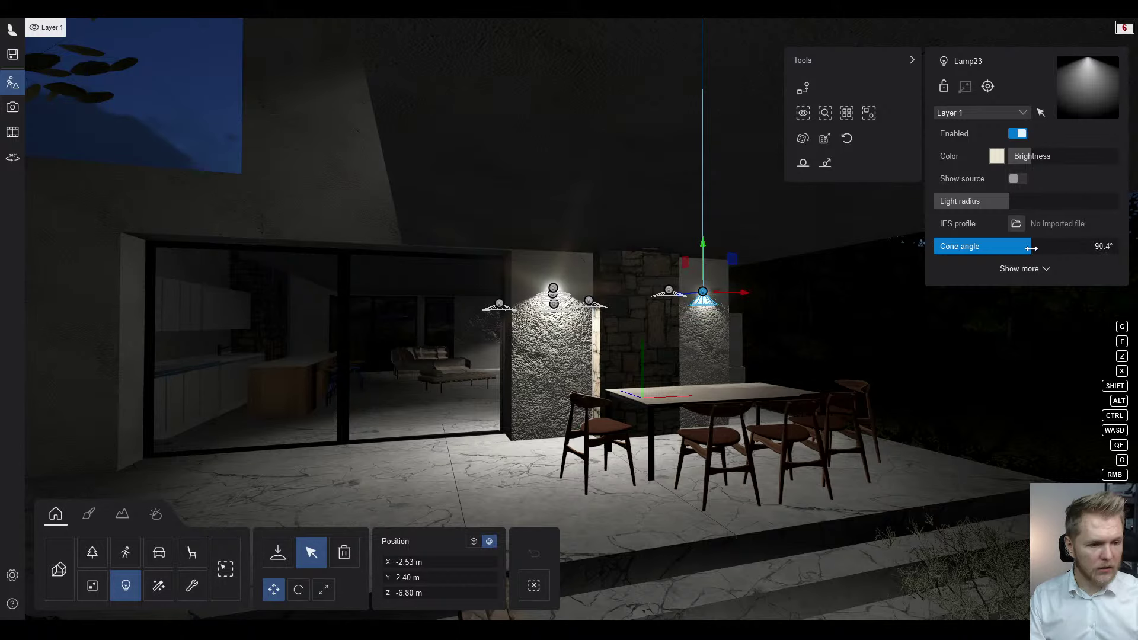
- Set the colour temperature of the Lamp23 on the wall beyond the stone cladding to 2800 K
{"action": "left_click", "coordinate": [996, 156]}
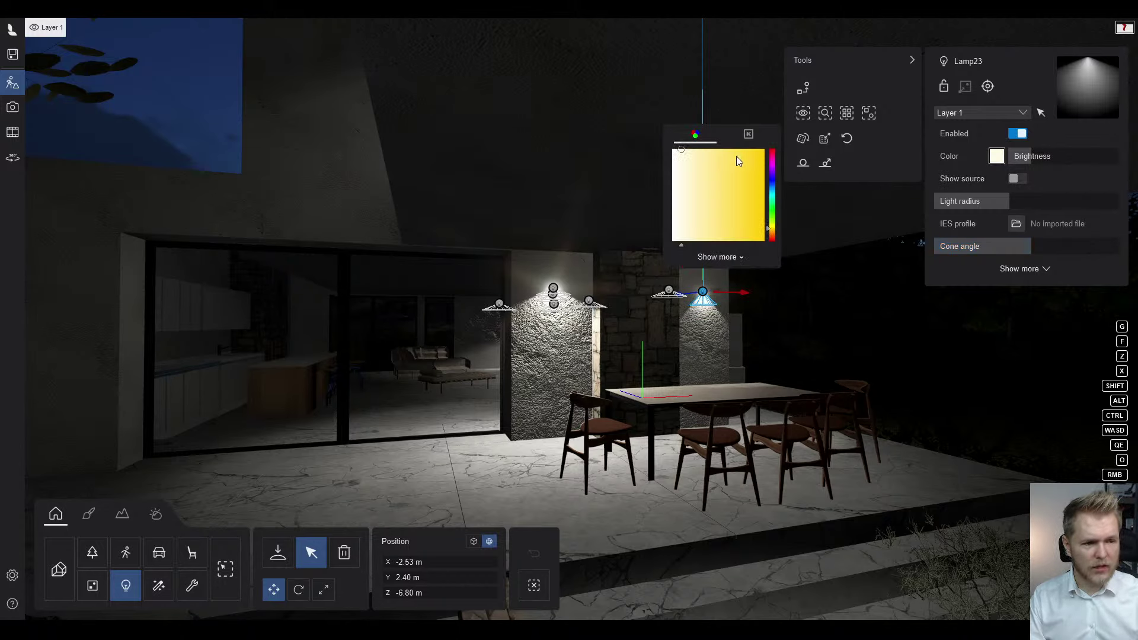
{"action": "left_click", "coordinate": [749, 135]}
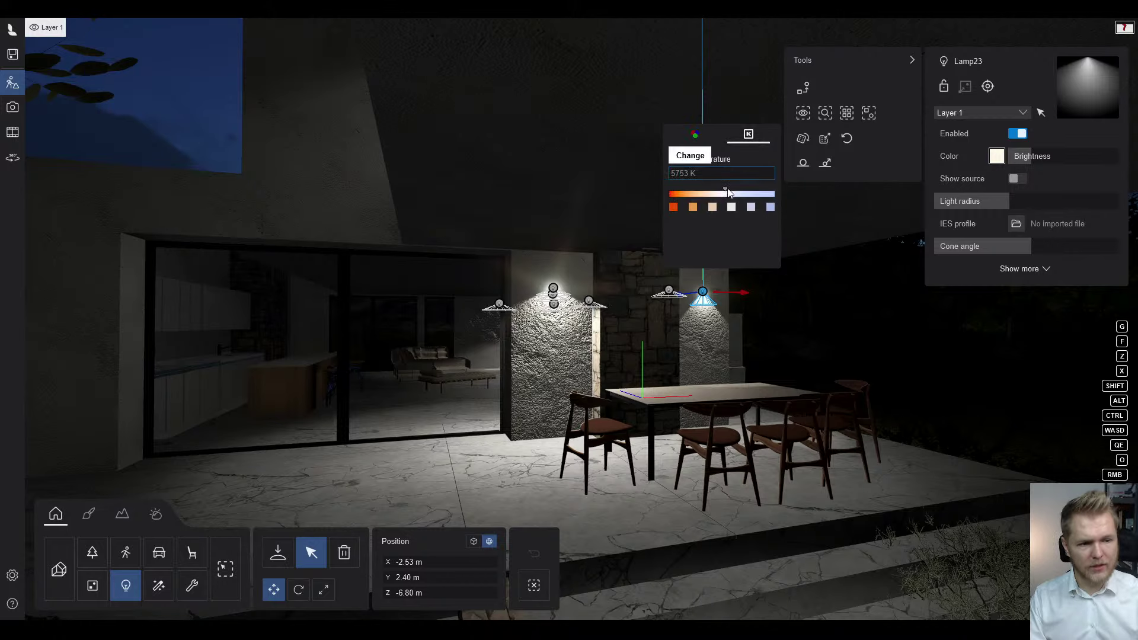
{"action": "left_click", "coordinate": [692, 206]}
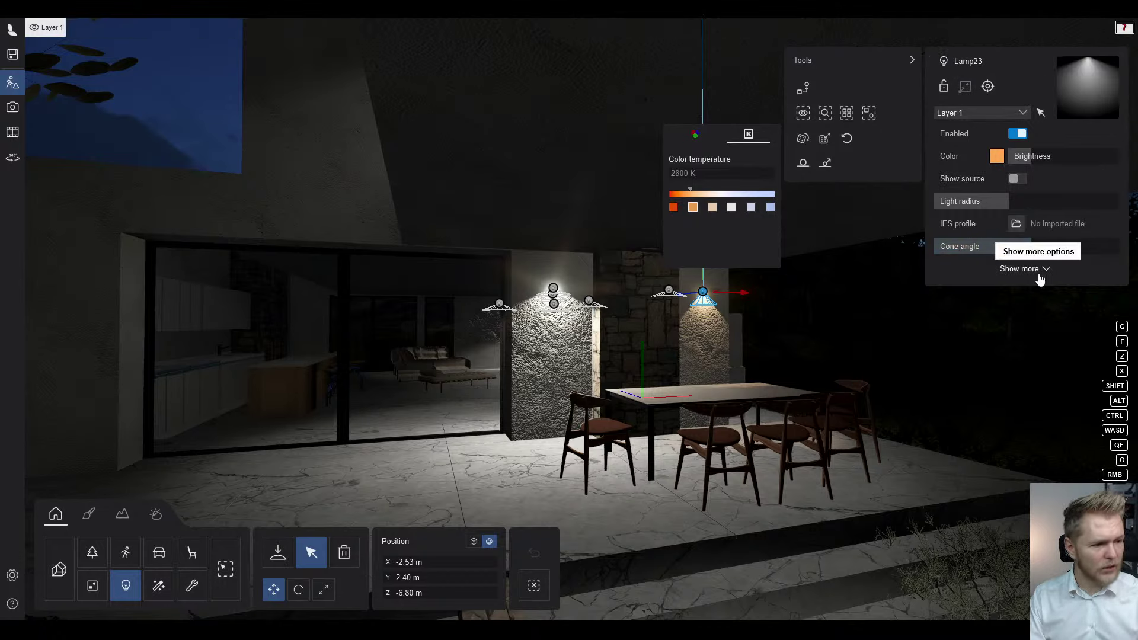
{"action": "left_click", "coordinate": [1022, 269]}
{"action": "left_click", "coordinate": [1042, 271]}
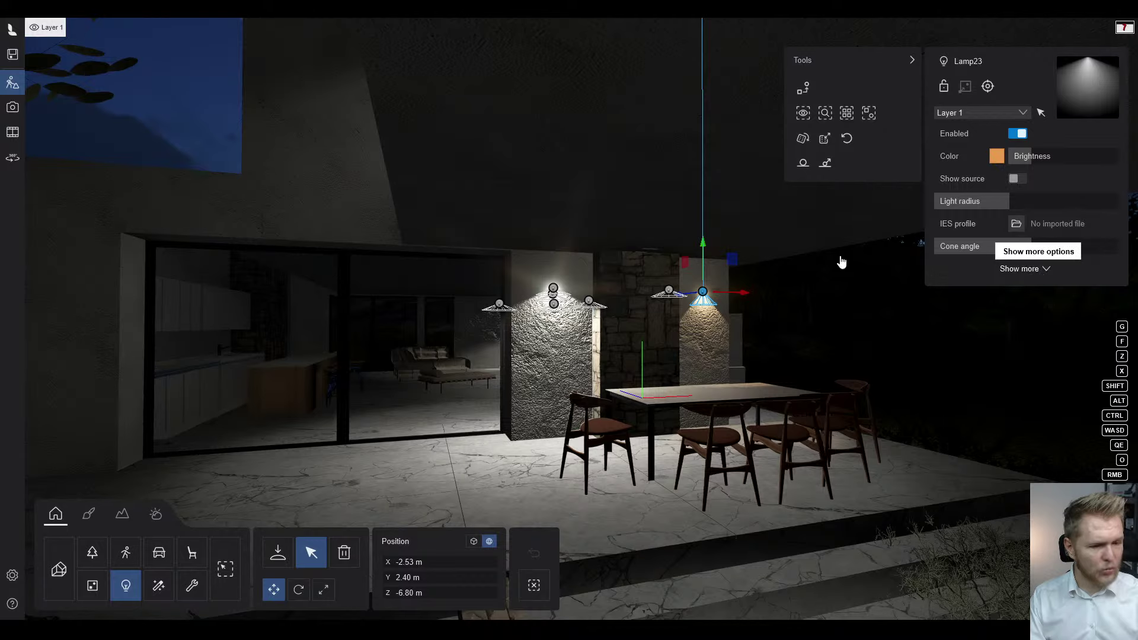
- Delete the duplicate Lamp23 spotlight stacked on the plaster wall beside the glass doors
{"action": "key", "text": "w"}
{"action": "key", "text": "a"}
{"action": "right_click_drag", "start_coordinate": [535, 277], "coordinate": [599, 278]}
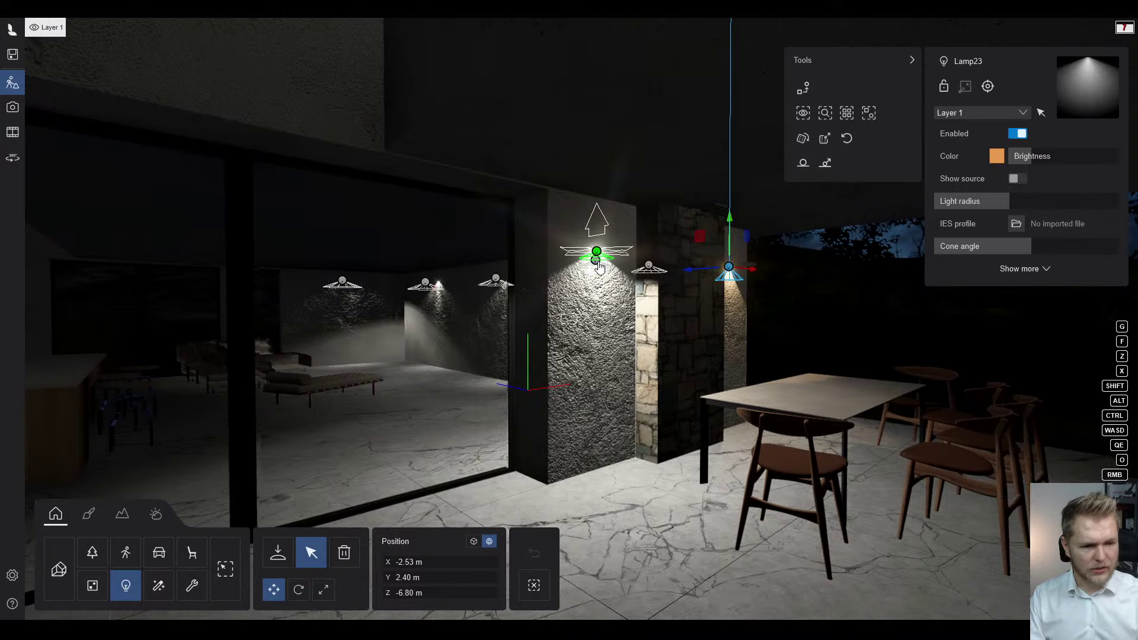
{"action": "left_click", "coordinate": [598, 267]}
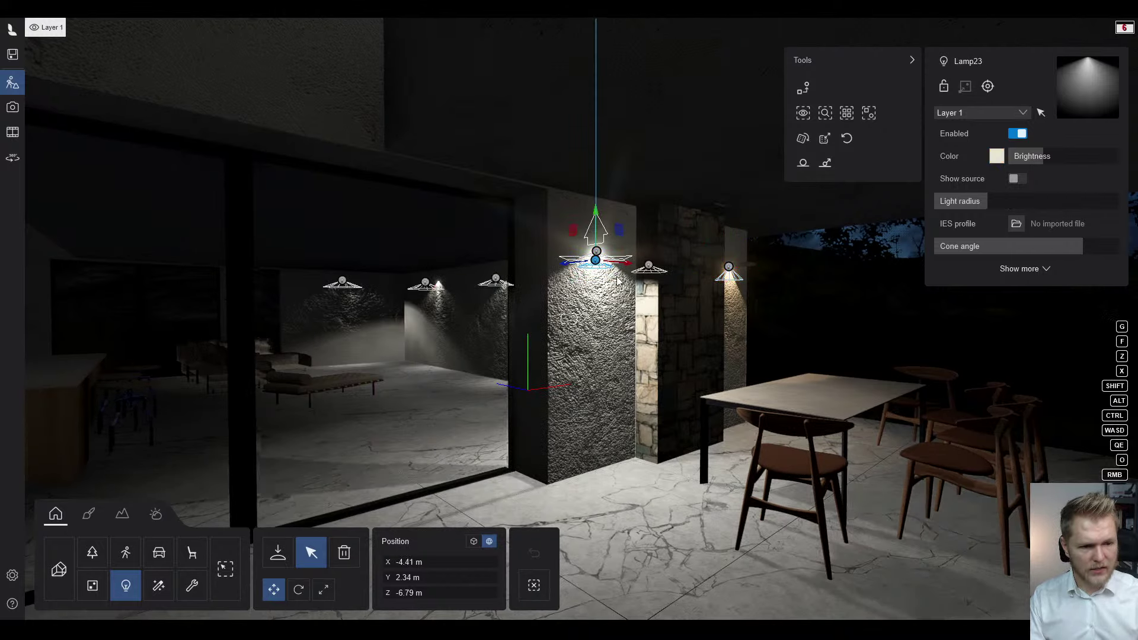
{"action": "mouse_move", "coordinate": [616, 280]}
{"action": "right_mouse_down"}
{"action": "mouse_move", "coordinate": [588, 236]}
{"action": "mouse_move", "coordinate": [629, 242]}
{"action": "mouse_move", "coordinate": [614, 288]}
{"action": "right_mouse_up"}
{"action": "key", "text": "w"}
{"action": "key", "text": "s"}
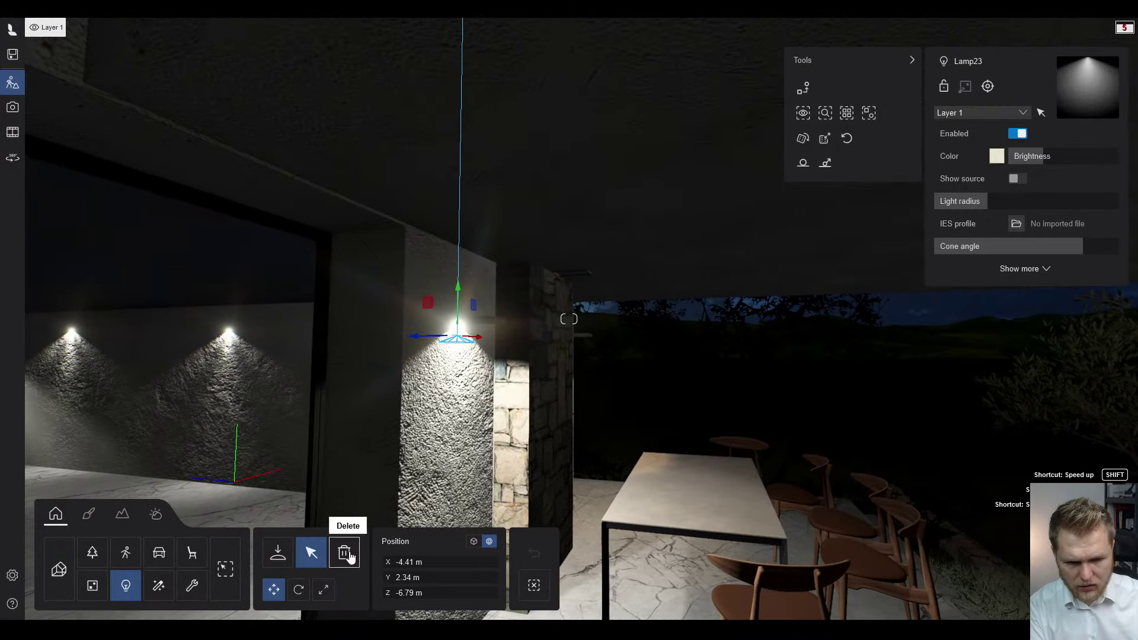
{"action": "left_click", "coordinate": [345, 553]}
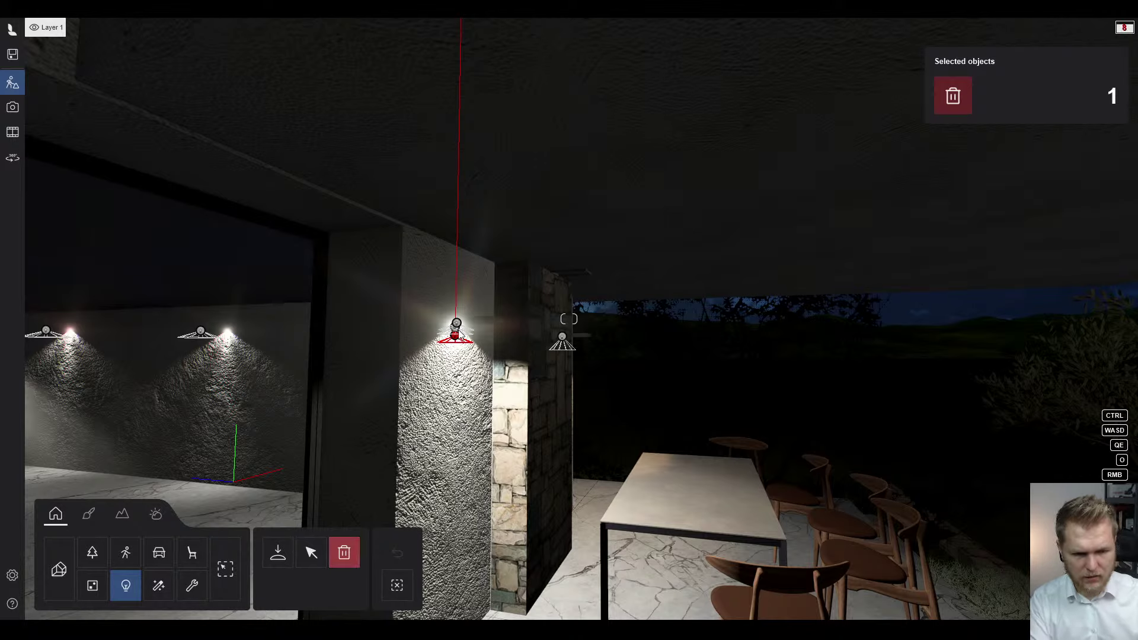
{"action": "left_click", "coordinate": [456, 341]}
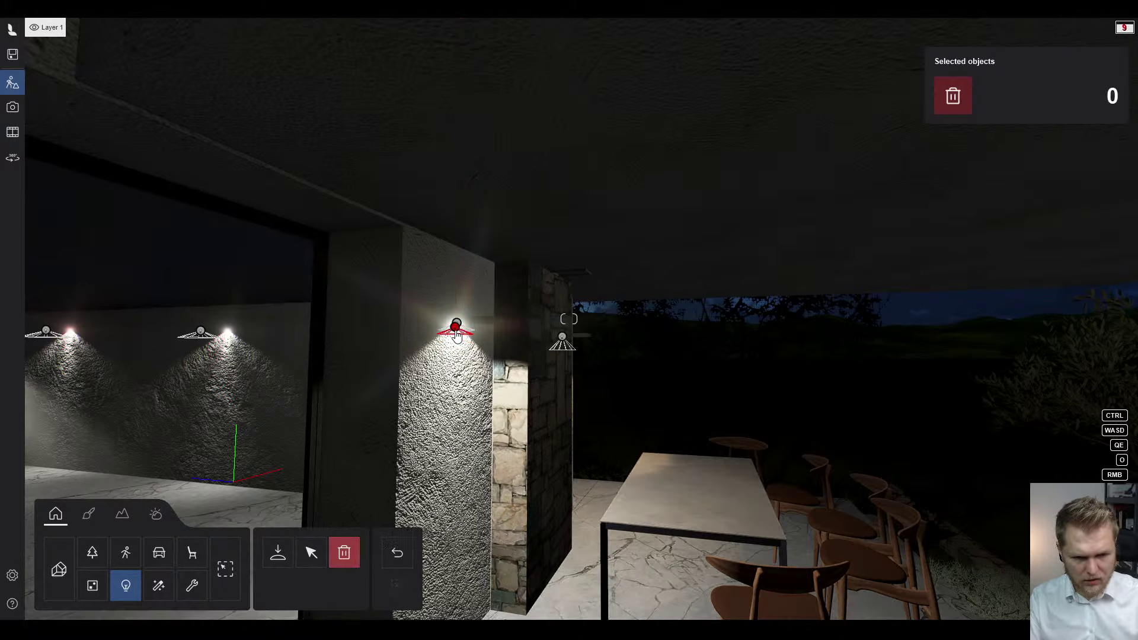
- Select the remaining Lamp23 on the wall beside the glass doors, narrow its cone angle and set its colour temperature to 2800 K
{"action": "key", "text": "s"}
{"action": "right_click_drag", "start_coordinate": [455, 341], "coordinate": [470, 372]}
{"action": "key", "text": "d"}
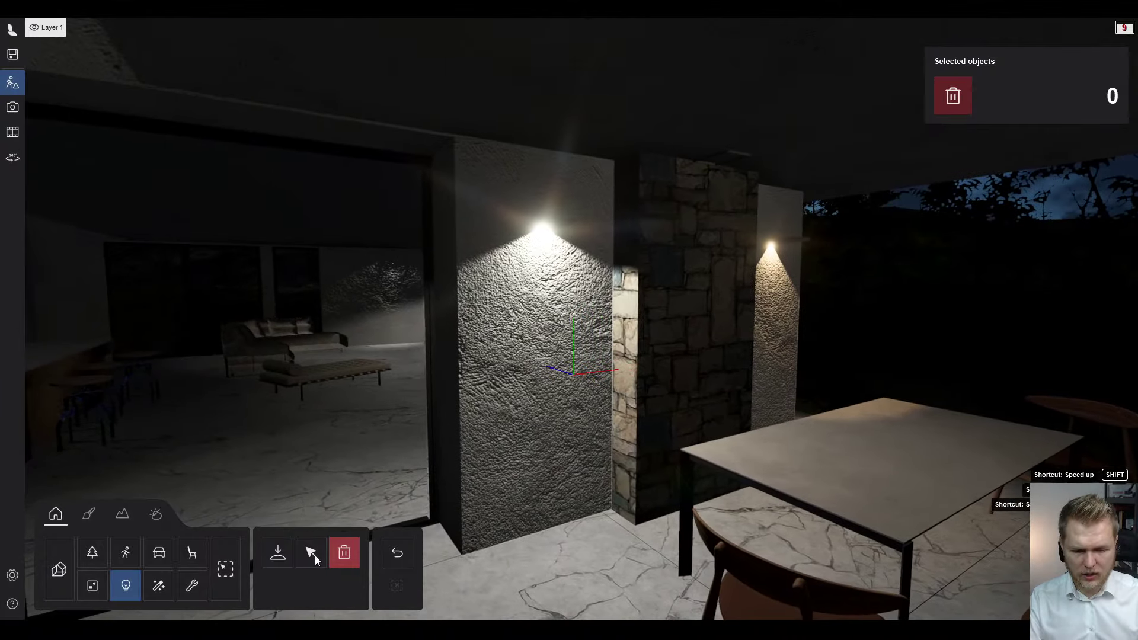
{"action": "left_click", "coordinate": [311, 552]}
{"action": "left_click", "coordinate": [543, 230]}
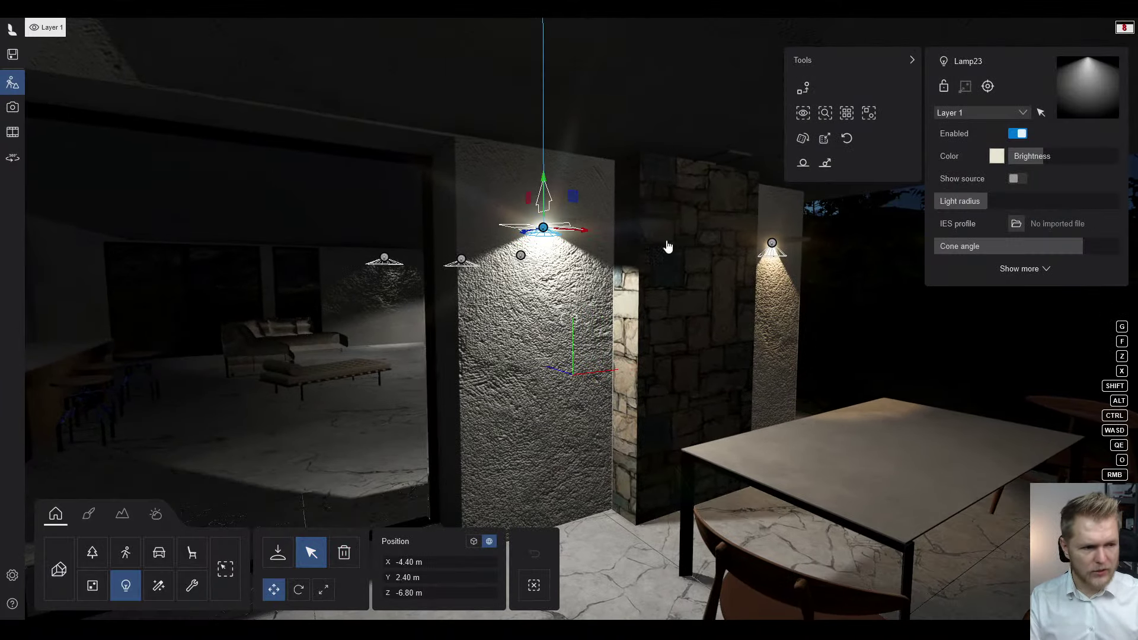
{"action": "left_click", "coordinate": [1053, 244]}
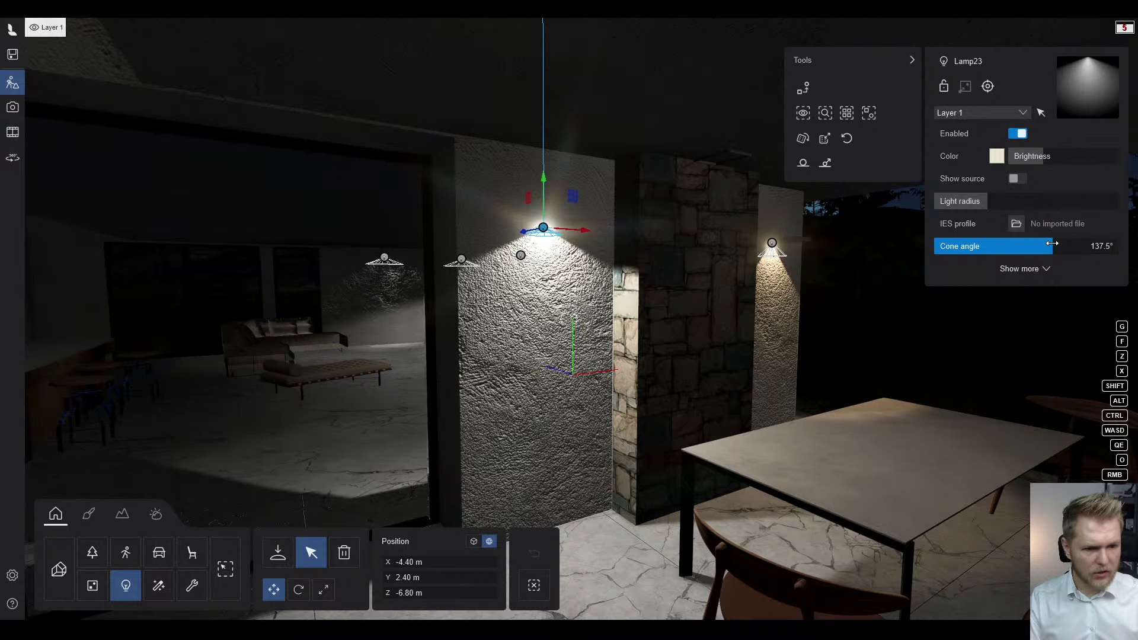
{"action": "left_click", "coordinate": [997, 157]}
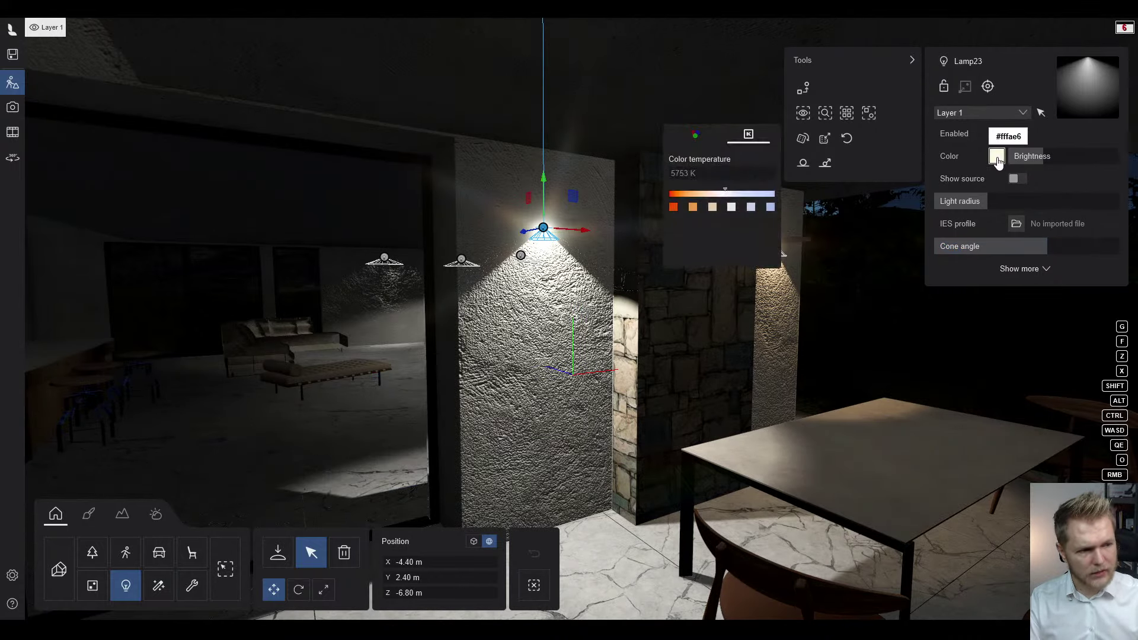
{"action": "left_click", "coordinate": [693, 208]}
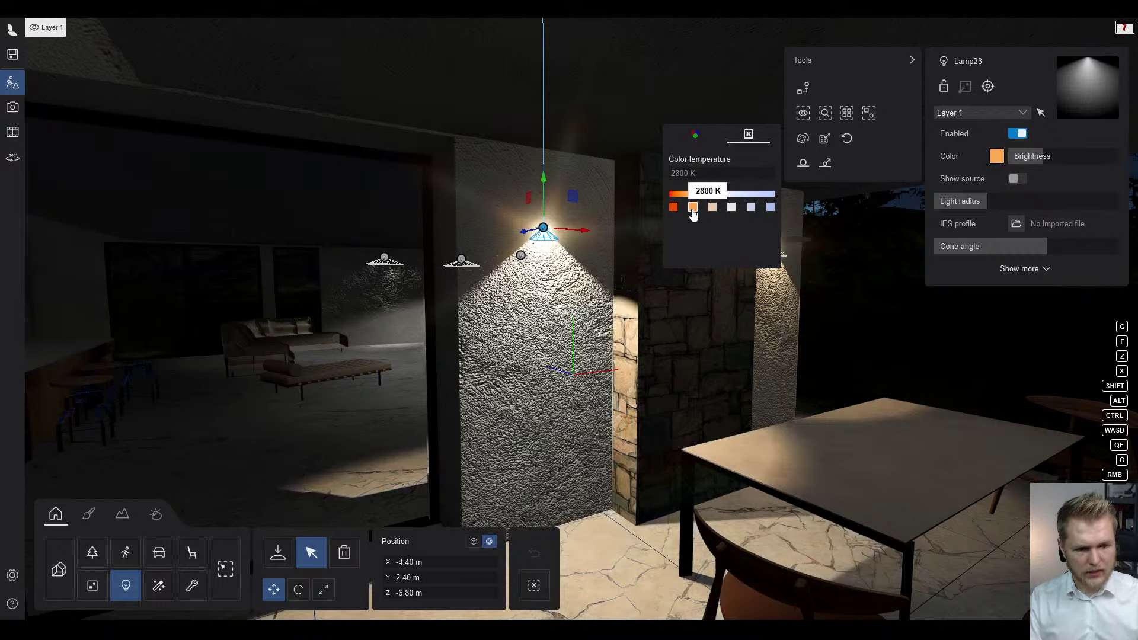
- Return to the 4:5 photo of the house and disable its Depth of field effect
{"action": "key", "text": "s"}
{"action": "mouse_move", "coordinate": [637, 396]}
{"action": "right_mouse_down"}
{"action": "mouse_move", "coordinate": [693, 388]}
{"action": "mouse_move", "coordinate": [632, 396]}
{"action": "mouse_move", "coordinate": [644, 401]}
{"action": "right_mouse_up"}
{"action": "key", "text": "s"}
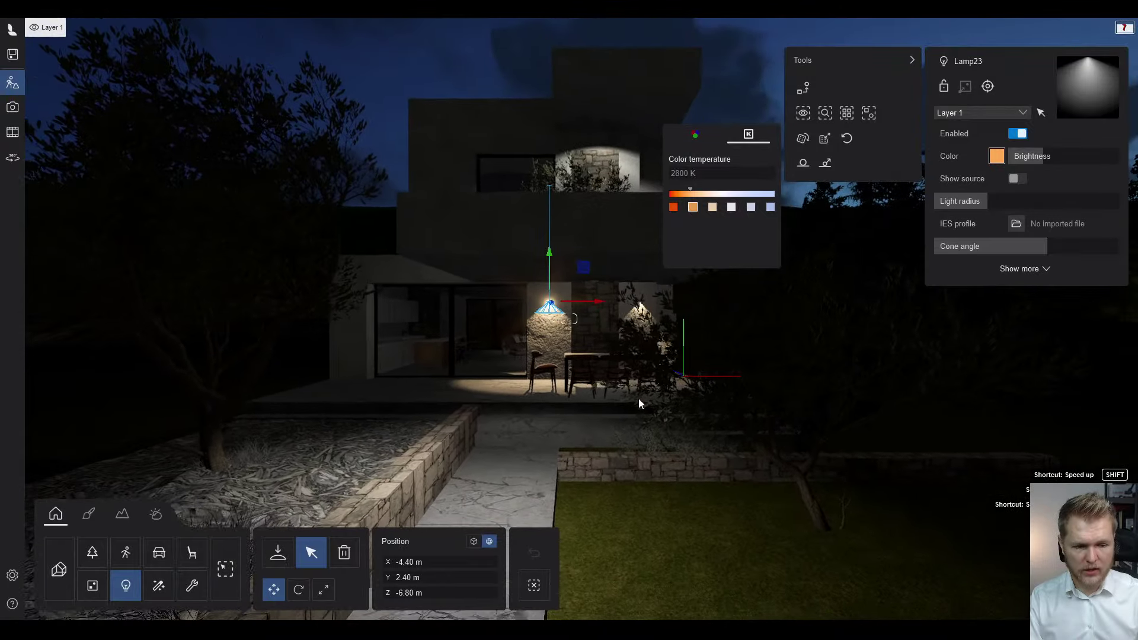
{"action": "key", "text": "w"}
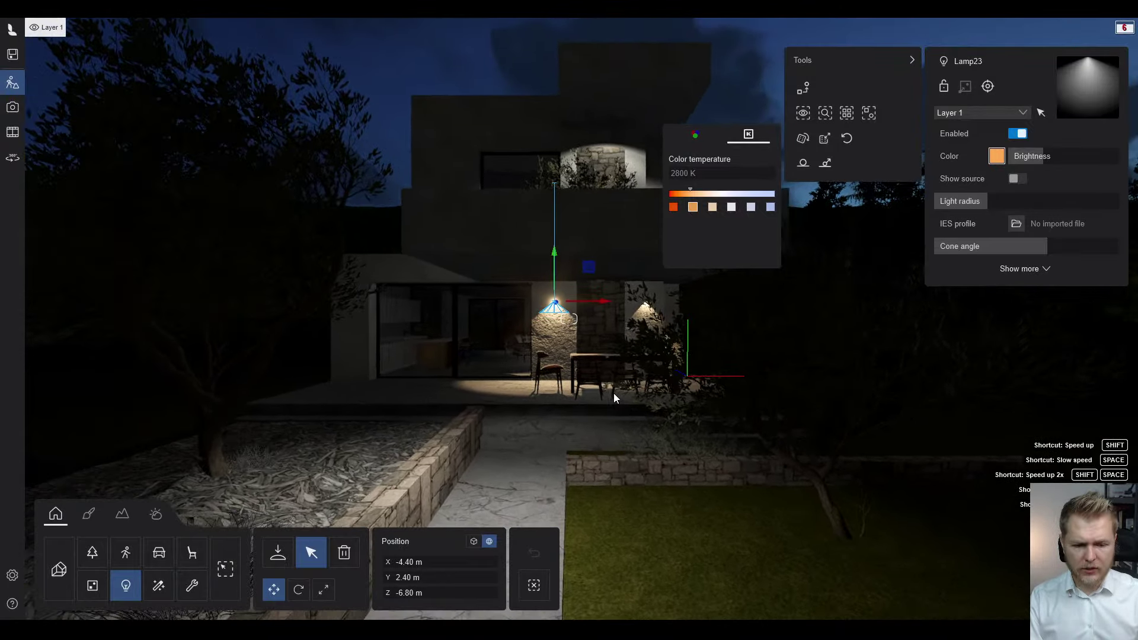
{"action": "left_click", "coordinate": [13, 108]}
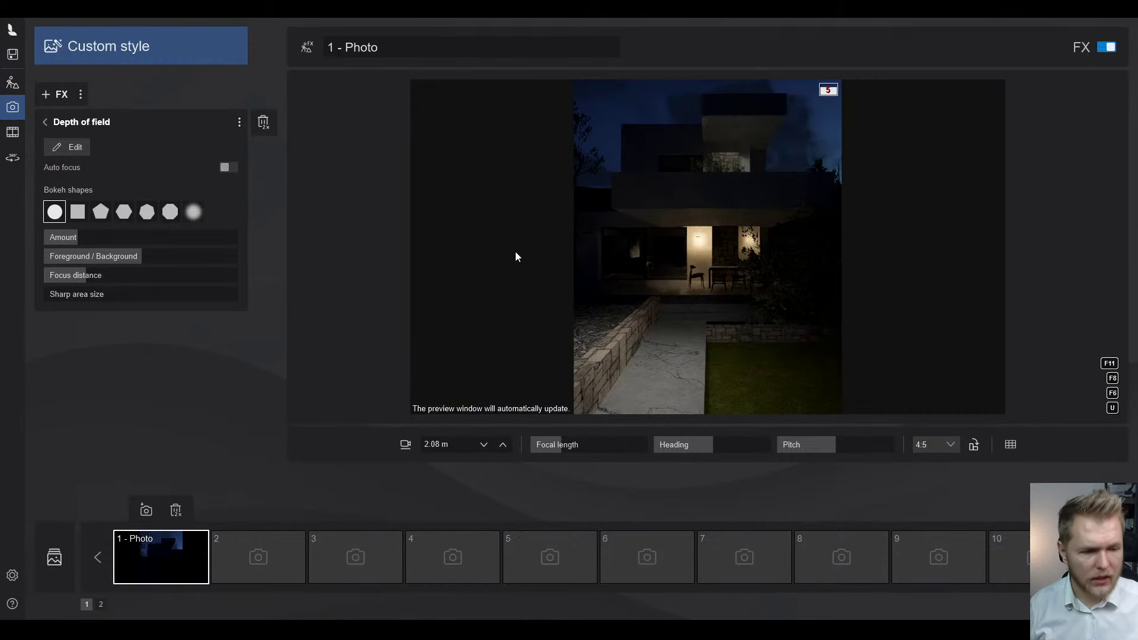
{"action": "left_click", "coordinate": [45, 123]}
{"action": "left_click", "coordinate": [233, 153]}
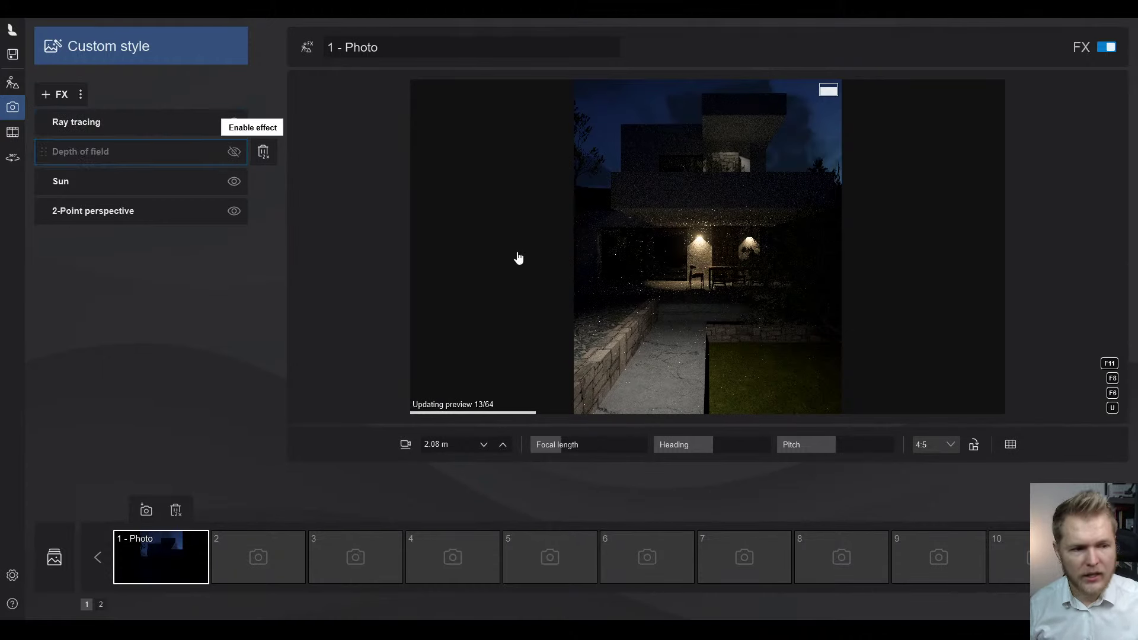
{"action": "left_click", "coordinate": [56, 96]}
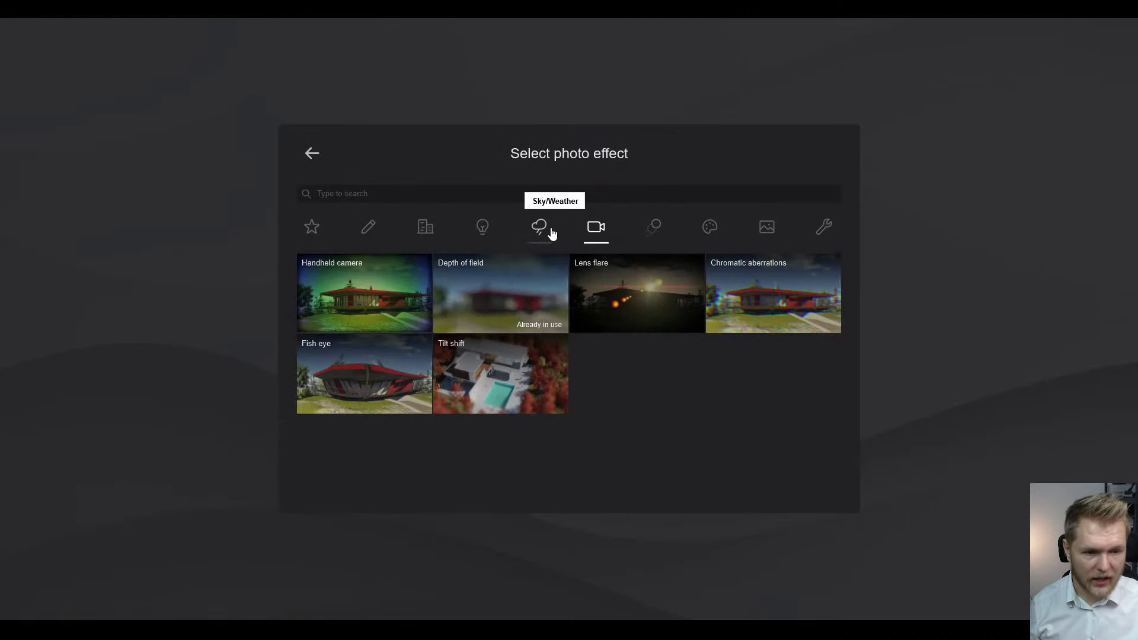
{"action": "left_click", "coordinate": [482, 229]}
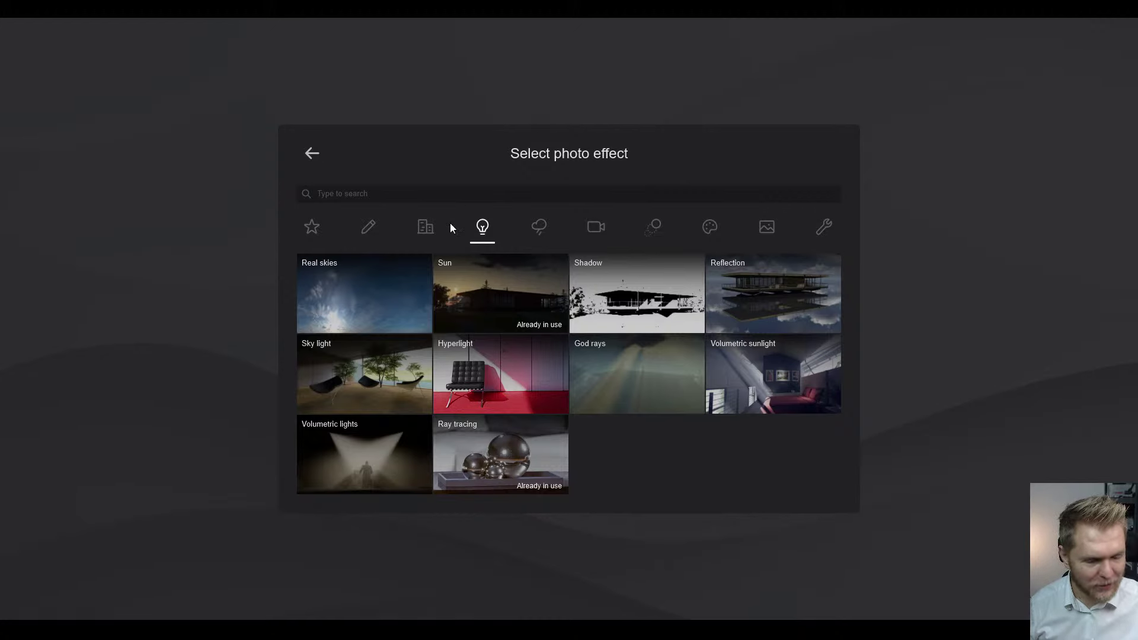
{"action": "left_click", "coordinate": [370, 229]}
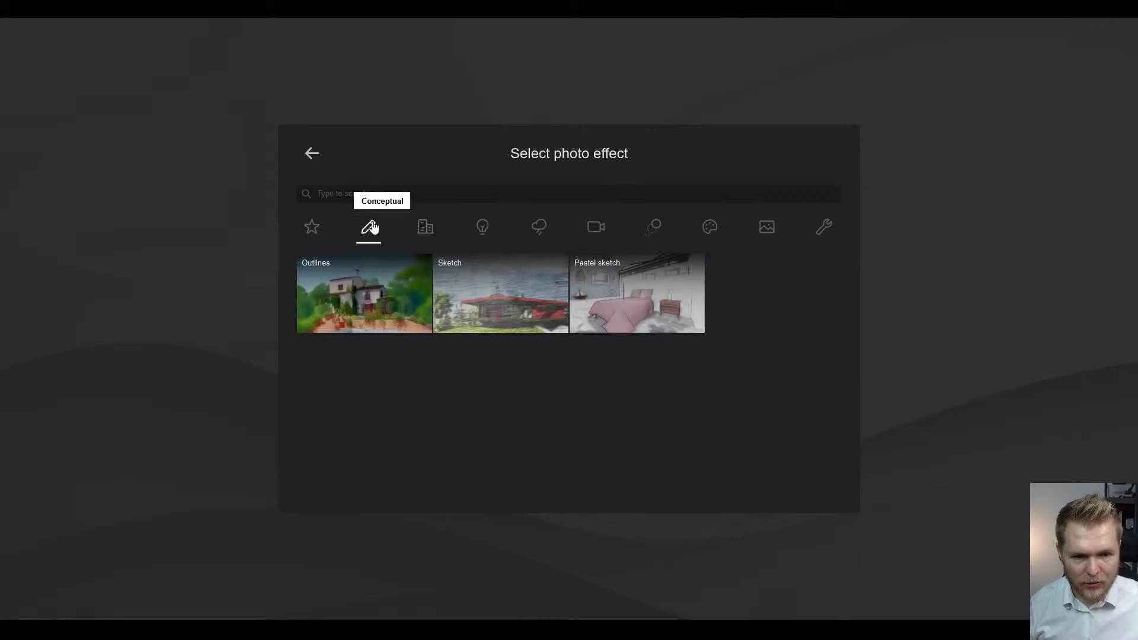
{"action": "left_click", "coordinate": [313, 228]}
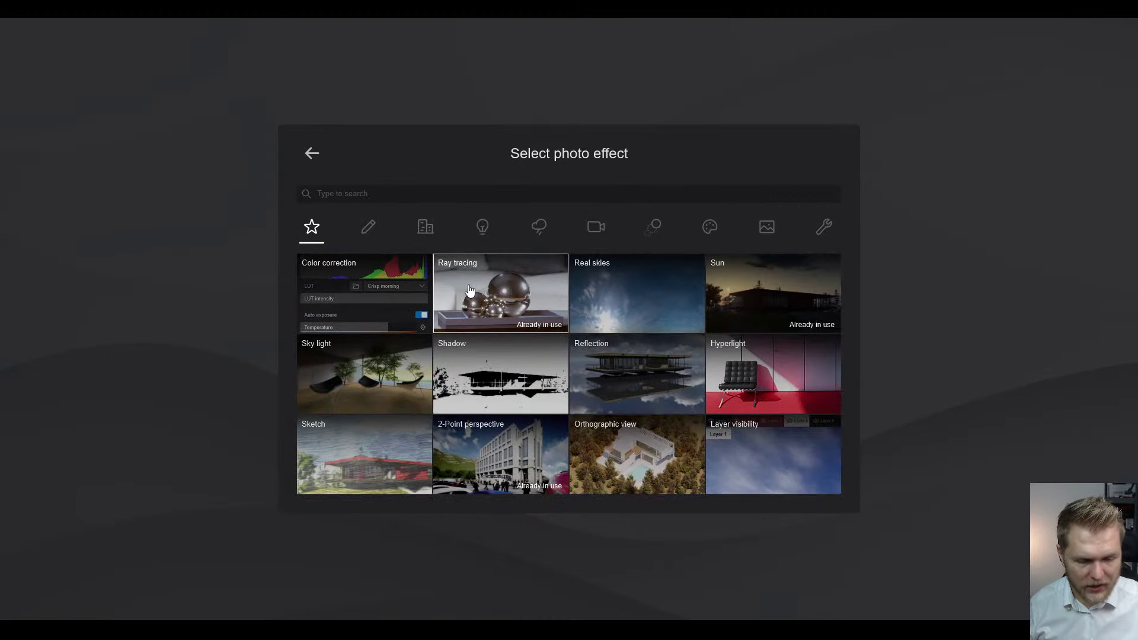
{"action": "left_click", "coordinate": [176, 285]}
{"action": "left_click", "coordinate": [44, 122]}
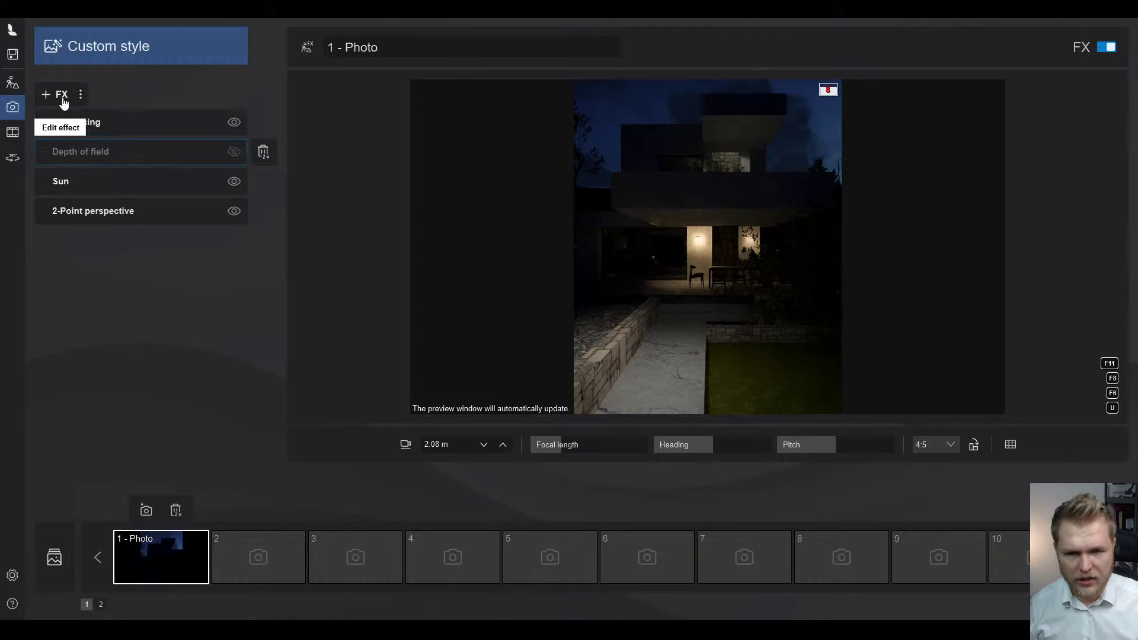
- Add a Color correction effect to the photo, raise its exposure slightly and lower its contrast
{"action": "left_click", "coordinate": [63, 98]}
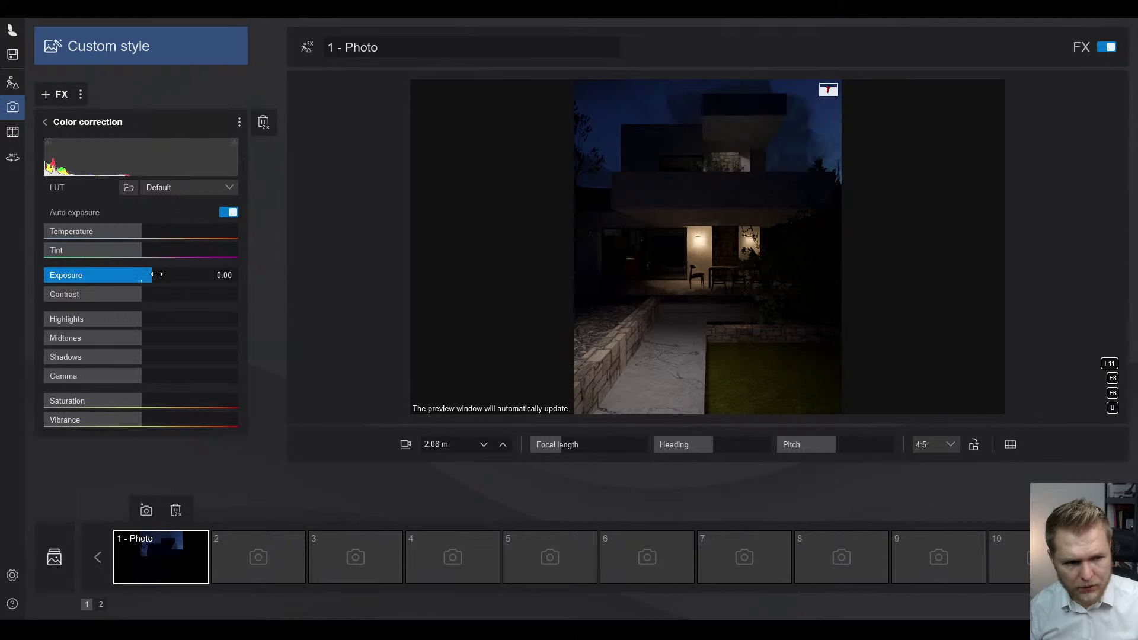
{"action": "left_click_drag", "start_coordinate": [157, 275], "coordinate": [160, 275]}
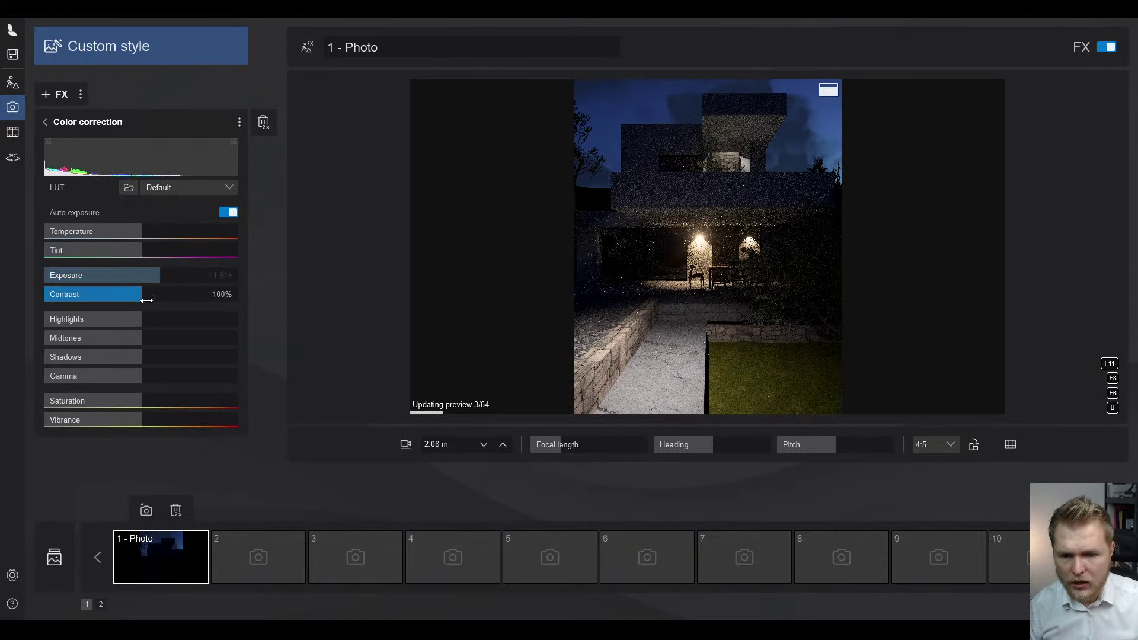
{"action": "left_click_drag", "start_coordinate": [121, 295], "coordinate": [102, 295]}
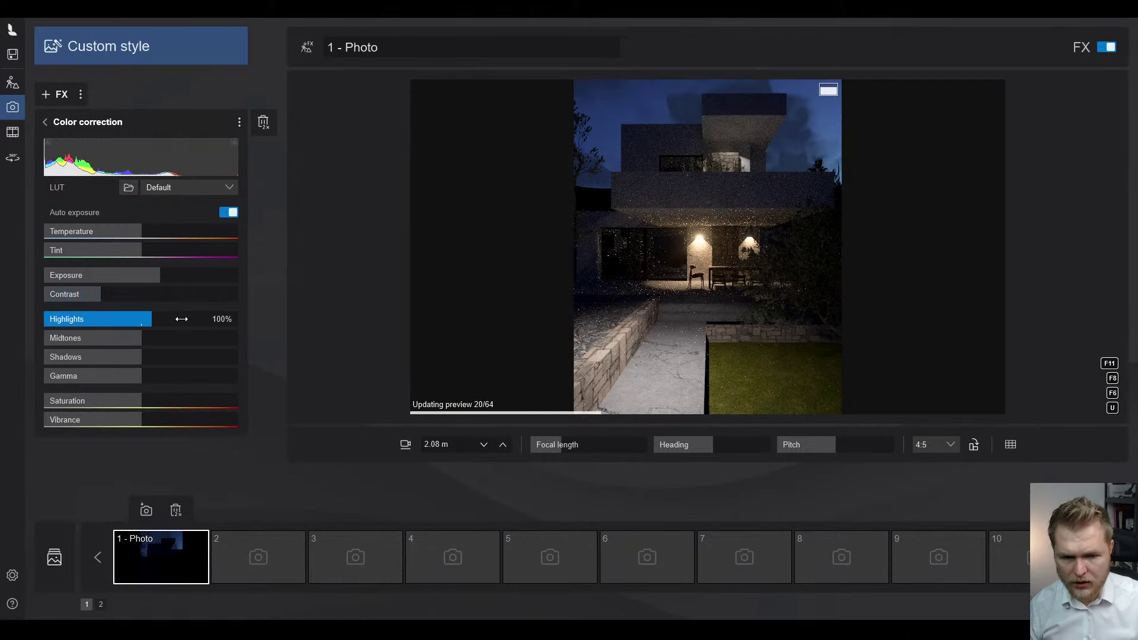
- In the Color correction, lower highlights to 76%, raise midtones and shadows, and shift the temperature warmer
{"action": "left_click_drag", "start_coordinate": [181, 319], "coordinate": [201, 316]}
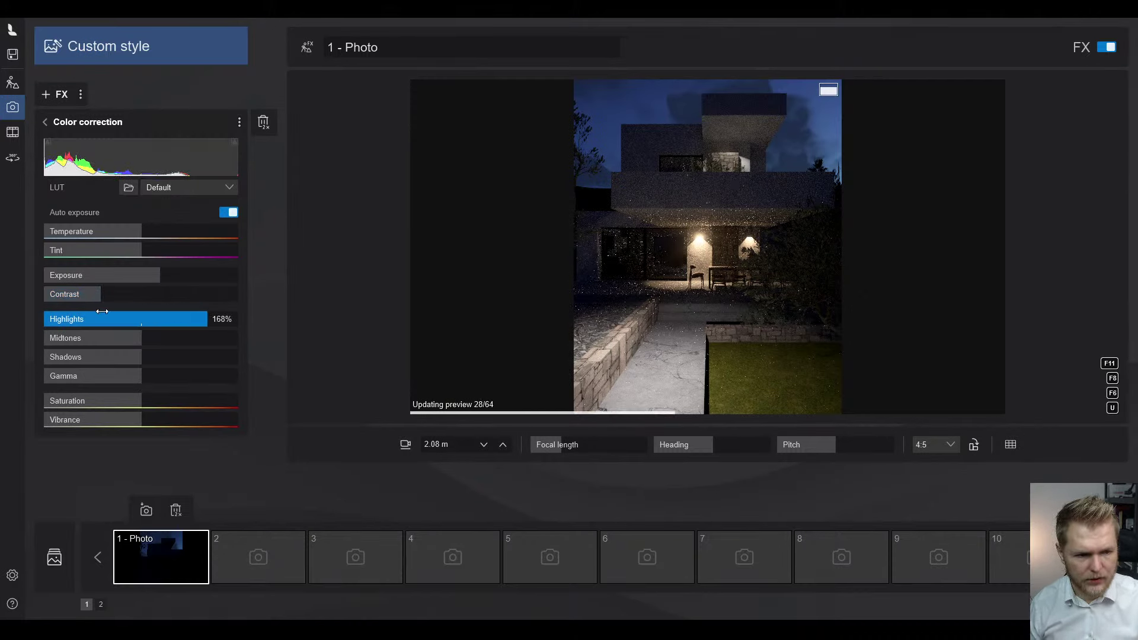
{"action": "left_click_drag", "start_coordinate": [102, 311], "coordinate": [131, 313]}
{"action": "left_click", "coordinate": [173, 338]}
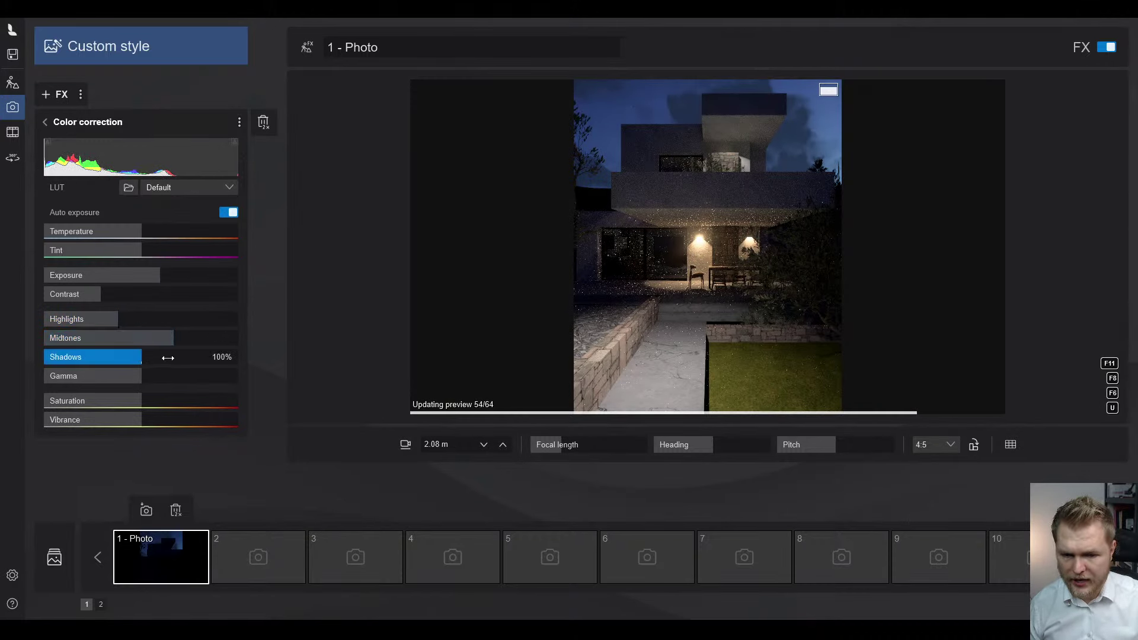
{"action": "left_click_drag", "start_coordinate": [168, 358], "coordinate": [202, 357]}
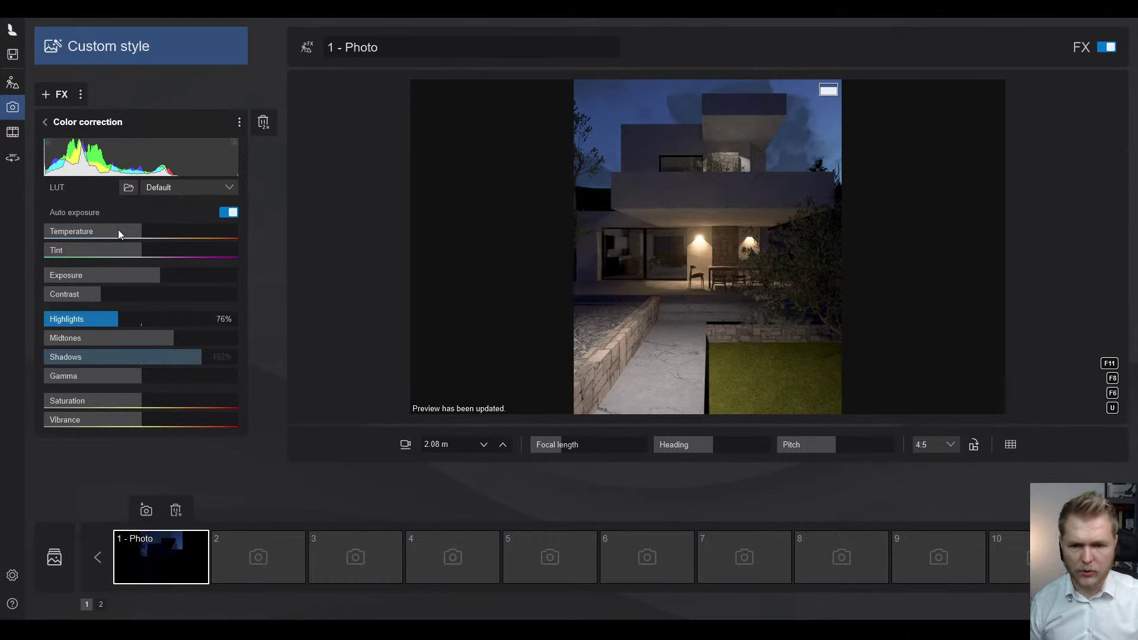
{"action": "left_click_drag", "start_coordinate": [155, 228], "coordinate": [186, 227]}
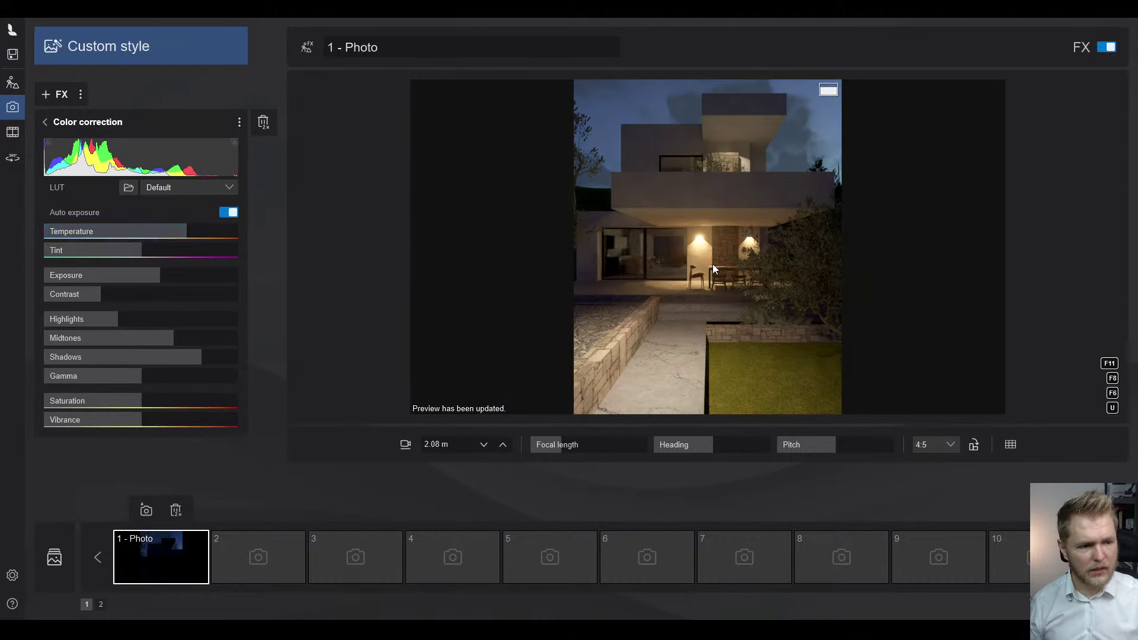
- Tilt the photo camera upward to include more sky, lower the saturation slightly and raise vibrance to about 117%
{"action": "mouse_move", "coordinate": [714, 263]}
{"action": "right_mouse_down"}
{"action": "mouse_move", "coordinate": [714, 219]}
{"action": "mouse_move", "coordinate": [704, 219]}
{"action": "mouse_move", "coordinate": [713, 256]}
{"action": "right_mouse_up"}
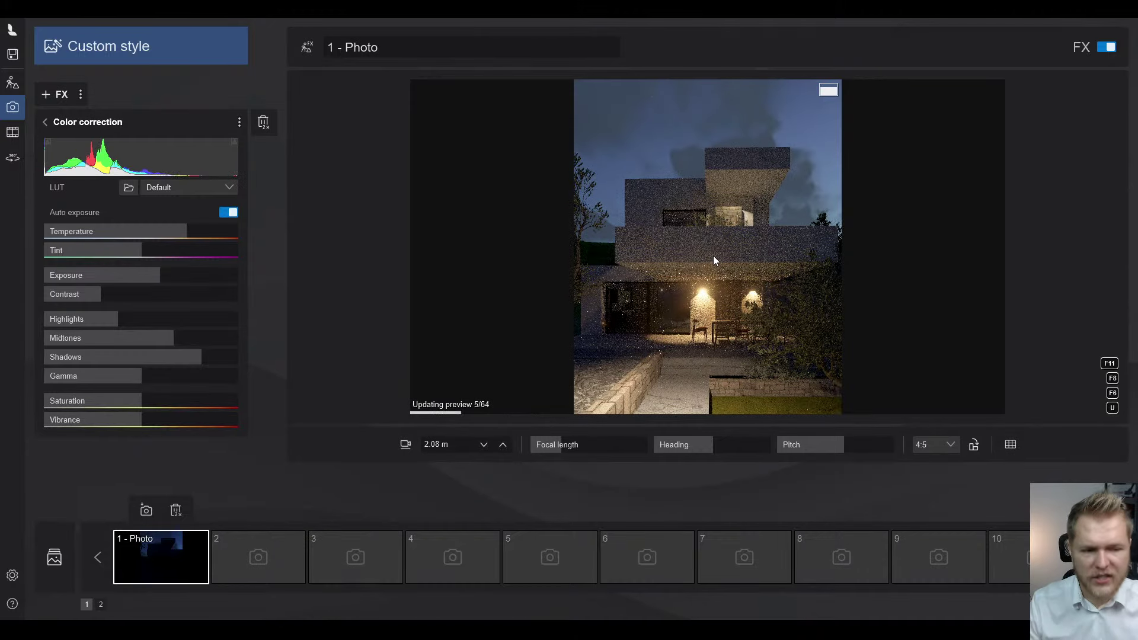
{"action": "right_click_drag", "start_coordinate": [713, 260], "coordinate": [681, 304]}
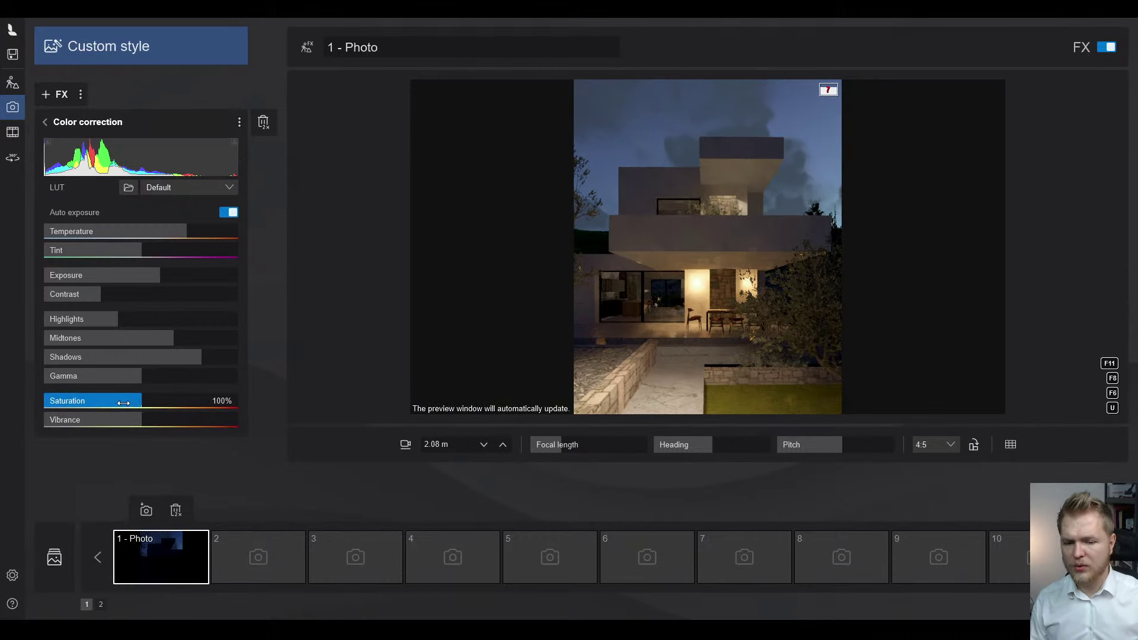
{"action": "left_click_drag", "start_coordinate": [137, 402], "coordinate": [164, 420]}
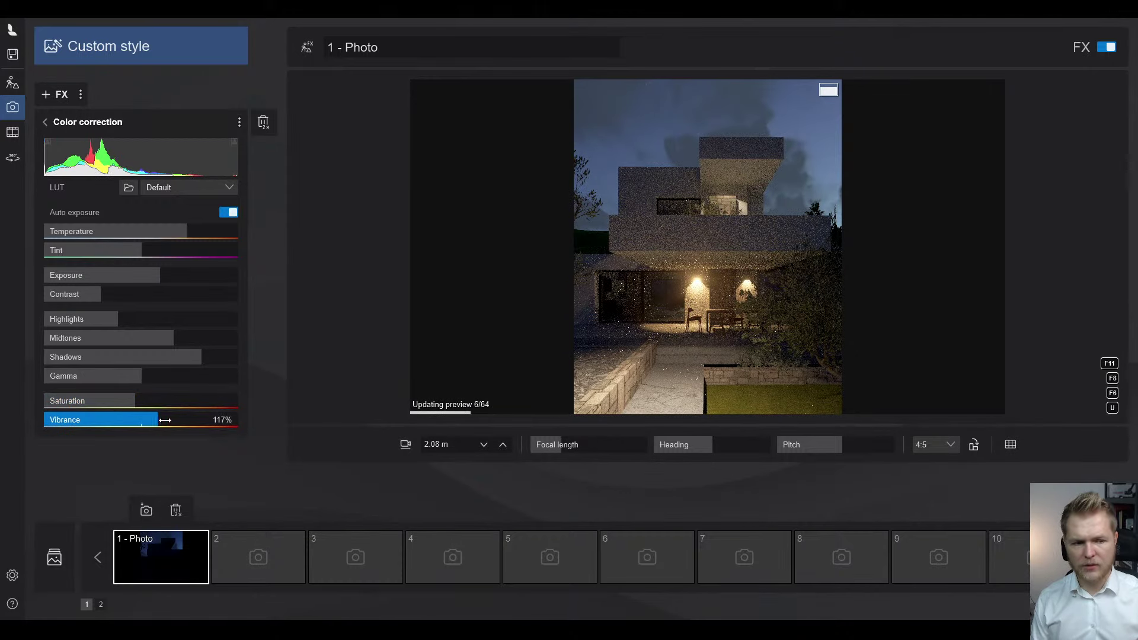
- Add a Volumetric lights effect to the photo
{"action": "left_click", "coordinate": [47, 123]}
{"action": "left_click", "coordinate": [57, 100]}
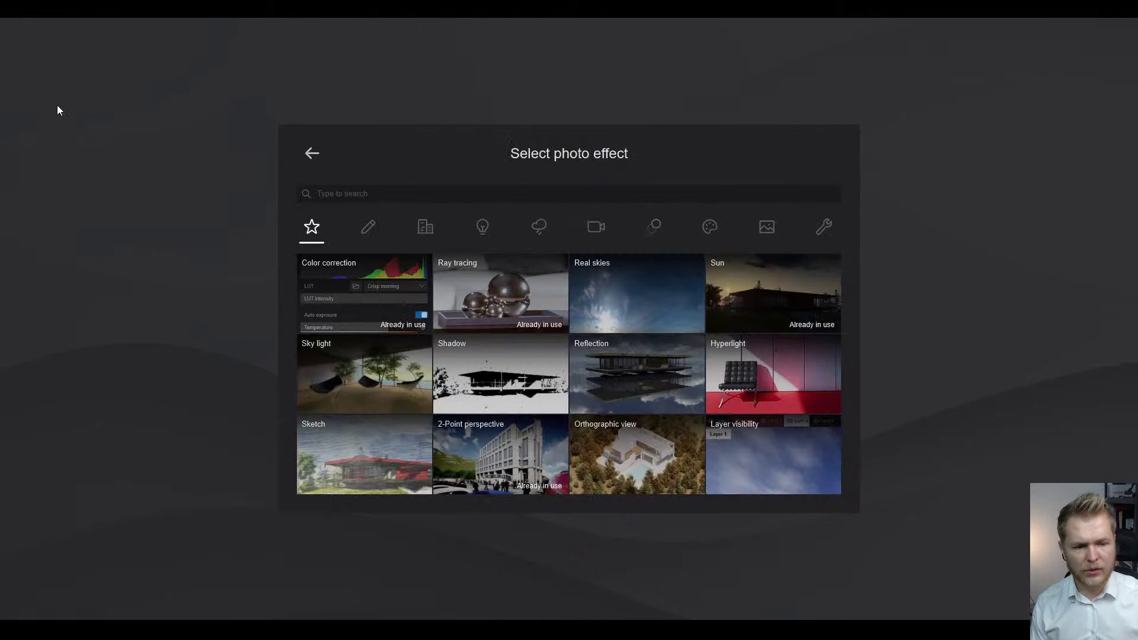
{"action": "left_click", "coordinate": [367, 231]}
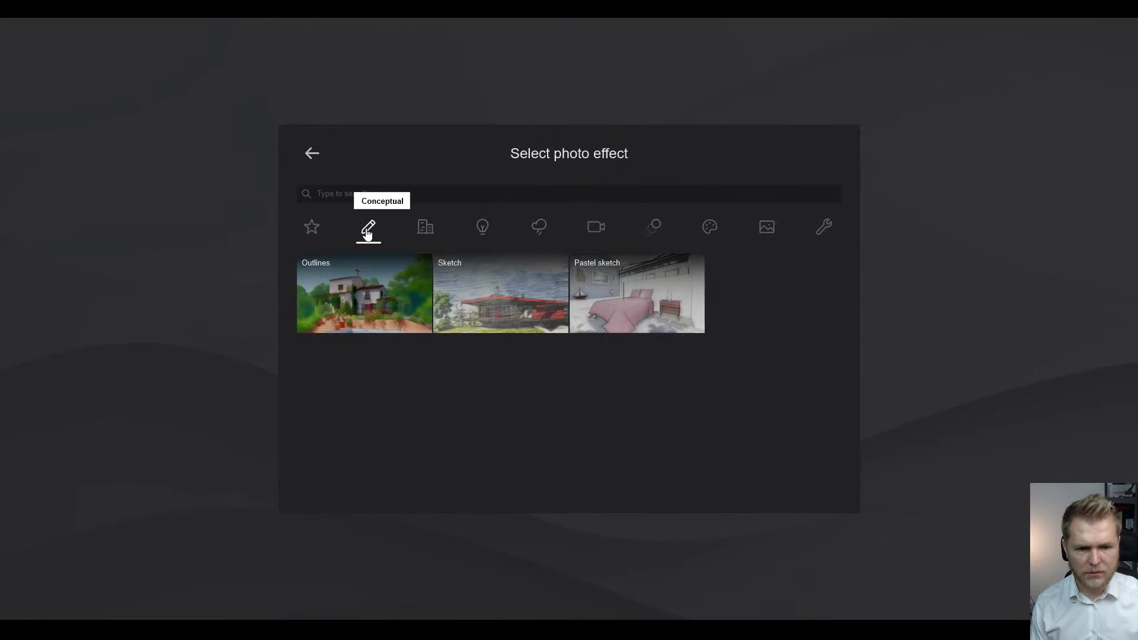
{"action": "left_click", "coordinate": [422, 232]}
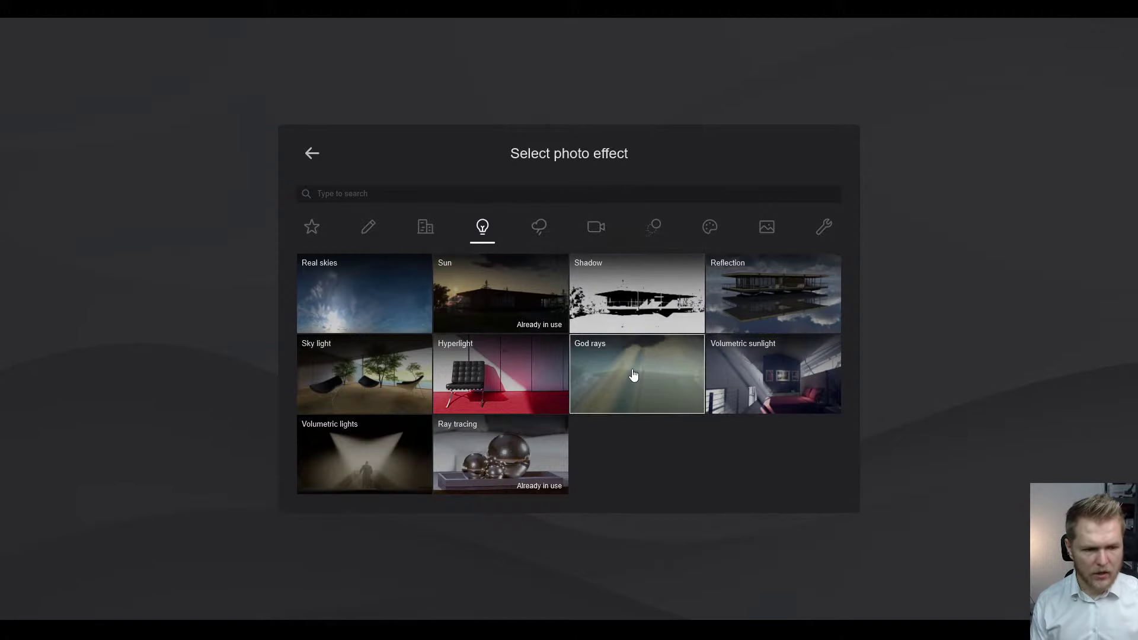
{"action": "left_click", "coordinate": [359, 464]}
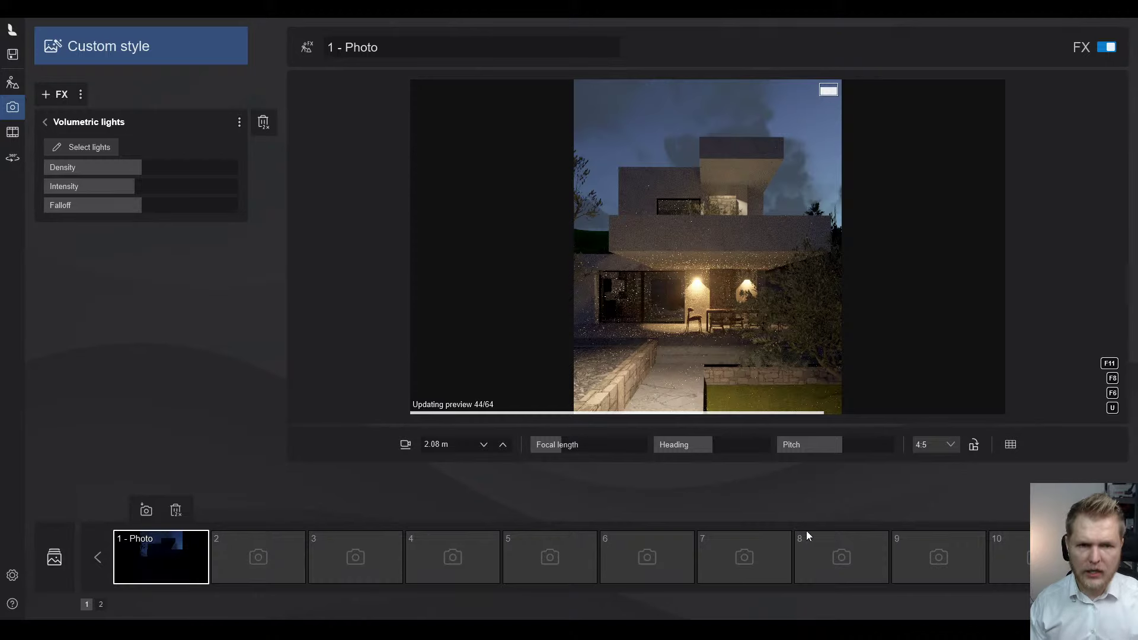
- Render the current shot at Desktop size, 1540x1920, as the JPG file Lumion_oo1 in the Stream 81 - Lumion folder
{"action": "mouse_move", "coordinate": [938, 557]}
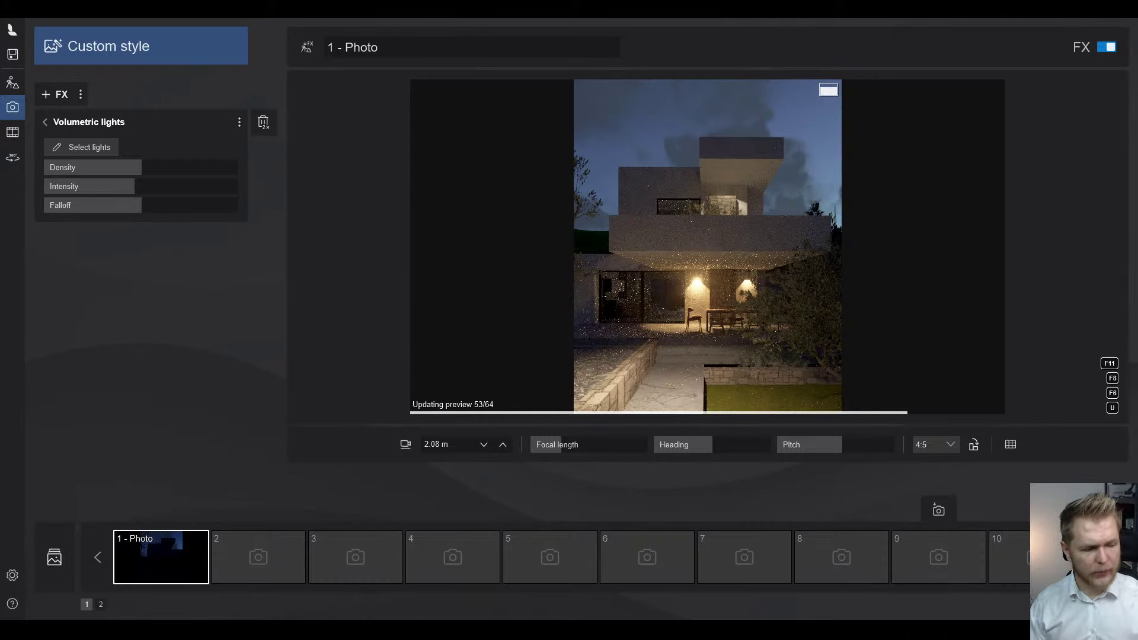
{"action": "right_click_drag", "start_coordinate": [803, 349], "coordinate": [804, 348]}
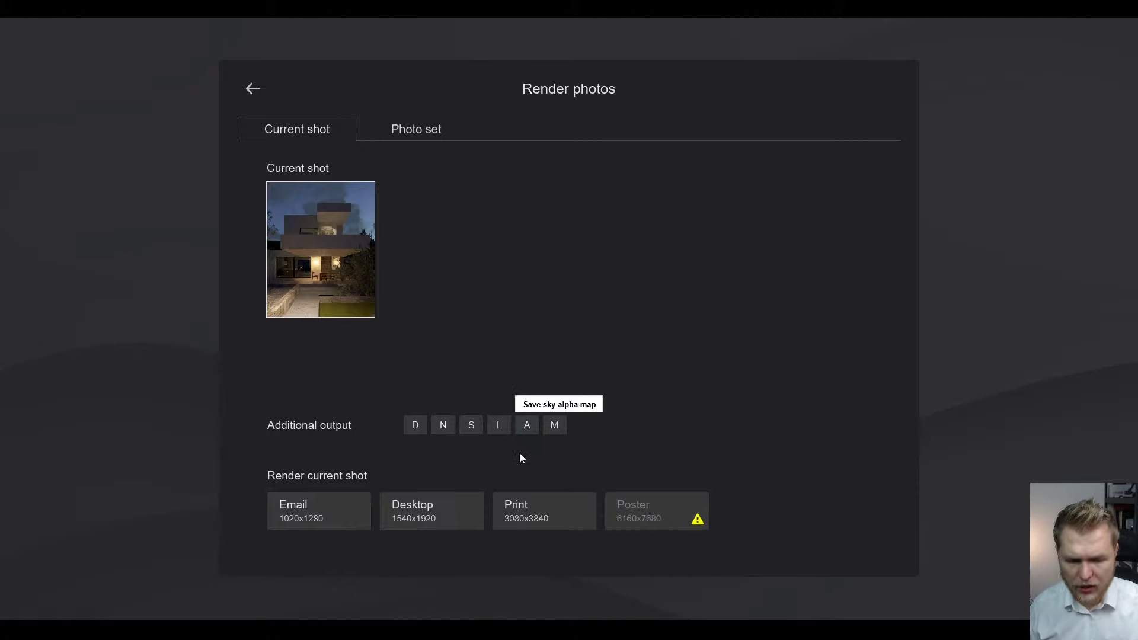
{"action": "left_click", "coordinate": [443, 517]}
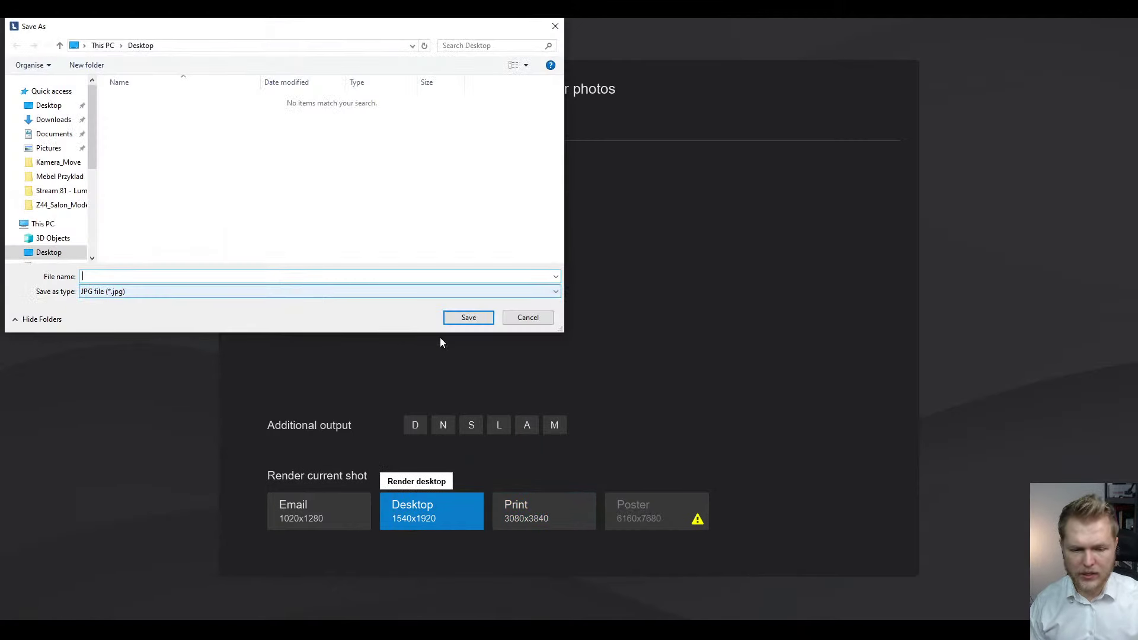
{"action": "left_click", "coordinate": [61, 198]}
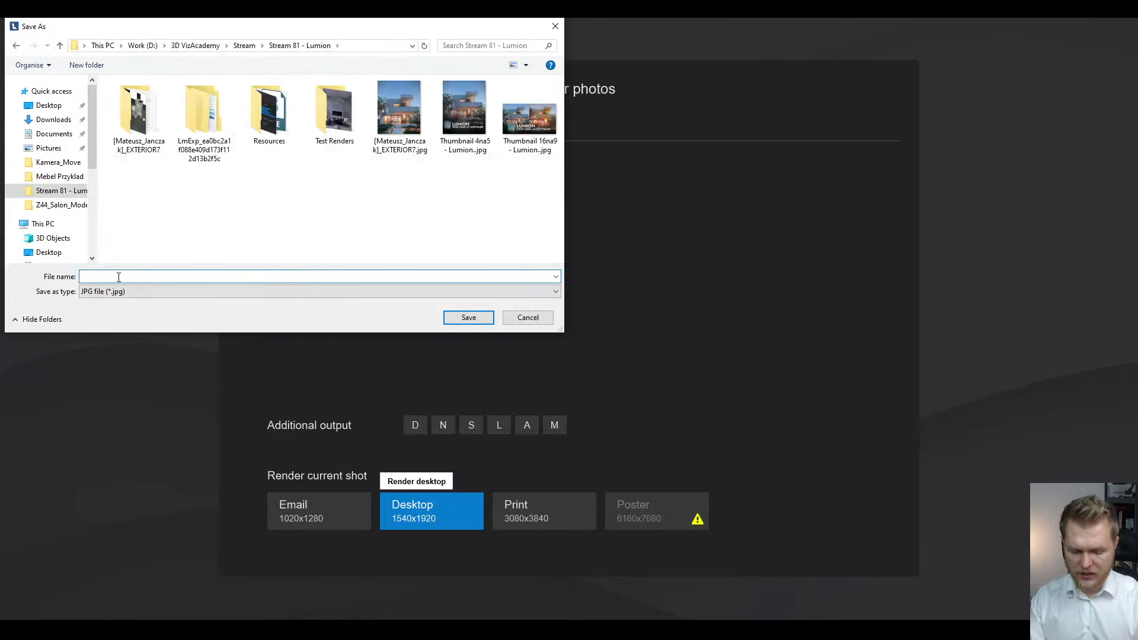
{"action": "type", "text": "Lumion"}
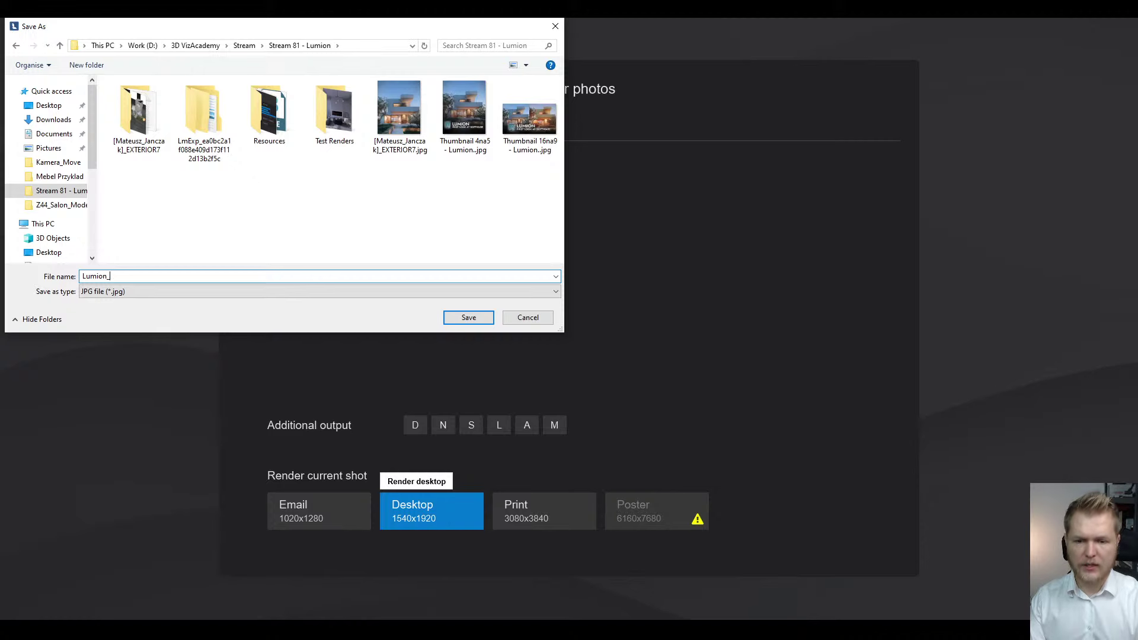
{"action": "type", "text": "_oo1"}
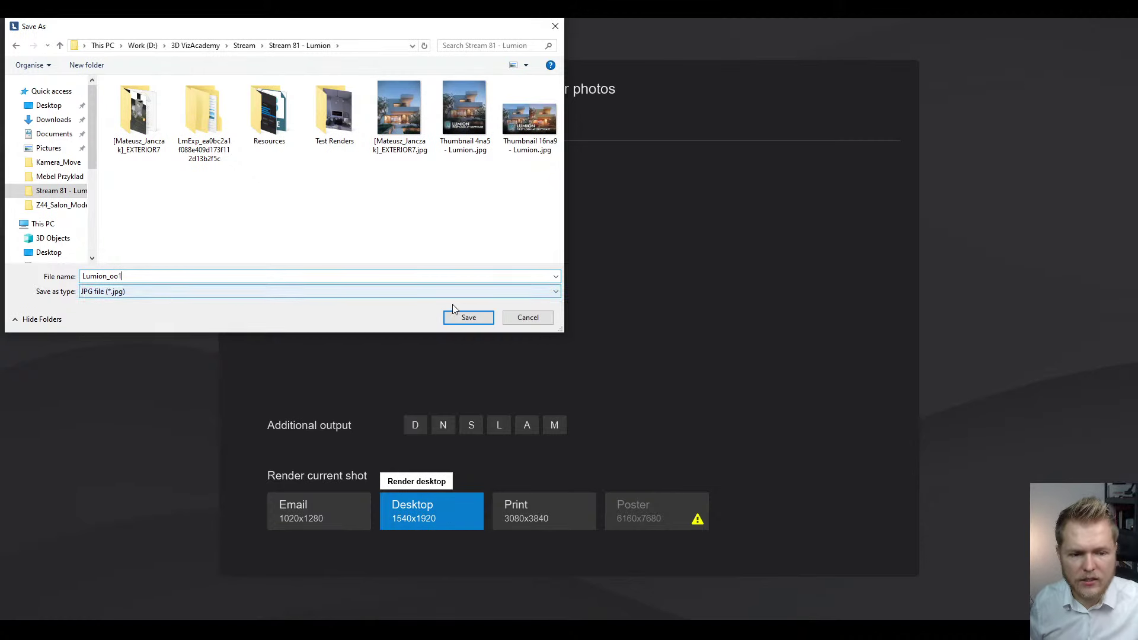
{"action": "left_click", "coordinate": [461, 317]}
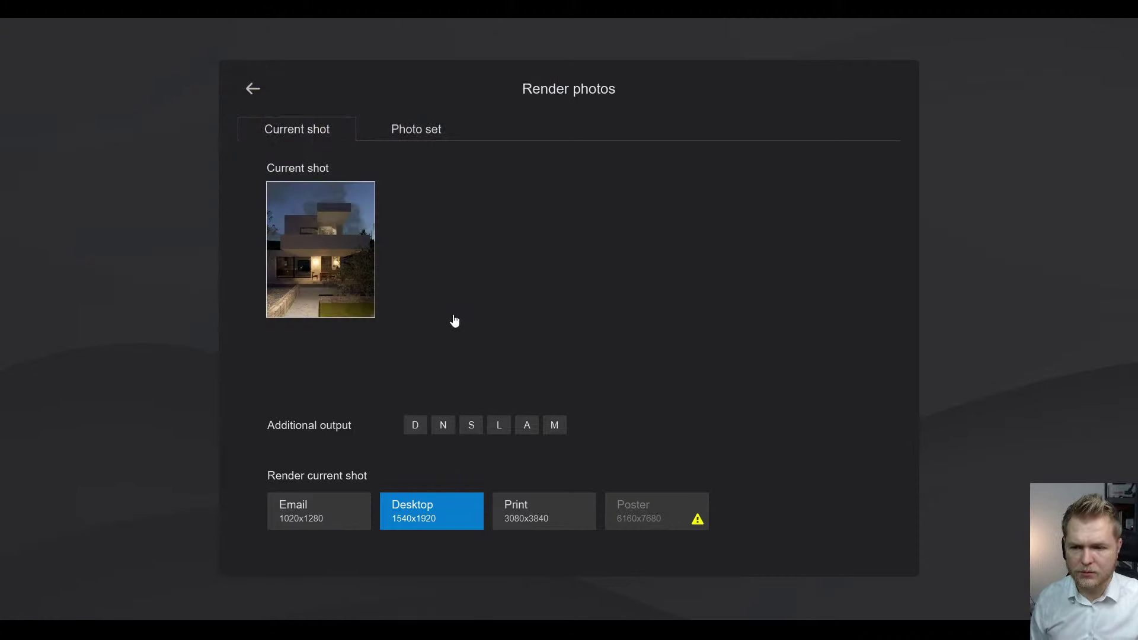
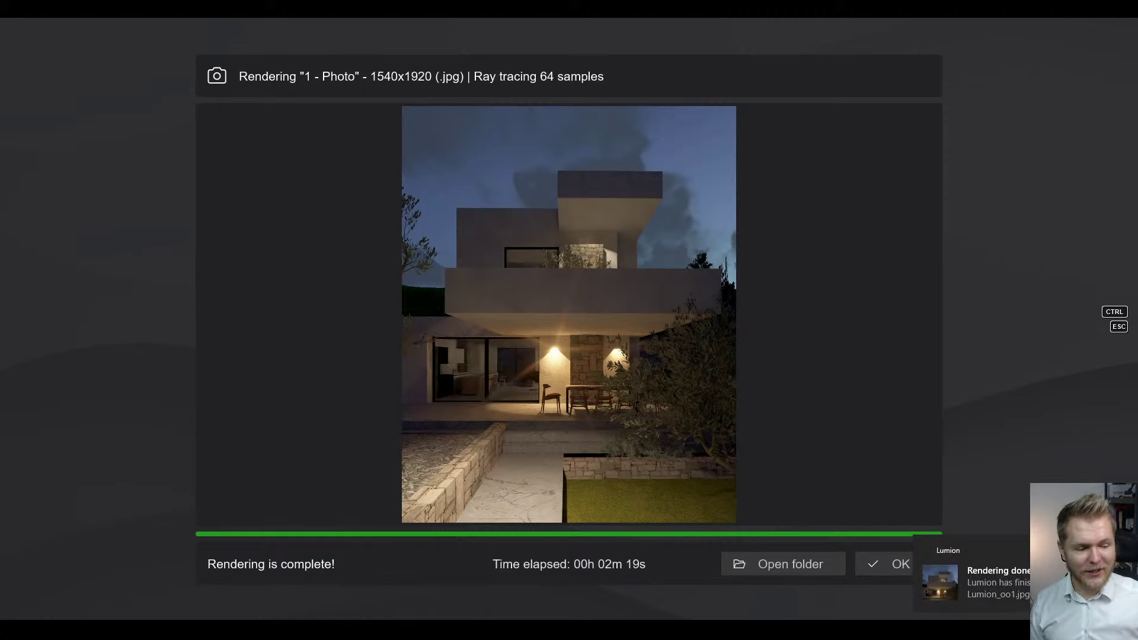
- Open the folder containing the finished render and launch Photoshop
{"action": "left_click", "coordinate": [783, 564]}
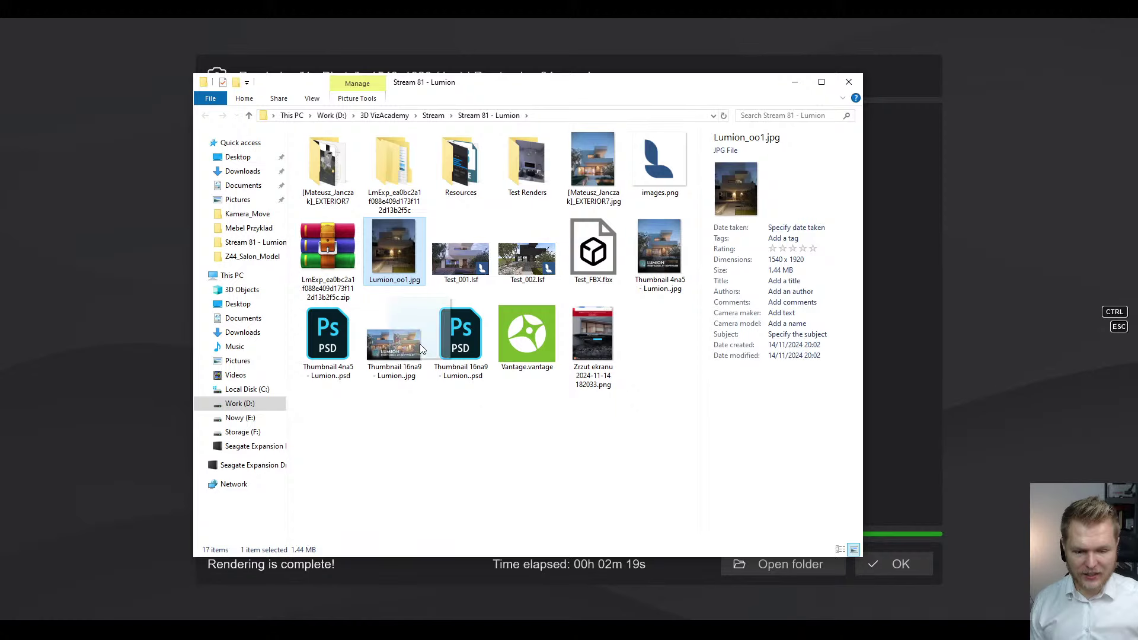
{"action": "left_click", "coordinate": [285, 628]}
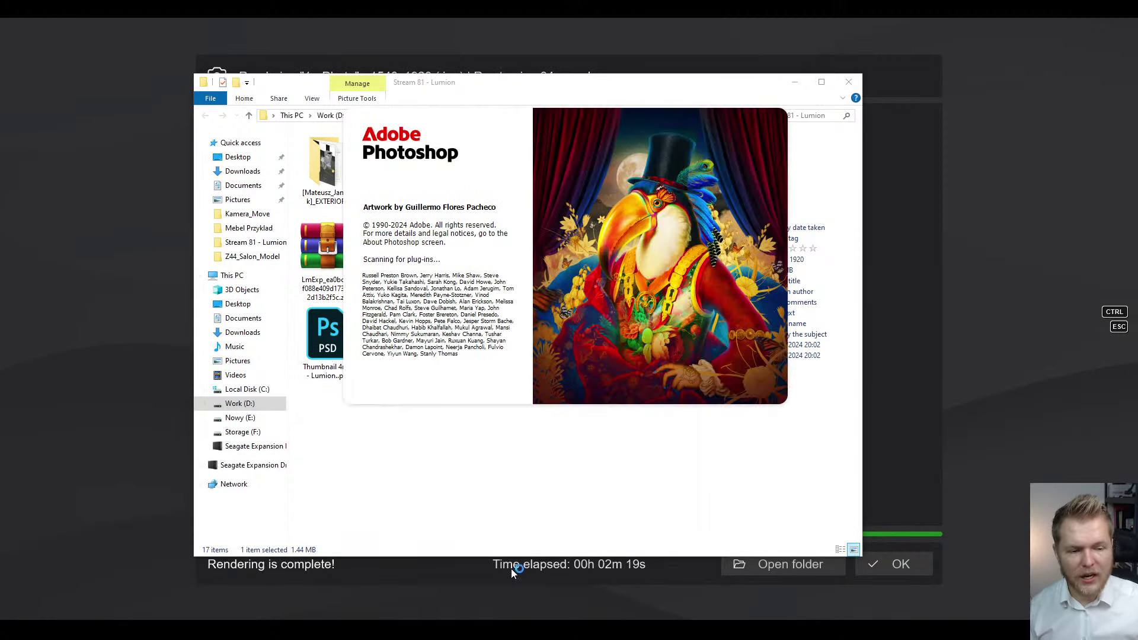
{"action": "left_click", "coordinate": [548, 454]}
- Examine the EXTERIOR7 reference image of the house, checking its terrace lighting, stone walls and overall dusk mood
{"action": "double_click", "coordinate": [603, 151]}
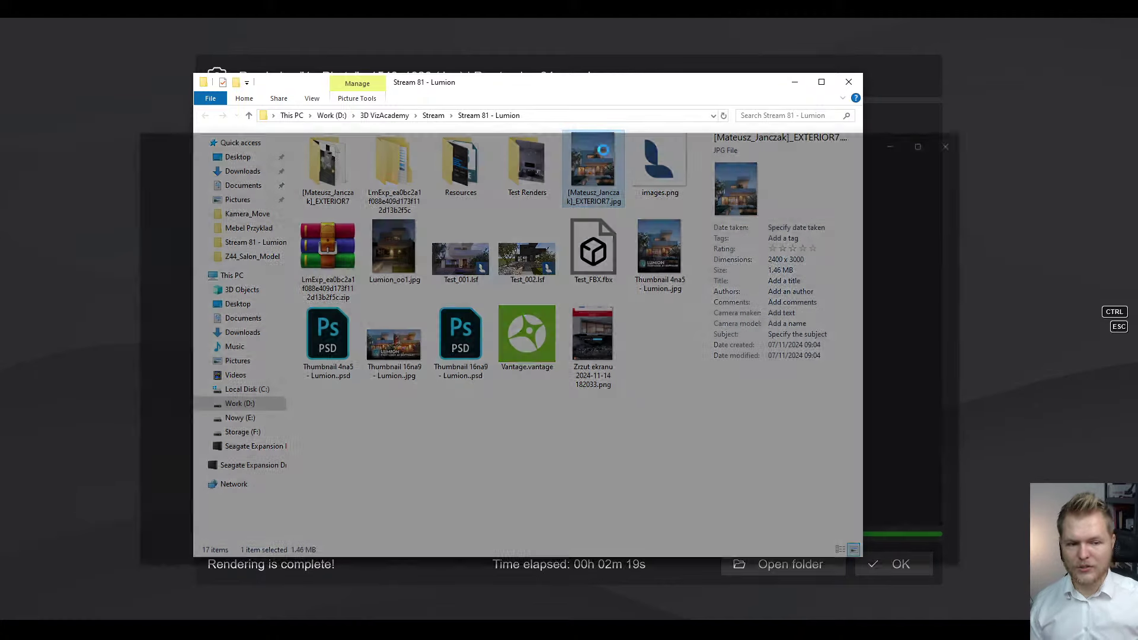
{"action": "scroll", "coordinate": [593, 498], "scroll_direction": "up", "scroll_amount": 4, "text": "ctrl"}
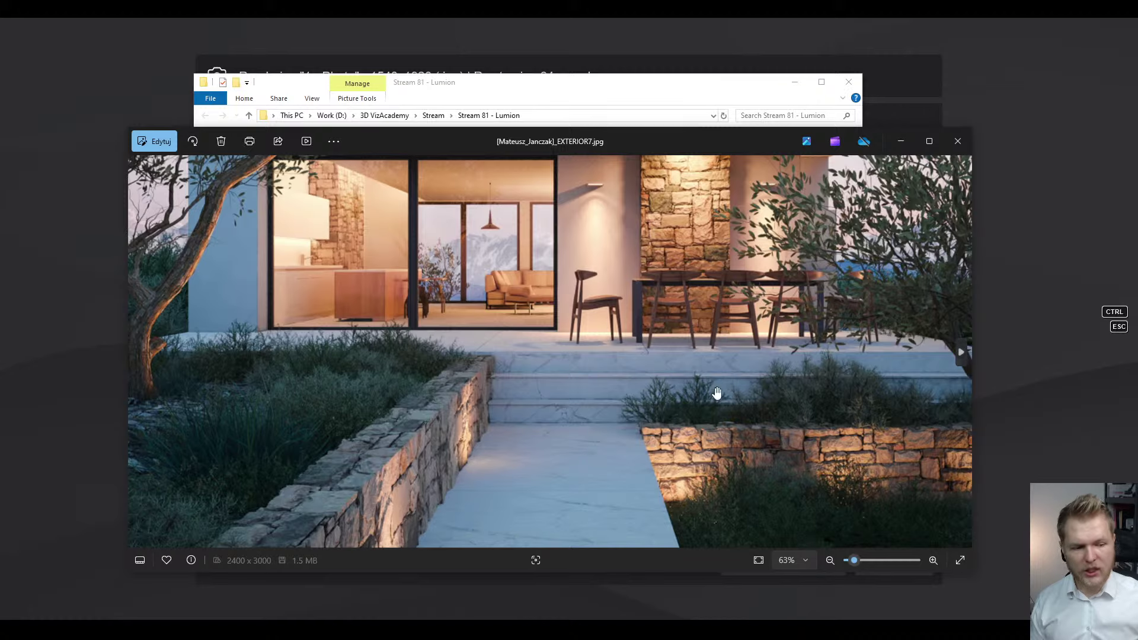
{"action": "scroll", "coordinate": [824, 507], "scroll_direction": "down", "scroll_amount": 2, "text": "ctrl"}
{"action": "scroll", "coordinate": [763, 504], "scroll_direction": "down", "scroll_amount": 1, "text": "ctrl"}
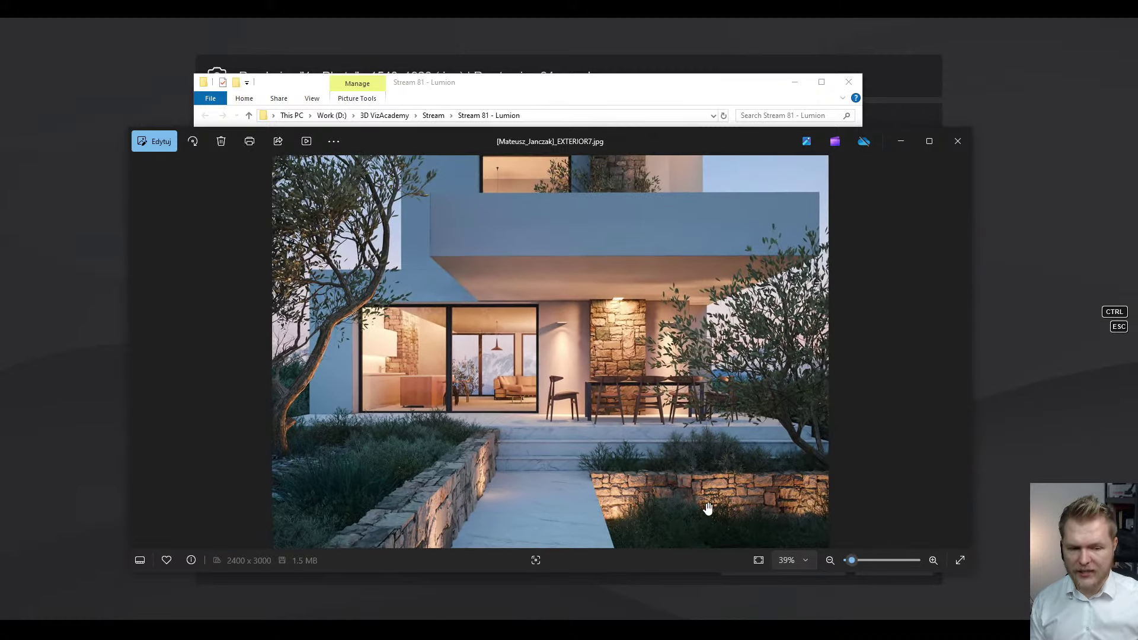
{"action": "scroll", "coordinate": [299, 478], "scroll_direction": "down", "scroll_amount": 2, "text": "ctrl"}
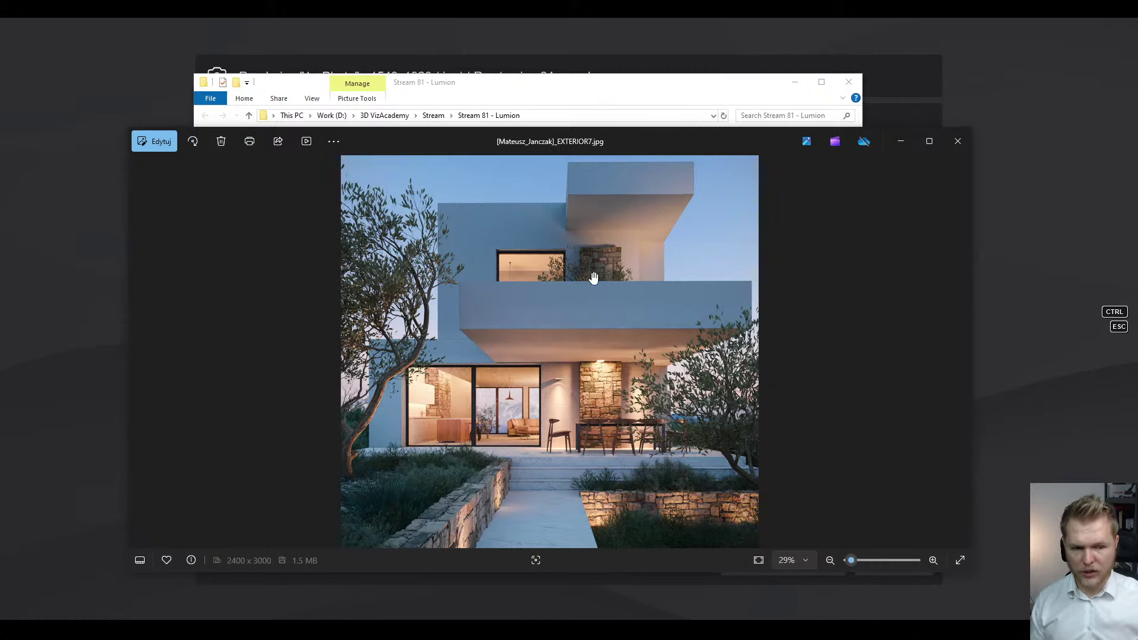
{"action": "scroll", "coordinate": [585, 277], "scroll_direction": "down", "scroll_amount": 1, "text": "ctrl"}
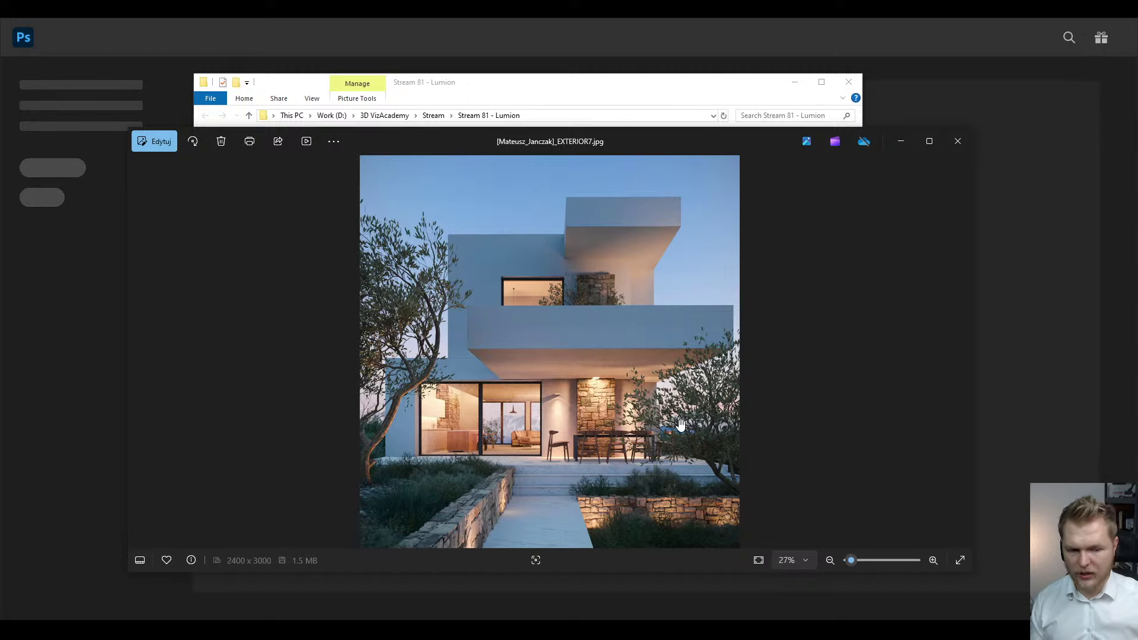
{"action": "scroll", "coordinate": [680, 424], "scroll_direction": "down", "scroll_amount": 2, "text": "ctrl"}
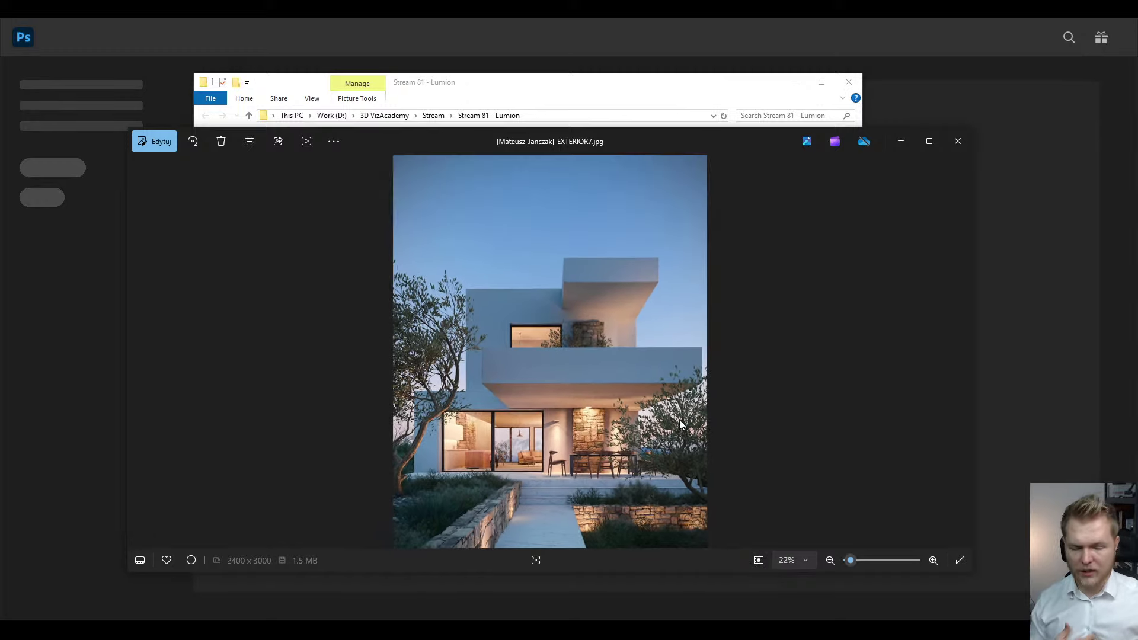
{"action": "left_click", "coordinate": [966, 141]}
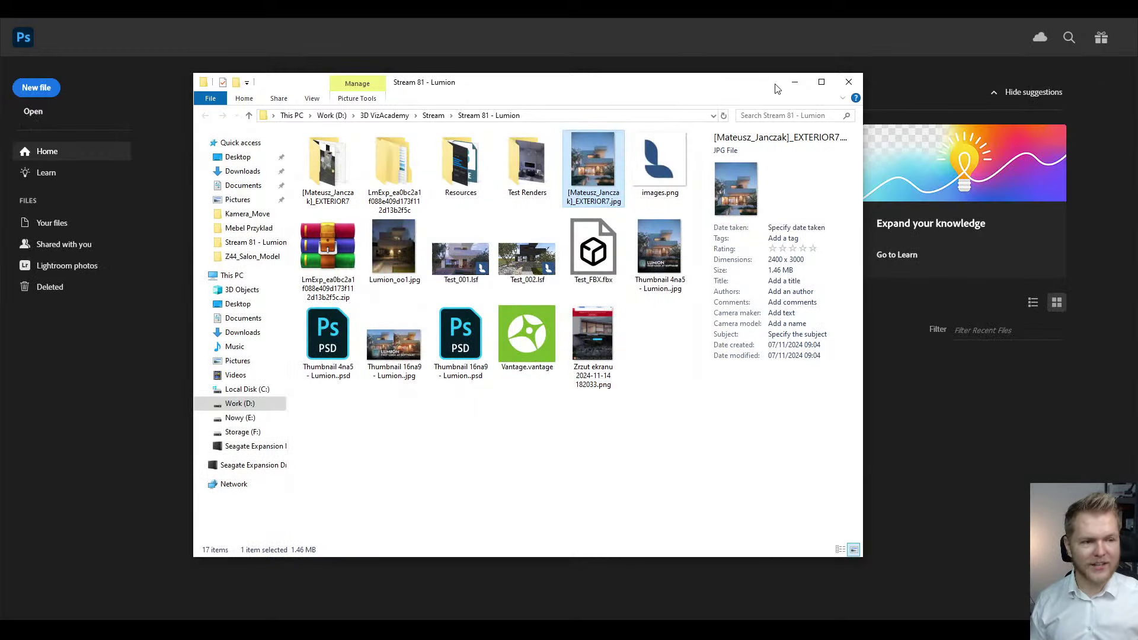
- Open Lumion_oo1.jpg from the Stream 81 - Lumion folder in Photoshop
{"action": "left_click", "coordinate": [792, 83]}
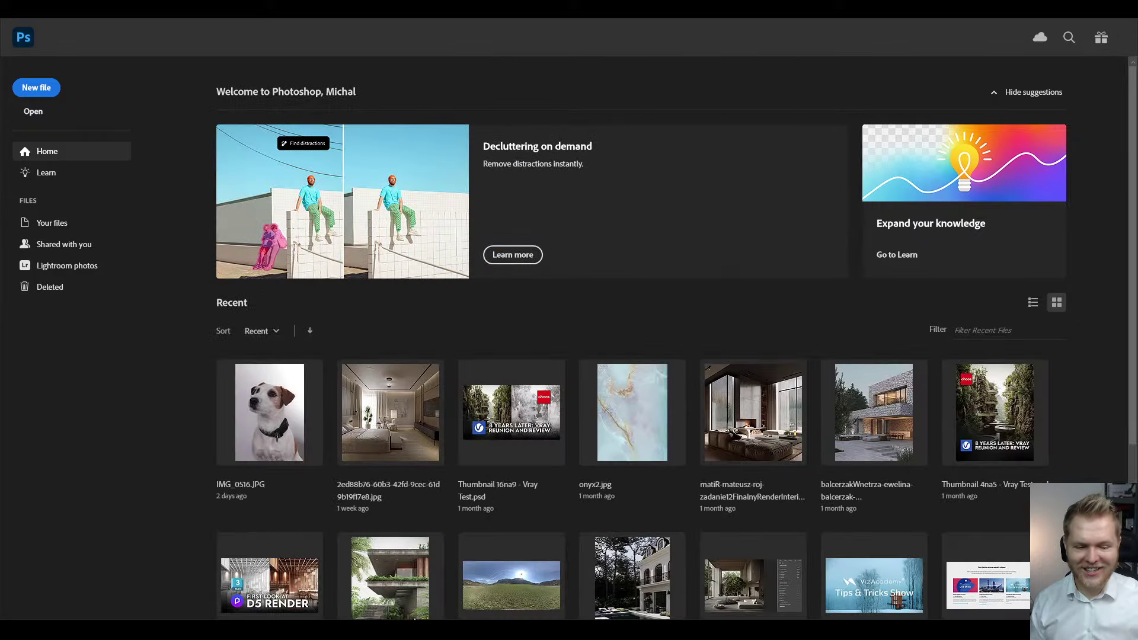
{"action": "key", "text": "alt+Tab"}
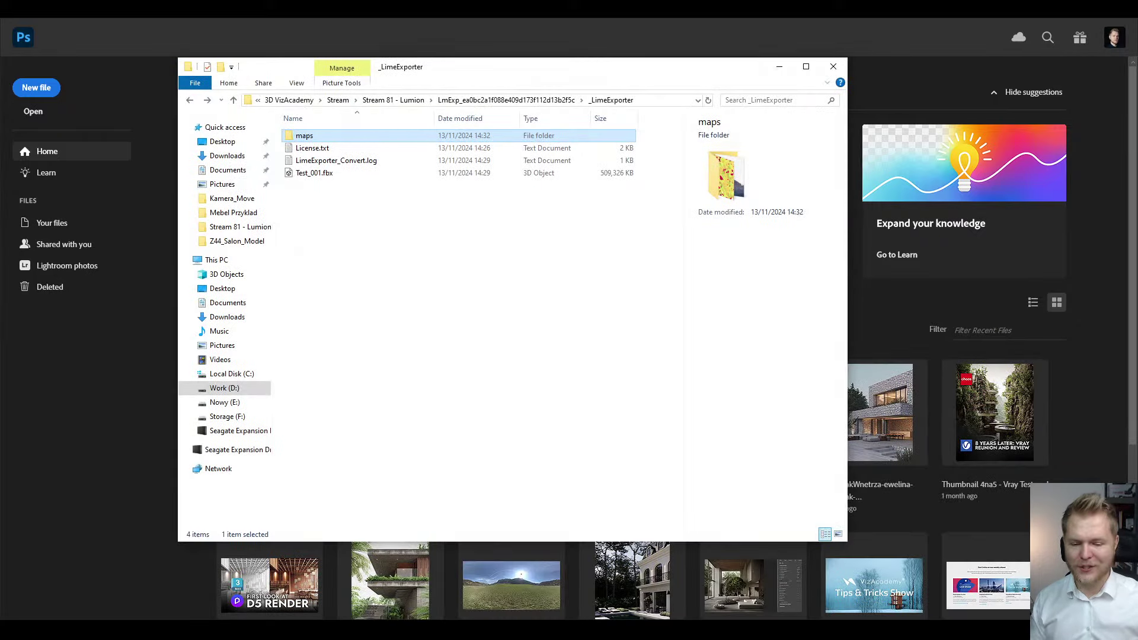
{"action": "left_click", "coordinate": [239, 227]}
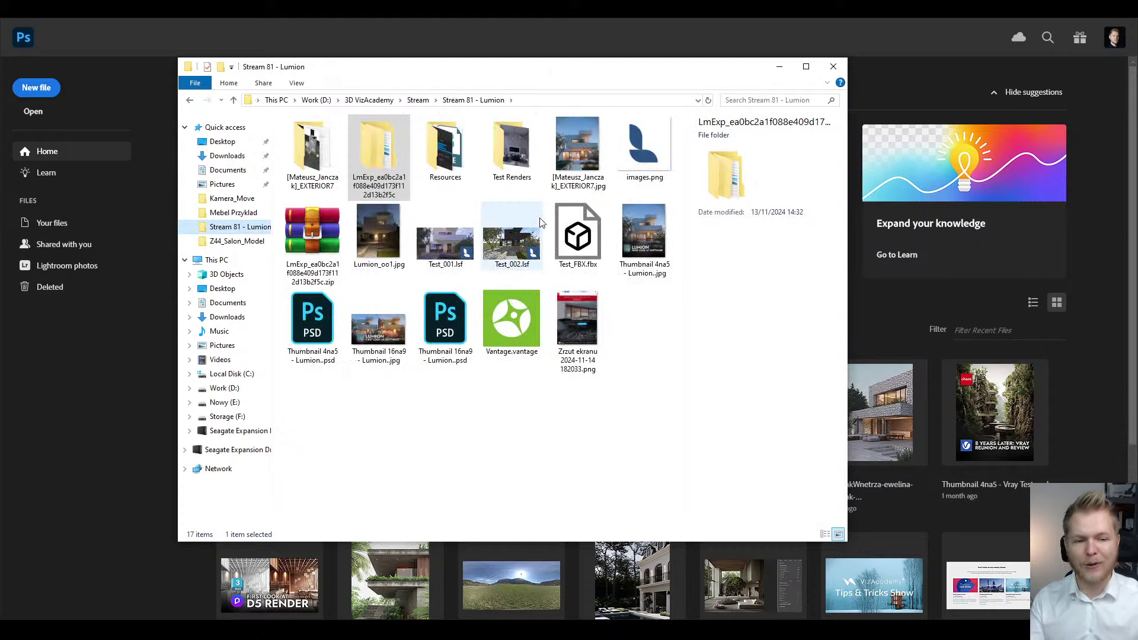
{"action": "left_click", "coordinate": [671, 338]}
{"action": "left_click_drag", "start_coordinate": [371, 240], "coordinate": [584, 45]}
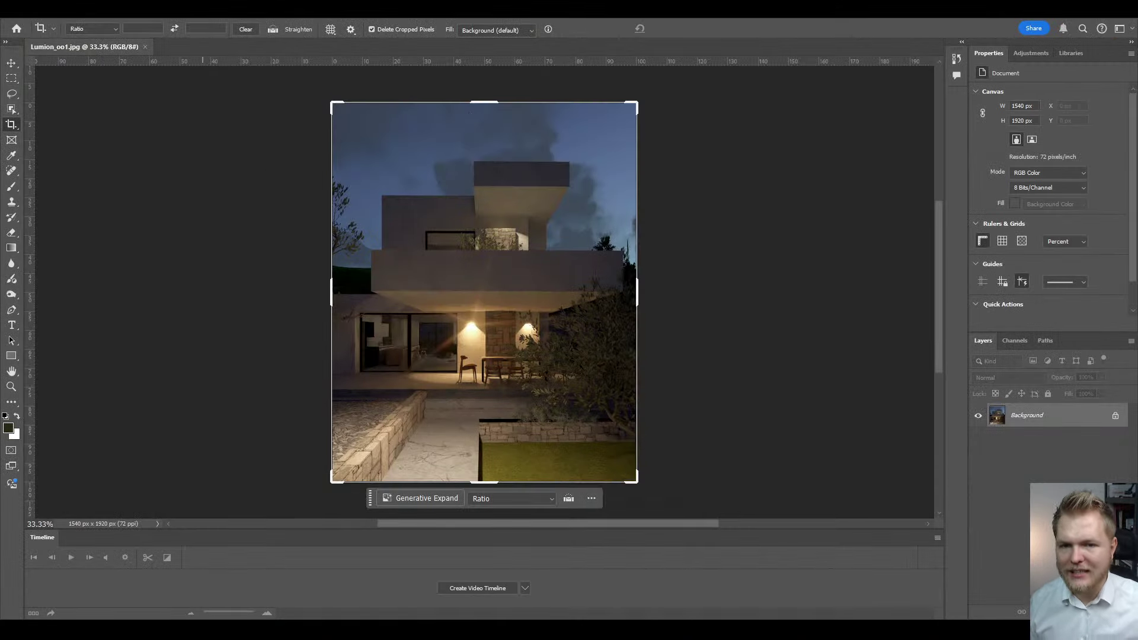
- In the Camera Raw Filter, set exposure +1.05, contrast +32, highlights -74, shadows +45, temperature -8, clarity +32 and dehaze -14
{"action": "left_click", "coordinate": [163, 9]}
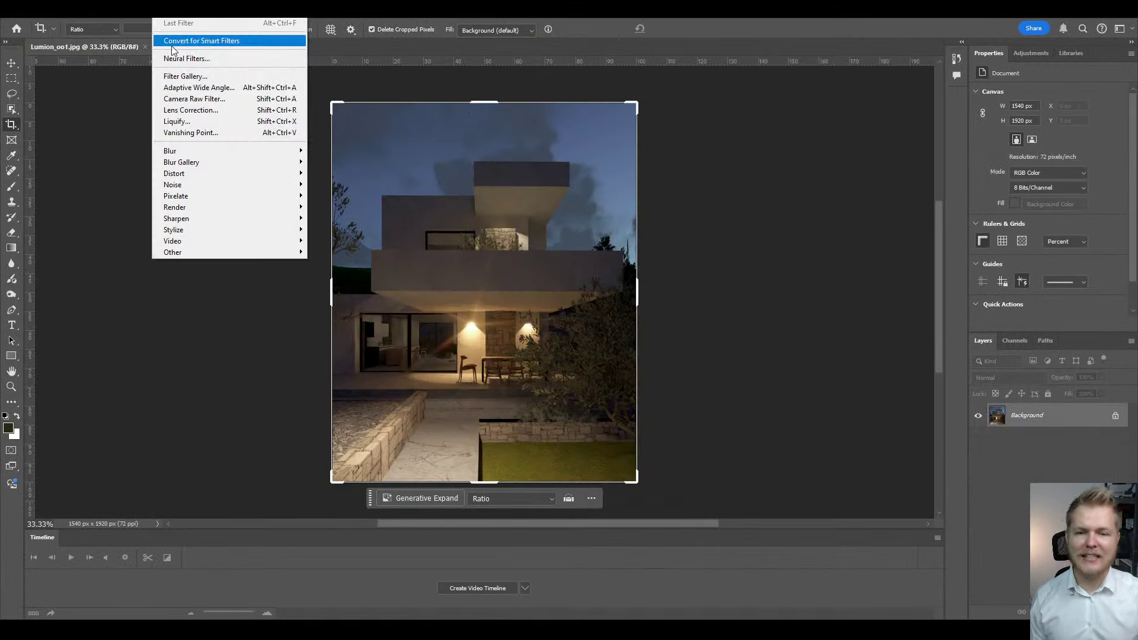
{"action": "left_click", "coordinate": [200, 98]}
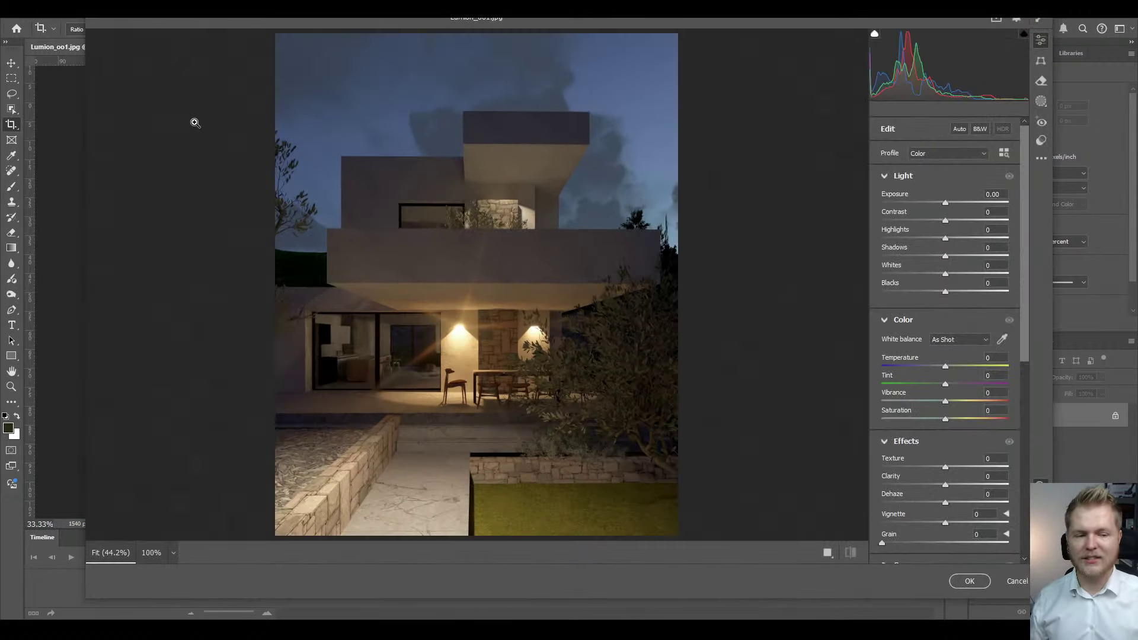
{"action": "left_click_drag", "start_coordinate": [964, 203], "coordinate": [974, 256]}
{"action": "left_click", "coordinate": [944, 221]}
{"action": "left_click_drag", "start_coordinate": [945, 366], "coordinate": [940, 367]}
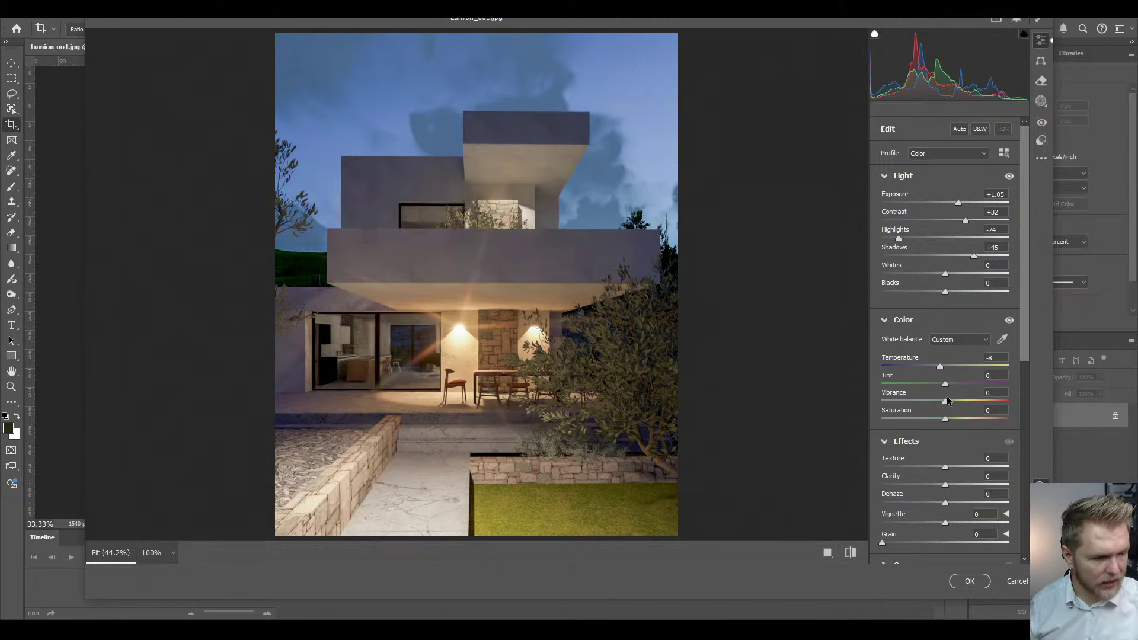
{"action": "scroll", "coordinate": [946, 401], "scroll_direction": "down", "scroll_amount": 3}
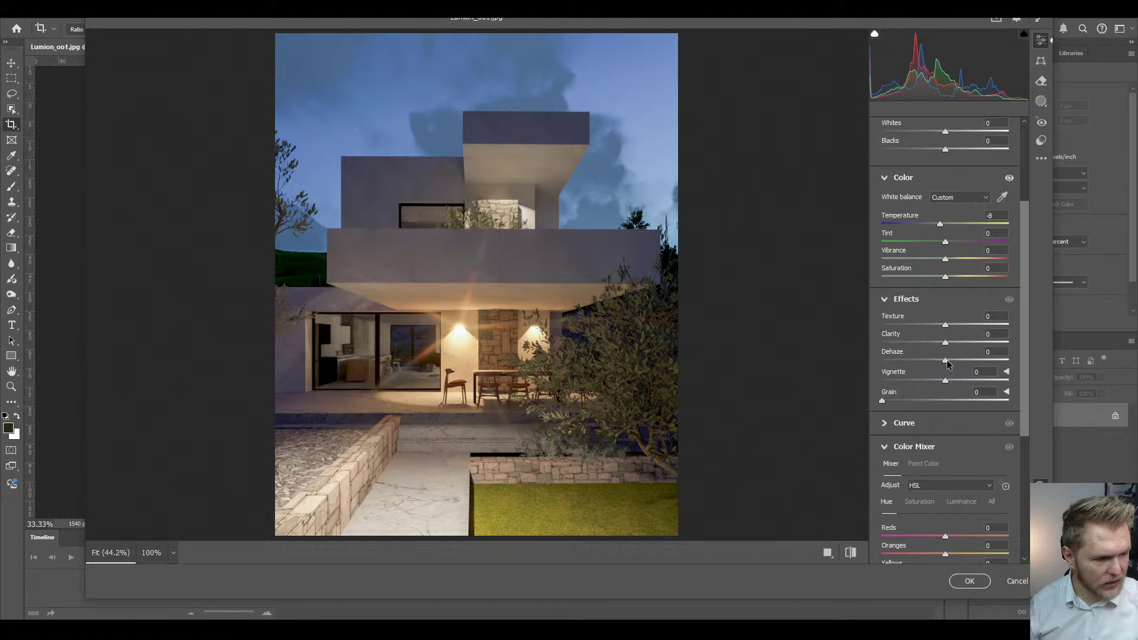
{"action": "left_click_drag", "start_coordinate": [947, 361], "coordinate": [965, 344]}
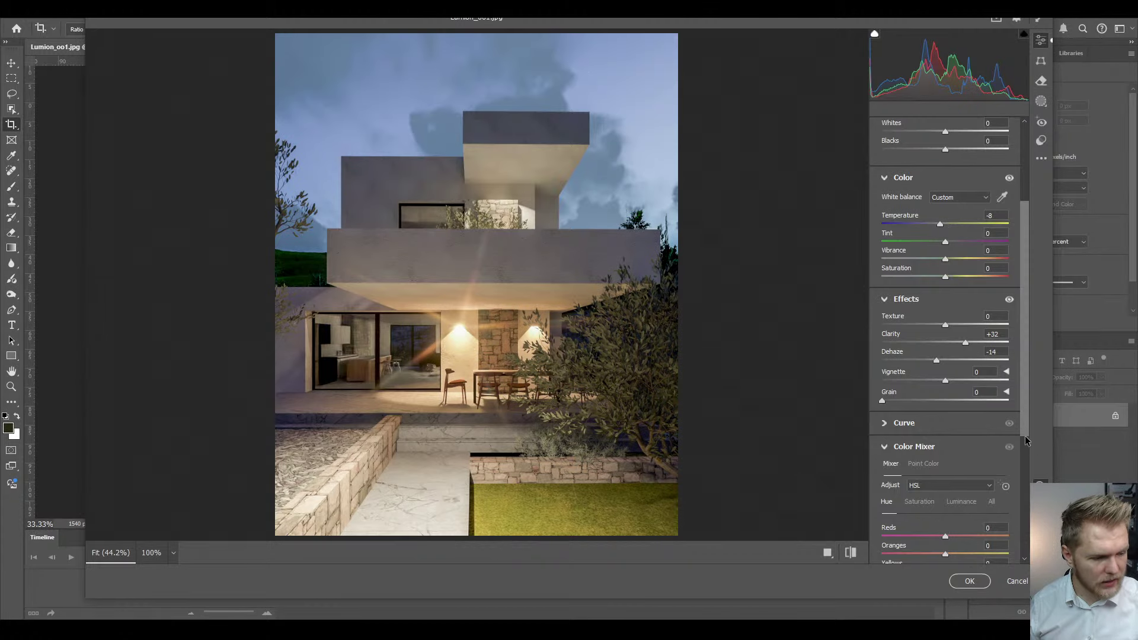
- In the Color Mixer, set the hue of oranges to -27, yellows to -34 and greens to -50, and the yellows luminance to -49
{"action": "scroll", "coordinate": [1027, 440], "scroll_direction": "down", "scroll_amount": 3}
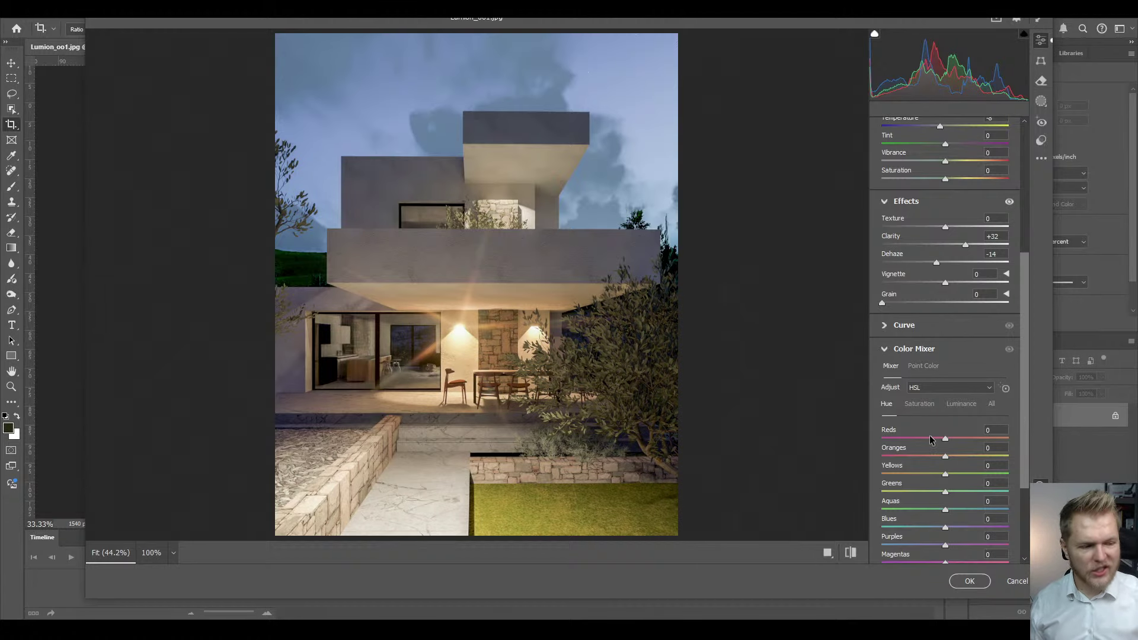
{"action": "left_click", "coordinate": [920, 406]}
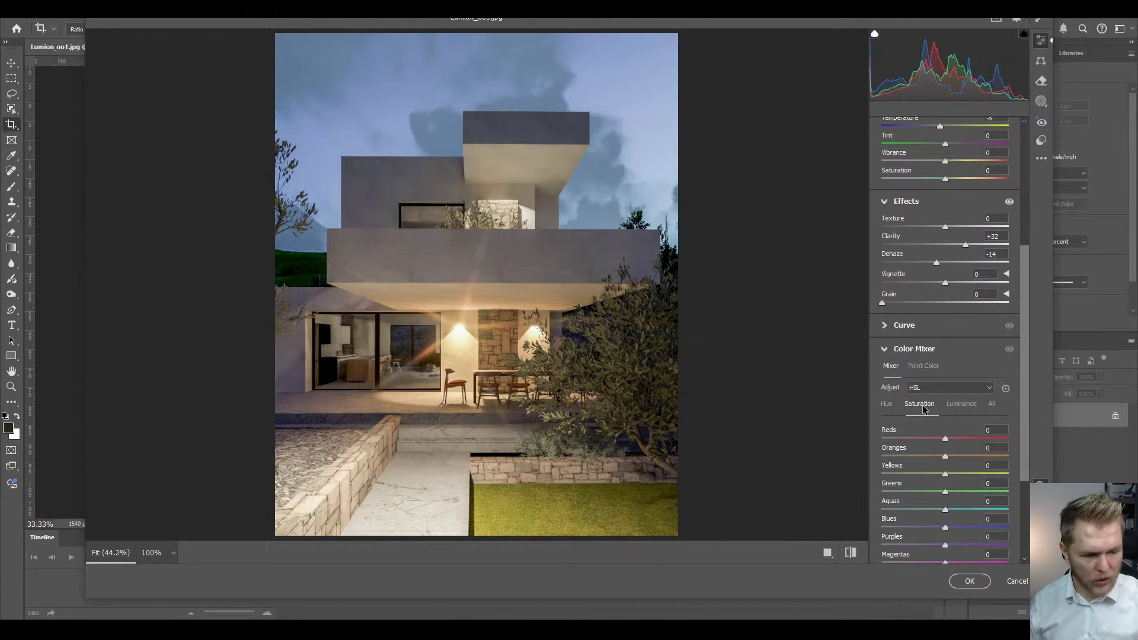
{"action": "left_click", "coordinate": [887, 405]}
{"action": "mouse_move", "coordinate": [945, 456]}
{"action": "left_mouse_down"}
{"action": "mouse_move", "coordinate": [917, 457]}
{"action": "mouse_move", "coordinate": [928, 457]}
{"action": "left_mouse_up"}
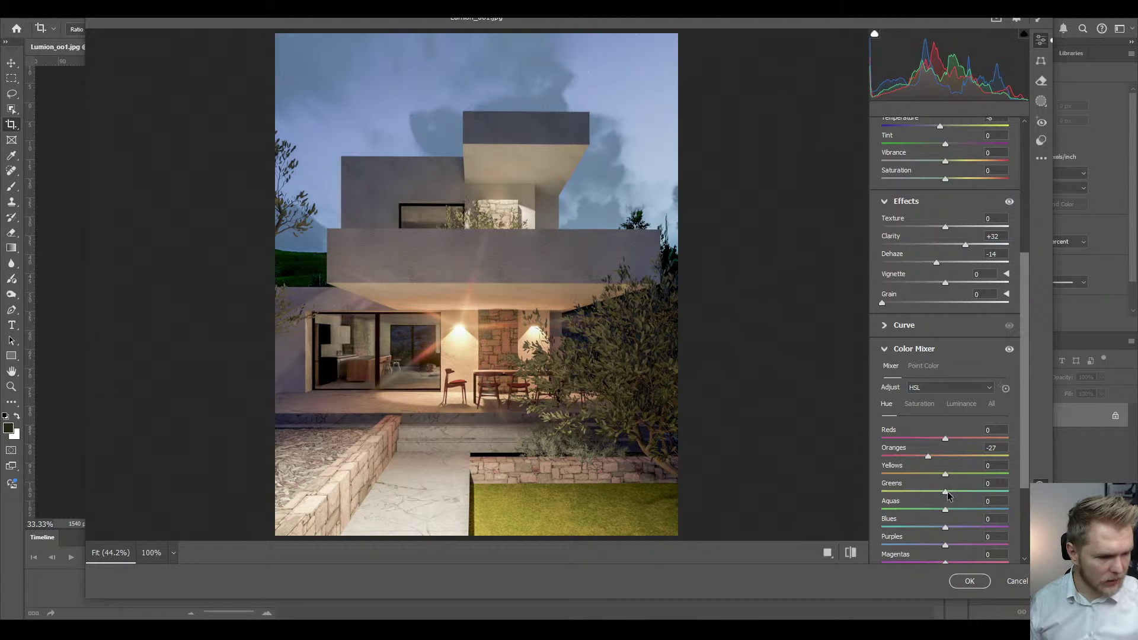
{"action": "left_click_drag", "start_coordinate": [947, 495], "coordinate": [924, 475]}
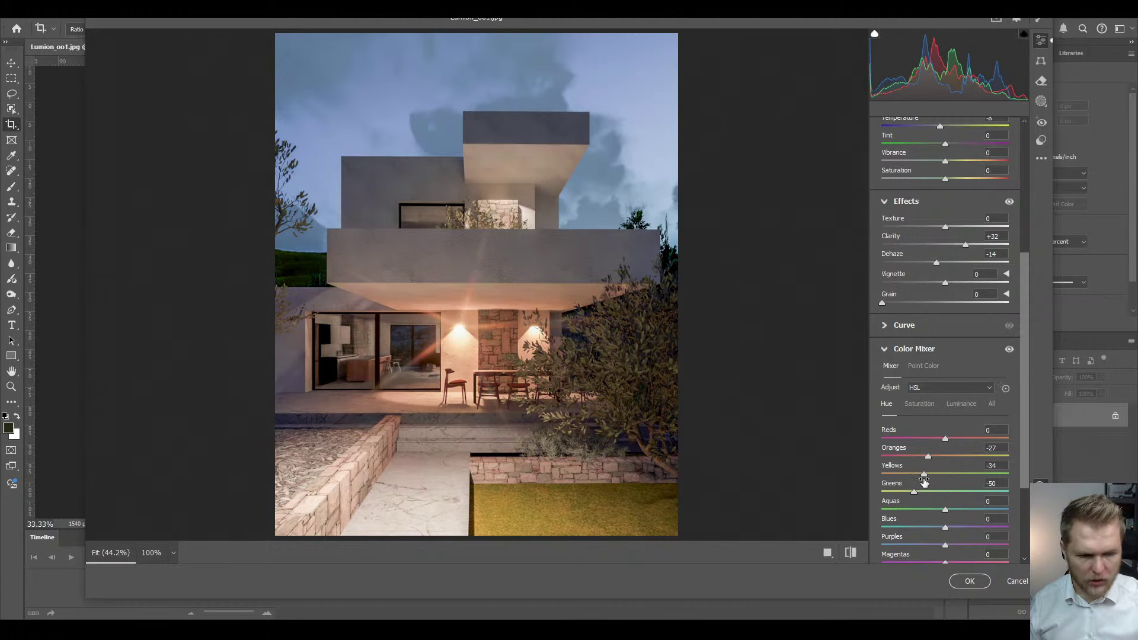
{"action": "left_click", "coordinate": [961, 404]}
{"action": "left_click_drag", "start_coordinate": [946, 474], "coordinate": [916, 477]}
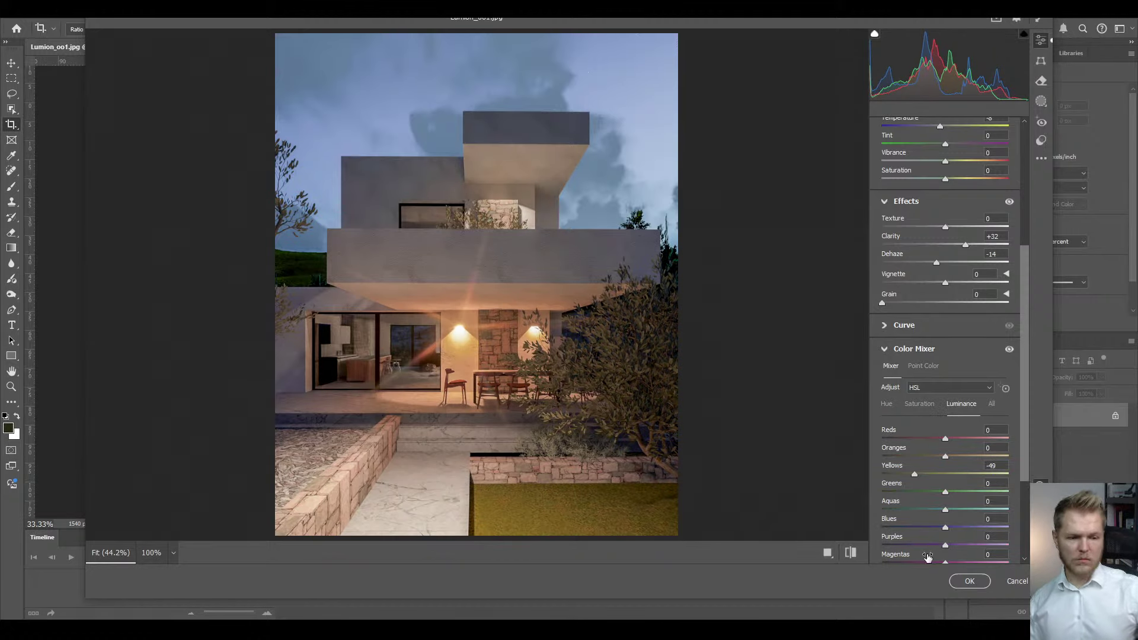
- Apply the Camera Raw Filter adjustments to the image and switch to the Rectangular Marquee tool, leaving nothing selected
{"action": "left_click", "coordinate": [970, 580]}
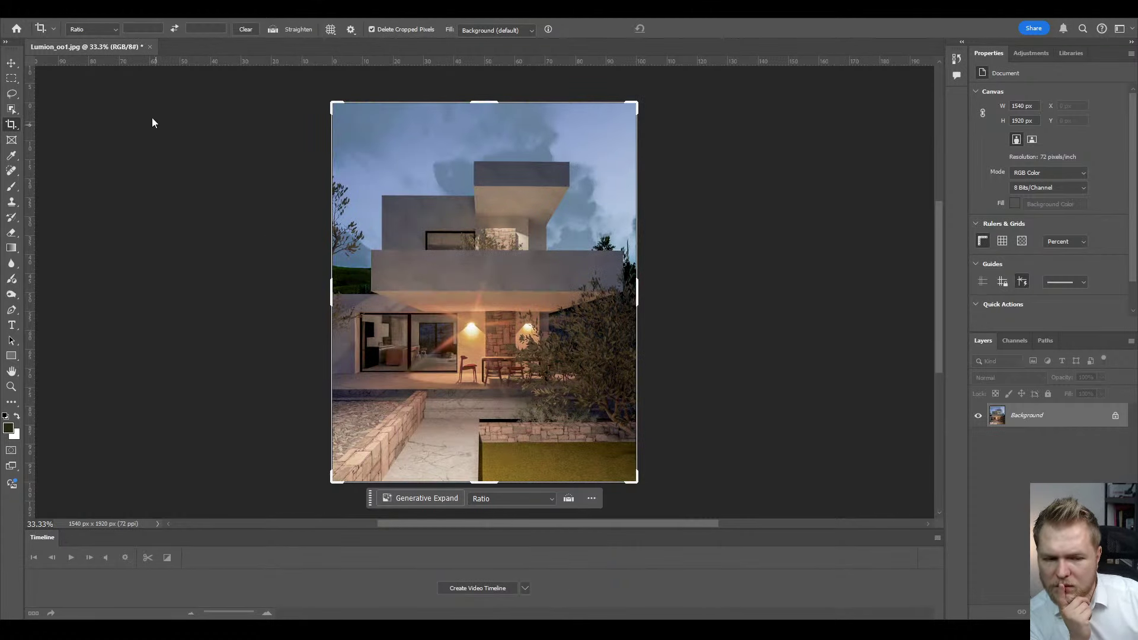
{"action": "left_click", "coordinate": [11, 78]}
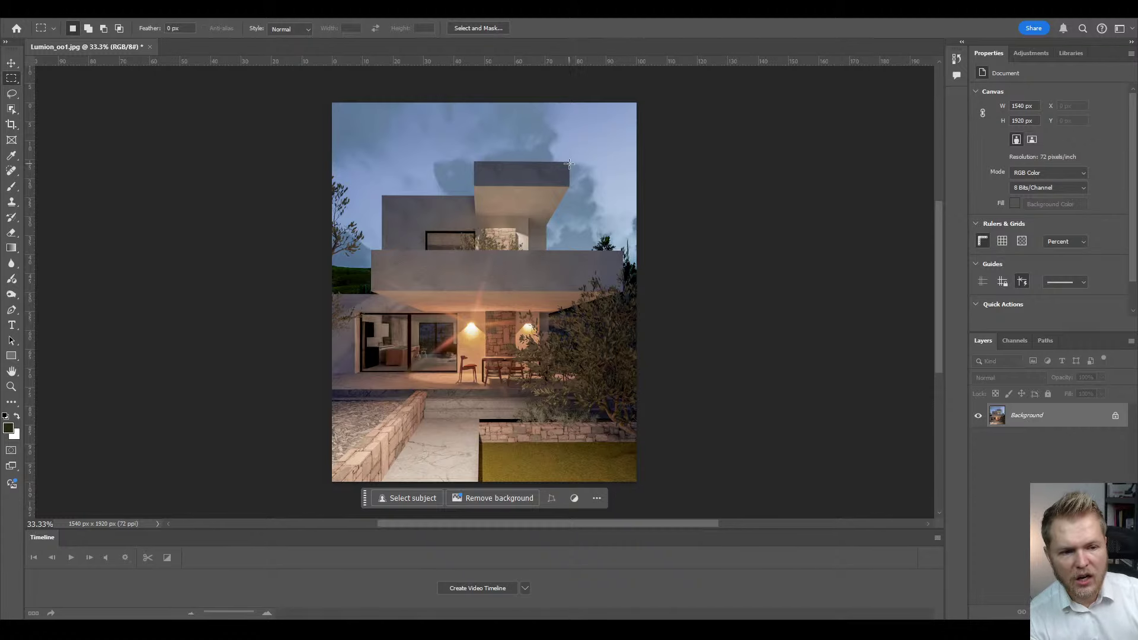
{"action": "left_click_drag", "start_coordinate": [569, 164], "coordinate": [482, 184]}
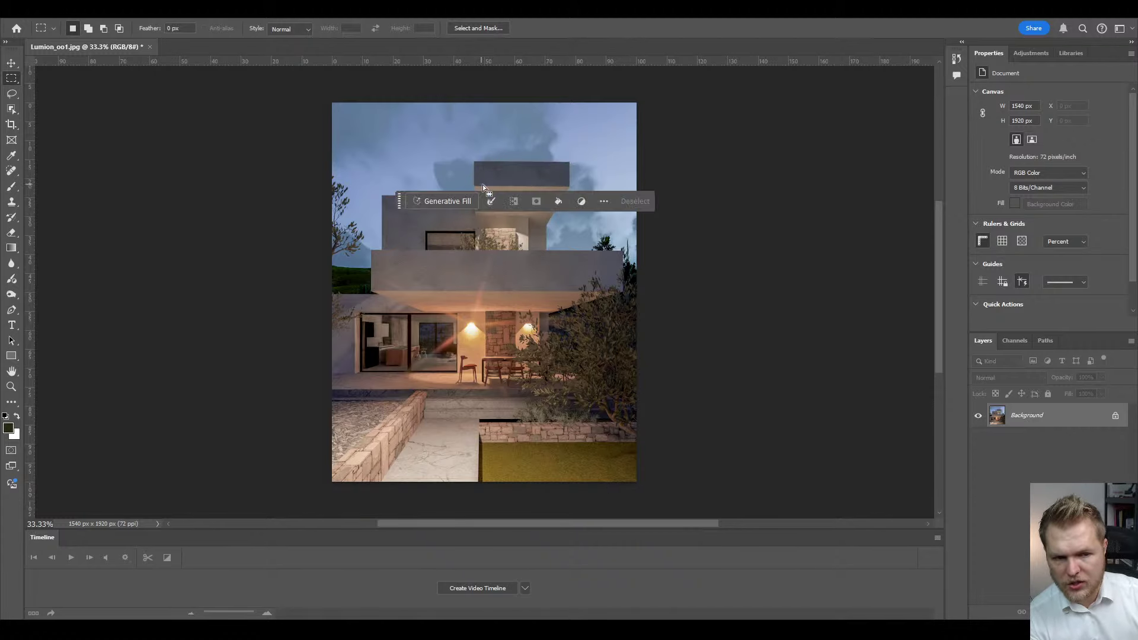
{"action": "left_click", "coordinate": [450, 157]}
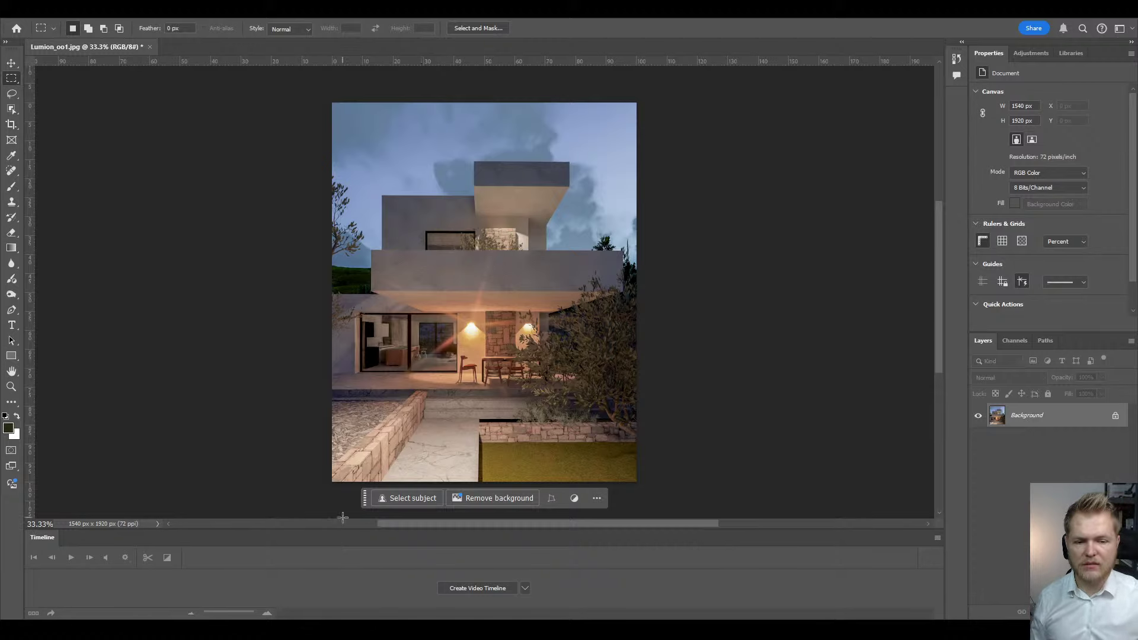
- Examine the graded image up close, checking the terrace lights, dining furniture, interior and olive tree, and finally the whole house
{"action": "scroll", "coordinate": [460, 230], "scroll_direction": "up", "scroll_amount": 2, "text": "alt"}
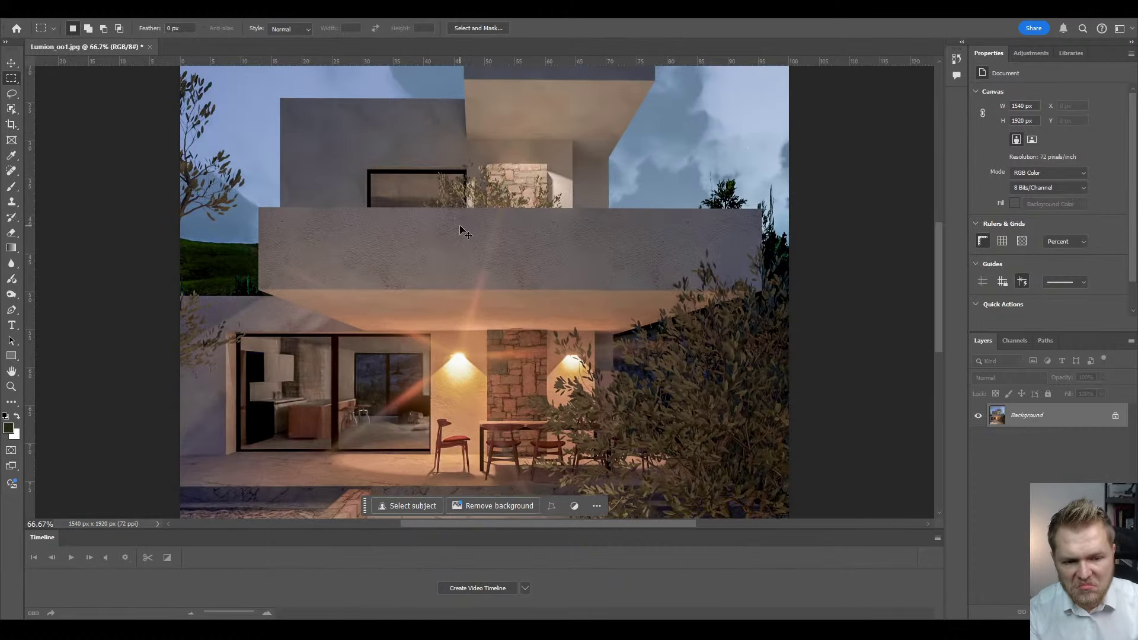
{"action": "scroll", "coordinate": [460, 230], "scroll_direction": "up", "scroll_amount": 1, "text": "alt"}
{"action": "scroll", "coordinate": [448, 256], "scroll_direction": "down", "scroll_amount": 4}
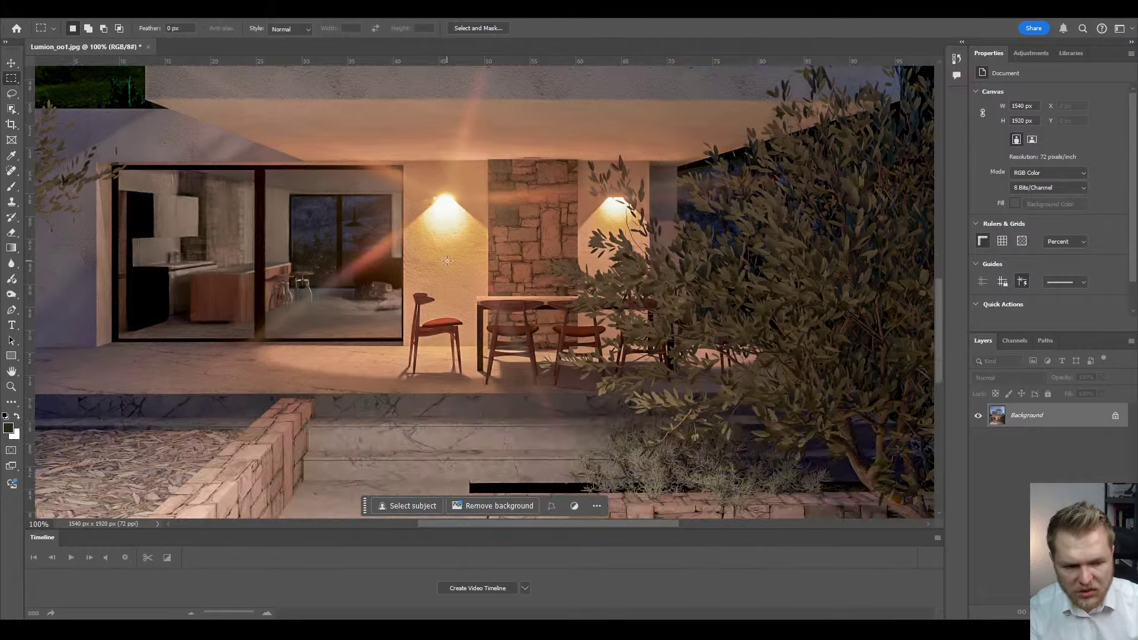
{"action": "scroll", "coordinate": [452, 268], "scroll_direction": "up", "scroll_amount": 1, "text": "alt"}
{"action": "scroll", "coordinate": [452, 271], "scroll_direction": "down", "scroll_amount": 5}
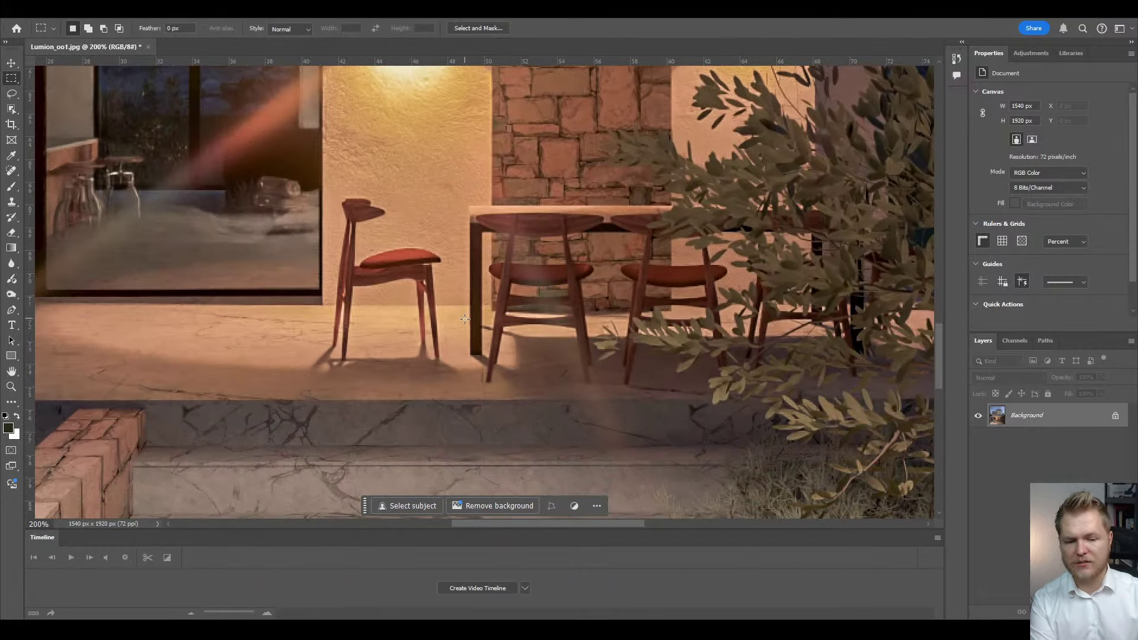
{"action": "scroll", "coordinate": [462, 332], "scroll_direction": "down", "scroll_amount": 2, "text": "alt"}
{"action": "scroll", "coordinate": [471, 349], "scroll_direction": "up", "scroll_amount": 2}
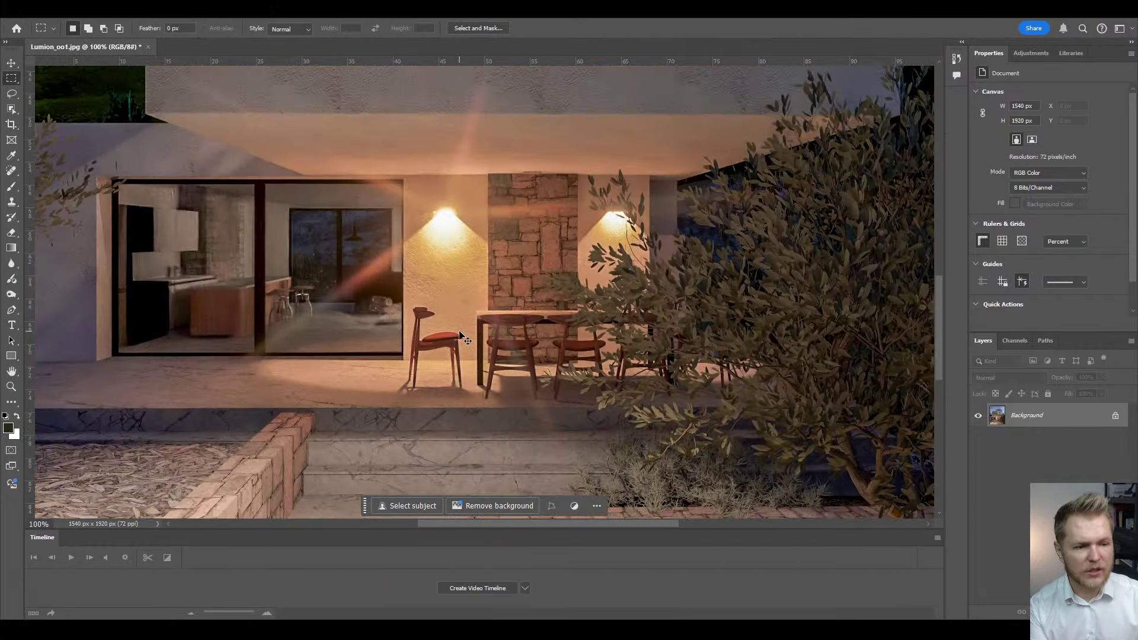
{"action": "scroll", "coordinate": [480, 367], "scroll_direction": "up", "scroll_amount": 1, "text": "alt"}
{"action": "scroll", "coordinate": [481, 370], "scroll_direction": "down", "scroll_amount": 1, "text": "alt"}
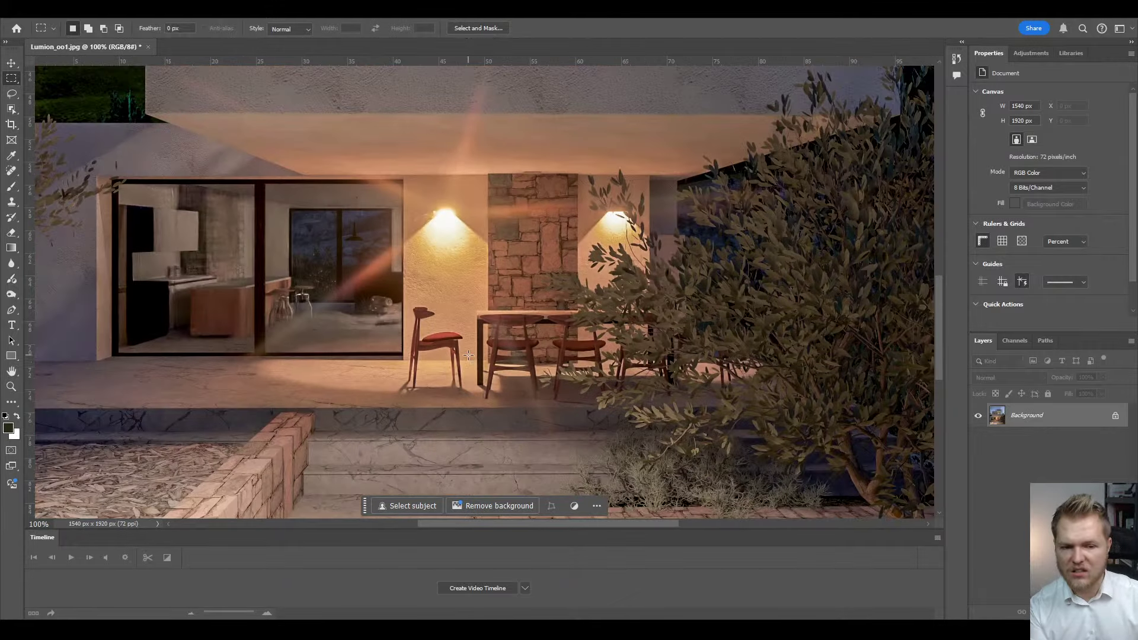
{"action": "scroll", "coordinate": [468, 354], "scroll_direction": "down", "scroll_amount": 1, "text": "alt"}
{"action": "scroll", "coordinate": [467, 356], "scroll_direction": "up", "scroll_amount": 1}
{"action": "scroll", "coordinate": [466, 359], "scroll_direction": "down", "scroll_amount": 1, "text": "alt"}
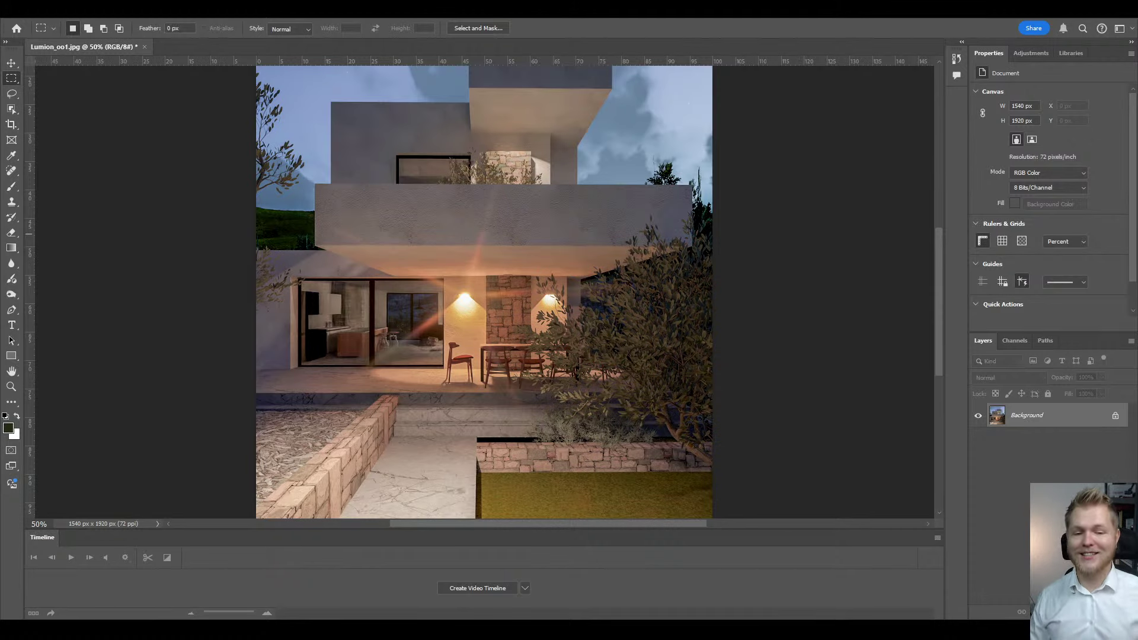
{"action": "scroll", "coordinate": [525, 345], "scroll_direction": "up", "scroll_amount": 2}
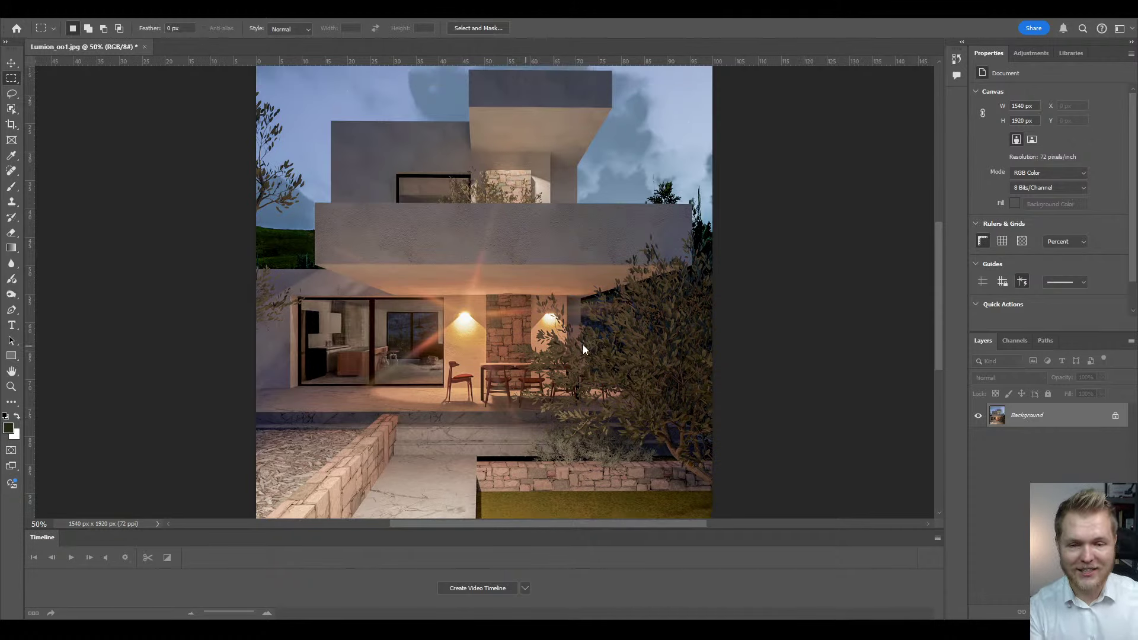
{"action": "scroll", "coordinate": [346, 318], "scroll_direction": "down", "scroll_amount": 1, "text": "alt"}
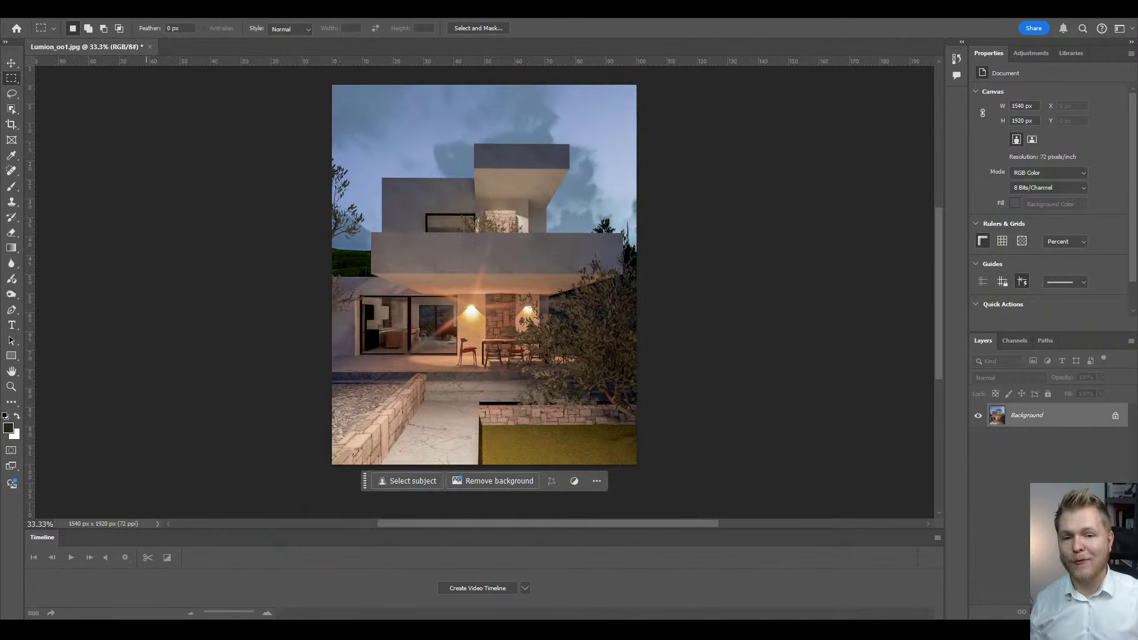
- Start a Color Lookup adjustment on the image and preview the 2Strip.look 3D LUT
{"action": "left_click", "coordinate": [63, 19]}
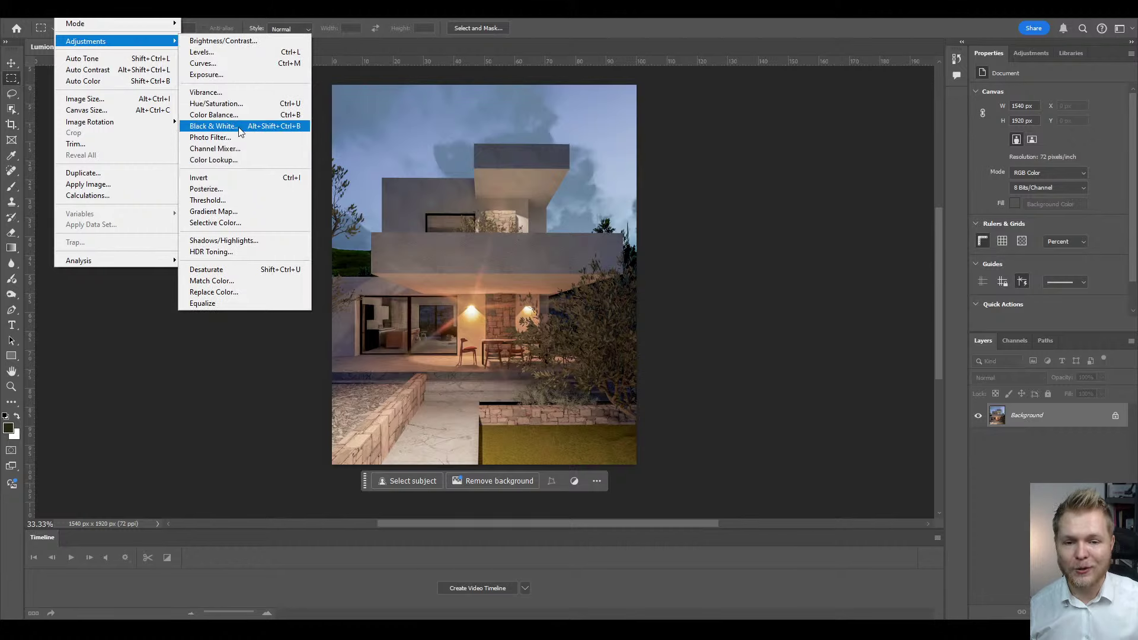
{"action": "left_click", "coordinate": [213, 160]}
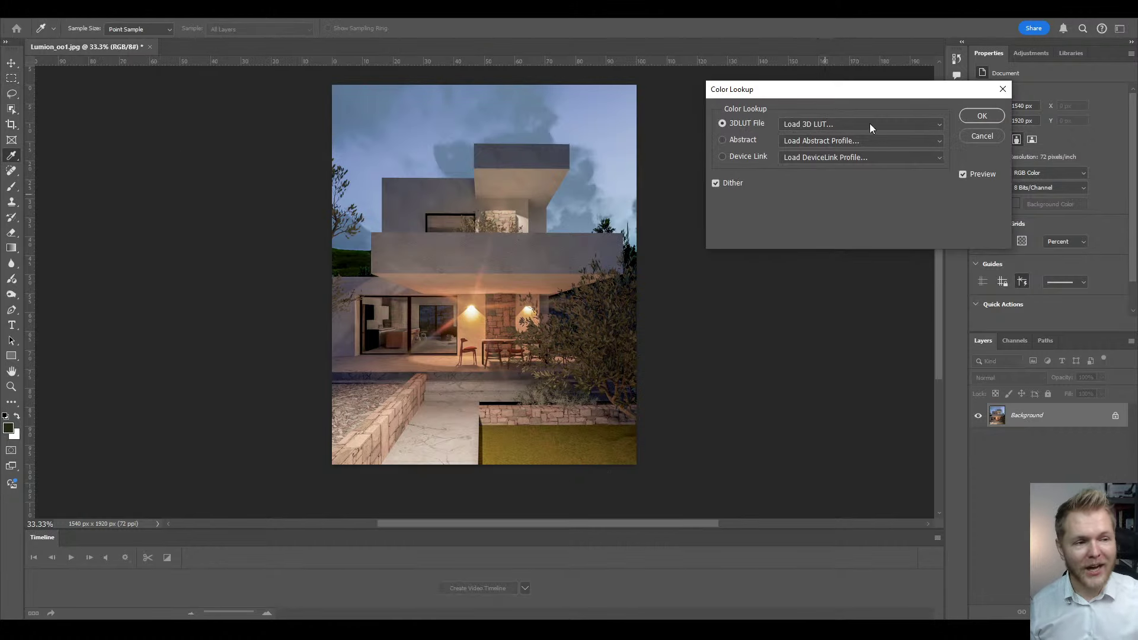
{"action": "left_click", "coordinate": [870, 123]}
{"action": "left_click", "coordinate": [842, 174]}
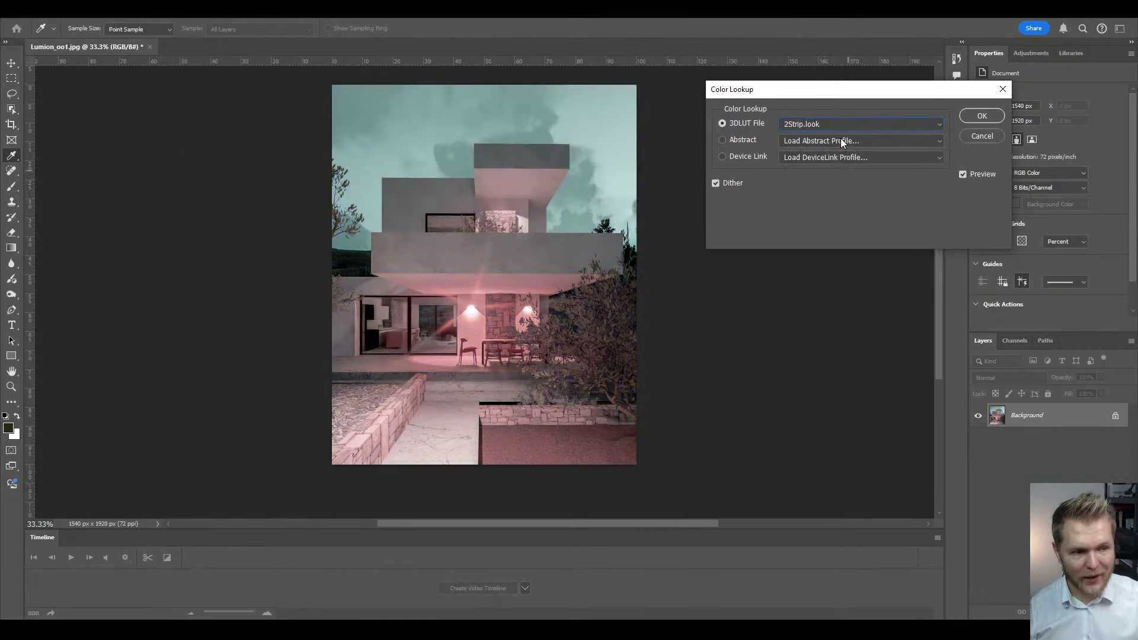
{"action": "left_click", "coordinate": [841, 140]}
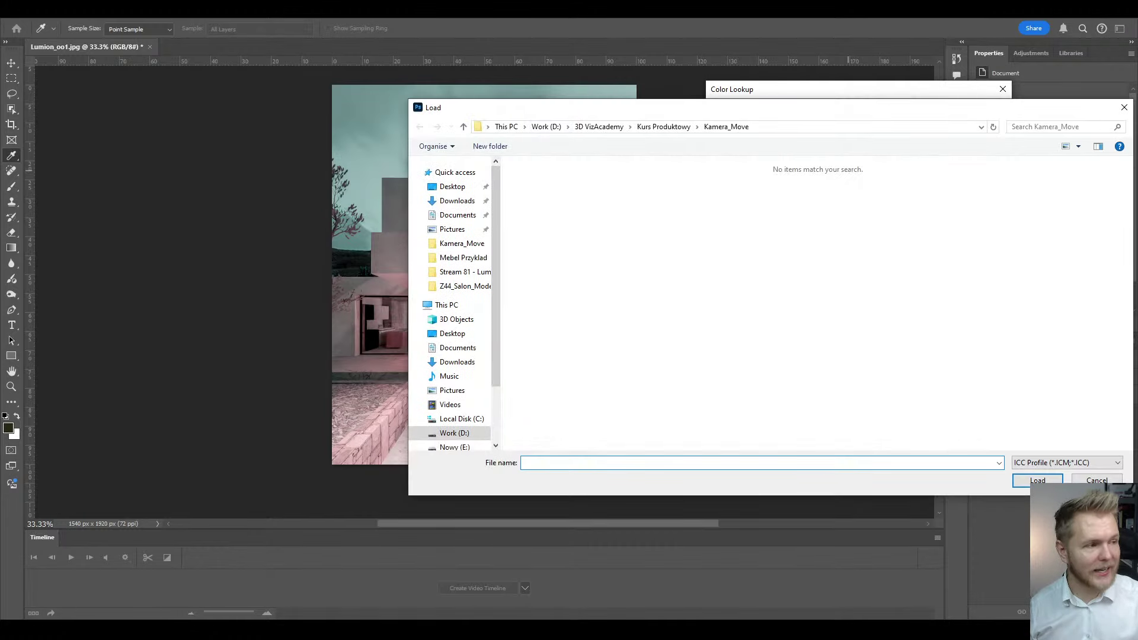
{"action": "left_click", "coordinate": [1124, 107]}
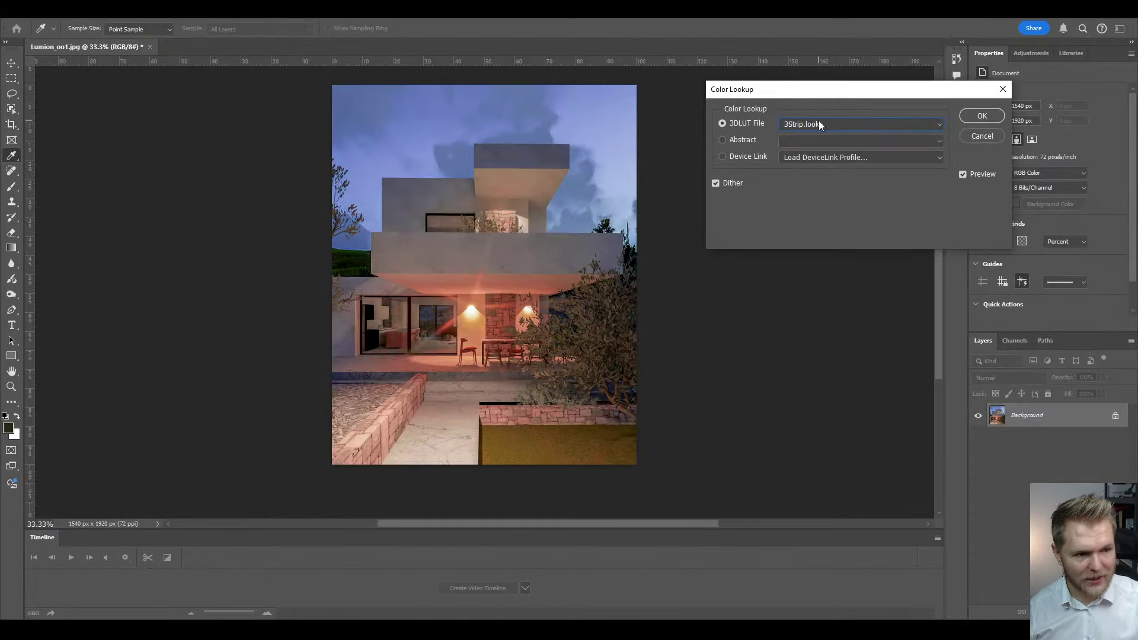
- Compare the other 3D LUT looks on the image and apply FallColors.look
{"action": "key", "text": "Down"}
{"action": "key", "text": "Down"}
{"action": "key", "text": "Down"}
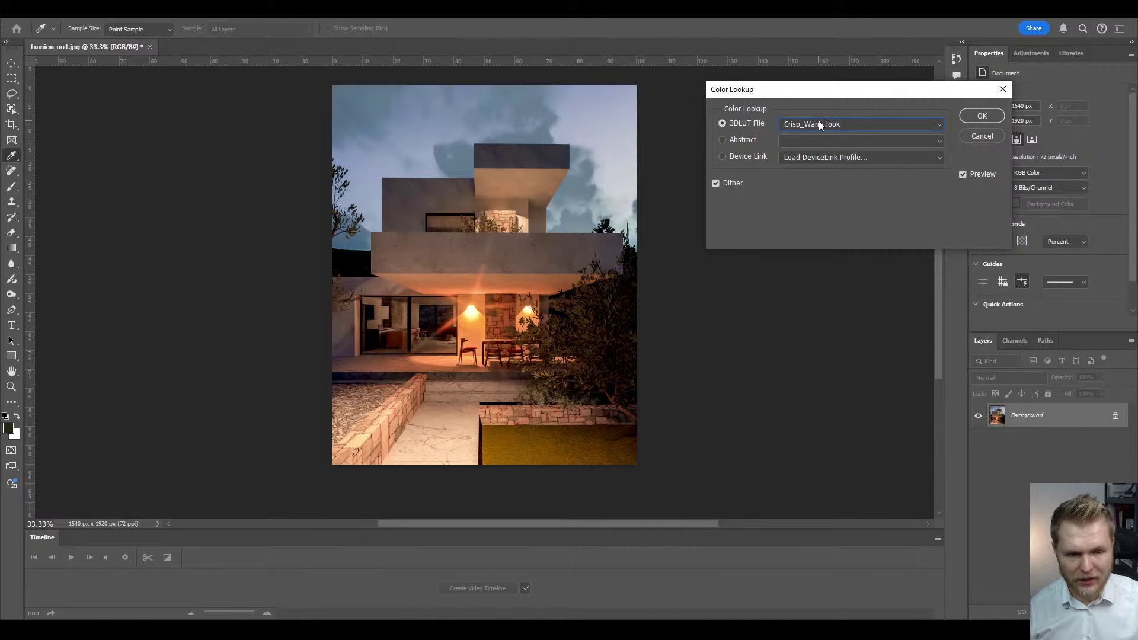
{"action": "key", "text": "Down"}
{"action": "key", "text": "Down"}
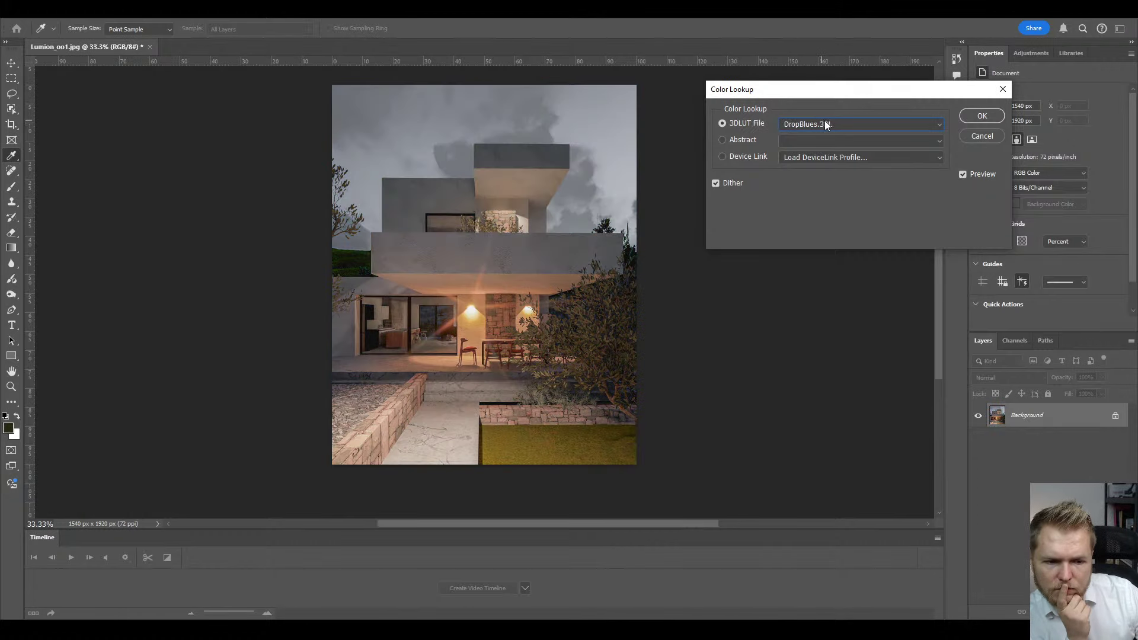
{"action": "key", "text": "Down"}
{"action": "key", "text": "Down"}
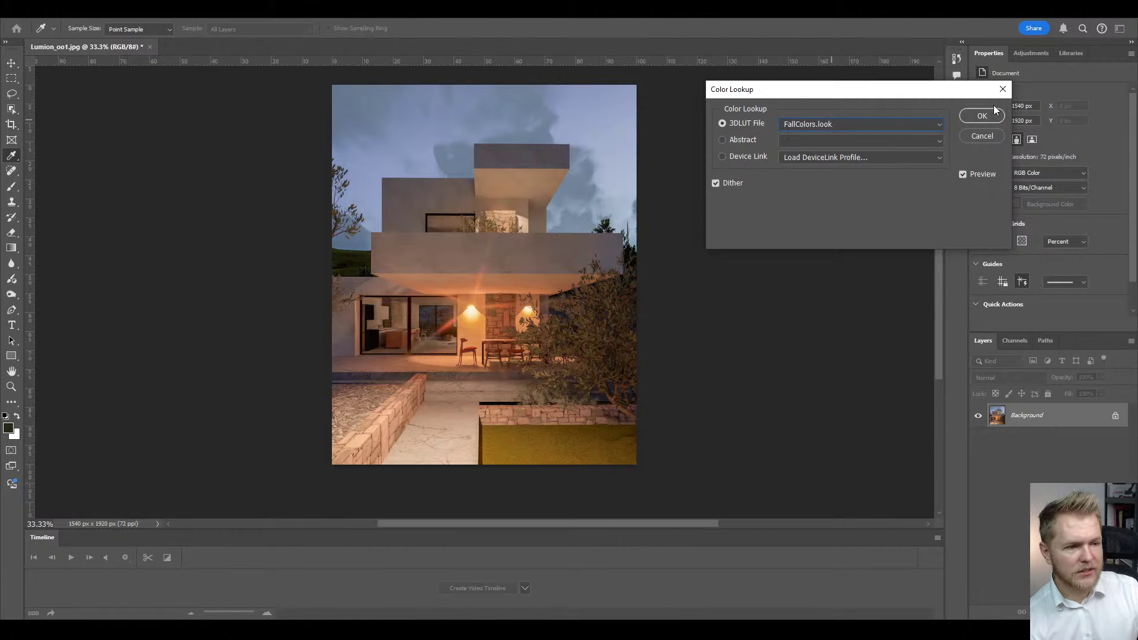
{"action": "left_click", "coordinate": [982, 116]}
{"action": "key", "text": "m"}
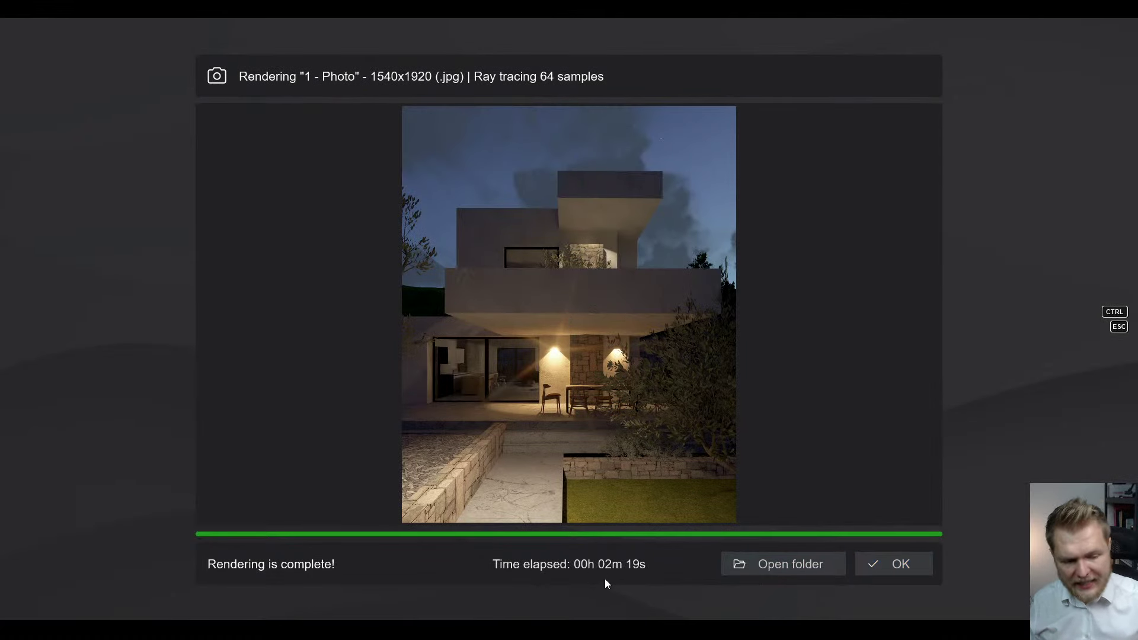
- Dismiss the completed photo render in Lumion, switch to 3ds Max and close the Lime Exporter window
{"action": "left_click", "coordinate": [892, 566]}
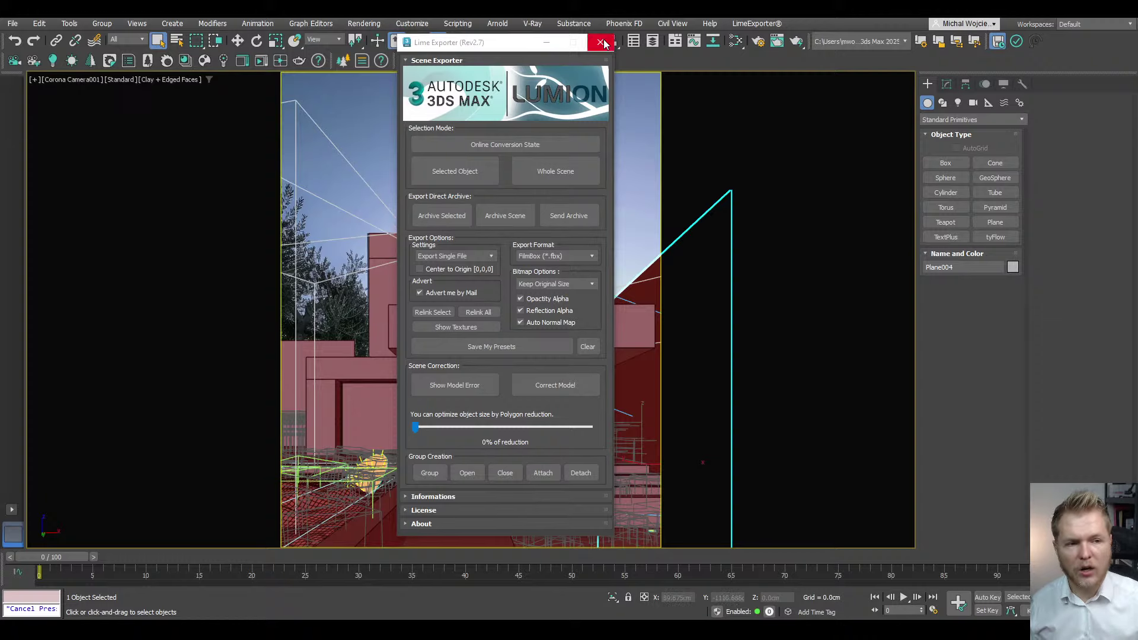
{"action": "left_click", "coordinate": [607, 42]}
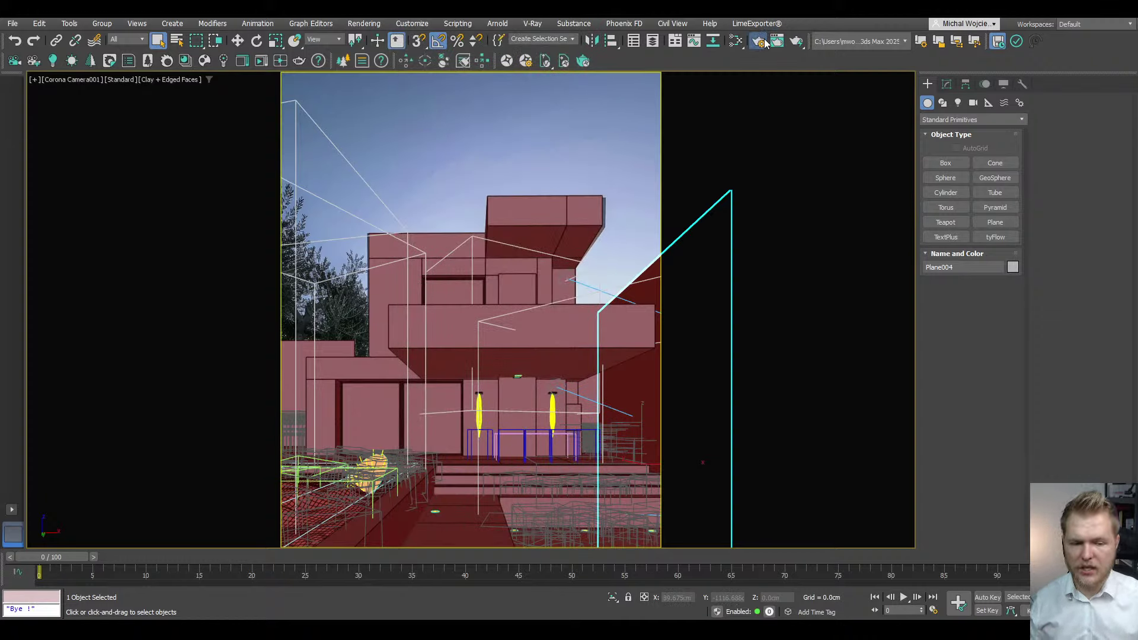
- In the Render Setup, set the output size to 1536 x 1920 with the image aspect locked at 0.8
{"action": "left_click", "coordinate": [765, 43]}
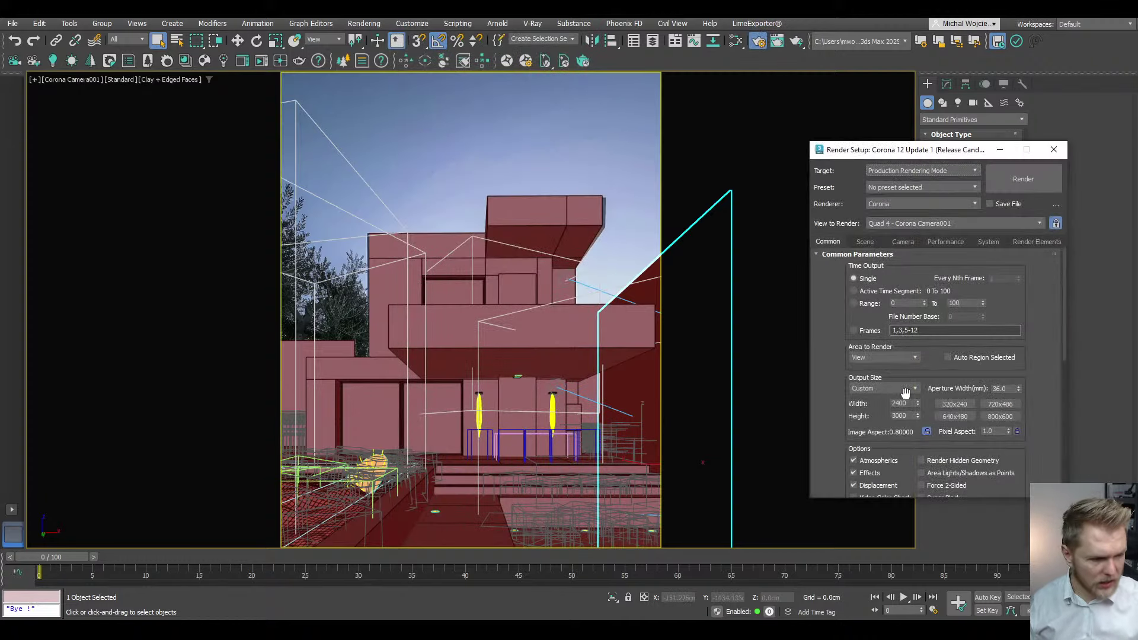
{"action": "left_click", "coordinate": [927, 431]}
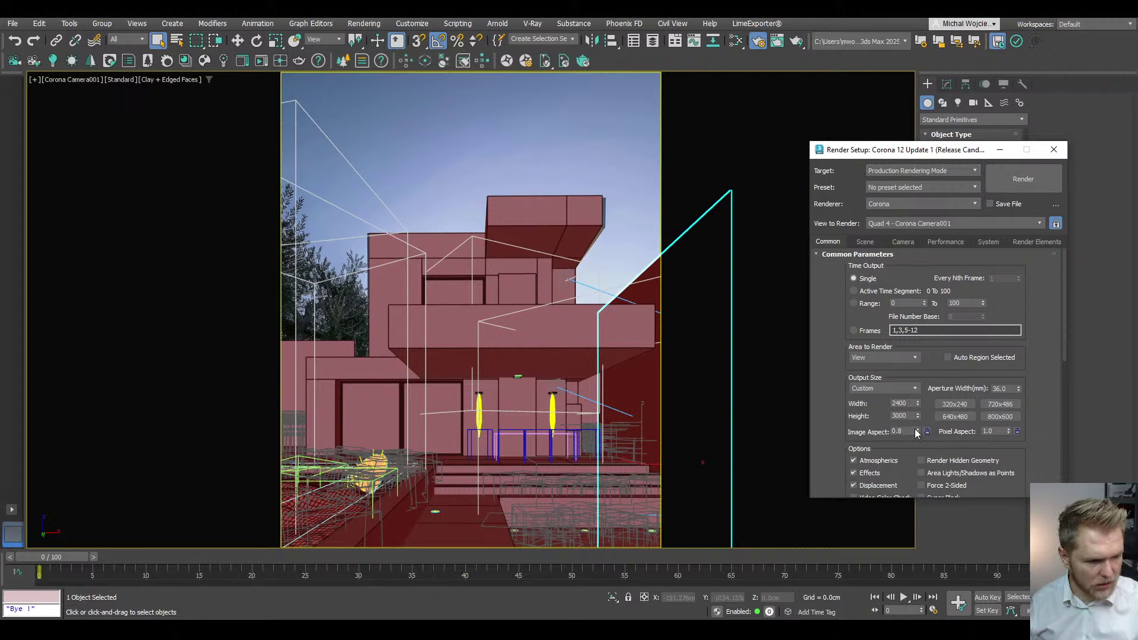
{"action": "left_click", "coordinate": [927, 431]}
{"action": "double_click", "coordinate": [907, 403]}
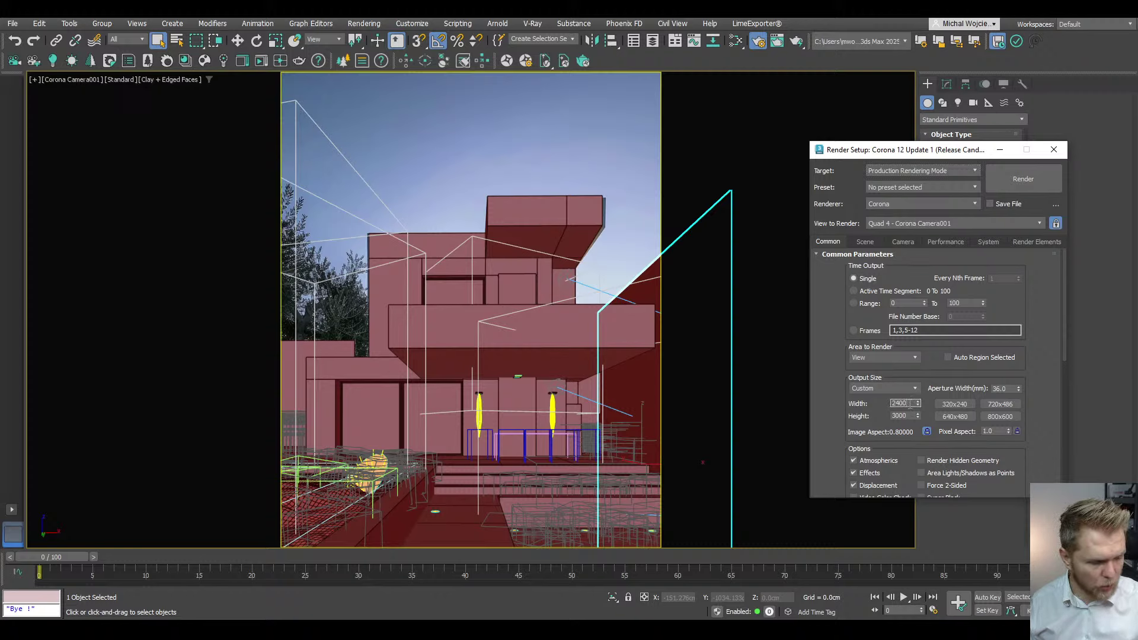
{"action": "double_click", "coordinate": [906, 416]}
{"action": "type", "text": "19"}
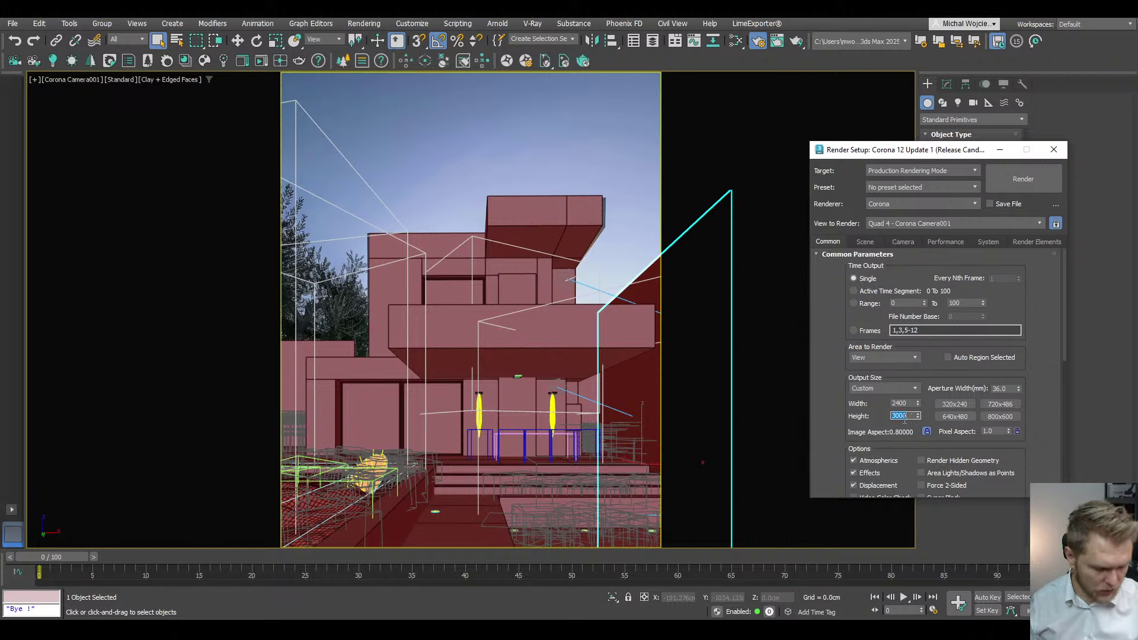
{"action": "type", "text": "20"}
{"action": "key", "text": "Return"}
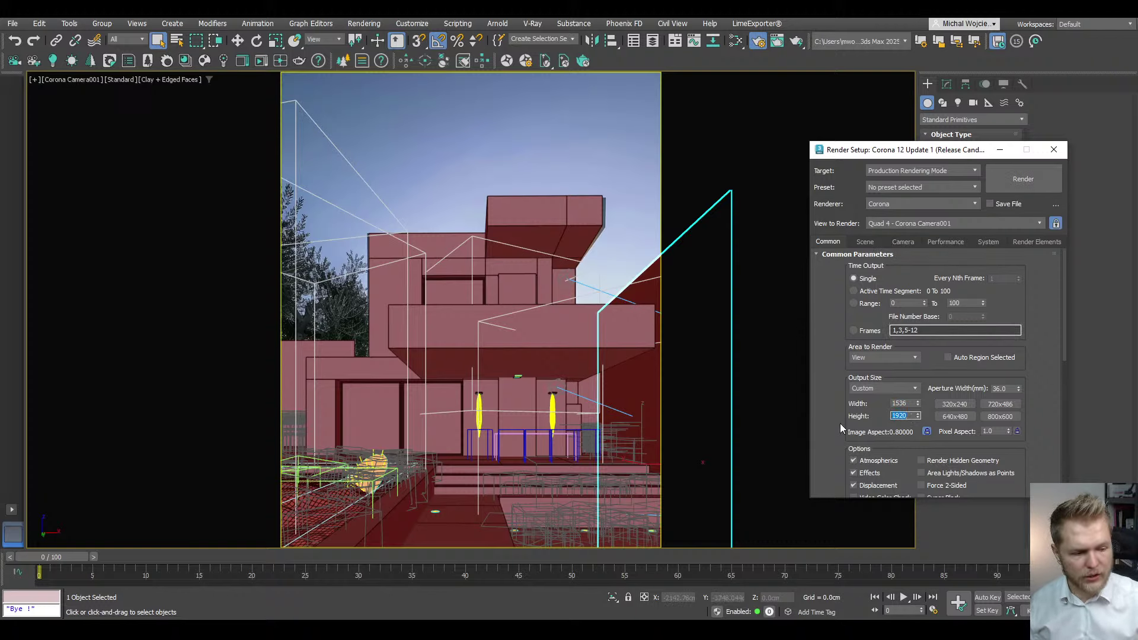
- Expand the Corona scene's general settings and start the production render of the Corona Camera001 view
{"action": "left_click", "coordinate": [865, 242]}
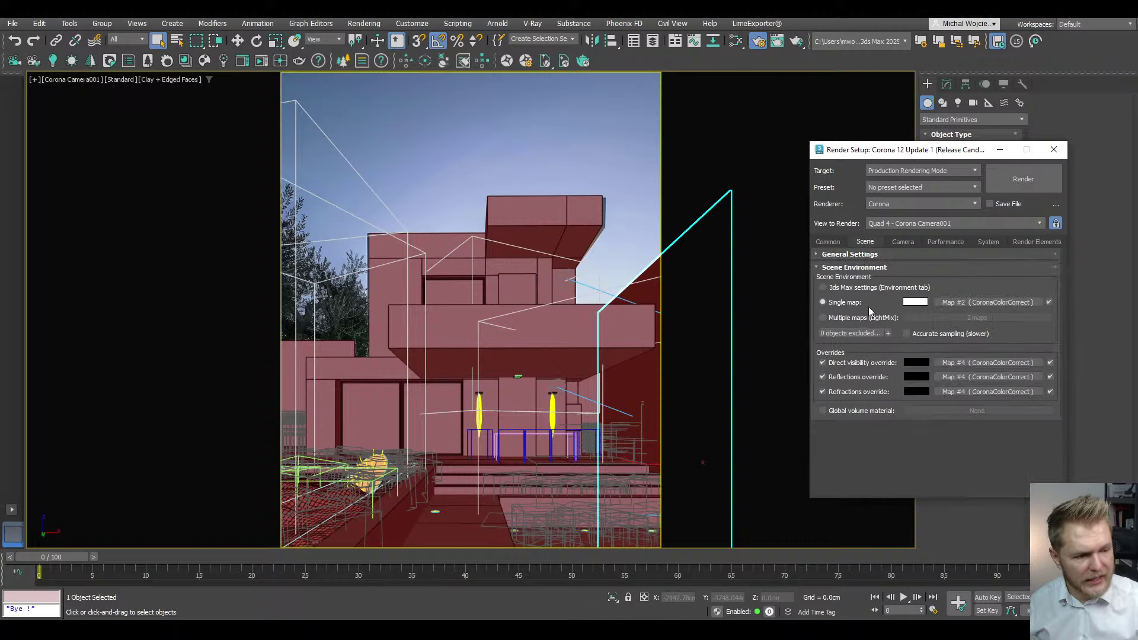
{"action": "left_click", "coordinate": [853, 254]}
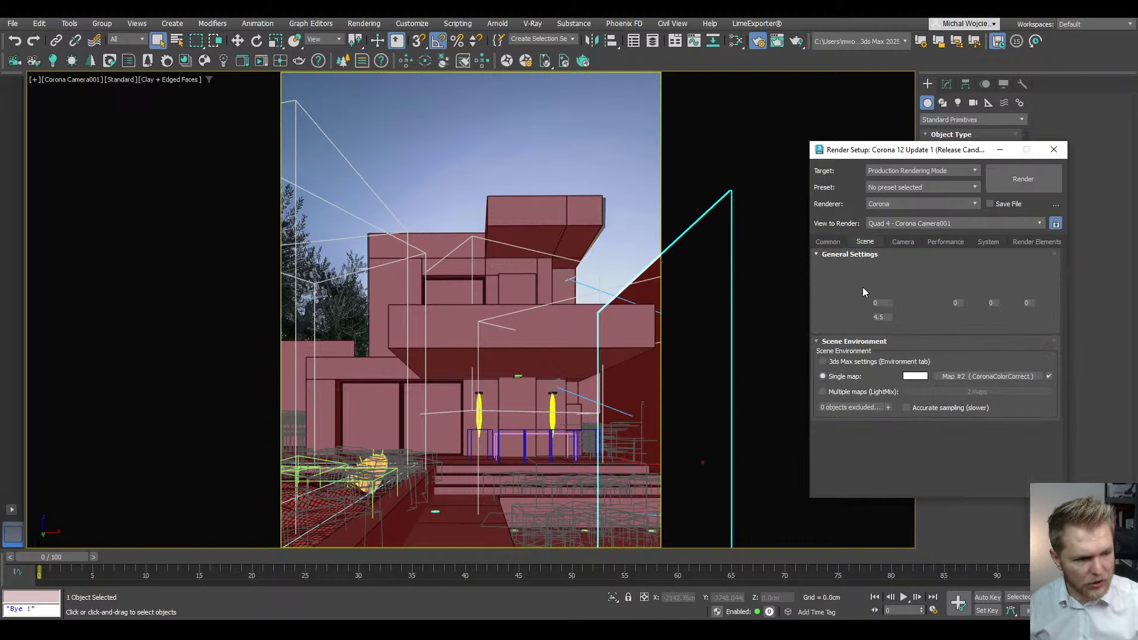
{"action": "left_click", "coordinate": [1023, 177]}
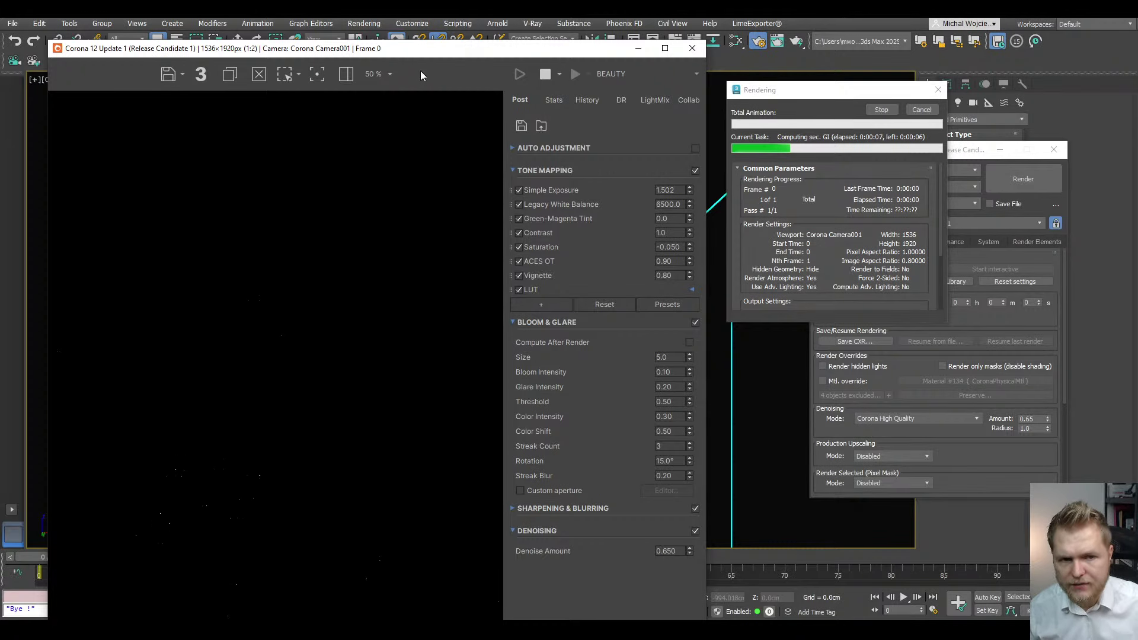
- Arrange and resize the Corona frame buffer window beside the render progress to watch the house render at 50% zoom
{"action": "left_click_drag", "start_coordinate": [437, 50], "coordinate": [435, 25]}
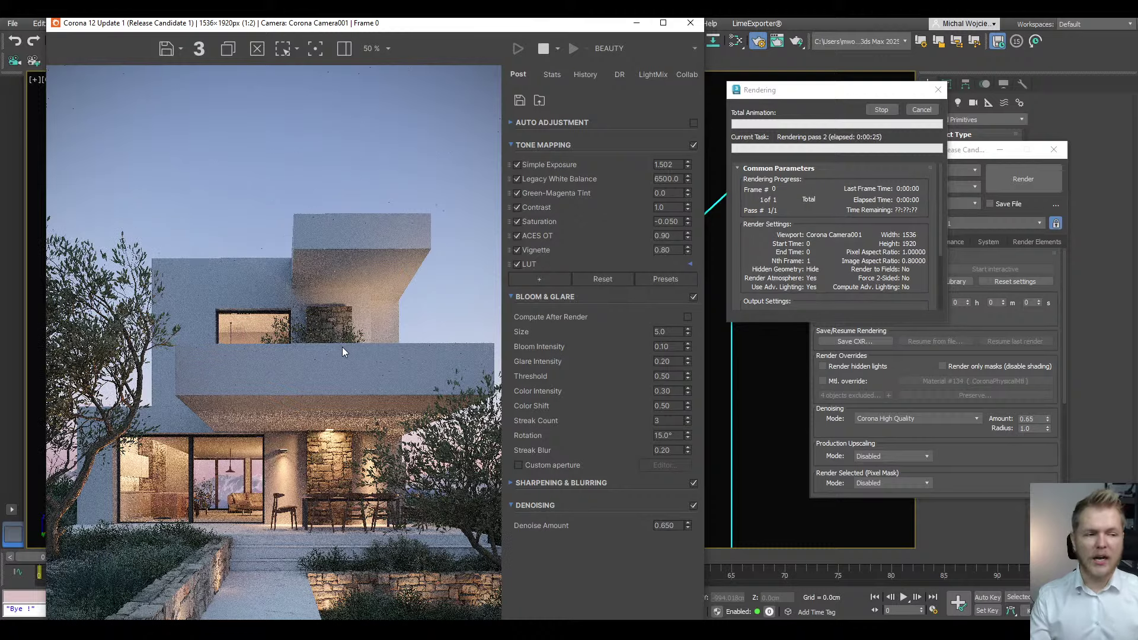
{"action": "left_click_drag", "start_coordinate": [368, 23], "coordinate": [359, 16]}
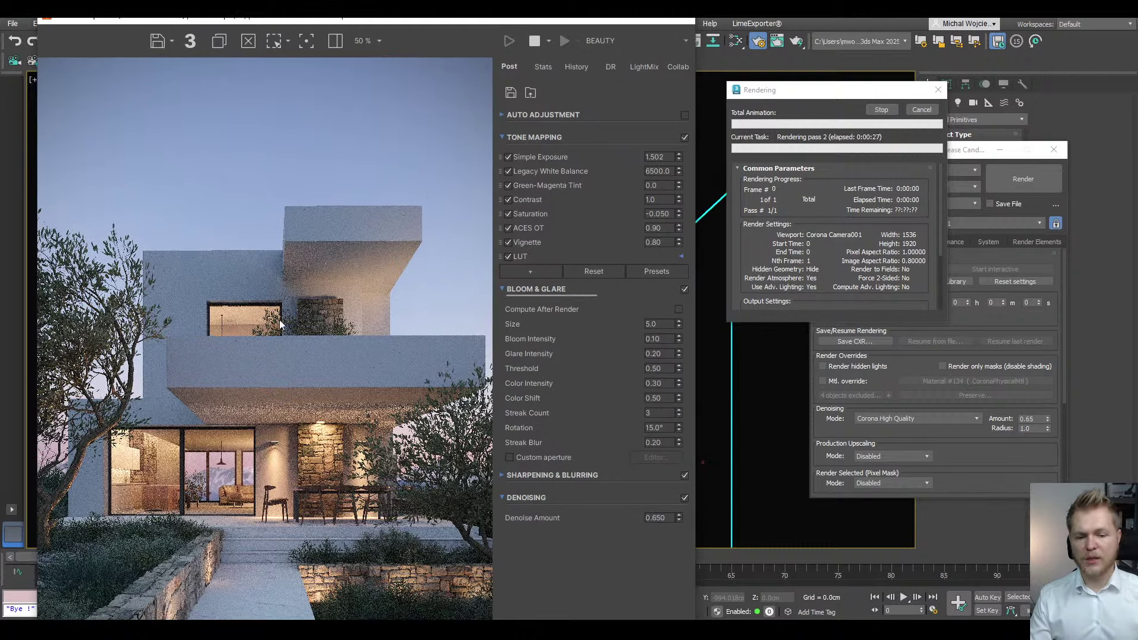
{"action": "scroll", "coordinate": [290, 383], "scroll_direction": "down", "scroll_amount": 1}
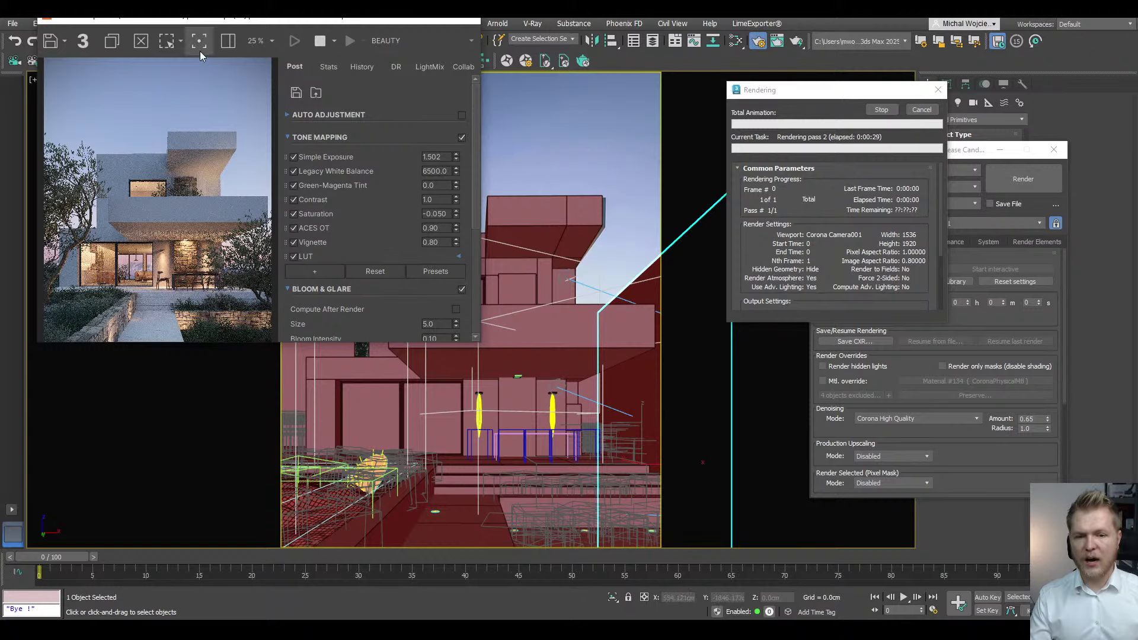
{"action": "left_click_drag", "start_coordinate": [207, 21], "coordinate": [223, 33]}
{"action": "left_click_drag", "start_coordinate": [496, 354], "coordinate": [602, 537]}
{"action": "scroll", "coordinate": [249, 396], "scroll_direction": "up", "scroll_amount": 1}
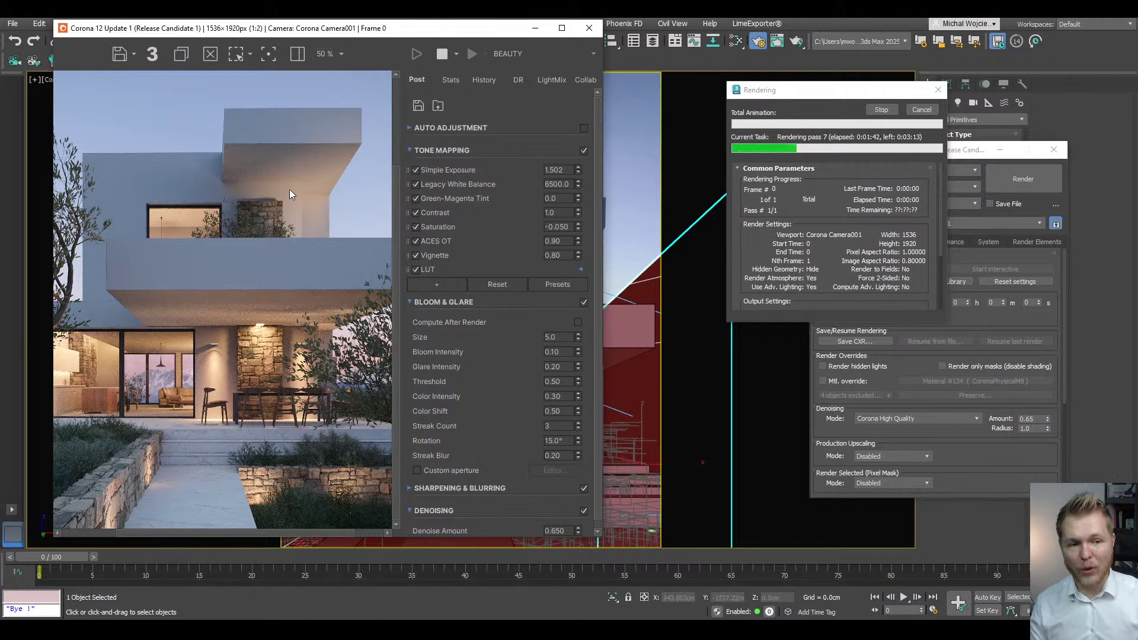
- Inspect the whole house and sky in the in-progress Corona render and look at the Chaos Cloud Collaboration options
{"action": "scroll", "coordinate": [290, 190], "scroll_direction": "down", "scroll_amount": 1}
{"action": "scroll", "coordinate": [278, 217], "scroll_direction": "up", "scroll_amount": 3}
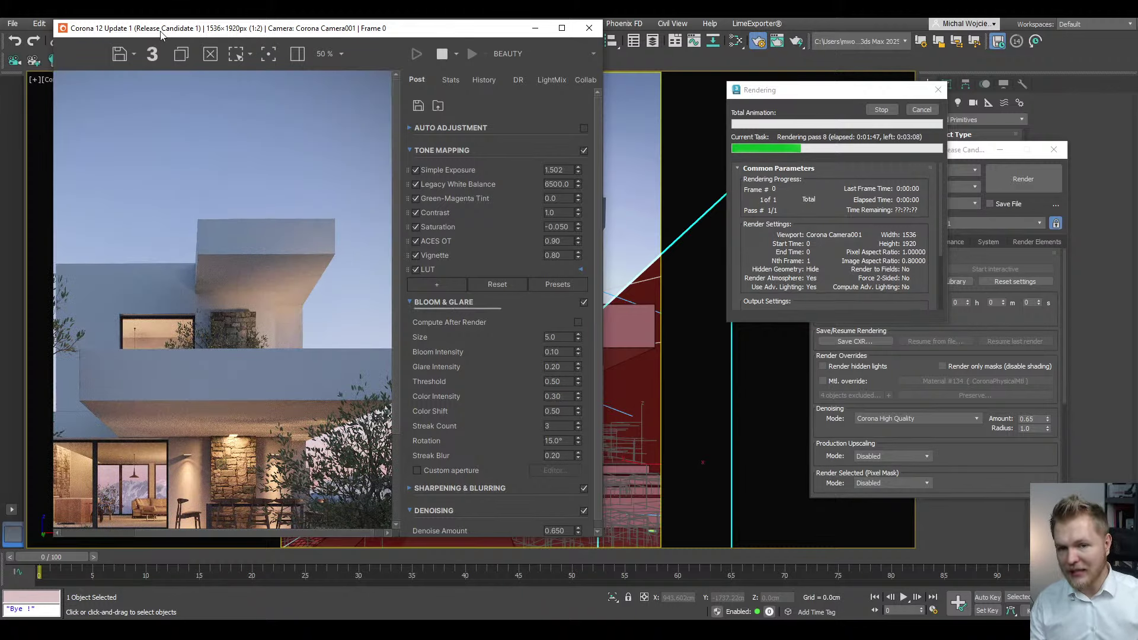
{"action": "scroll", "coordinate": [243, 201], "scroll_direction": "down", "scroll_amount": 1}
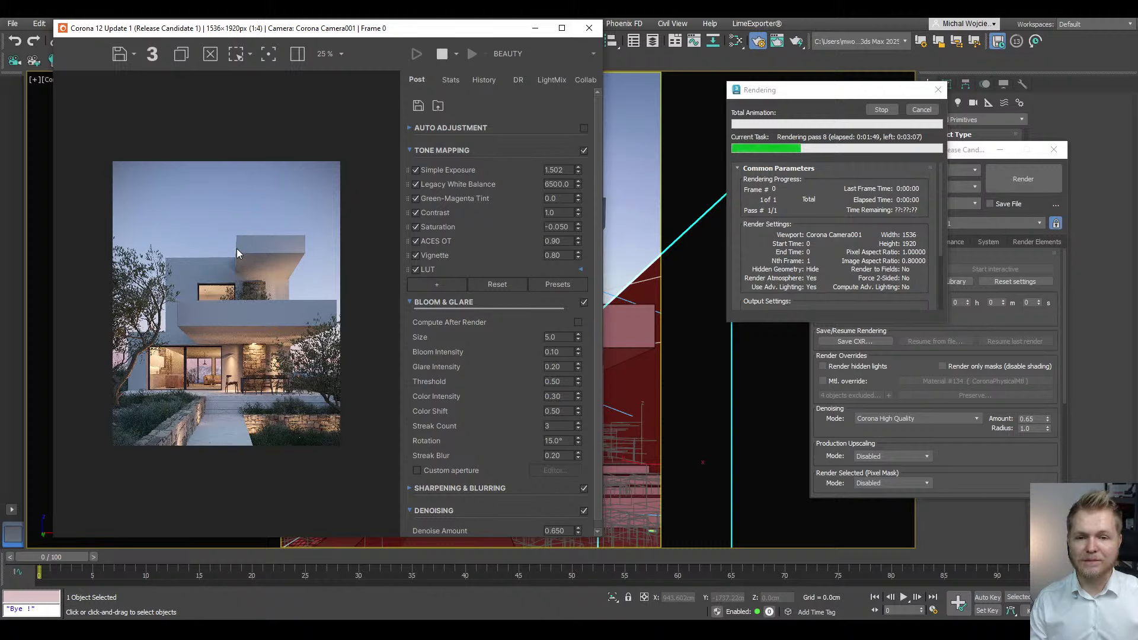
{"action": "scroll", "coordinate": [236, 248], "scroll_direction": "up", "scroll_amount": 1}
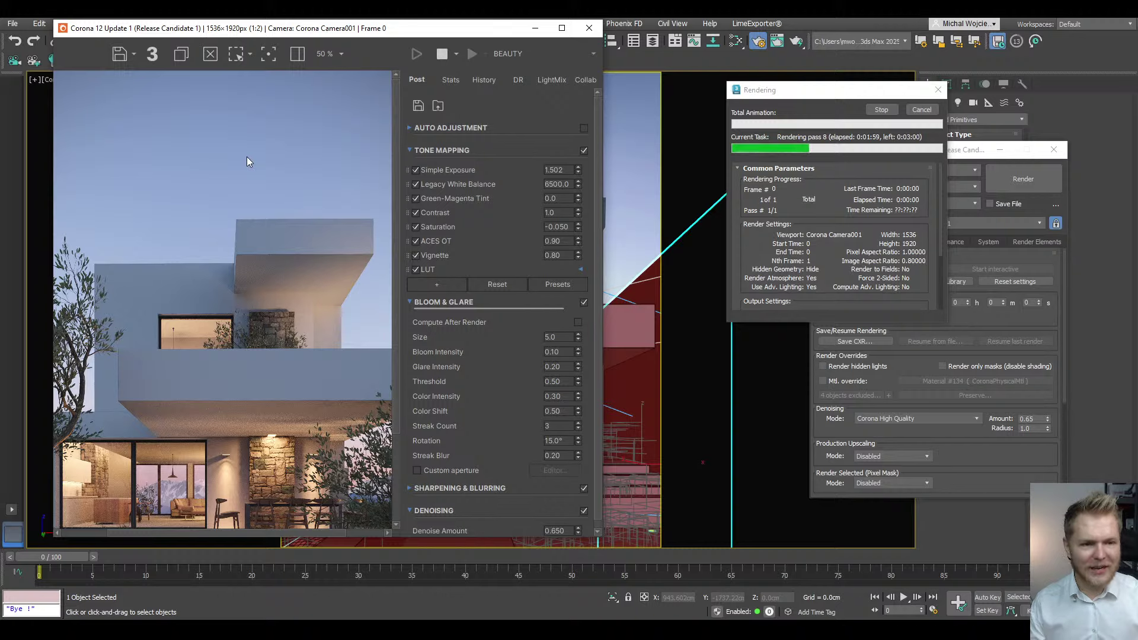
{"action": "left_click", "coordinate": [586, 80]}
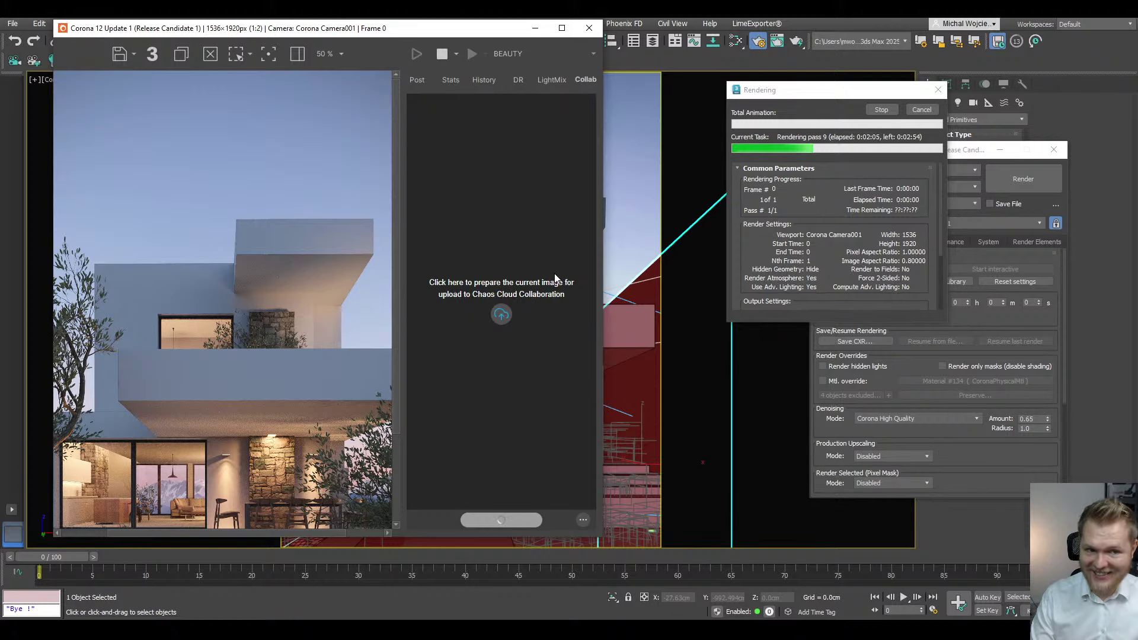
{"action": "left_click", "coordinate": [421, 80]}
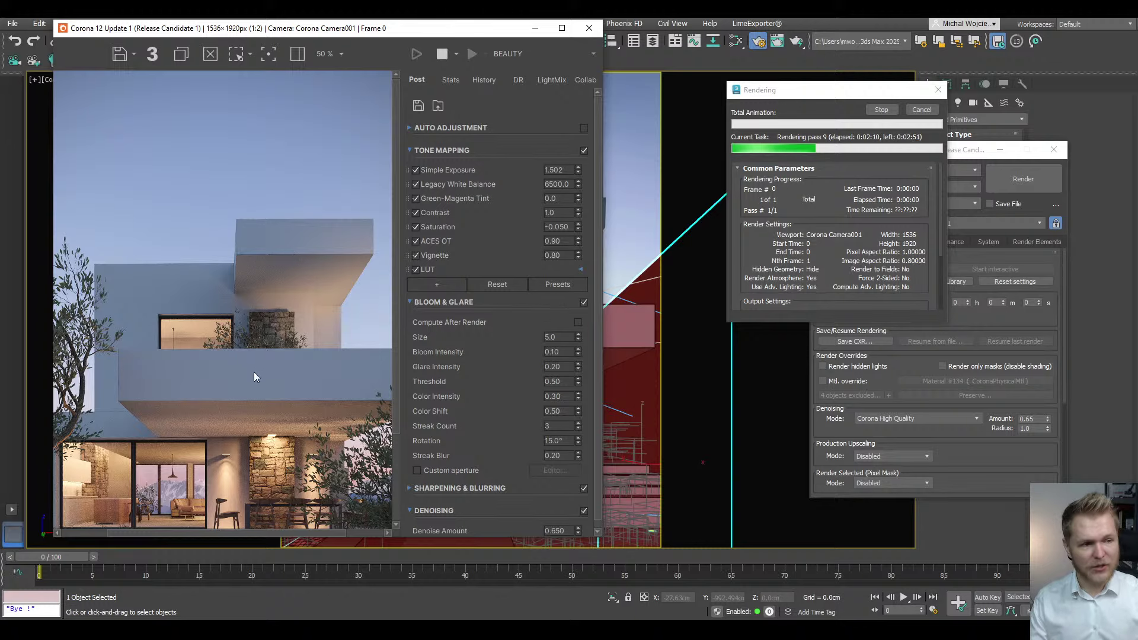
- Examine the in-progress render's terrace, interior, planting and lit stone walls at 100% zoom against the overall view
{"action": "scroll", "coordinate": [239, 445], "scroll_direction": "down", "scroll_amount": 2}
{"action": "scroll", "coordinate": [240, 445], "scroll_direction": "up", "scroll_amount": 2}
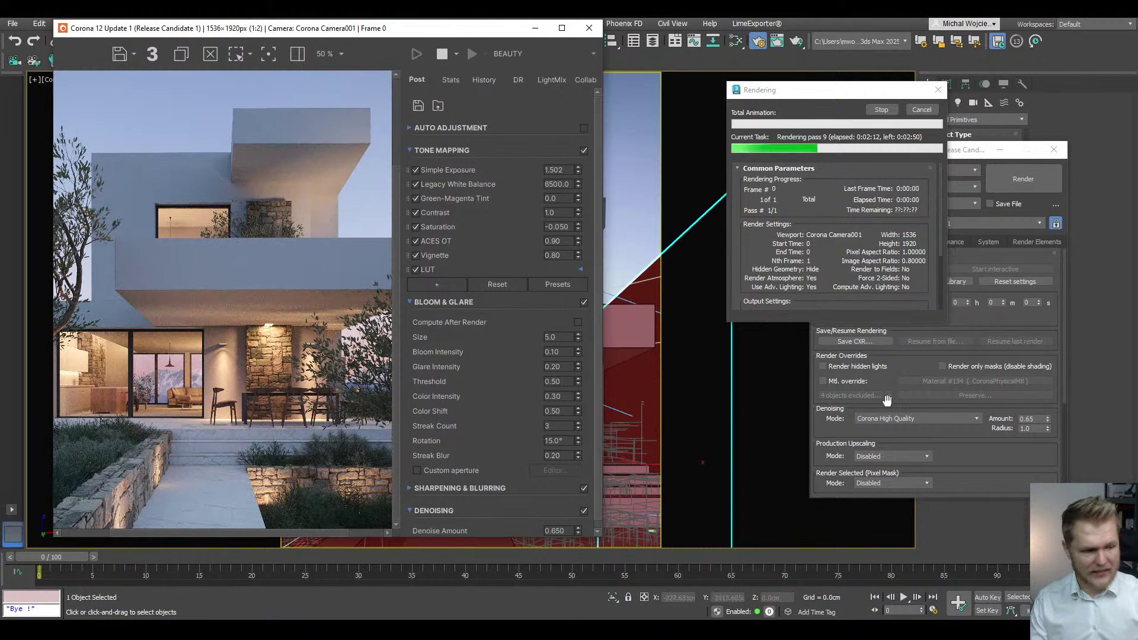
{"action": "scroll", "coordinate": [98, 484], "scroll_direction": "up", "scroll_amount": 4}
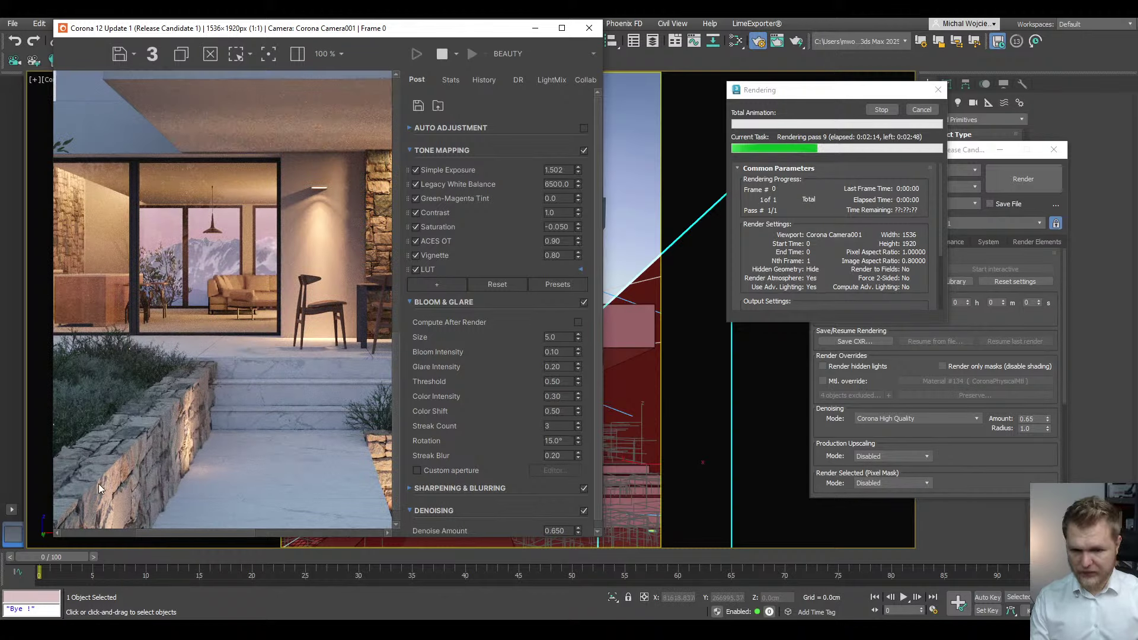
{"action": "scroll", "coordinate": [219, 437], "scroll_direction": "down", "scroll_amount": 1}
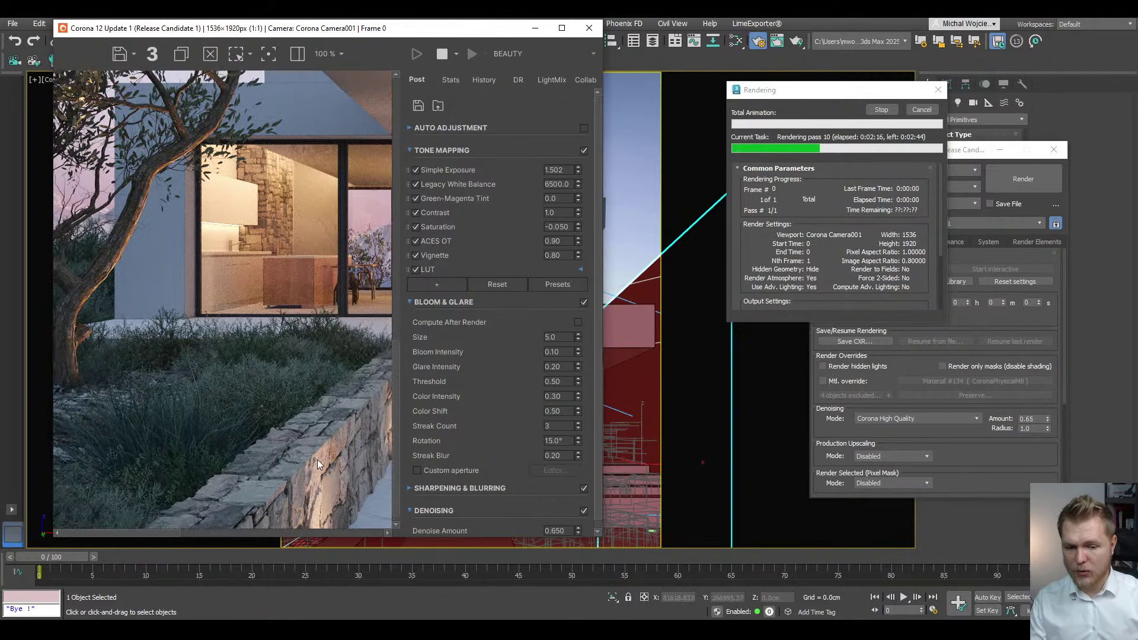
{"action": "left_click_drag", "start_coordinate": [317, 460], "coordinate": [273, 327]}
{"action": "scroll", "coordinate": [282, 472], "scroll_direction": "up", "scroll_amount": 2}
{"action": "scroll", "coordinate": [277, 326], "scroll_direction": "down", "scroll_amount": 1}
{"action": "scroll", "coordinate": [341, 400], "scroll_direction": "down", "scroll_amount": 1}
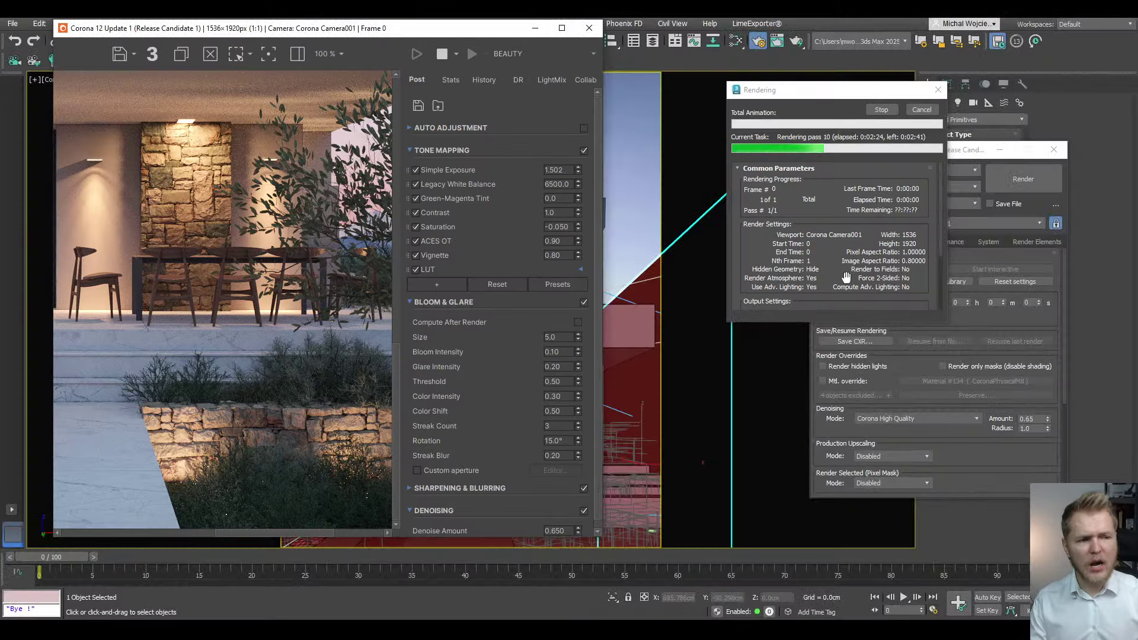
{"action": "scroll", "coordinate": [192, 337], "scroll_direction": "down", "scroll_amount": 1}
{"action": "scroll", "coordinate": [204, 353], "scroll_direction": "down", "scroll_amount": 1}
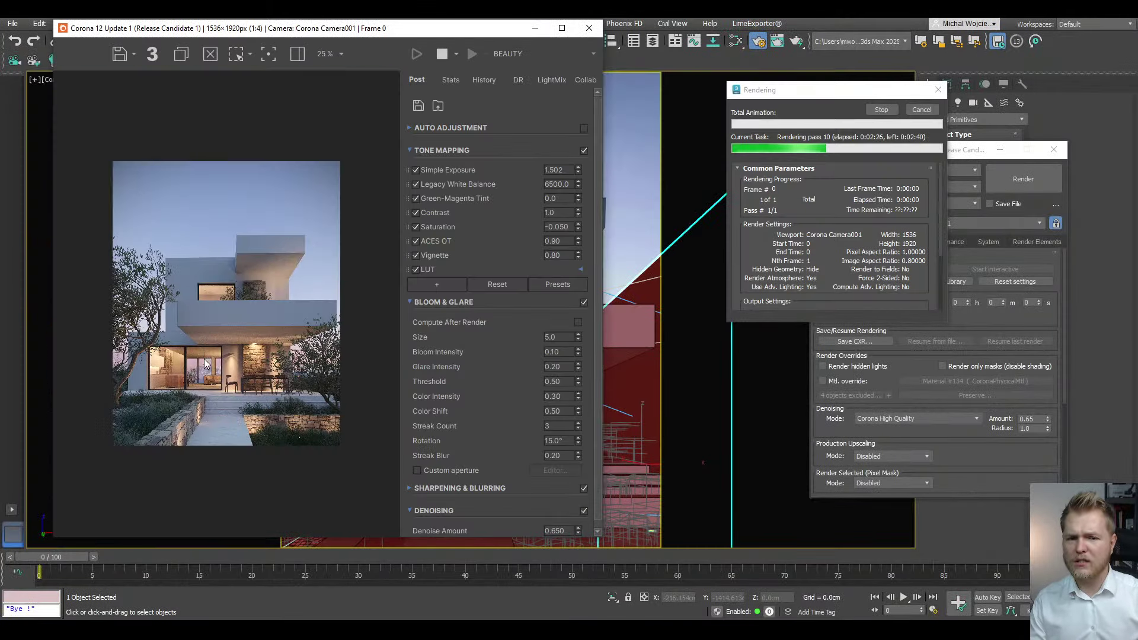
{"action": "scroll", "coordinate": [206, 371], "scroll_direction": "up", "scroll_amount": 1}
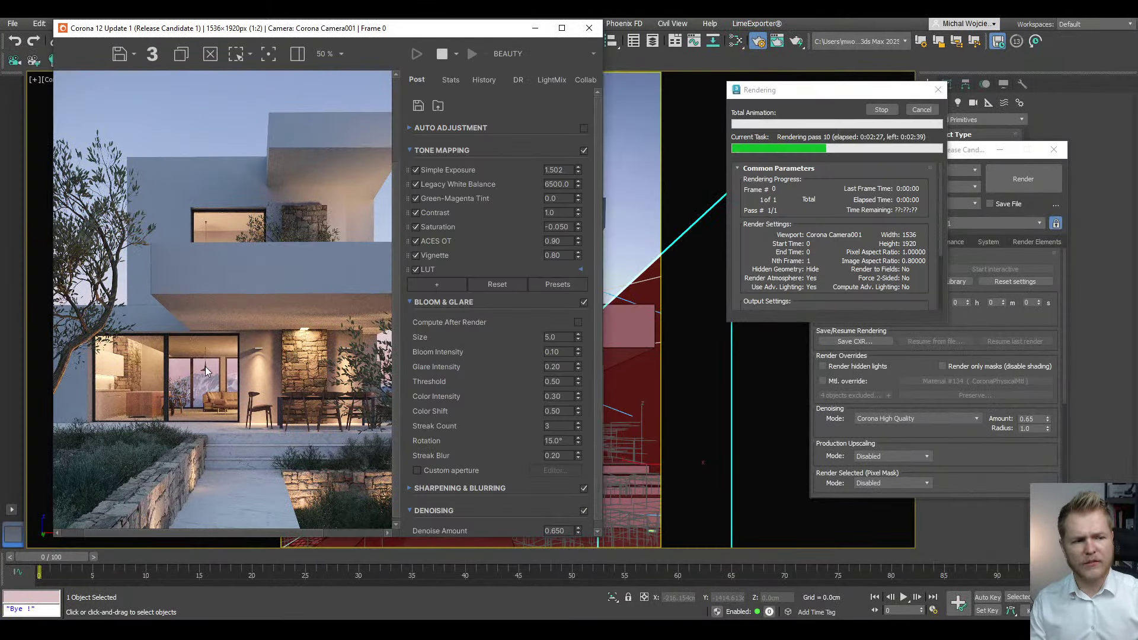
- Stop the Corona render early to trigger denoising, and inspect the denoised terrace, stone wall and steps up close
{"action": "left_click", "coordinate": [879, 111]}
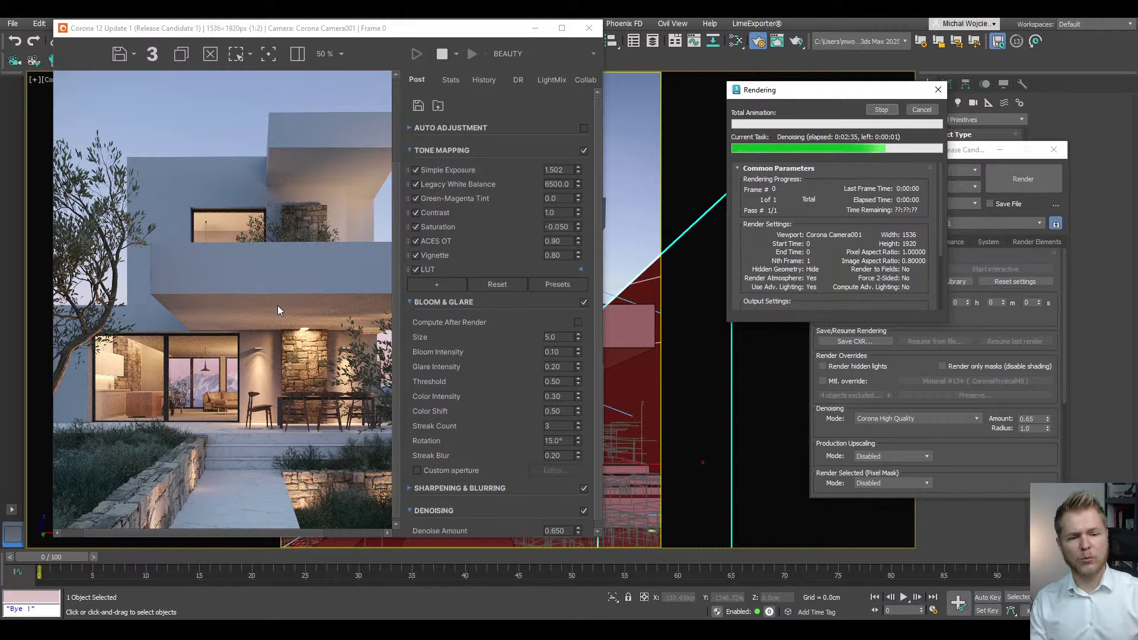
{"action": "scroll", "coordinate": [330, 314], "scroll_direction": "up", "scroll_amount": 3}
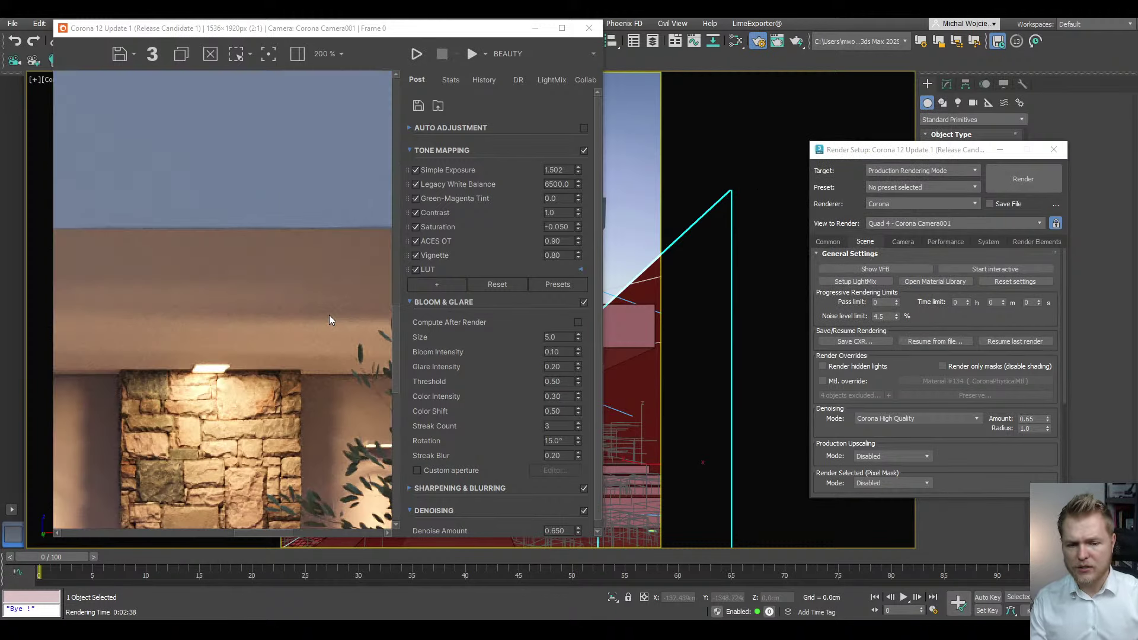
{"action": "scroll", "coordinate": [321, 317], "scroll_direction": "down", "scroll_amount": 3}
{"action": "scroll", "coordinate": [325, 359], "scroll_direction": "up", "scroll_amount": 1}
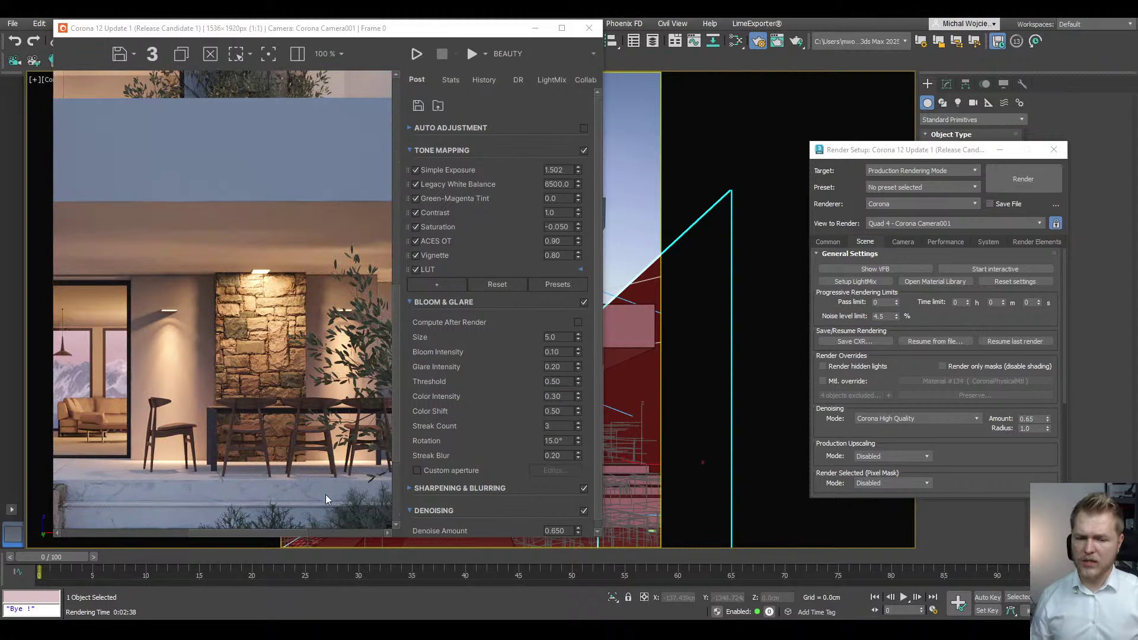
{"action": "middle_click_drag", "start_coordinate": [325, 495], "coordinate": [280, 311]}
{"action": "scroll", "coordinate": [325, 462], "scroll_direction": "down", "scroll_amount": 1}
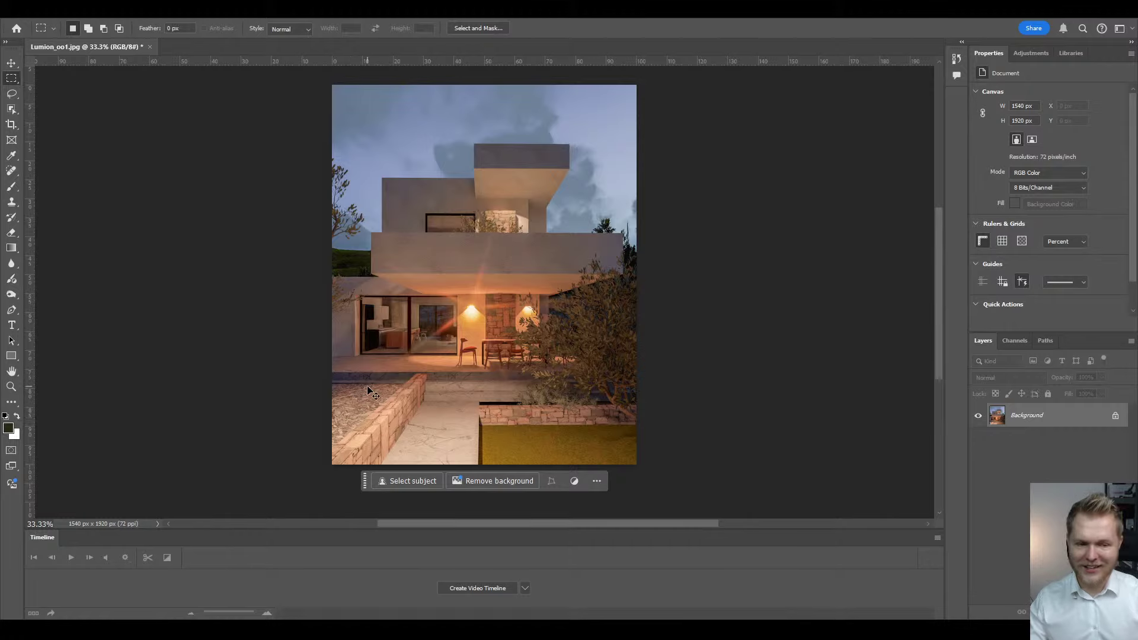
- In Photoshop, create a new 1536 x 1920 px document and paste the Corona render into it
{"action": "scroll", "coordinate": [390, 289], "scroll_direction": "up", "scroll_amount": 1}
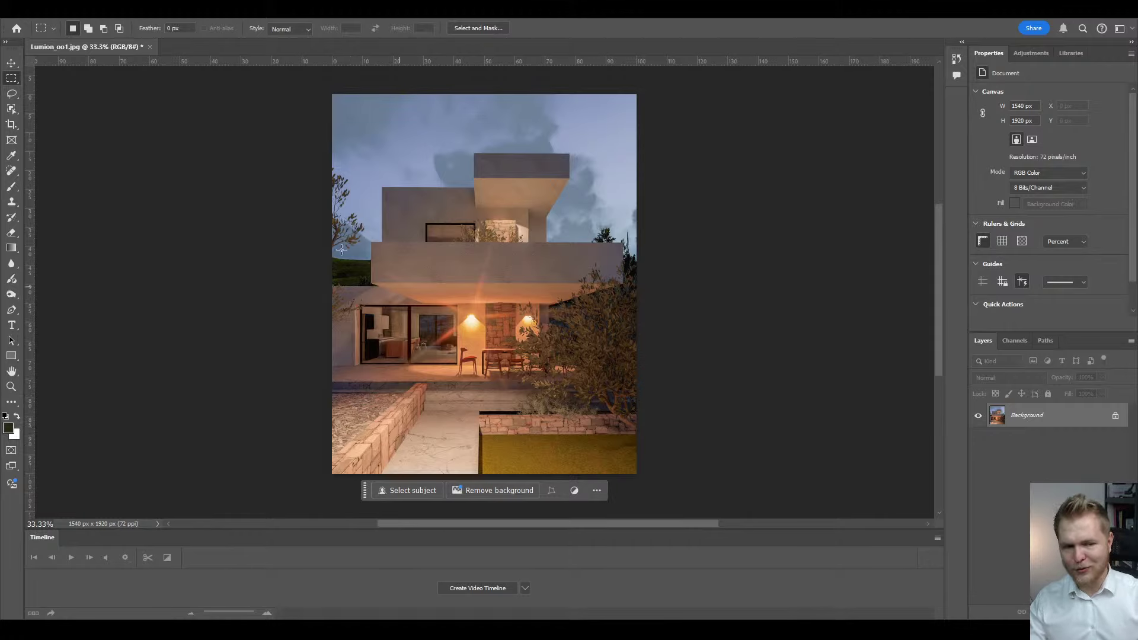
{"action": "left_click", "coordinate": [34, 13]}
{"action": "left_click", "coordinate": [35, 22]}
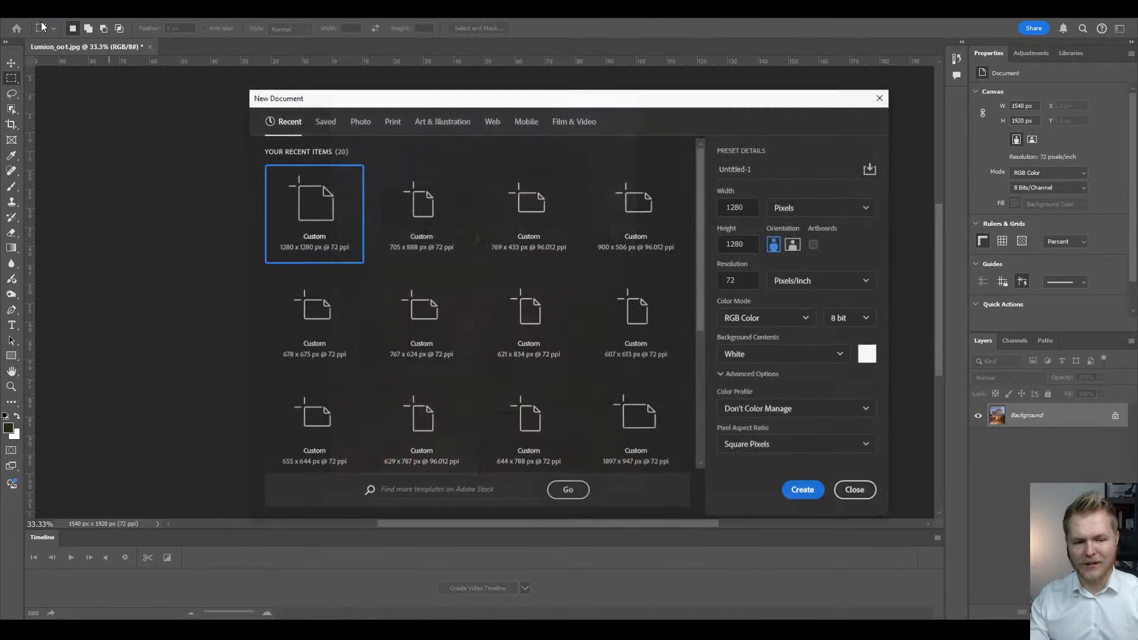
{"action": "key", "text": "Return"}
{"action": "key", "text": "ctrl+v"}
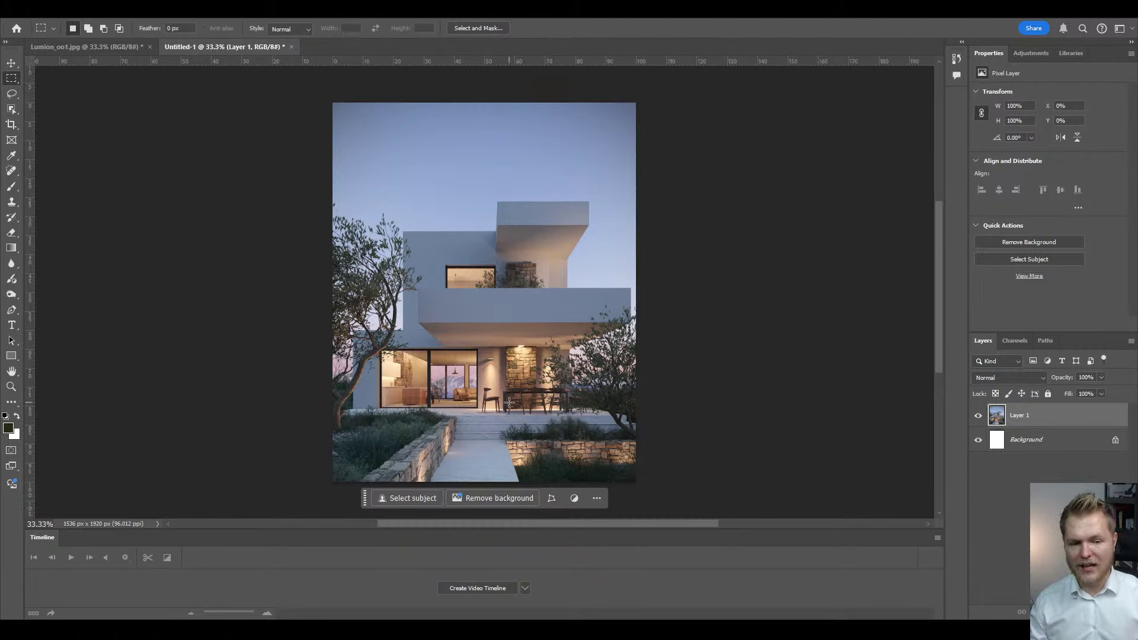
{"action": "scroll", "coordinate": [486, 396], "scroll_direction": "down", "scroll_amount": 1}
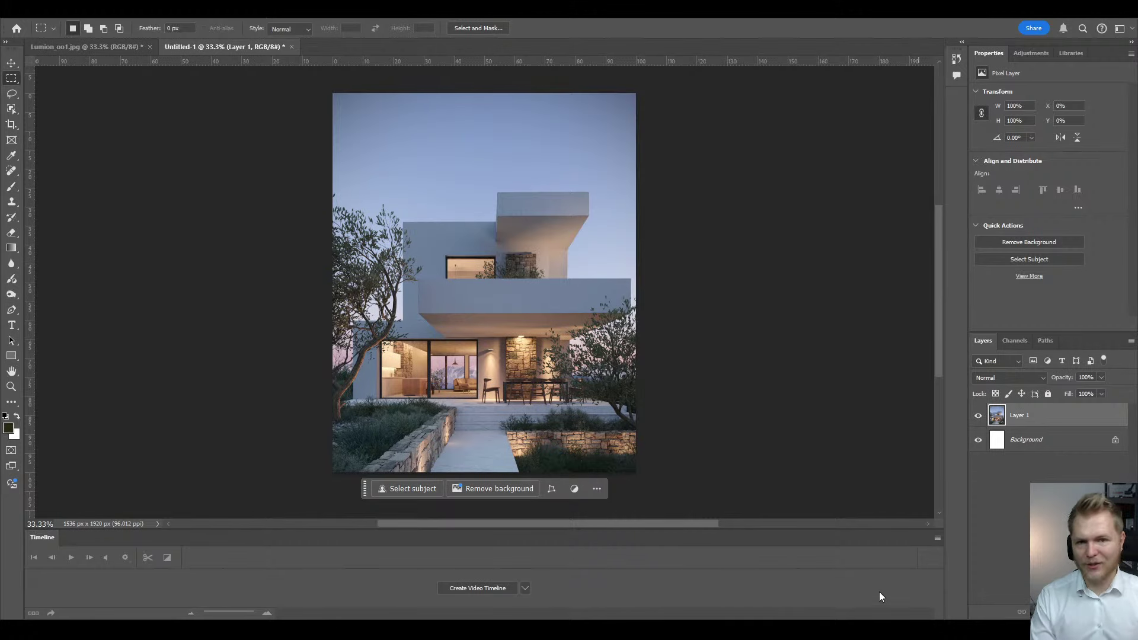
{"action": "left_click_drag", "start_coordinate": [699, 526], "coordinate": [697, 527]}
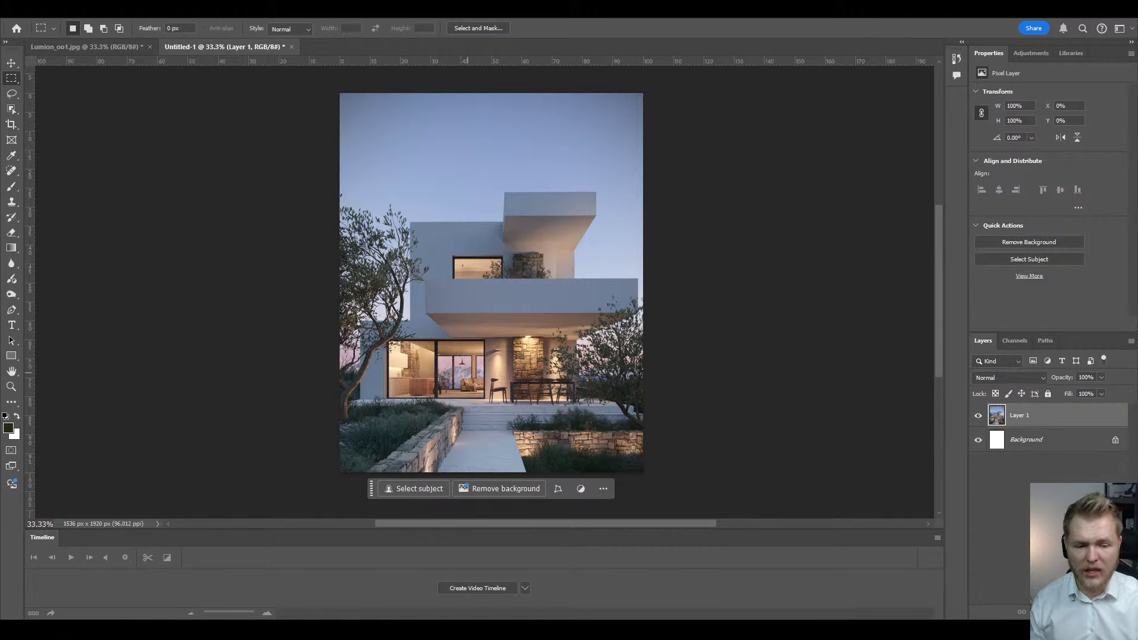
- Compare the stone planter wall beside the path in the Lumion_oo1.jpg and Corona render documents, marking each with a temporary selection
{"action": "left_click", "coordinate": [122, 46]}
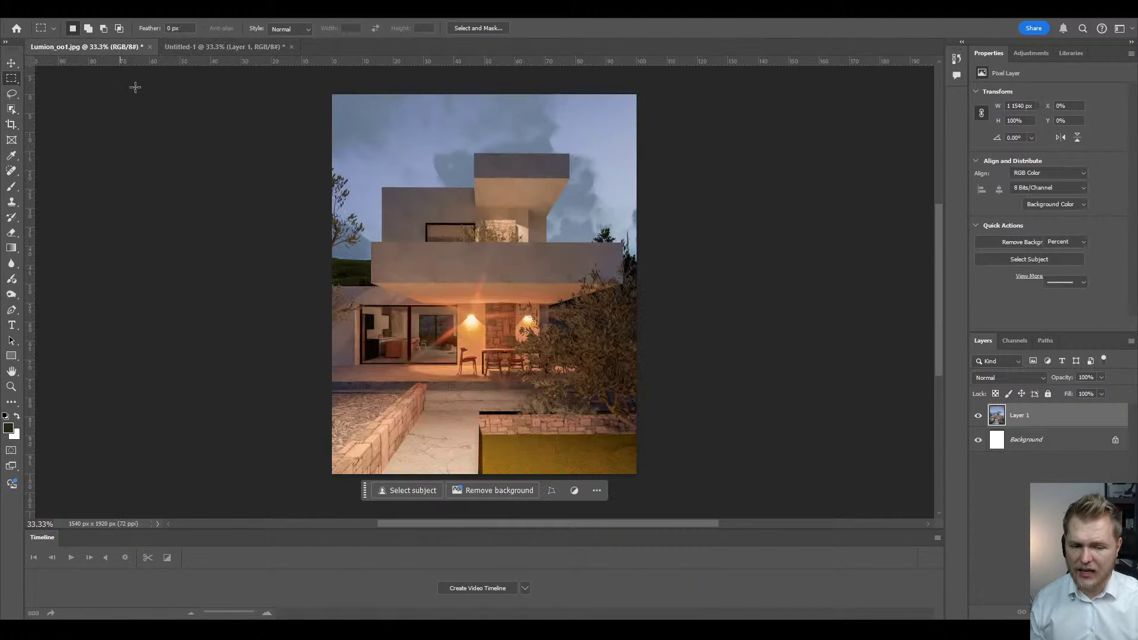
{"action": "left_click_drag", "start_coordinate": [417, 391], "coordinate": [351, 469]}
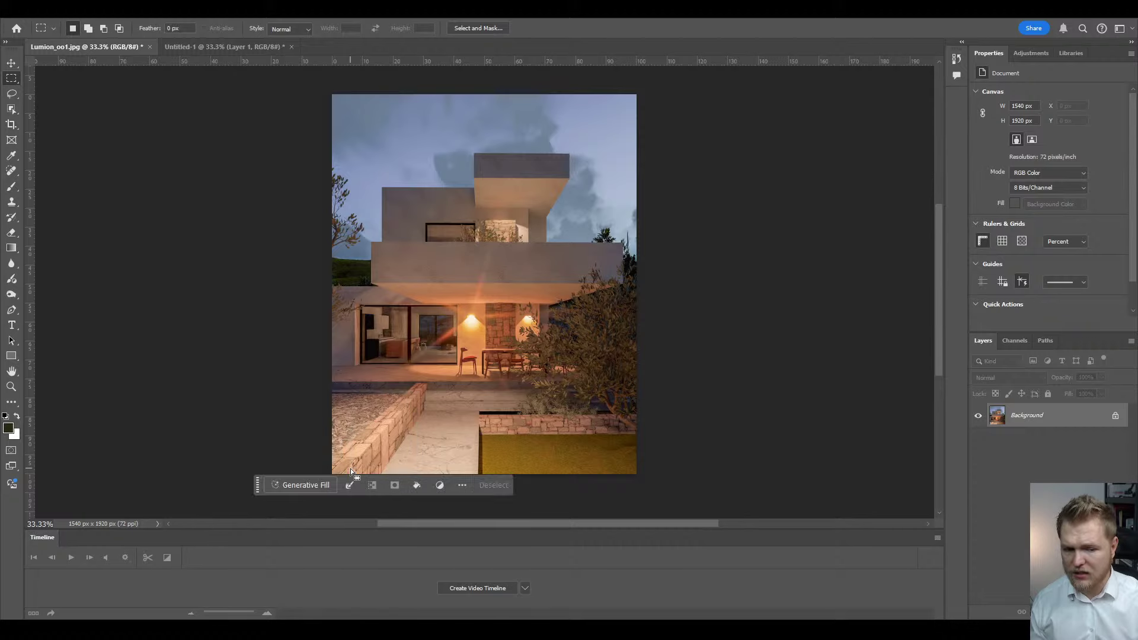
{"action": "left_click", "coordinate": [194, 49]}
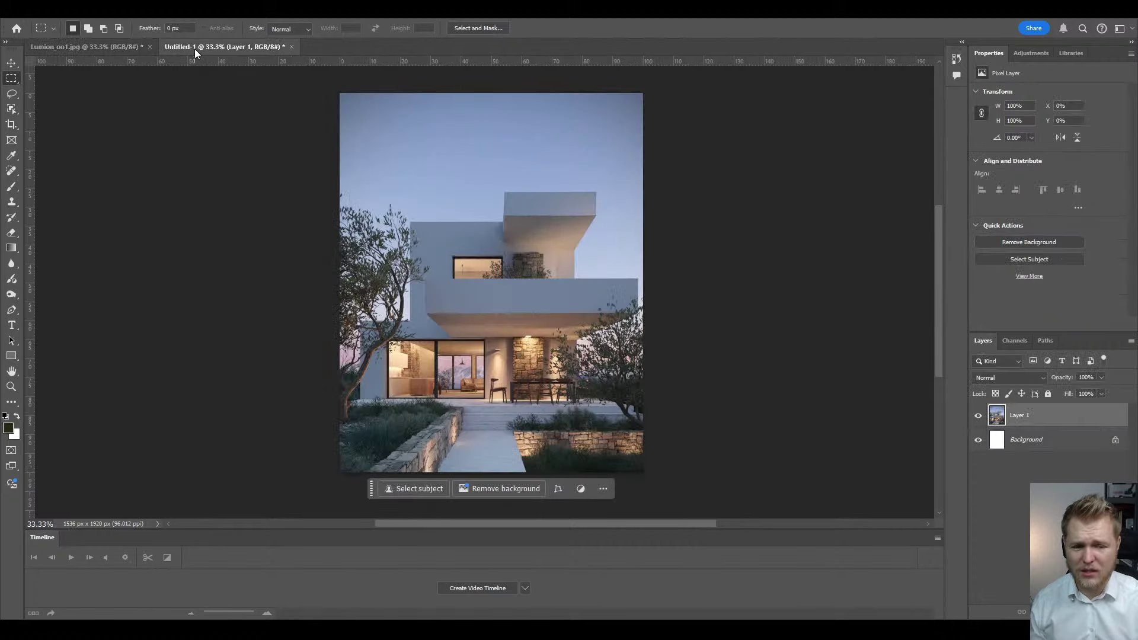
{"action": "left_click_drag", "start_coordinate": [434, 410], "coordinate": [394, 478]}
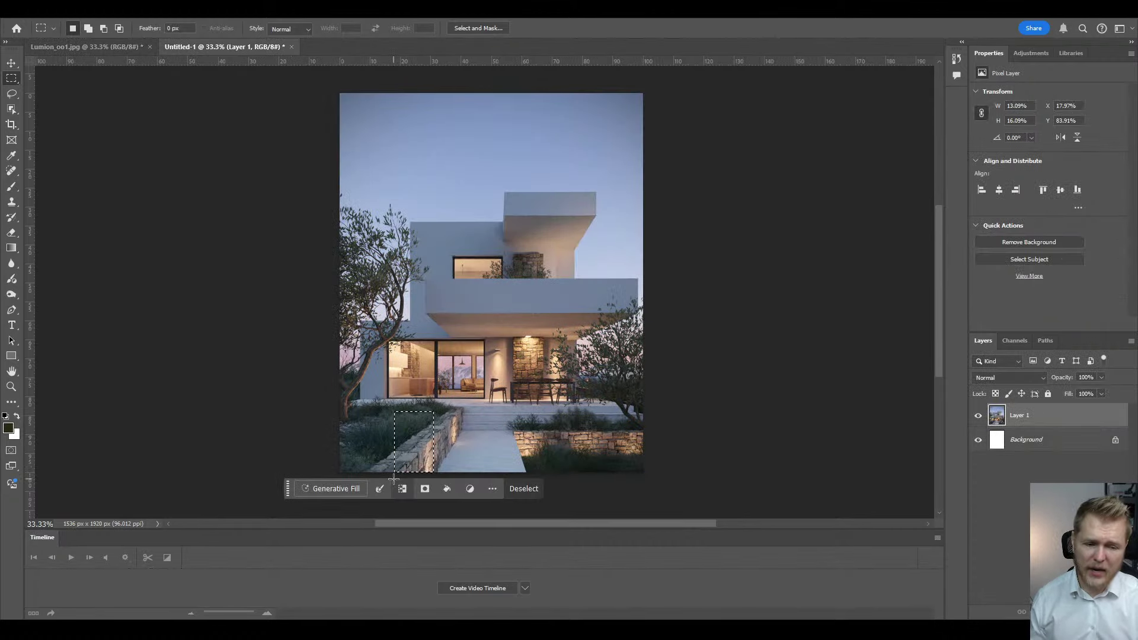
{"action": "left_click", "coordinate": [404, 447]}
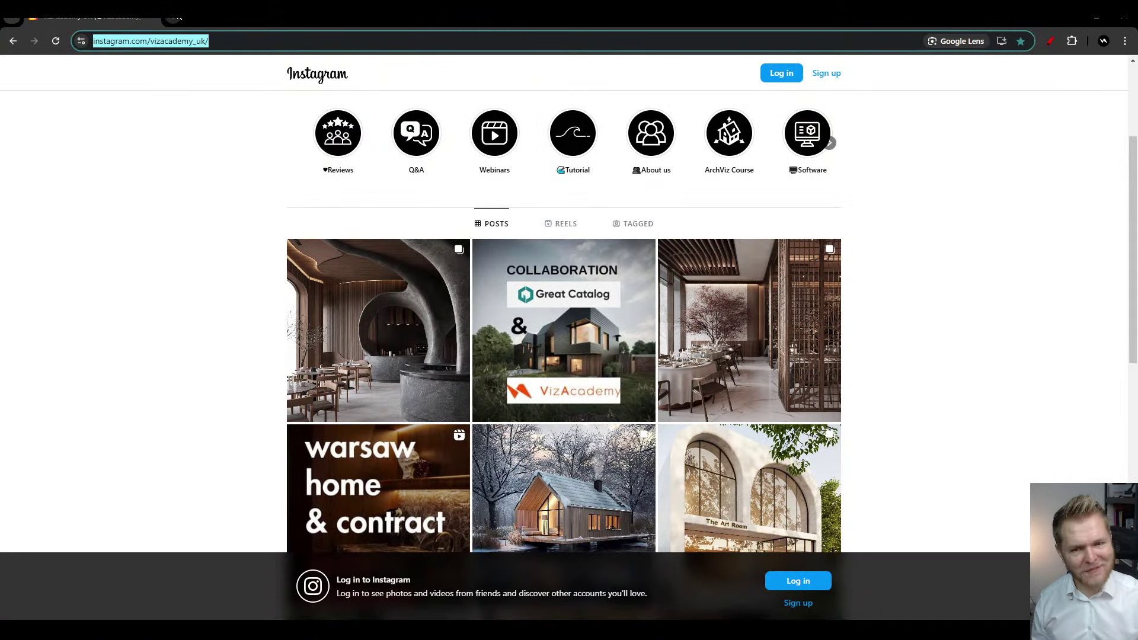
- In the browser, replace the Instagram page with a new tab and open the bookmarked VizAcademy UK website
{"action": "key", "text": "ctrl+t"}
{"action": "key", "text": "ctrl+shift+Tab"}
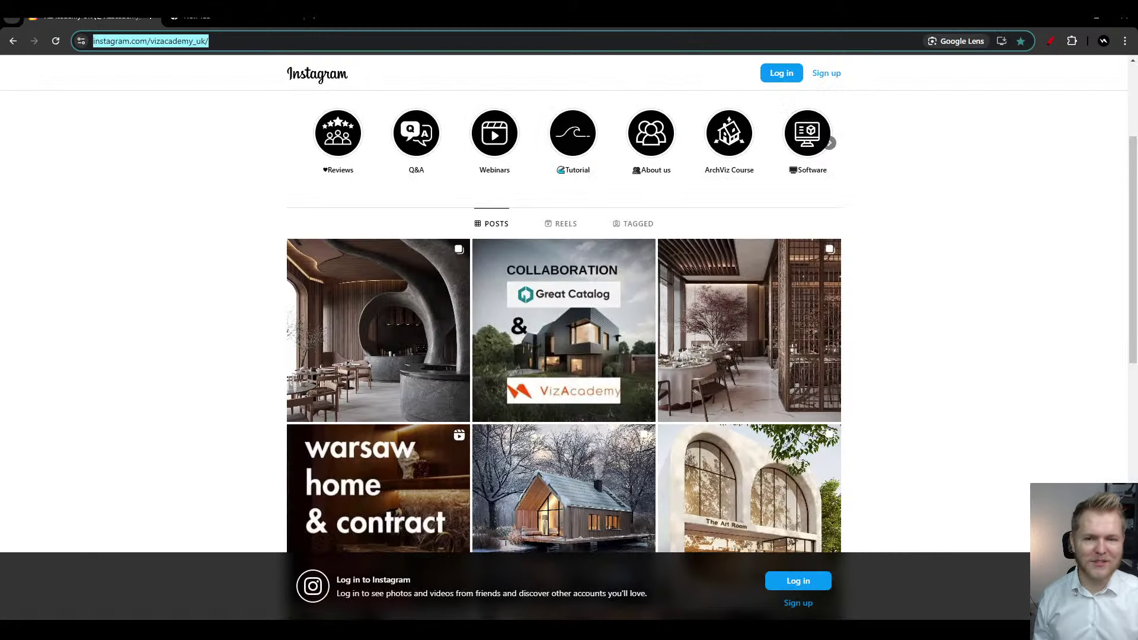
{"action": "left_click", "coordinate": [151, 18]}
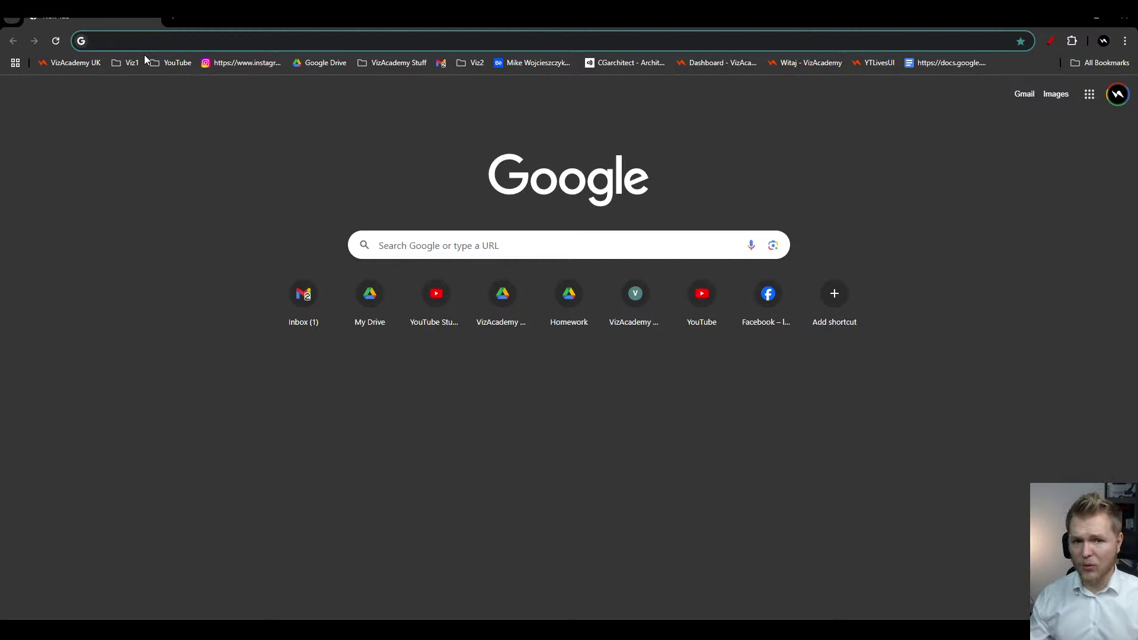
{"action": "left_click", "coordinate": [76, 62]}
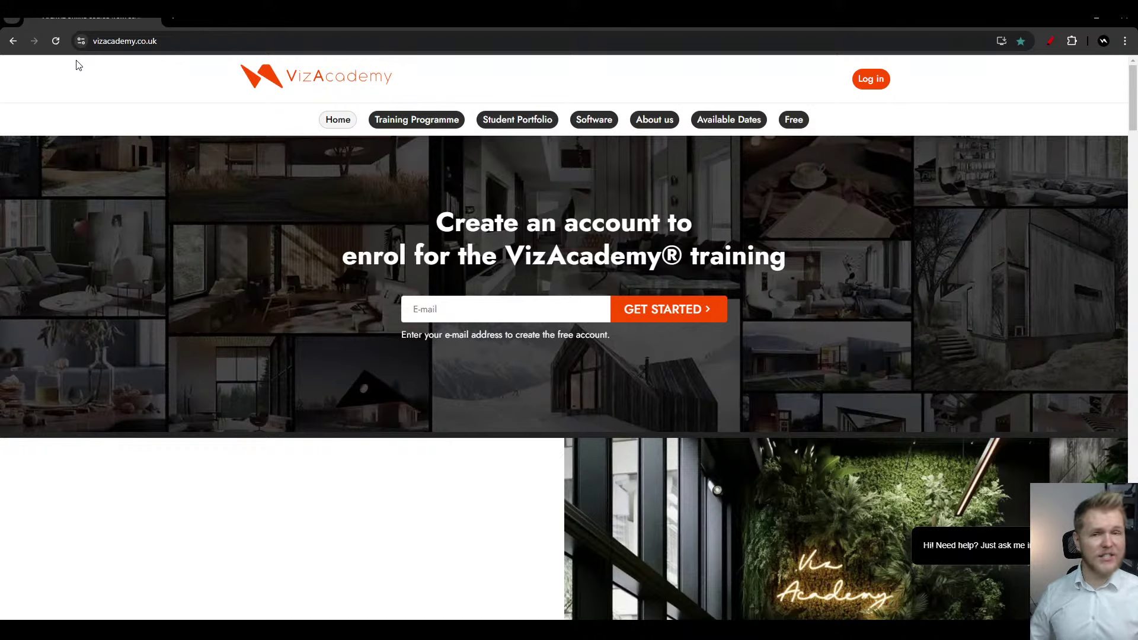
- Browse the VizAcademy home page from the account sign-up banner through the archviz and animation course sections
{"action": "scroll", "coordinate": [424, 279], "scroll_direction": "down", "scroll_amount": 7}
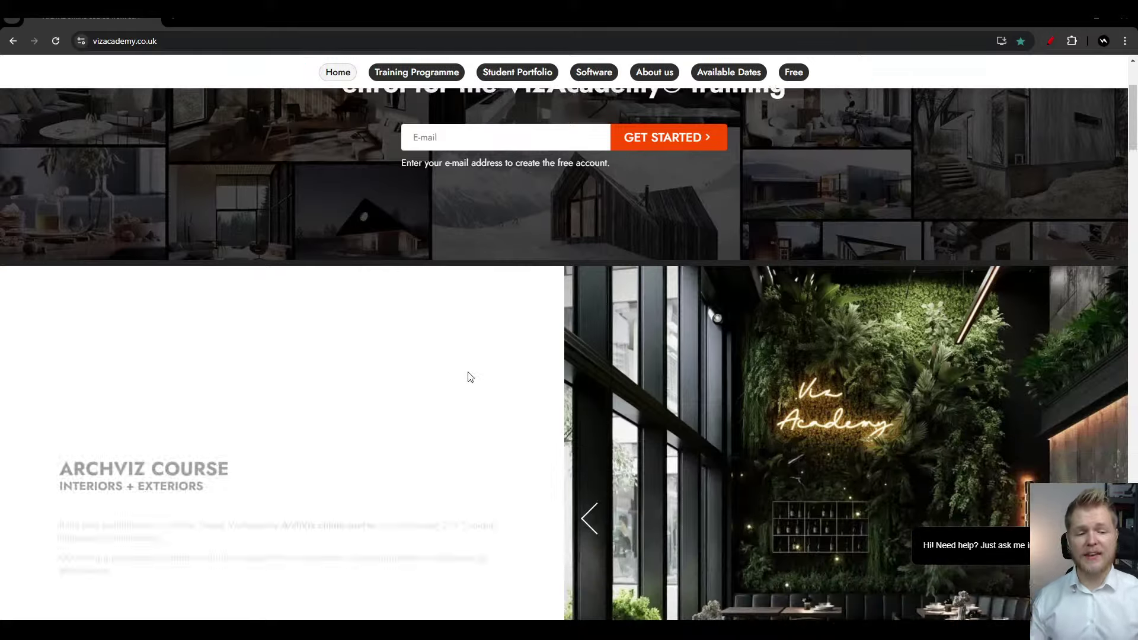
{"action": "scroll", "coordinate": [408, 418], "scroll_direction": "down", "scroll_amount": 7}
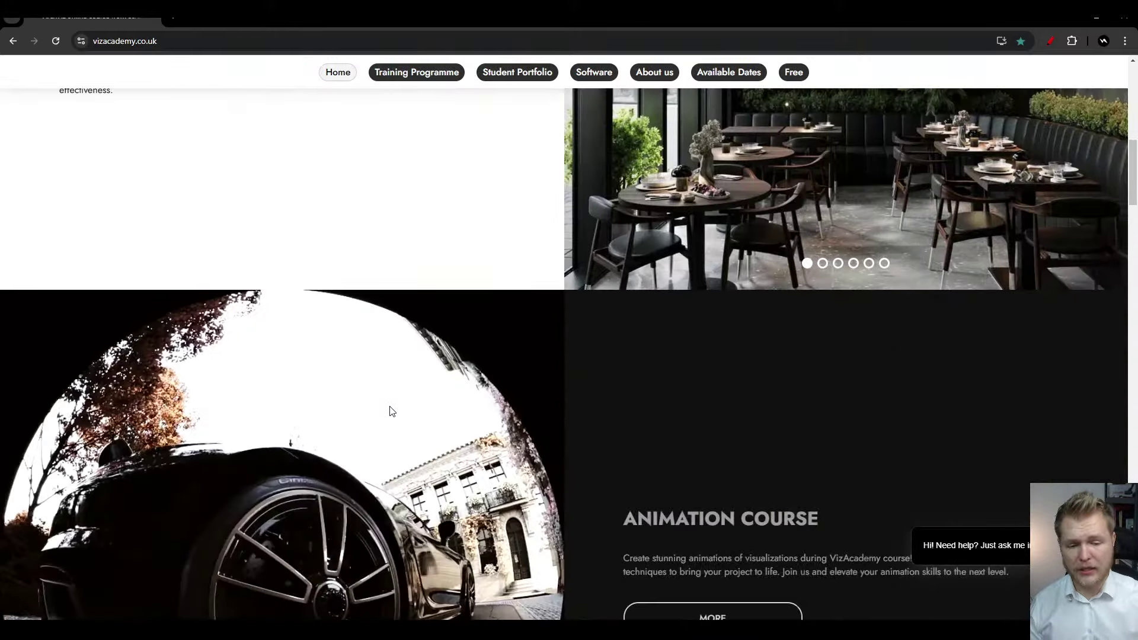
{"action": "scroll", "coordinate": [414, 415], "scroll_direction": "down", "scroll_amount": 1}
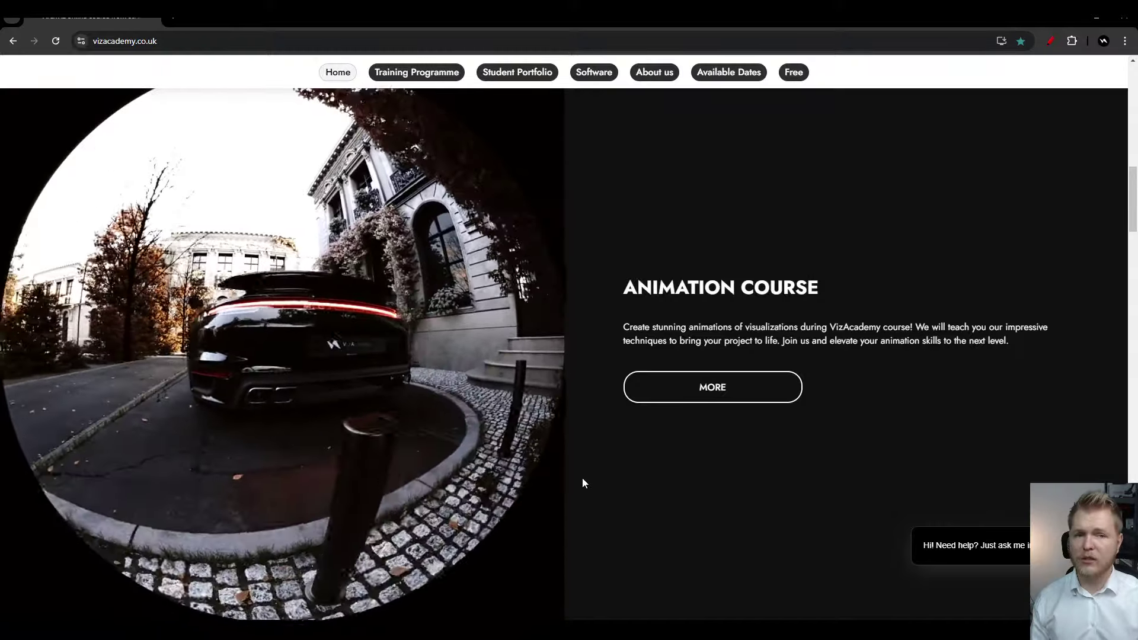
{"action": "scroll", "coordinate": [587, 462], "scroll_direction": "up", "scroll_amount": 1}
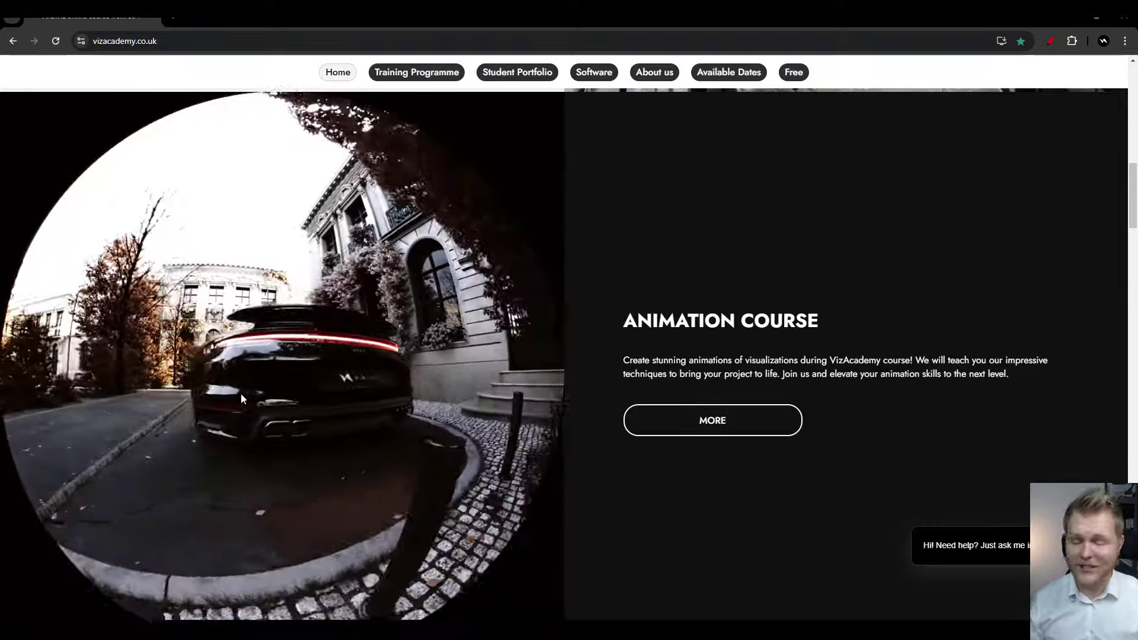
{"action": "scroll", "coordinate": [673, 399], "scroll_direction": "up", "scroll_amount": 10}
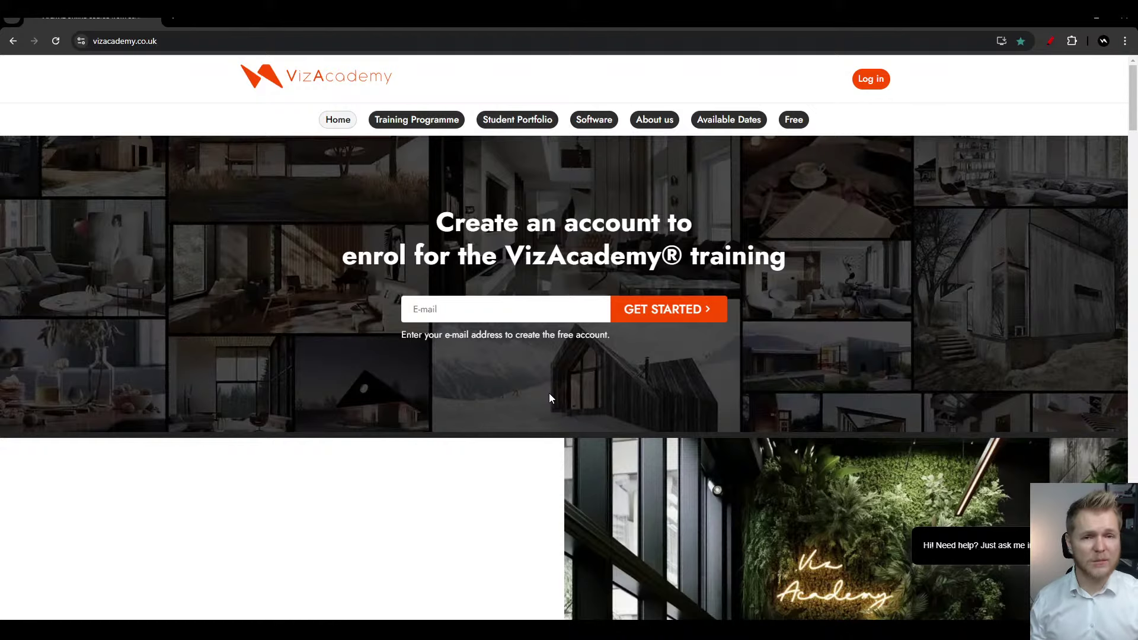
{"action": "scroll", "coordinate": [547, 408], "scroll_direction": "down", "scroll_amount": 1}
{"action": "scroll", "coordinate": [540, 355], "scroll_direction": "up", "scroll_amount": 1}
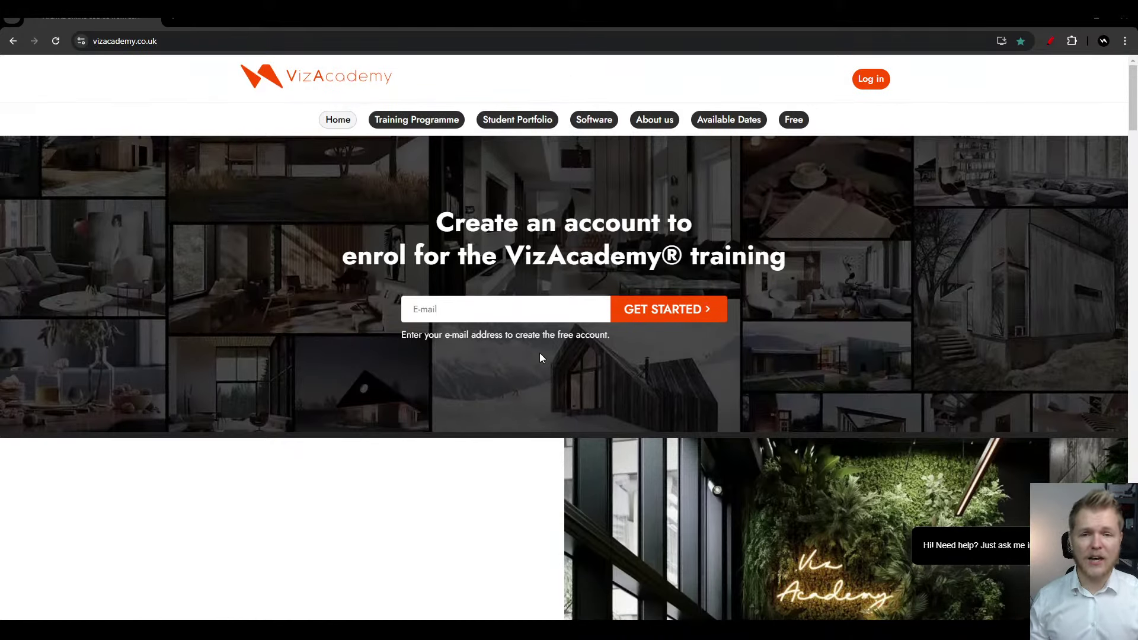
{"action": "scroll", "coordinate": [529, 396], "scroll_direction": "down", "scroll_amount": 1}
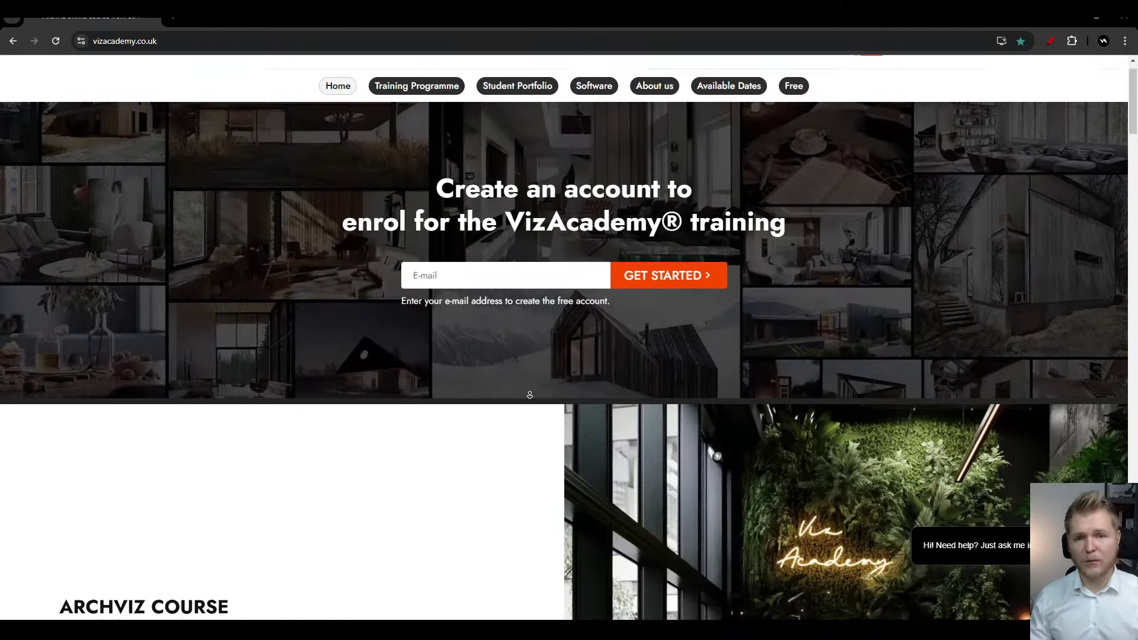
- Read the ArchViz course introduction for interiors and exteriors on the VizAcademy home page
{"action": "scroll", "coordinate": [529, 400], "scroll_direction": "down", "scroll_amount": 2}
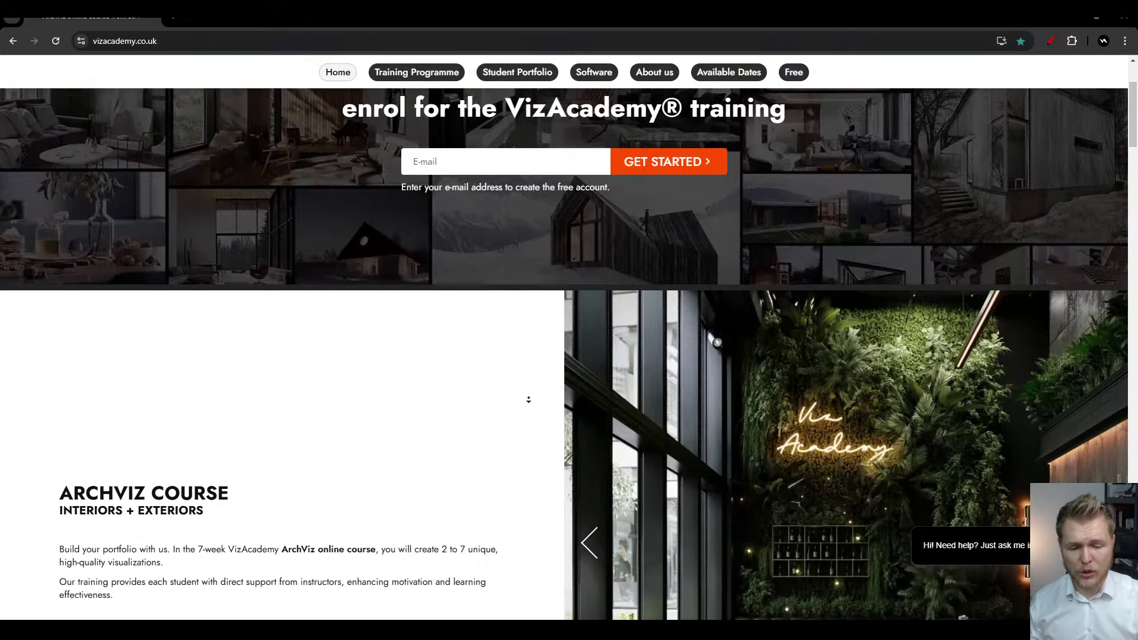
{"action": "scroll", "coordinate": [527, 409], "scroll_direction": "down", "scroll_amount": 1}
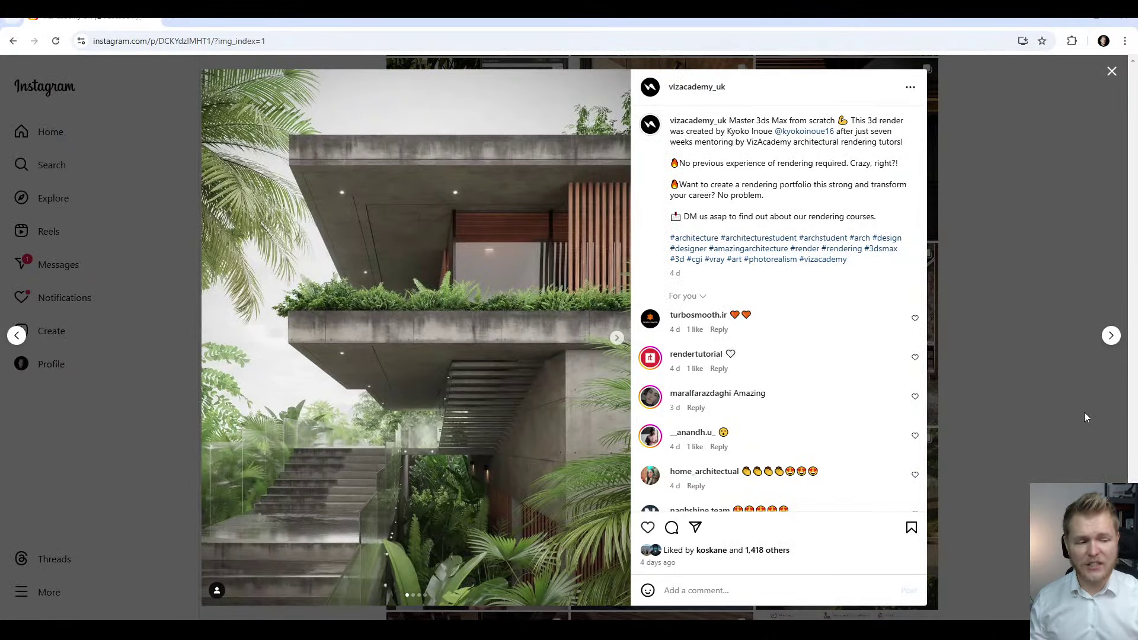
- On the vizacademy_uk Instagram profile, leave the concrete house post, then view and close the post of the curved dark building
{"action": "left_click", "coordinate": [1086, 418]}
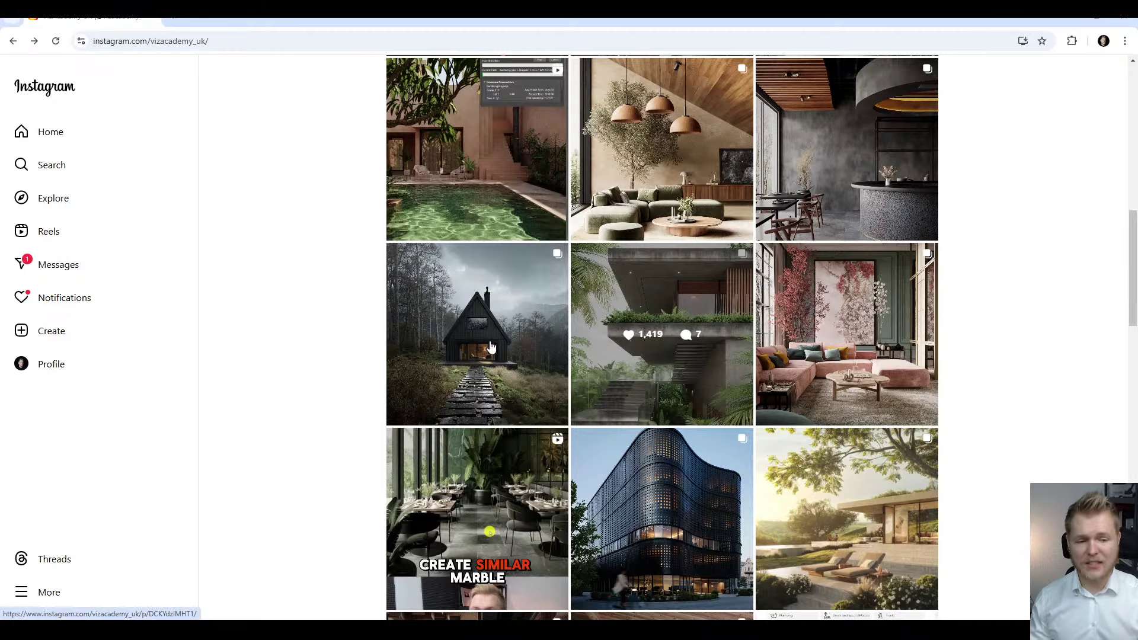
{"action": "scroll", "coordinate": [295, 325], "scroll_direction": "down", "scroll_amount": 3}
{"action": "left_click", "coordinate": [615, 276]}
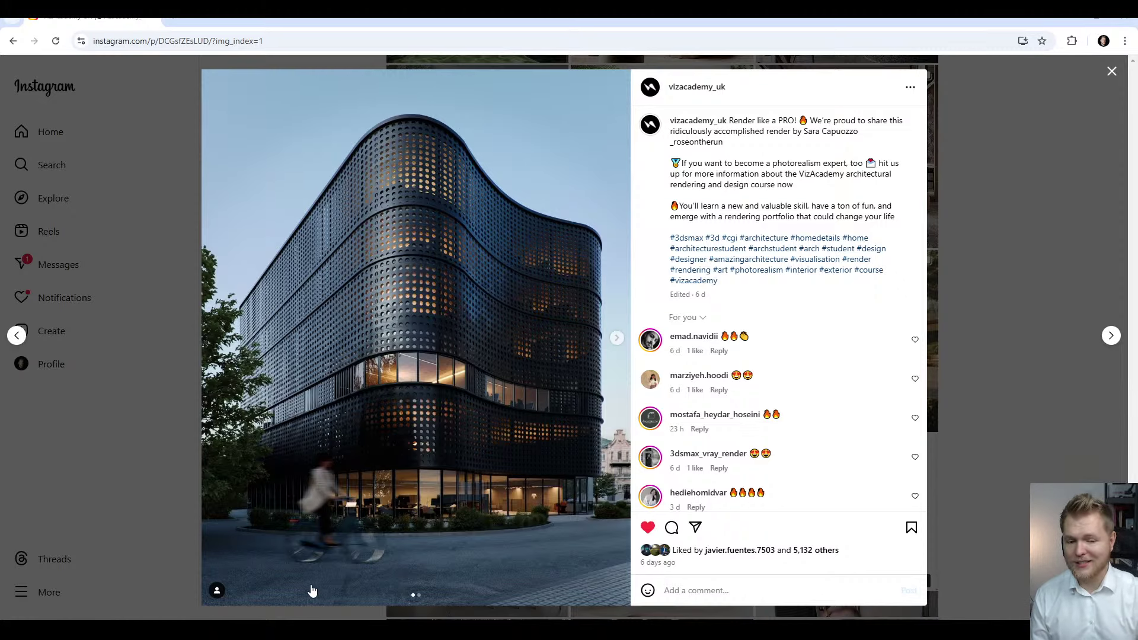
{"action": "left_click", "coordinate": [1063, 307]}
- View the student render of the concrete and timber interior with the leather sofa, then return to the start of the profile
{"action": "scroll", "coordinate": [348, 300], "scroll_direction": "down", "scroll_amount": 5}
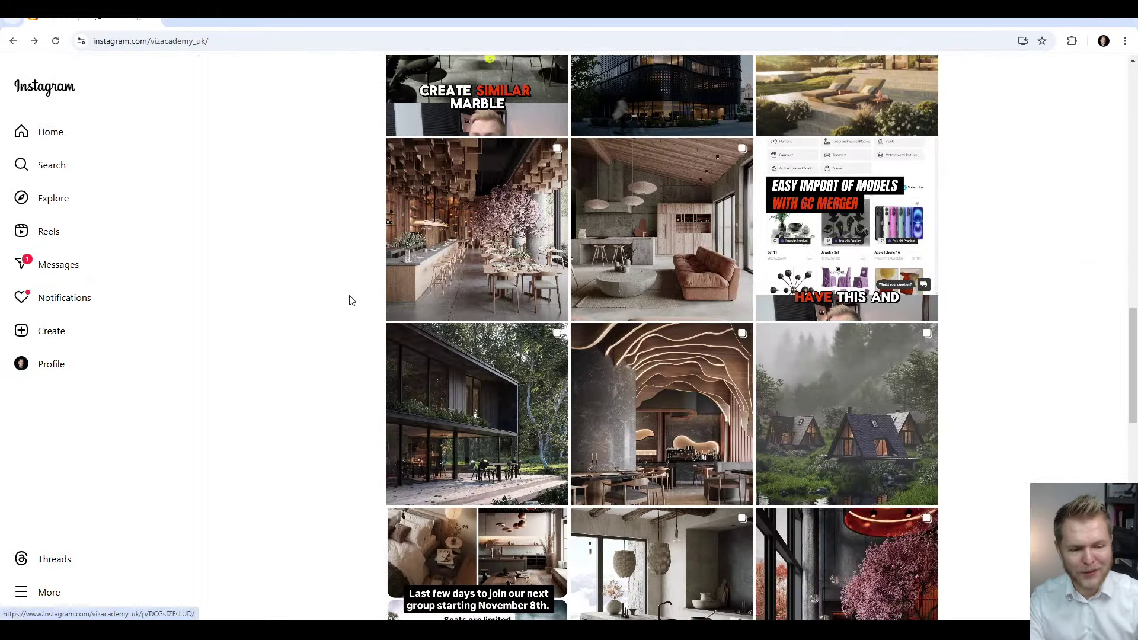
{"action": "left_click", "coordinate": [681, 179]}
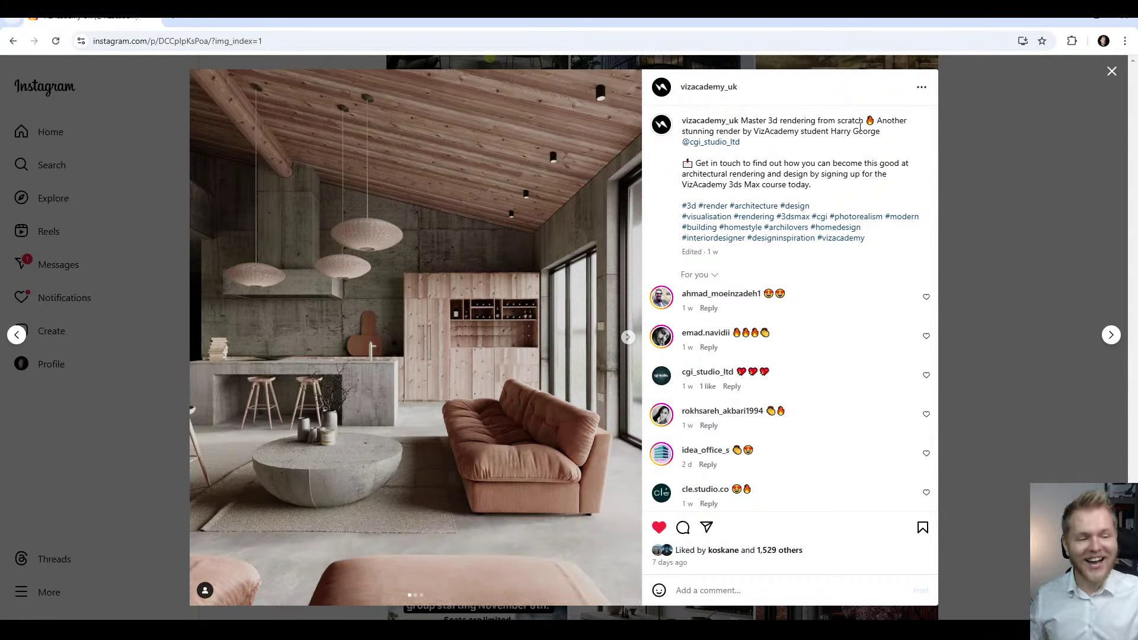
{"action": "left_click", "coordinate": [959, 188]}
{"action": "scroll", "coordinate": [970, 205], "scroll_direction": "up", "scroll_amount": 15}
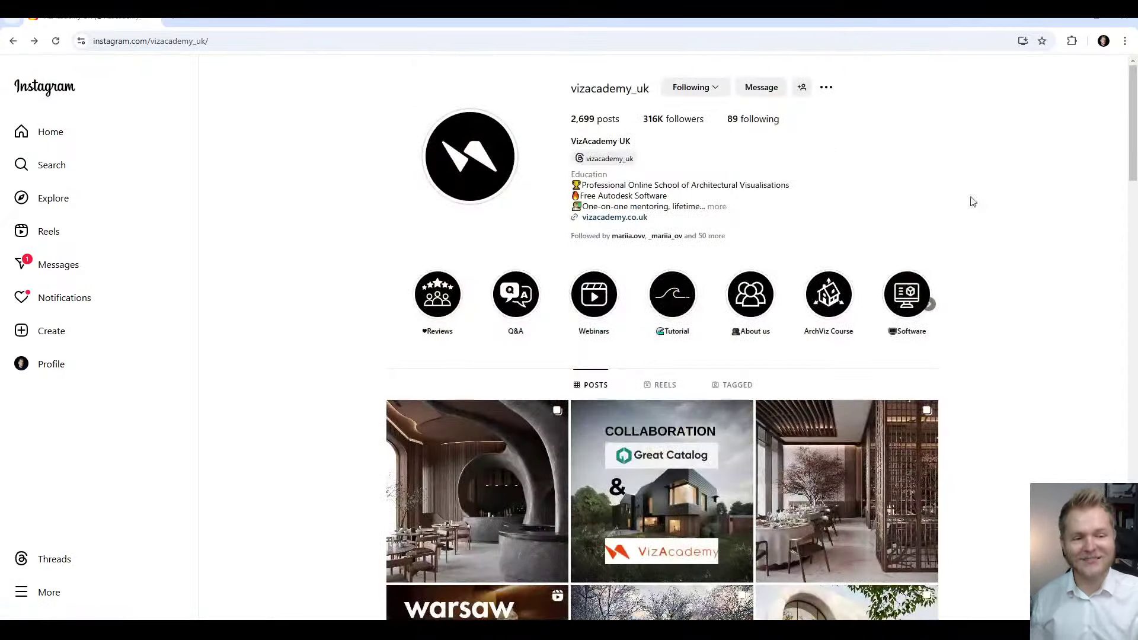
- Browse the profile's student renders, view the post of the sunlit terrace house with loungers, and return to the profile header
{"action": "scroll", "coordinate": [973, 202], "scroll_direction": "down", "scroll_amount": 4}
{"action": "scroll", "coordinate": [1070, 315], "scroll_direction": "down", "scroll_amount": 1}
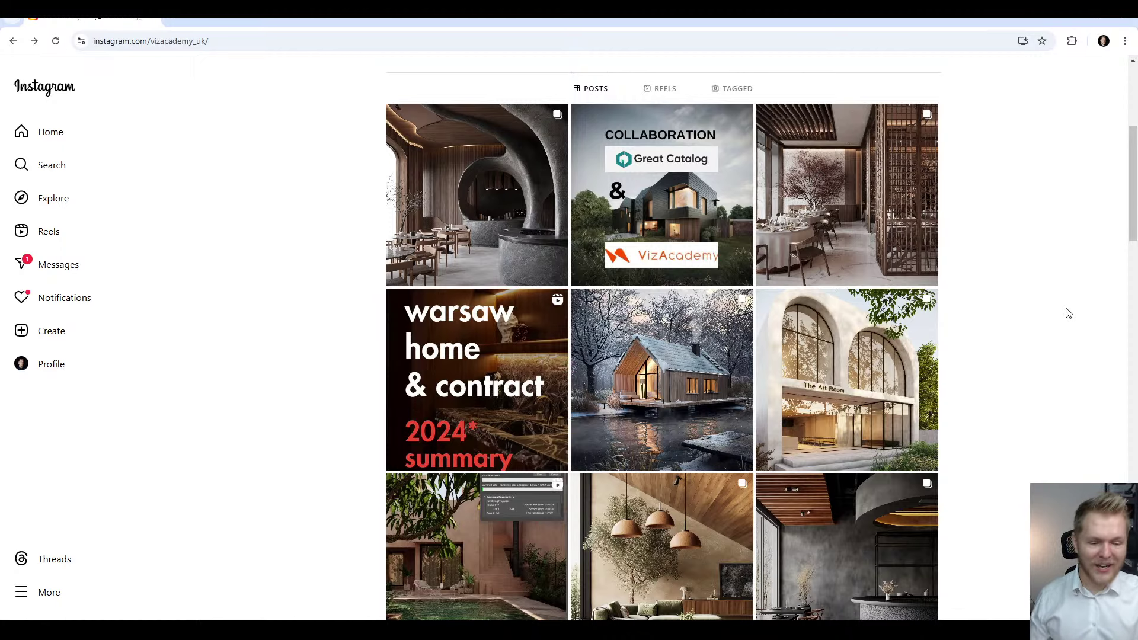
{"action": "scroll", "coordinate": [1068, 313], "scroll_direction": "down", "scroll_amount": 2}
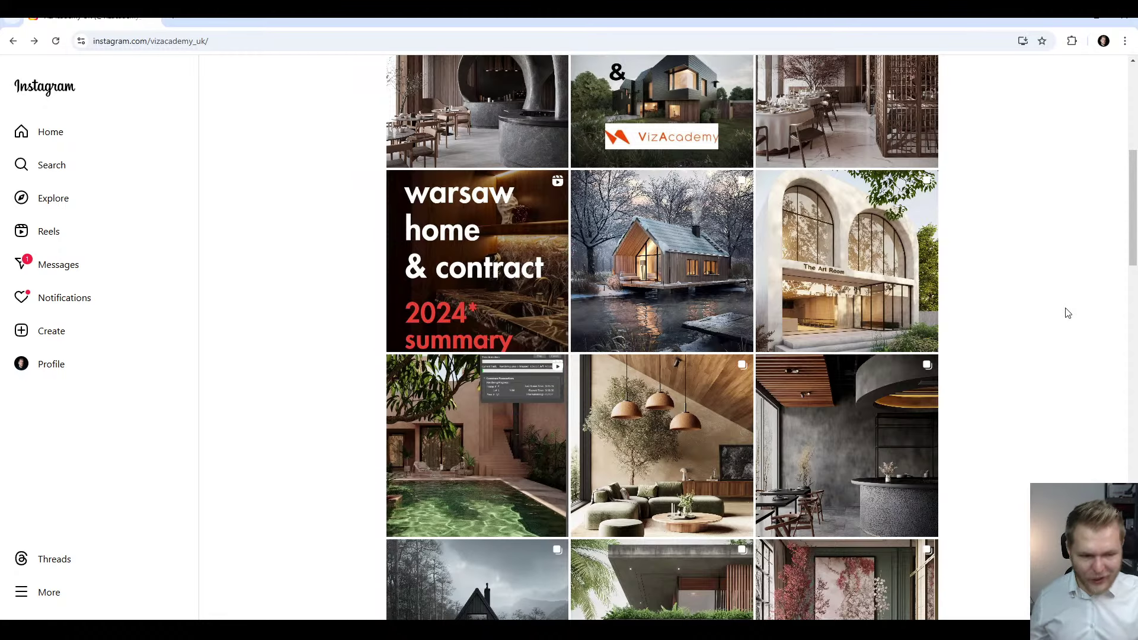
{"action": "scroll", "coordinate": [1068, 313], "scroll_direction": "down", "scroll_amount": 2}
{"action": "scroll", "coordinate": [1067, 313], "scroll_direction": "down", "scroll_amount": 3}
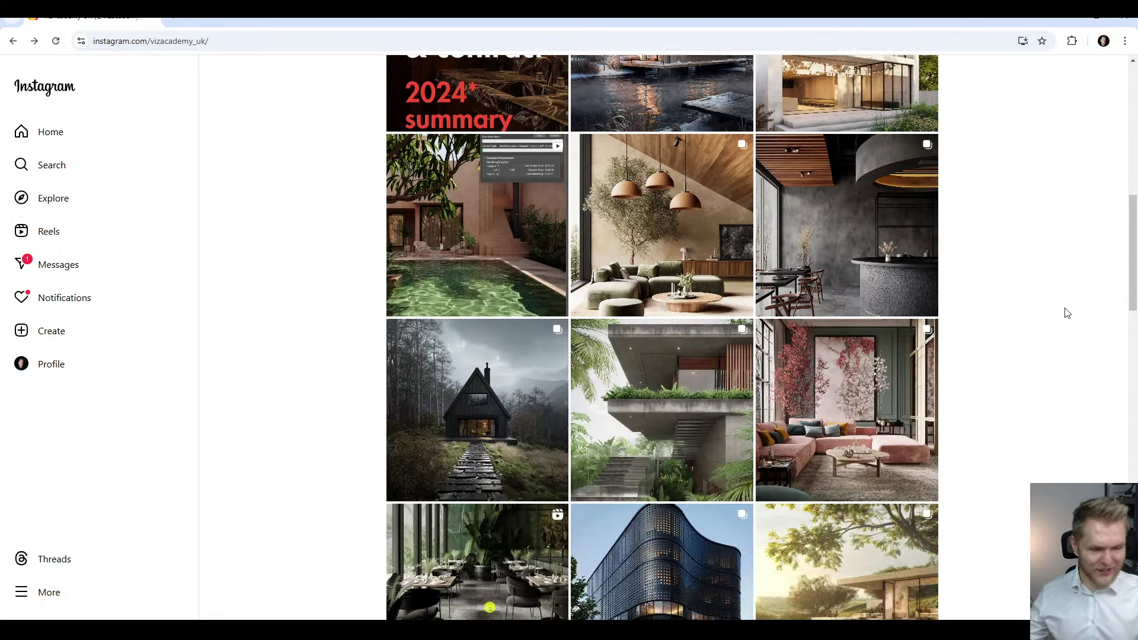
{"action": "scroll", "coordinate": [1068, 313], "scroll_direction": "down", "scroll_amount": 3}
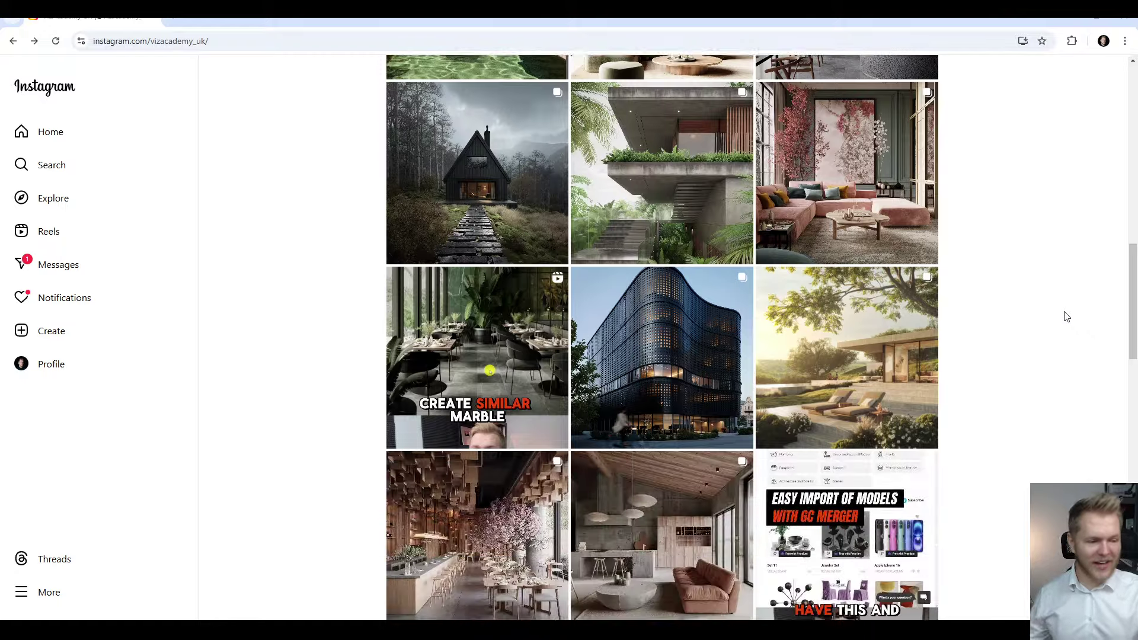
{"action": "scroll", "coordinate": [1065, 317], "scroll_direction": "down", "scroll_amount": 1}
{"action": "left_click", "coordinate": [883, 249]}
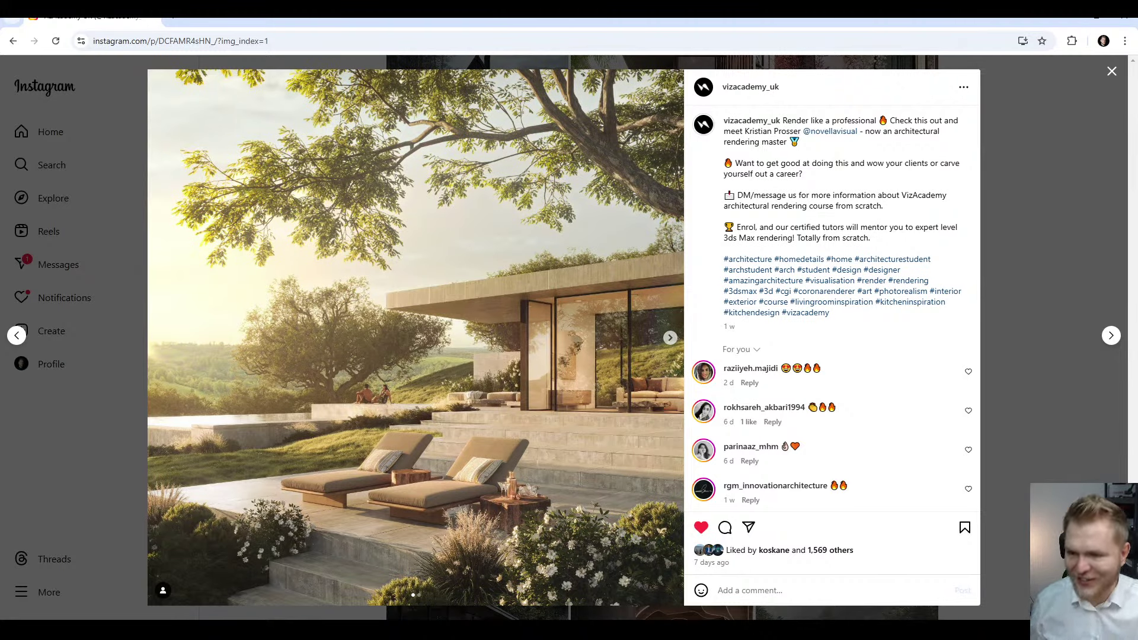
{"action": "left_click", "coordinate": [1003, 296]}
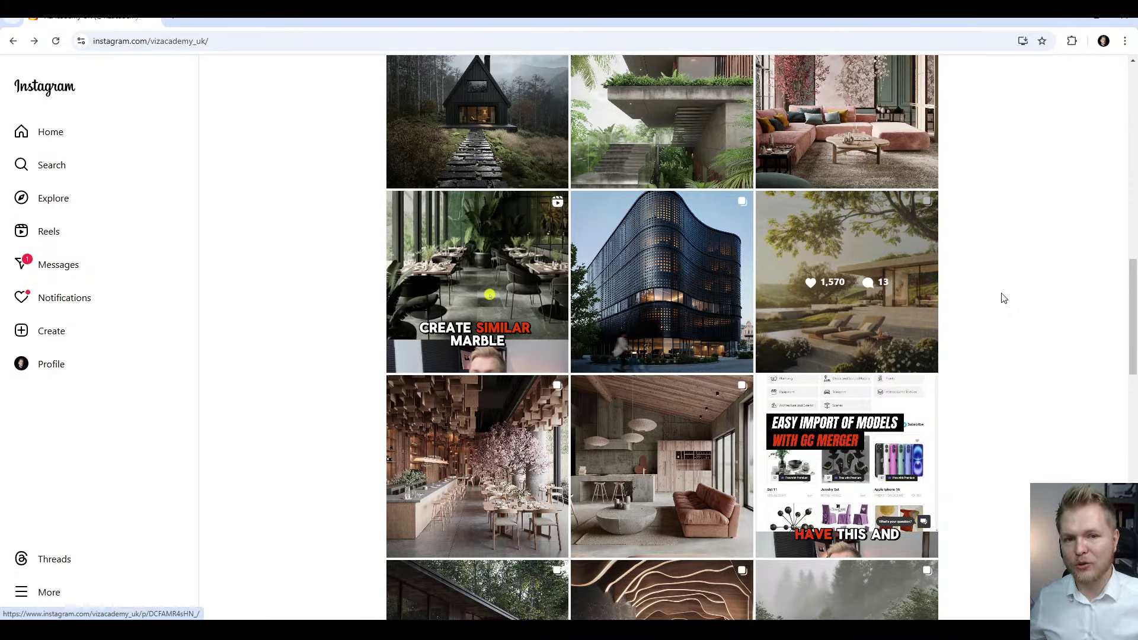
{"action": "scroll", "coordinate": [332, 237], "scroll_direction": "up", "scroll_amount": 15}
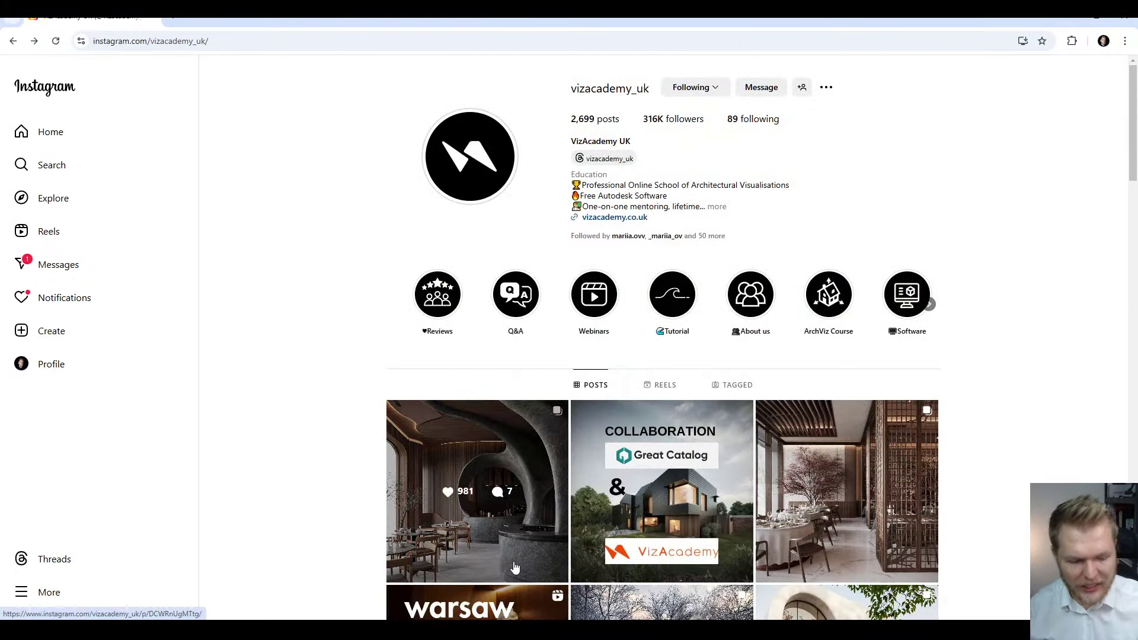